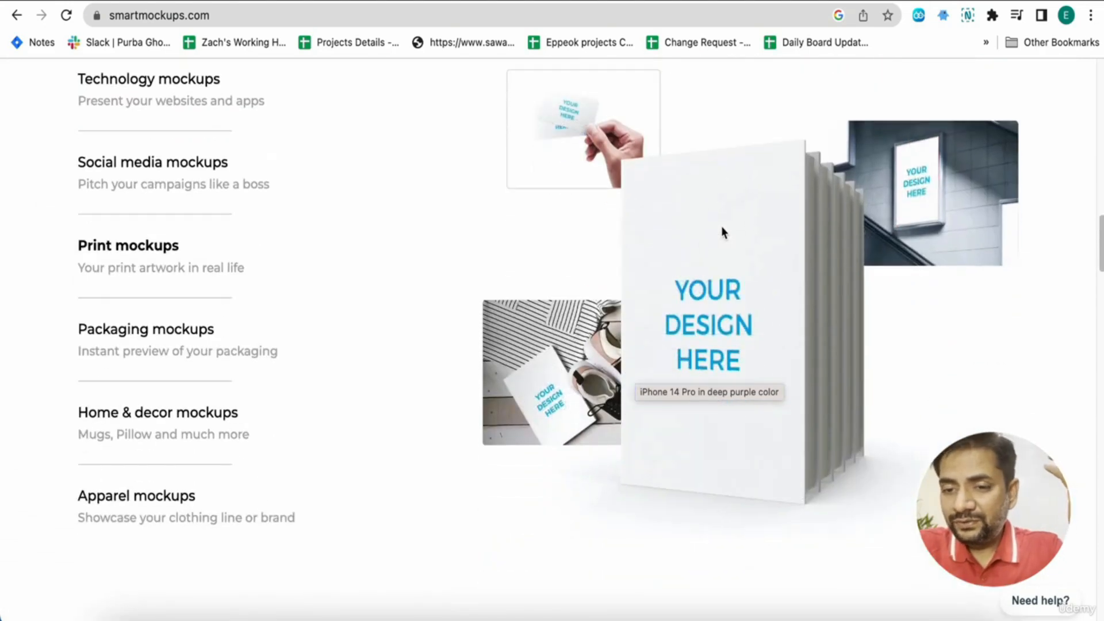
- Look through the mockup categories on the Smartmockups home page, from technology to apparel
{"action": "scroll", "coordinate": [215, 478], "scroll_direction": "down", "scroll_amount": 1}
{"action": "scroll", "coordinate": [215, 478], "scroll_direction": "up", "scroll_amount": 2}
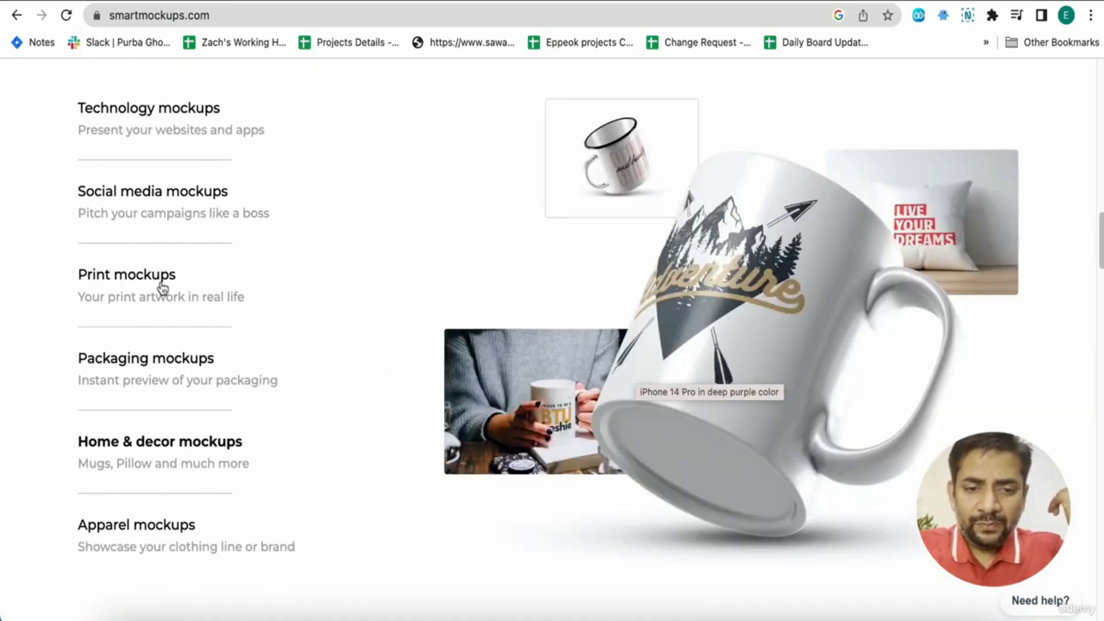
{"action": "scroll", "coordinate": [165, 461], "scroll_direction": "down", "scroll_amount": 1}
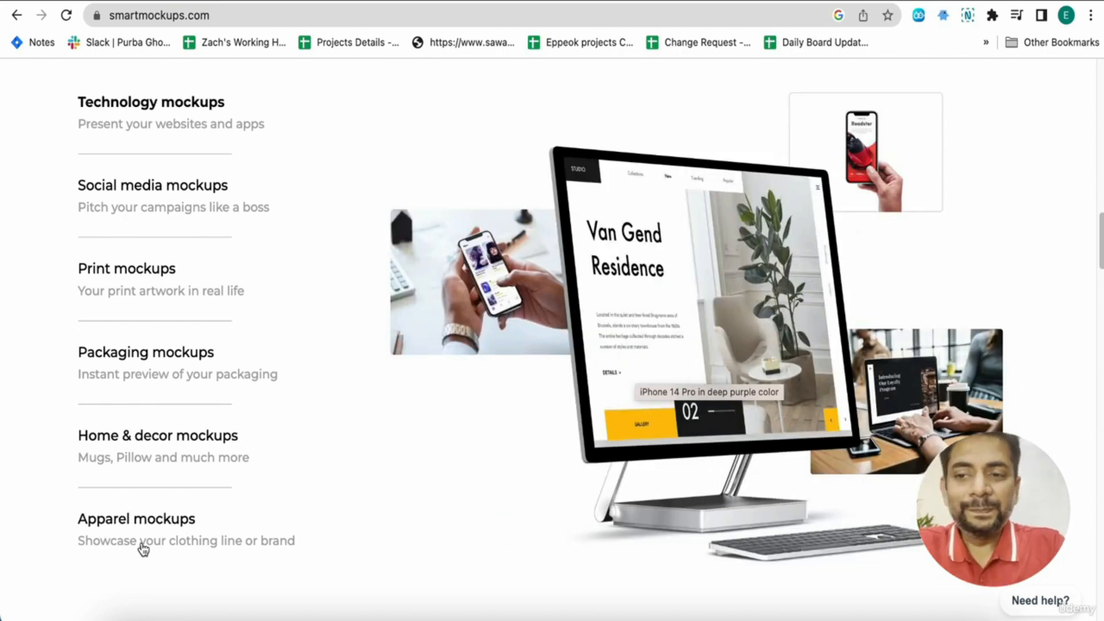
- Switch to Canva and create a new square Instagram post design
{"action": "key", "text": "ctrl+shift+Tab"}
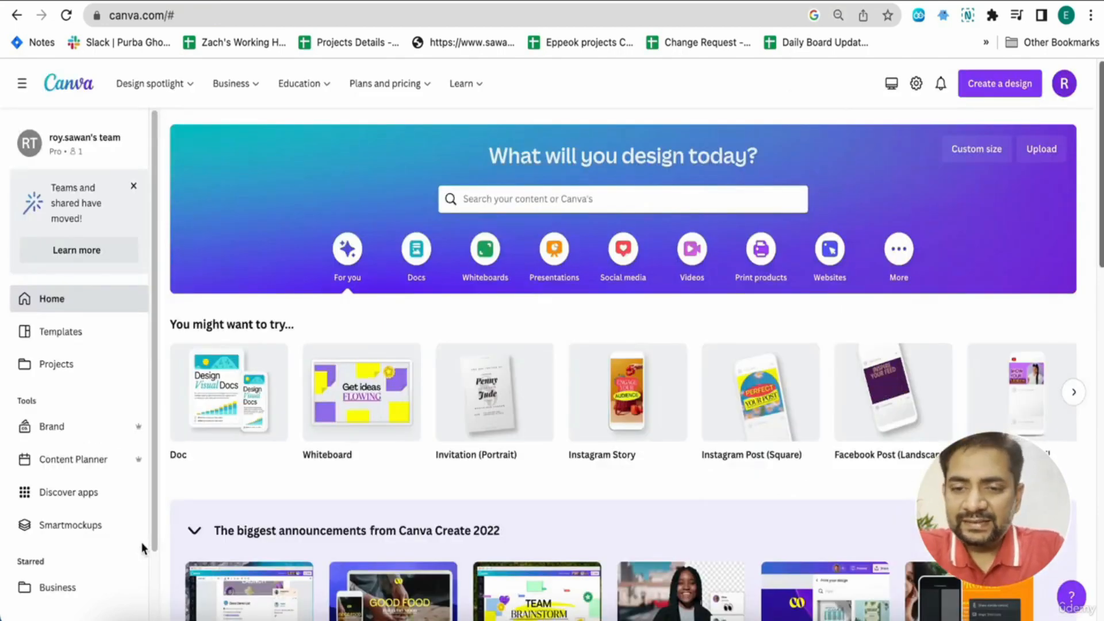
{"action": "mouse_move", "coordinate": [363, 469]}
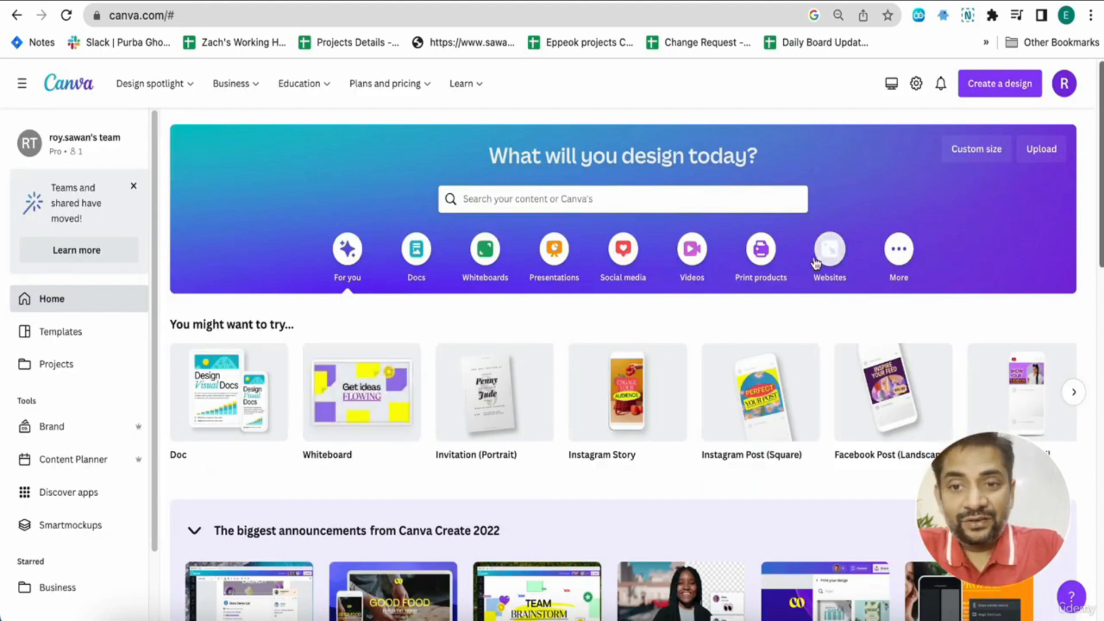
{"action": "left_click", "coordinate": [989, 87]}
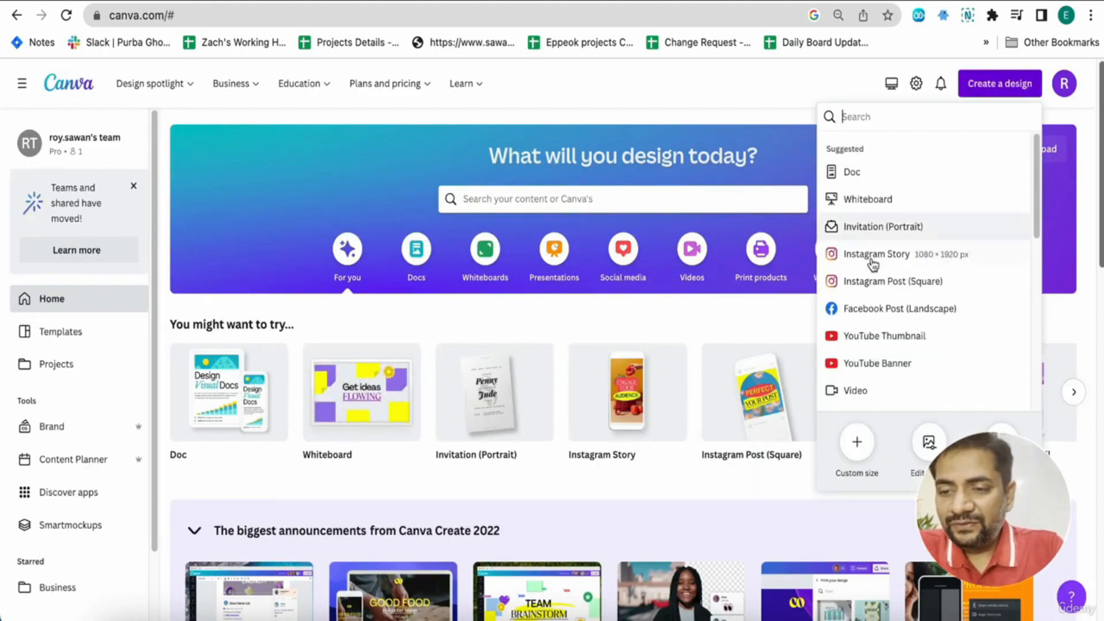
{"action": "left_click", "coordinate": [865, 285]}
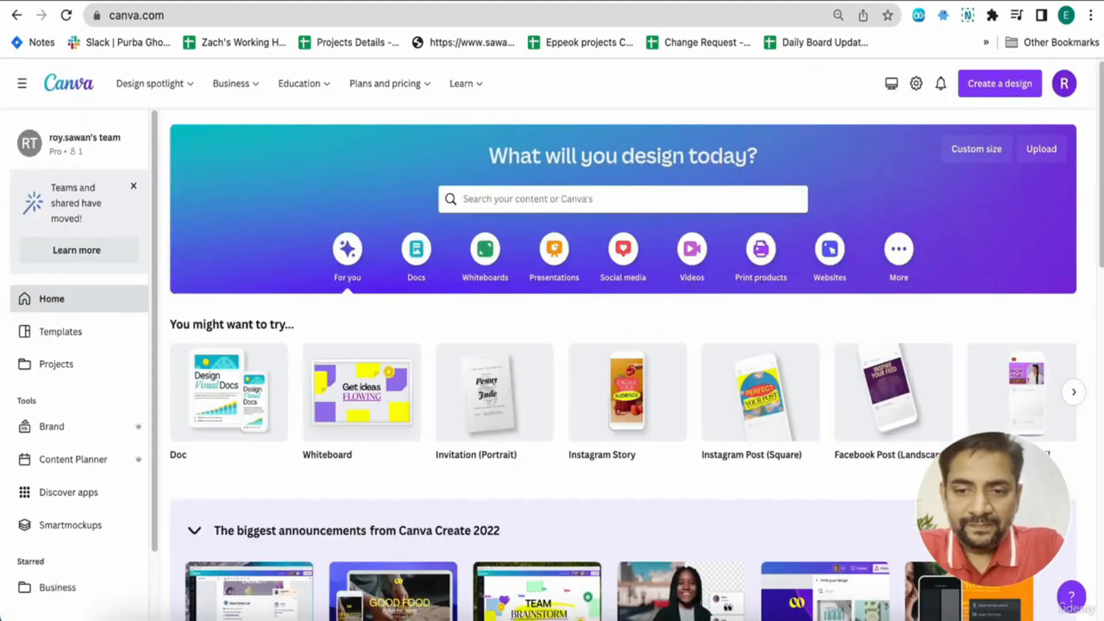
- Try to take a screen capture of the sawankr.com home page and return to the Instagram post design
{"action": "left_click", "coordinate": [593, 10]}
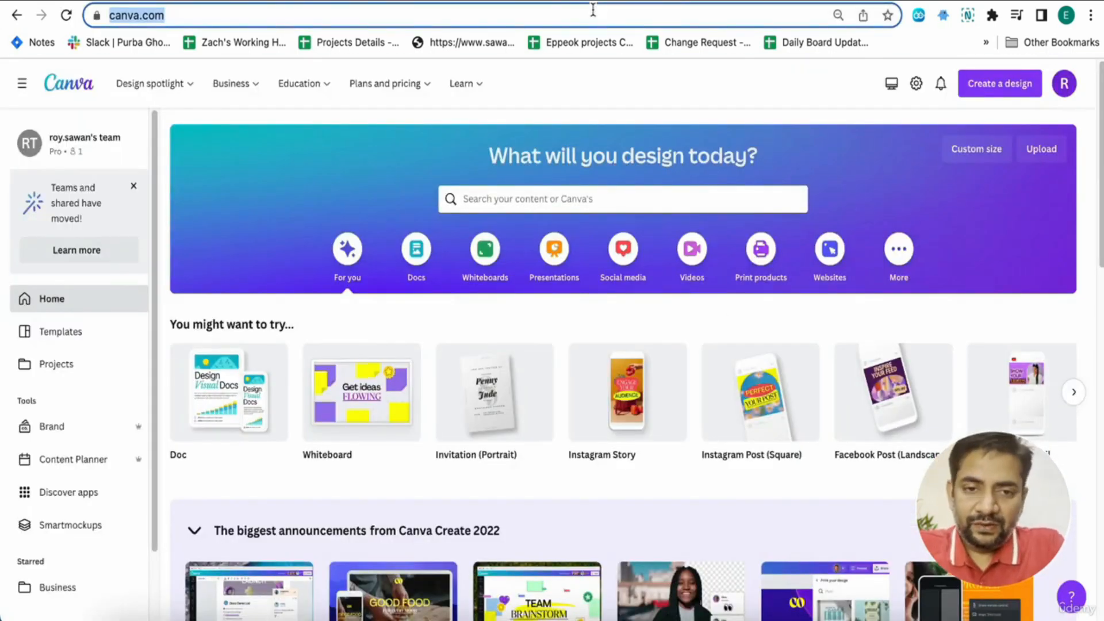
{"action": "type", "text": "sawan"}
{"action": "key", "text": "Return"}
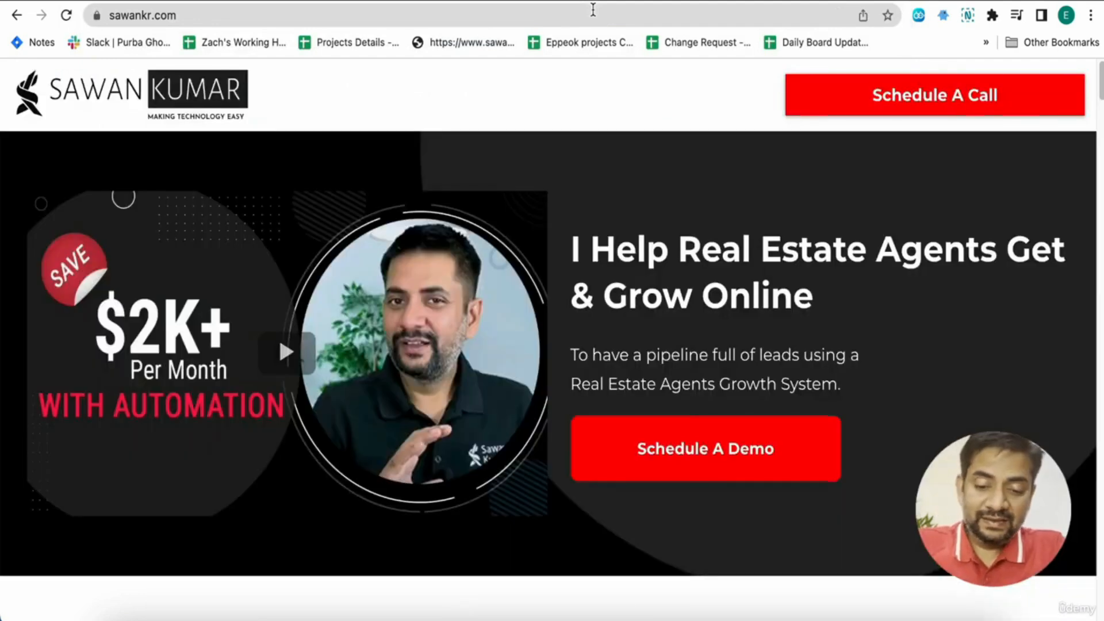
{"action": "key", "text": "super+shift+5"}
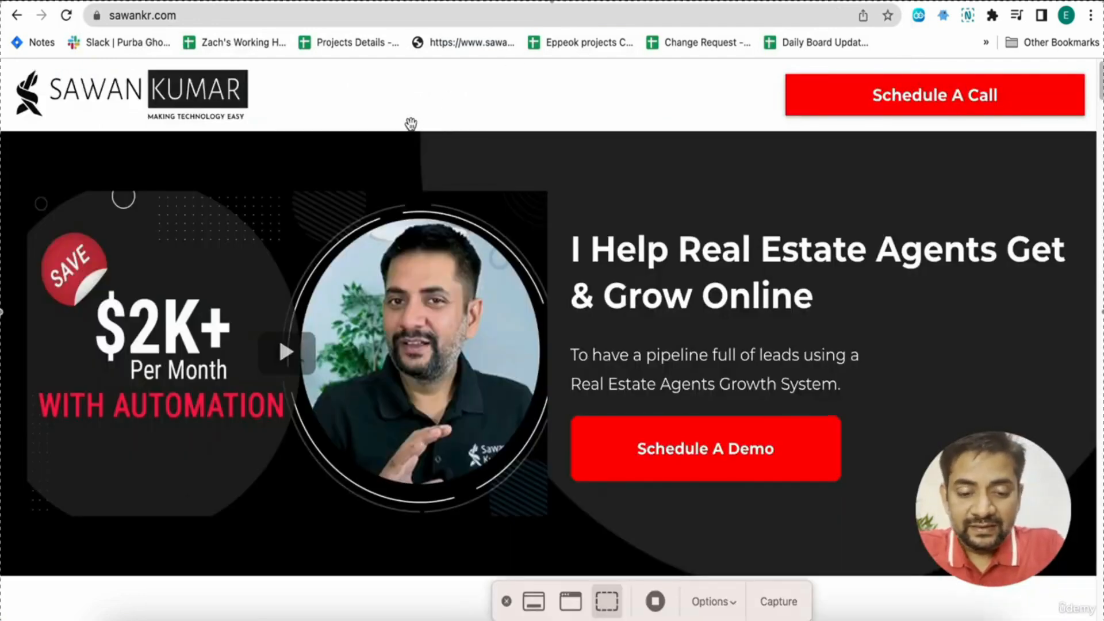
{"action": "key", "text": "Escape"}
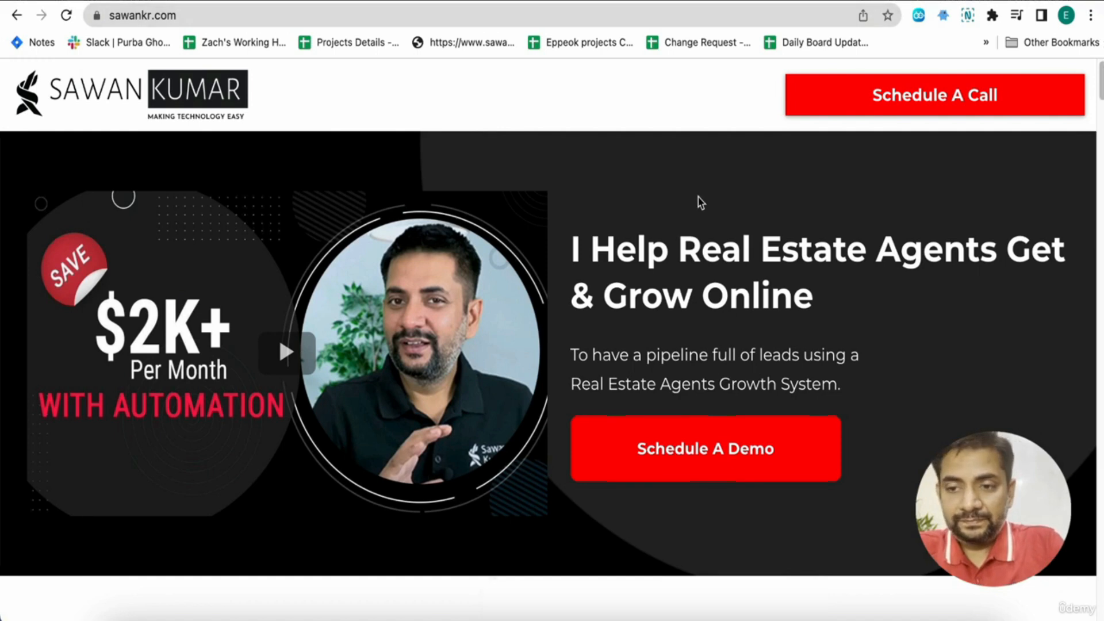
{"action": "key", "text": "ctrl+Tab"}
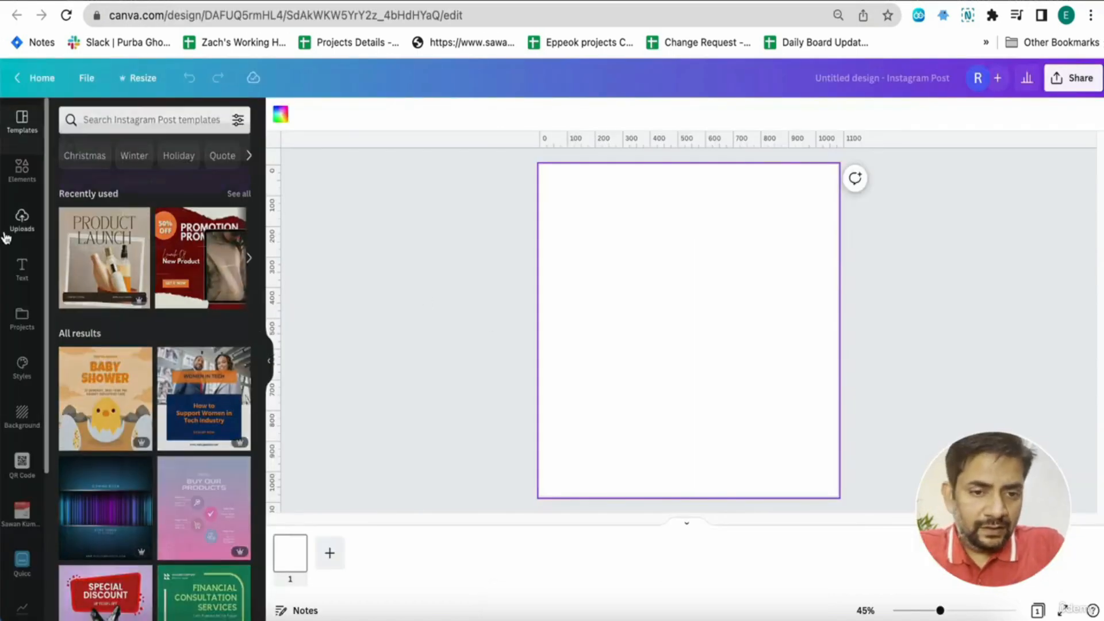
- Add the Children's Day poster from the uploaded images to the page and shift it slightly to the right
{"action": "left_click", "coordinate": [7, 236]}
{"action": "scroll", "coordinate": [95, 291], "scroll_direction": "down", "scroll_amount": 15}
{"action": "scroll", "coordinate": [97, 292], "scroll_direction": "down", "scroll_amount": 8}
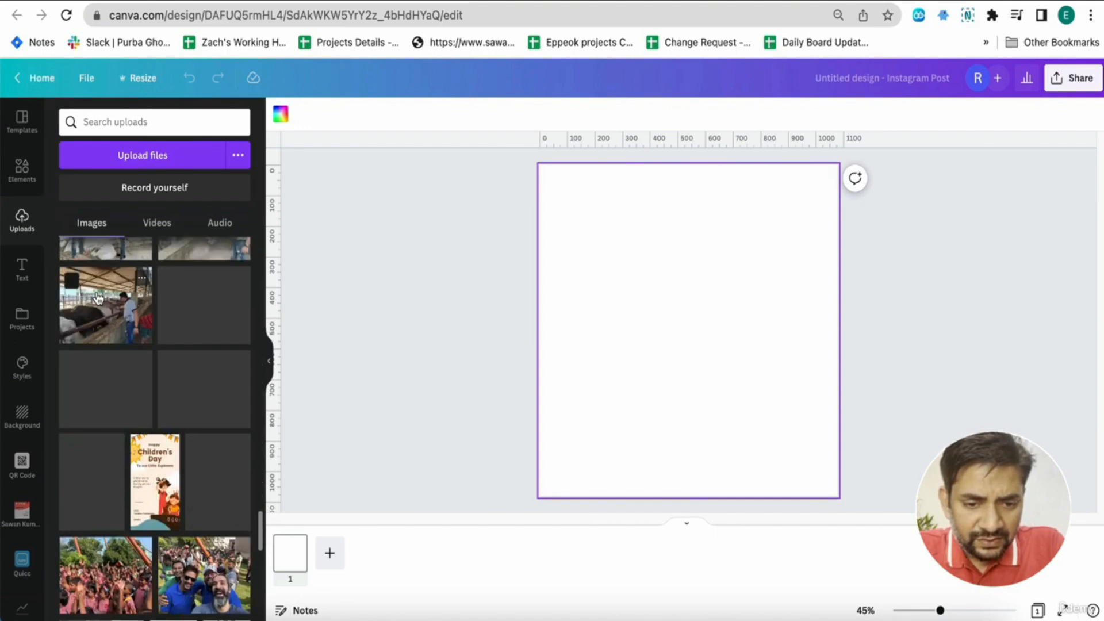
{"action": "scroll", "coordinate": [95, 297], "scroll_direction": "down", "scroll_amount": 3}
{"action": "left_click", "coordinate": [155, 315]}
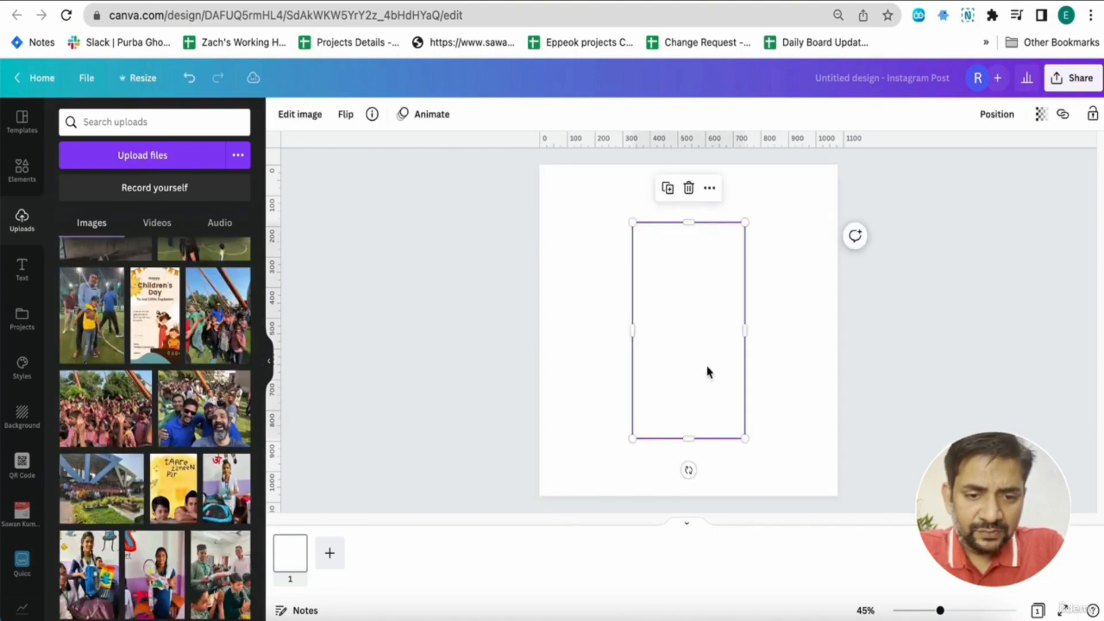
{"action": "left_click", "coordinate": [792, 412]}
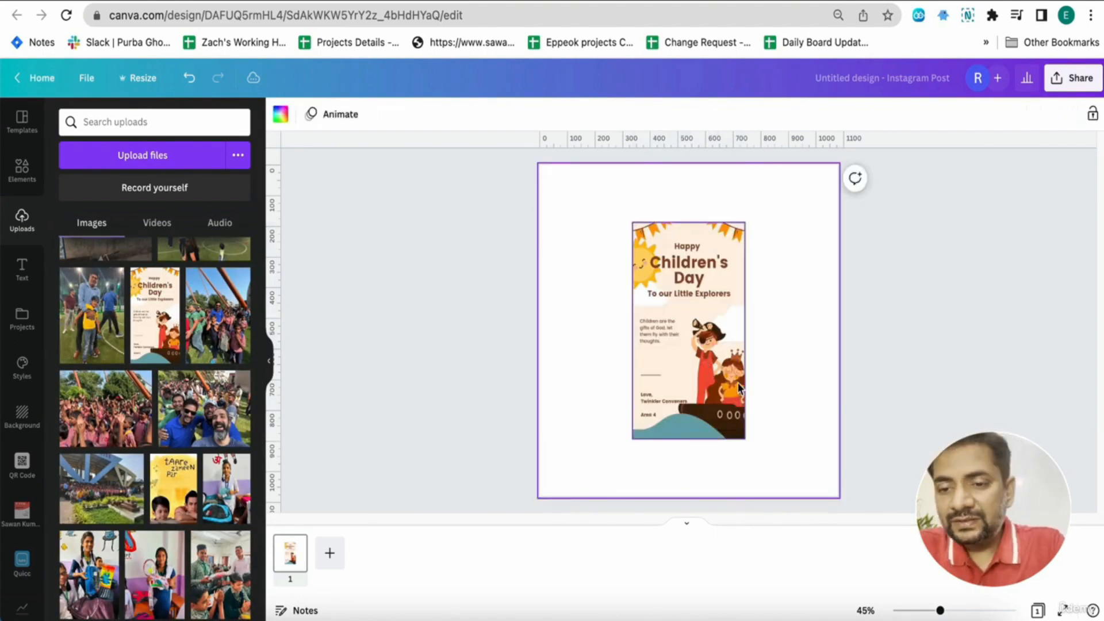
{"action": "left_click_drag", "start_coordinate": [712, 372], "coordinate": [735, 372]}
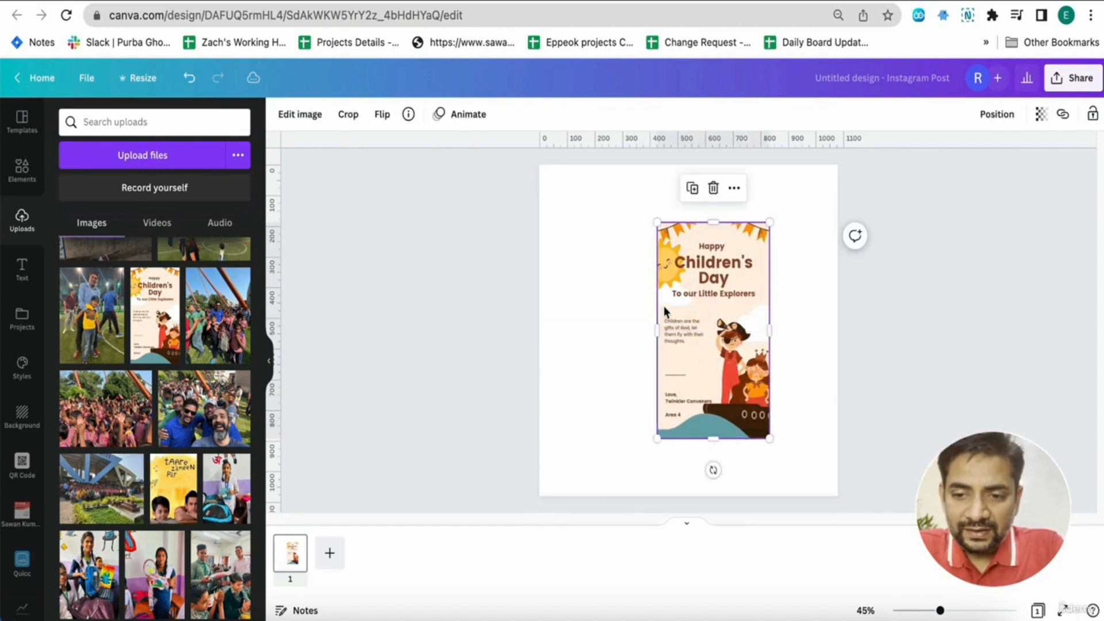
- Preview the Children's Day poster in the Smartmockups Phone 3 and Phone 4 scenes
{"action": "left_click", "coordinate": [298, 114]}
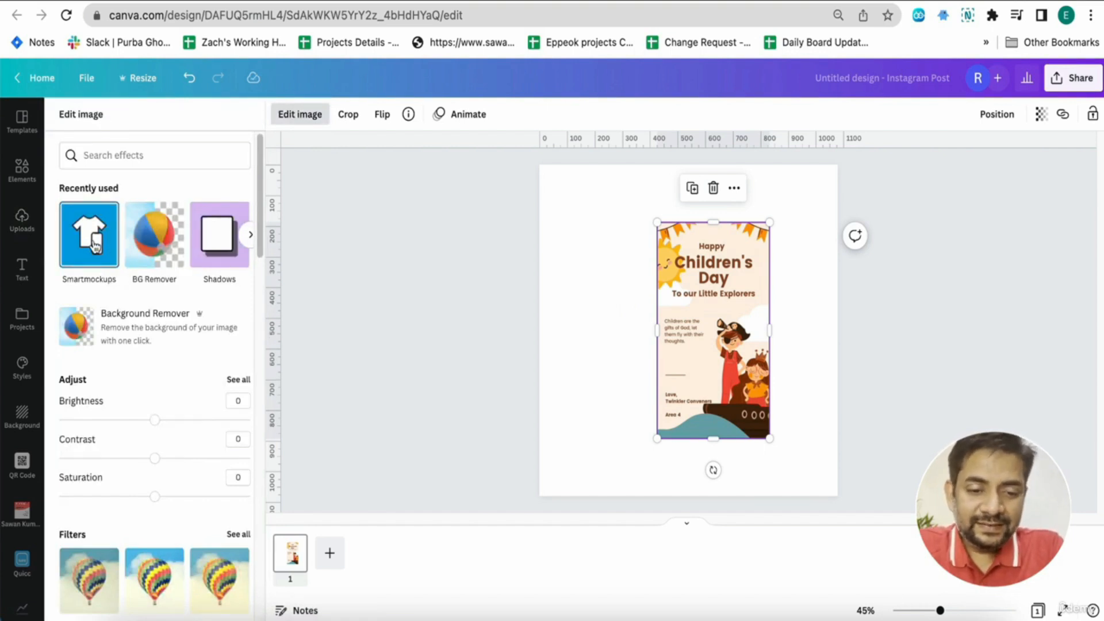
{"action": "scroll", "coordinate": [95, 246], "scroll_direction": "down", "scroll_amount": 8}
{"action": "left_click", "coordinate": [234, 294]}
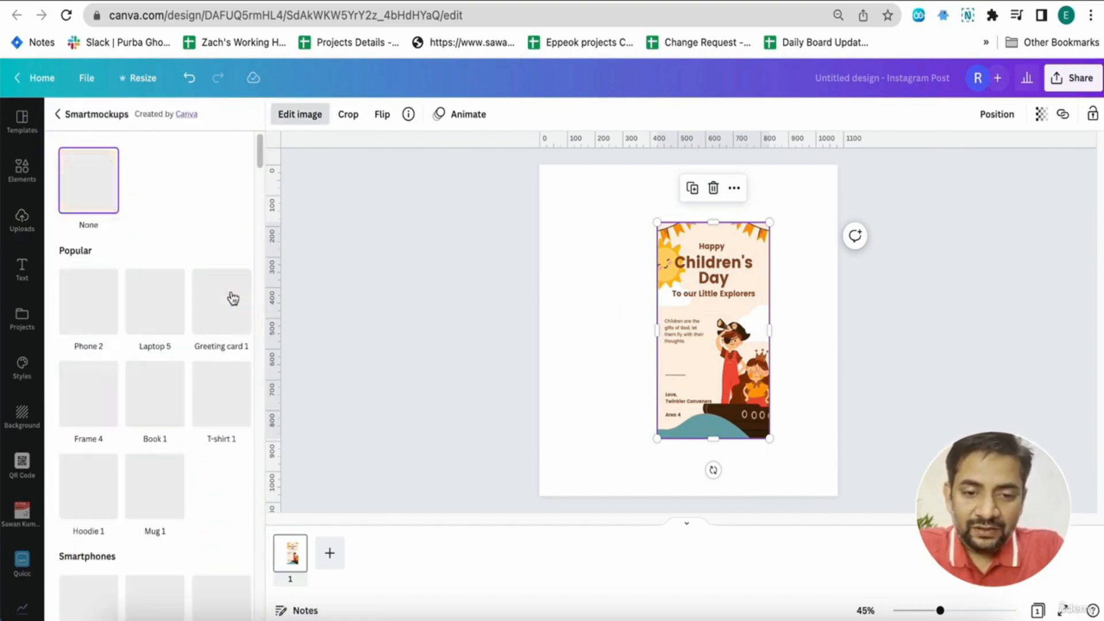
{"action": "scroll", "coordinate": [233, 298], "scroll_direction": "down", "scroll_amount": 5}
{"action": "scroll", "coordinate": [232, 297], "scroll_direction": "up", "scroll_amount": 1}
{"action": "scroll", "coordinate": [223, 336], "scroll_direction": "down", "scroll_amount": 2}
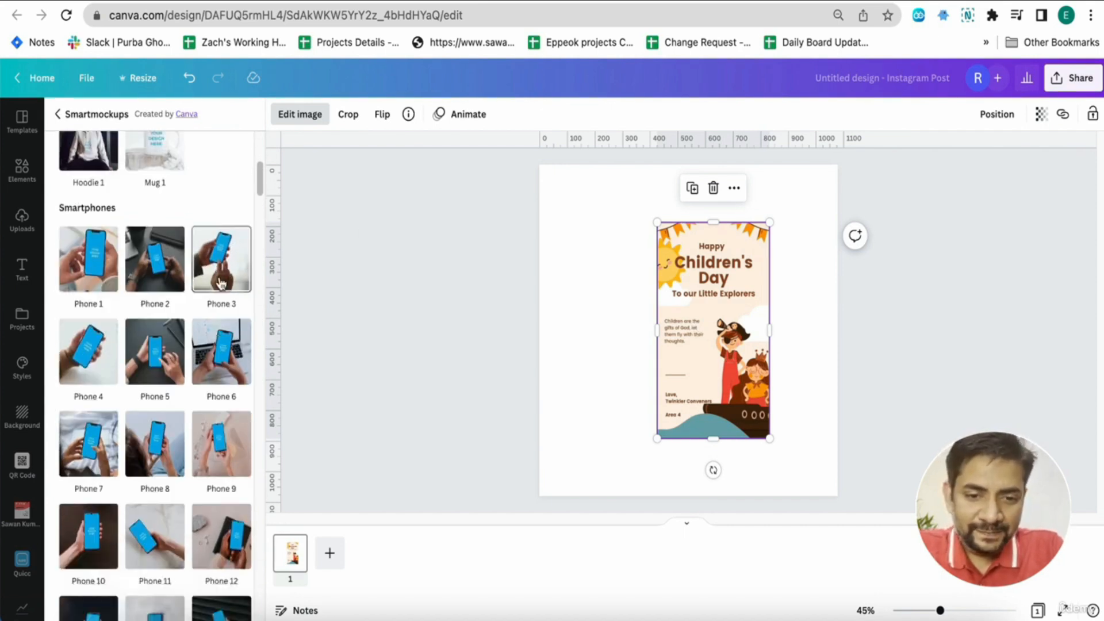
{"action": "scroll", "coordinate": [222, 282], "scroll_direction": "down", "scroll_amount": 1}
{"action": "left_click", "coordinate": [222, 282]}
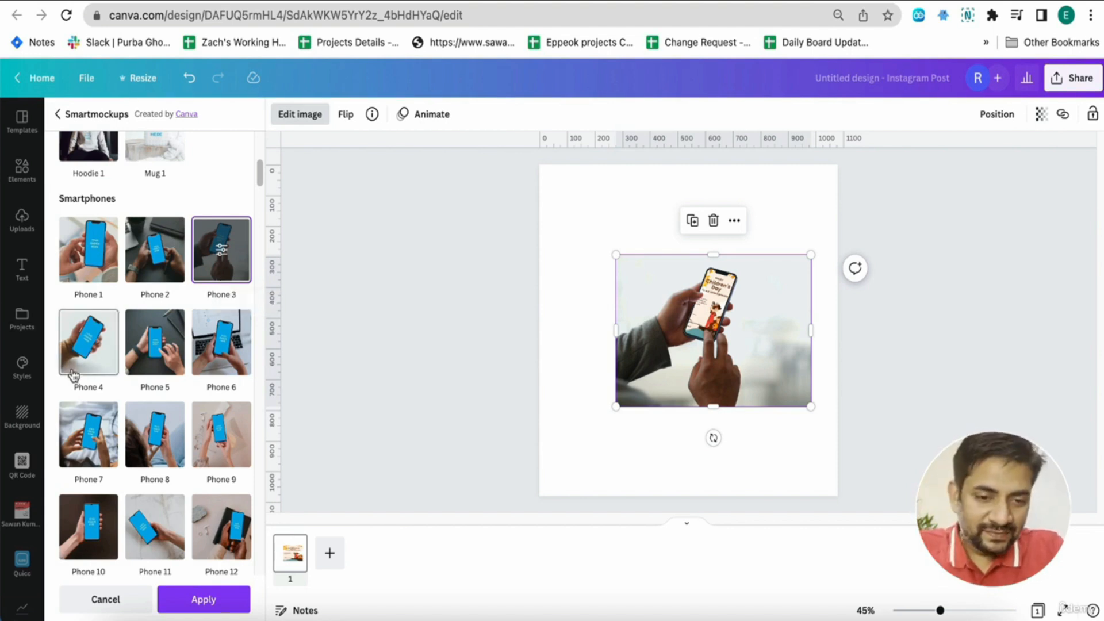
{"action": "left_click", "coordinate": [89, 344]}
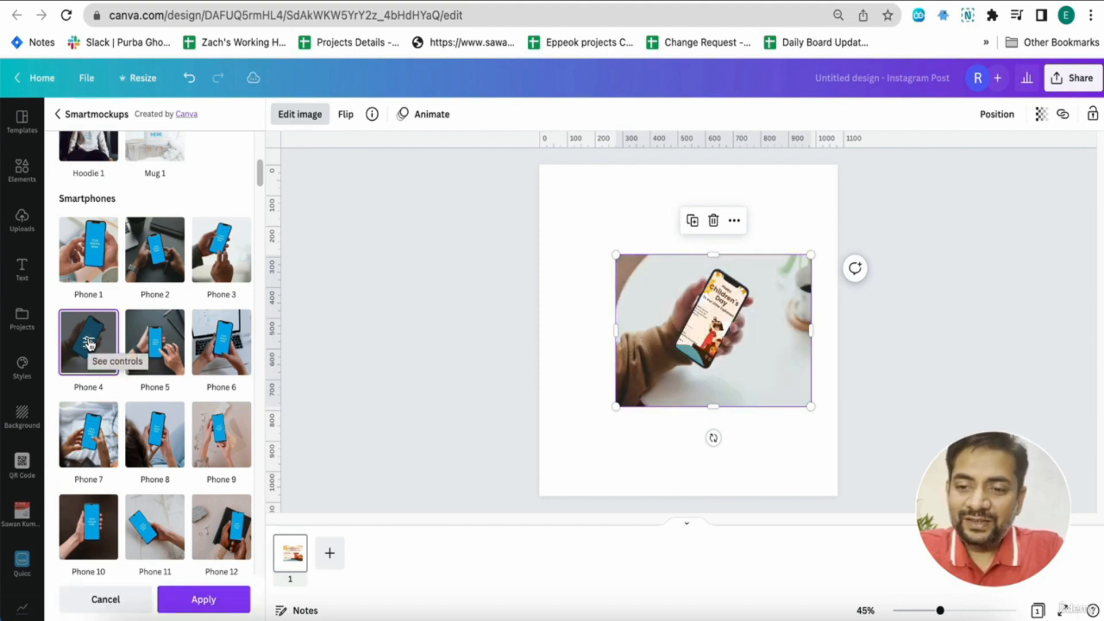
- Try the Phone 25 and Phone 26 mockups on the poster and leave Smartmockups
{"action": "scroll", "coordinate": [89, 344], "scroll_direction": "down", "scroll_amount": 9}
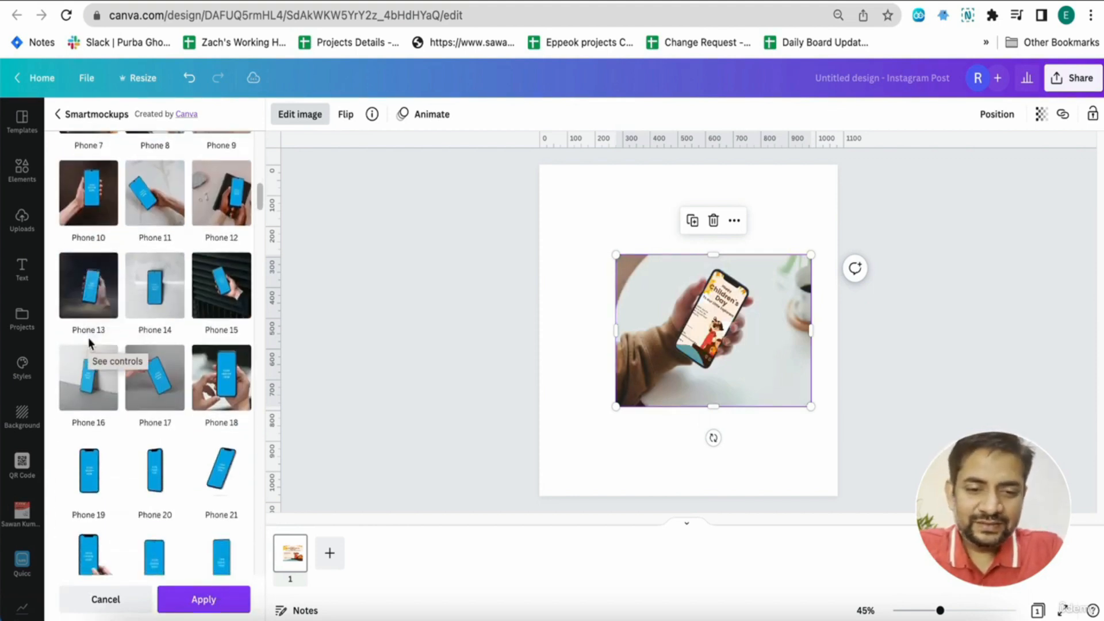
{"action": "scroll", "coordinate": [115, 357], "scroll_direction": "down", "scroll_amount": 2}
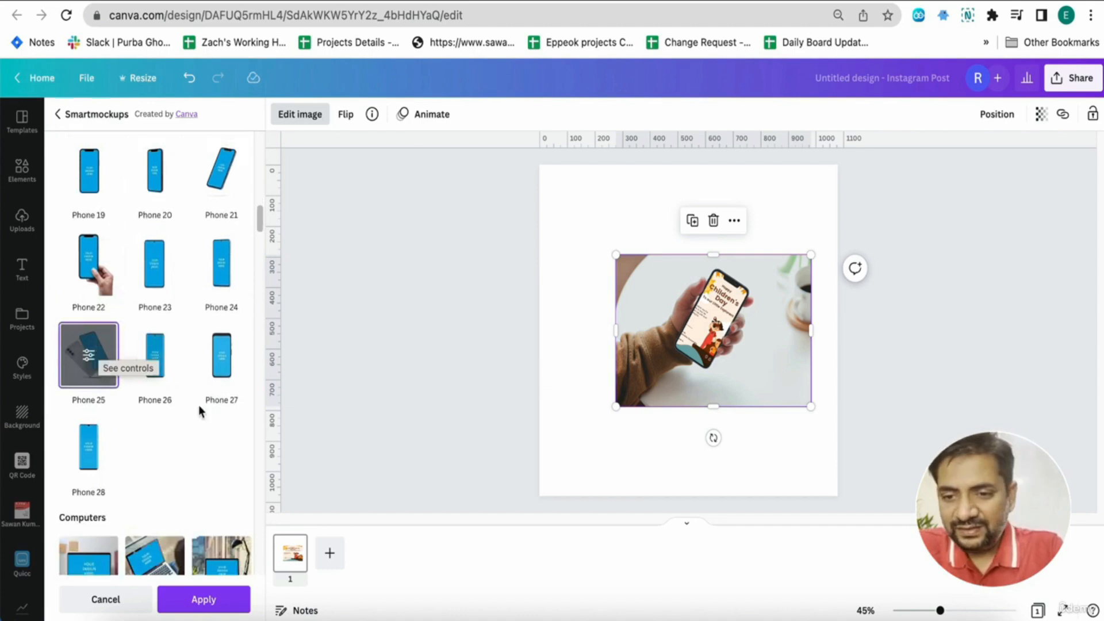
{"action": "left_click", "coordinate": [89, 356]}
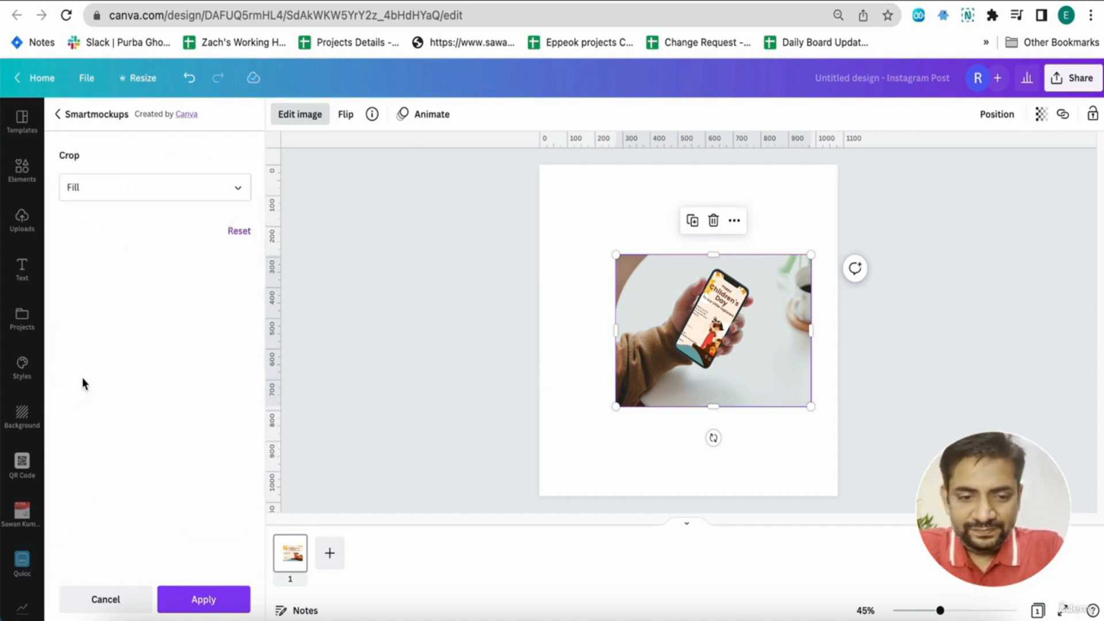
{"action": "left_click", "coordinate": [55, 122]}
{"action": "left_click", "coordinate": [138, 365]}
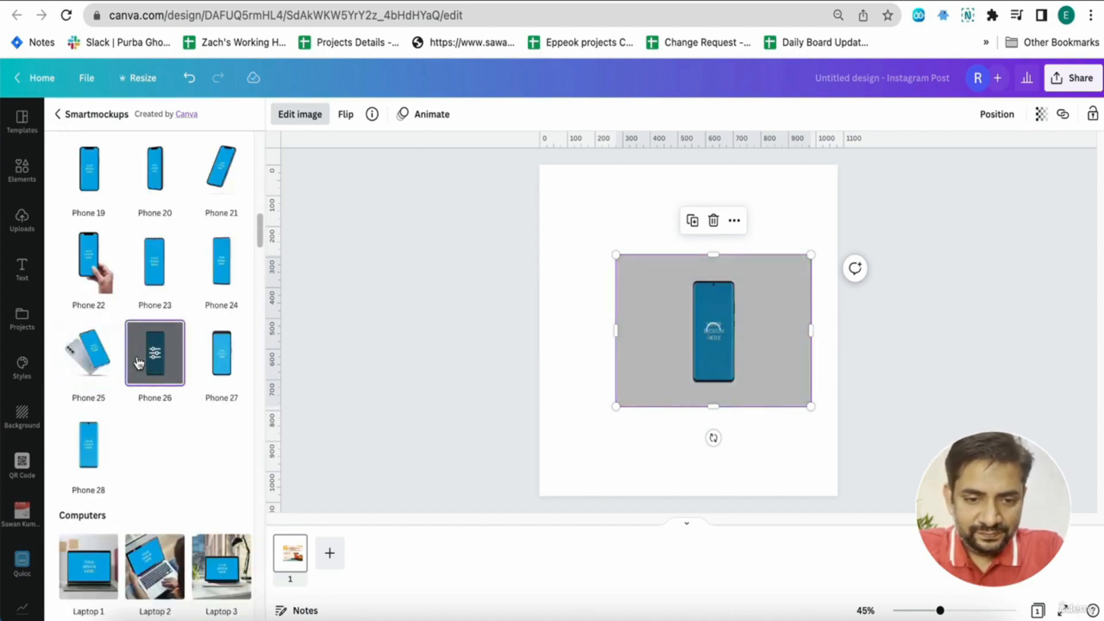
{"action": "left_click", "coordinate": [111, 347]}
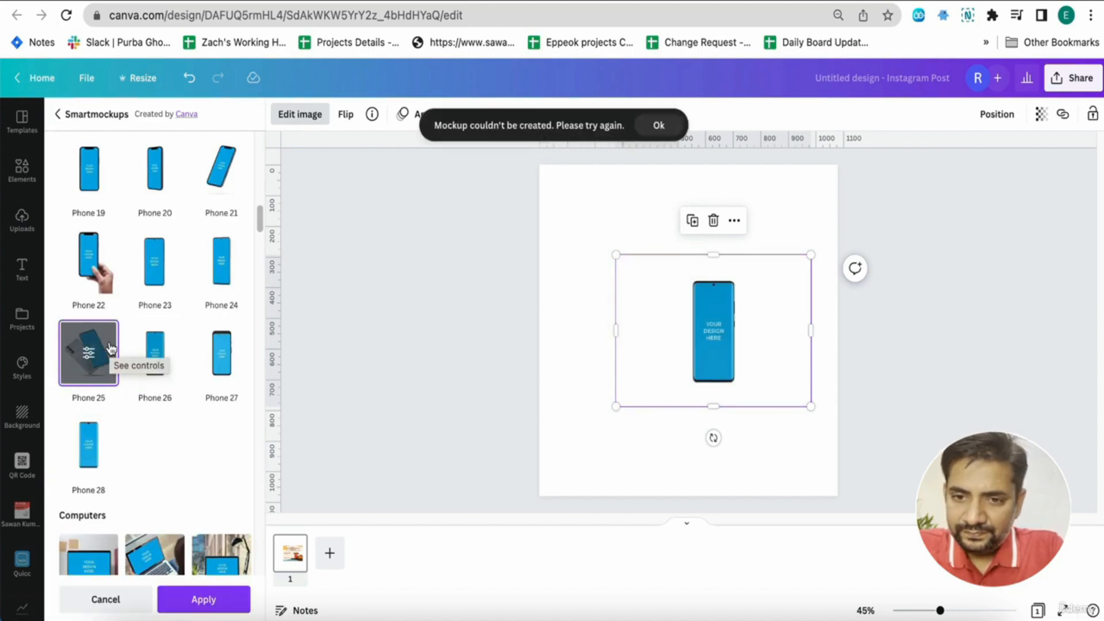
{"action": "left_click", "coordinate": [667, 127]}
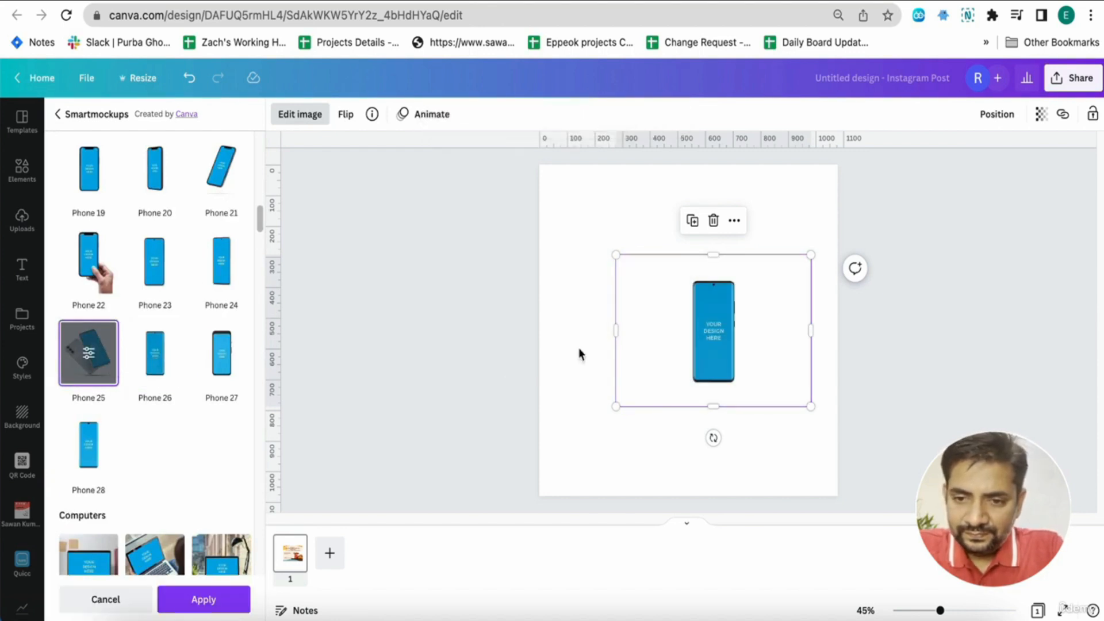
{"action": "left_click", "coordinate": [485, 383]}
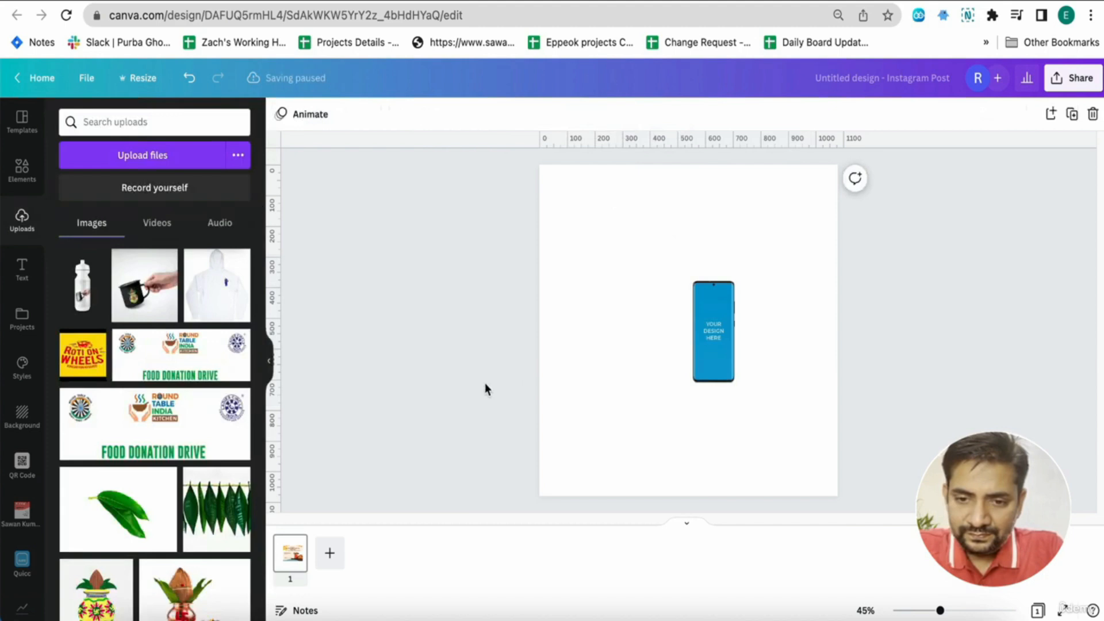
- Delete the phone mockup from the page and add the Children's Day poster from the uploaded images again
{"action": "left_click", "coordinate": [701, 352]}
{"action": "key", "text": "Delete"}
{"action": "scroll", "coordinate": [151, 483], "scroll_direction": "down", "scroll_amount": 15}
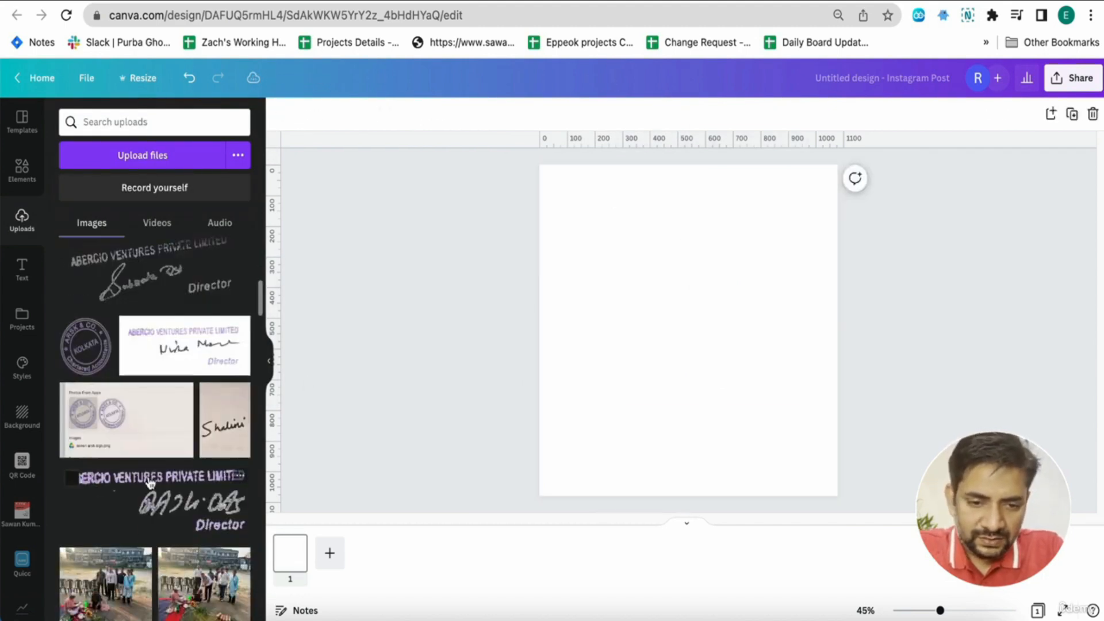
{"action": "scroll", "coordinate": [151, 483], "scroll_direction": "down", "scroll_amount": 15}
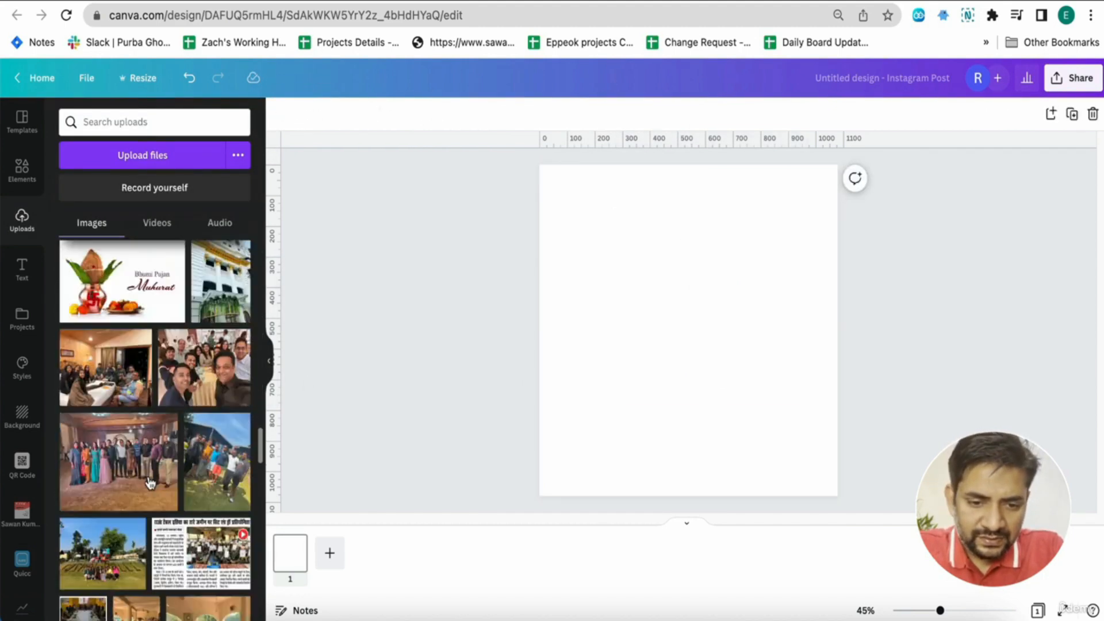
{"action": "scroll", "coordinate": [151, 484], "scroll_direction": "down", "scroll_amount": 3}
{"action": "scroll", "coordinate": [151, 483], "scroll_direction": "up", "scroll_amount": 3}
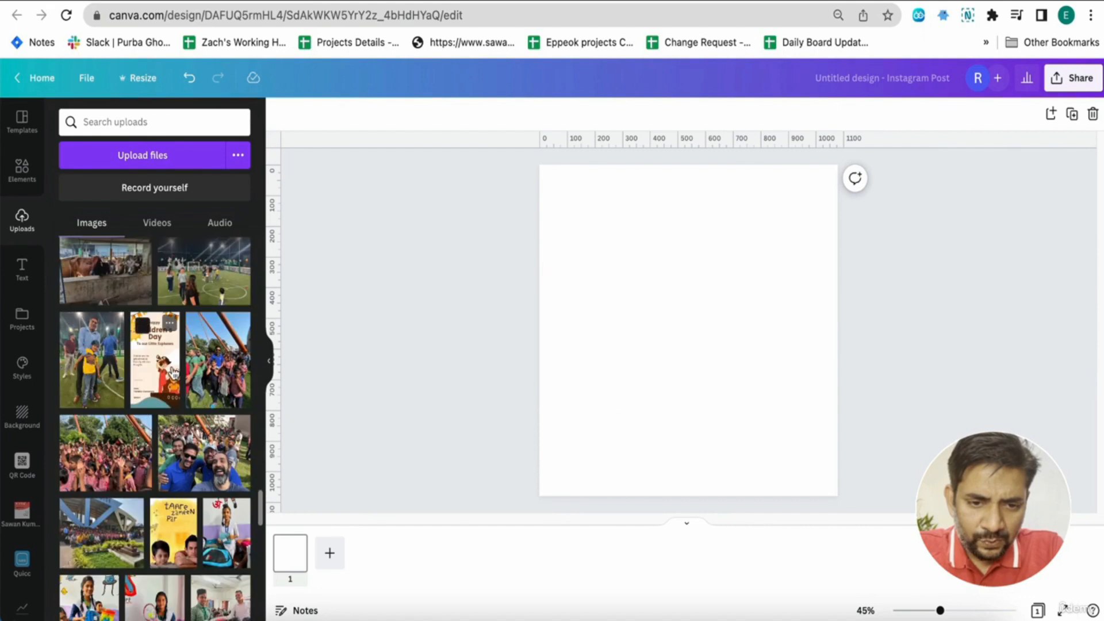
{"action": "left_click", "coordinate": [155, 360]}
- Choose the Smartmockups Phone 25 mockup for the Children's Day poster
{"action": "left_click", "coordinate": [300, 118]}
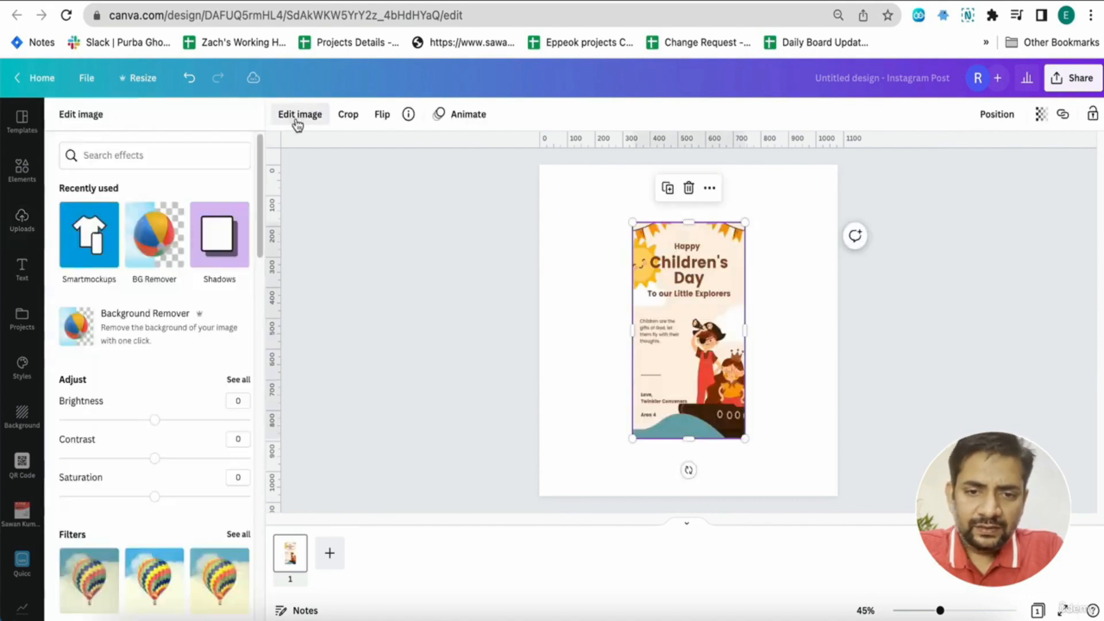
{"action": "left_click", "coordinate": [88, 256]}
{"action": "scroll", "coordinate": [165, 396], "scroll_direction": "down", "scroll_amount": 15}
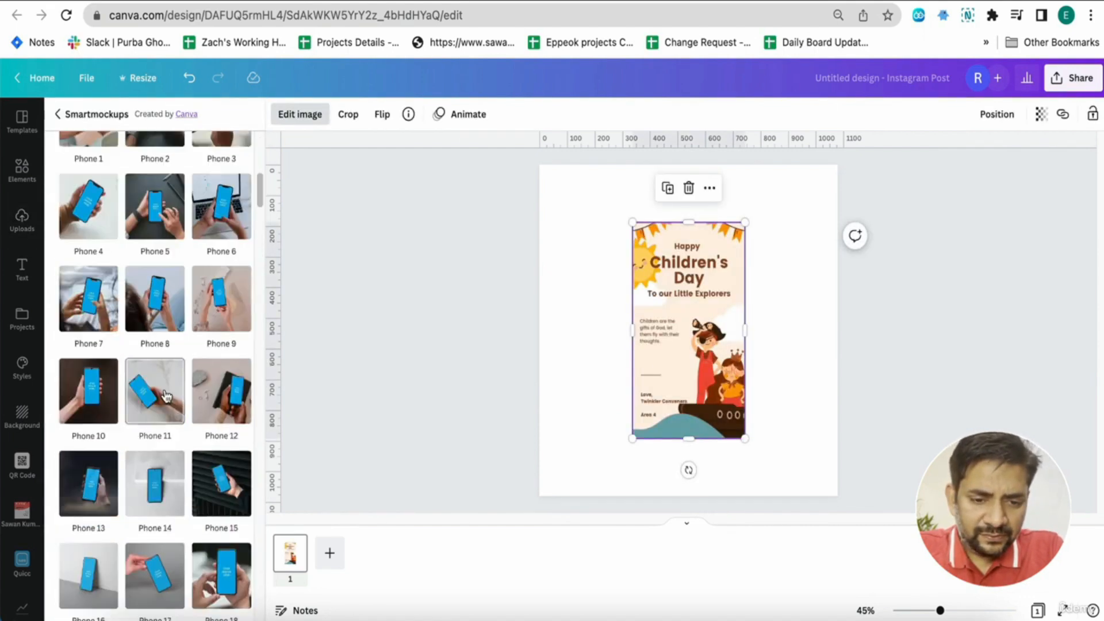
{"action": "scroll", "coordinate": [166, 397], "scroll_direction": "down", "scroll_amount": 1}
{"action": "left_click", "coordinate": [92, 310]}
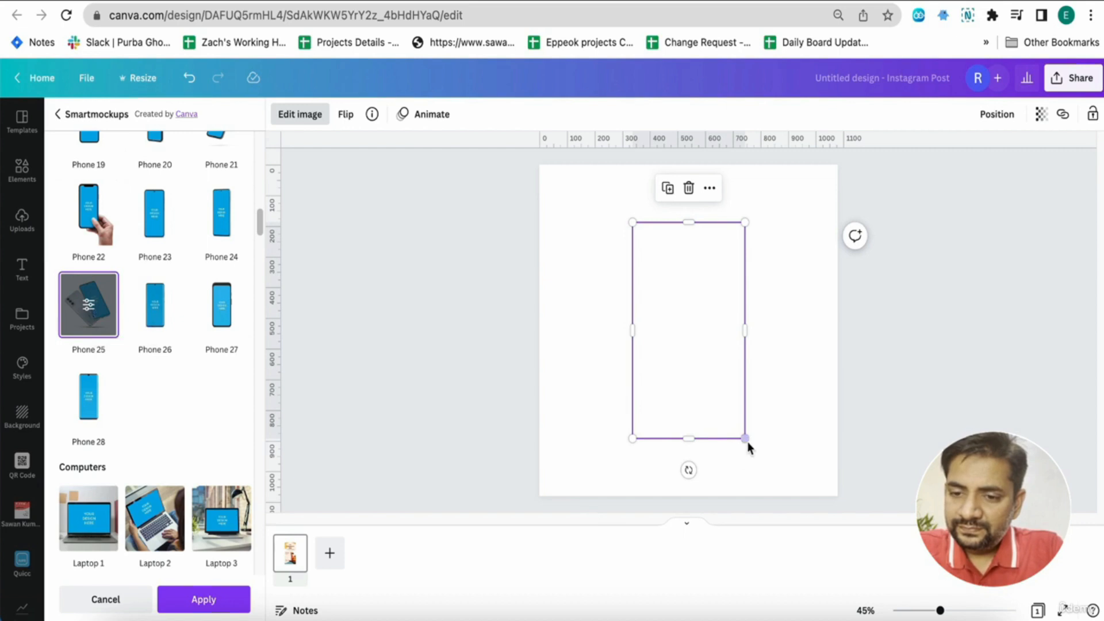
- Enlarge the mockup frame to almost the full page height and check the Phone 25 mockup's controls
{"action": "left_click_drag", "start_coordinate": [746, 440], "coordinate": [771, 490]}
{"action": "left_click_drag", "start_coordinate": [634, 221], "coordinate": [607, 173]}
{"action": "left_click", "coordinate": [80, 304]}
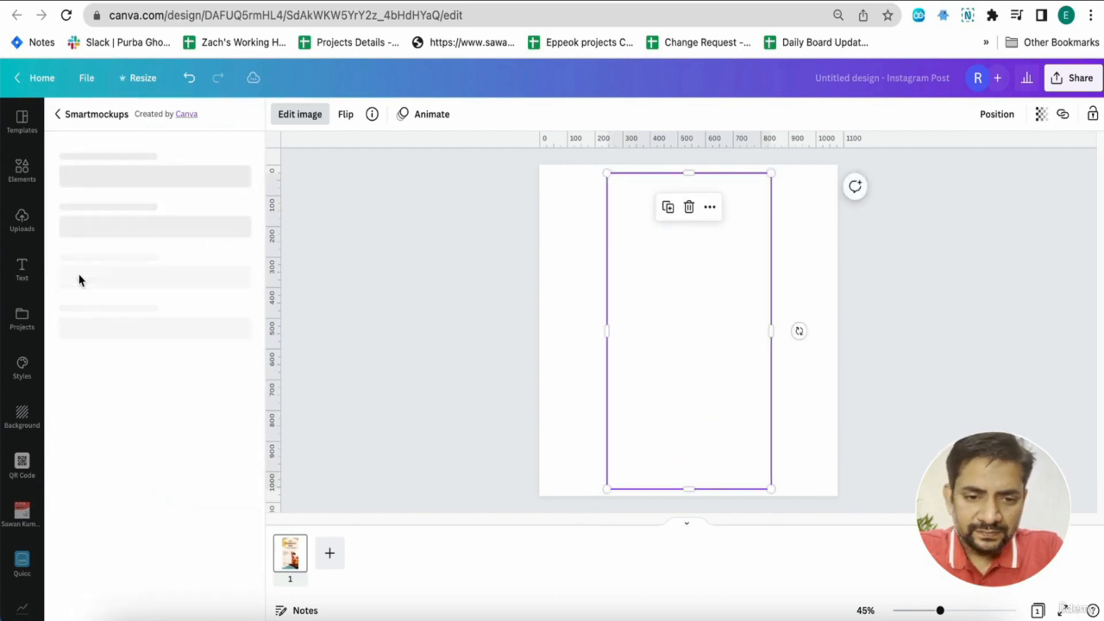
{"action": "left_click", "coordinate": [58, 114]}
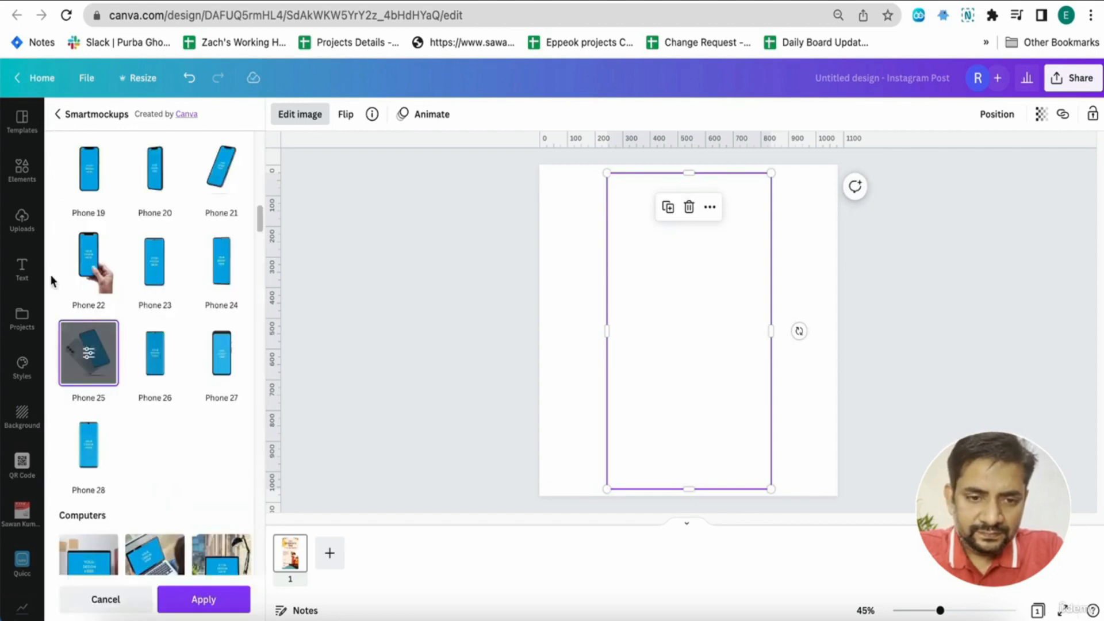
- Apply the hand-held Phone 22 mockup to the poster and move it into the page's lower-right corner
{"action": "left_click", "coordinate": [90, 358]}
{"action": "left_click", "coordinate": [60, 116]}
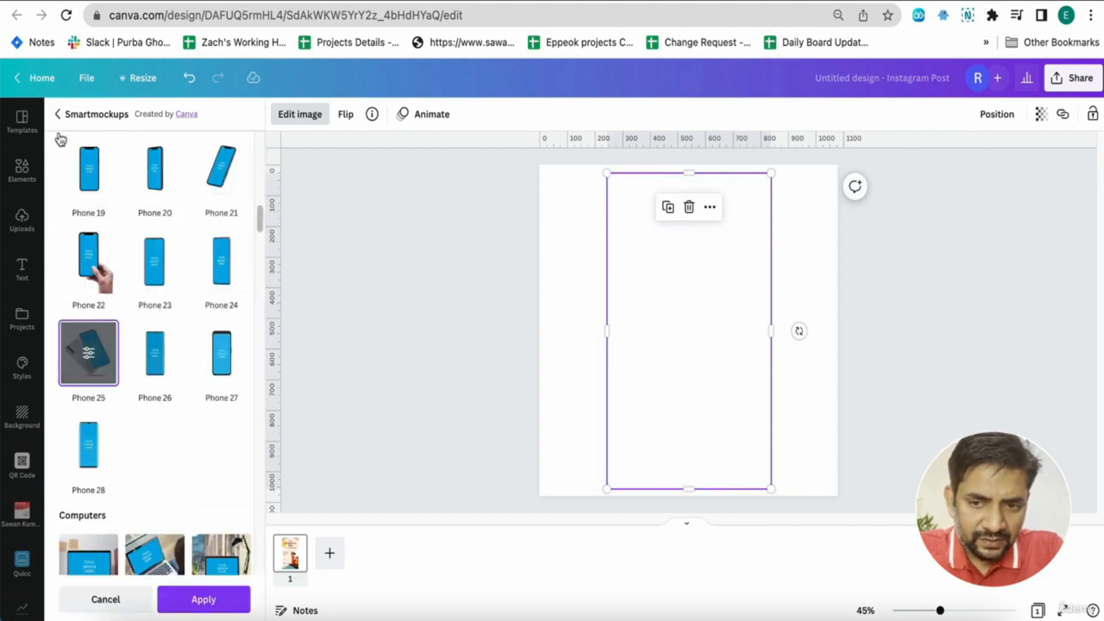
{"action": "left_click", "coordinate": [95, 271]}
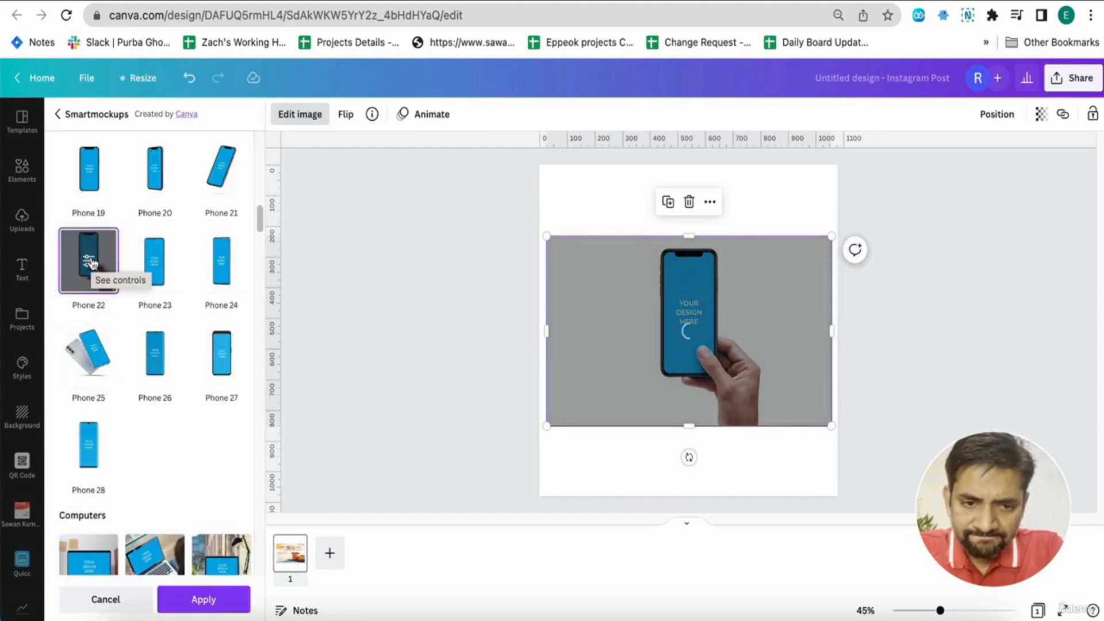
{"action": "left_click", "coordinate": [472, 320]}
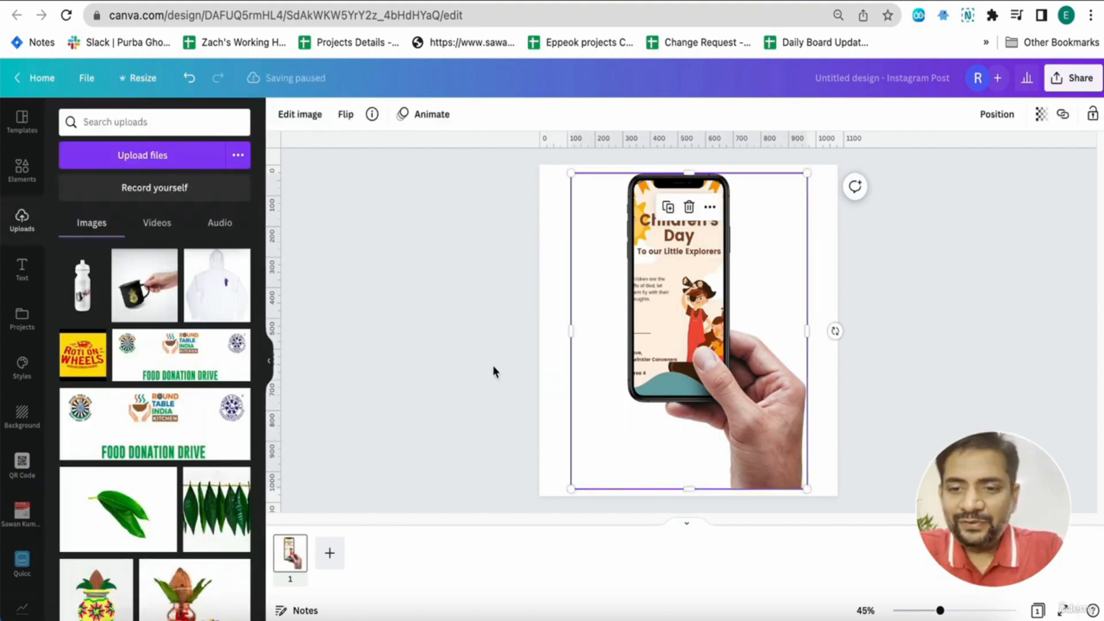
{"action": "left_click", "coordinate": [924, 409]}
{"action": "left_click_drag", "start_coordinate": [753, 424], "coordinate": [776, 435]}
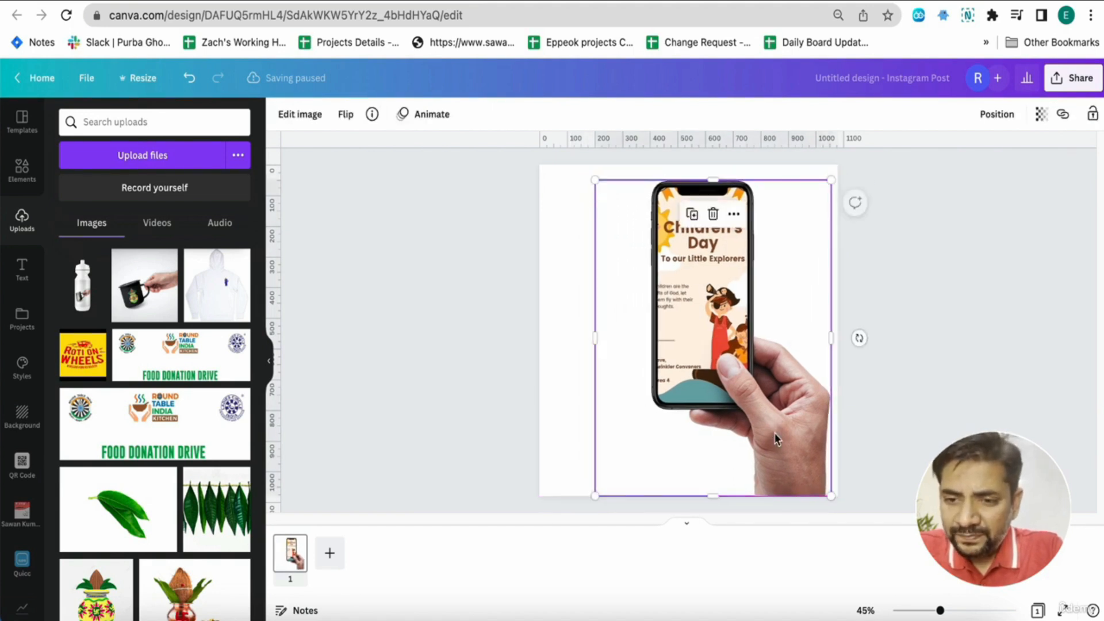
{"action": "left_click", "coordinate": [884, 435]}
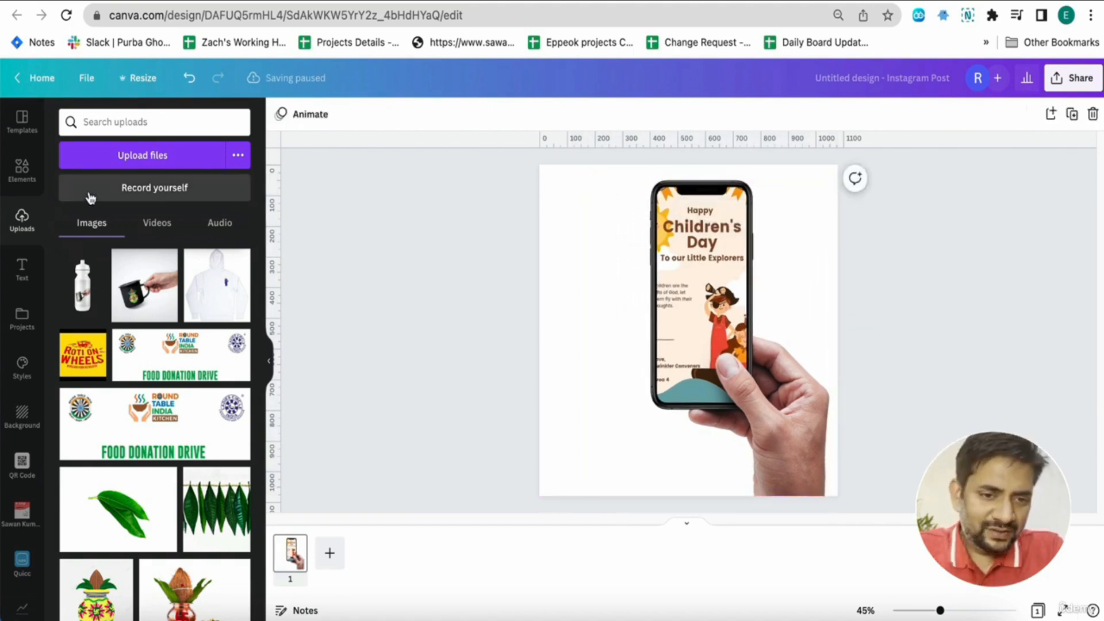
- Add a heading beside the phone mockup reading "CELEBRATE CHILDRENS DAY WITH US"
{"action": "left_click", "coordinate": [22, 267]}
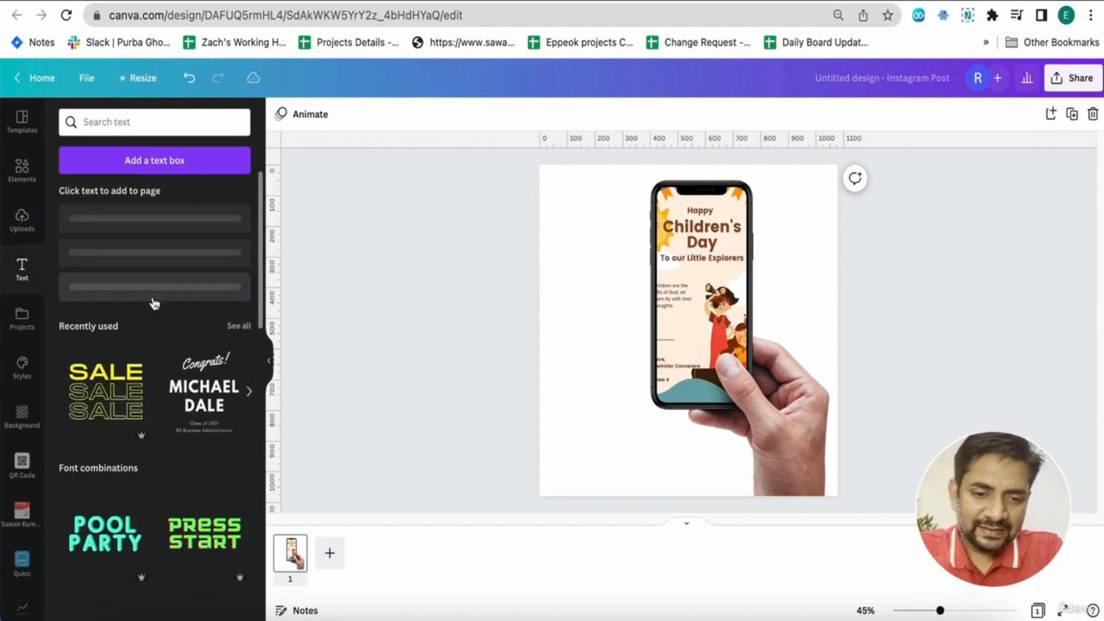
{"action": "left_click", "coordinate": [127, 241]}
{"action": "left_click", "coordinate": [623, 362]}
{"action": "left_click_drag", "start_coordinate": [667, 324], "coordinate": [583, 243]}
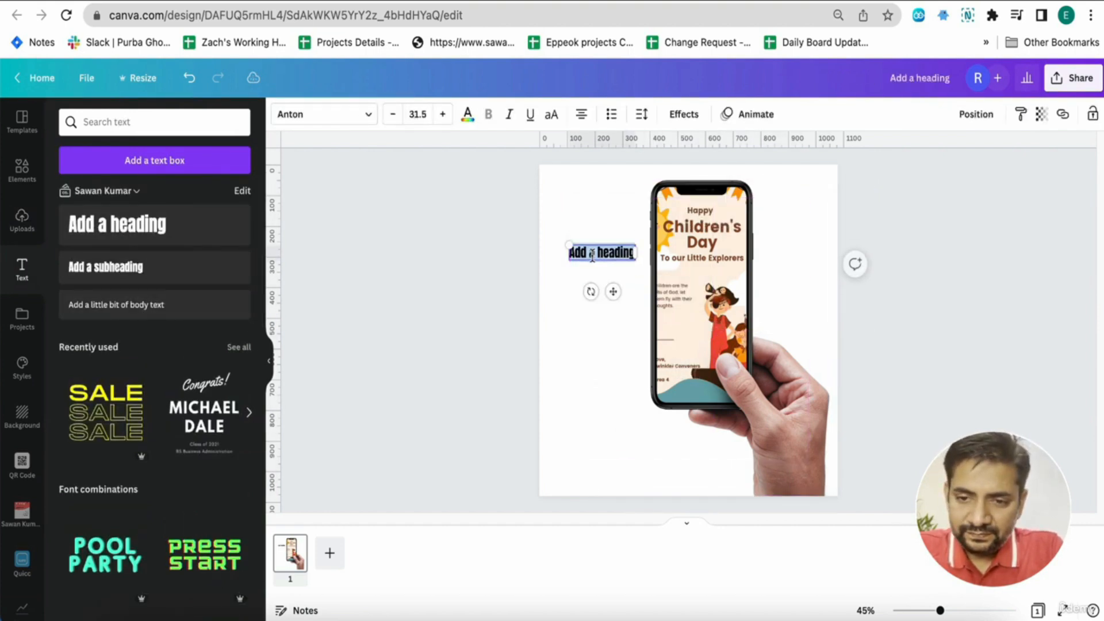
{"action": "type", "text": "CELEBRATE"}
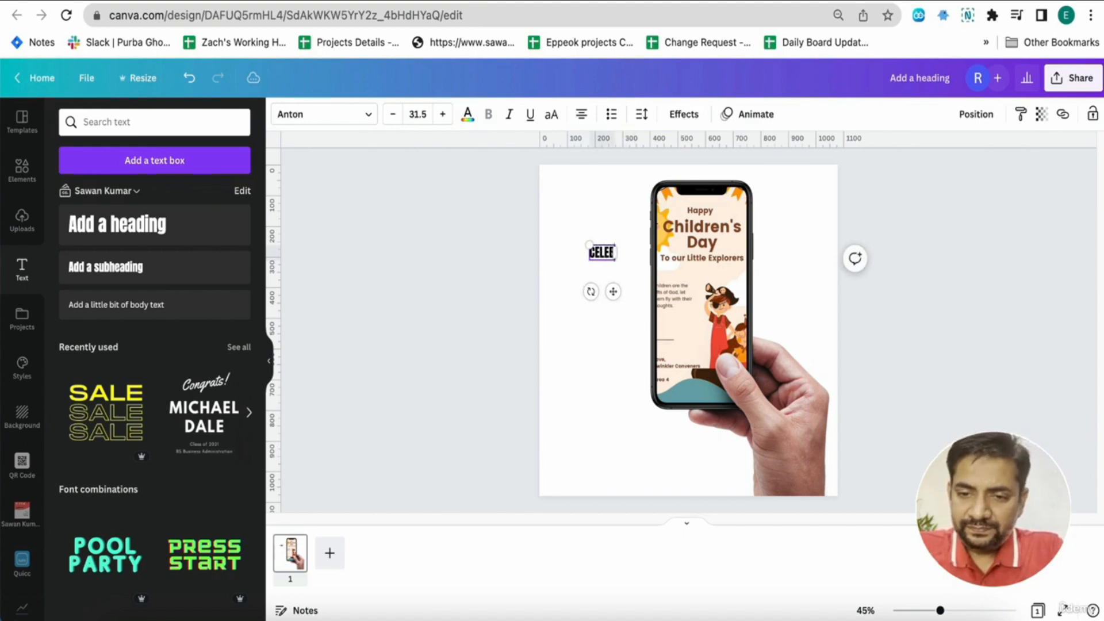
{"action": "type", "text": " CHILDRENS"}
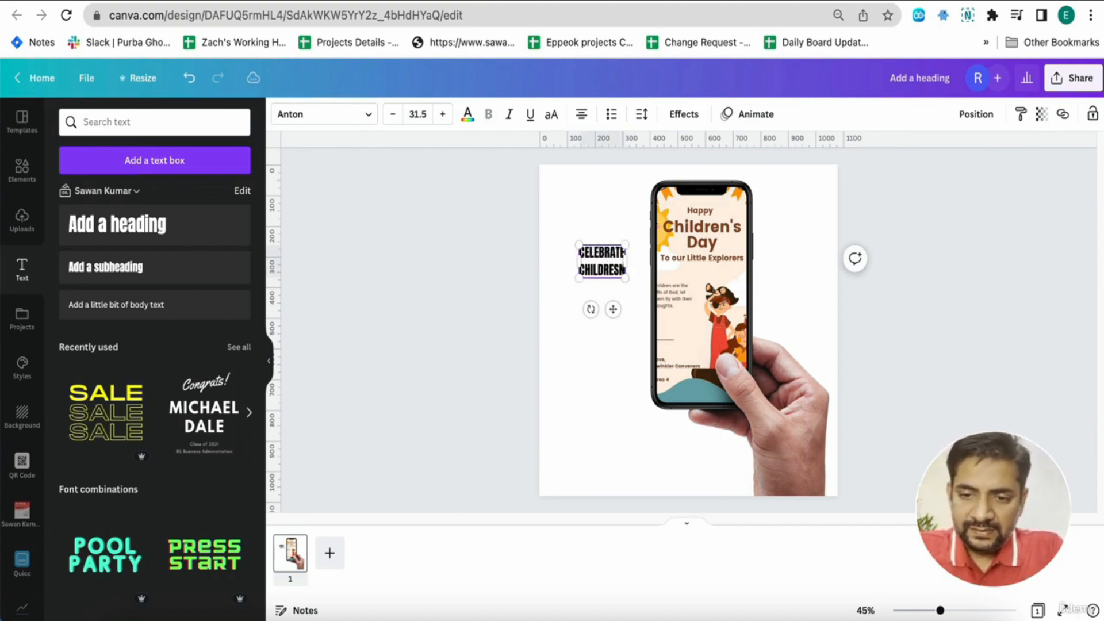
{"action": "type", "text": " DAY WITH US"}
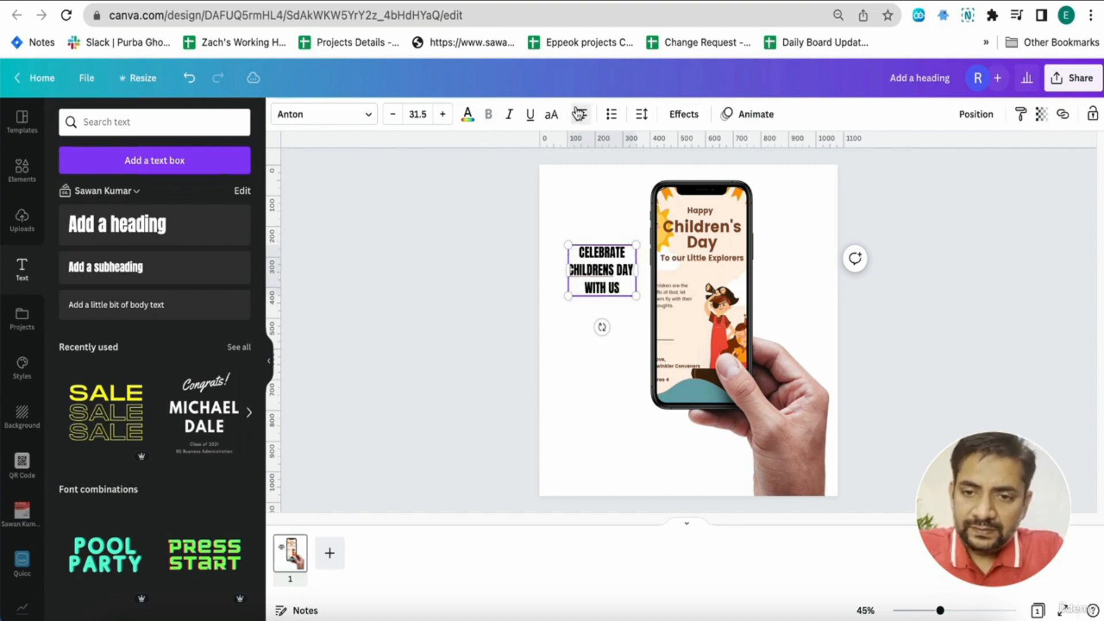
- Justify the heading text and enlarge its font size to 53.5
{"action": "left_click", "coordinate": [578, 112]}
{"action": "key", "text": "super+a"}
{"action": "left_click", "coordinate": [578, 118]}
{"action": "left_click", "coordinate": [578, 118]}
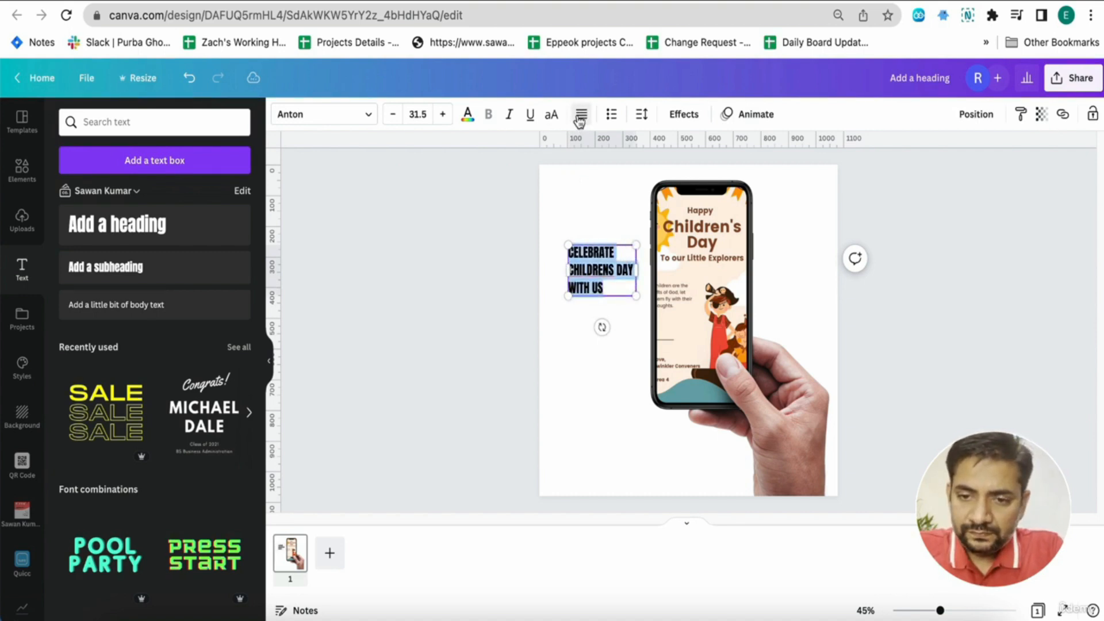
{"action": "left_click", "coordinate": [442, 114]}
{"action": "left_click", "coordinate": [442, 114]}
{"action": "left_click", "coordinate": [442, 114]}
{"action": "left_click", "coordinate": [442, 115]}
{"action": "left_click", "coordinate": [442, 114]}
{"action": "left_click", "coordinate": [441, 115]}
{"action": "left_click", "coordinate": [441, 114]}
{"action": "left_click", "coordinate": [441, 115]}
{"action": "left_click", "coordinate": [440, 114]}
{"action": "left_click", "coordinate": [441, 114]}
{"action": "left_click", "coordinate": [441, 115]}
{"action": "left_click", "coordinate": [441, 114]}
{"action": "left_click", "coordinate": [441, 114]}
{"action": "left_click", "coordinate": [440, 114]}
{"action": "left_click", "coordinate": [441, 114]}
{"action": "left_click", "coordinate": [440, 114]}
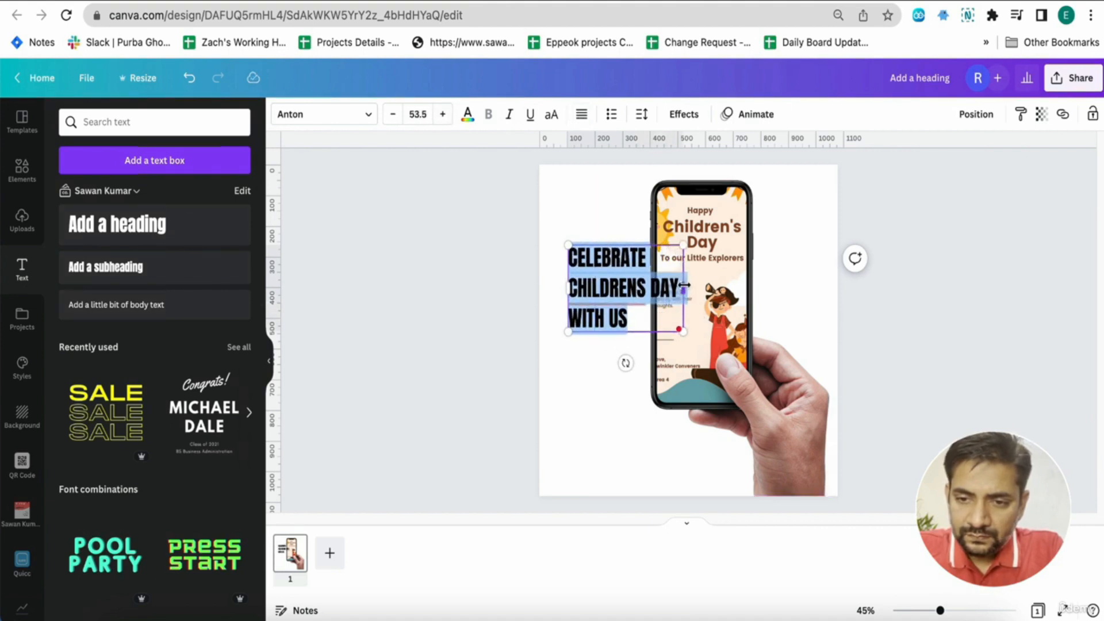
- Narrow the heading's text box to fit beside the phone and move it to the page's upper-left area
{"action": "left_click_drag", "start_coordinate": [681, 286], "coordinate": [655, 293]}
{"action": "left_click", "coordinate": [606, 389]}
{"action": "left_click_drag", "start_coordinate": [587, 342], "coordinate": [572, 419]}
{"action": "left_click", "coordinate": [565, 331]}
{"action": "left_click", "coordinate": [574, 301]}
{"action": "key", "text": "super+d"}
{"action": "triple_click", "coordinate": [572, 419]}
{"action": "key", "text": "super+a"}
{"action": "type", "text": "FOLLOW US"}
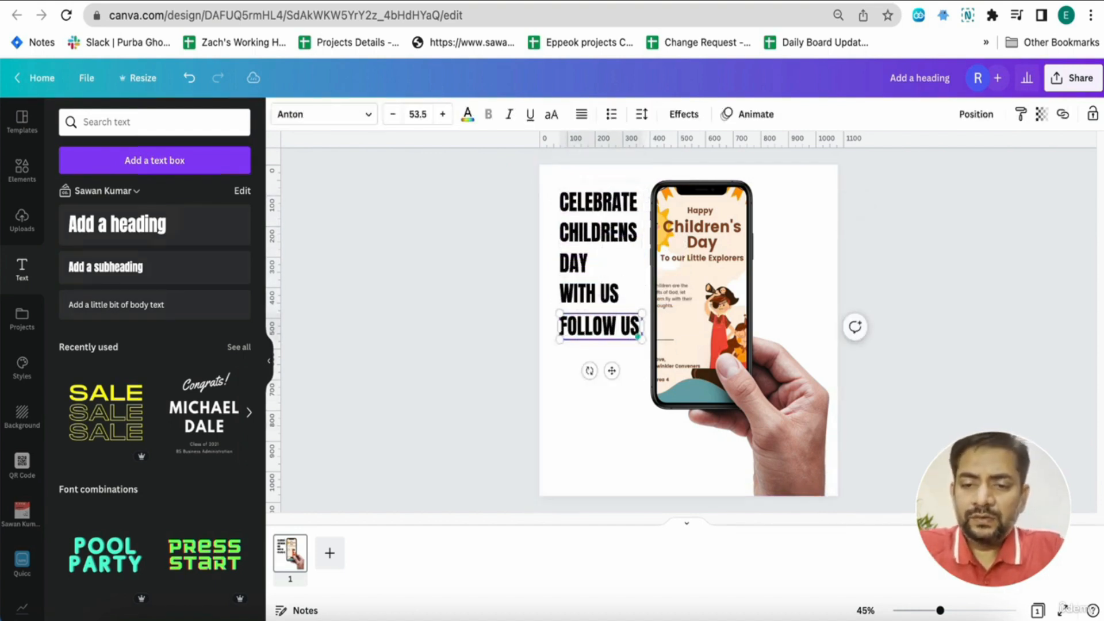
{"action": "key", "text": "Return"}
{"action": "type", "text": "@KIDSFUN"}
{"action": "key", "text": "Return"}
{"action": "type", "text": "LEARNCLUB"}
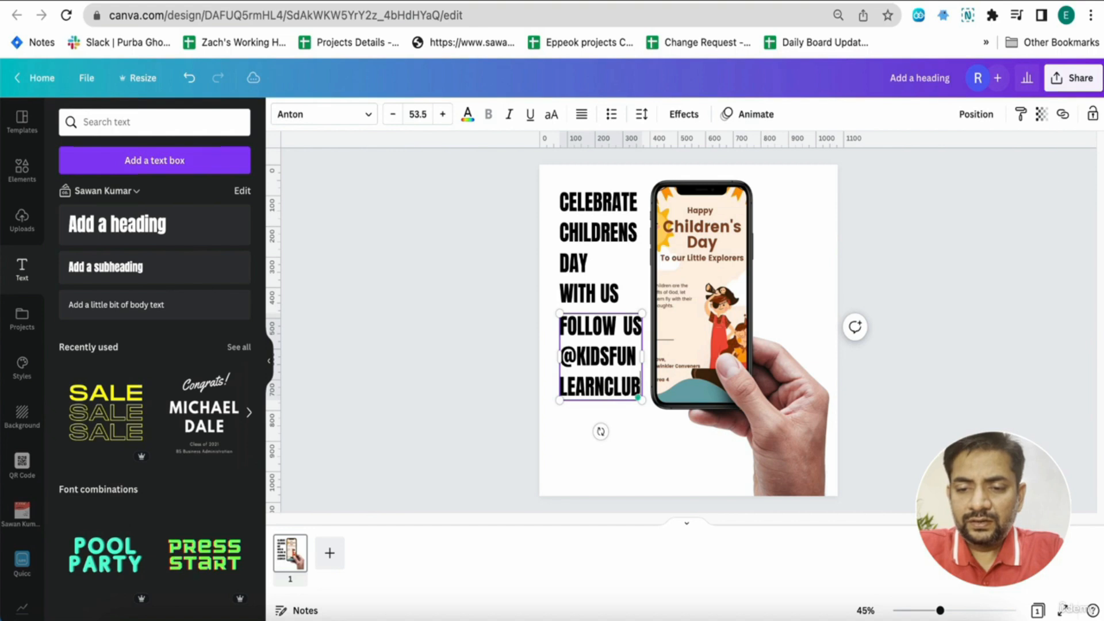
- Format the follow-us text in Public Sans at size 30 and align it left
{"action": "key", "text": "super+a"}
{"action": "left_click", "coordinate": [365, 122]}
{"action": "left_click", "coordinate": [115, 217]}
{"action": "left_click", "coordinate": [414, 115]}
{"action": "type", "text": "20"}
{"action": "key", "text": "Return"}
{"action": "left_click", "coordinate": [431, 113]}
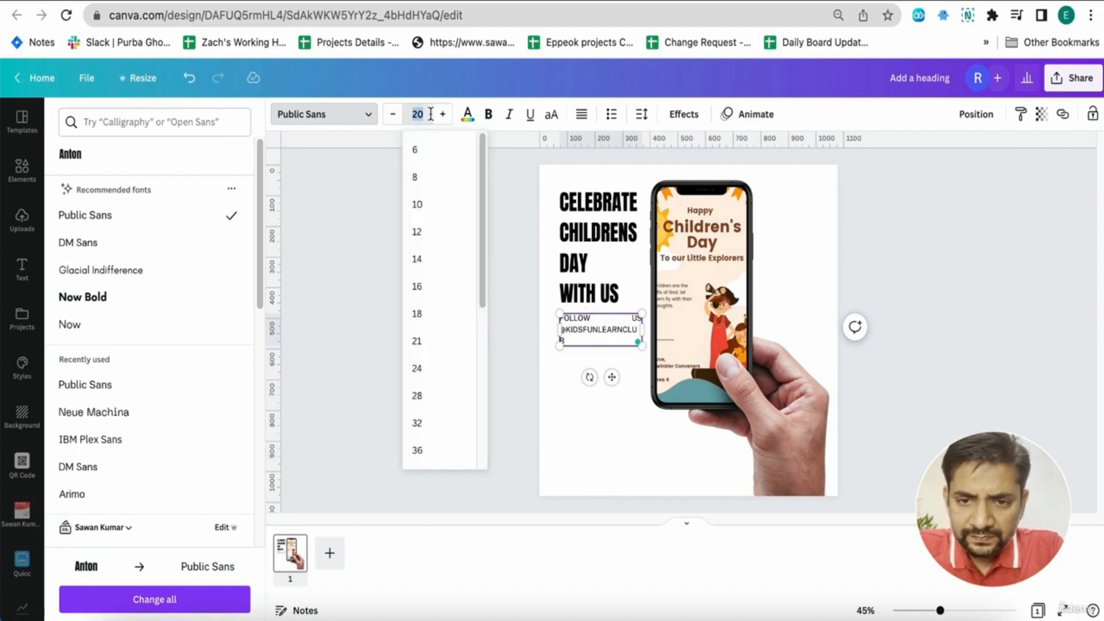
{"action": "type", "text": "30"}
{"action": "key", "text": "Return"}
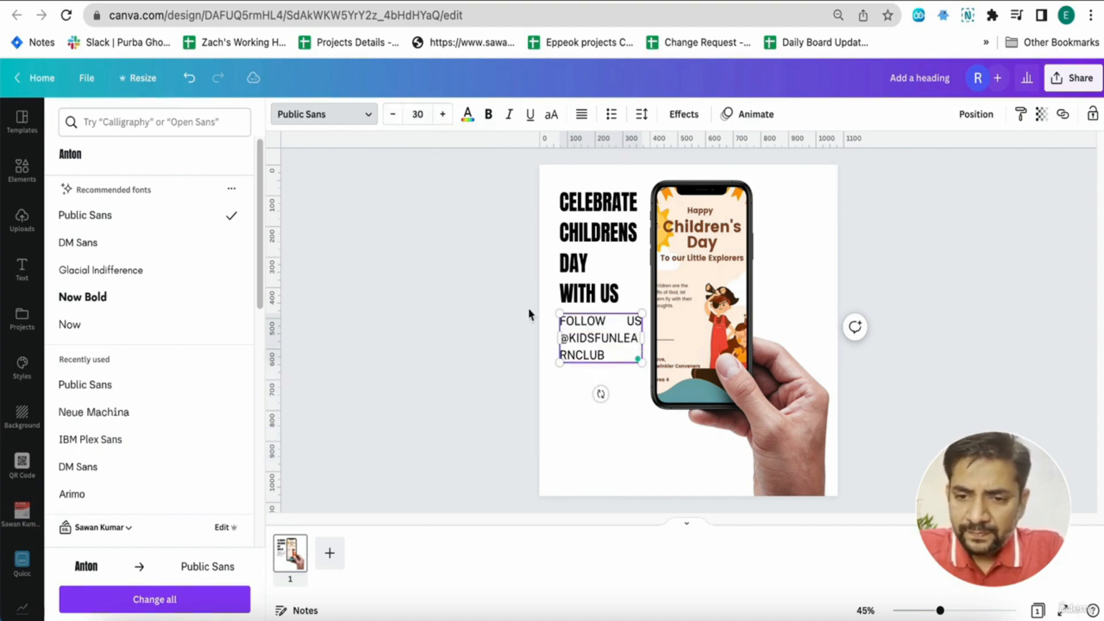
{"action": "double_click", "coordinate": [597, 319]}
{"action": "left_click", "coordinate": [583, 118]}
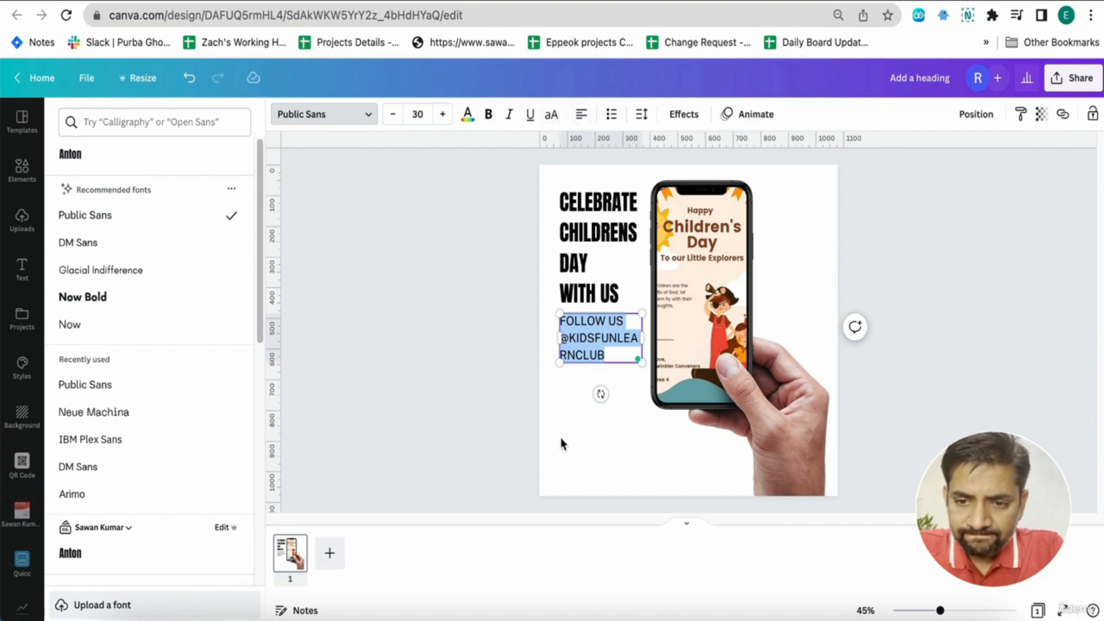
- Widen the follow-us text box so the handle fits on one line and move it near the page's bottom edge
{"action": "key", "text": "Escape"}
{"action": "left_click_drag", "start_coordinate": [638, 346], "coordinate": [709, 445]}
{"action": "left_click", "coordinate": [641, 445]}
{"action": "left_click", "coordinate": [574, 478]}
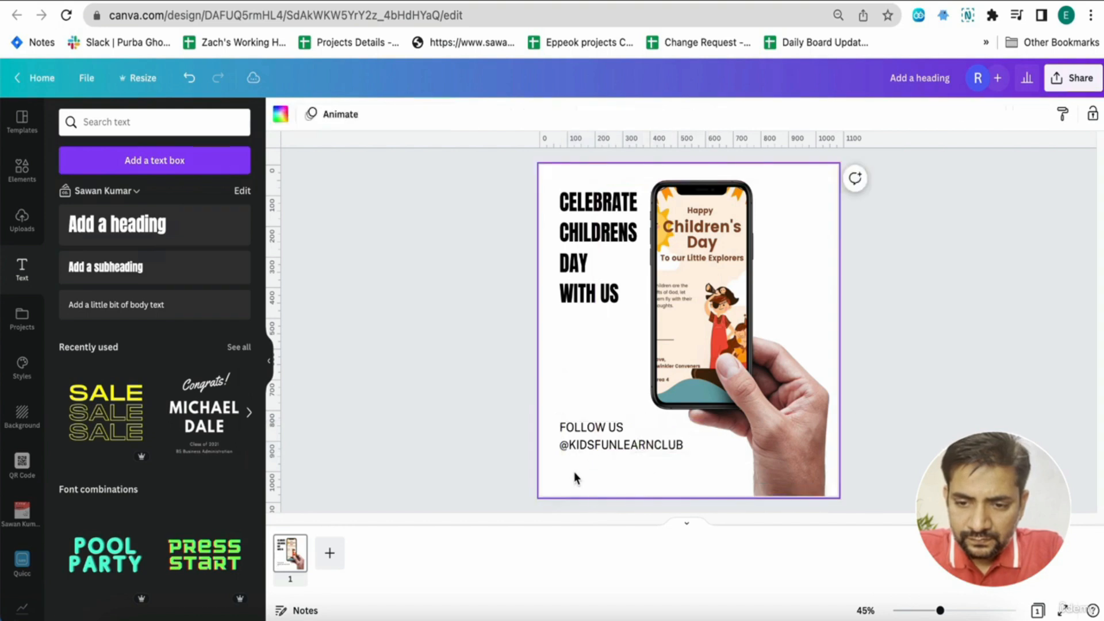
{"action": "left_click_drag", "start_coordinate": [591, 443], "coordinate": [591, 463]}
- Set the page background to the bright red from the brand palette
{"action": "left_click", "coordinate": [546, 190]}
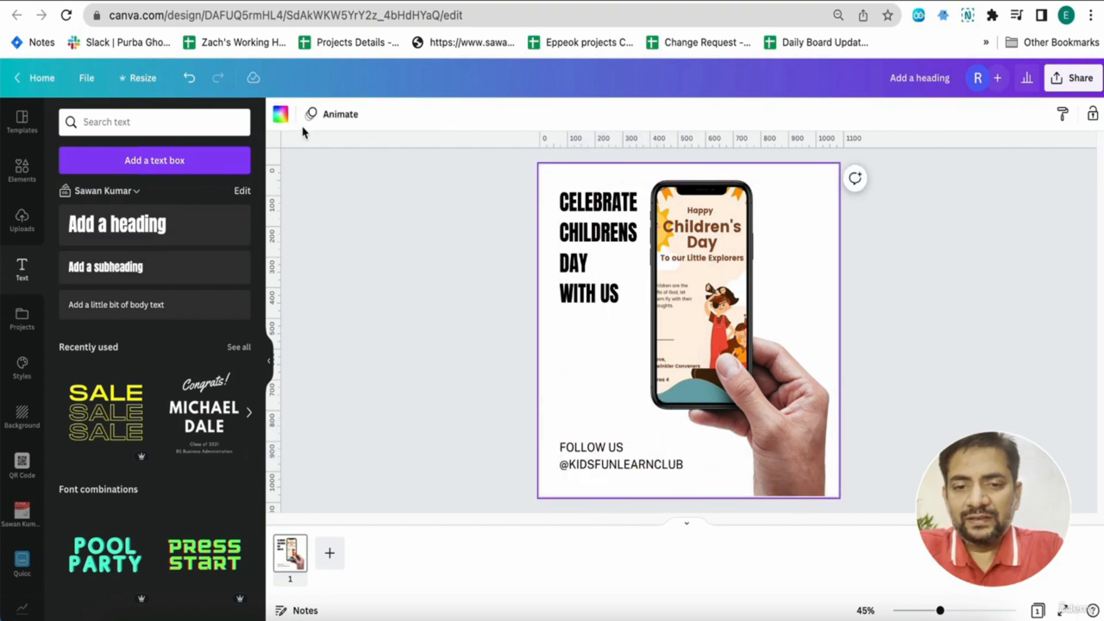
{"action": "left_click", "coordinate": [281, 114]}
{"action": "left_click", "coordinate": [138, 284]}
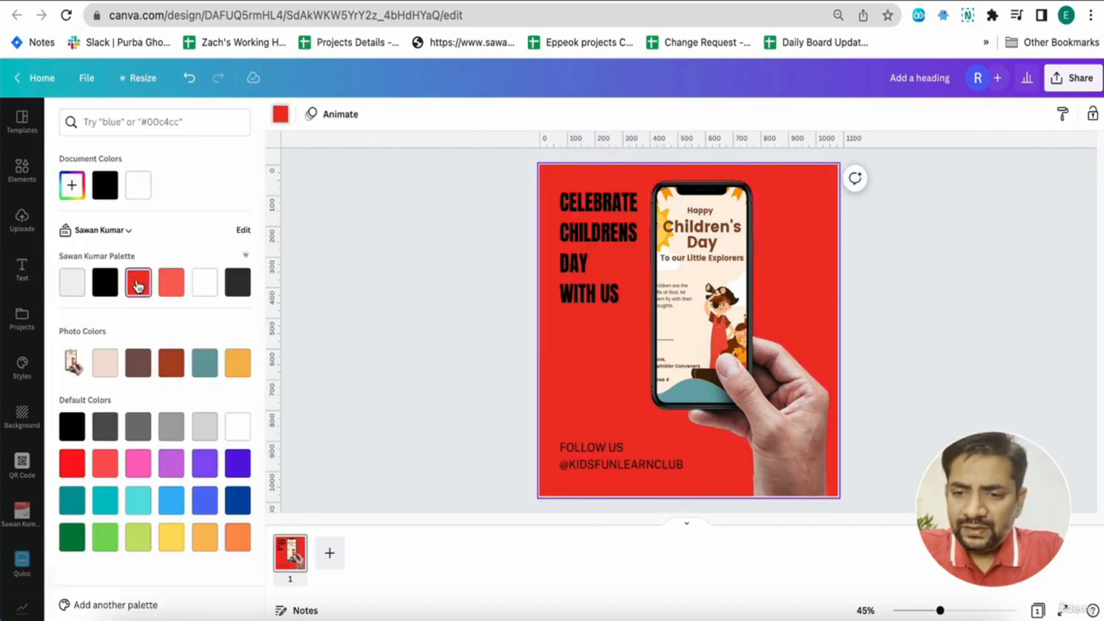
- Recolour the "CELEBRATE CHILDRENS DAY WITH US" heading white using the brand palette
{"action": "left_click", "coordinate": [573, 253]}
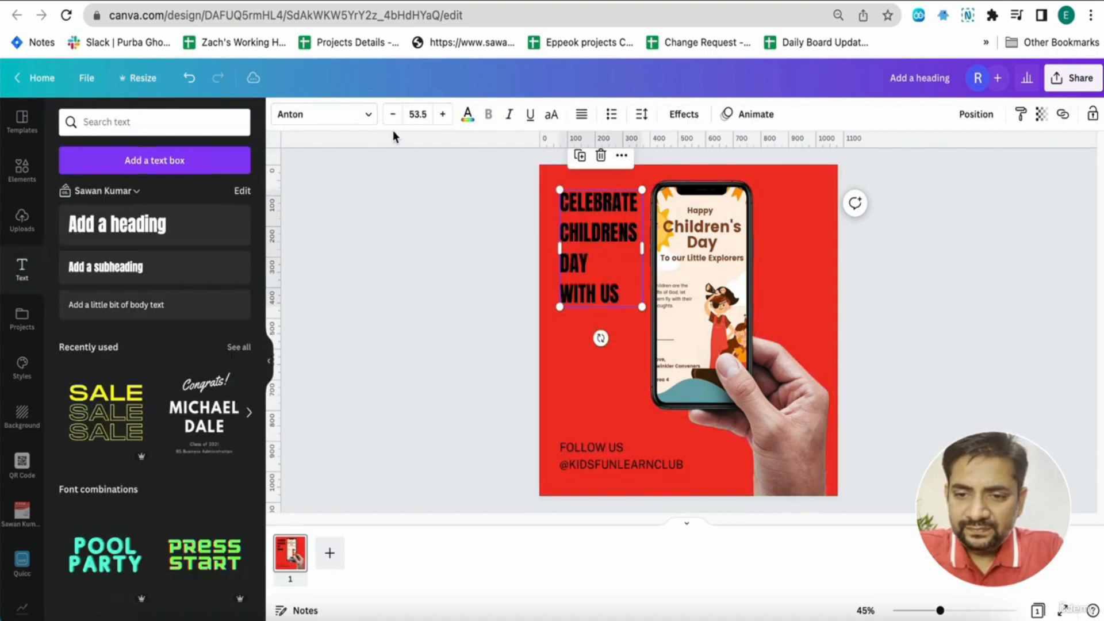
{"action": "left_click", "coordinate": [468, 114]}
{"action": "left_click", "coordinate": [205, 283]}
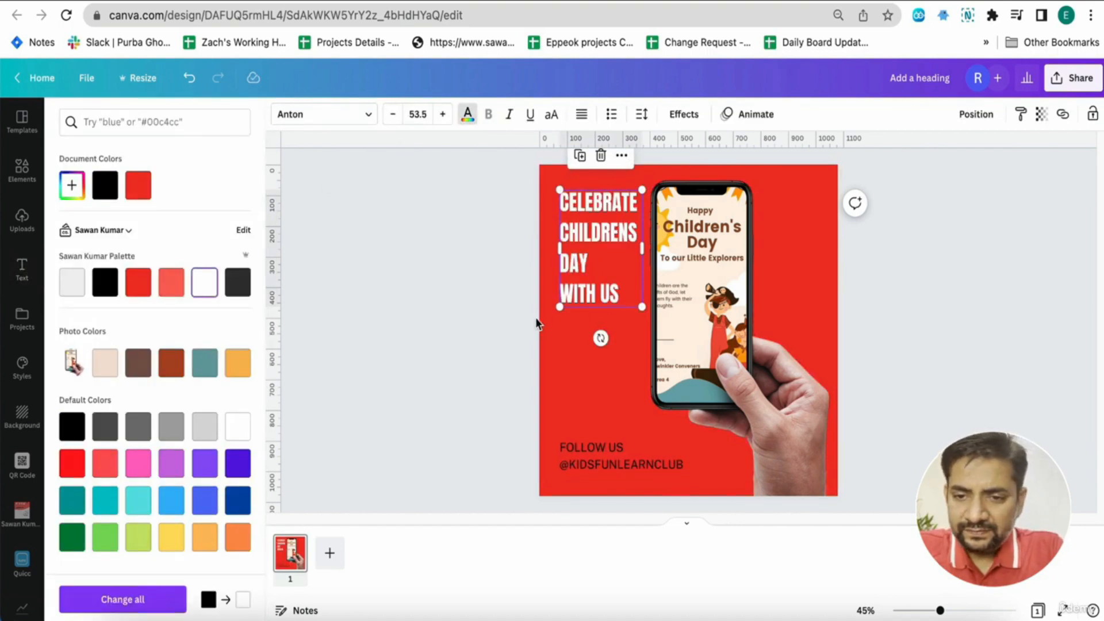
{"action": "left_click", "coordinate": [523, 320]}
- Break "US" onto its own line in the heading and move the heading down to just above the follow-us text
{"action": "left_click", "coordinate": [561, 309]}
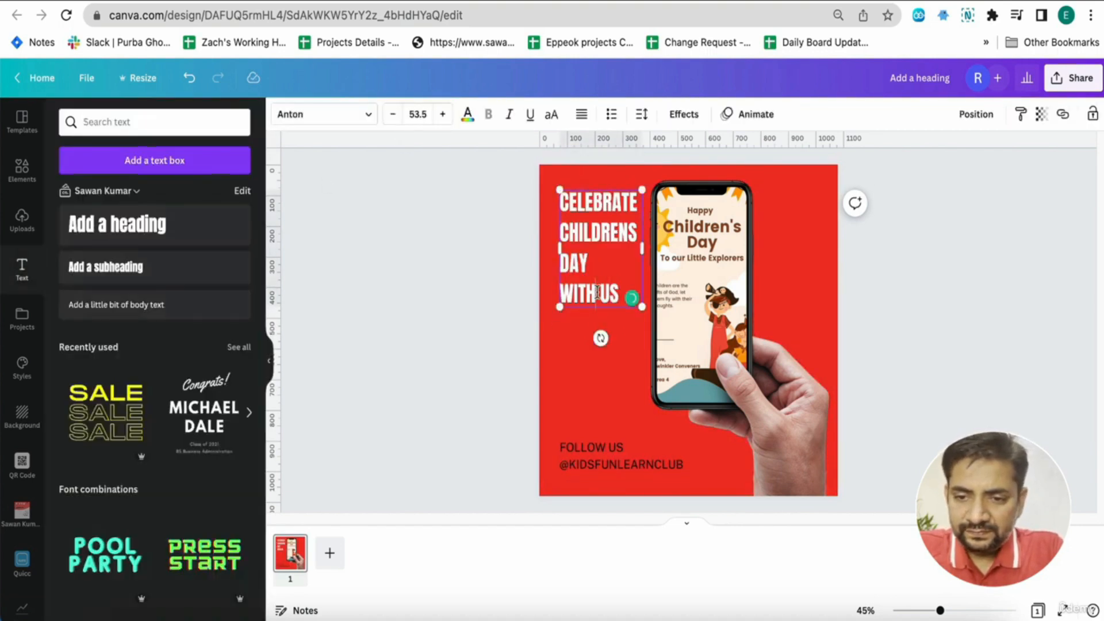
{"action": "left_click", "coordinate": [597, 292]}
{"action": "key", "text": "Return"}
{"action": "left_click", "coordinate": [598, 263]}
{"action": "left_click_drag", "start_coordinate": [598, 263], "coordinate": [594, 343]}
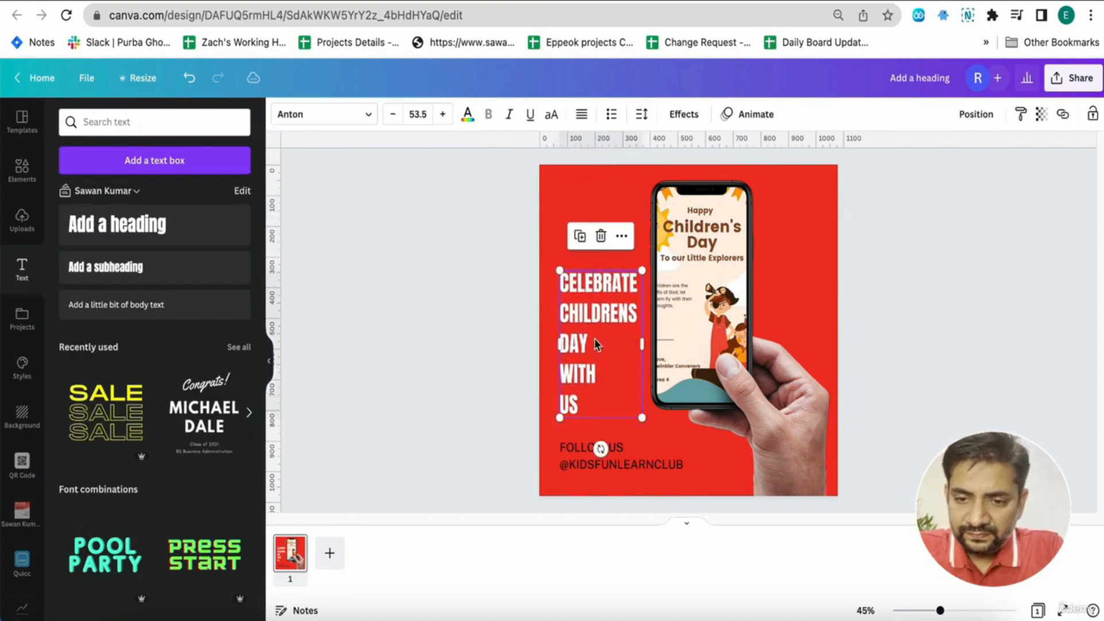
{"action": "left_click", "coordinate": [501, 350]}
- Make the follow-us text bold and white
{"action": "left_click", "coordinate": [582, 448]}
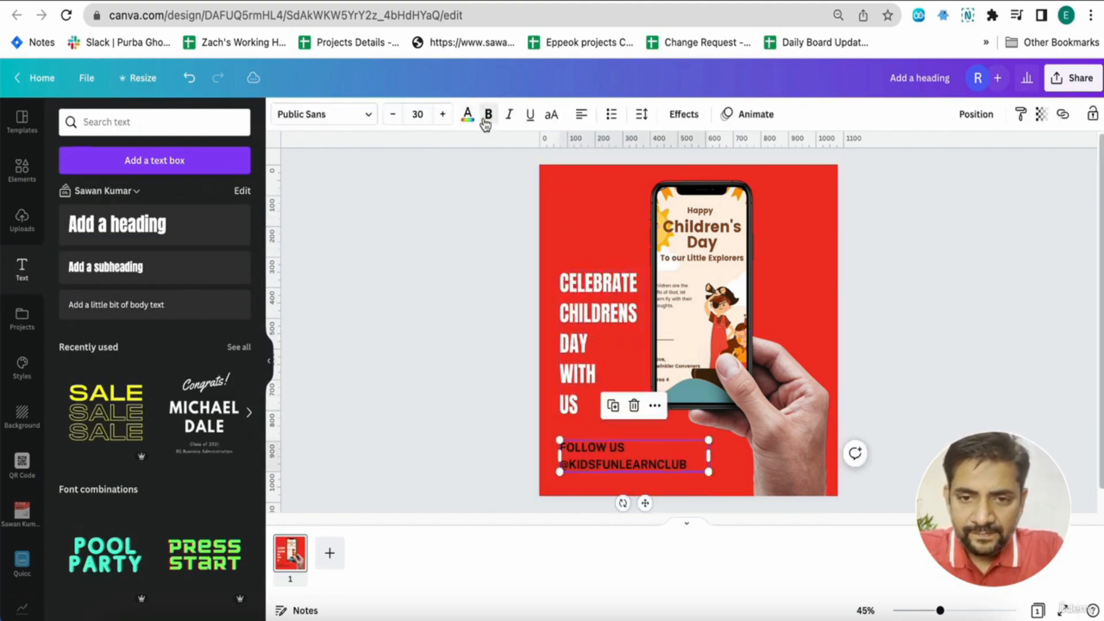
{"action": "left_click", "coordinate": [468, 115]}
{"action": "left_click", "coordinate": [171, 185]}
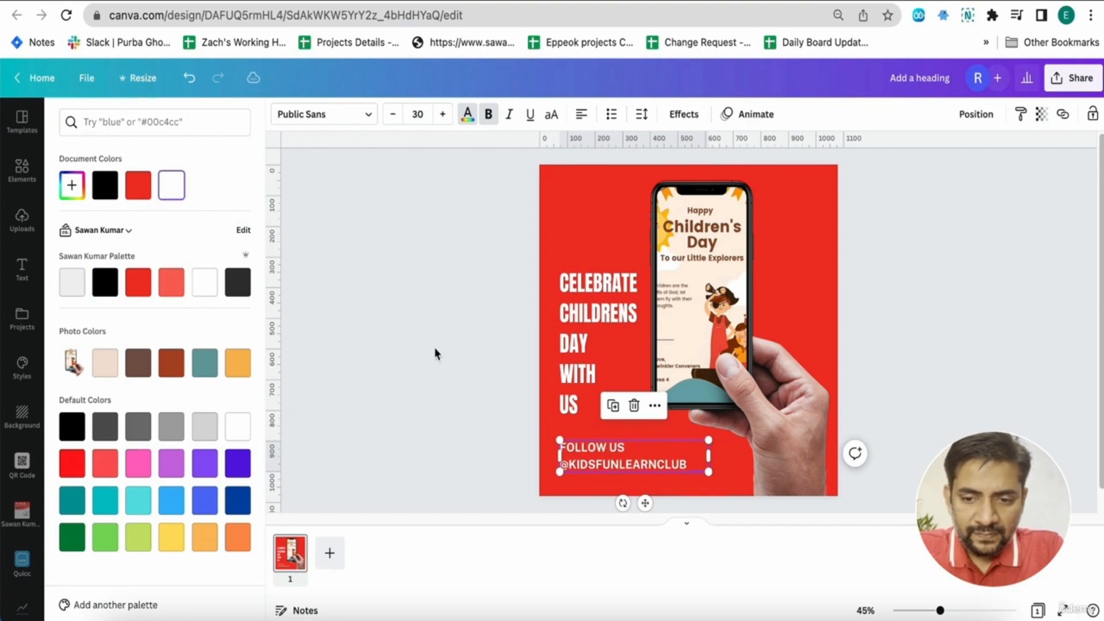
{"action": "left_click", "coordinate": [433, 347]}
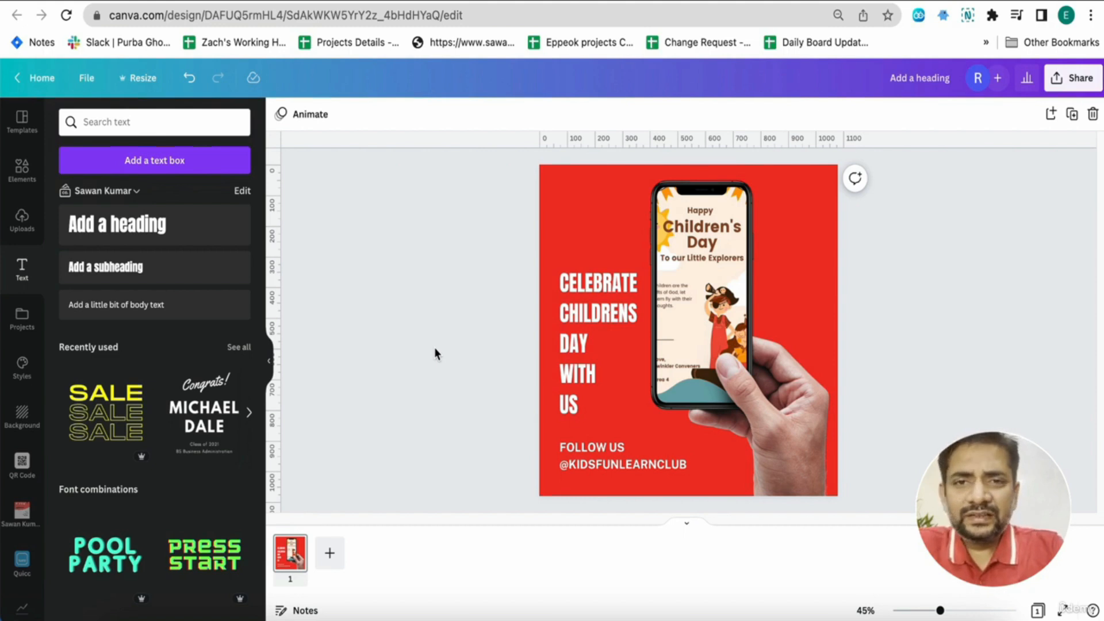
- Add a second page and apply the recently used dark red "Promotion" new product template to it
{"action": "left_click", "coordinate": [330, 553]}
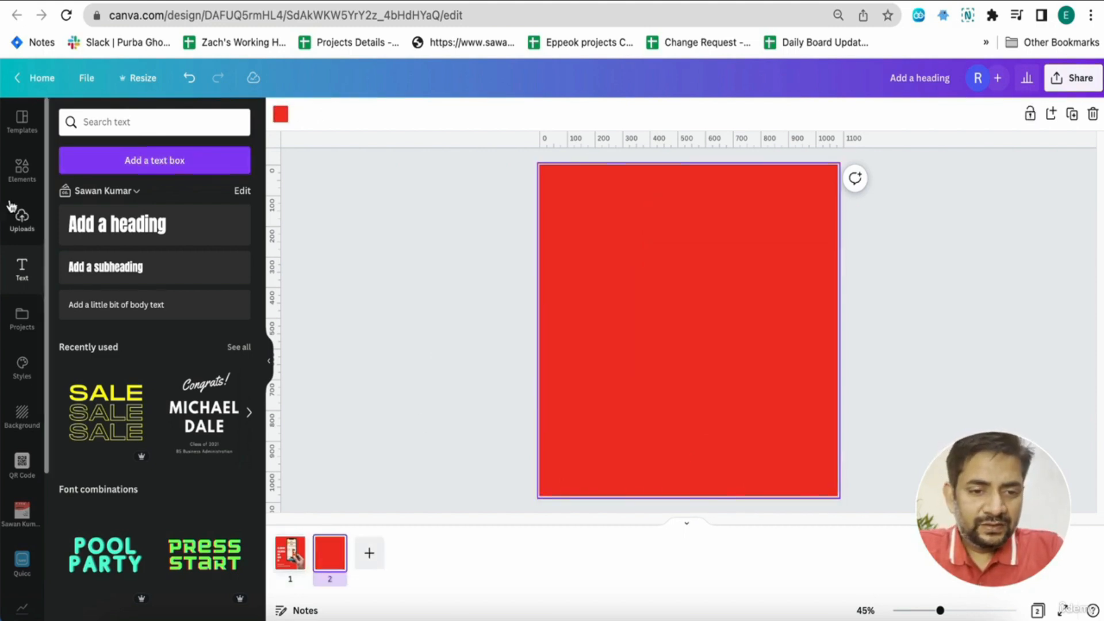
{"action": "left_click", "coordinate": [20, 124]}
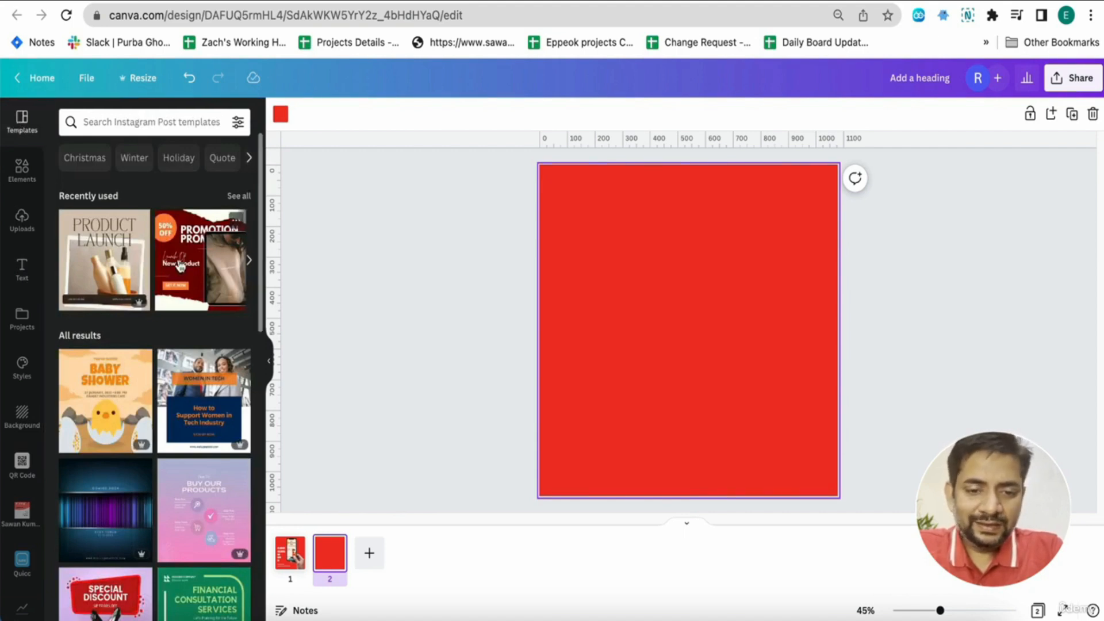
{"action": "left_click", "coordinate": [180, 266]}
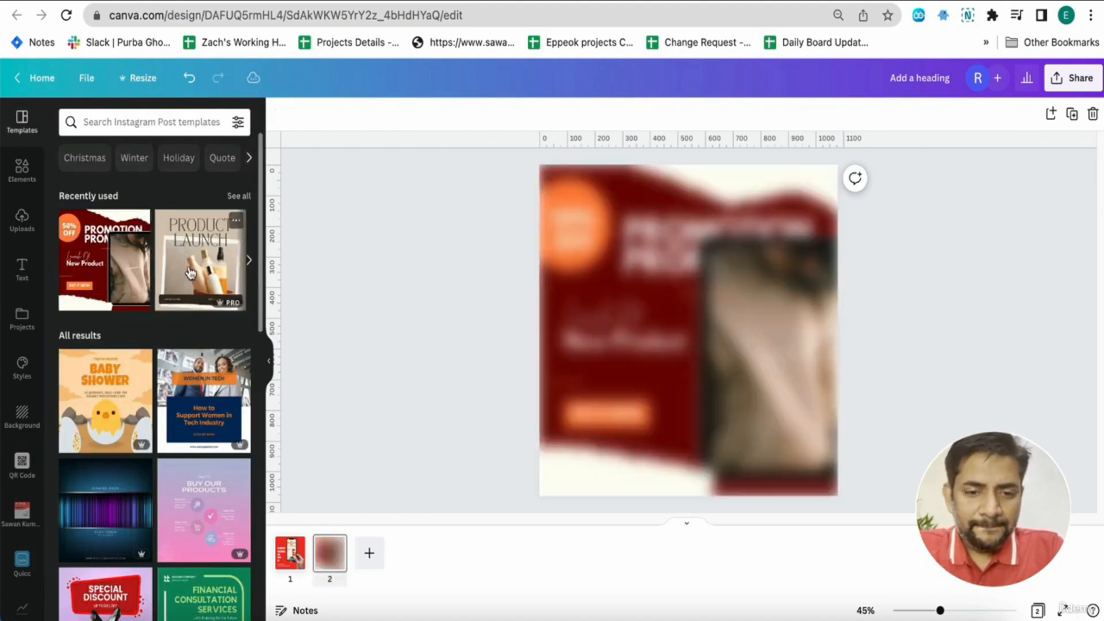
- Delete the hoodie photo from the device frame on the promotion page, leaving the empty frame
{"action": "left_click", "coordinate": [741, 399]}
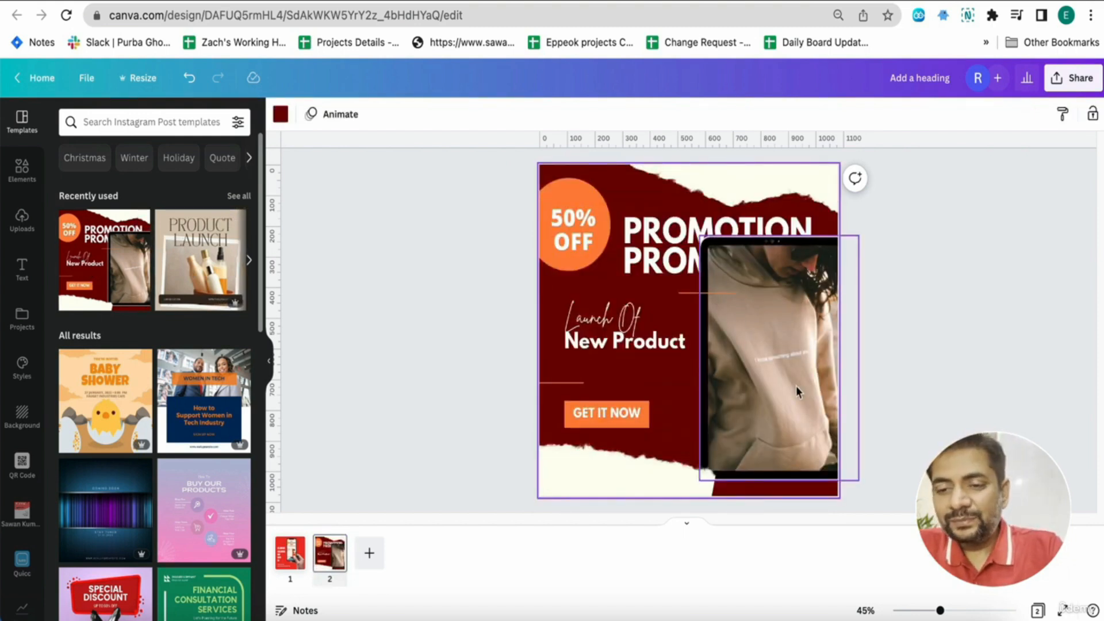
{"action": "left_click", "coordinate": [781, 347]}
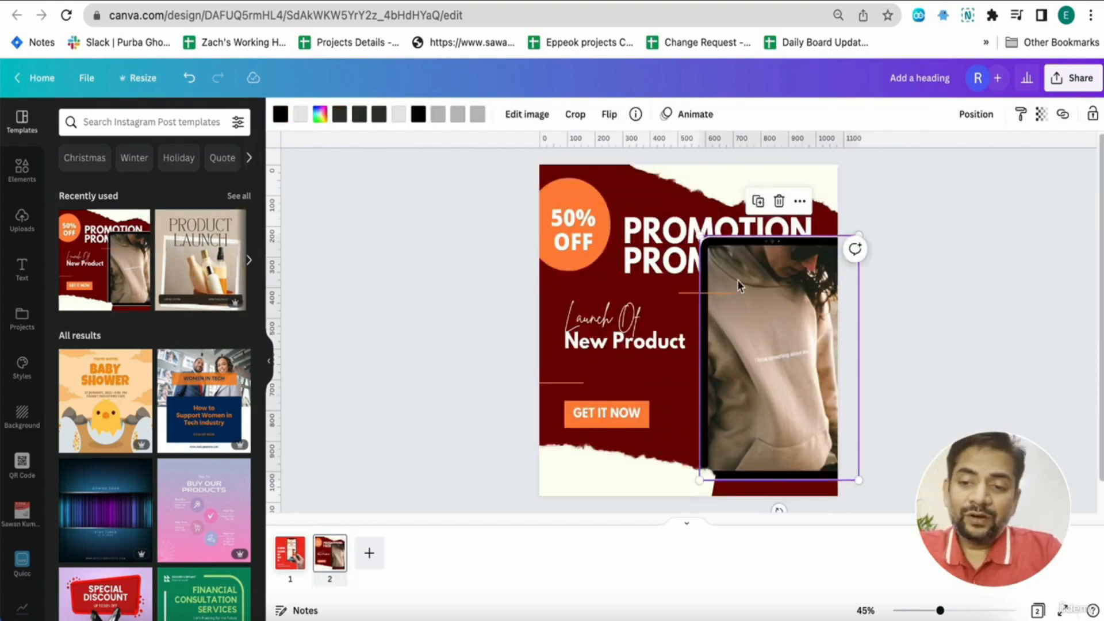
{"action": "key", "text": "Delete"}
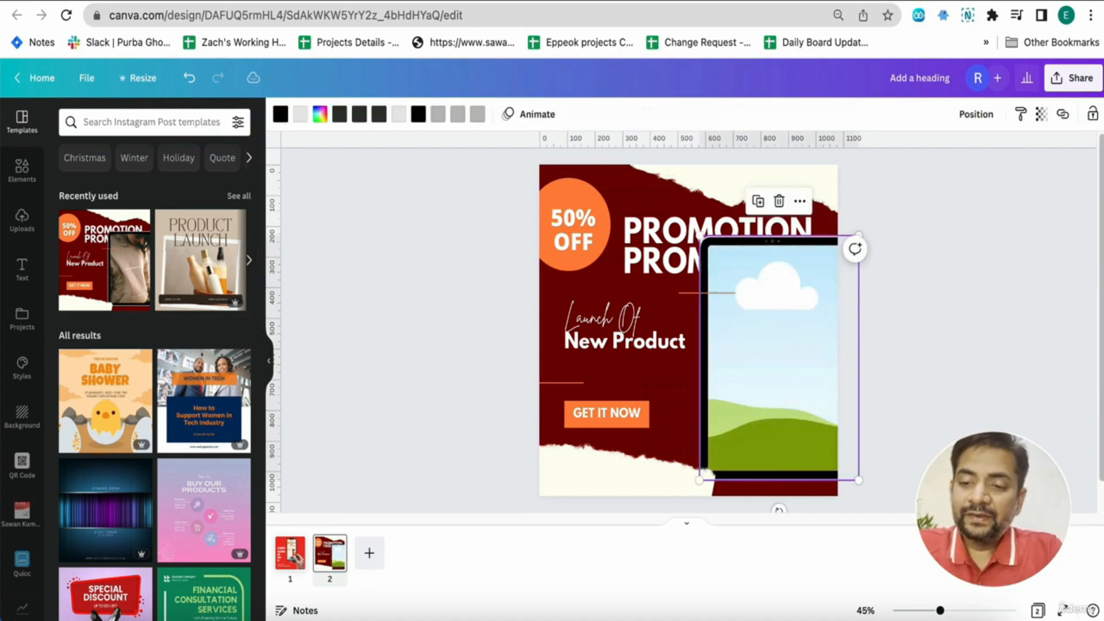
{"action": "left_click", "coordinate": [915, 337]}
{"action": "left_click", "coordinate": [805, 361]}
- Add a third page and set its background to white
{"action": "left_click", "coordinate": [367, 557]}
{"action": "left_click", "coordinate": [281, 115]}
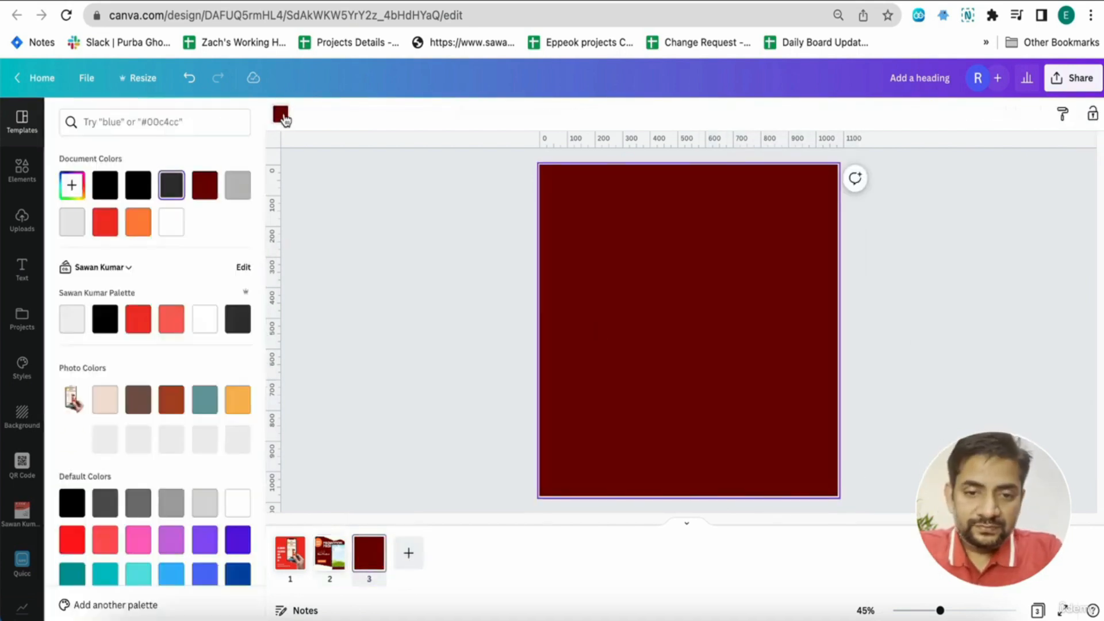
{"action": "left_click", "coordinate": [172, 223]}
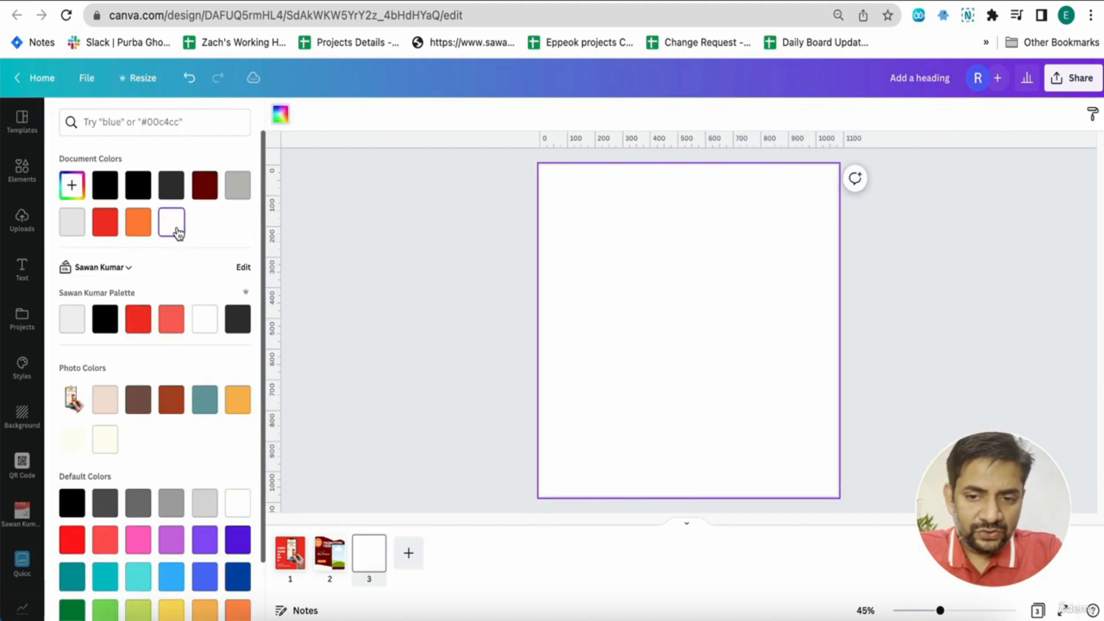
- Search the uploaded images for "AGENT GROWTH"
{"action": "left_click", "coordinate": [22, 219]}
{"action": "scroll", "coordinate": [132, 335], "scroll_direction": "down", "scroll_amount": 6}
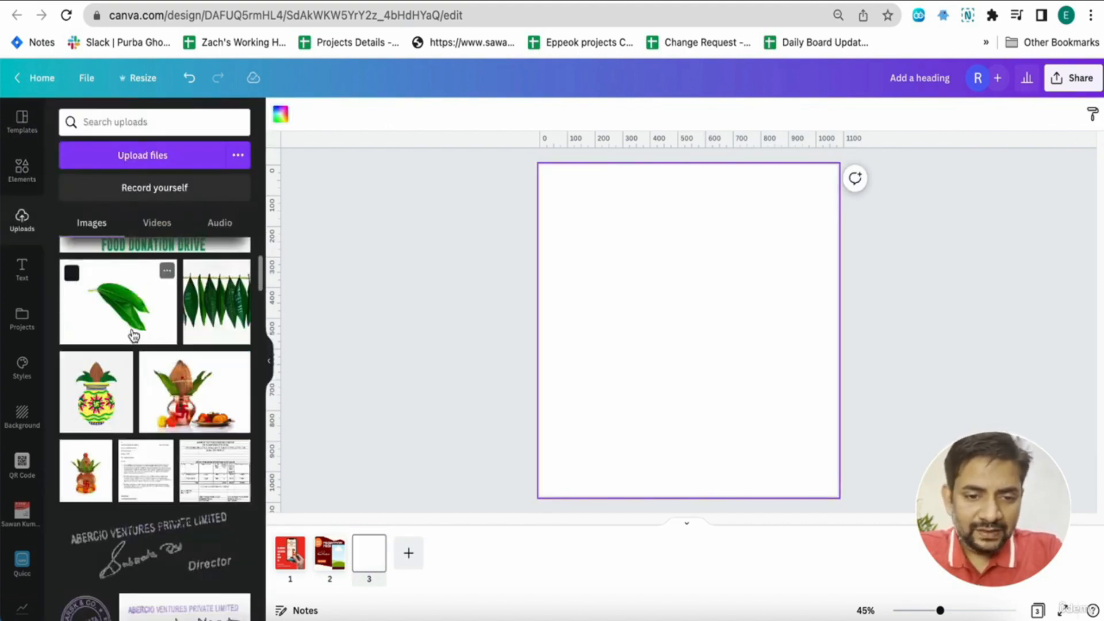
{"action": "scroll", "coordinate": [133, 334], "scroll_direction": "up", "scroll_amount": 3}
{"action": "scroll", "coordinate": [131, 334], "scroll_direction": "down", "scroll_amount": 15}
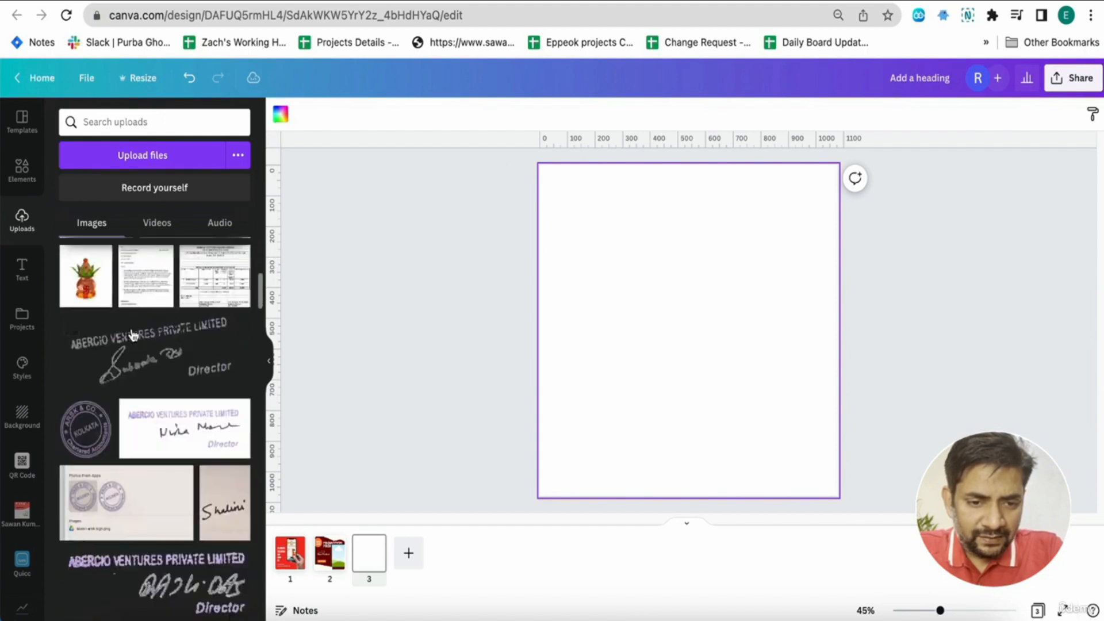
{"action": "scroll", "coordinate": [132, 336], "scroll_direction": "down", "scroll_amount": 5}
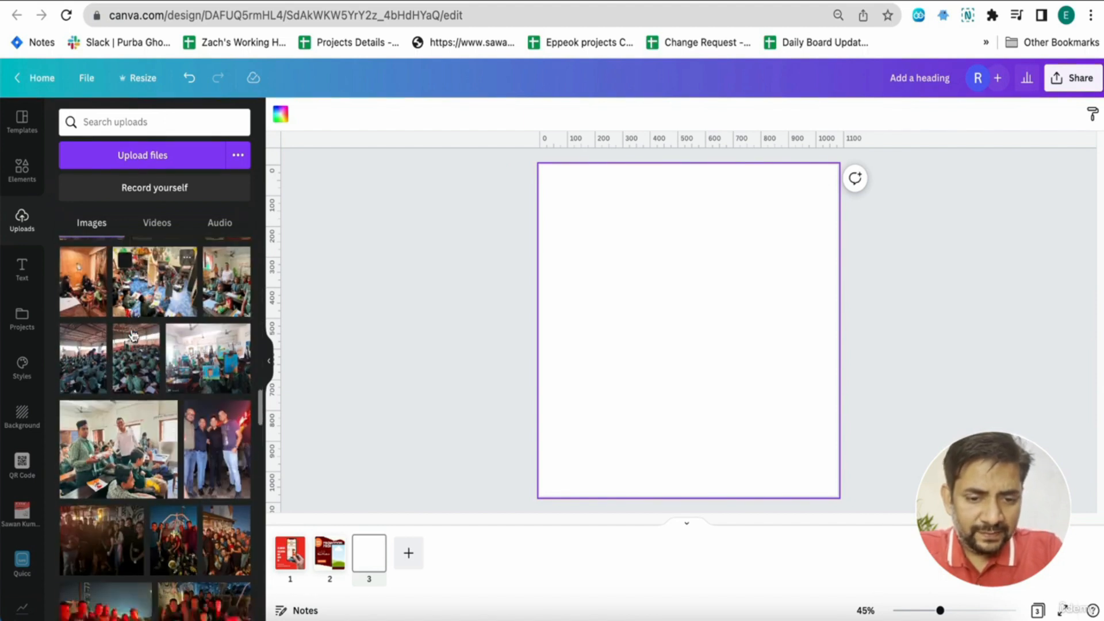
{"action": "left_click", "coordinate": [175, 121]}
{"action": "type", "text": "AGENT GR"}
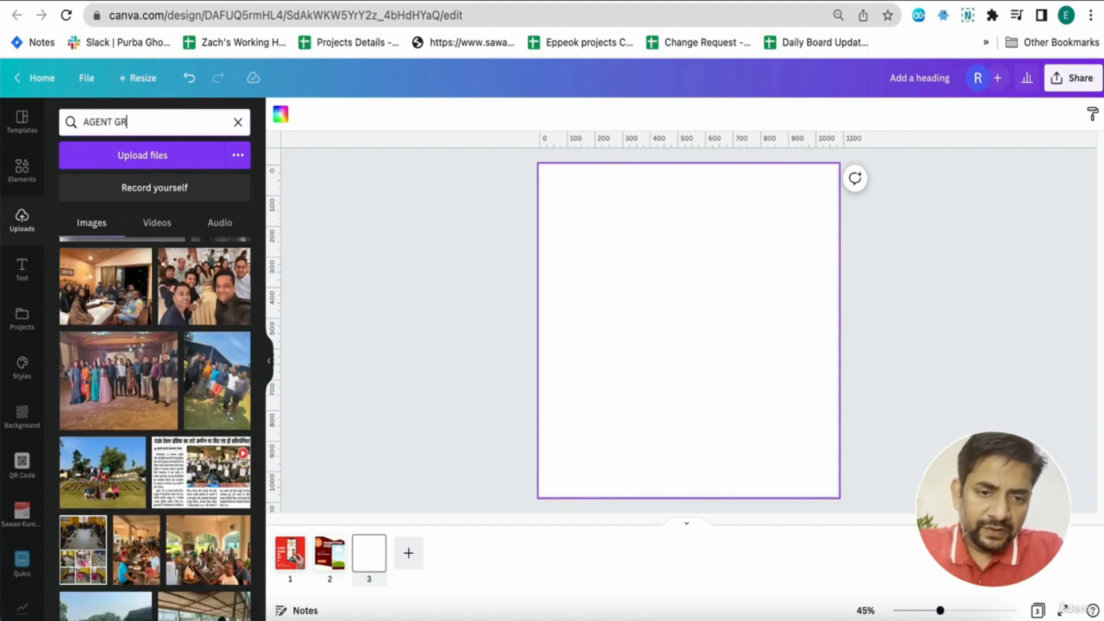
{"action": "type", "text": "OWTH"}
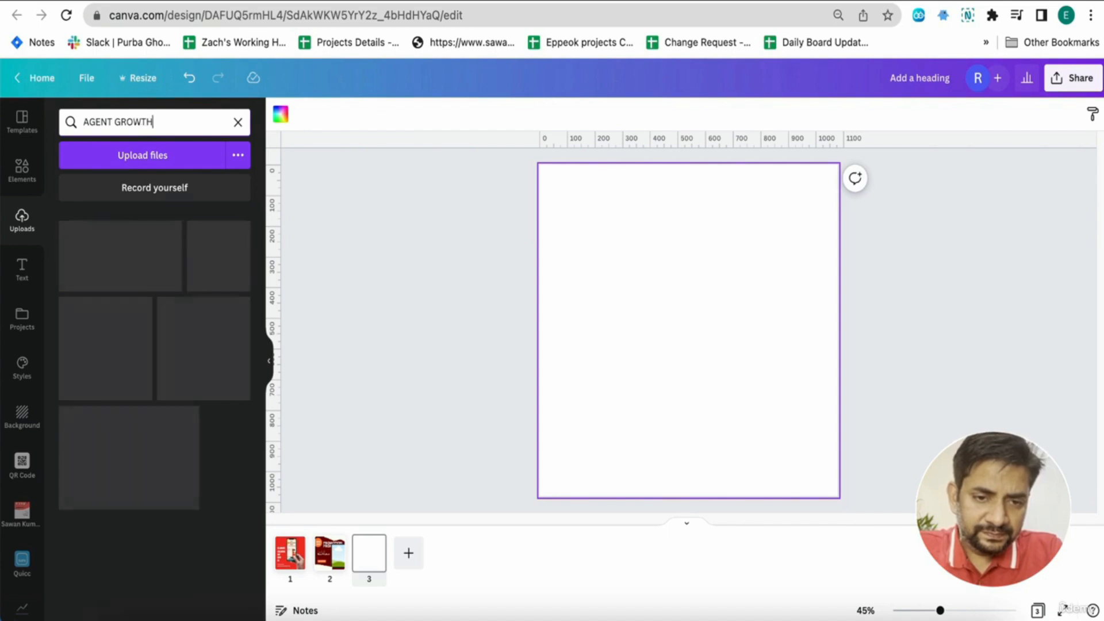
- Place the white-background Agent Growth Systems logo with its tagline on page 3 and enlarge it to nearly fill the page
{"action": "left_click", "coordinate": [105, 362]}
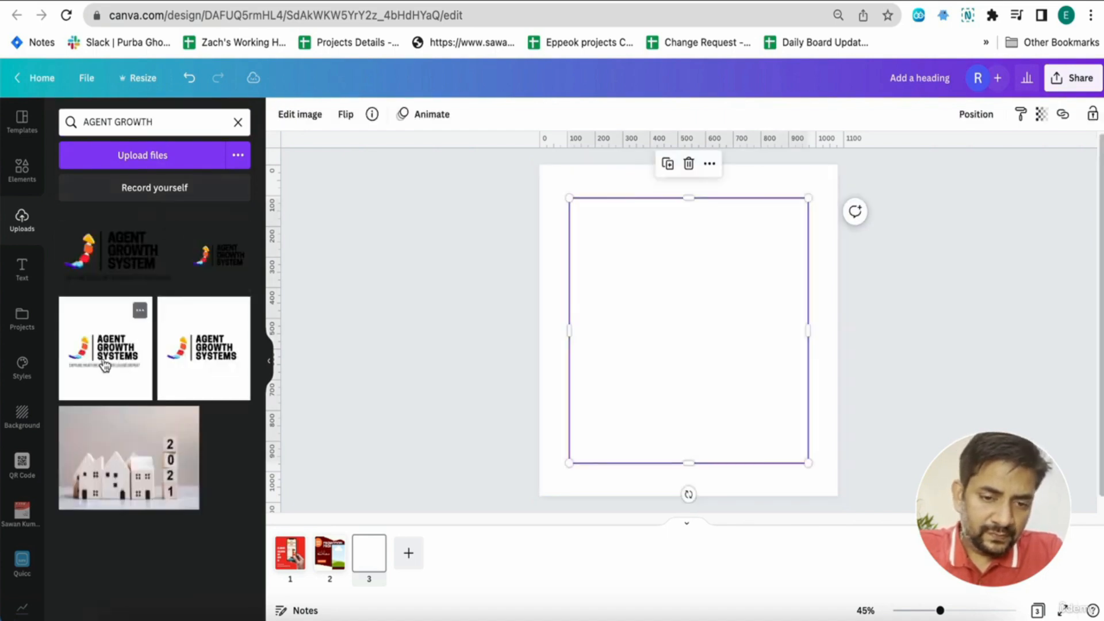
{"action": "left_click_drag", "start_coordinate": [573, 461], "coordinate": [557, 476]}
{"action": "left_click_drag", "start_coordinate": [809, 198], "coordinate": [824, 180]}
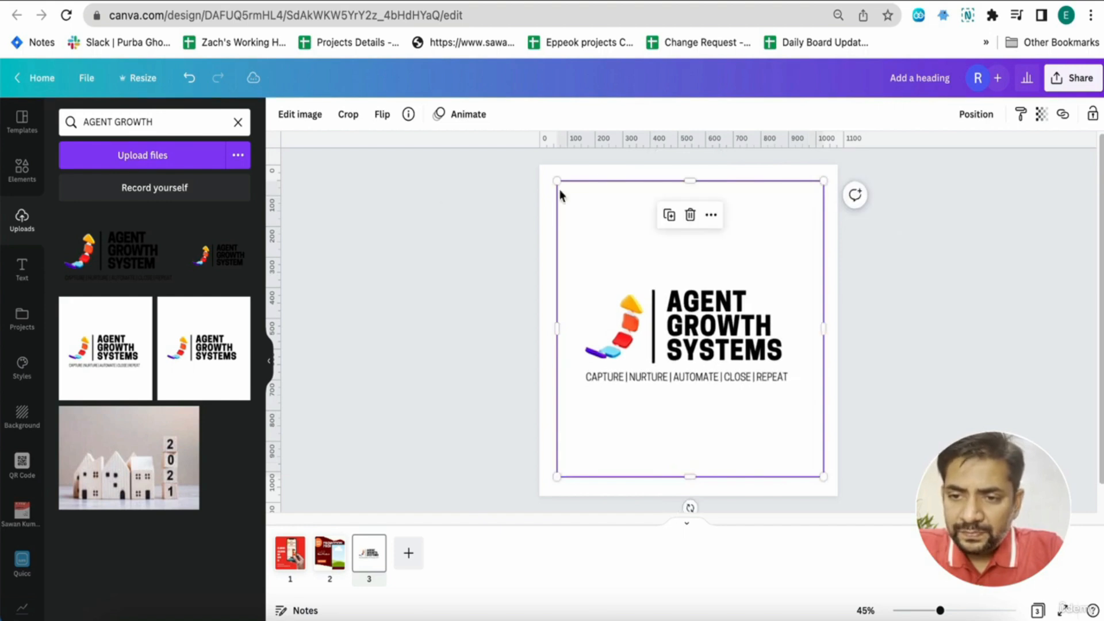
- Apply the Hoodie 7 Smartmockup to the Agent Growth Systems logo image
{"action": "left_click", "coordinate": [300, 114]}
{"action": "left_click", "coordinate": [81, 238]}
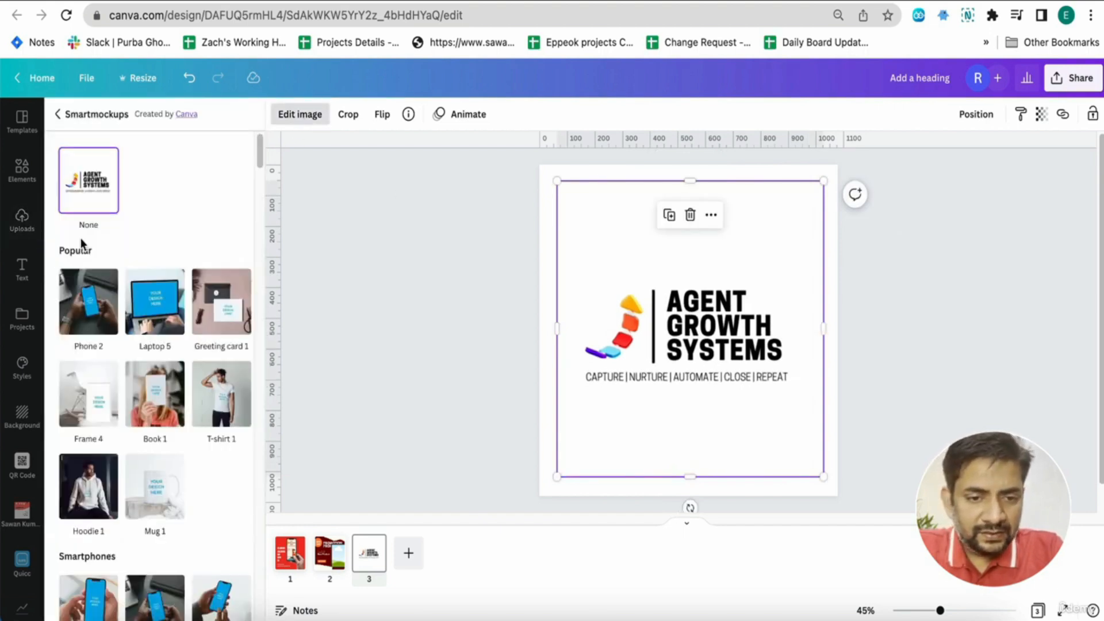
{"action": "scroll", "coordinate": [119, 379], "scroll_direction": "down", "scroll_amount": 20}
{"action": "scroll", "coordinate": [120, 386], "scroll_direction": "down", "scroll_amount": 15}
{"action": "scroll", "coordinate": [120, 385], "scroll_direction": "down", "scroll_amount": 15}
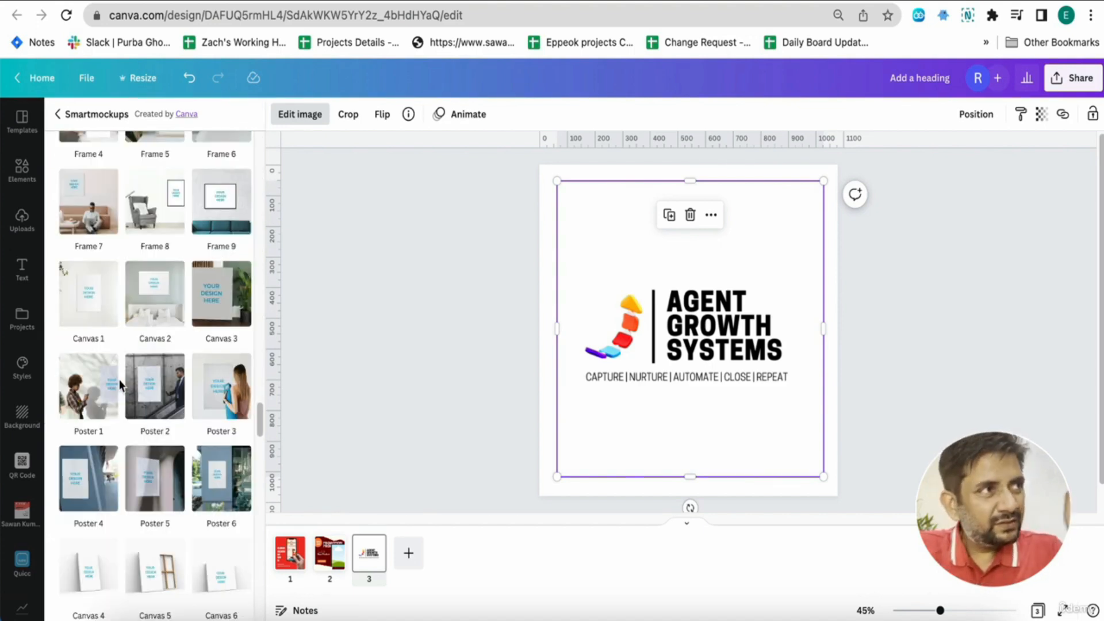
{"action": "scroll", "coordinate": [120, 386], "scroll_direction": "down", "scroll_amount": 15}
{"action": "scroll", "coordinate": [120, 386], "scroll_direction": "down", "scroll_amount": 15}
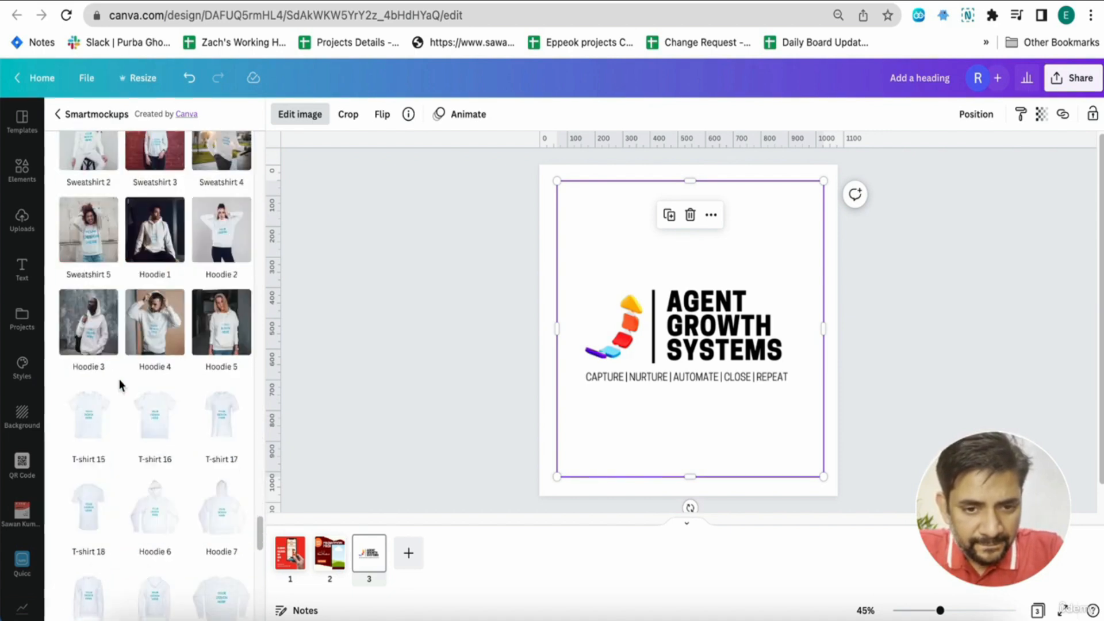
{"action": "scroll", "coordinate": [120, 385], "scroll_direction": "down", "scroll_amount": 5}
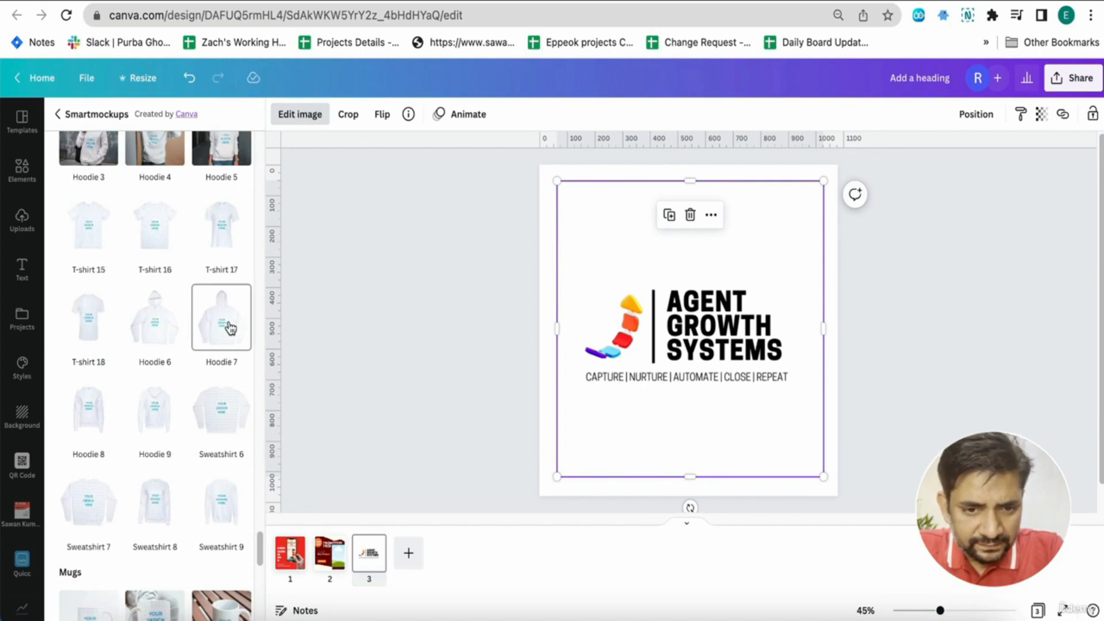
{"action": "scroll", "coordinate": [229, 325], "scroll_direction": "down", "scroll_amount": 2}
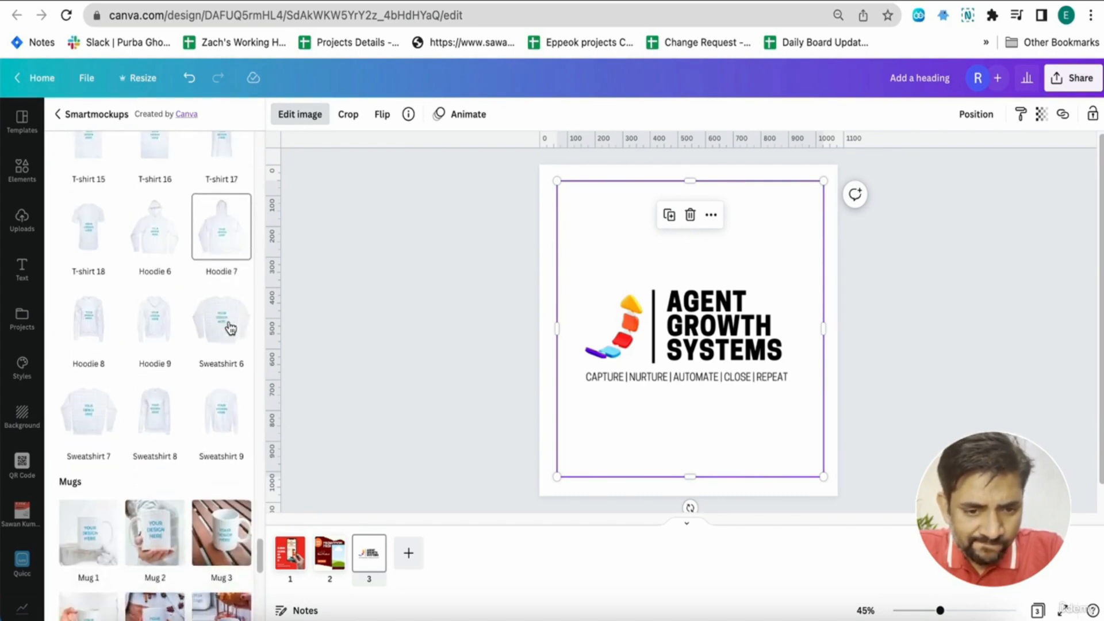
{"action": "left_click", "coordinate": [224, 263]}
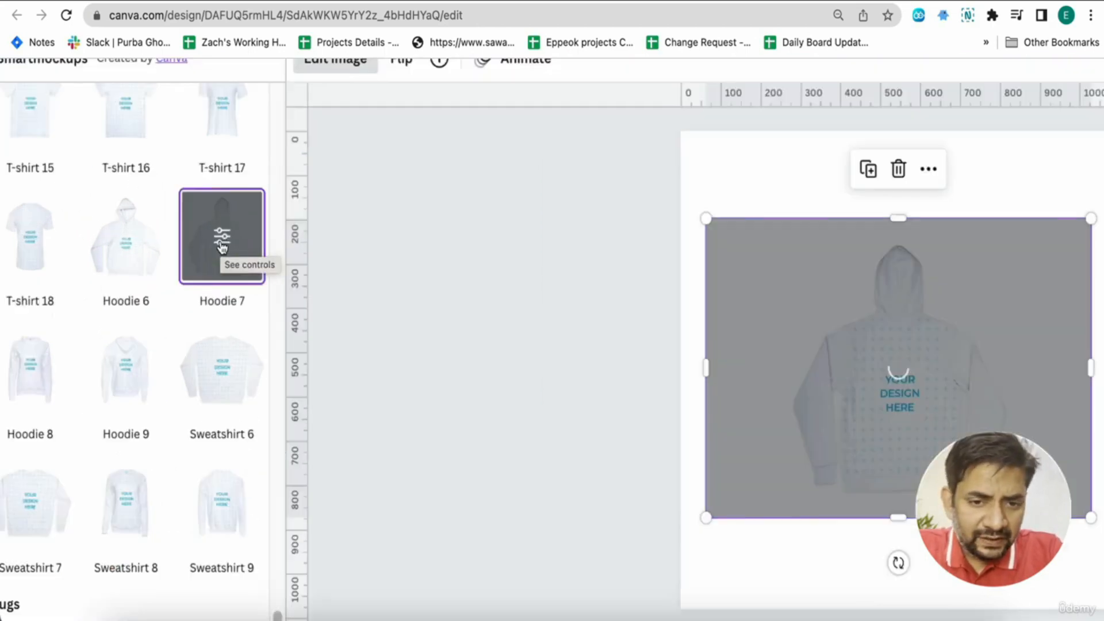
- Open the Hoodie 7 mockup's controls and set the crop to Custom
{"action": "scroll", "coordinate": [229, 251], "scroll_direction": "down", "scroll_amount": 3}
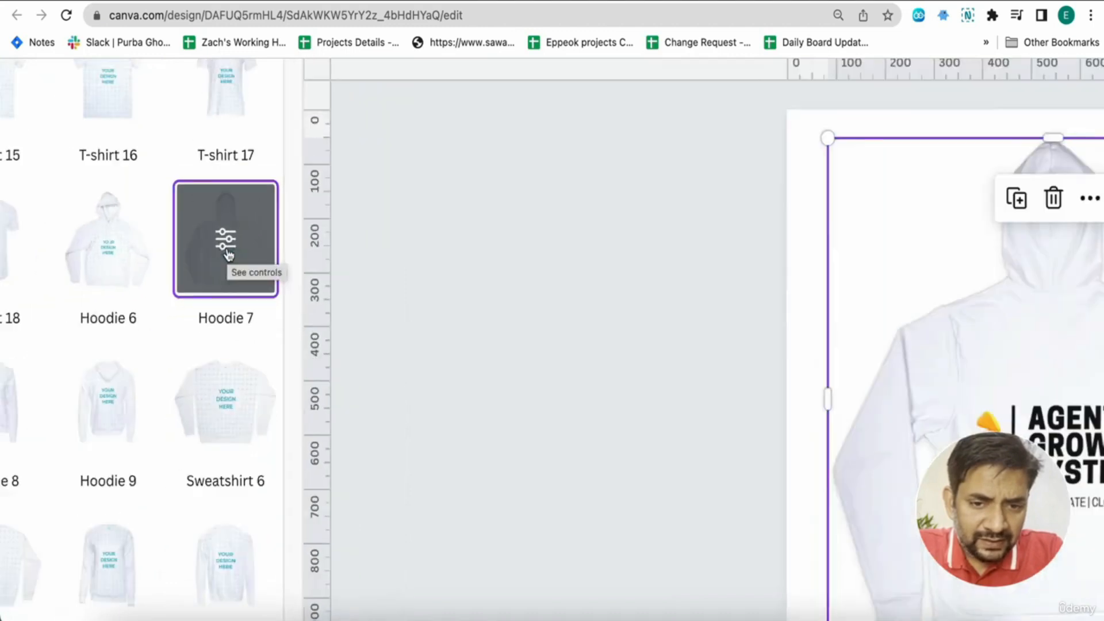
{"action": "scroll", "coordinate": [229, 254], "scroll_direction": "down", "scroll_amount": 5}
{"action": "left_click", "coordinate": [227, 244]}
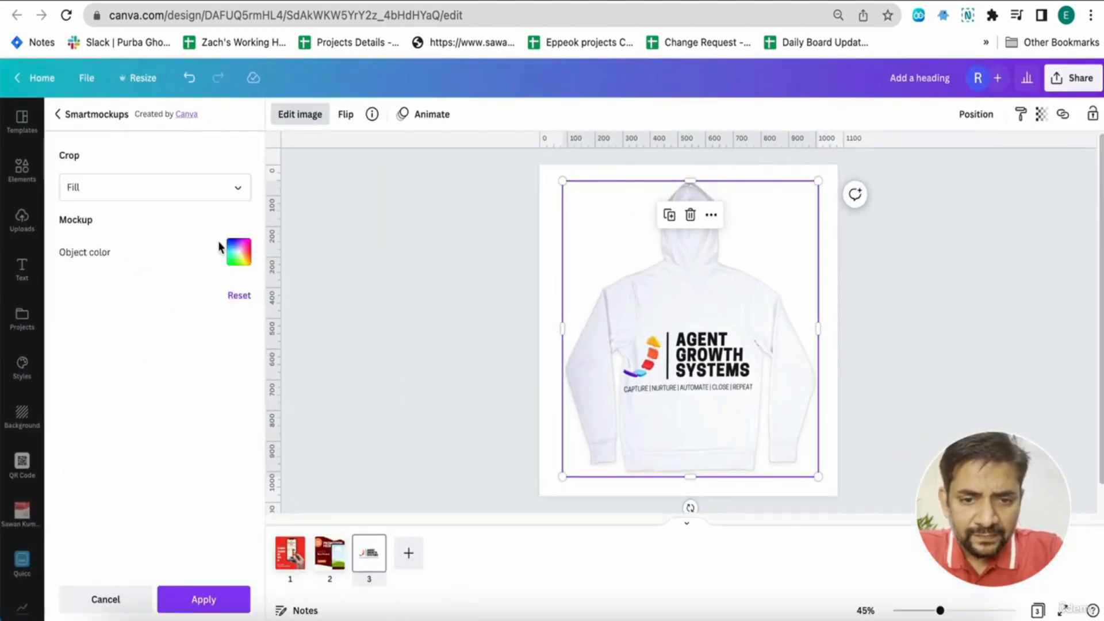
{"action": "left_click", "coordinate": [101, 194]}
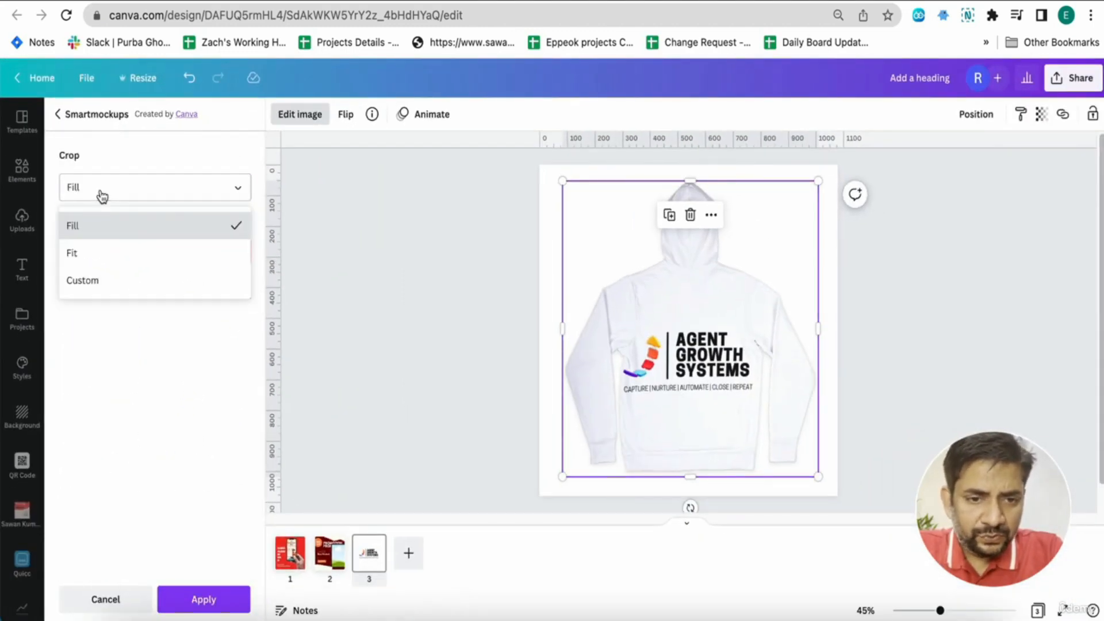
{"action": "left_click", "coordinate": [89, 281]}
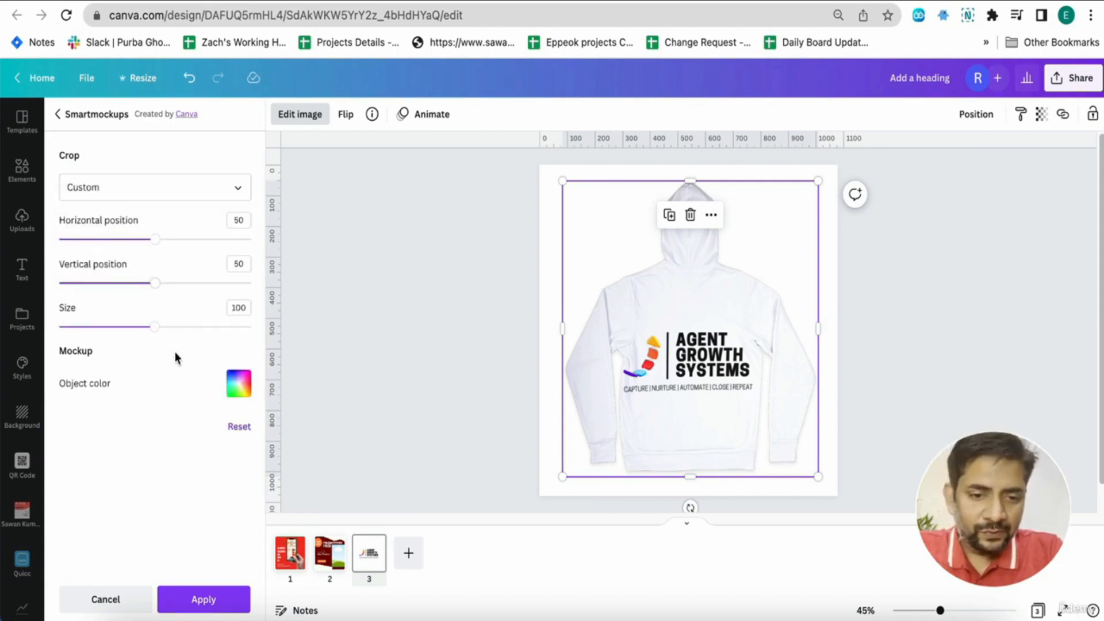
- Set the logo's size on the hoodie to 24, its horizontal position to 82 and its vertical position to 16
{"action": "left_click_drag", "start_coordinate": [156, 337], "coordinate": [104, 334]}
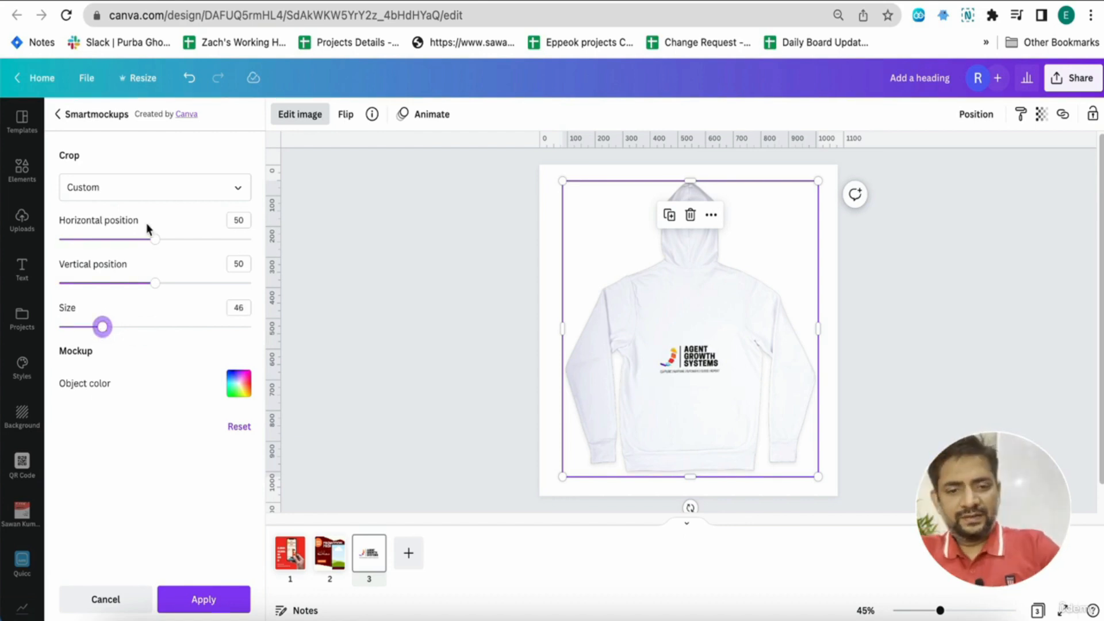
{"action": "left_click_drag", "start_coordinate": [157, 246], "coordinate": [211, 241]}
{"action": "left_click_drag", "start_coordinate": [102, 326], "coordinate": [91, 327]}
{"action": "left_click_drag", "start_coordinate": [155, 283], "coordinate": [90, 285]}
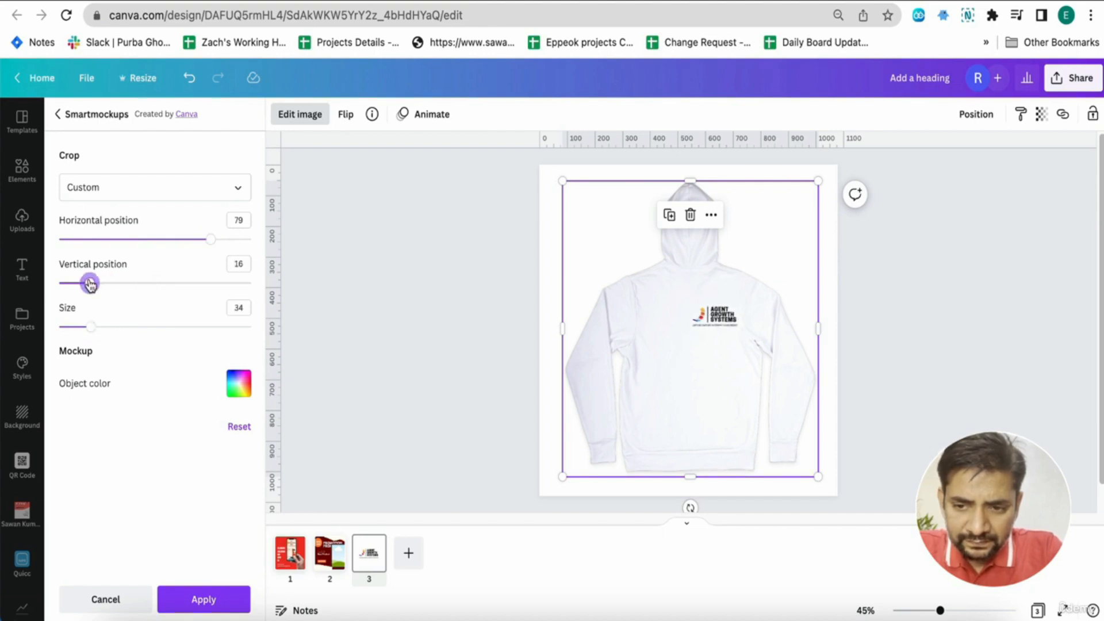
{"action": "left_click_drag", "start_coordinate": [211, 239], "coordinate": [217, 239]}
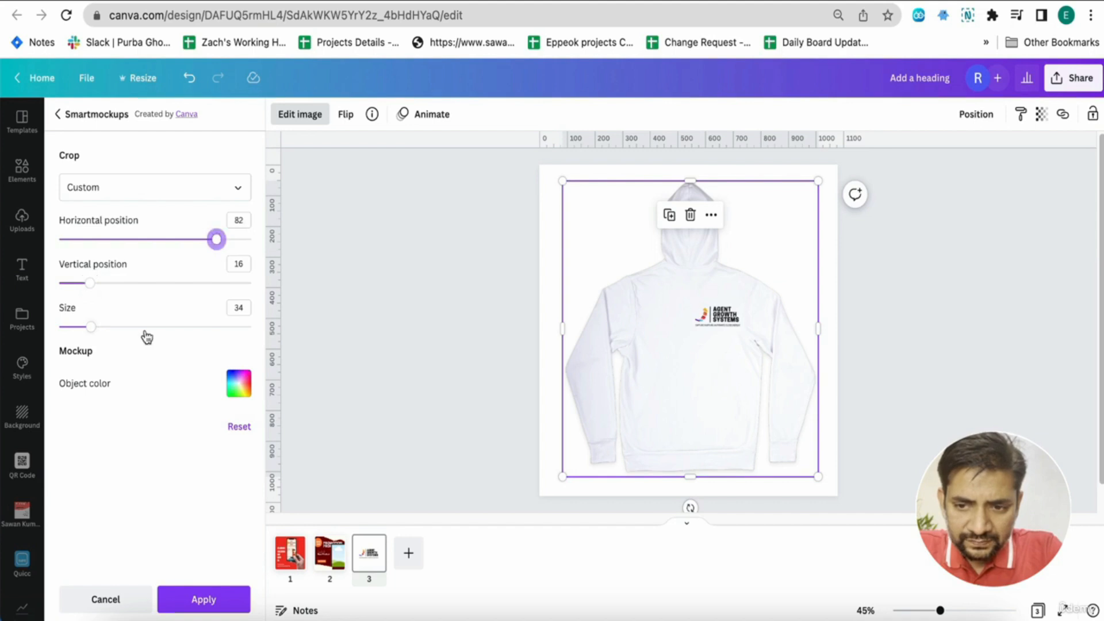
{"action": "left_click_drag", "start_coordinate": [91, 328], "coordinate": [82, 328]}
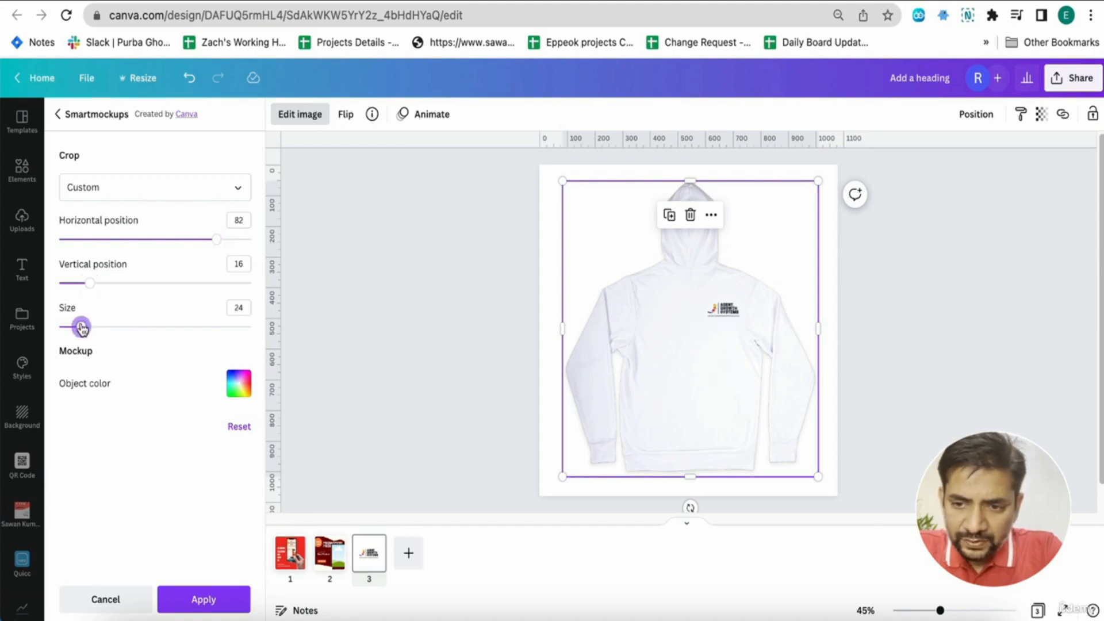
{"action": "left_click", "coordinate": [484, 347]}
{"action": "left_click", "coordinate": [485, 347]}
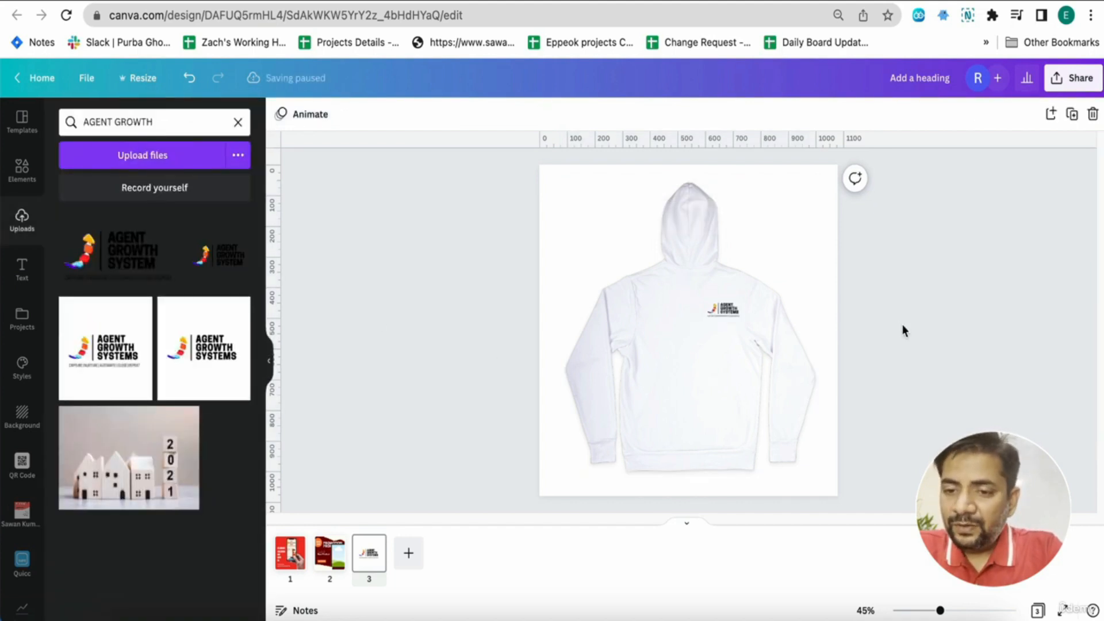
- Try to reopen the Hoodie 7 mockup controls for the hoodie image on page 3
{"action": "left_click", "coordinate": [1074, 77]}
{"action": "left_click", "coordinate": [646, 339]}
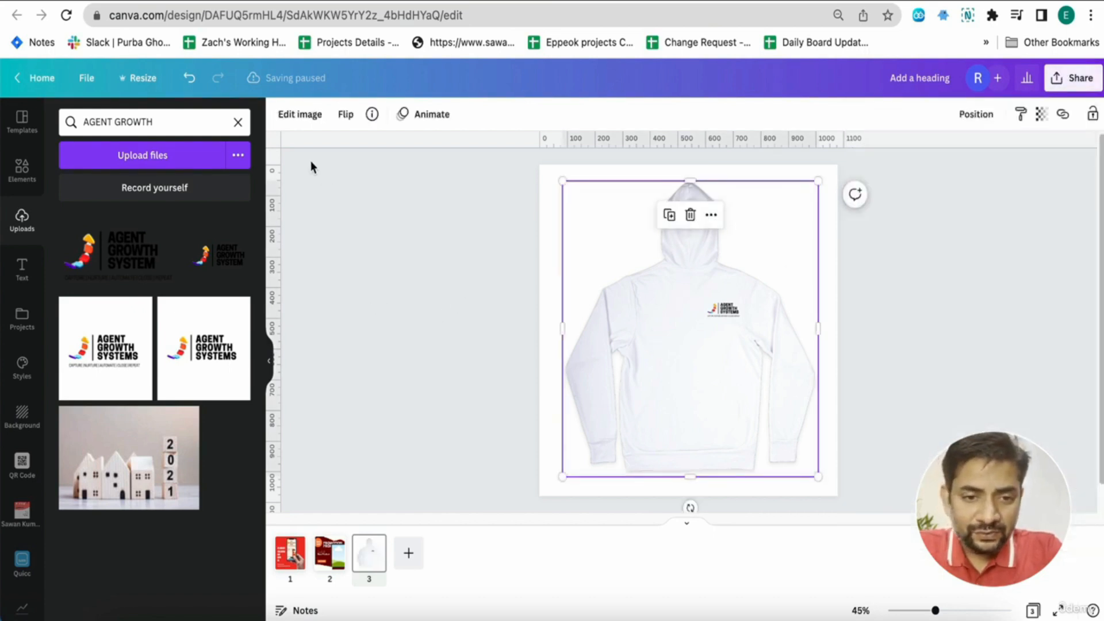
{"action": "left_click", "coordinate": [300, 115]}
{"action": "left_click", "coordinate": [104, 241]}
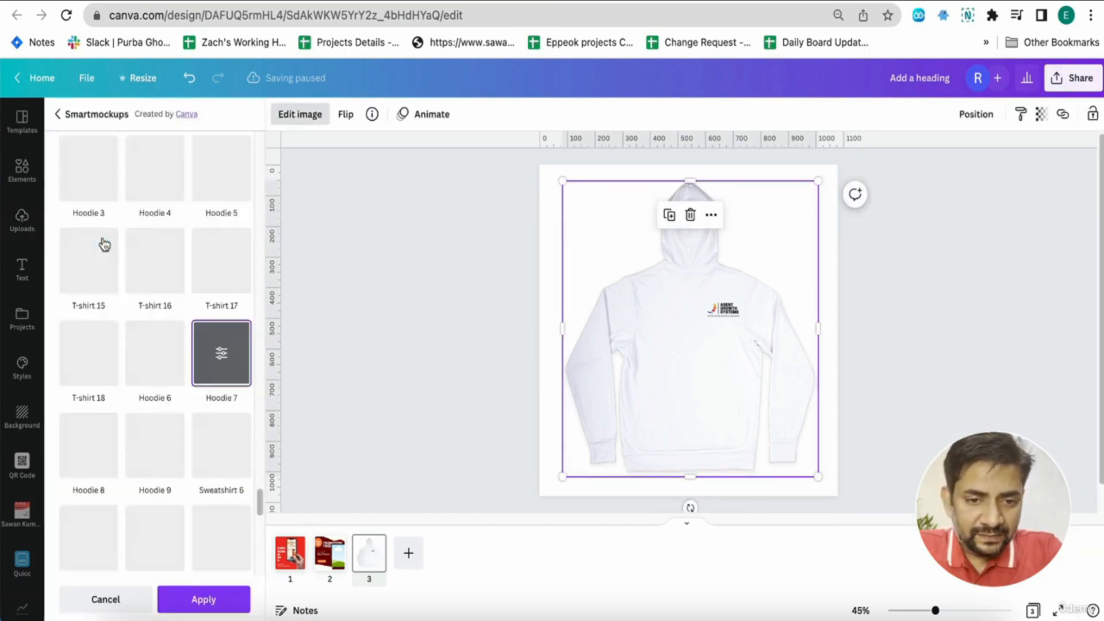
{"action": "left_click", "coordinate": [221, 355]}
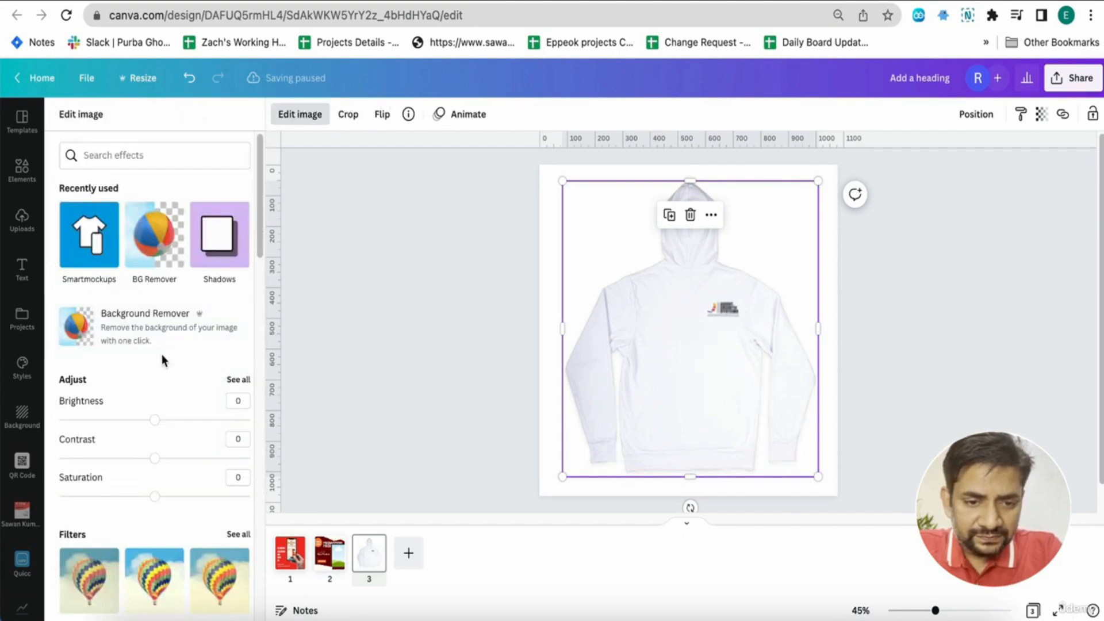
{"action": "scroll", "coordinate": [163, 360], "scroll_direction": "down", "scroll_amount": 3}
{"action": "scroll", "coordinate": [163, 362], "scroll_direction": "down", "scroll_amount": 2}
{"action": "scroll", "coordinate": [168, 364], "scroll_direction": "up", "scroll_amount": 5}
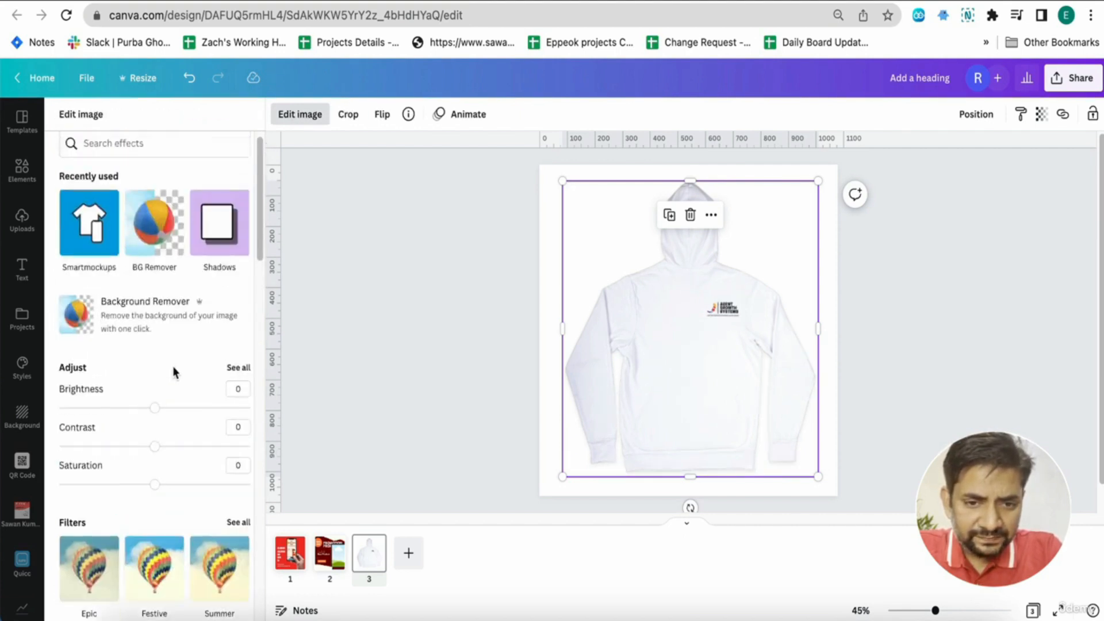
{"action": "left_click", "coordinate": [86, 247]}
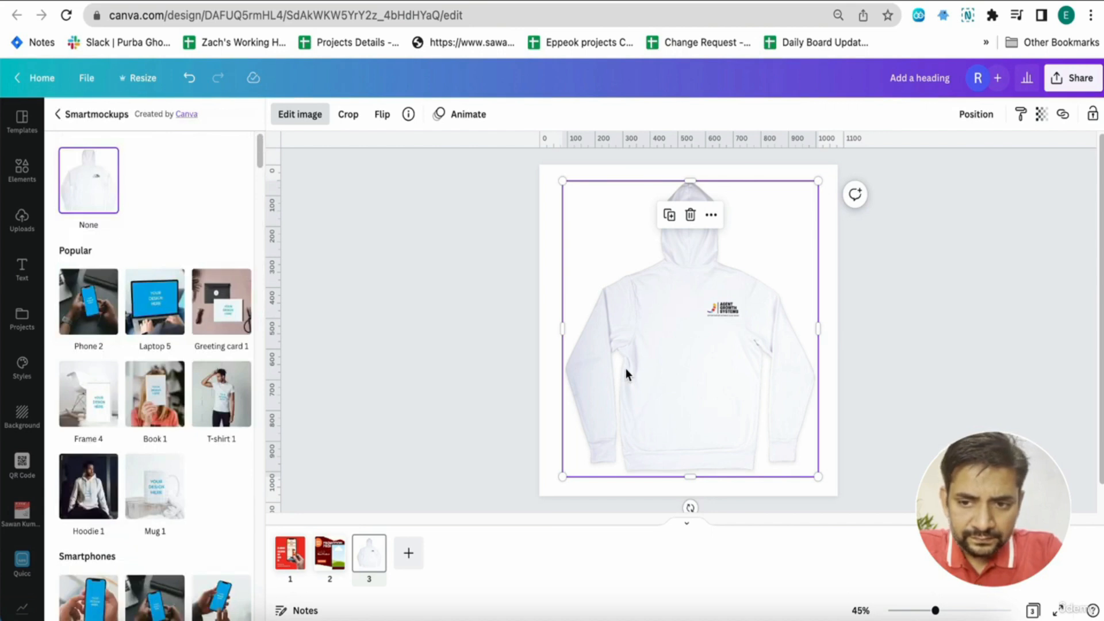
- Reset the hoodie image's Smartmockup to None and undo that change
{"action": "double_click", "coordinate": [626, 368]}
{"action": "left_click", "coordinate": [509, 336]}
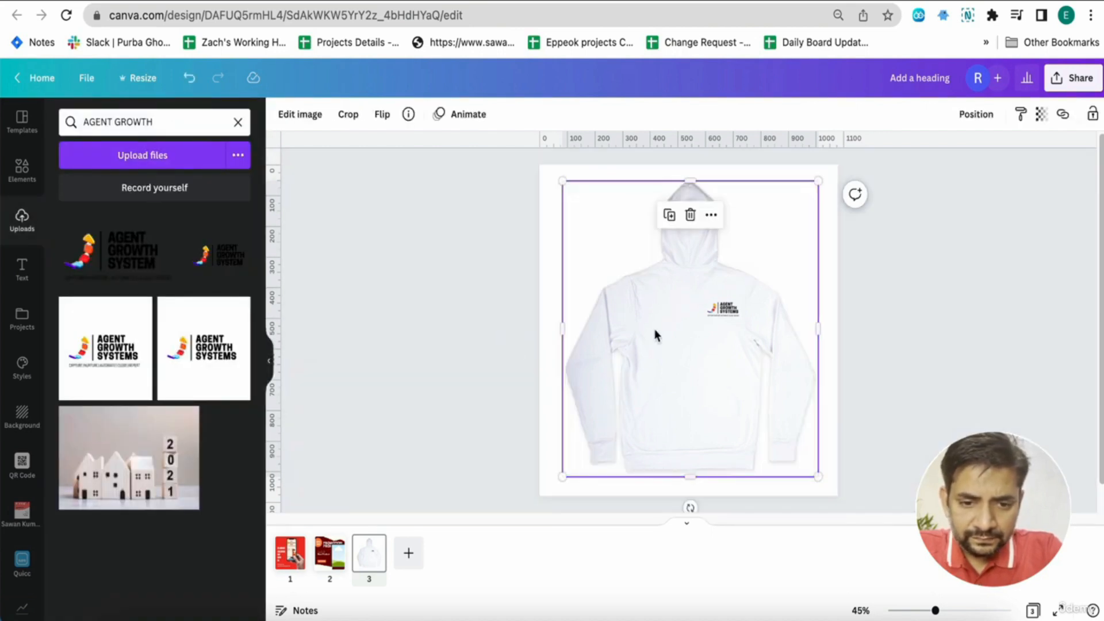
{"action": "left_click", "coordinate": [303, 115]}
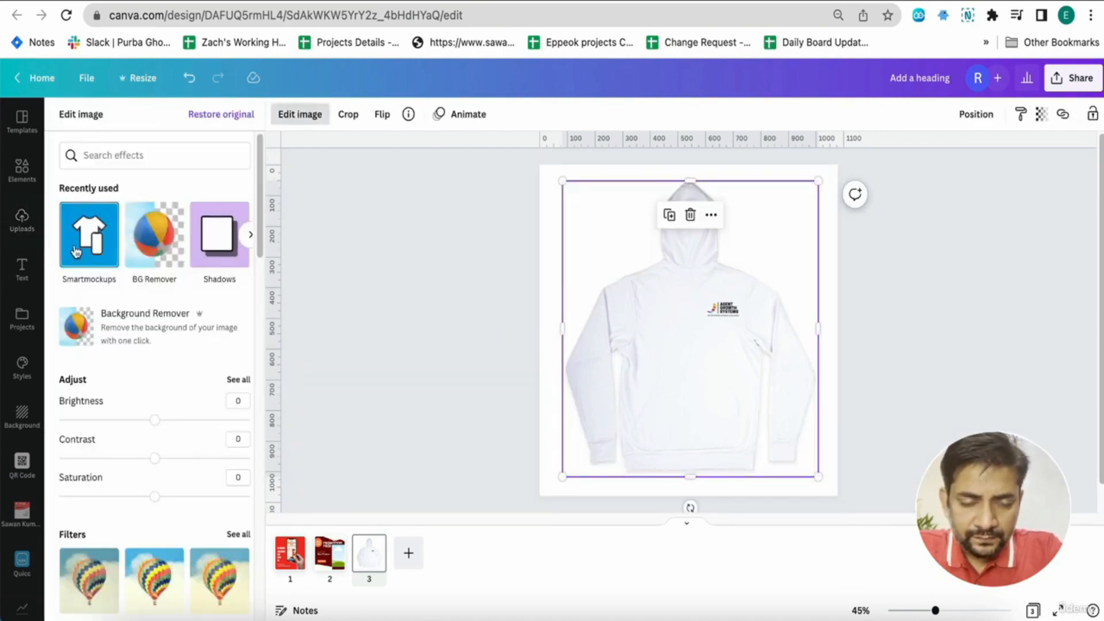
{"action": "left_click", "coordinate": [95, 248]}
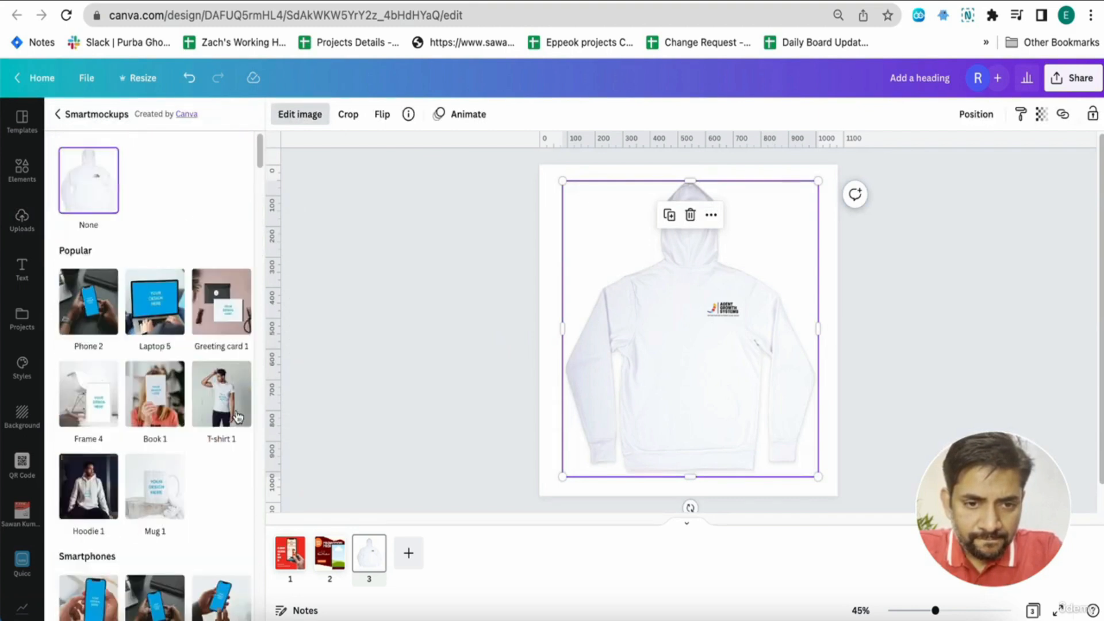
{"action": "left_click", "coordinate": [101, 183]}
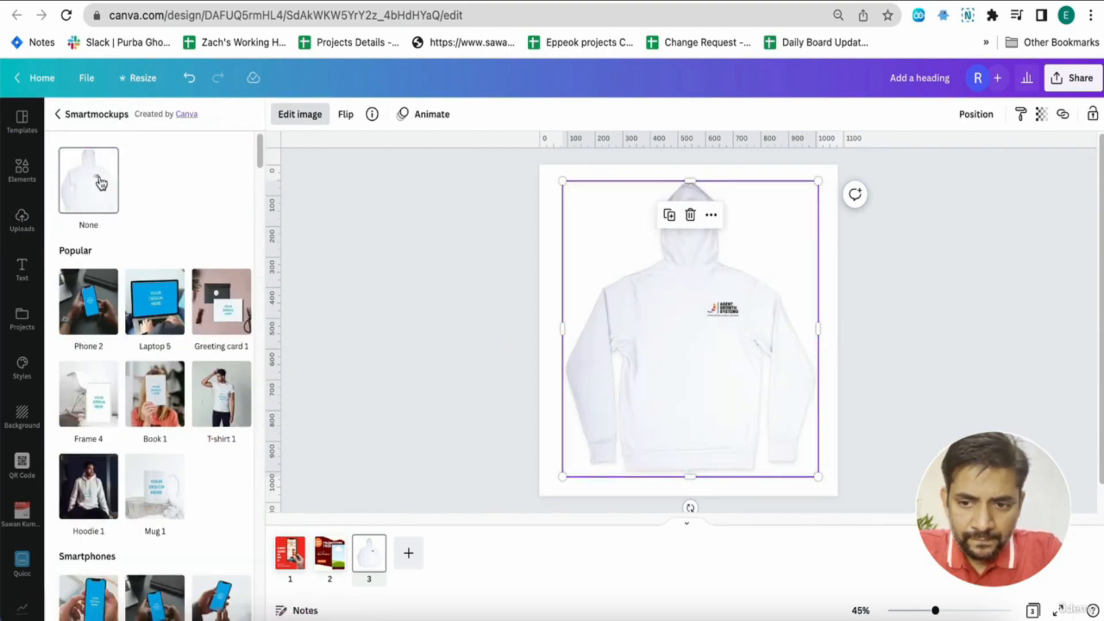
{"action": "key", "text": "ctrl+z"}
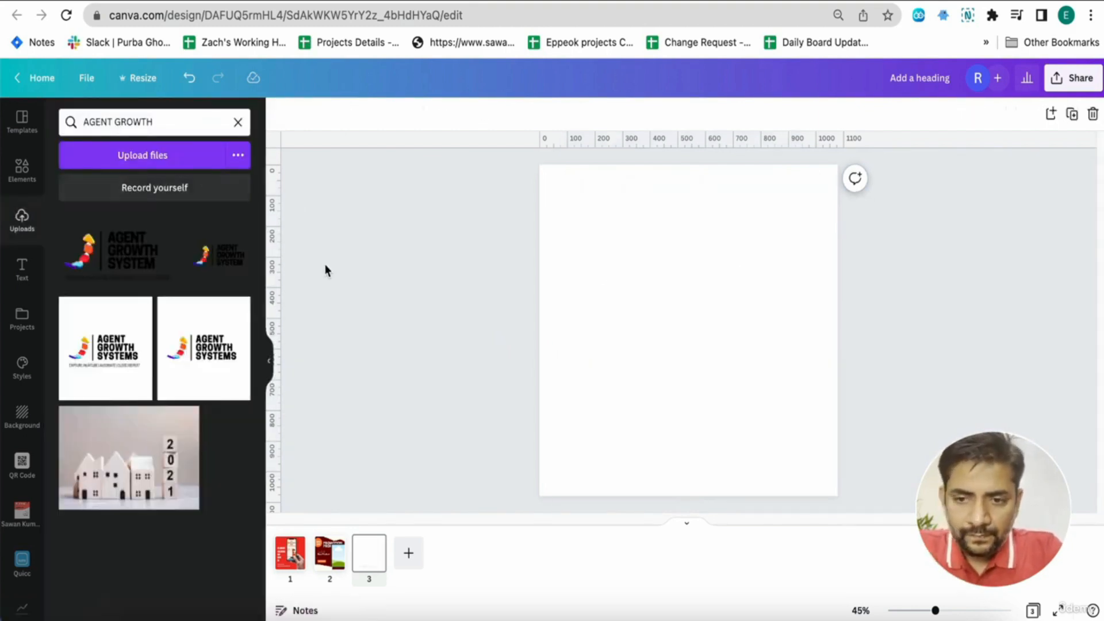
{"action": "left_click", "coordinate": [919, 371]}
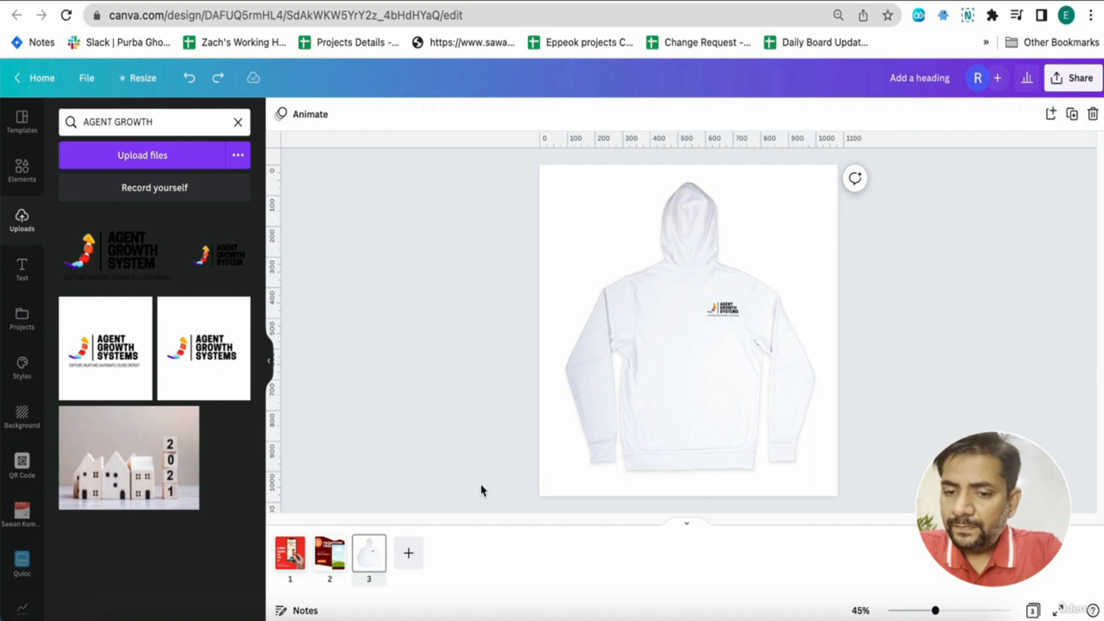
- Add a fourth page and place the uploaded transparent Agent Growth System logo with its tagline on it
{"action": "left_click", "coordinate": [410, 553]}
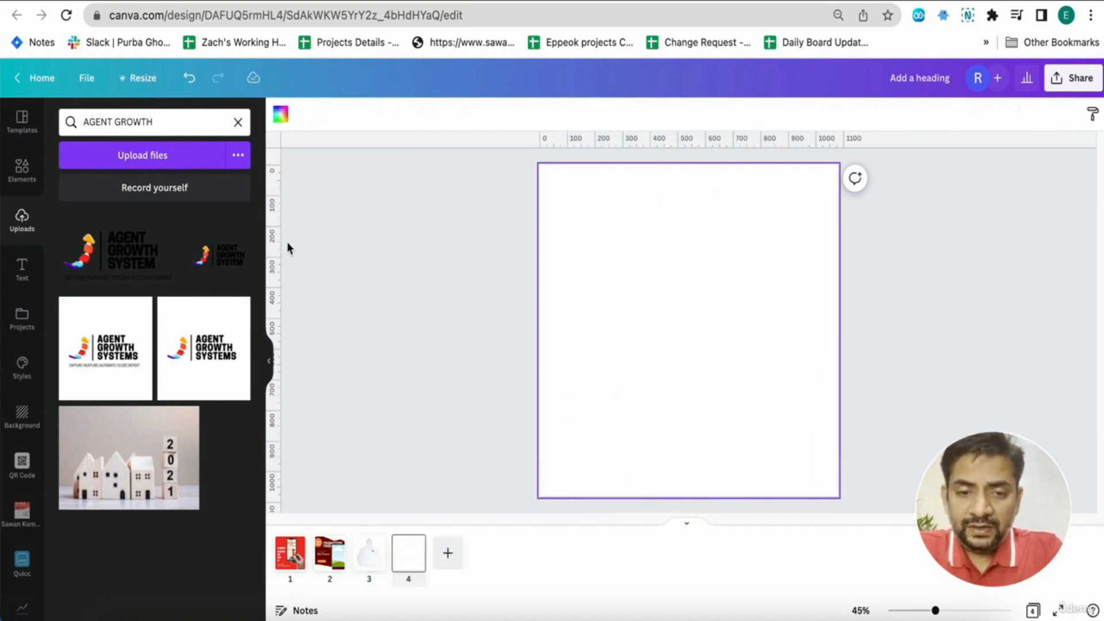
{"action": "left_click", "coordinate": [109, 276]}
{"action": "left_click", "coordinate": [495, 309]}
- Apply the Mug 14 Smartmockup to the Agent Growth System logo on page 4
{"action": "left_click", "coordinate": [300, 114]}
{"action": "left_click", "coordinate": [86, 235]}
{"action": "scroll", "coordinate": [165, 426], "scroll_direction": "down", "scroll_amount": 20}
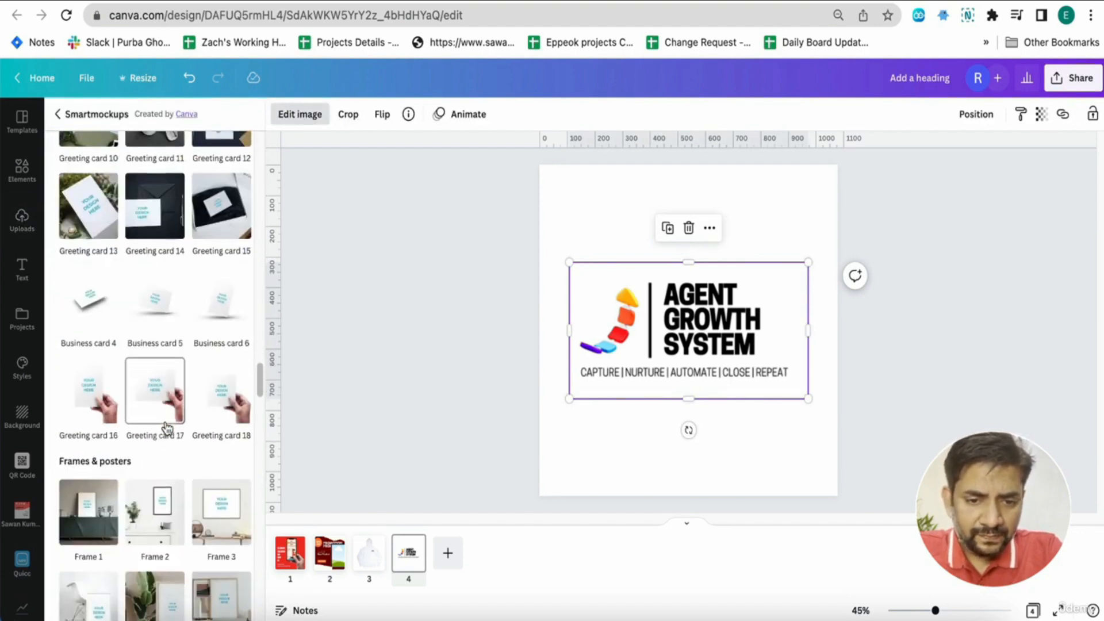
{"action": "scroll", "coordinate": [167, 428], "scroll_direction": "down", "scroll_amount": 20}
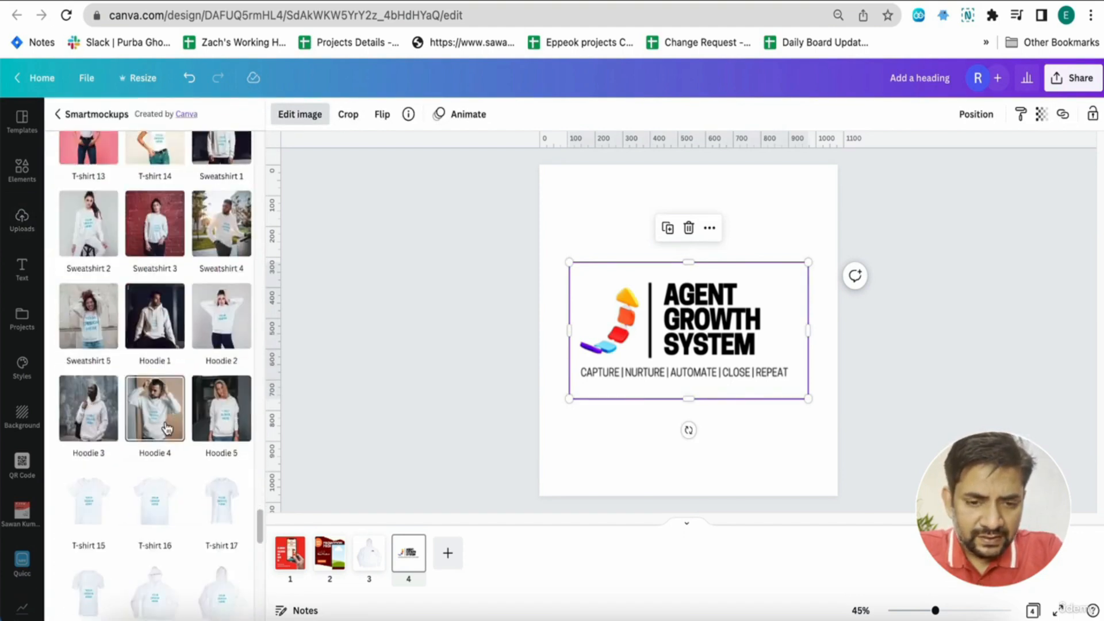
{"action": "scroll", "coordinate": [167, 428], "scroll_direction": "down", "scroll_amount": 15}
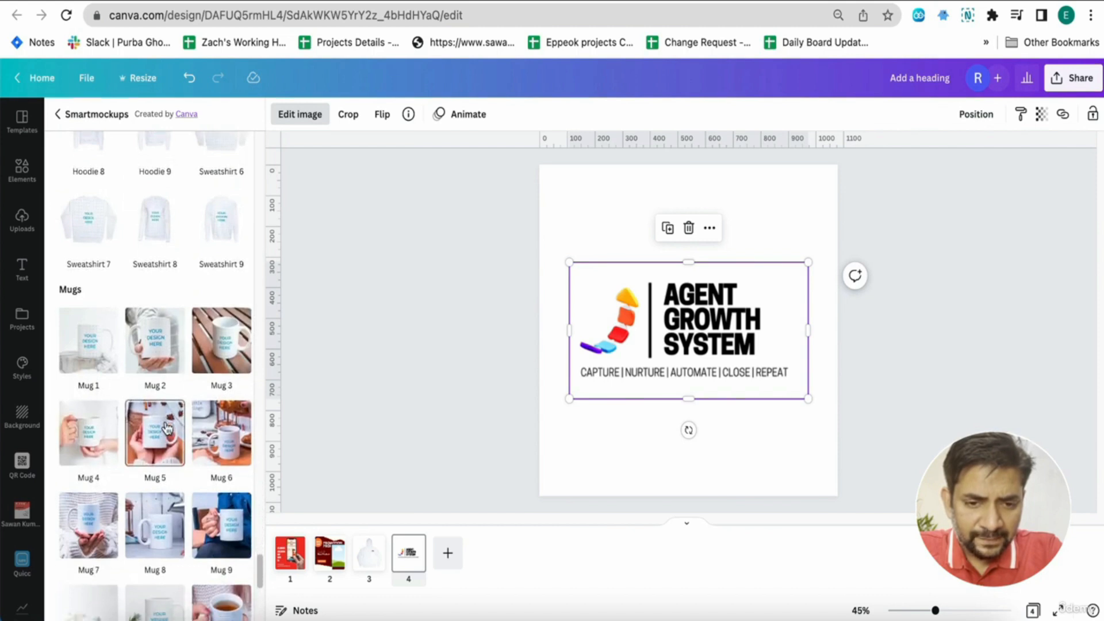
{"action": "scroll", "coordinate": [165, 428], "scroll_direction": "down", "scroll_amount": 4}
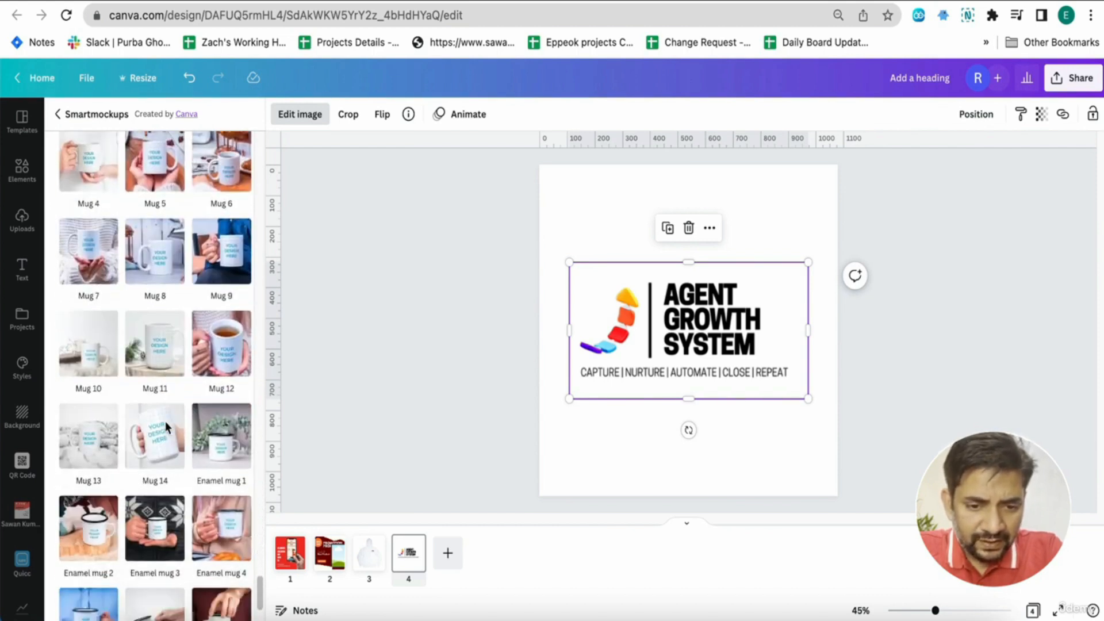
{"action": "left_click", "coordinate": [154, 446]}
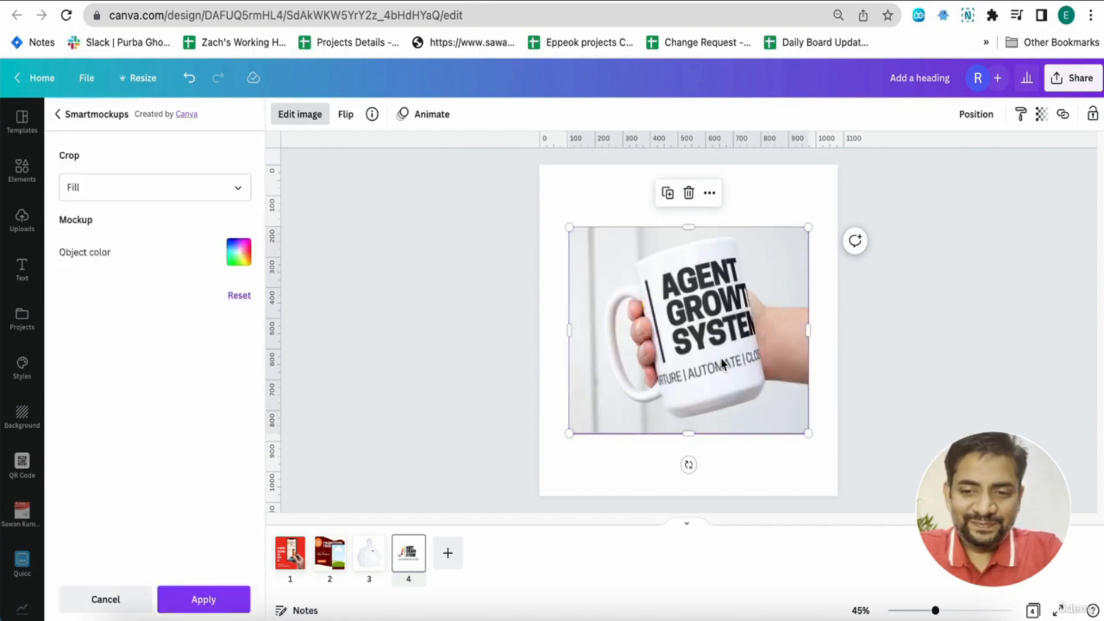
- Color the mug red and use a Custom crop with the logo's size set to 31
{"action": "left_click", "coordinate": [238, 252]}
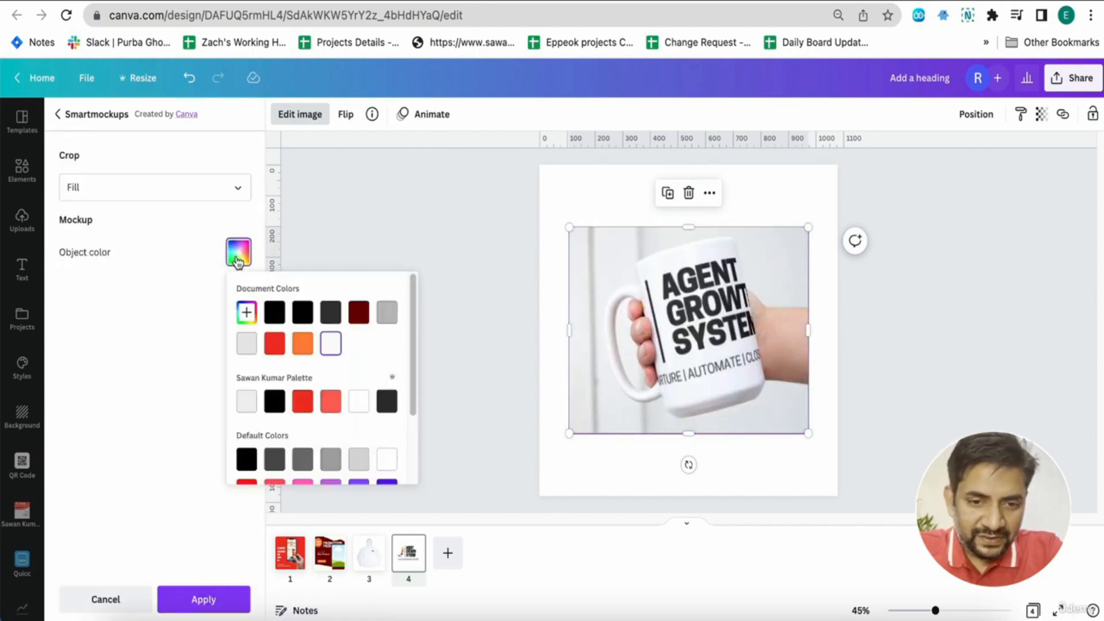
{"action": "left_click", "coordinate": [275, 344]}
{"action": "left_click", "coordinate": [155, 188]}
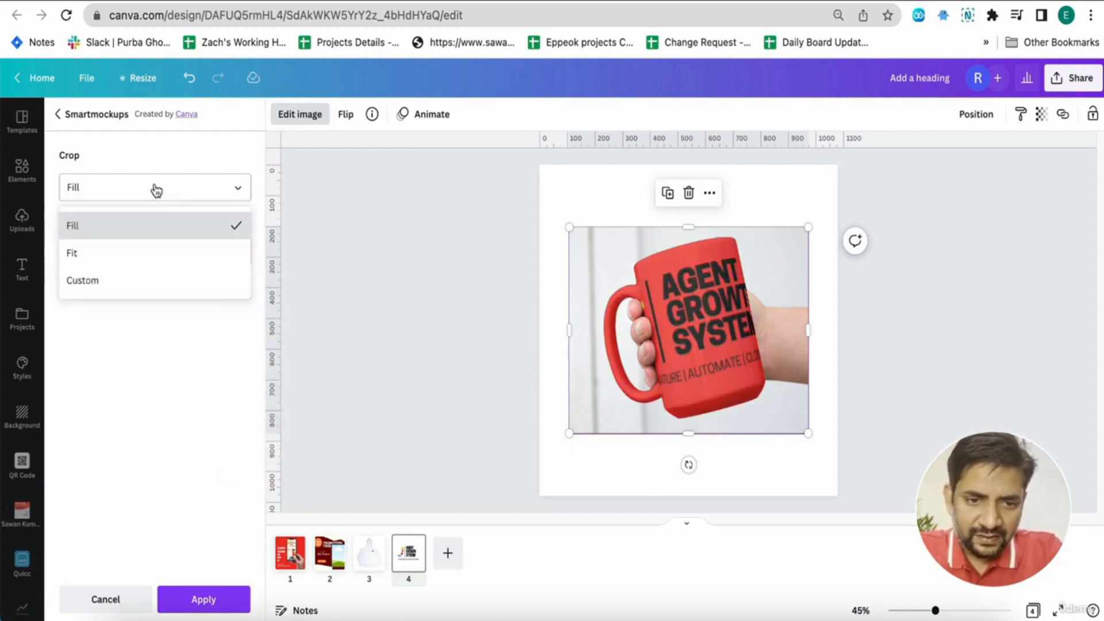
{"action": "left_click", "coordinate": [123, 279]}
{"action": "left_click_drag", "start_coordinate": [161, 334], "coordinate": [90, 332]}
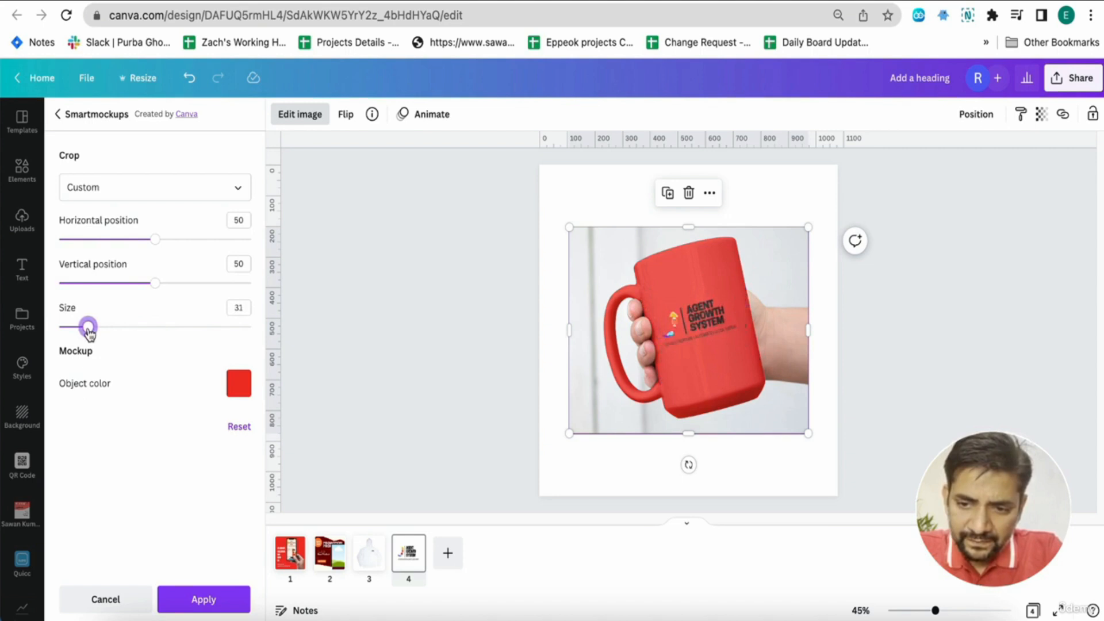
- Change the mug's object color to the brand palette's light grey and apply the mockup settings
{"action": "left_click", "coordinate": [241, 384]}
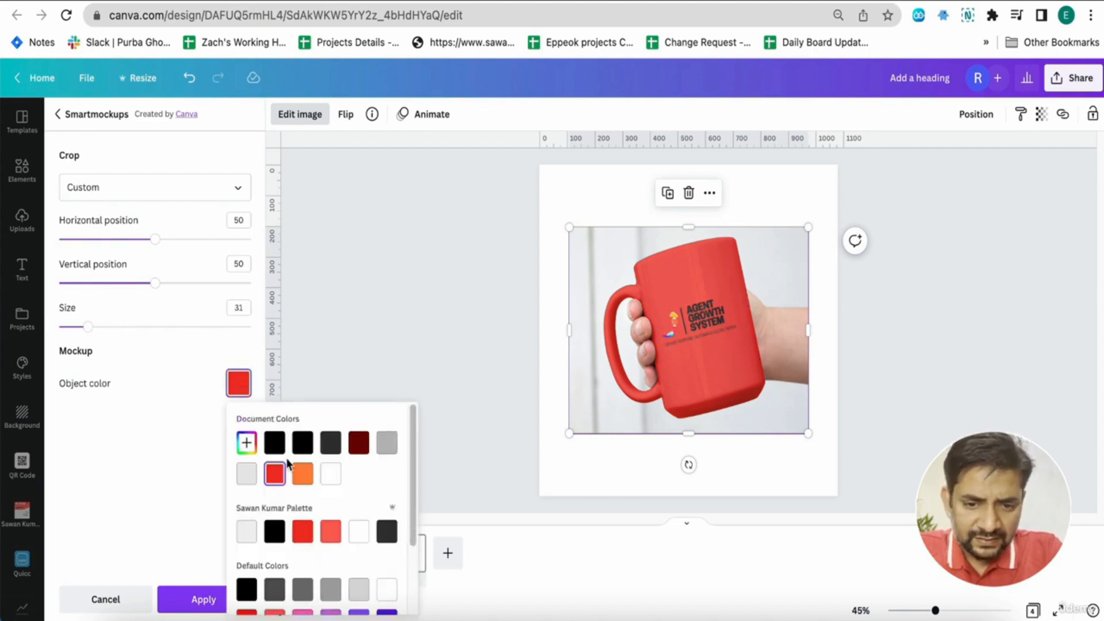
{"action": "scroll", "coordinate": [289, 464], "scroll_direction": "down", "scroll_amount": 1}
{"action": "left_click", "coordinate": [252, 481]}
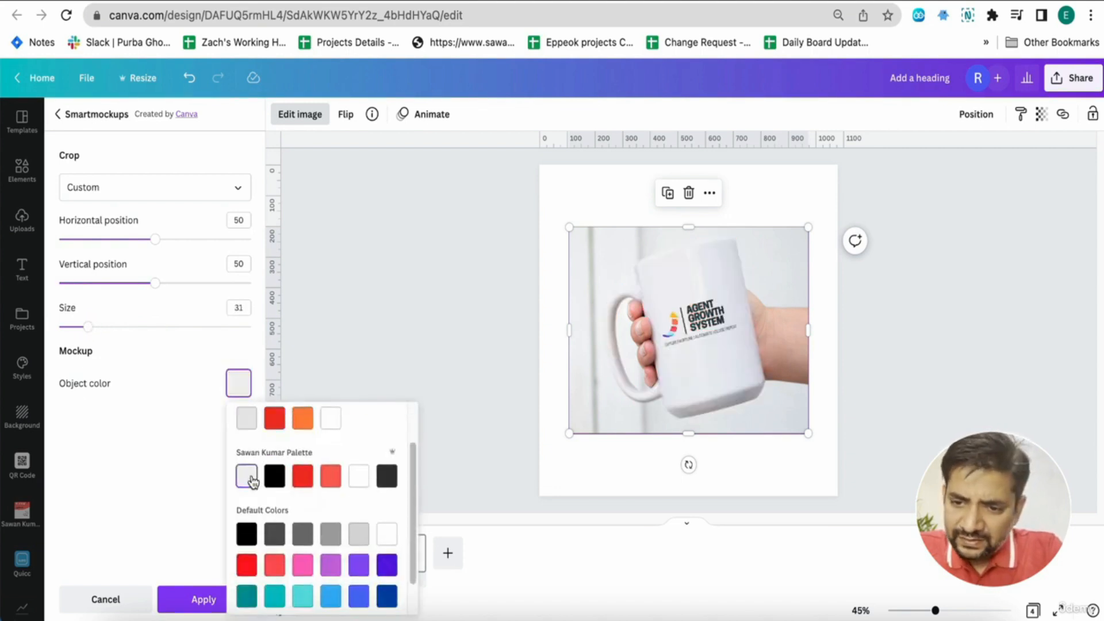
{"action": "left_click", "coordinate": [181, 464]}
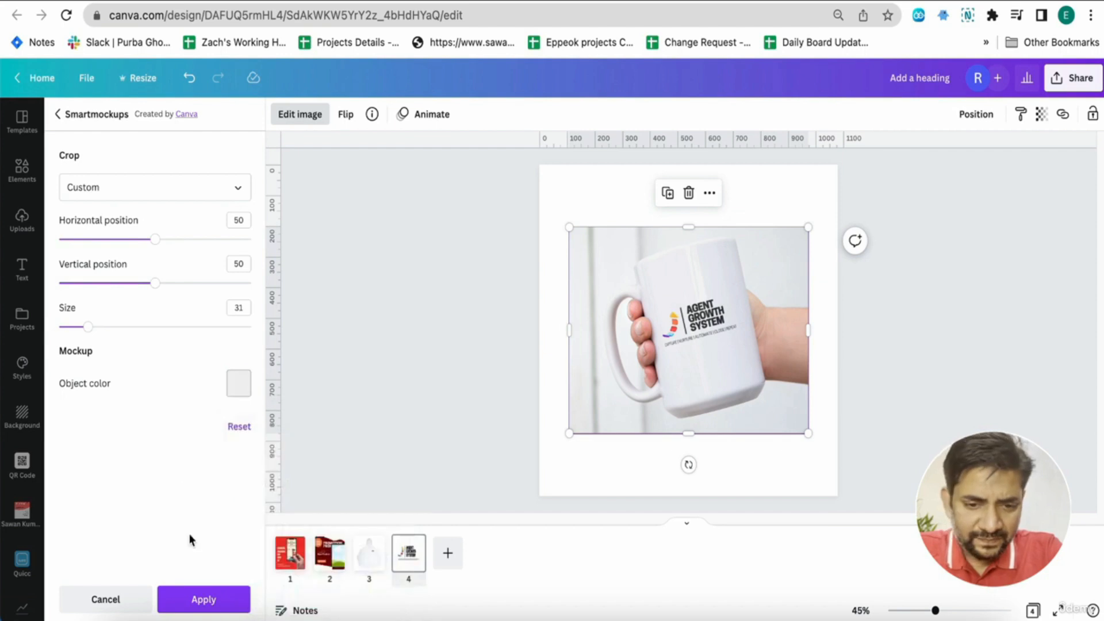
{"action": "left_click", "coordinate": [192, 598]}
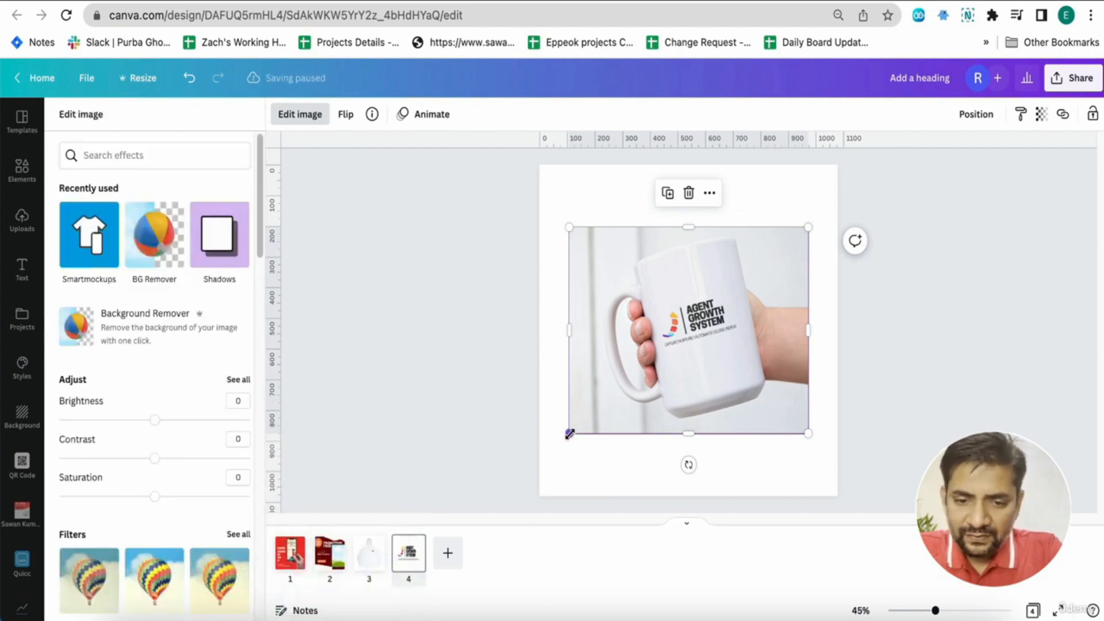
- Enlarge the mug mockup image on page 4 until it spans the full page width
{"action": "left_click_drag", "start_coordinate": [570, 435], "coordinate": [542, 451]}
{"action": "left_click_drag", "start_coordinate": [537, 454], "coordinate": [537, 456]}
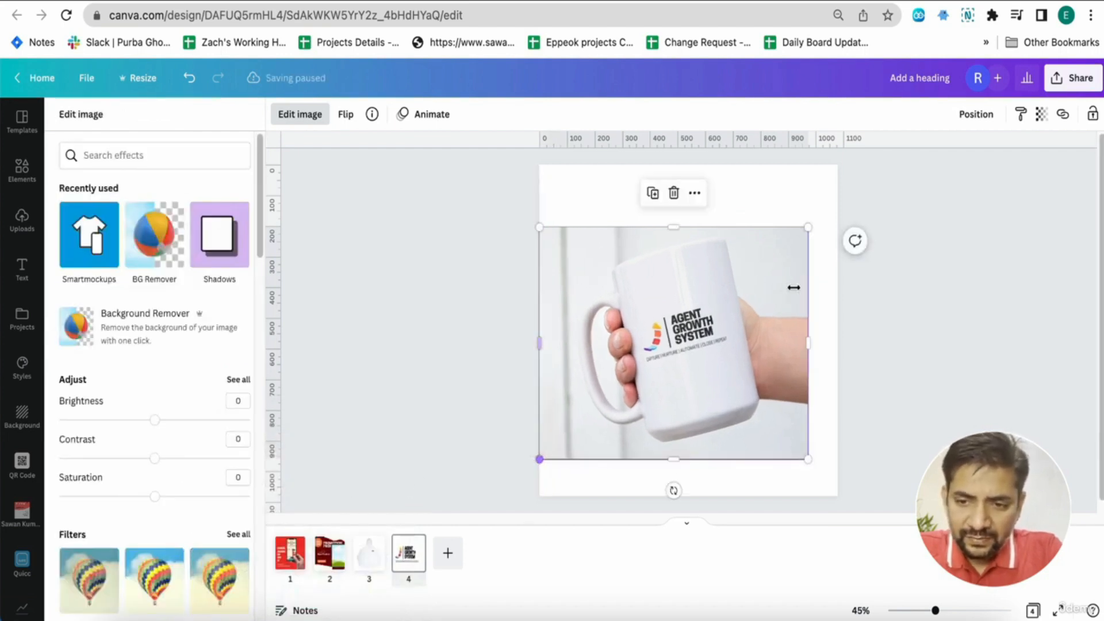
{"action": "left_click_drag", "start_coordinate": [808, 229], "coordinate": [838, 203]}
{"action": "left_click", "coordinate": [1073, 79]}
{"action": "left_click", "coordinate": [927, 406]}
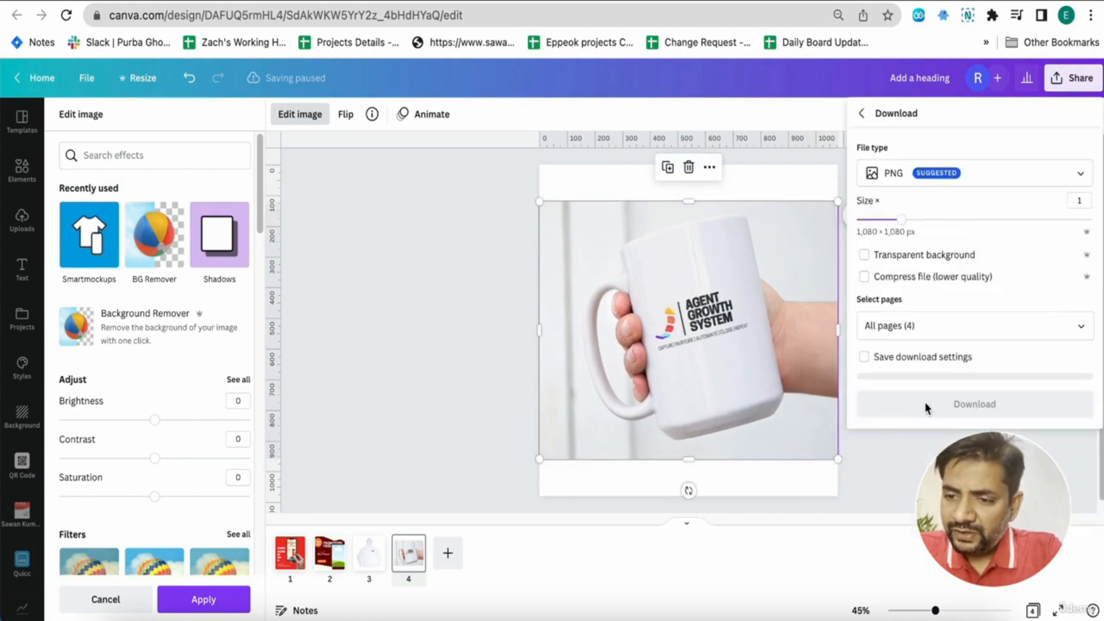
{"action": "left_click", "coordinate": [926, 325]}
{"action": "left_click", "coordinate": [914, 364]}
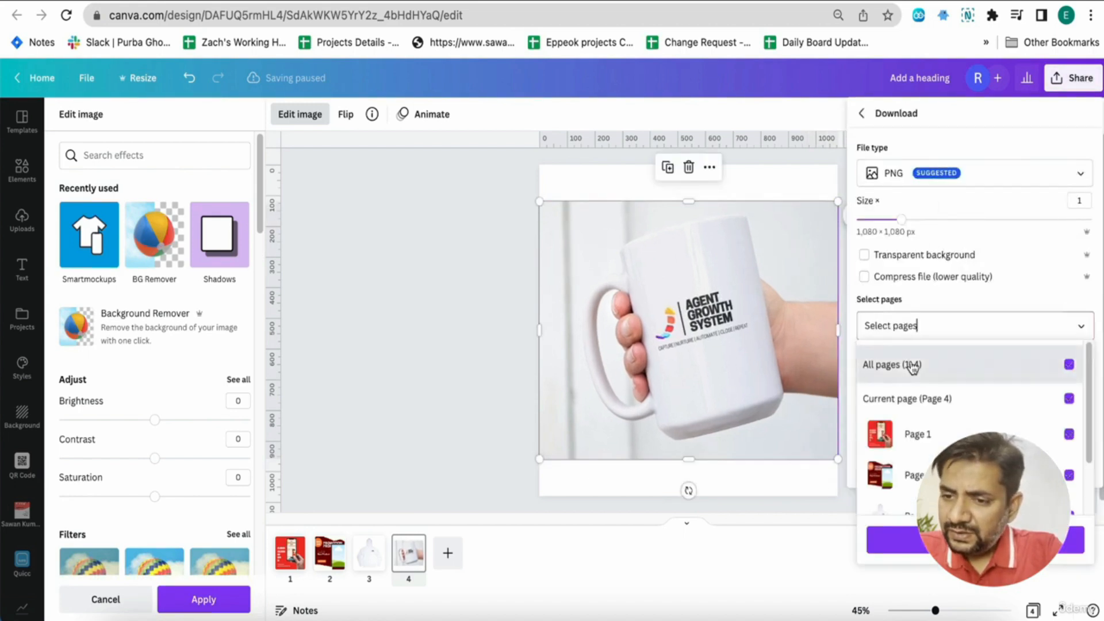
{"action": "scroll", "coordinate": [914, 402], "scroll_direction": "down", "scroll_amount": 2}
{"action": "left_click", "coordinate": [913, 489]}
{"action": "left_click", "coordinate": [912, 535]}
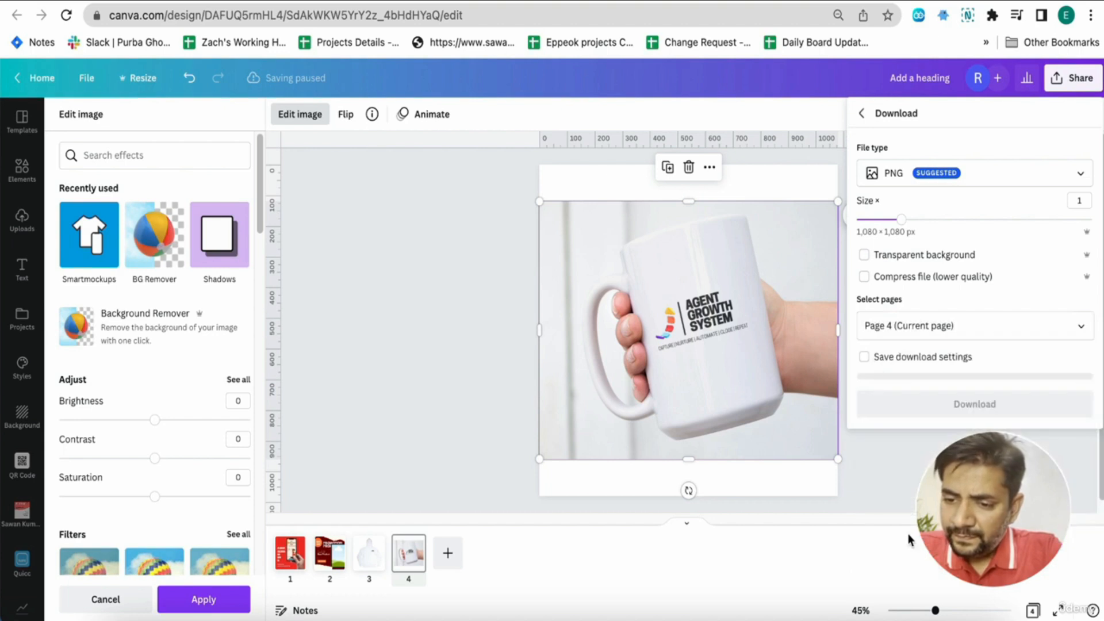
{"action": "left_click", "coordinate": [461, 362]}
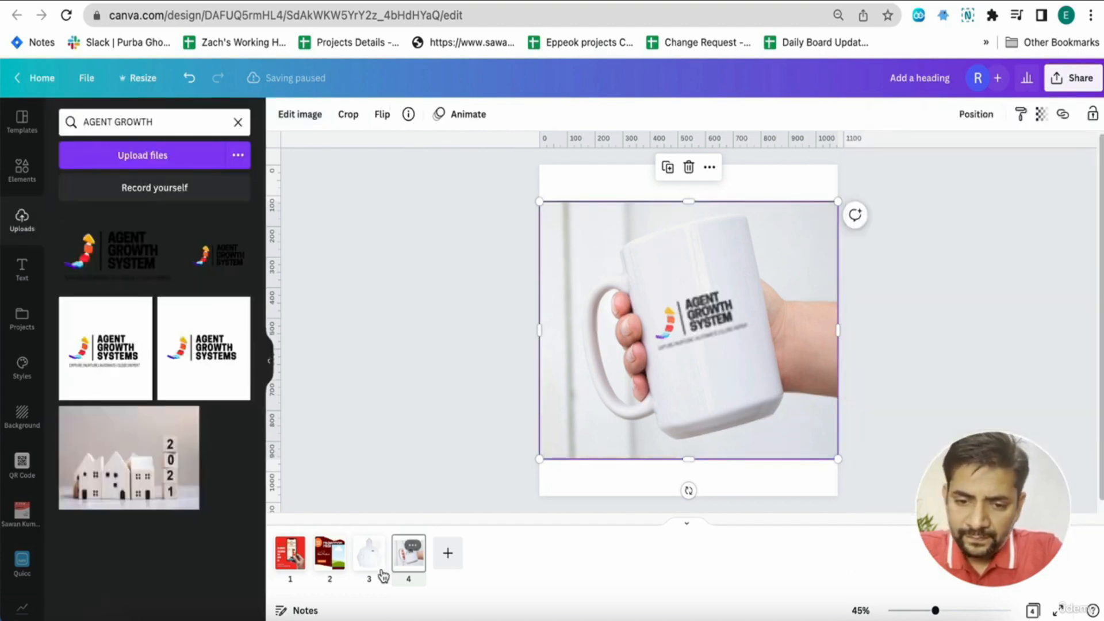
{"action": "left_click", "coordinate": [331, 565]}
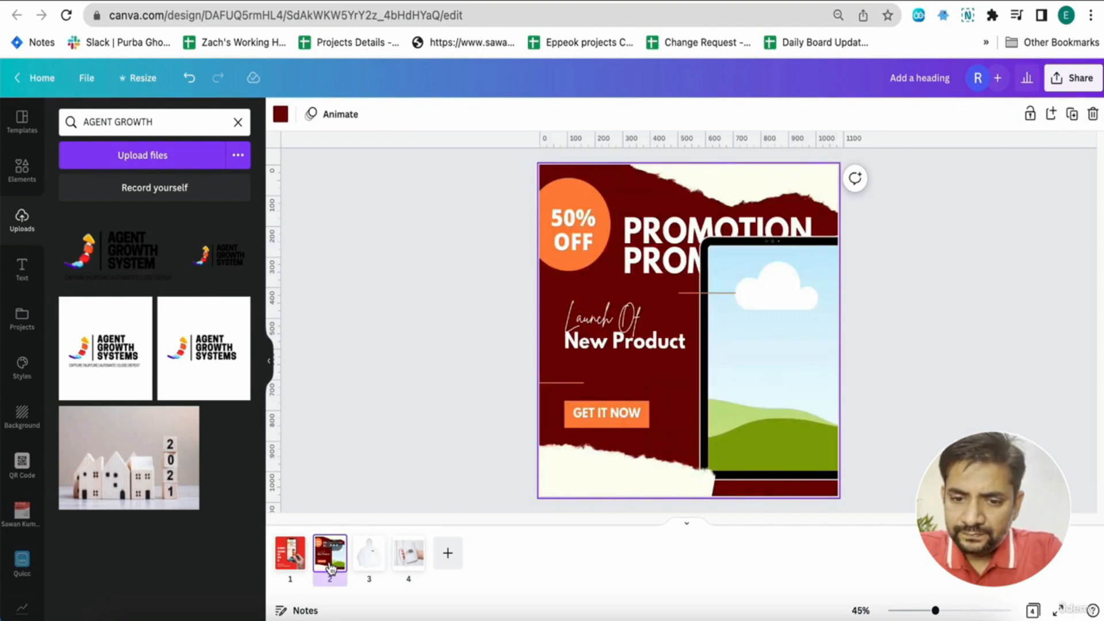
{"action": "left_click", "coordinate": [407, 568]}
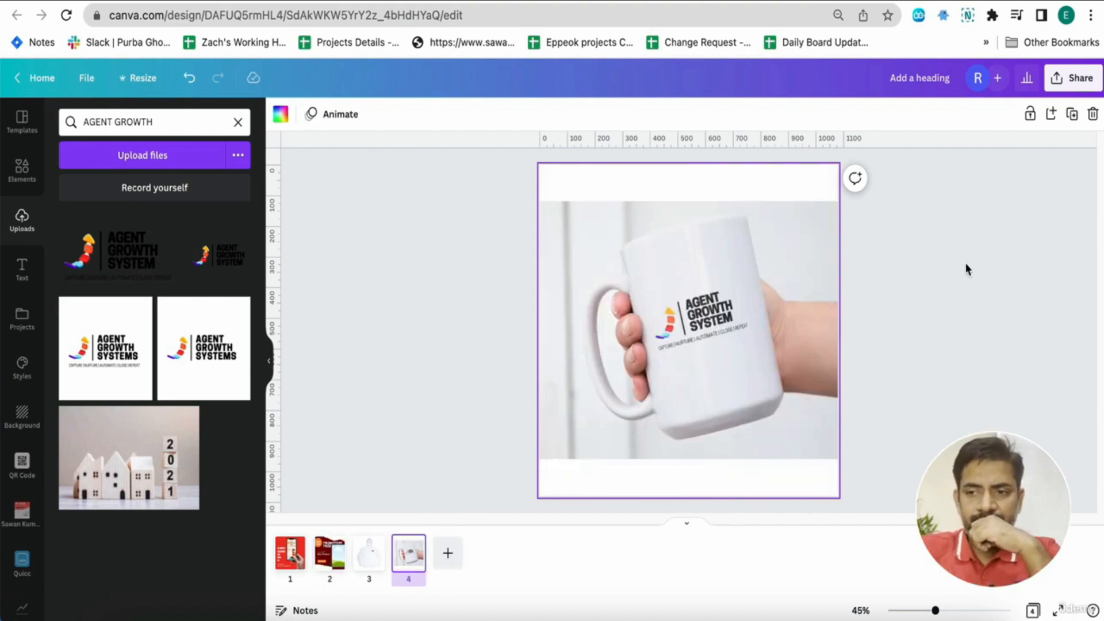
- Download only page 4 with the mug mockup as a PNG at size 1
{"action": "left_click", "coordinate": [1050, 74]}
{"action": "left_click", "coordinate": [891, 407]}
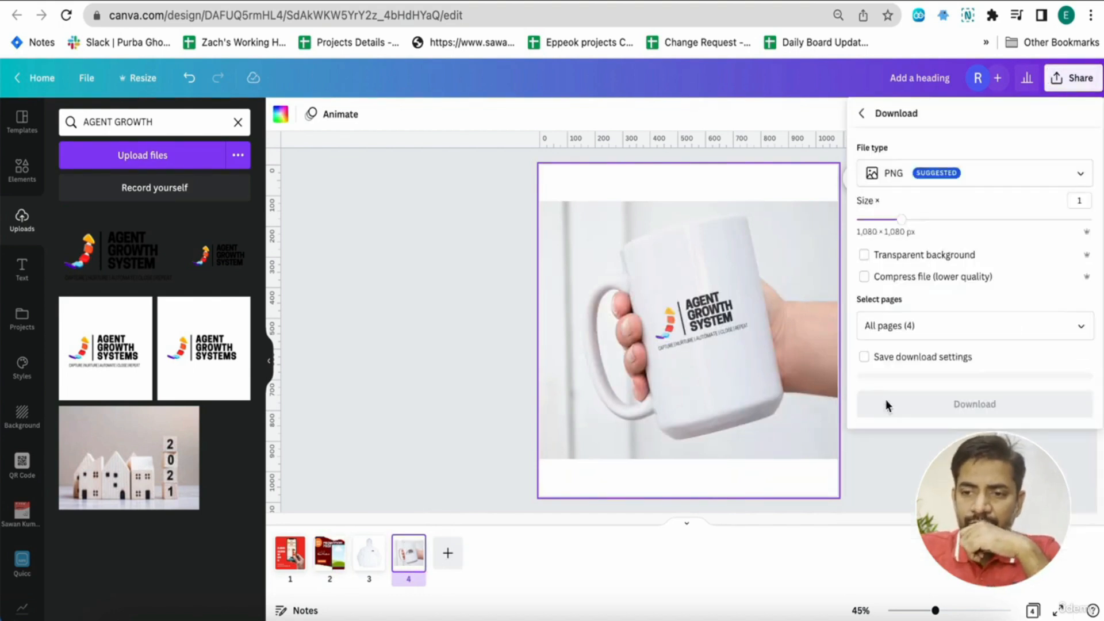
{"action": "left_click", "coordinate": [897, 326]}
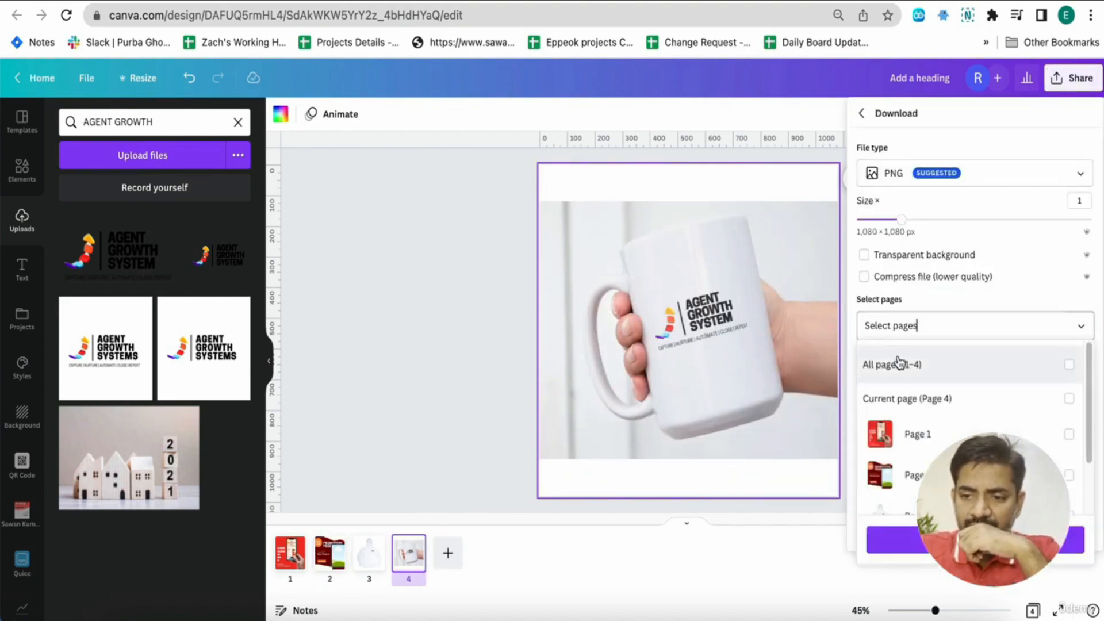
{"action": "scroll", "coordinate": [905, 362], "scroll_direction": "down", "scroll_amount": 2}
{"action": "left_click", "coordinate": [920, 489]}
{"action": "left_click", "coordinate": [922, 541]}
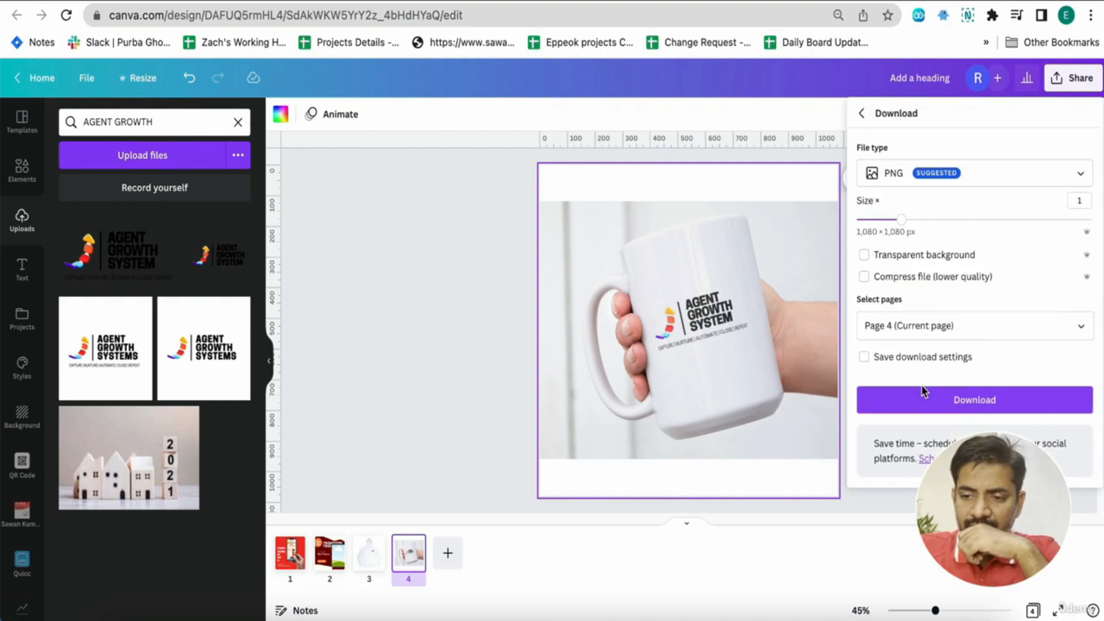
{"action": "left_click", "coordinate": [919, 399]}
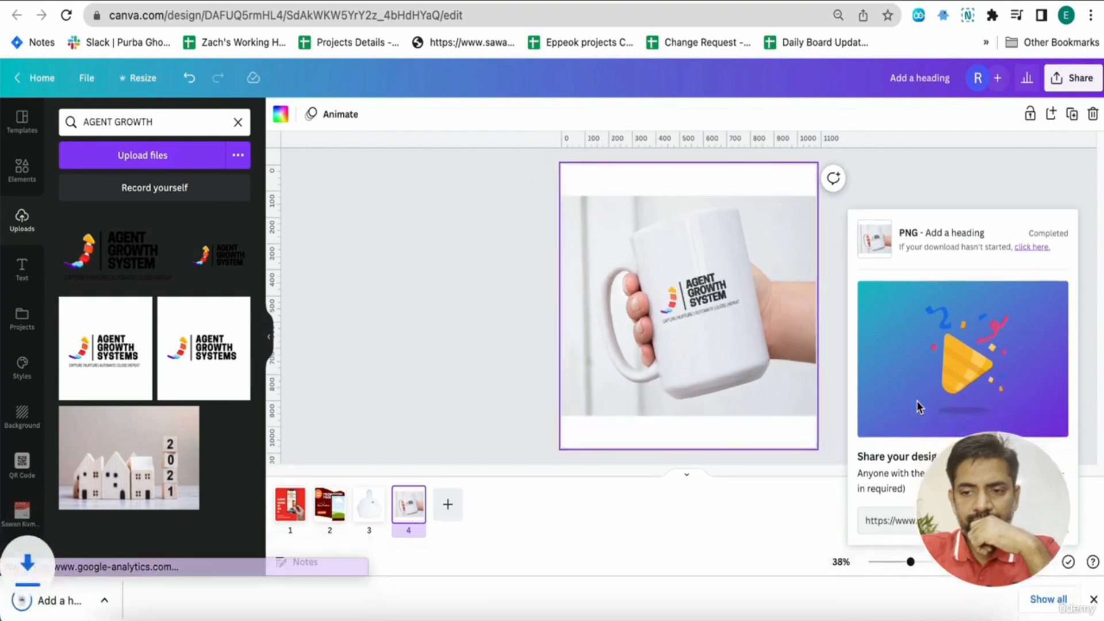
- Place the downloaded Add a heading.png mug image on page 2 and move it over the tablet frame
{"action": "left_click", "coordinate": [332, 504]}
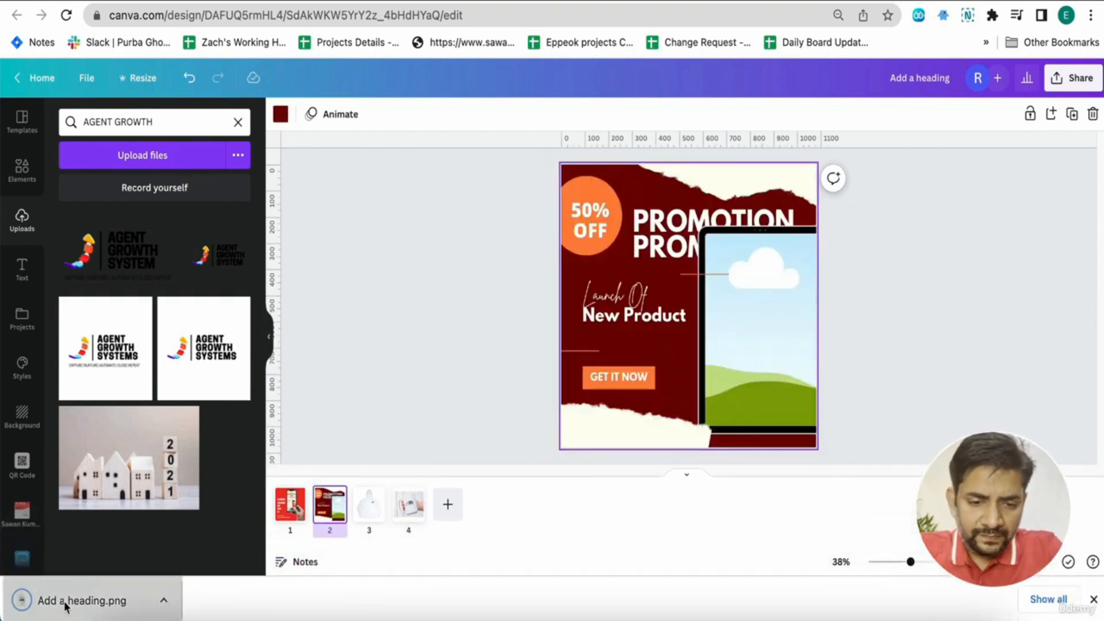
{"action": "left_click_drag", "start_coordinate": [64, 604], "coordinate": [585, 339]}
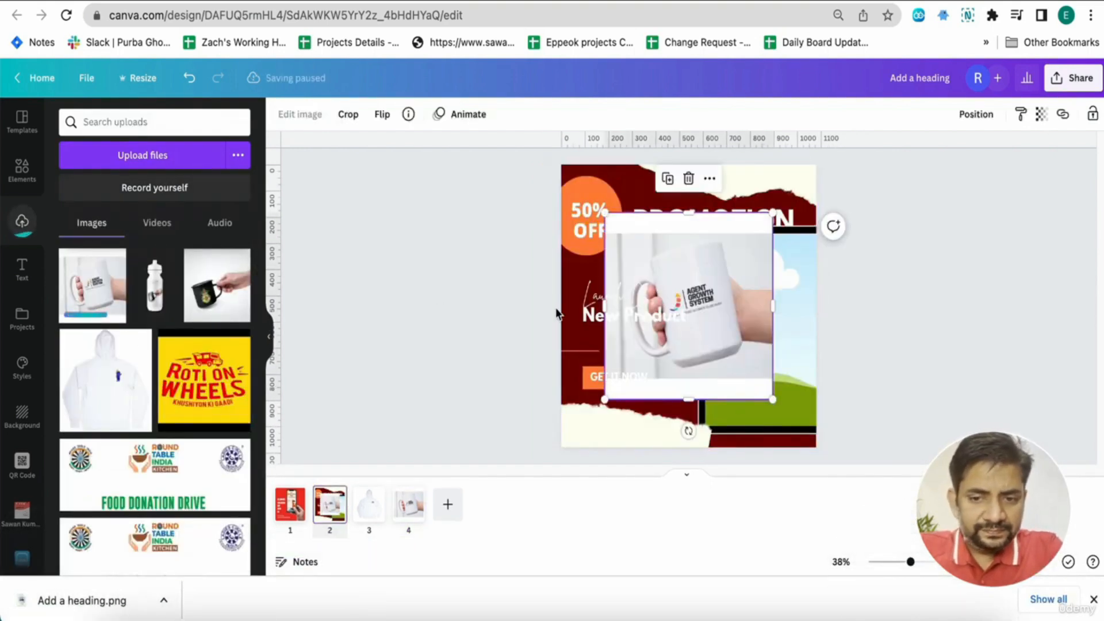
{"action": "left_click_drag", "start_coordinate": [705, 285], "coordinate": [751, 292]}
{"action": "left_click", "coordinate": [881, 344]}
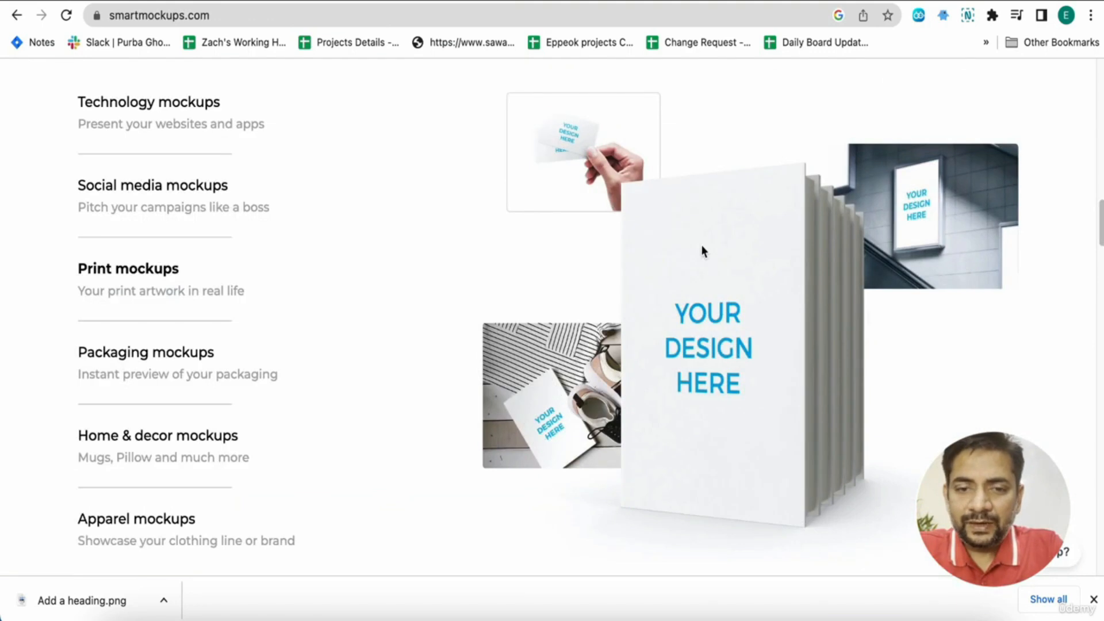
- On the Smartmockups website, check the account menu and examine the Pro upgrade plan's price and features
{"action": "scroll", "coordinate": [684, 247], "scroll_direction": "up", "scroll_amount": 15}
{"action": "scroll", "coordinate": [664, 252], "scroll_direction": "down", "scroll_amount": 1}
{"action": "left_click", "coordinate": [1065, 86]}
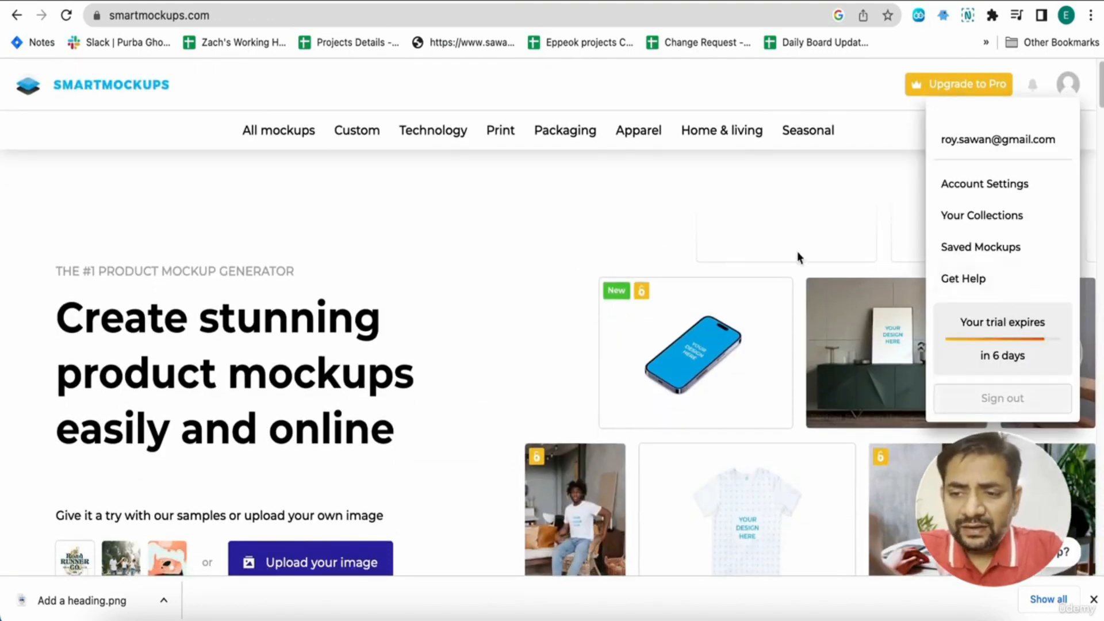
{"action": "left_click", "coordinate": [967, 86]}
{"action": "scroll", "coordinate": [703, 254], "scroll_direction": "down", "scroll_amount": 5}
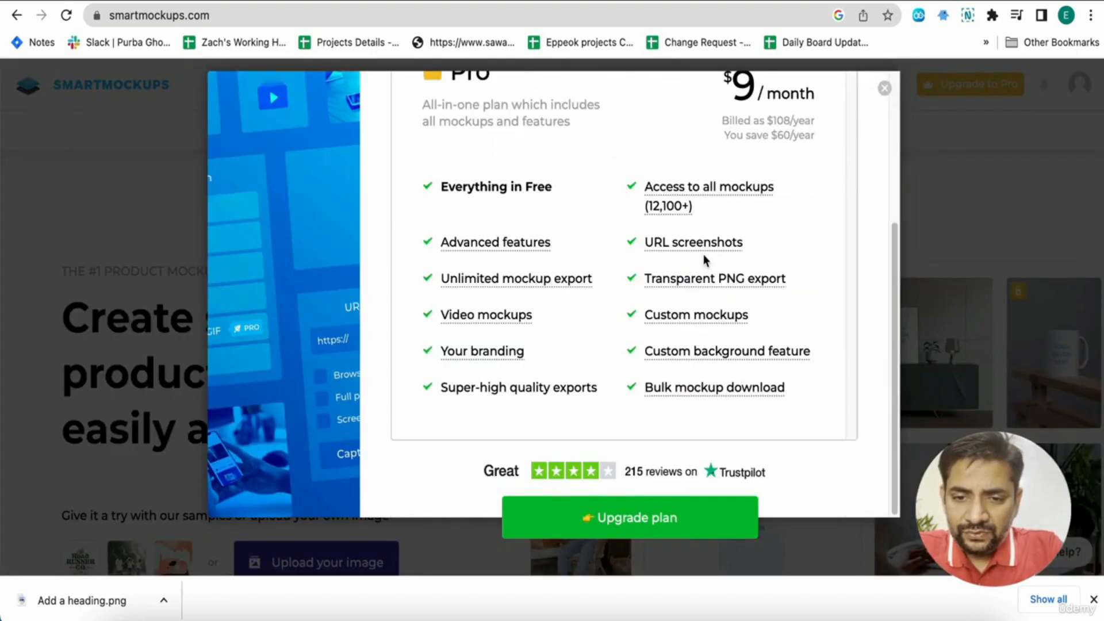
{"action": "scroll", "coordinate": [703, 254], "scroll_direction": "up", "scroll_amount": 5}
{"action": "left_click", "coordinate": [885, 88]}
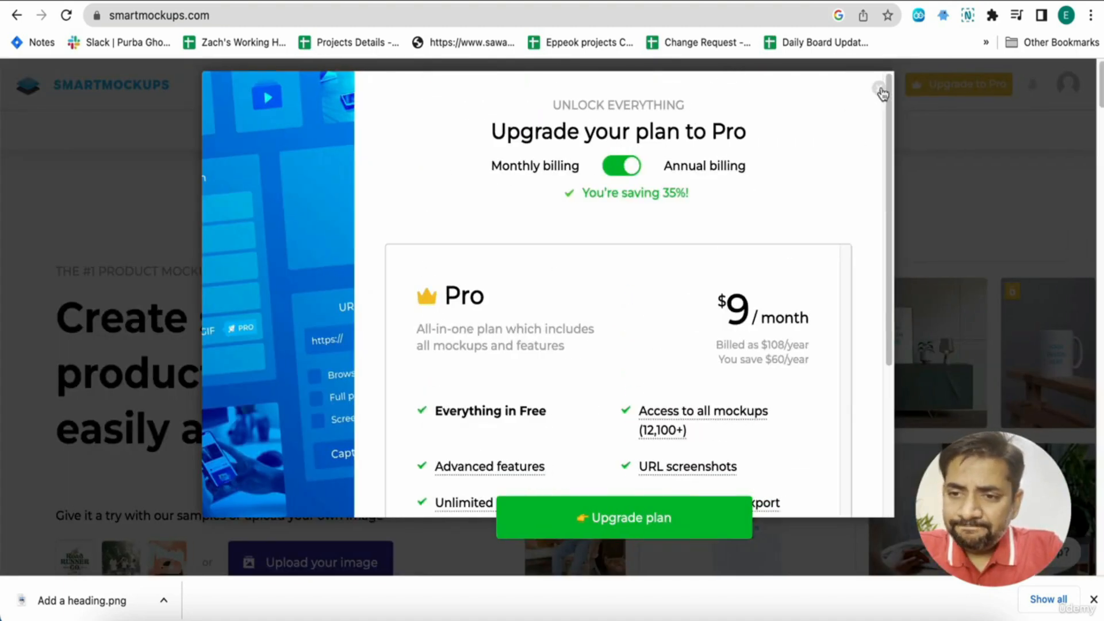
- Open the Smartmockups pricing page and compare the features of the Free and Pro plans
{"action": "scroll", "coordinate": [715, 220], "scroll_direction": "down", "scroll_amount": 8}
{"action": "scroll", "coordinate": [716, 221], "scroll_direction": "down", "scroll_amount": 15}
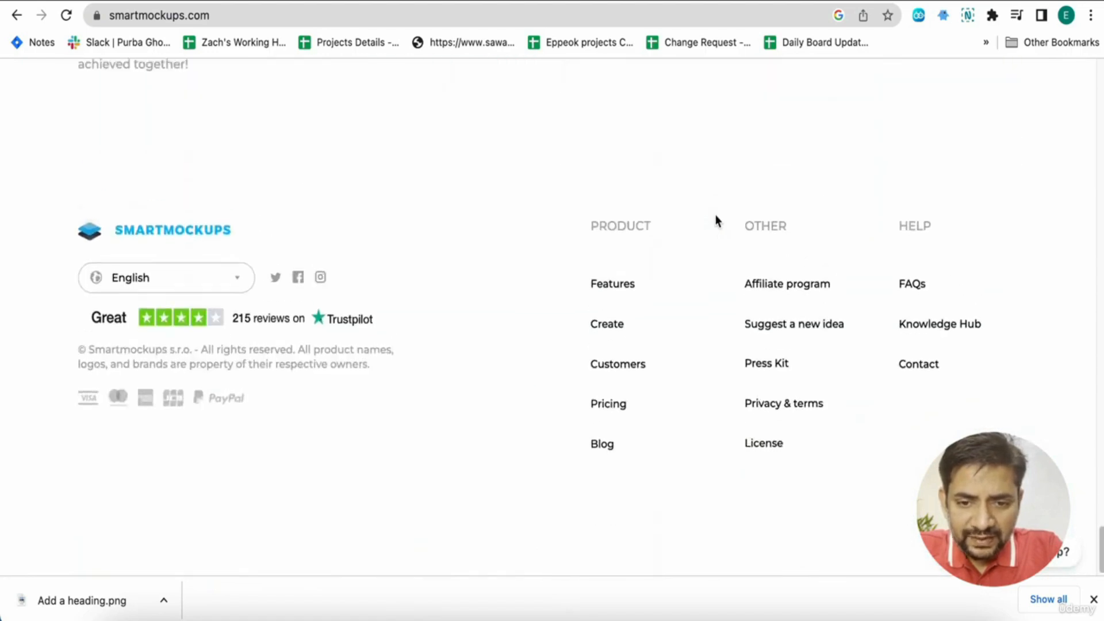
{"action": "left_click", "coordinate": [604, 417]}
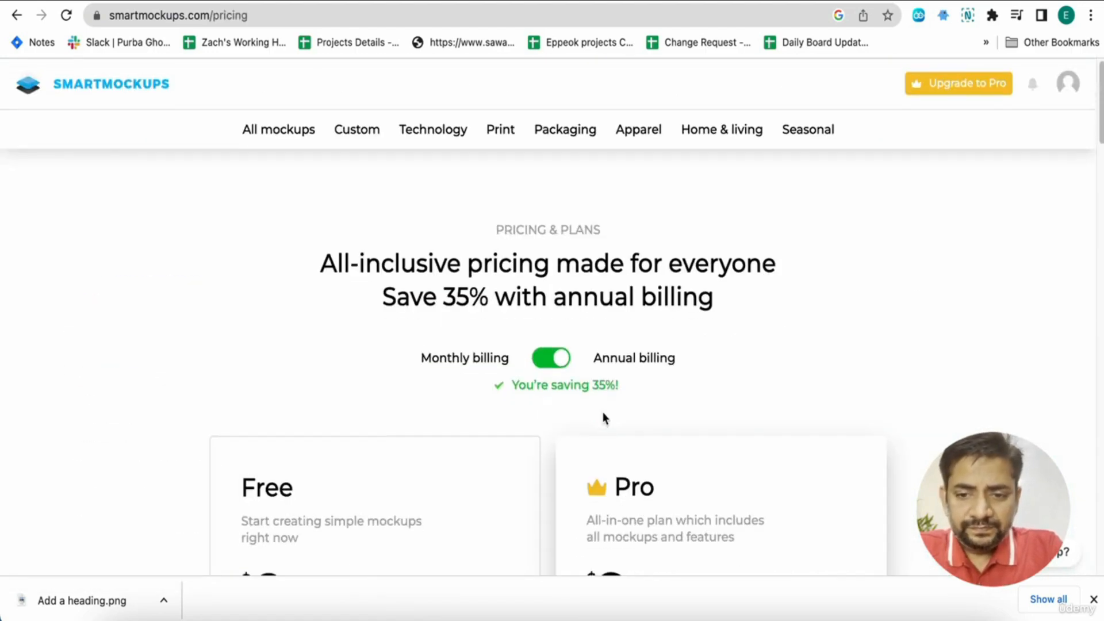
{"action": "scroll", "coordinate": [604, 417], "scroll_direction": "down", "scroll_amount": 3}
{"action": "scroll", "coordinate": [669, 253], "scroll_direction": "down", "scroll_amount": 2}
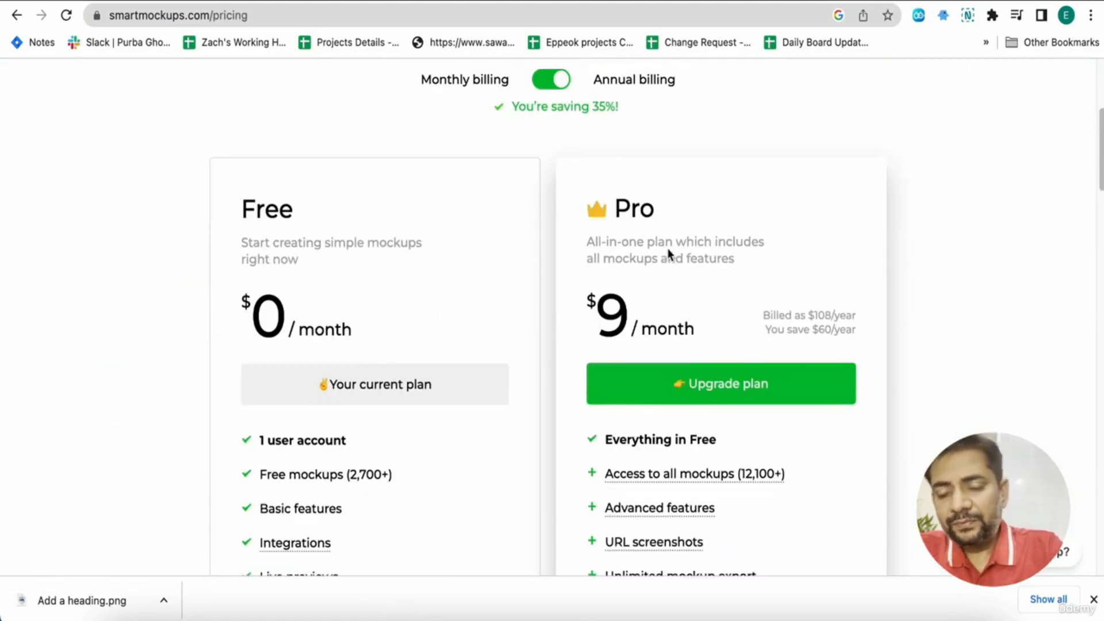
{"action": "scroll", "coordinate": [388, 361], "scroll_direction": "down", "scroll_amount": 2}
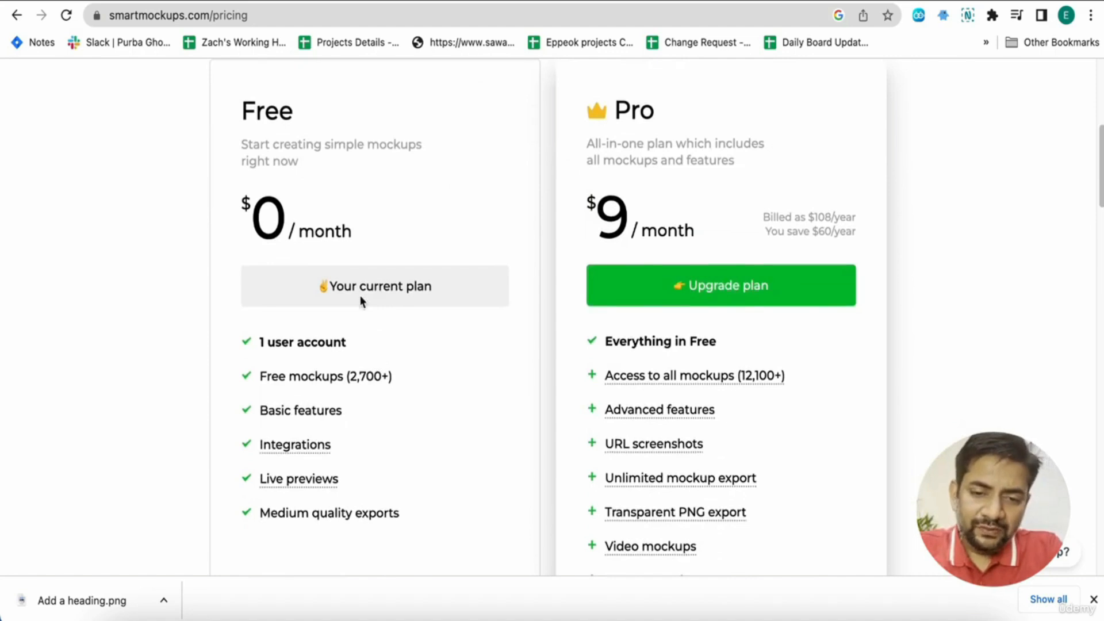
{"action": "scroll", "coordinate": [361, 302], "scroll_direction": "down", "scroll_amount": 2}
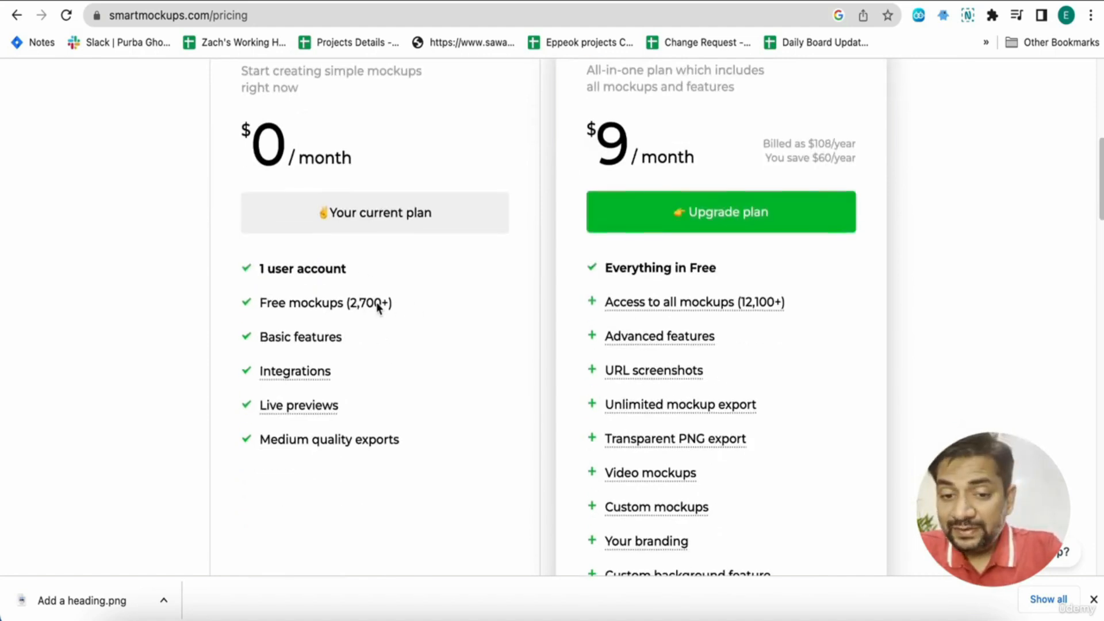
{"action": "scroll", "coordinate": [394, 345], "scroll_direction": "down", "scroll_amount": 1}
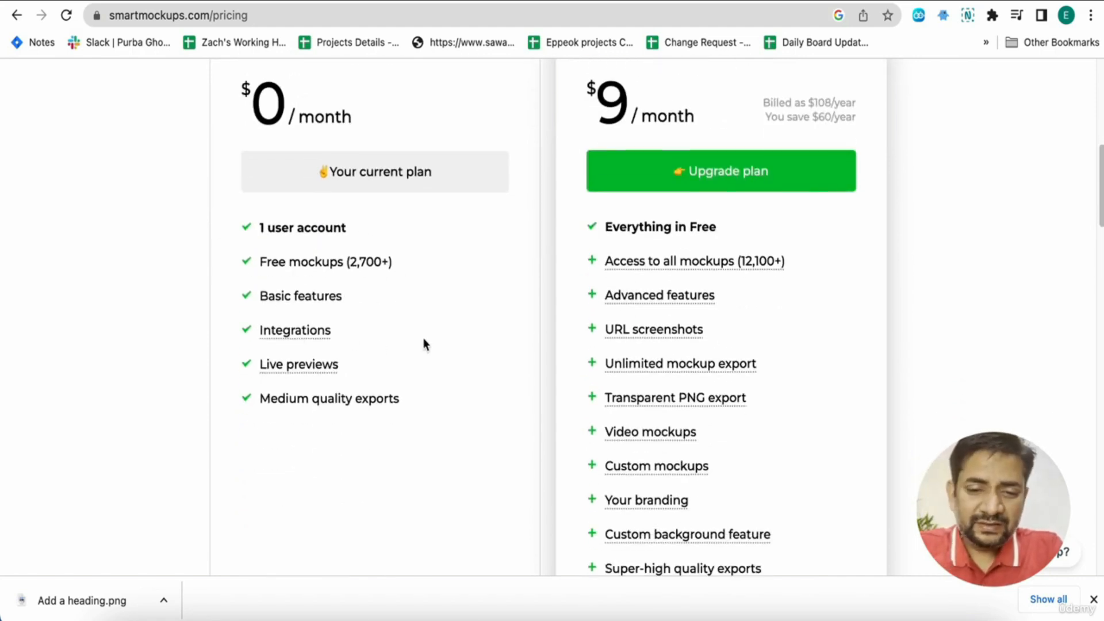
- Return to the Smartmockups home page and switch to Canva's home page
{"action": "scroll", "coordinate": [353, 420], "scroll_direction": "up", "scroll_amount": 10}
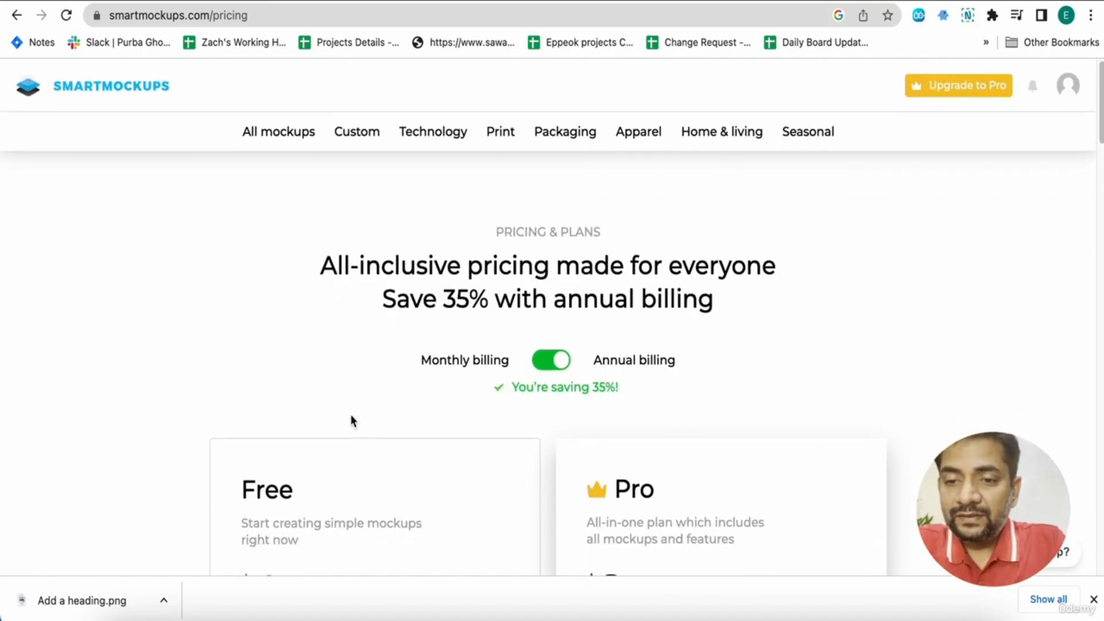
{"action": "left_click", "coordinate": [164, 86]}
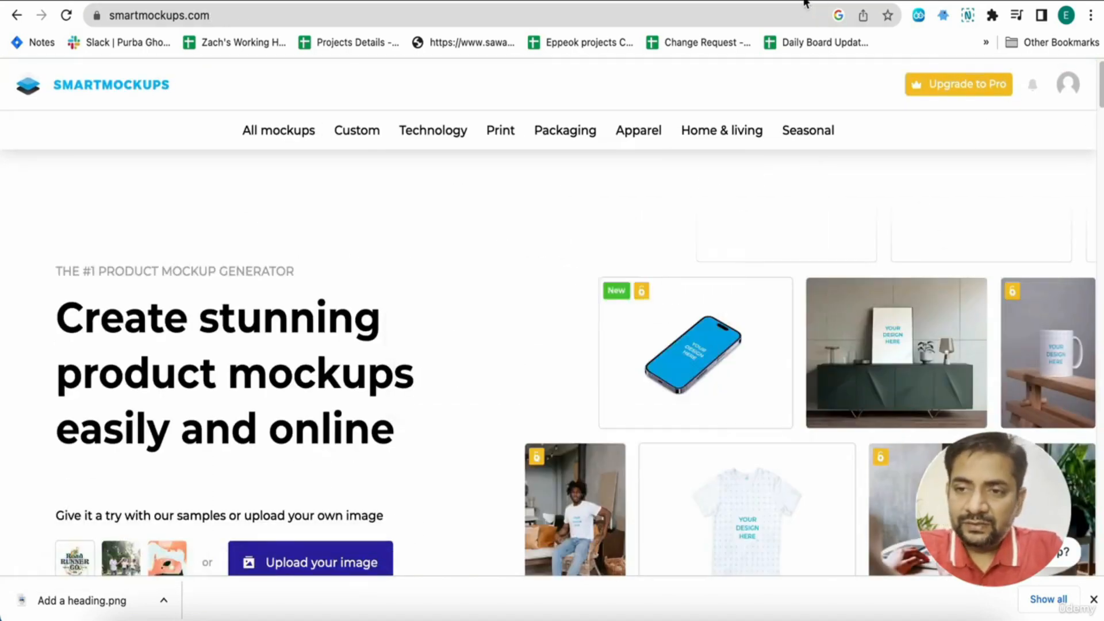
{"action": "left_click", "coordinate": [874, 2]}
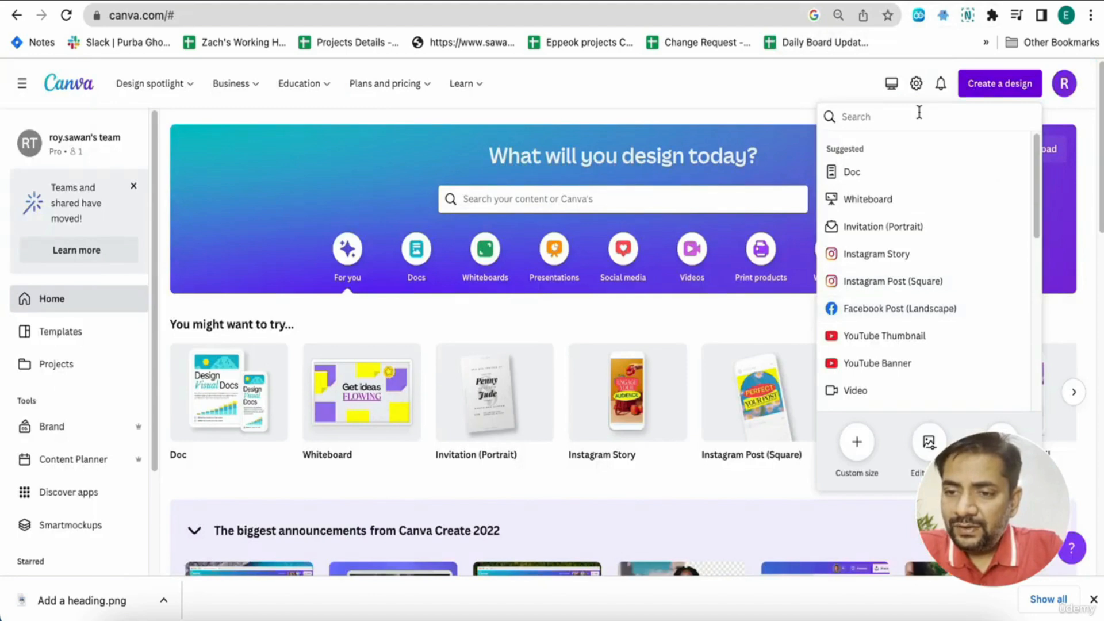
{"action": "left_click", "coordinate": [1067, 86]}
{"action": "left_click", "coordinate": [1067, 86]}
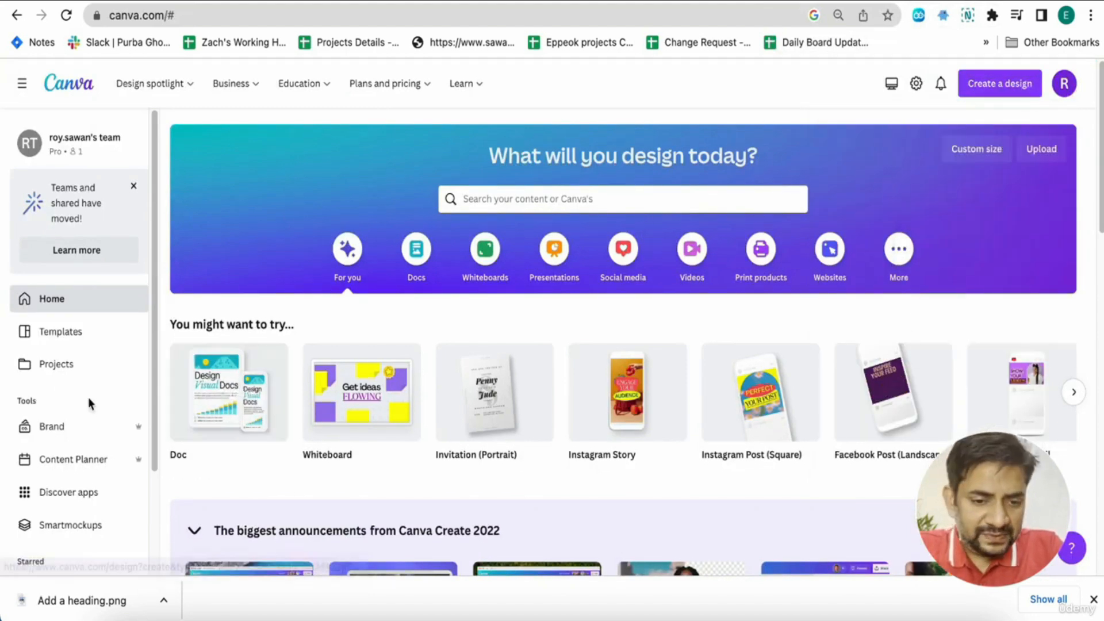
- Search Canva's Discover apps page for SMARTMOCKUP
{"action": "scroll", "coordinate": [75, 414], "scroll_direction": "down", "scroll_amount": 3}
{"action": "left_click", "coordinate": [61, 407]}
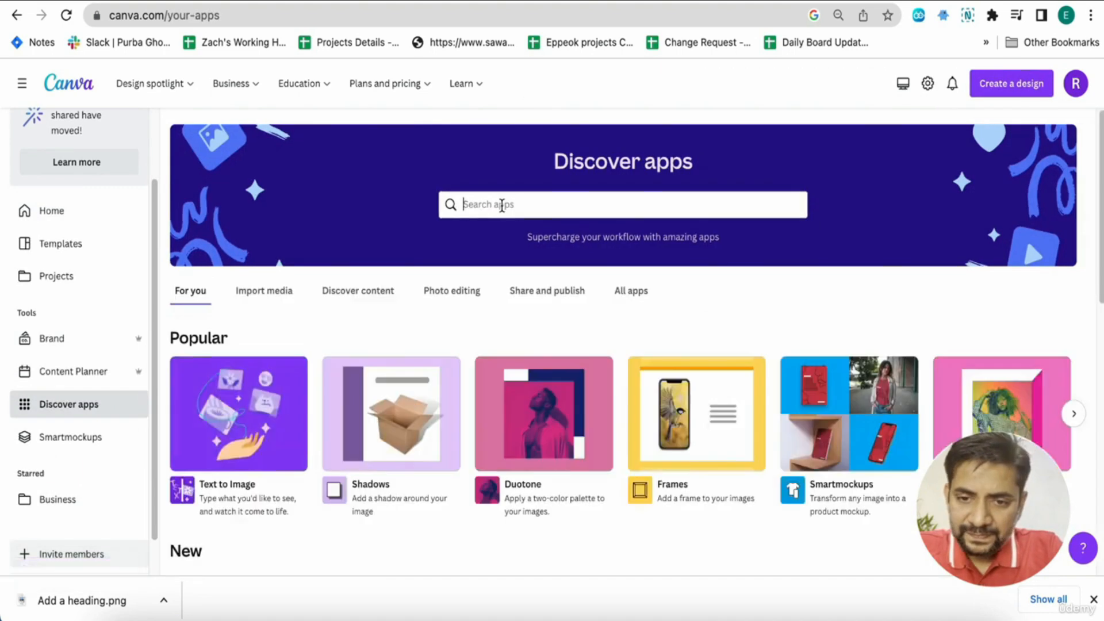
{"action": "left_click", "coordinate": [506, 204]}
{"action": "type", "text": "SMART"}
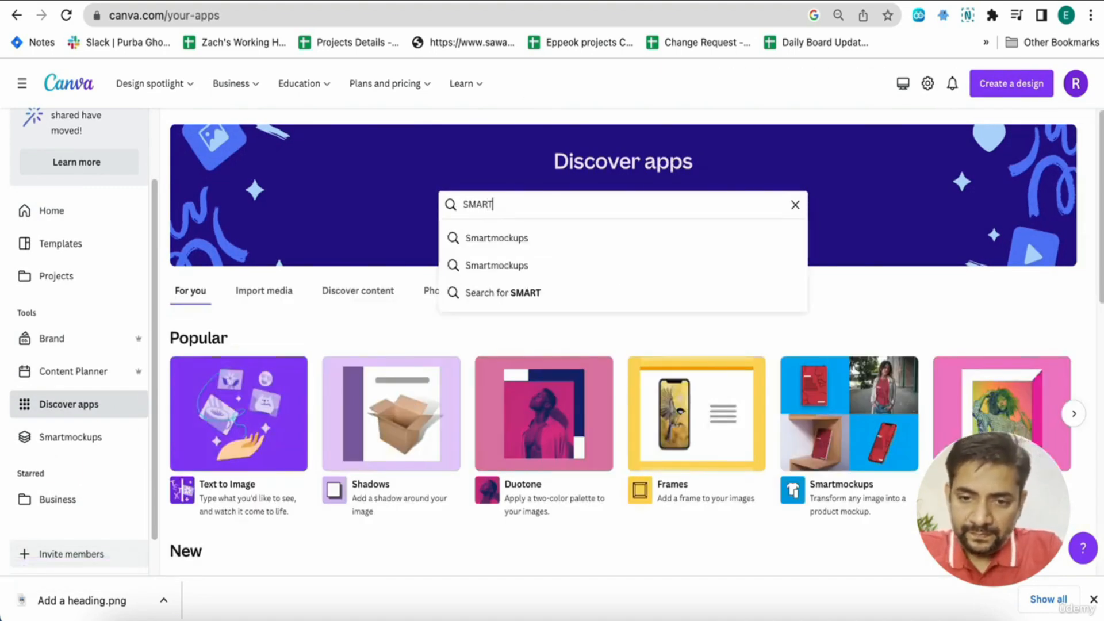
{"action": "type", "text": "MOCKUP"}
{"action": "key", "text": "Return"}
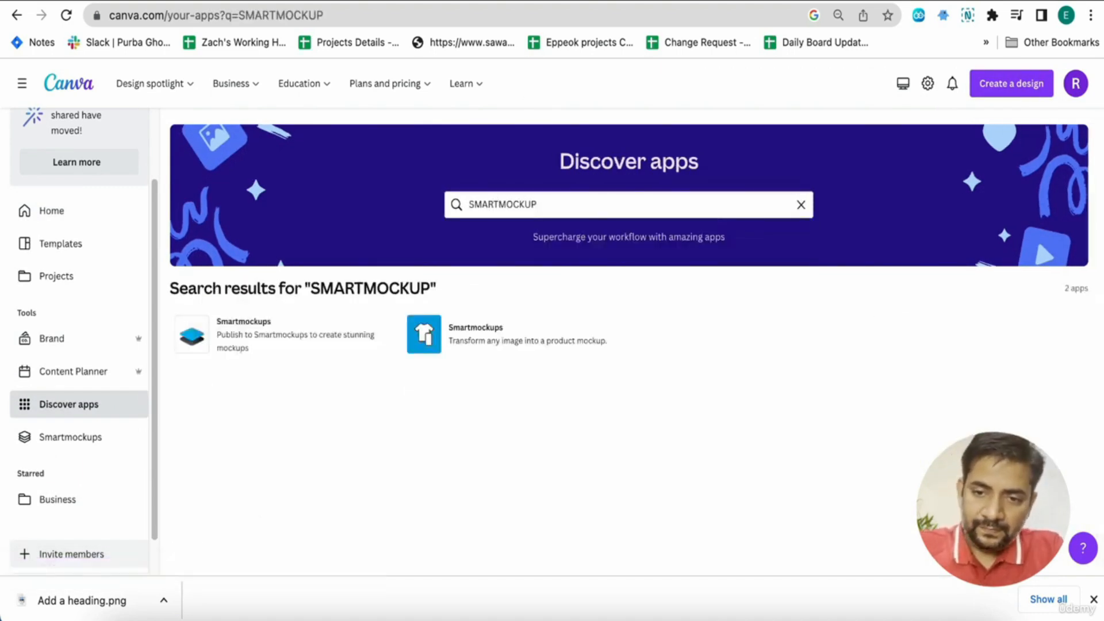
- Examine the details of the Smartmockups publishing app and check its Your projects and Shared with you folders for use in an existing design
{"action": "left_click", "coordinate": [303, 323]}
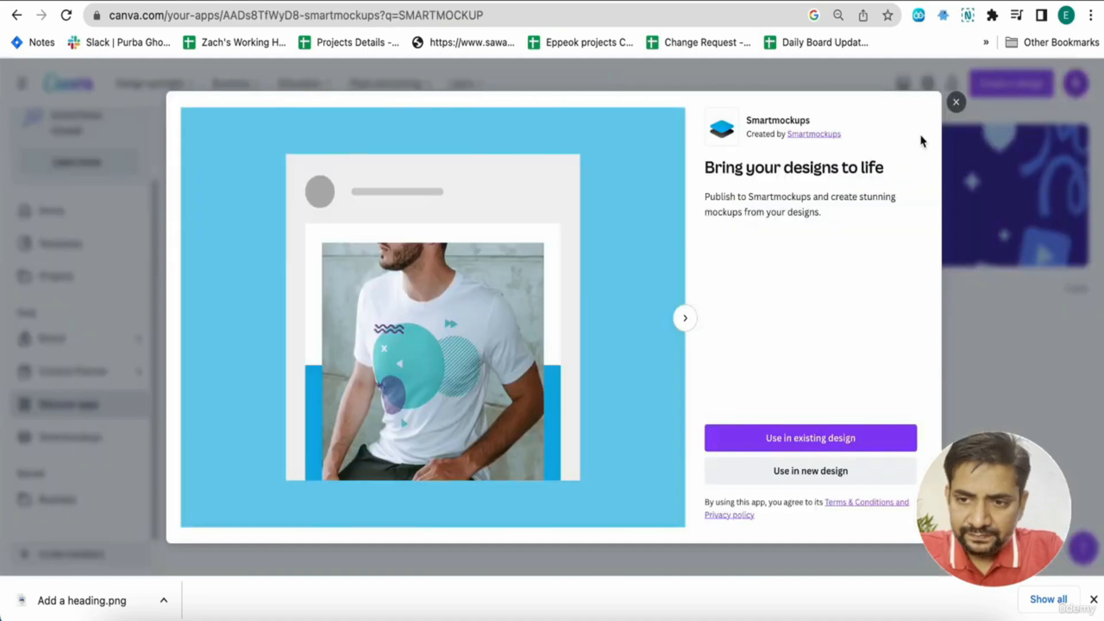
{"action": "left_click", "coordinate": [956, 104]}
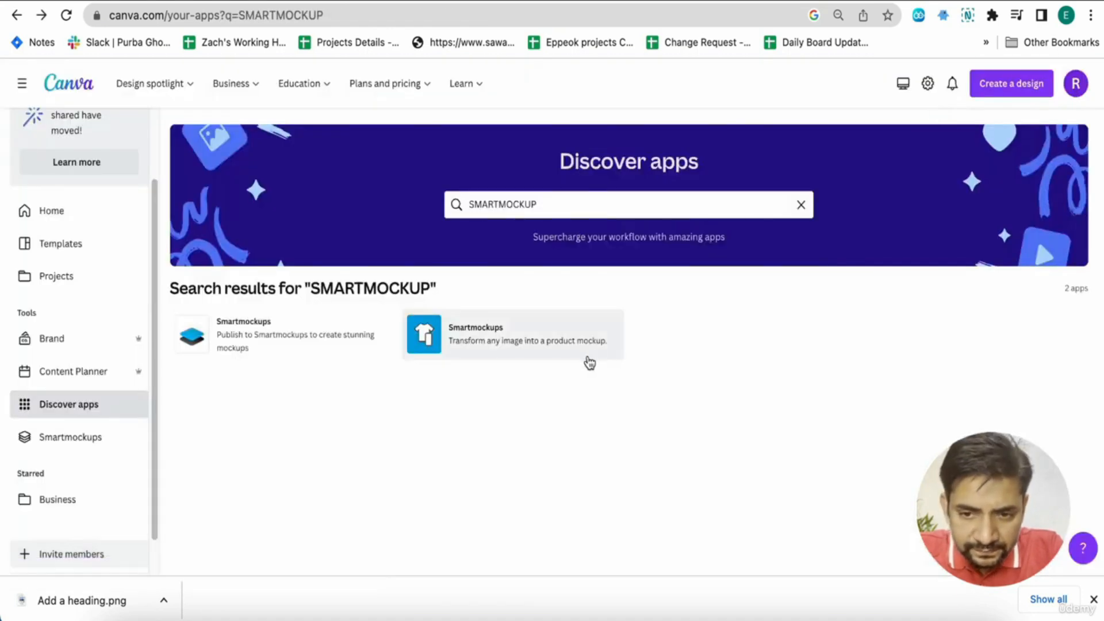
{"action": "left_click", "coordinate": [283, 337]}
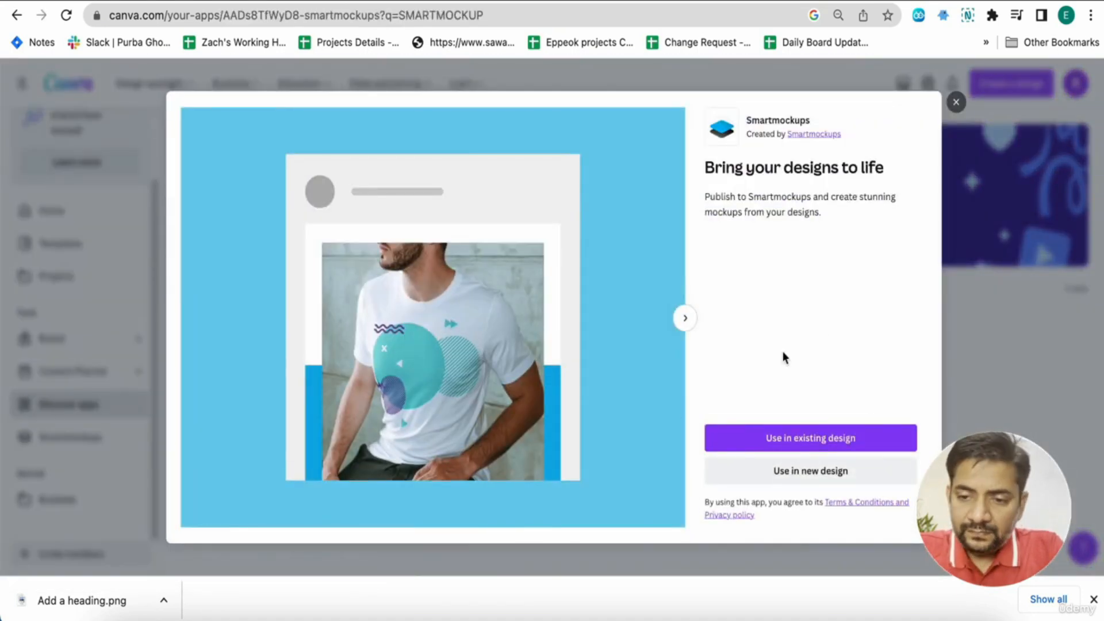
{"action": "left_click", "coordinate": [782, 441]}
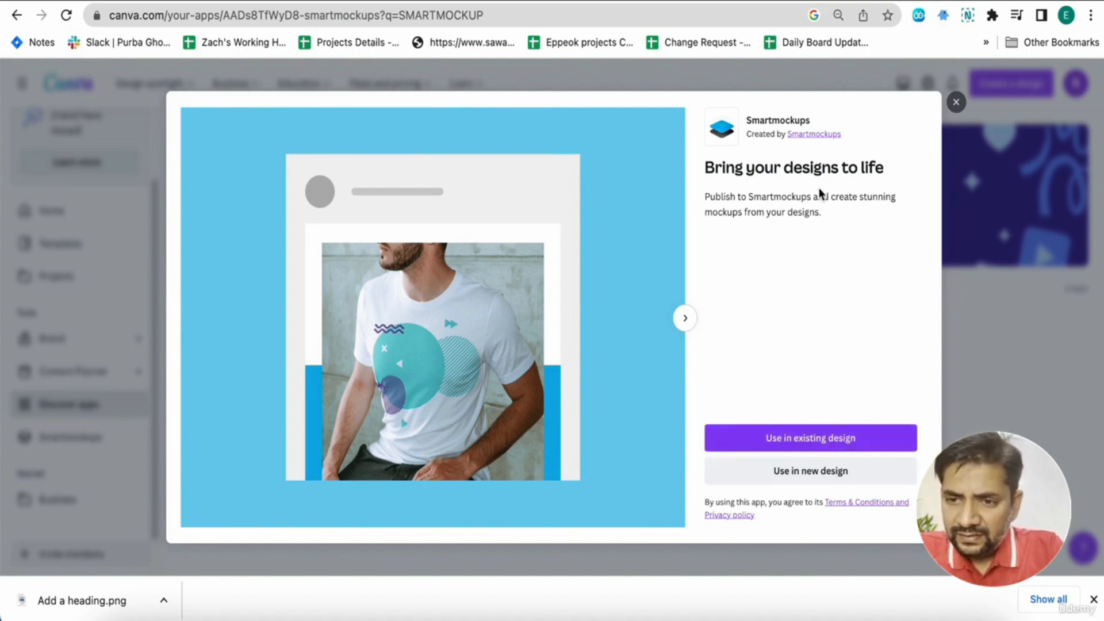
{"action": "left_click", "coordinate": [752, 429]}
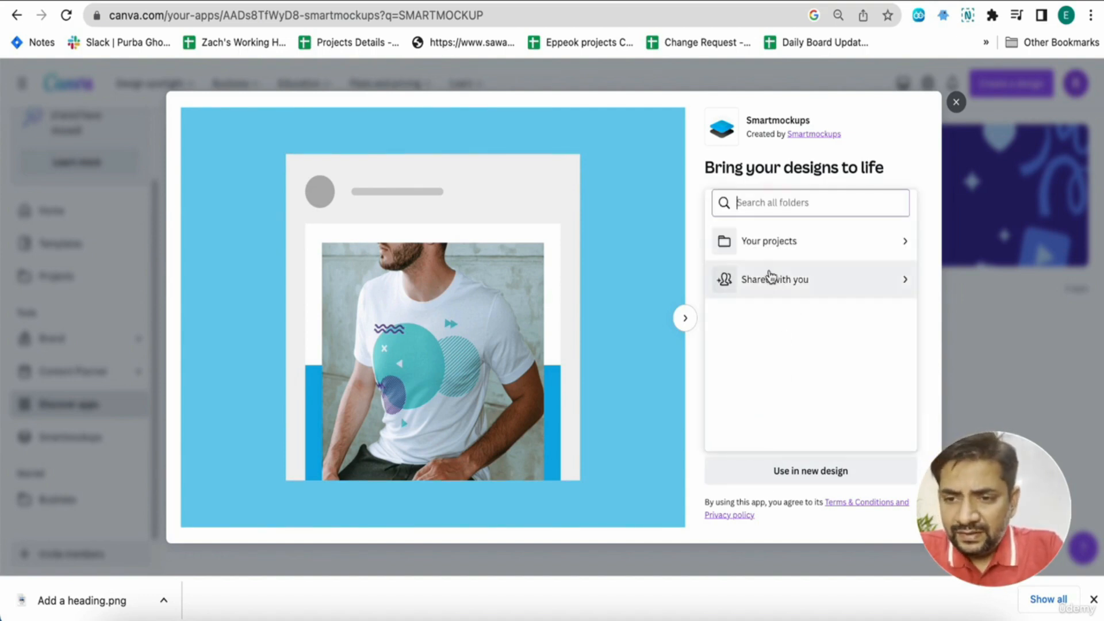
{"action": "left_click", "coordinate": [769, 244]}
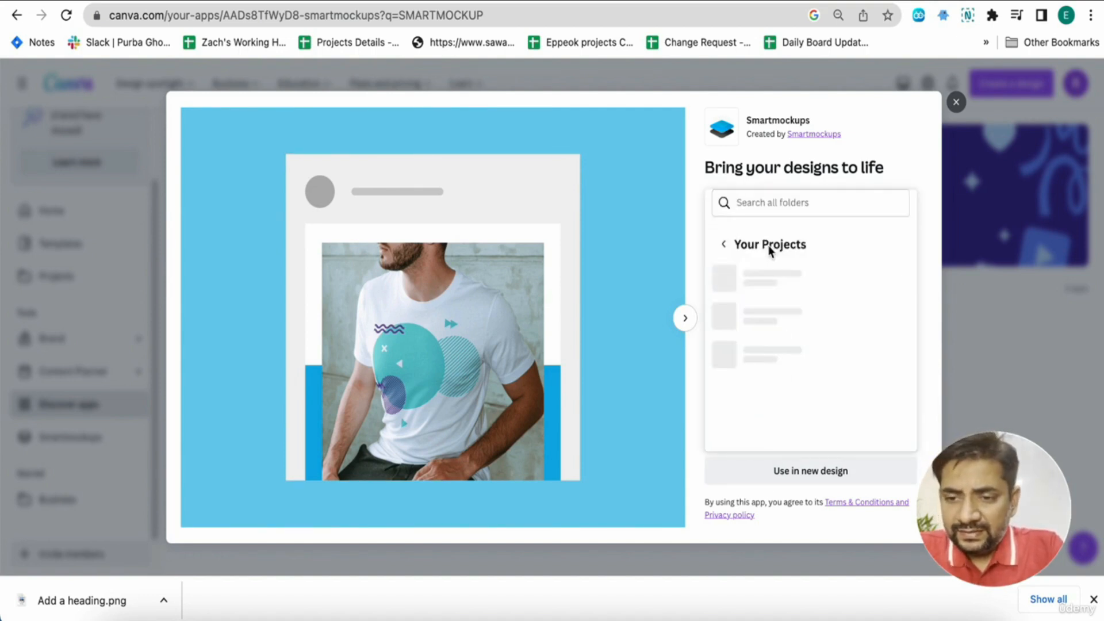
{"action": "left_click", "coordinate": [725, 244]}
{"action": "left_click", "coordinate": [741, 279]}
{"action": "left_click", "coordinate": [721, 245]}
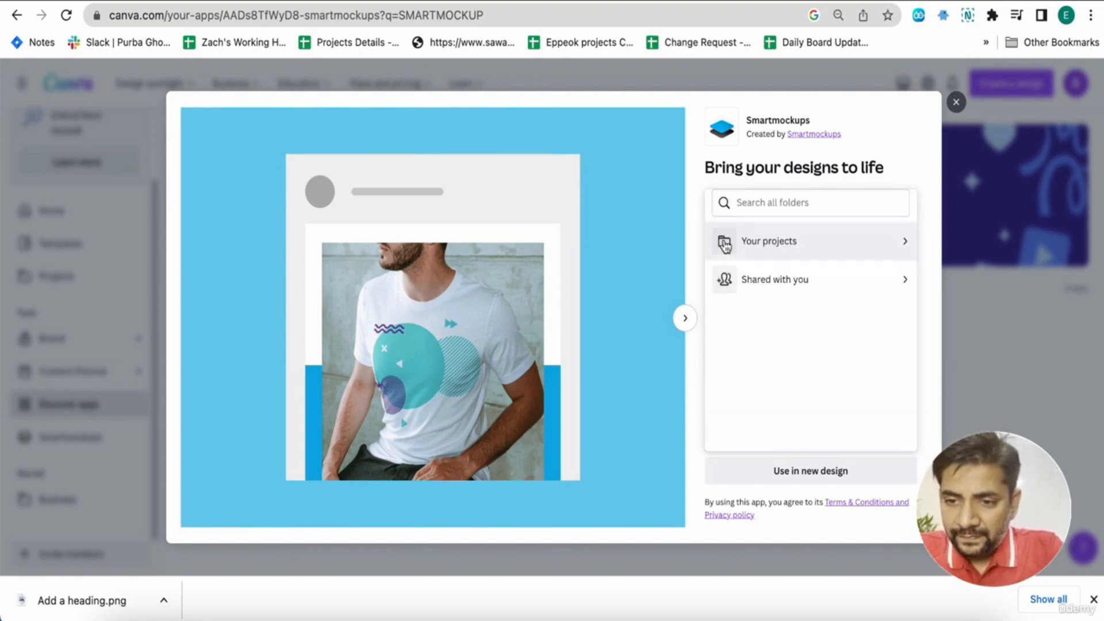
{"action": "left_click", "coordinate": [725, 243]}
{"action": "left_click", "coordinate": [957, 102]}
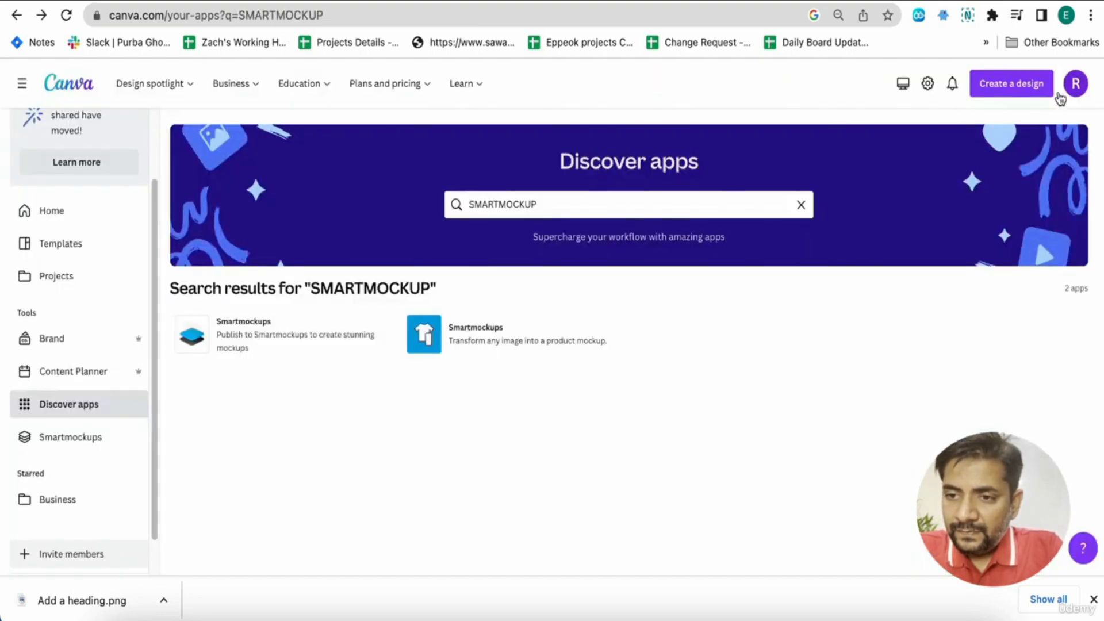
- Create a new blank Presentation (16:9) design from Canva's templates page
{"action": "left_click", "coordinate": [996, 87]}
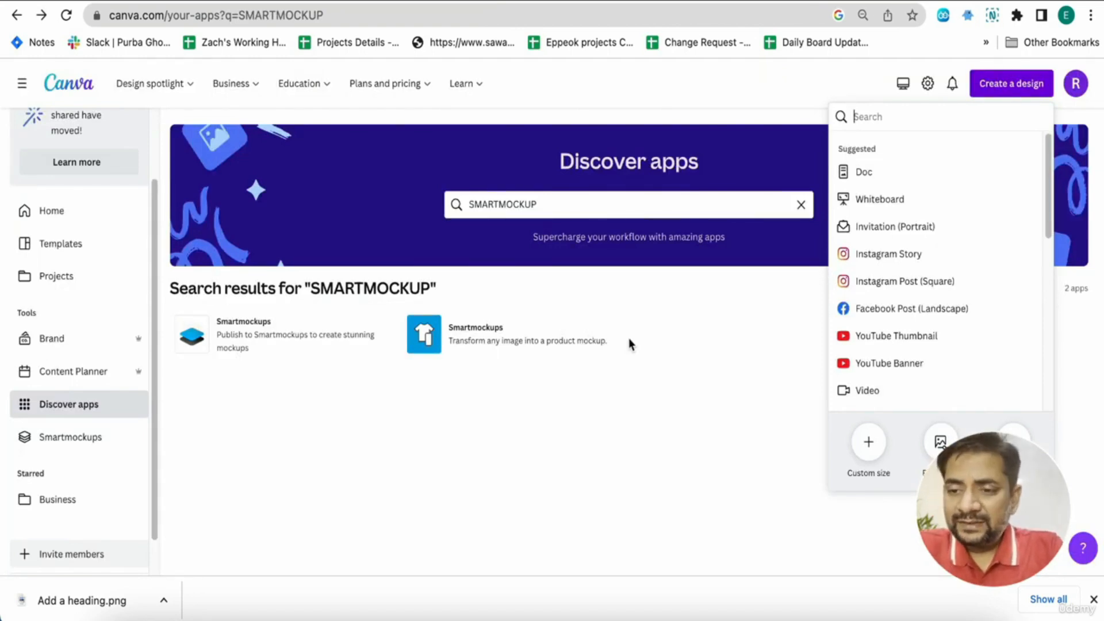
{"action": "left_click", "coordinate": [453, 476]}
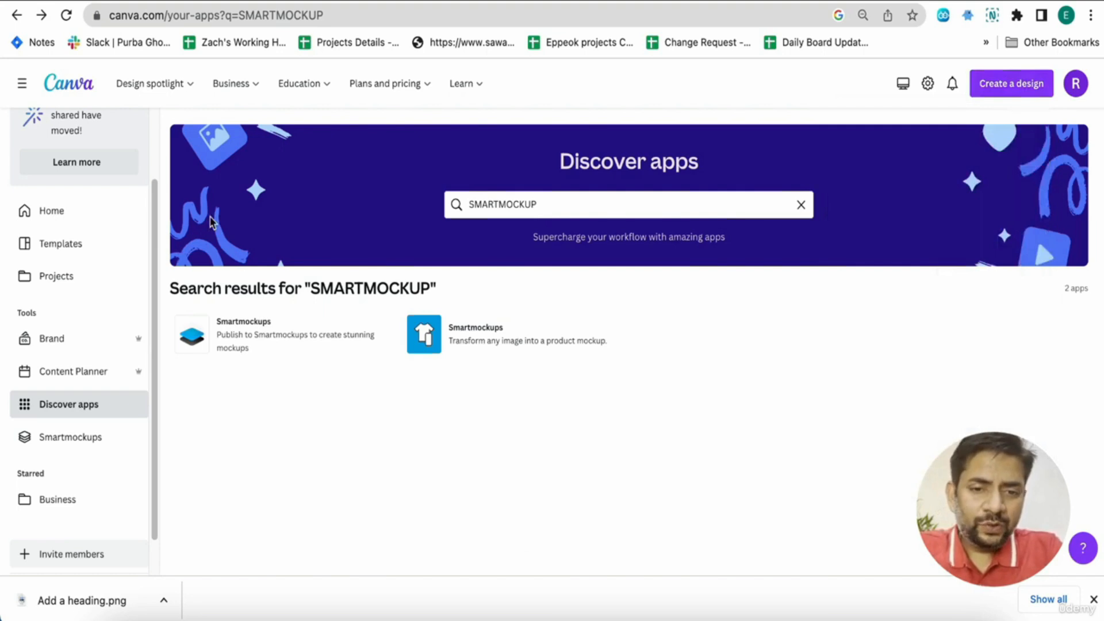
{"action": "scroll", "coordinate": [63, 309], "scroll_direction": "up", "scroll_amount": 2}
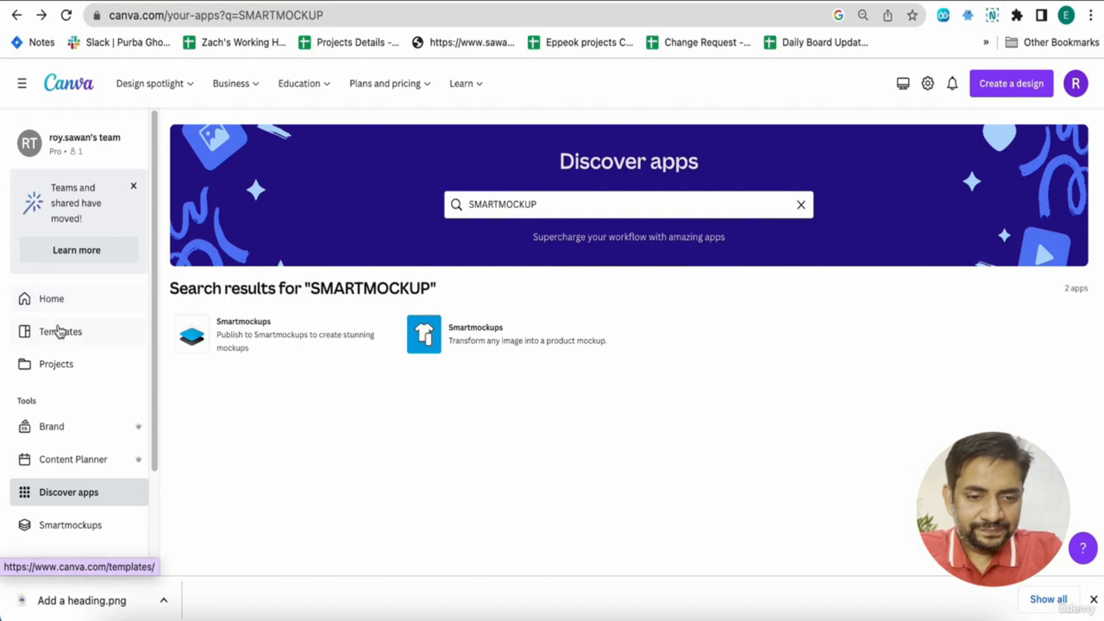
{"action": "left_click", "coordinate": [57, 332]}
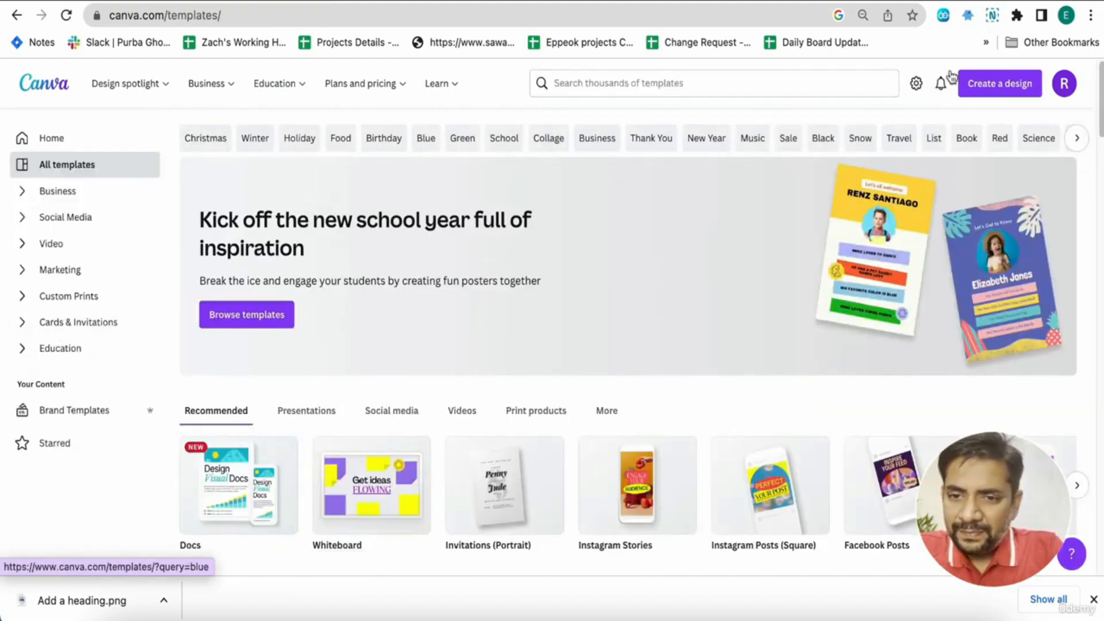
{"action": "left_click", "coordinate": [992, 81]}
{"action": "scroll", "coordinate": [926, 174], "scroll_direction": "down", "scroll_amount": 1}
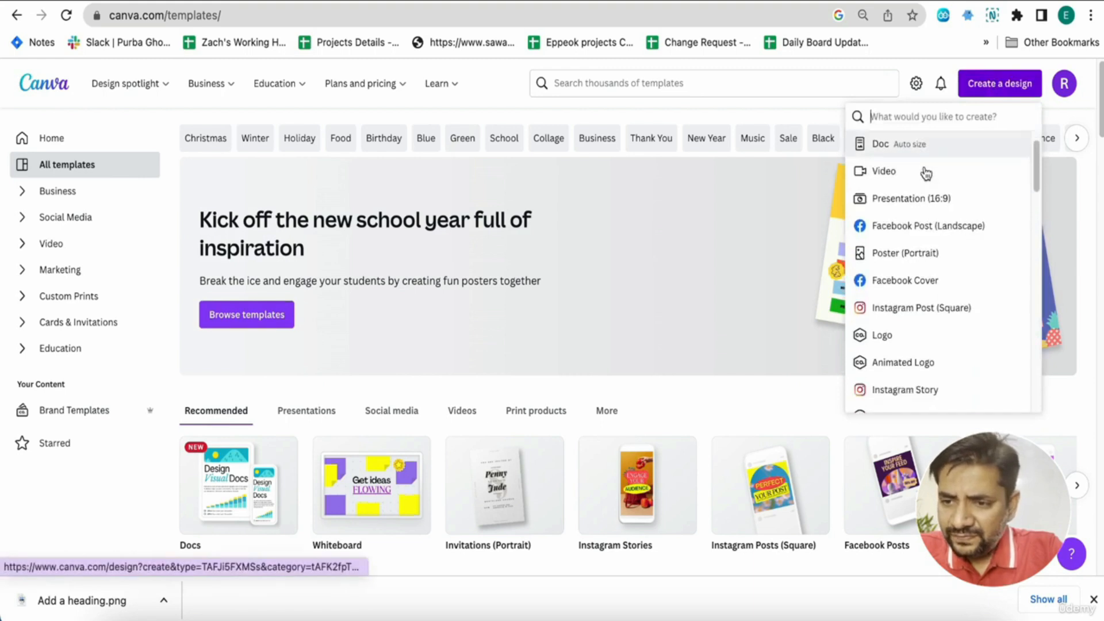
{"action": "left_click", "coordinate": [912, 196]}
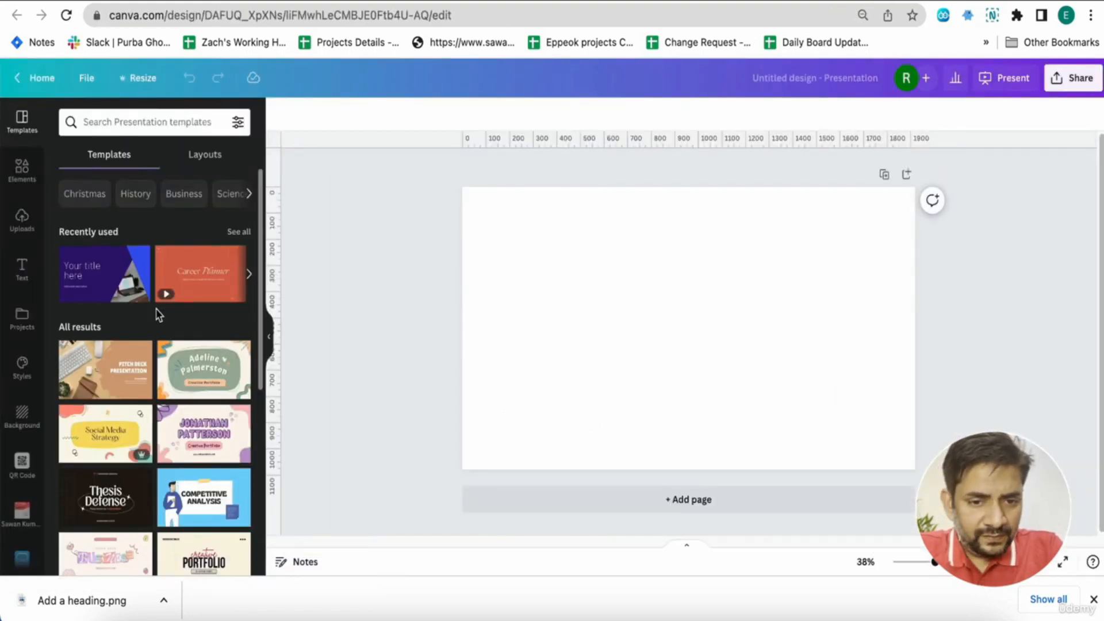
- Apply all 17 pages of the Black Green Doodle Sunday Worship Service Events Presentation template to the blank design
{"action": "scroll", "coordinate": [157, 314], "scroll_direction": "down", "scroll_amount": 5}
{"action": "scroll", "coordinate": [157, 315], "scroll_direction": "down", "scroll_amount": 10}
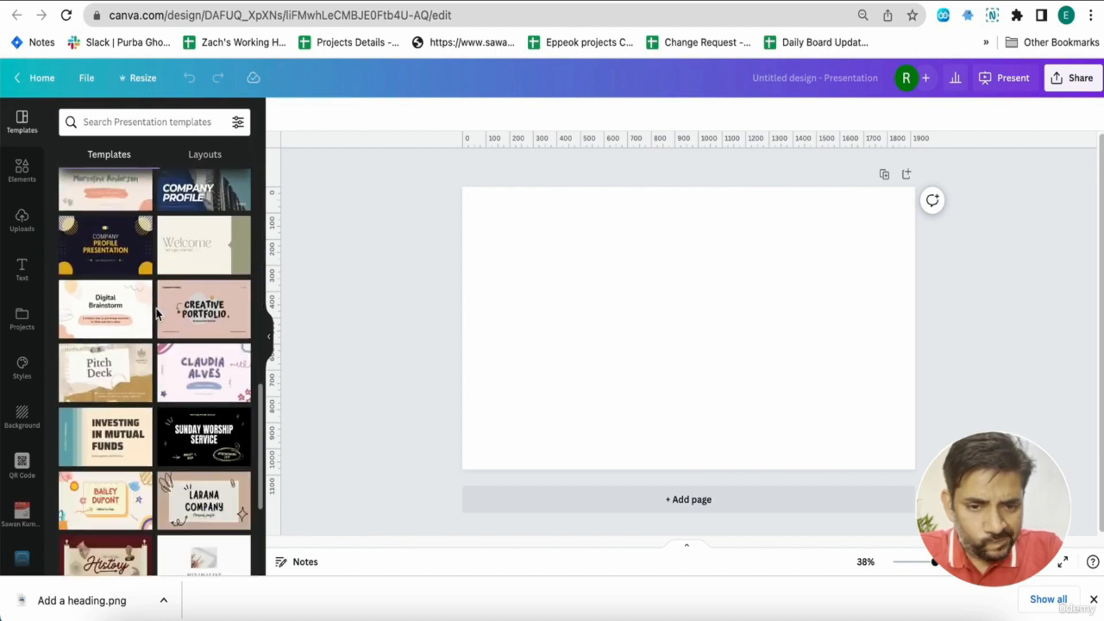
{"action": "scroll", "coordinate": [157, 314], "scroll_direction": "down", "scroll_amount": 1}
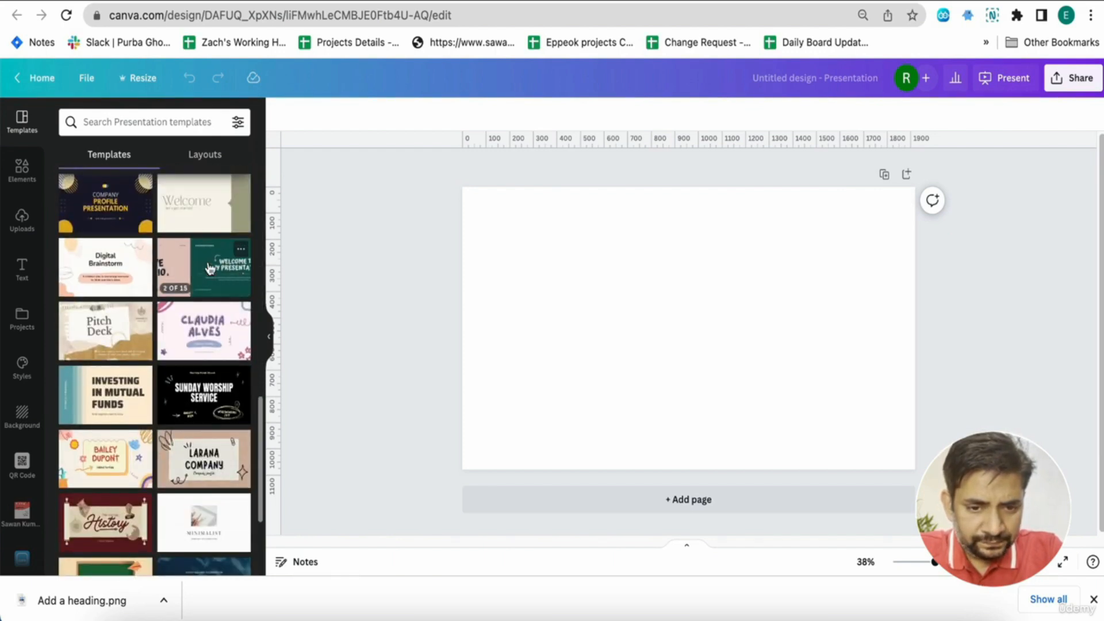
{"action": "left_click", "coordinate": [184, 397]}
{"action": "left_click", "coordinate": [168, 202]}
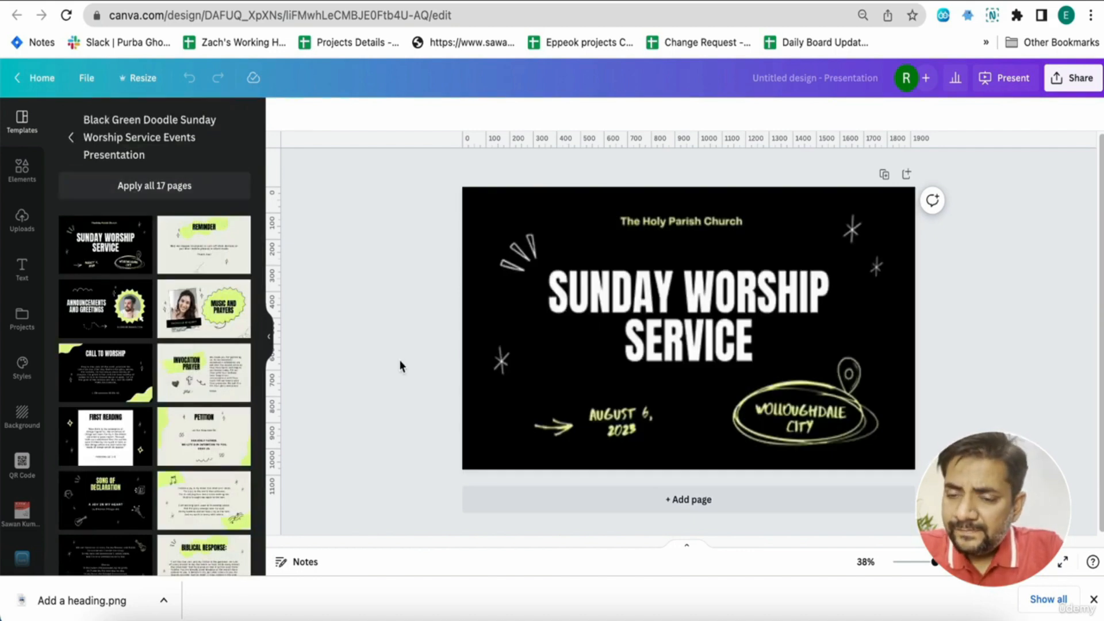
- Search all sharing options of the presentation for SMART and open the Smartmockups publishing option
{"action": "scroll", "coordinate": [447, 394], "scroll_direction": "down", "scroll_amount": 20}
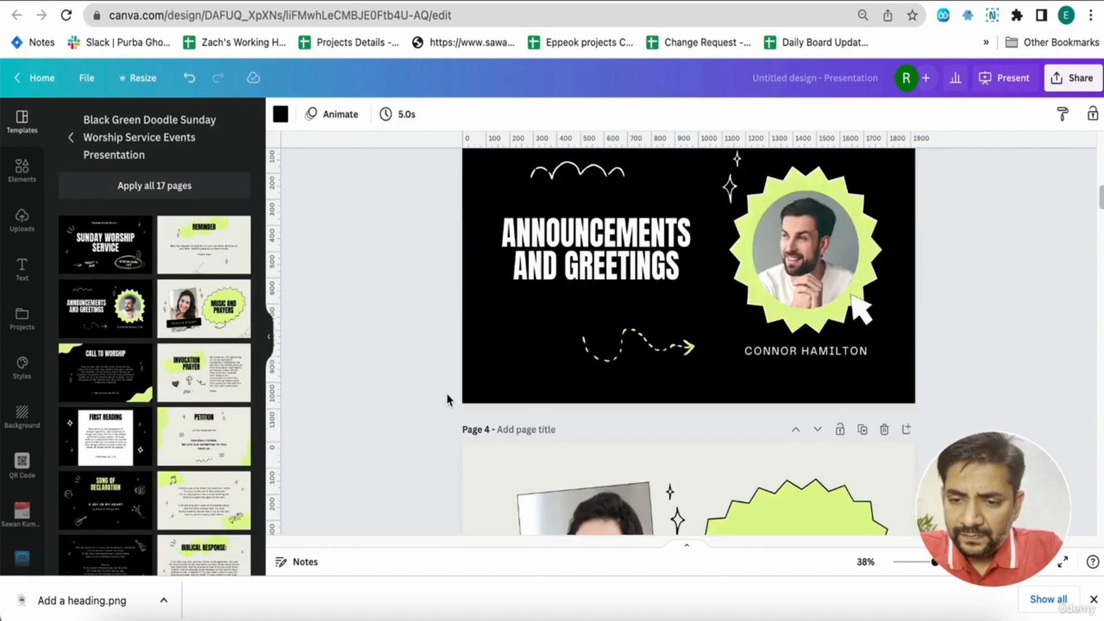
{"action": "scroll", "coordinate": [447, 394], "scroll_direction": "up", "scroll_amount": 15}
{"action": "scroll", "coordinate": [447, 393], "scroll_direction": "up", "scroll_amount": 10}
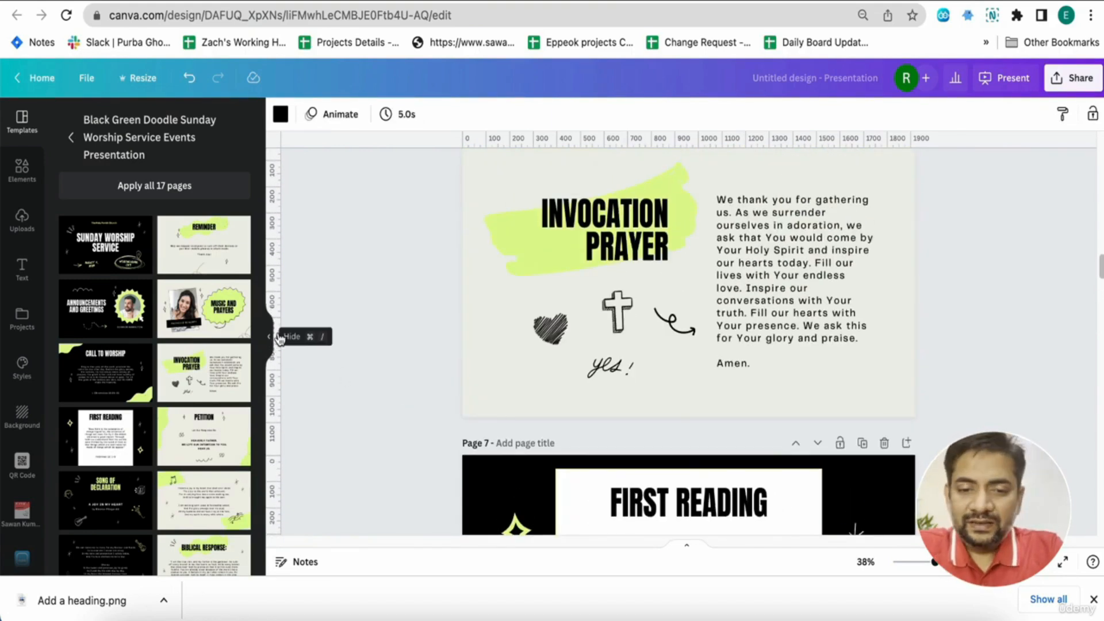
{"action": "scroll", "coordinate": [992, 288], "scroll_direction": "up", "scroll_amount": 2}
{"action": "scroll", "coordinate": [995, 264], "scroll_direction": "up", "scroll_amount": 15}
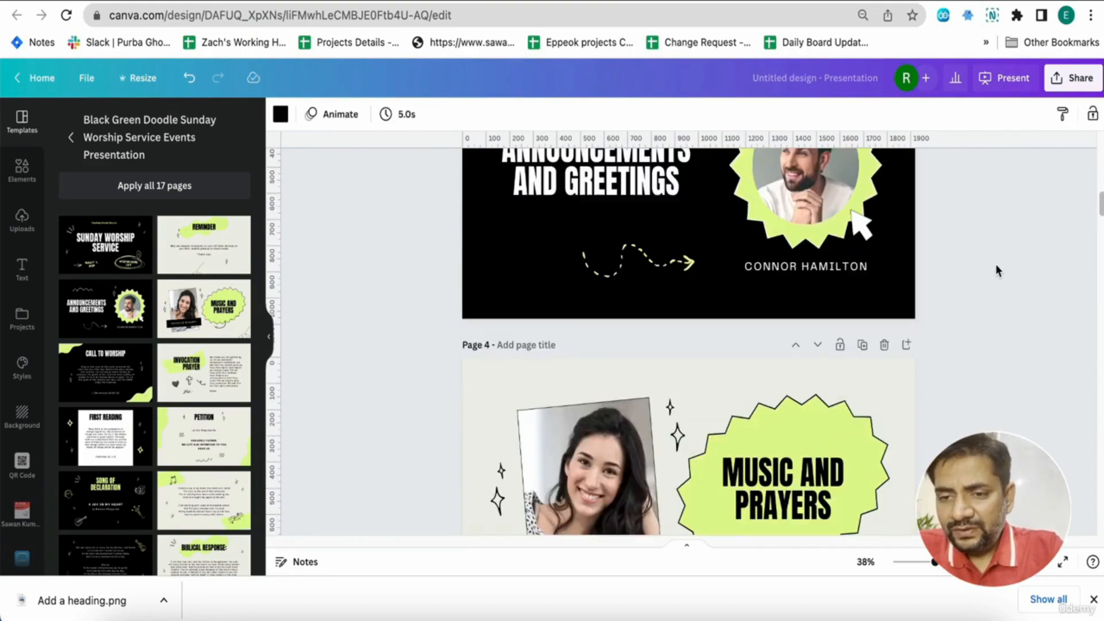
{"action": "left_click", "coordinate": [1072, 77]}
{"action": "scroll", "coordinate": [934, 371], "scroll_direction": "down", "scroll_amount": 1}
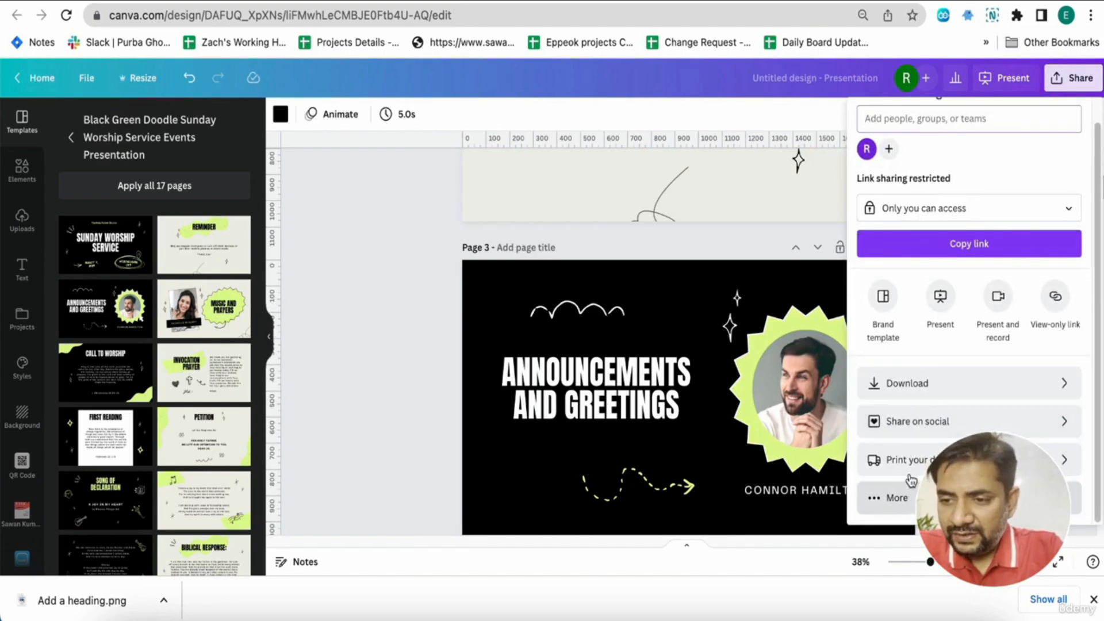
{"action": "left_click", "coordinate": [885, 502]}
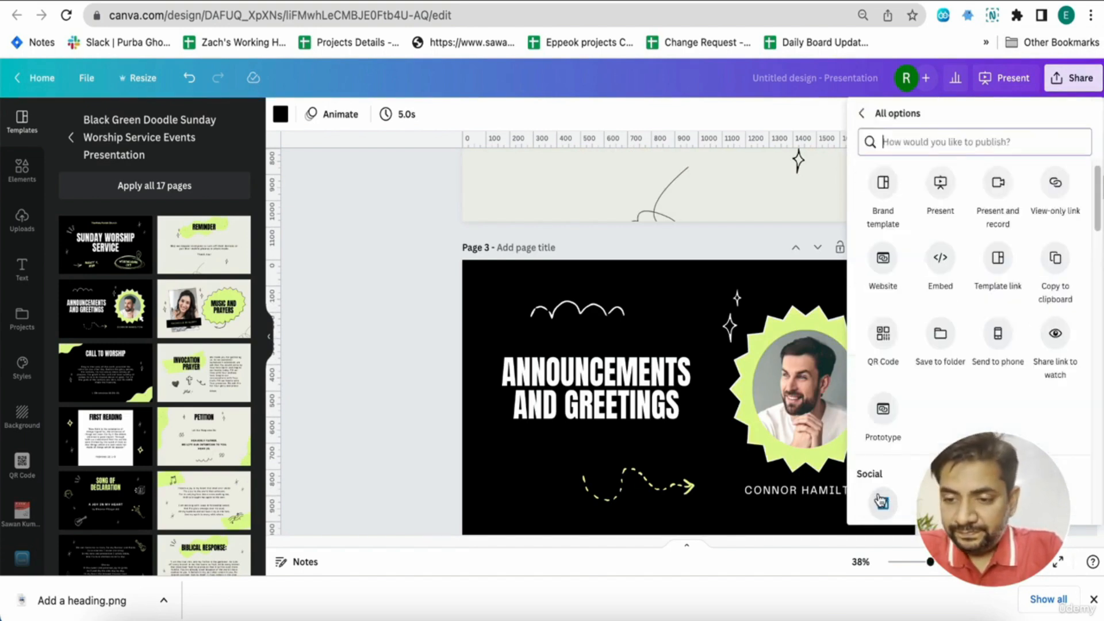
{"action": "scroll", "coordinate": [970, 341], "scroll_direction": "down", "scroll_amount": 5}
{"action": "scroll", "coordinate": [969, 341], "scroll_direction": "down", "scroll_amount": 5}
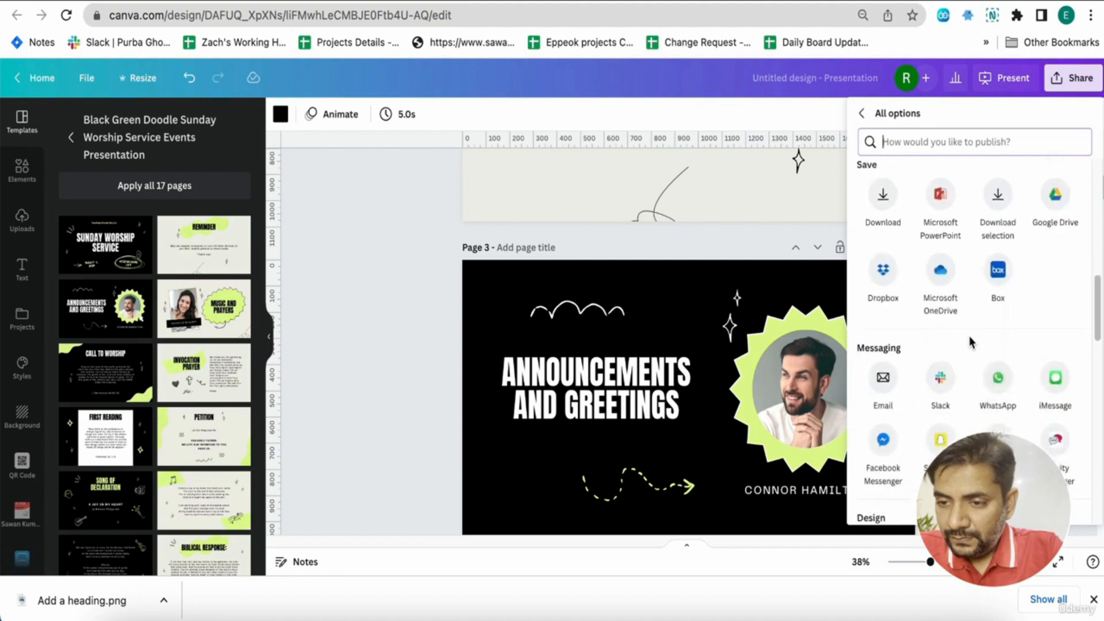
{"action": "scroll", "coordinate": [988, 336], "scroll_direction": "down", "scroll_amount": 1}
{"action": "type", "text": "SMART"}
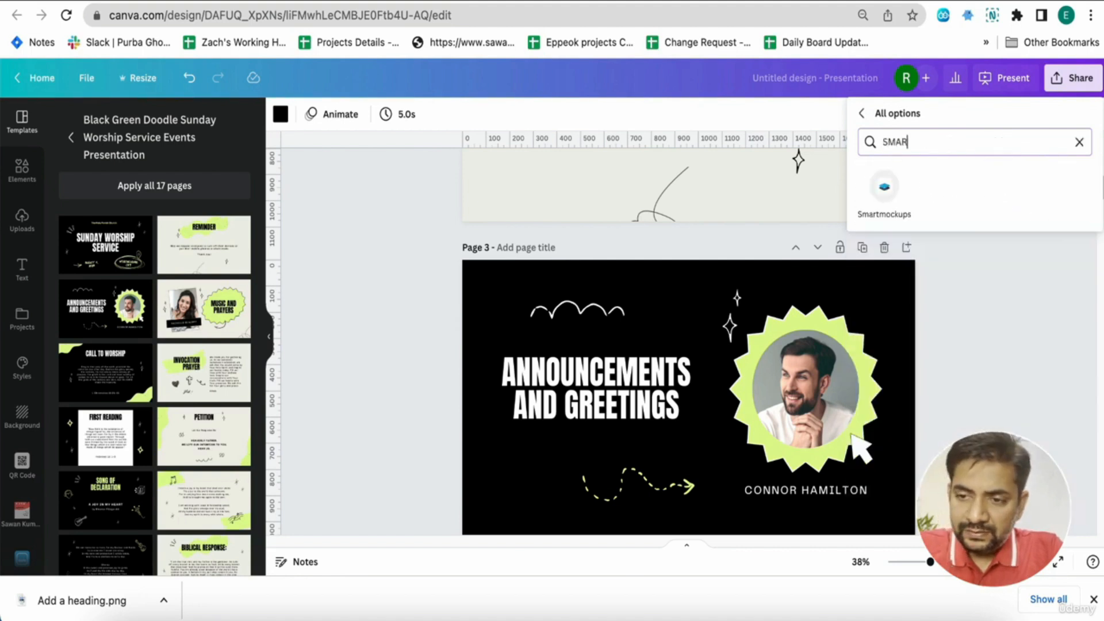
{"action": "left_click", "coordinate": [886, 194]}
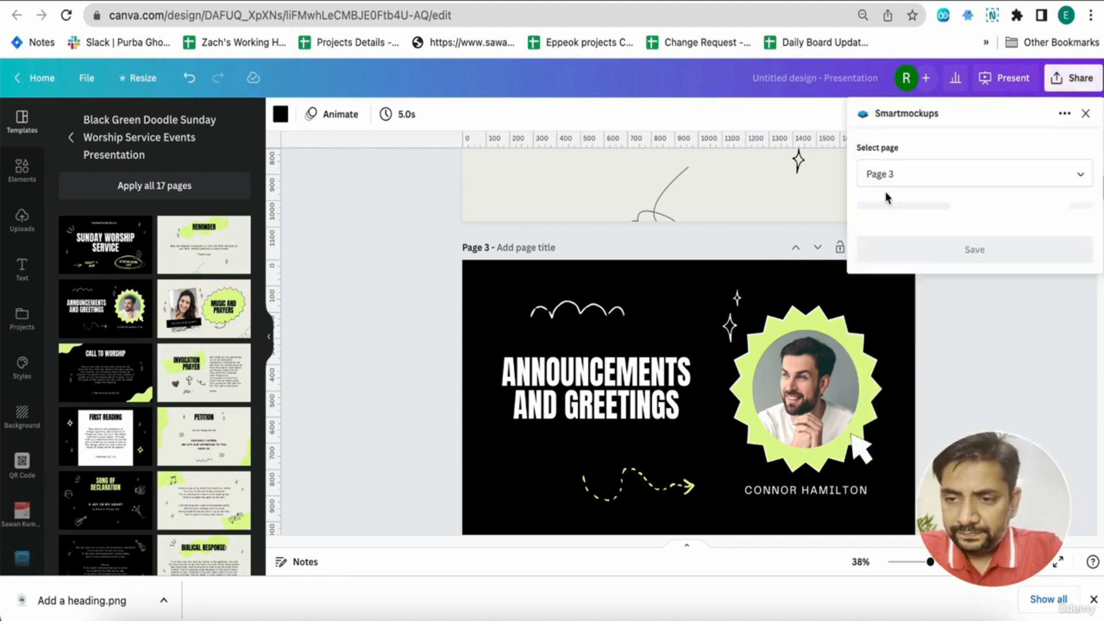
- Choose Page 2 as the page to publish and save it to Smartmockups
{"action": "left_click", "coordinate": [890, 187]}
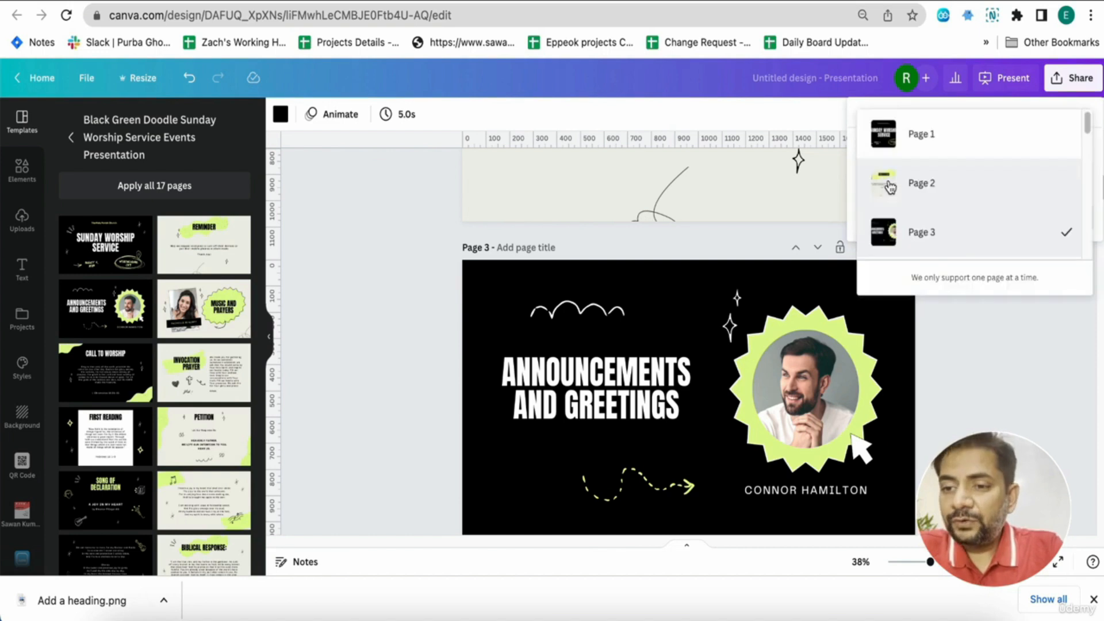
{"action": "left_click", "coordinate": [927, 183]}
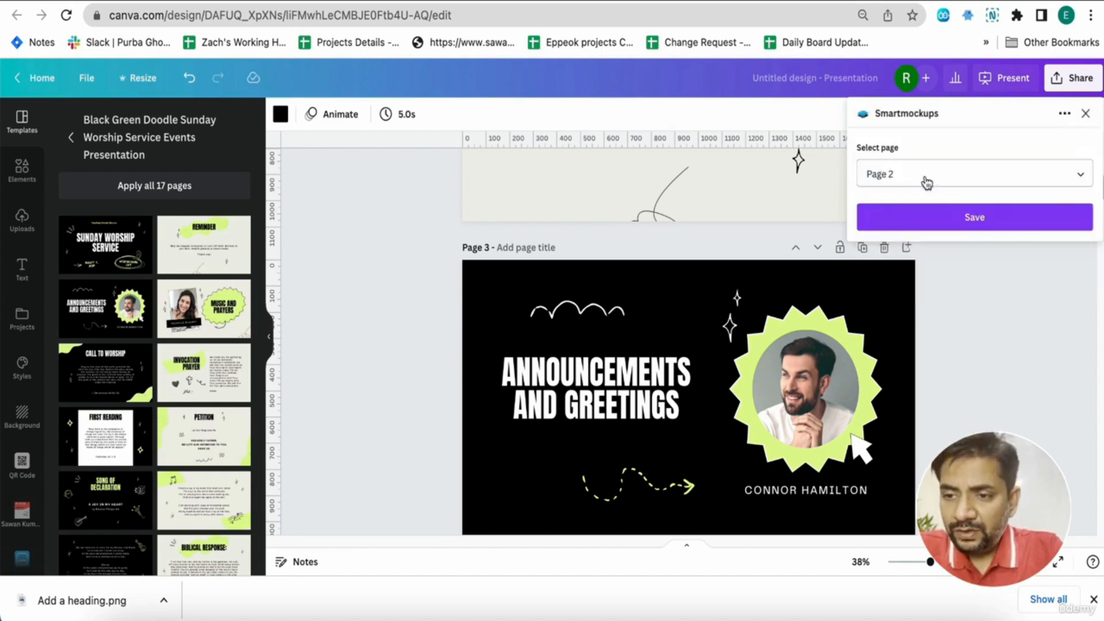
{"action": "left_click", "coordinate": [930, 229]}
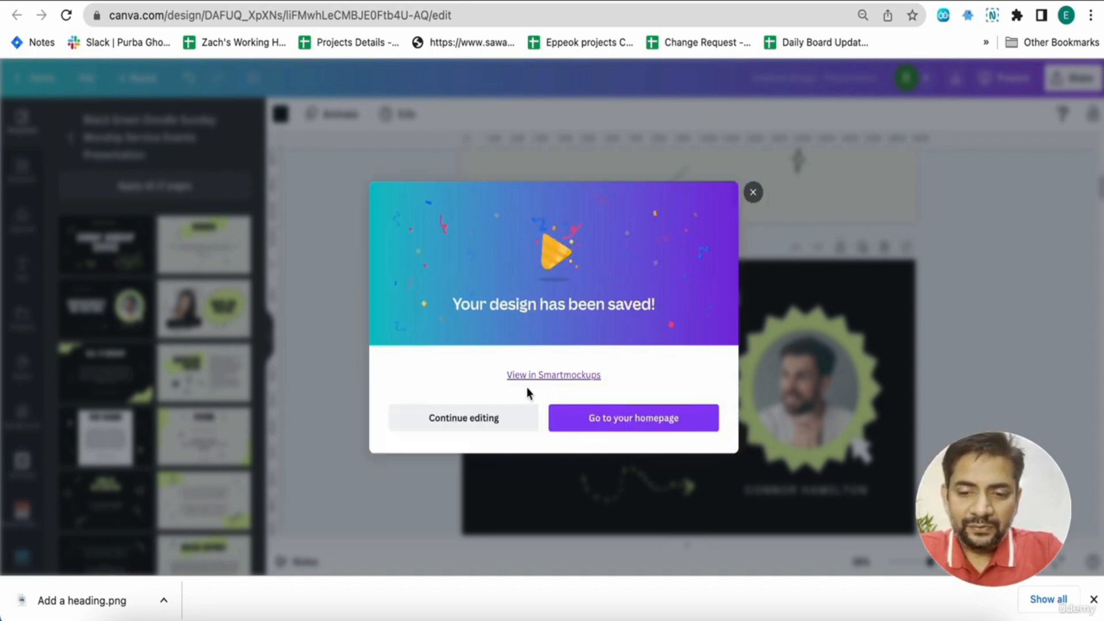
- Return to the presentation, search all sharing options for SMAR, and save Page 3 to Smartmockups
{"action": "left_click", "coordinate": [496, 419]}
{"action": "left_click", "coordinate": [1078, 87]}
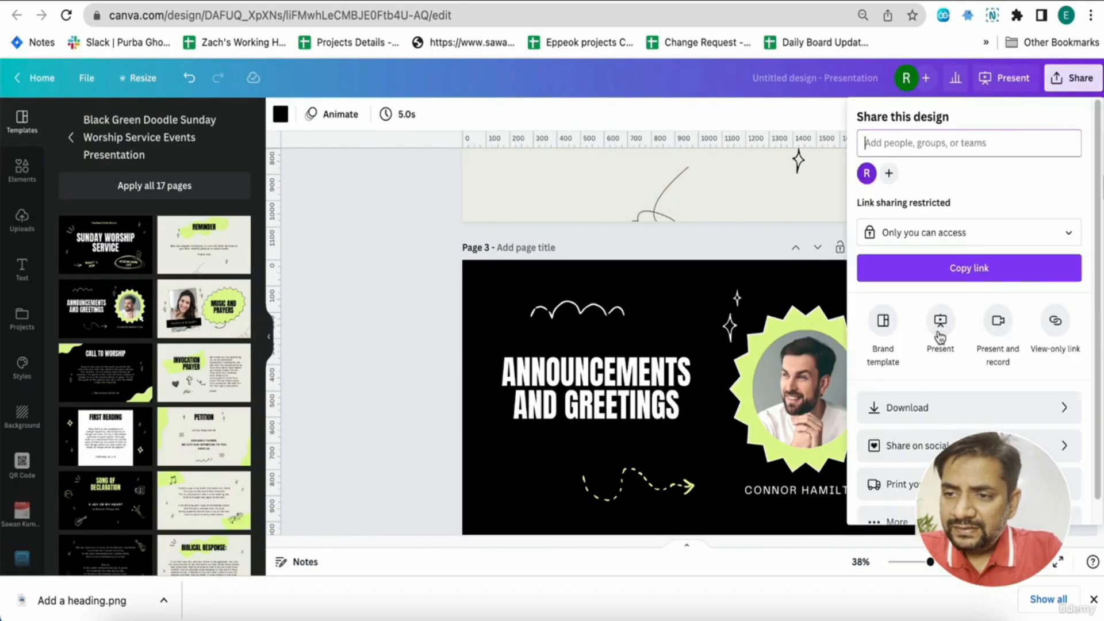
{"action": "scroll", "coordinate": [937, 345], "scroll_direction": "down", "scroll_amount": 1}
{"action": "left_click", "coordinate": [896, 500]}
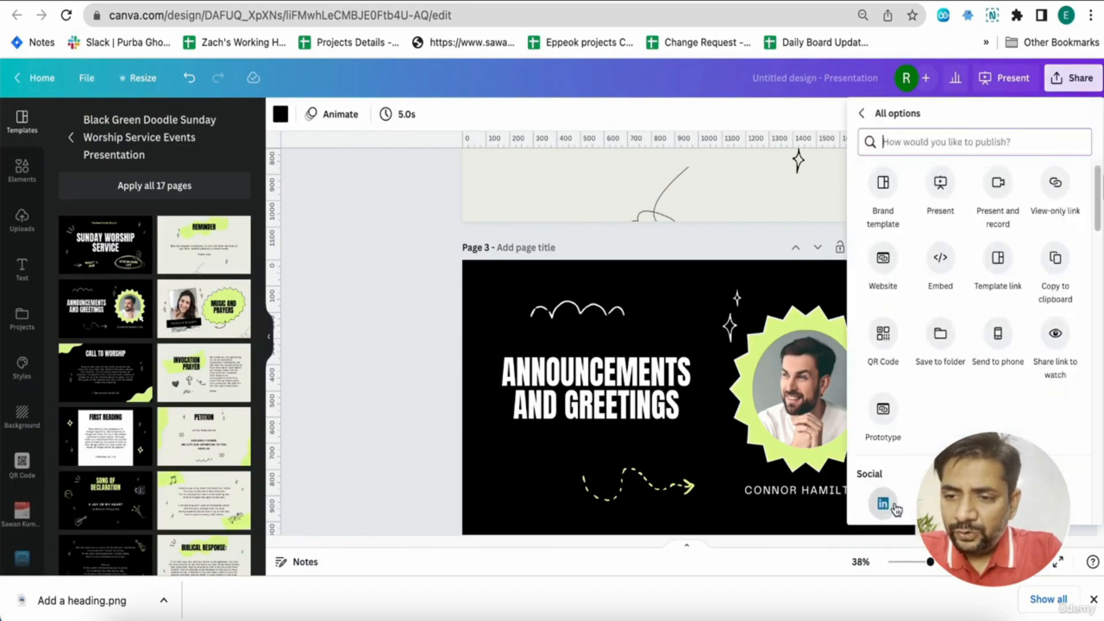
{"action": "type", "text": "SMAR"}
{"action": "left_click", "coordinate": [886, 181]}
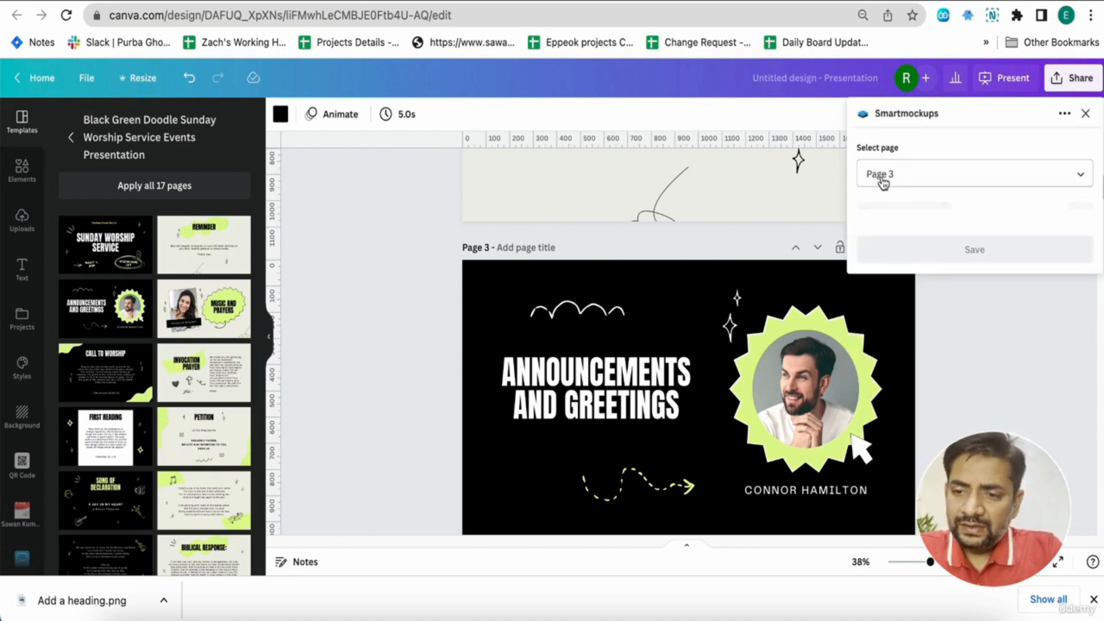
{"action": "left_click", "coordinate": [913, 217]}
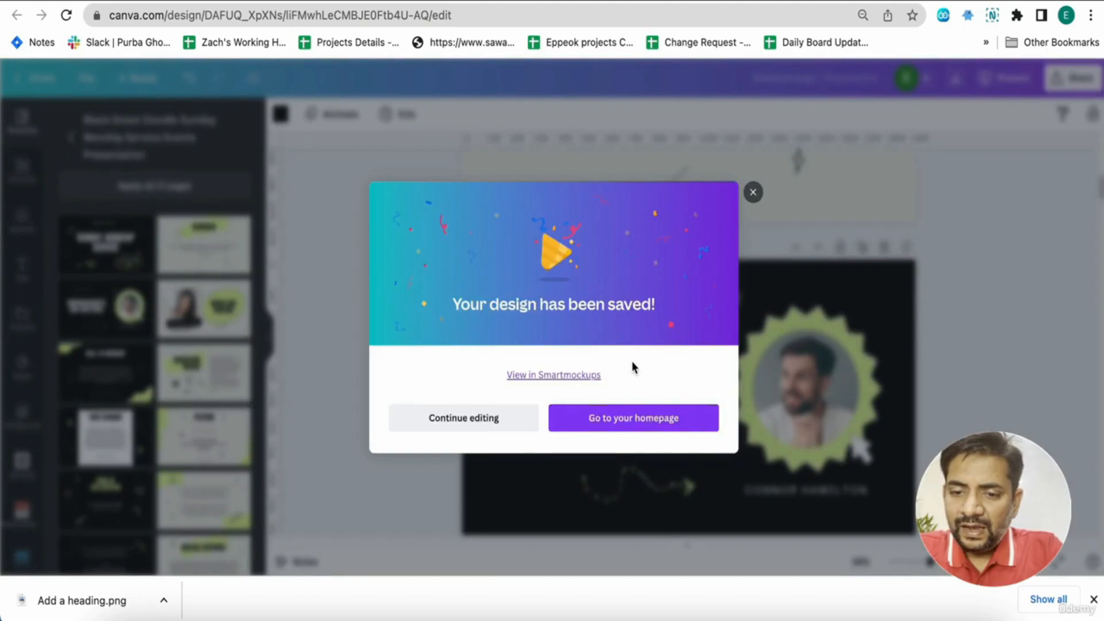
{"action": "left_click", "coordinate": [753, 193]}
- Go to Page 4, Music and Prayers, find Smartmockups among the sharing options with SMAR, and save the page there
{"action": "left_click", "coordinate": [1072, 78]}
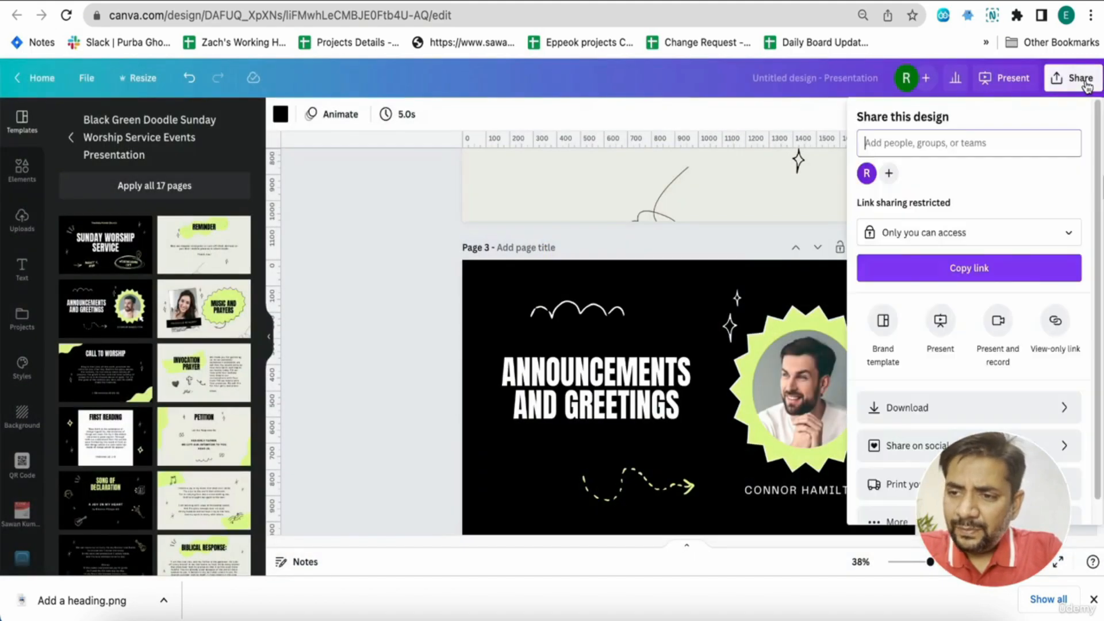
{"action": "left_click", "coordinate": [692, 243]}
{"action": "scroll", "coordinate": [691, 247], "scroll_direction": "down", "scroll_amount": 5}
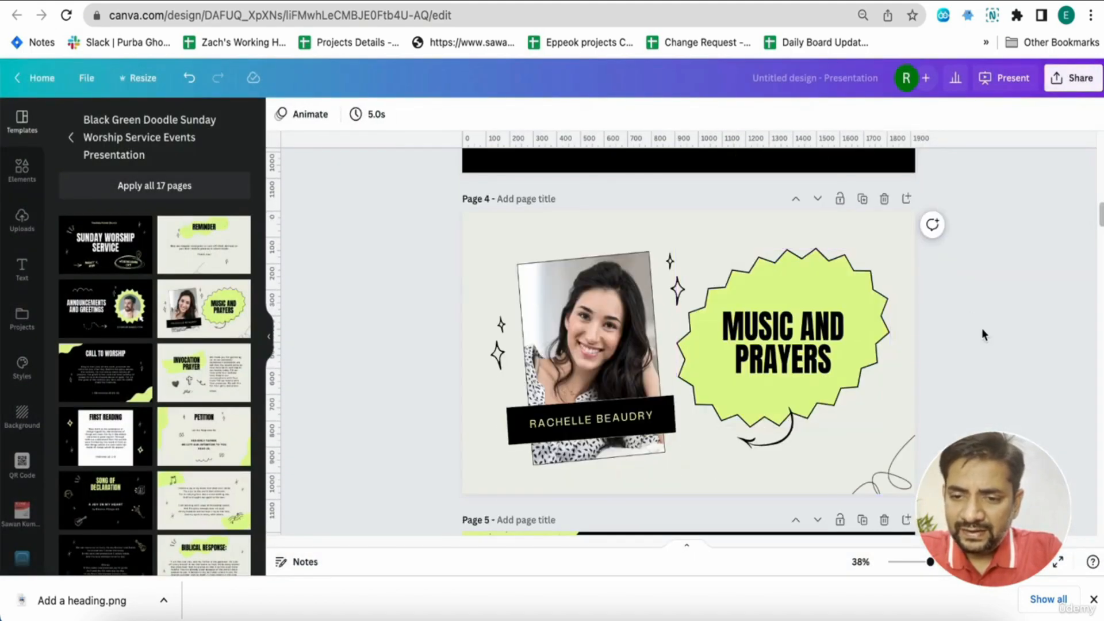
{"action": "scroll", "coordinate": [971, 333], "scroll_direction": "down", "scroll_amount": 3}
{"action": "scroll", "coordinate": [949, 328], "scroll_direction": "up", "scroll_amount": 4}
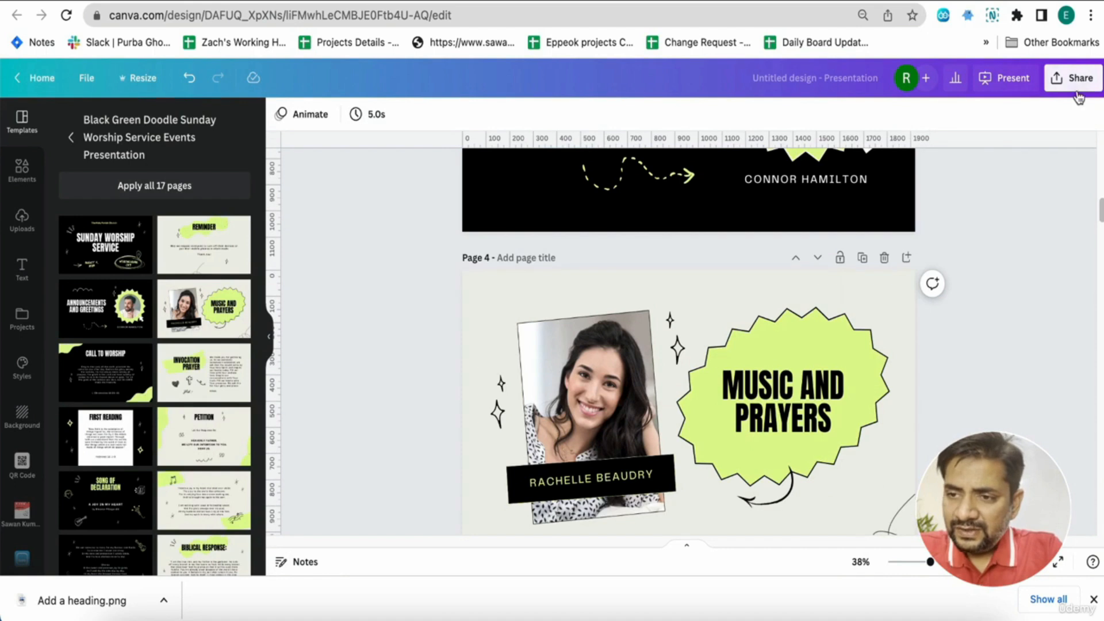
{"action": "left_click", "coordinate": [1073, 81]}
{"action": "scroll", "coordinate": [944, 411], "scroll_direction": "down", "scroll_amount": 1}
{"action": "left_click", "coordinate": [940, 379]}
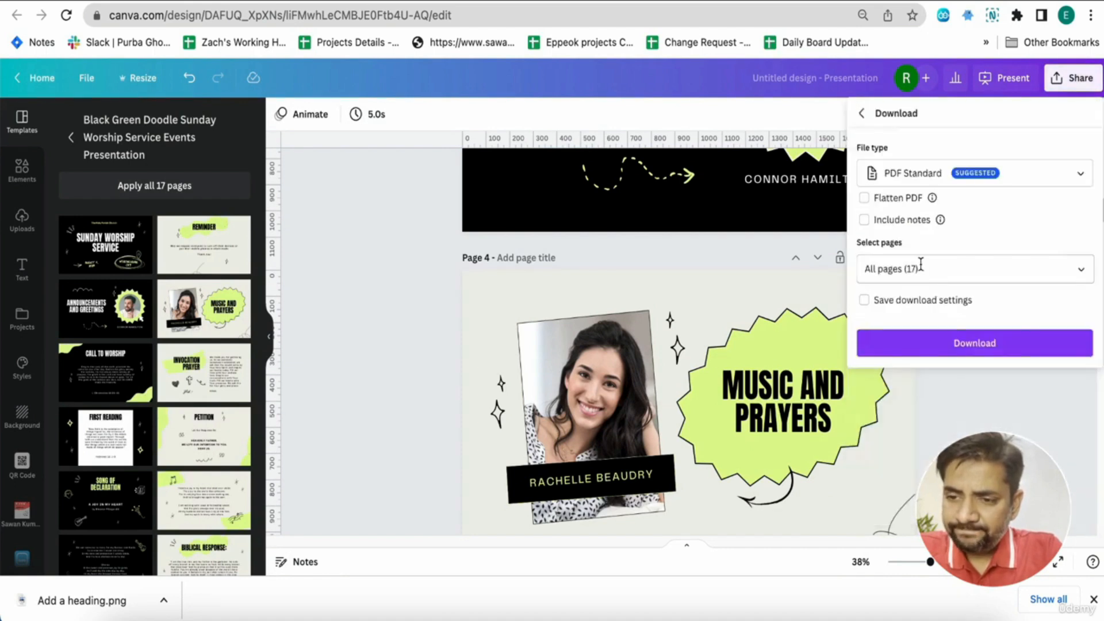
{"action": "left_click", "coordinate": [863, 113]}
{"action": "scroll", "coordinate": [894, 311], "scroll_direction": "down", "scroll_amount": 1}
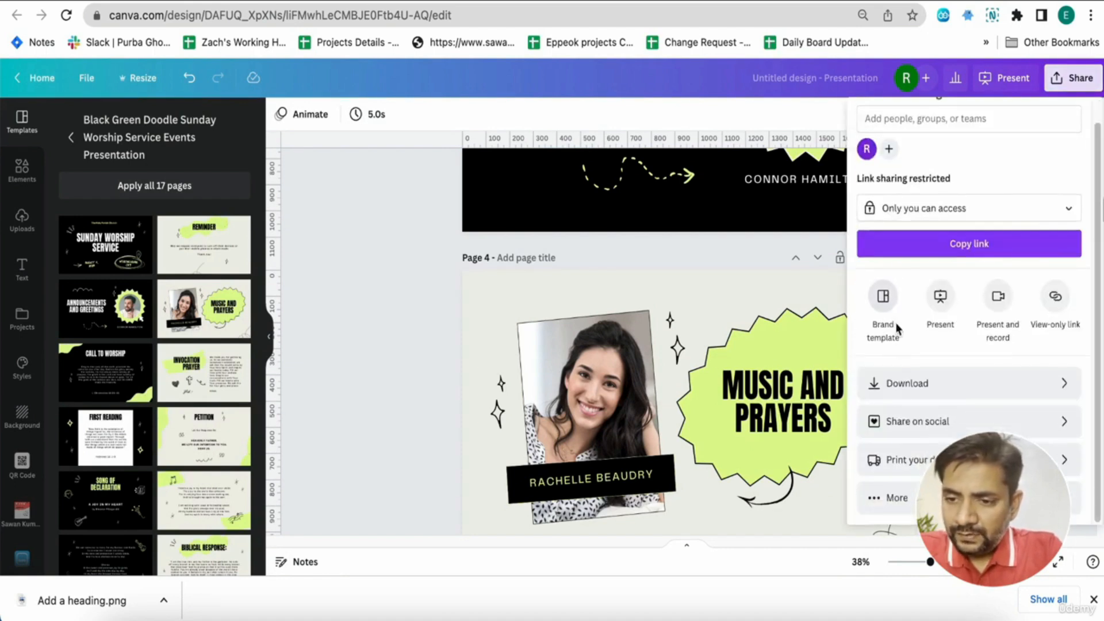
{"action": "left_click", "coordinate": [896, 492]}
{"action": "type", "text": "SMAR"}
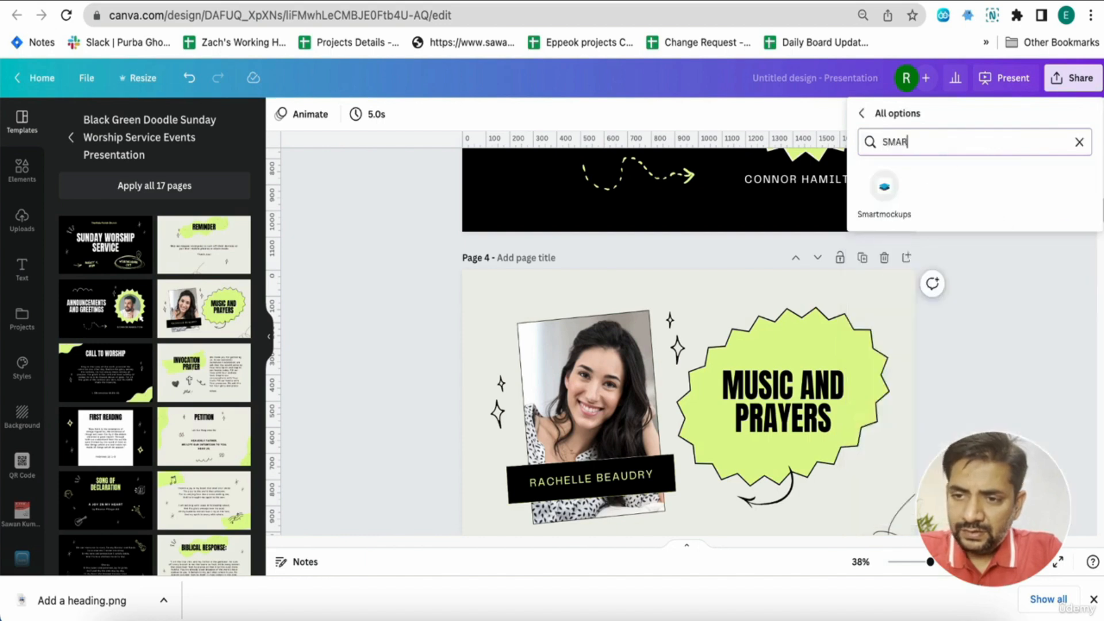
{"action": "left_click", "coordinate": [883, 183]}
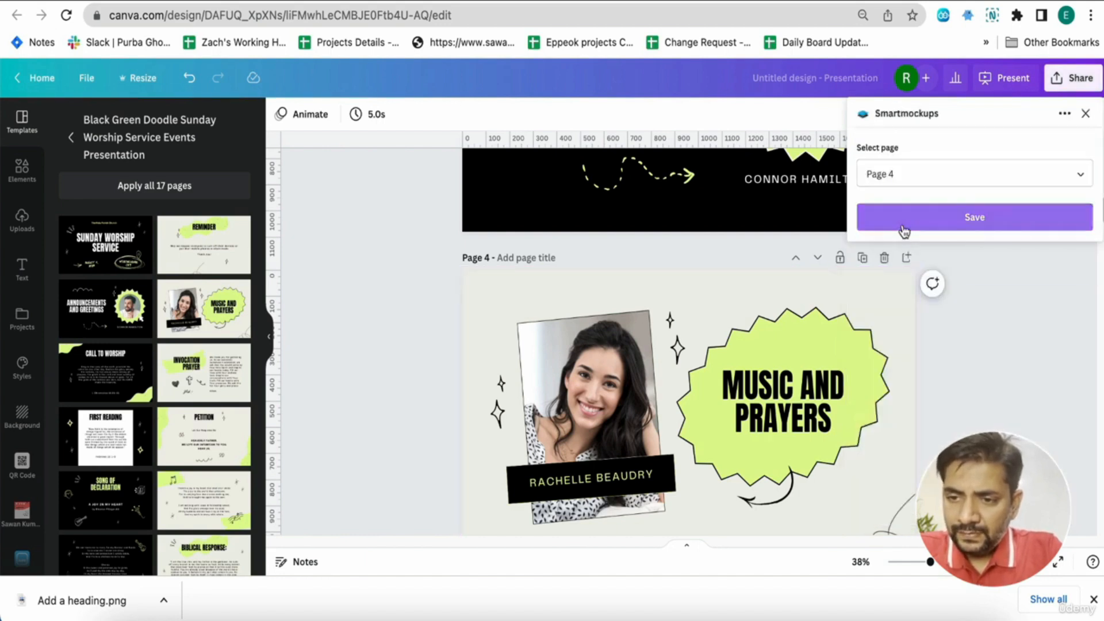
{"action": "left_click", "coordinate": [903, 228]}
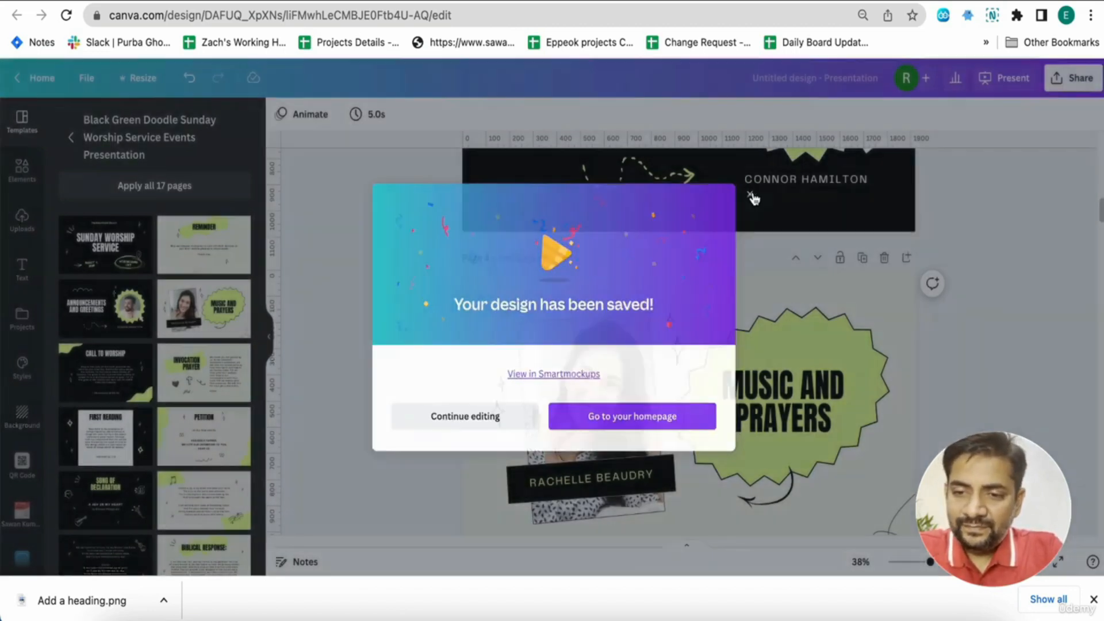
{"action": "left_click", "coordinate": [752, 196]}
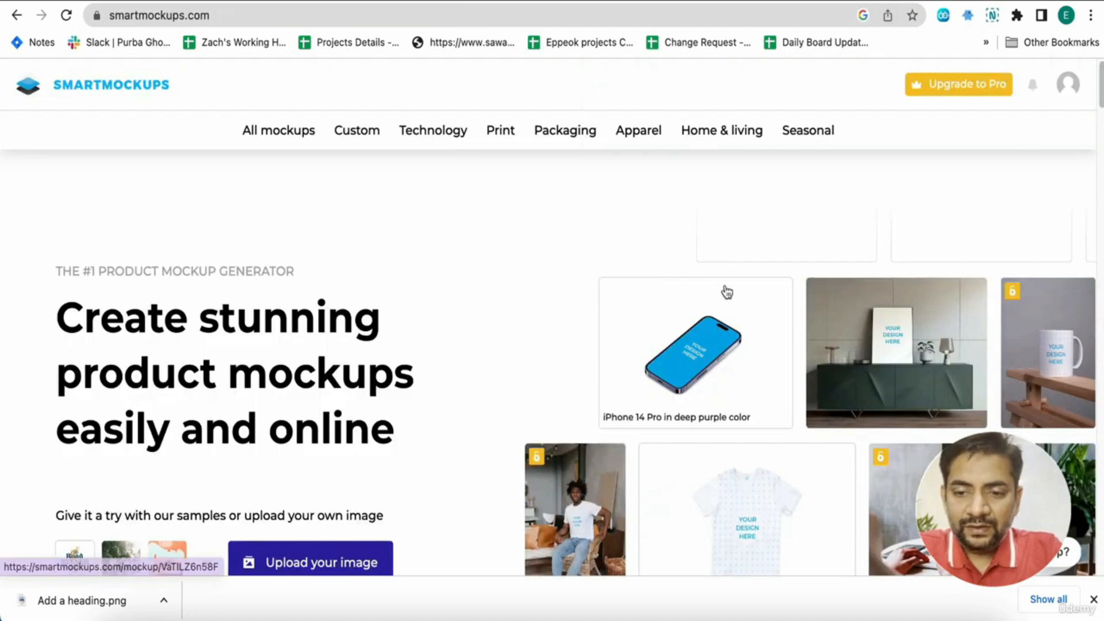
- Switch to the Smartmockups site, open the Magazines category under Print, and filter the mockups to free ones
{"action": "mouse_move", "coordinate": [437, 125]}
{"action": "mouse_move", "coordinate": [538, 125]}
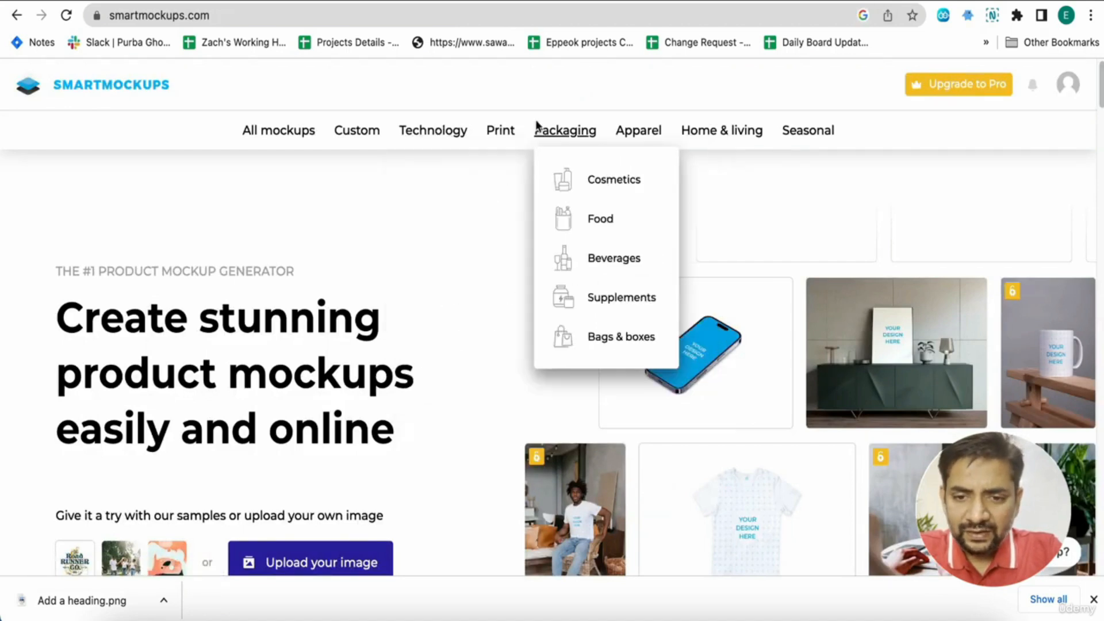
{"action": "mouse_move", "coordinate": [501, 127]}
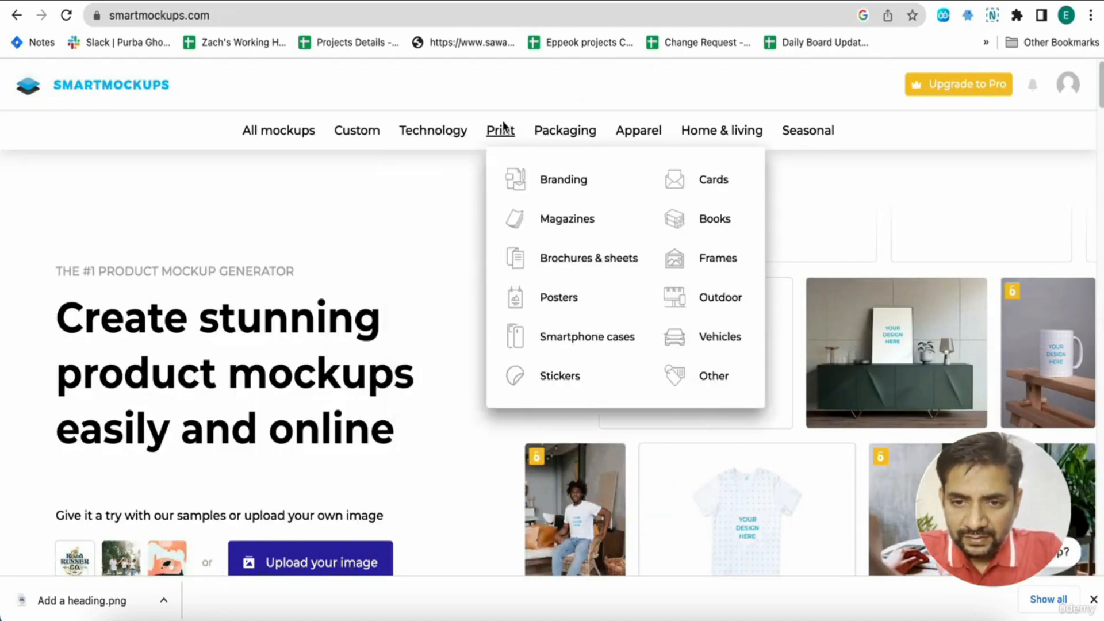
{"action": "left_click", "coordinate": [533, 221]}
{"action": "scroll", "coordinate": [419, 320], "scroll_direction": "down", "scroll_amount": 12}
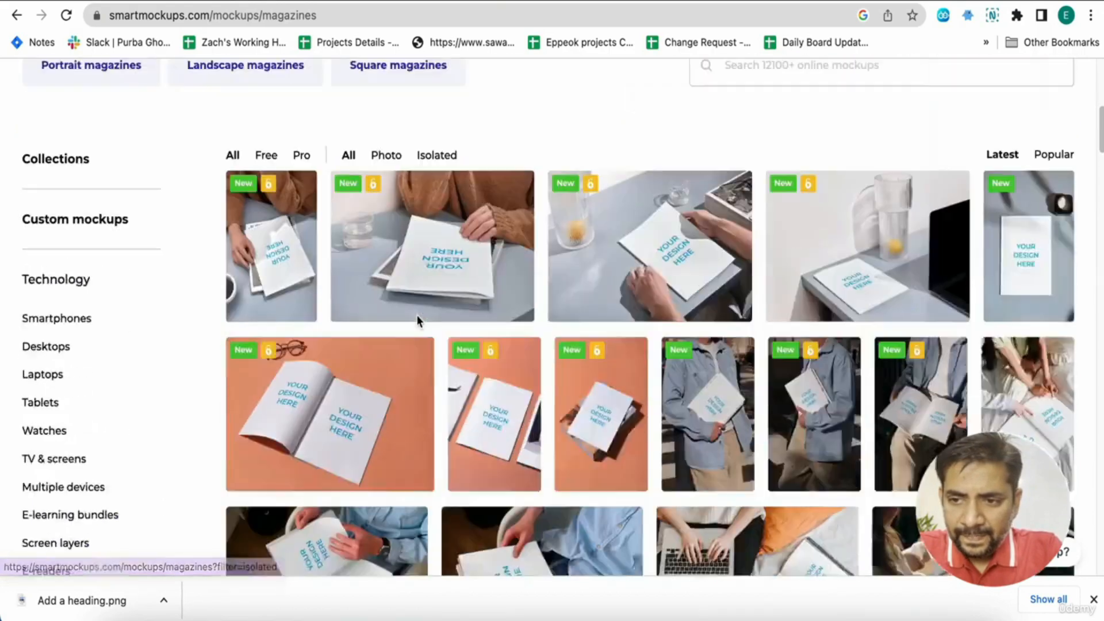
{"action": "scroll", "coordinate": [418, 320], "scroll_direction": "up", "scroll_amount": 7}
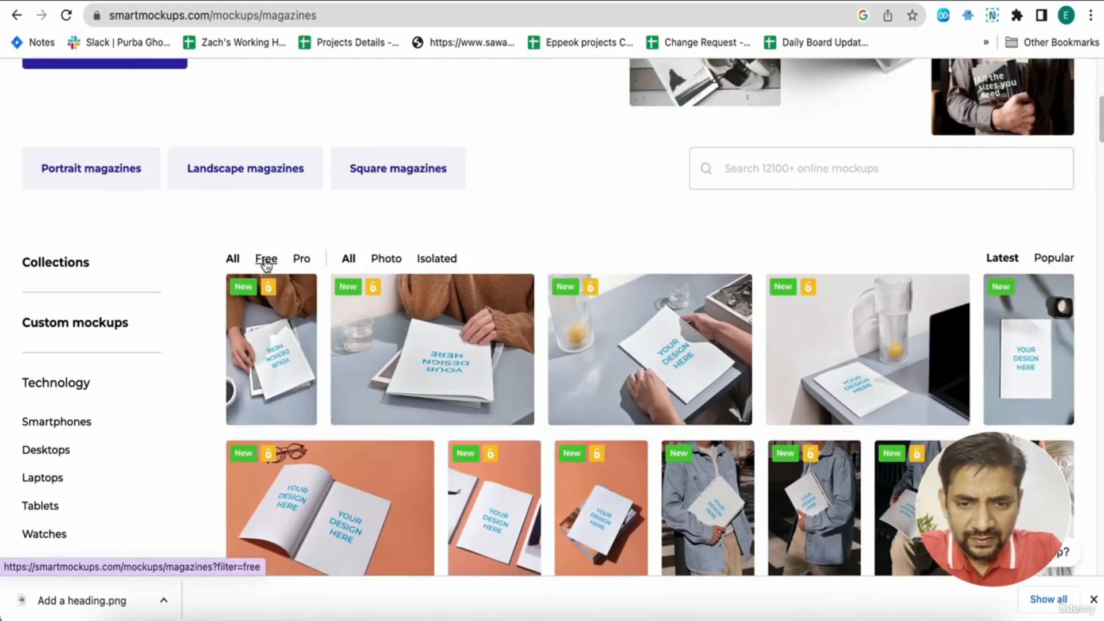
{"action": "left_click", "coordinate": [266, 260]}
- Browse the free magazine mockups and open the US Letter 11" x 8.5" magazine with matte and glossy finish
{"action": "scroll", "coordinate": [375, 315], "scroll_direction": "down", "scroll_amount": 9}
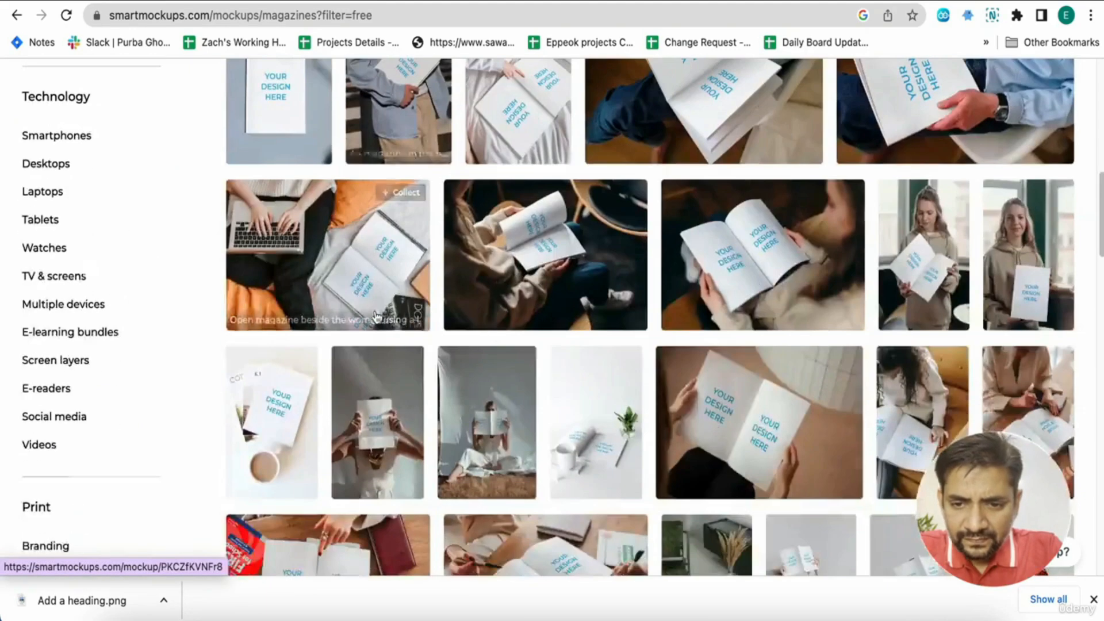
{"action": "scroll", "coordinate": [523, 345], "scroll_direction": "down", "scroll_amount": 6}
{"action": "scroll", "coordinate": [523, 348], "scroll_direction": "up", "scroll_amount": 7}
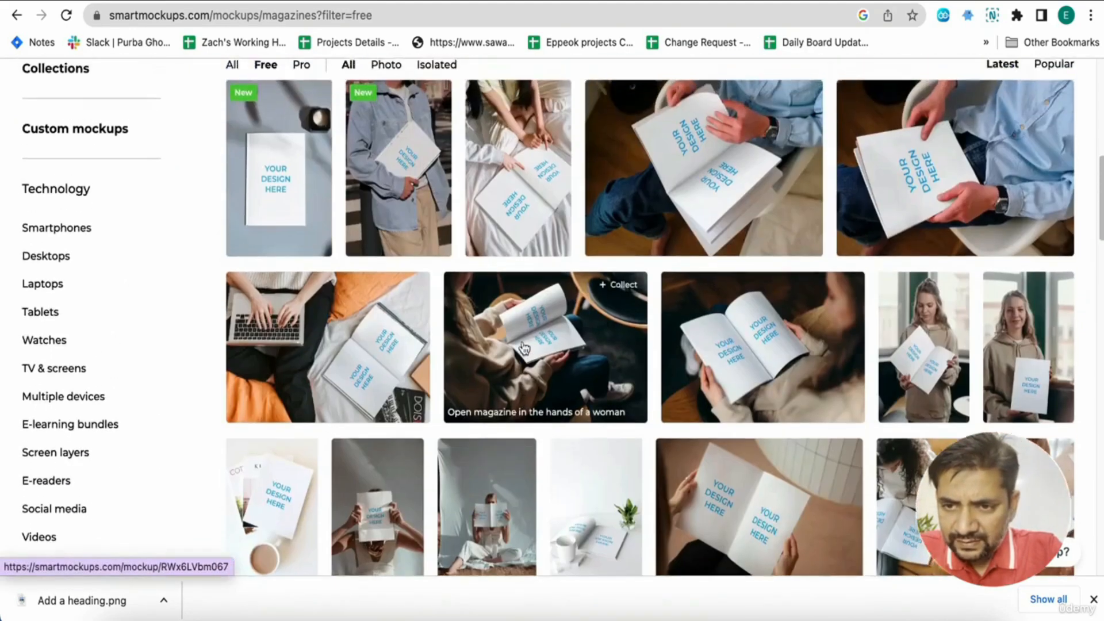
{"action": "scroll", "coordinate": [523, 348], "scroll_direction": "down", "scroll_amount": 10}
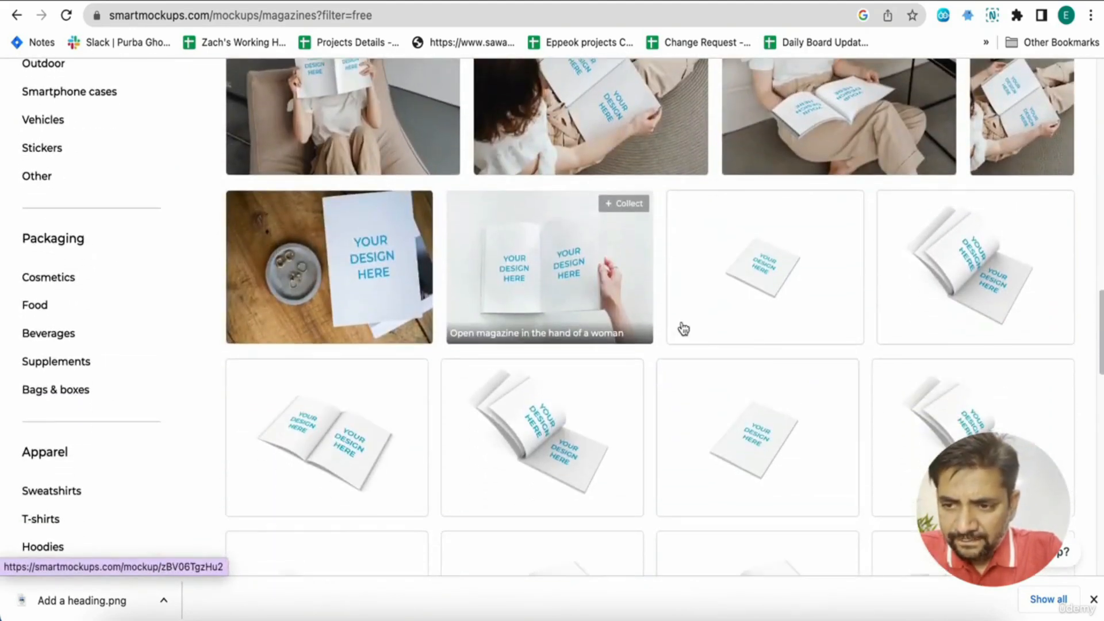
{"action": "scroll", "coordinate": [690, 334], "scroll_direction": "down", "scroll_amount": 2}
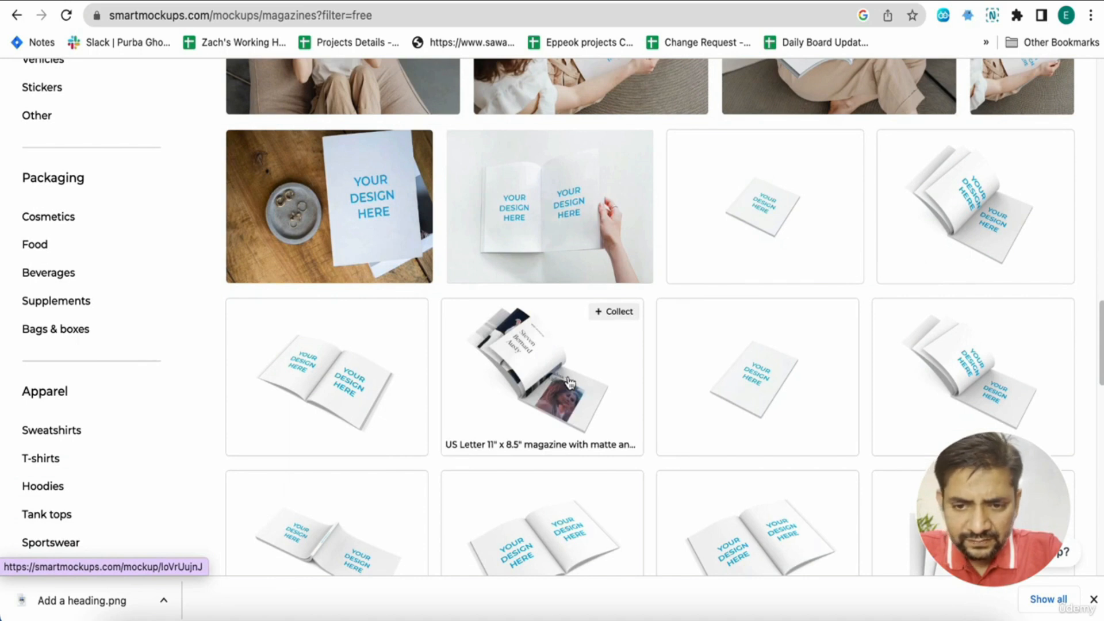
{"action": "left_click", "coordinate": [569, 381]}
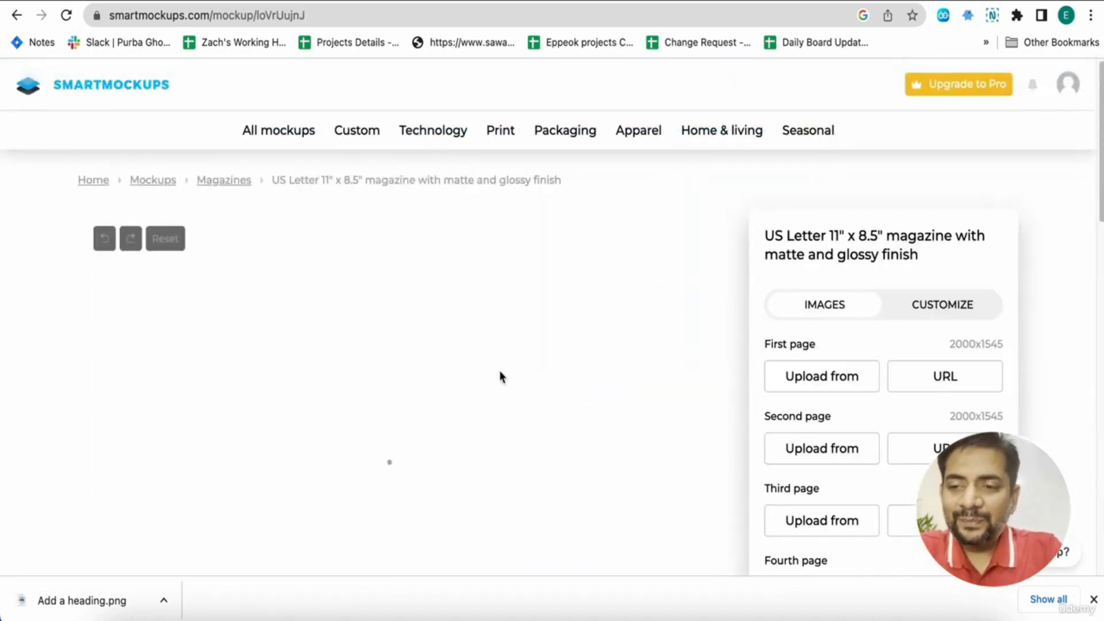
{"action": "scroll", "coordinate": [500, 377], "scroll_direction": "down", "scroll_amount": 2}
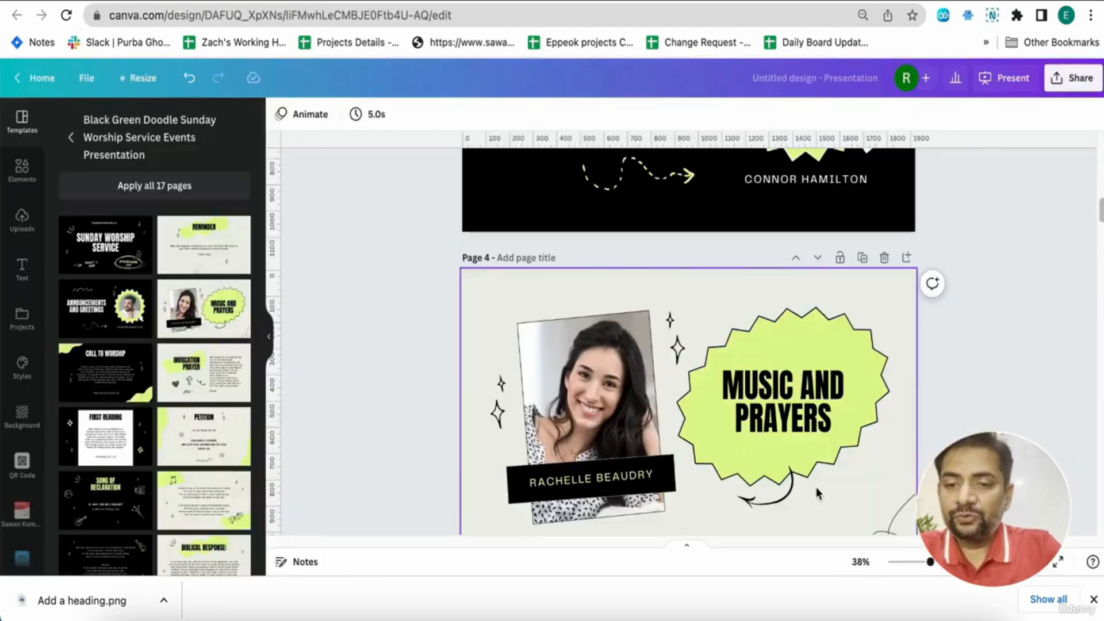
- Switch back to the Canva presentation, go to Page 5, Call to Worship, and save it to Smartmockups using the search smar
{"action": "scroll", "coordinate": [765, 393], "scroll_direction": "down", "scroll_amount": 5}
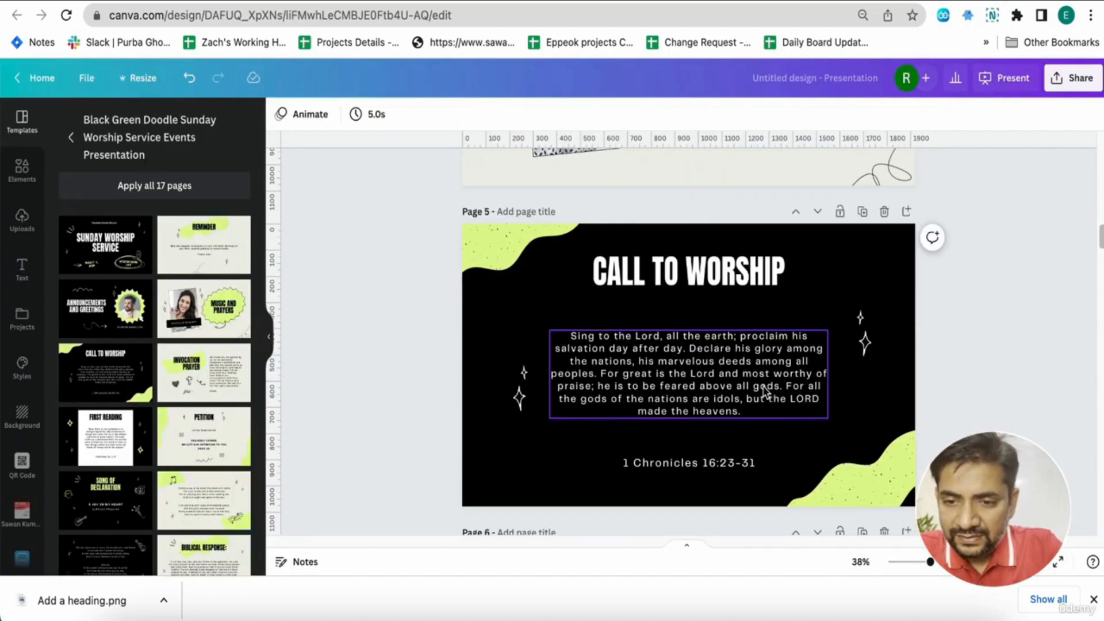
{"action": "left_click", "coordinate": [1075, 78]}
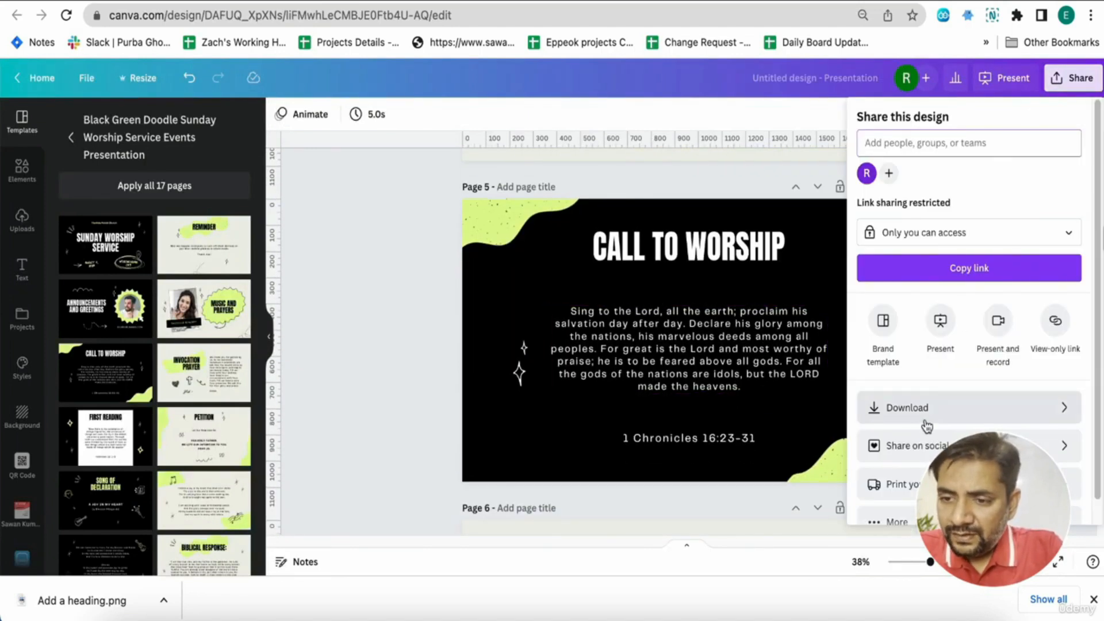
{"action": "scroll", "coordinate": [906, 500], "scroll_direction": "down", "scroll_amount": 1}
{"action": "left_click", "coordinate": [900, 496]}
{"action": "left_click", "coordinate": [900, 141]}
{"action": "type", "text": "smar"}
{"action": "left_click", "coordinate": [885, 187]}
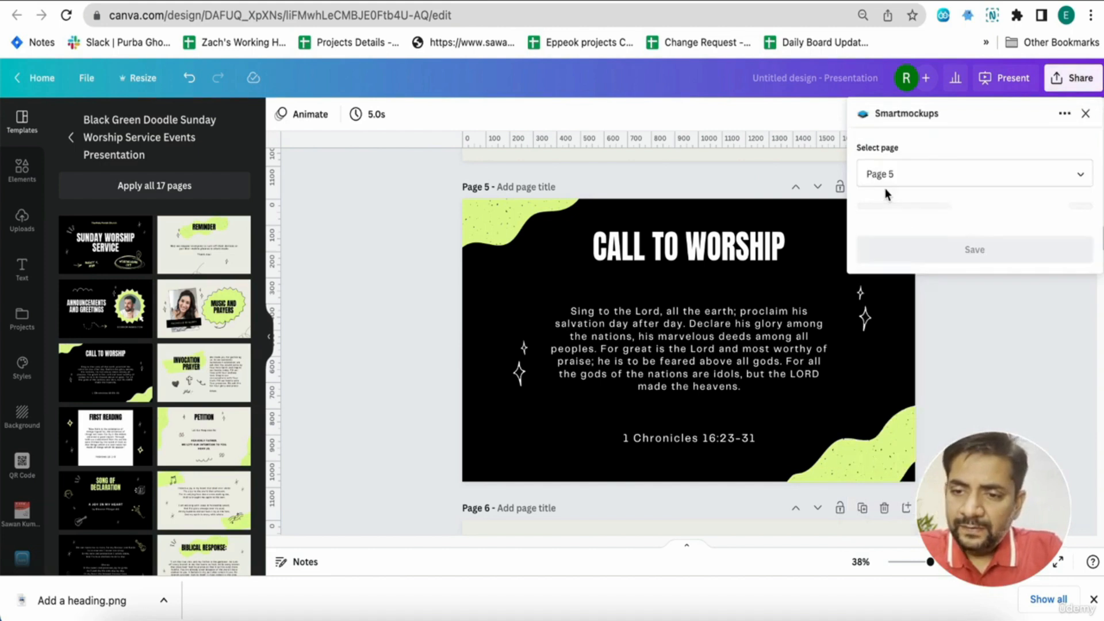
{"action": "left_click", "coordinate": [901, 221]}
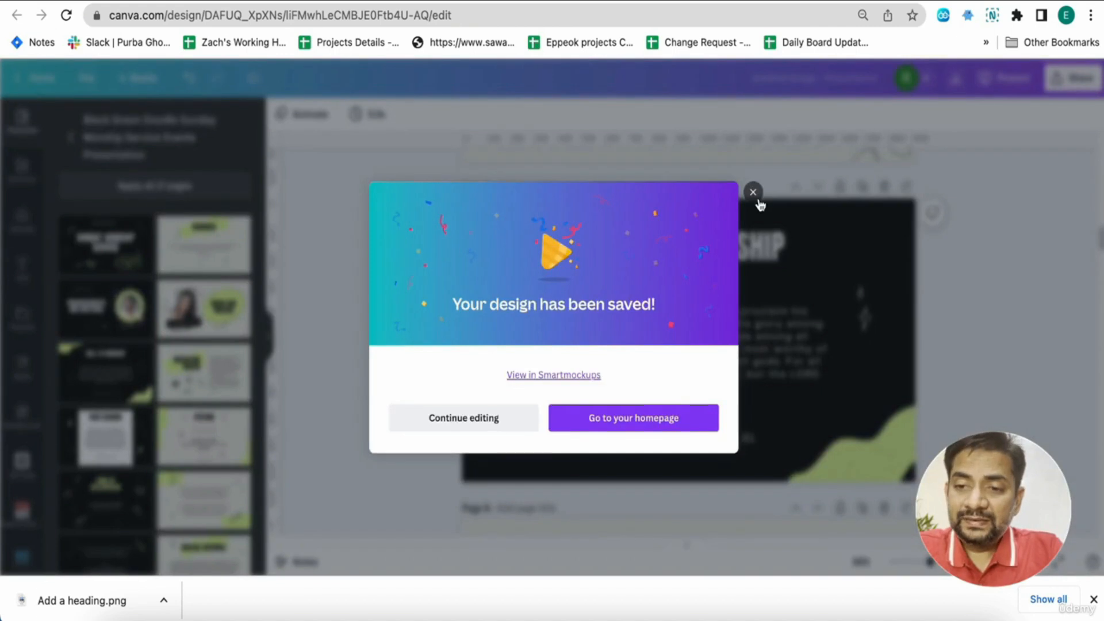
{"action": "left_click", "coordinate": [756, 195]}
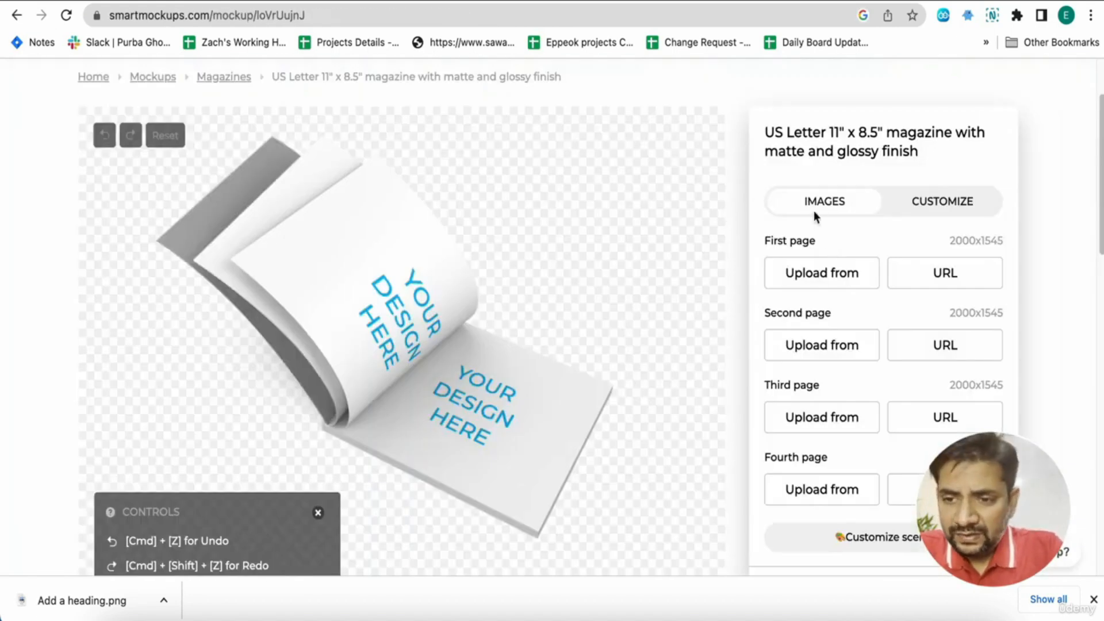
- In Smartmockups, place the published Canva design Announcements and Greetings on the magazine's first page with the default crop
{"action": "left_click", "coordinate": [815, 278]}
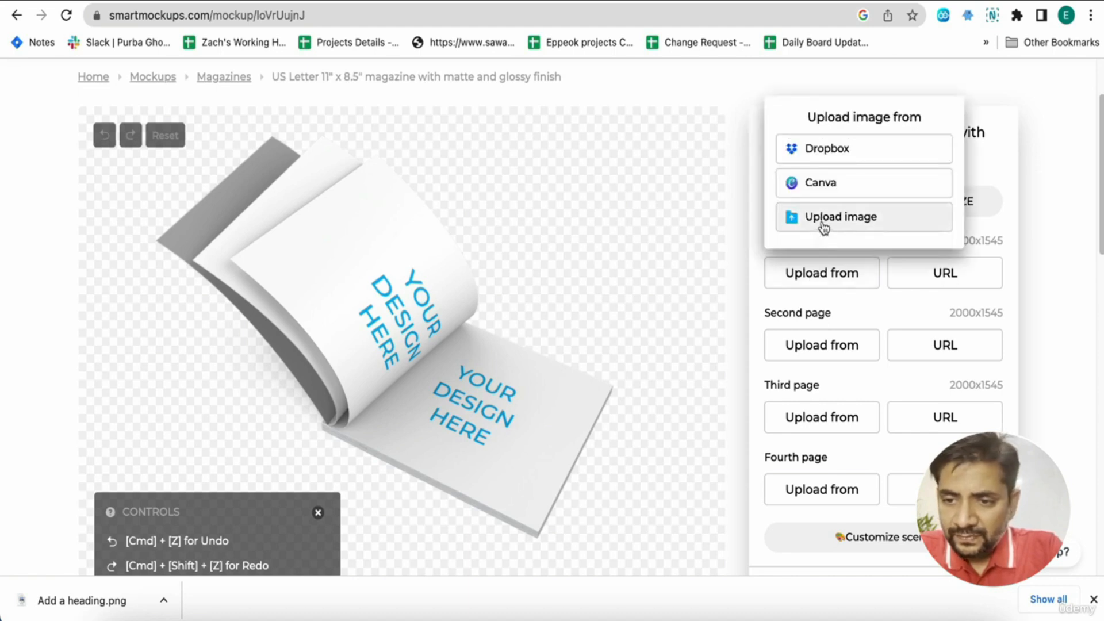
{"action": "left_click", "coordinate": [825, 187]}
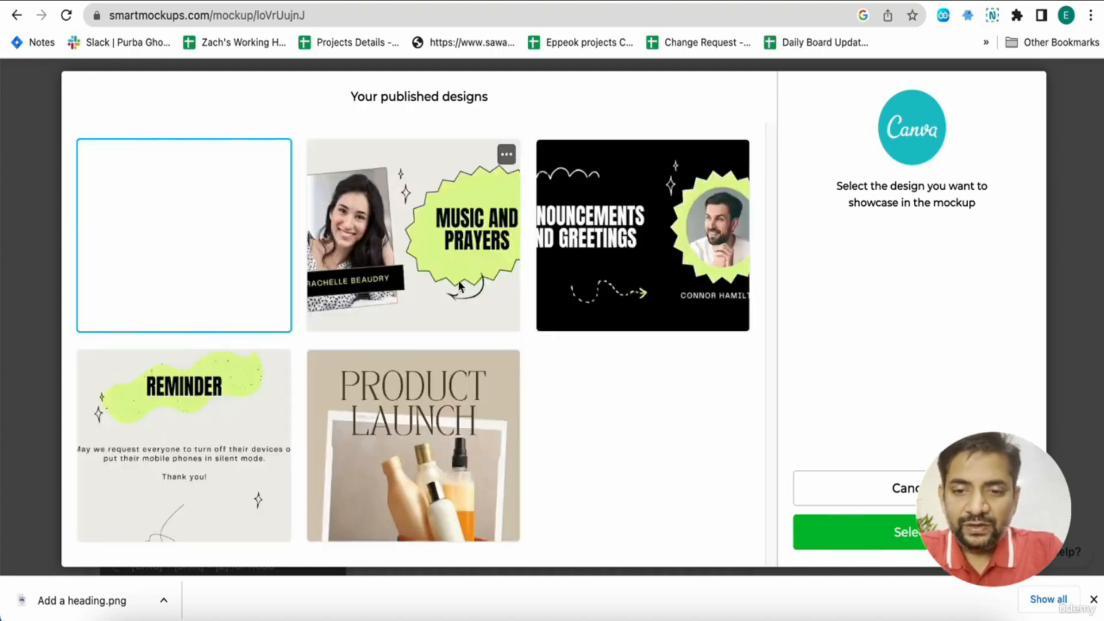
{"action": "left_click", "coordinate": [585, 270]}
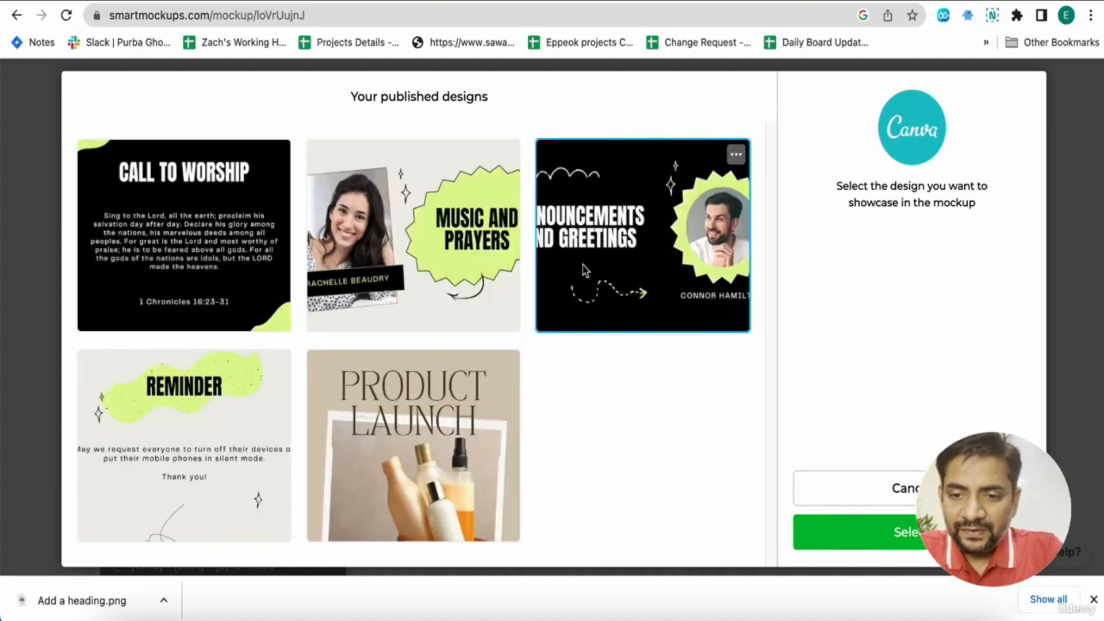
{"action": "left_click", "coordinate": [899, 531]}
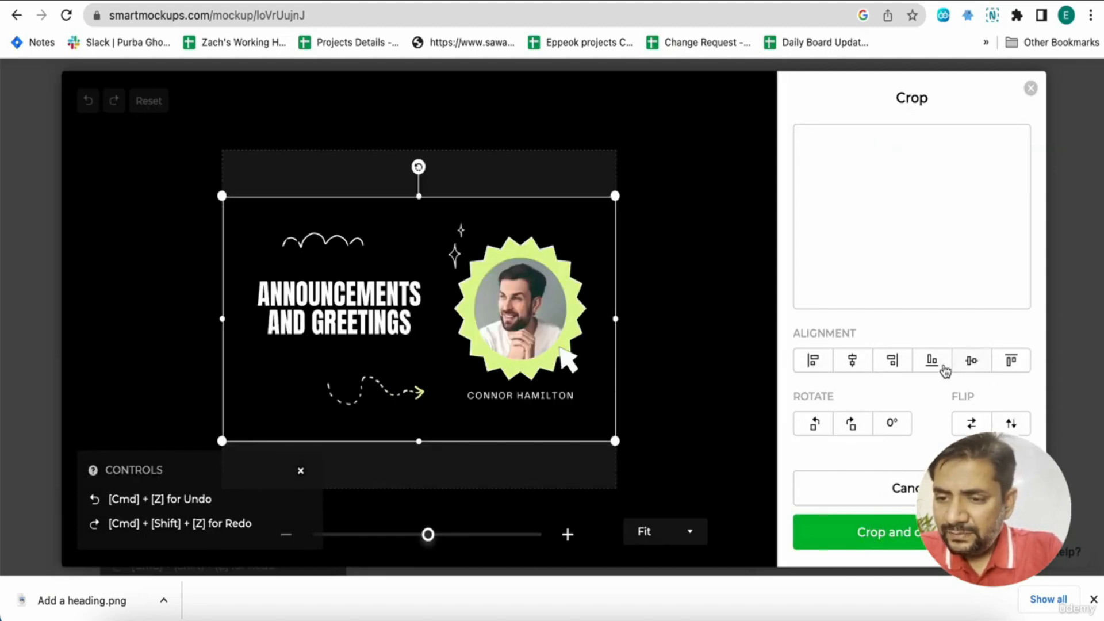
{"action": "left_click", "coordinate": [860, 532]}
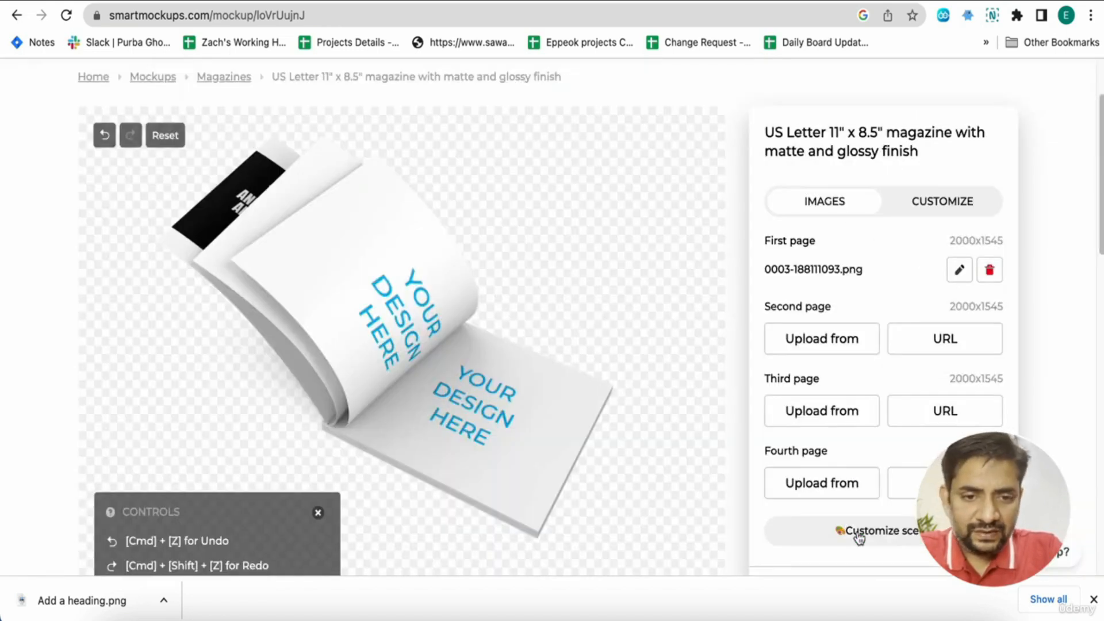
- Place the published Canva design Music and Prayers on the magazine's second page, enlarging it to fill the page area
{"action": "left_click", "coordinate": [827, 349]}
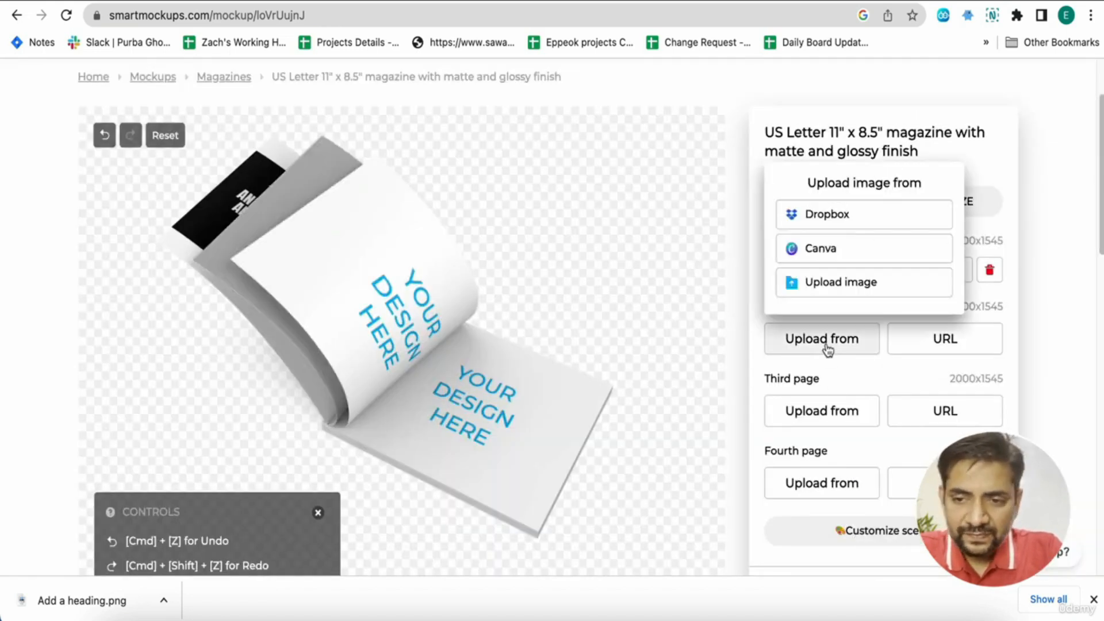
{"action": "left_click", "coordinate": [831, 257]}
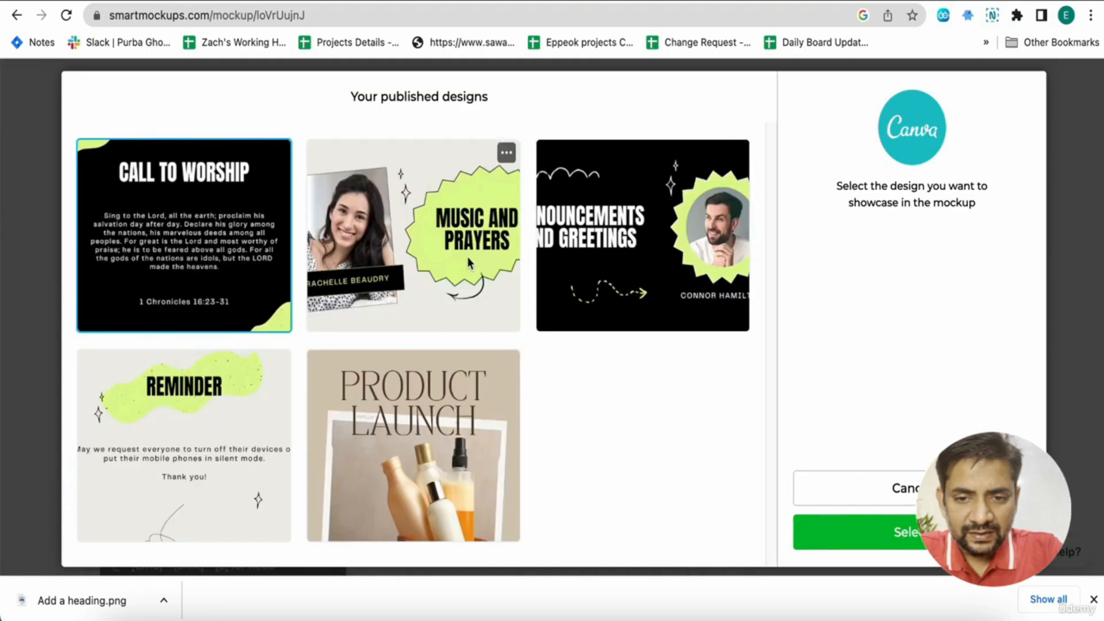
{"action": "left_click", "coordinate": [460, 271]}
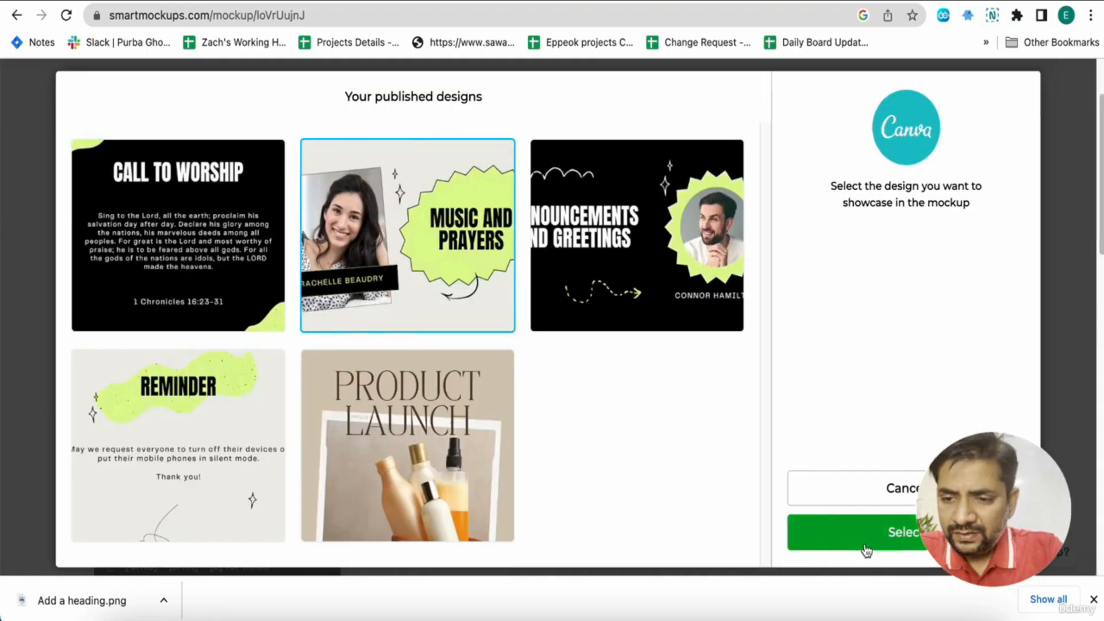
{"action": "left_click", "coordinate": [867, 549]}
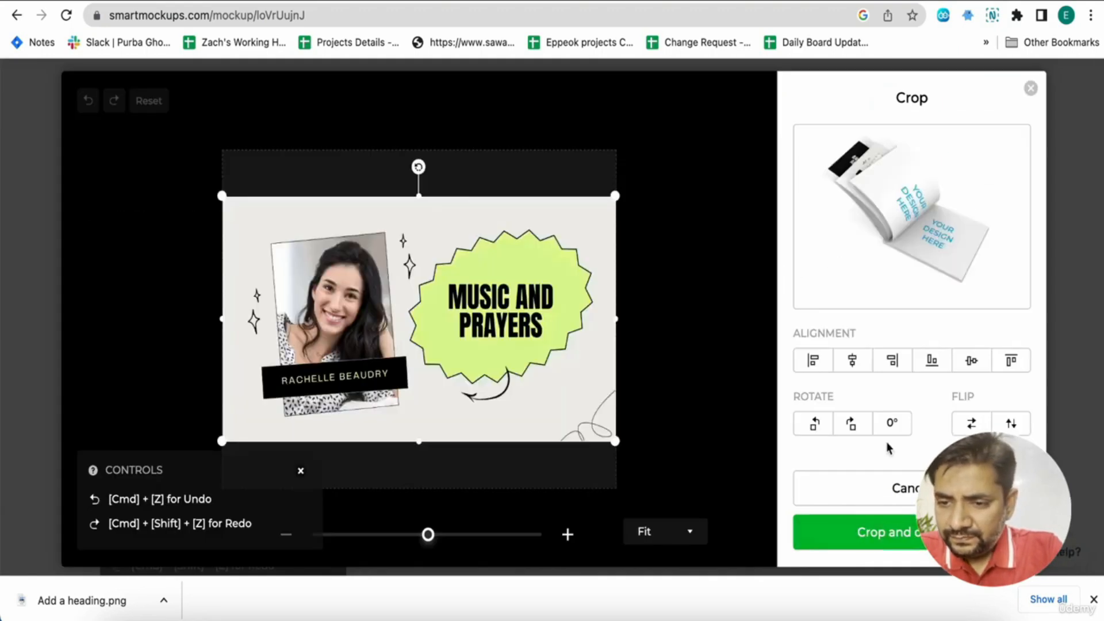
{"action": "left_click_drag", "start_coordinate": [247, 198], "coordinate": [198, 104]}
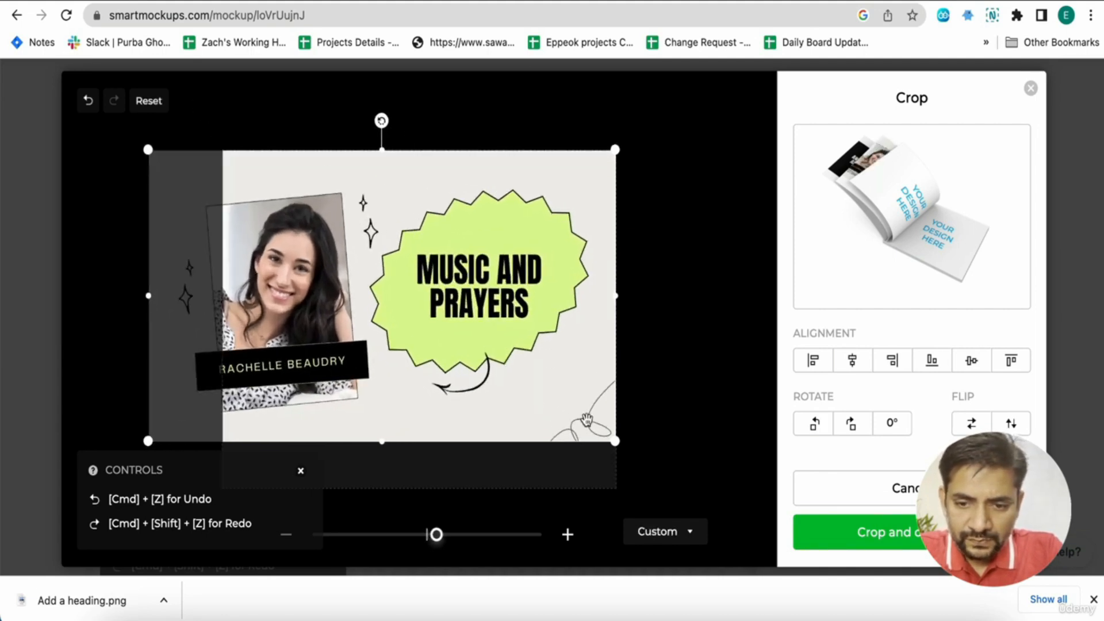
{"action": "left_click_drag", "start_coordinate": [618, 441], "coordinate": [684, 497]}
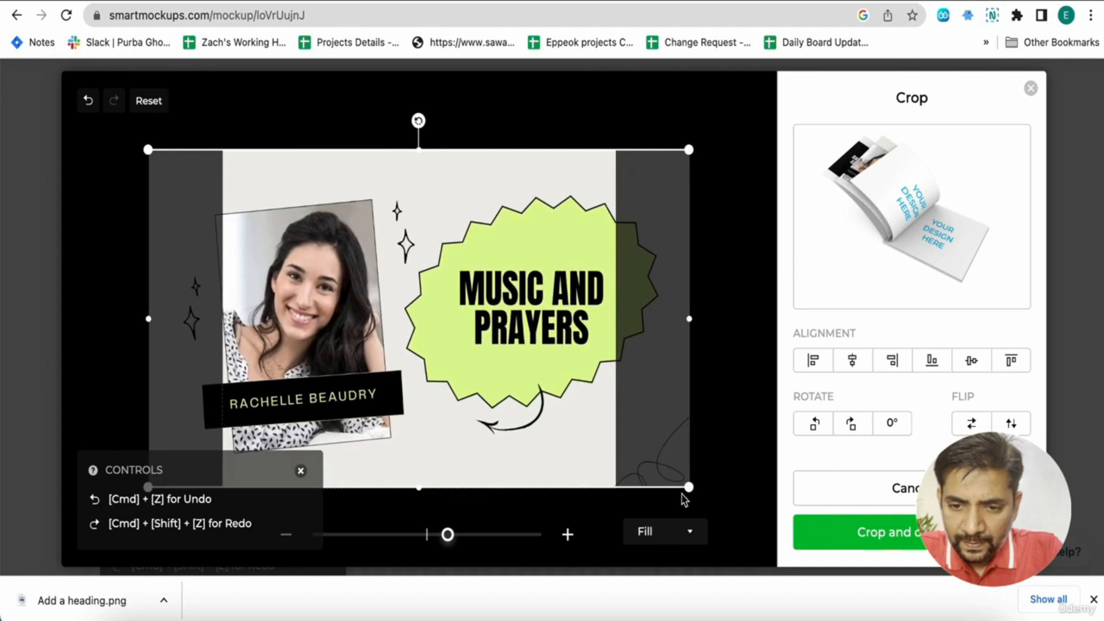
{"action": "left_click", "coordinate": [880, 532]}
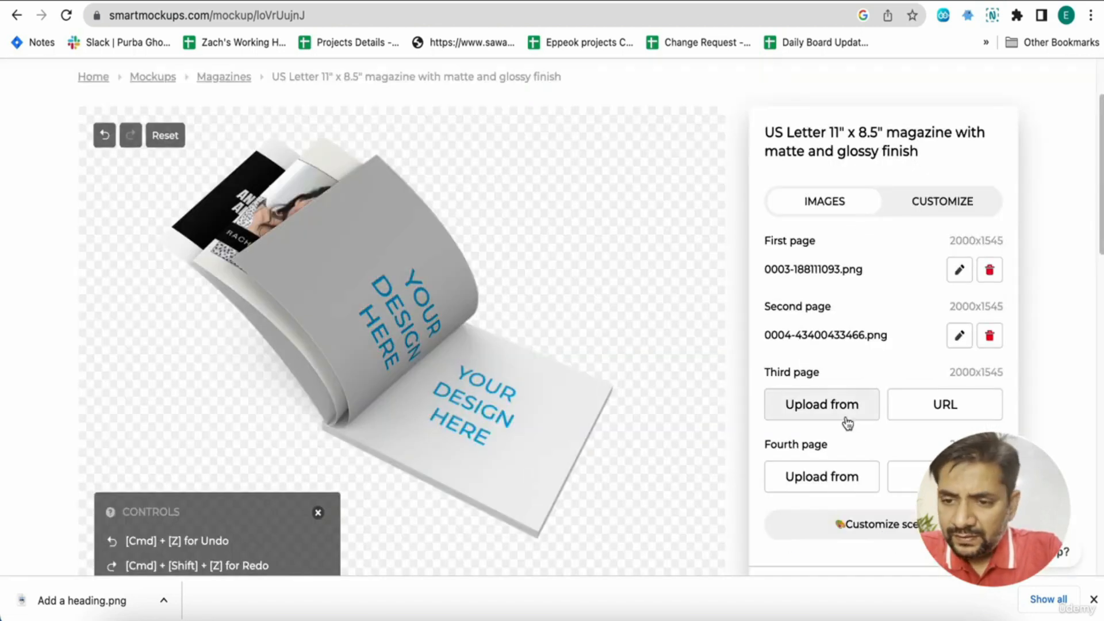
- Place the published Canva design Reminder on the magazine's third page, cropped with the Fill option
{"action": "left_click", "coordinate": [842, 413]}
{"action": "left_click", "coordinate": [829, 314]}
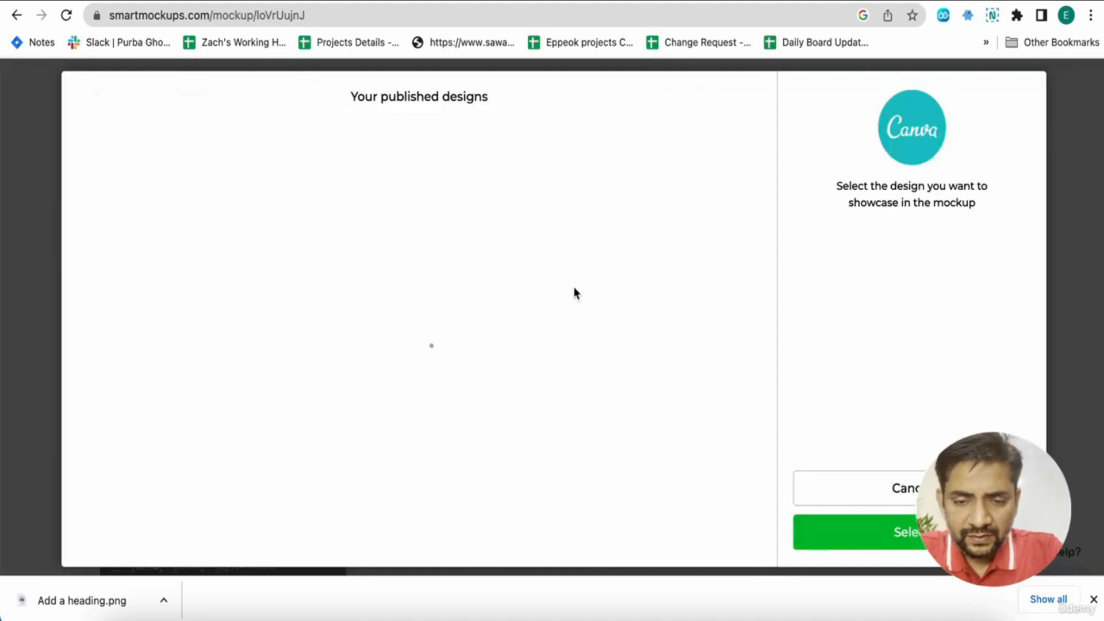
{"action": "left_click", "coordinate": [282, 395]}
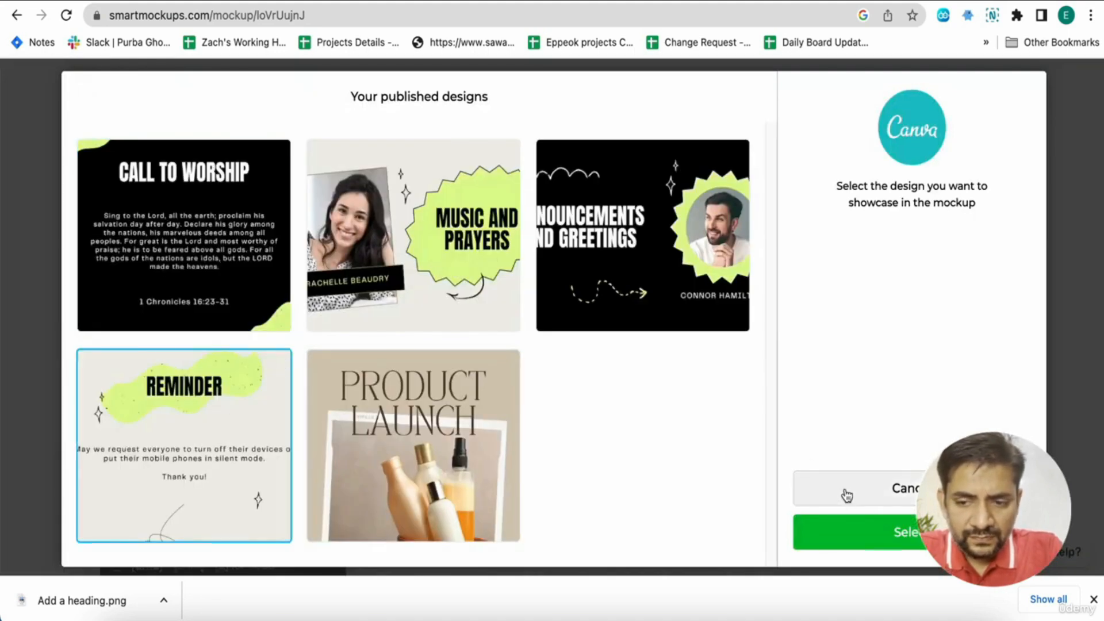
{"action": "left_click", "coordinate": [852, 532]}
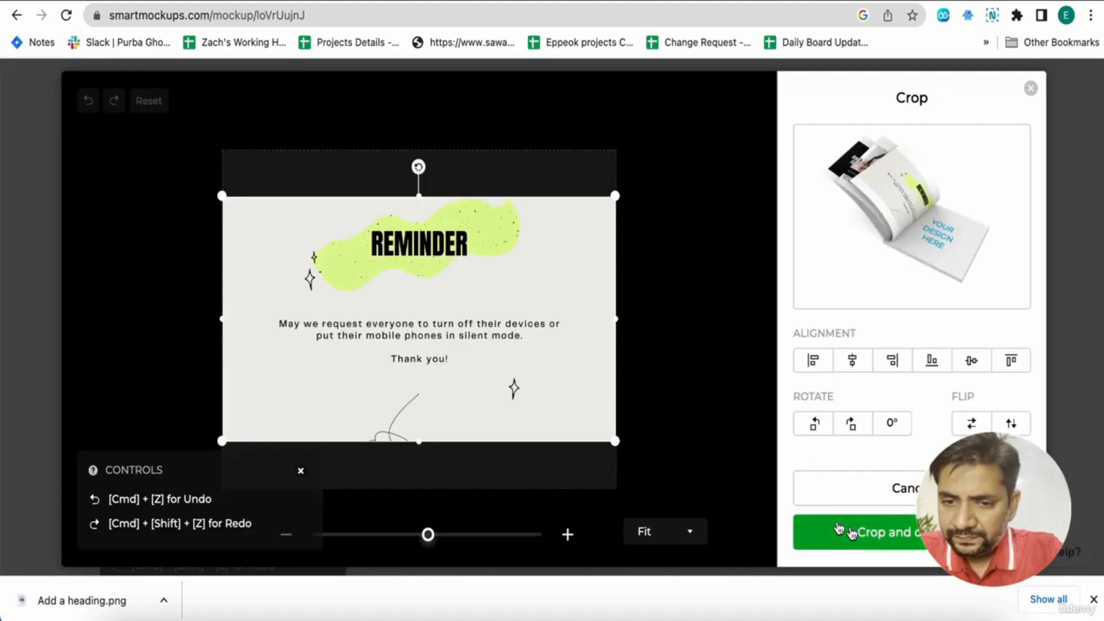
{"action": "left_click_drag", "start_coordinate": [221, 204], "coordinate": [167, 129]}
{"action": "left_click_drag", "start_coordinate": [616, 440], "coordinate": [690, 488]}
{"action": "left_click", "coordinate": [681, 537]}
{"action": "left_click", "coordinate": [660, 503]}
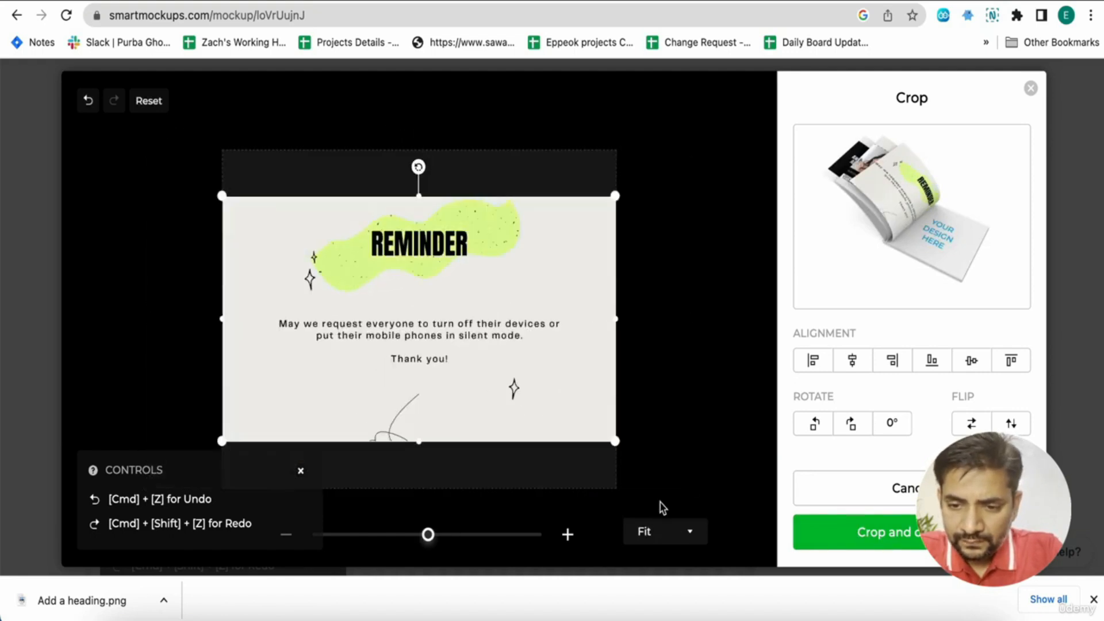
{"action": "left_click", "coordinate": [662, 536]}
{"action": "left_click", "coordinate": [662, 514]}
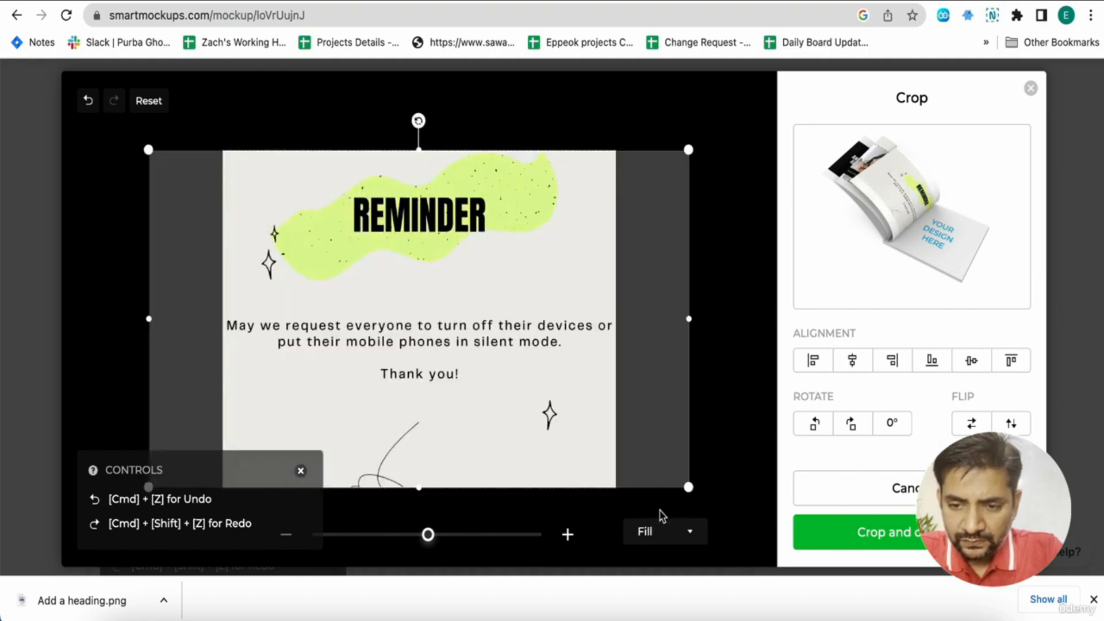
{"action": "left_click", "coordinate": [872, 533]}
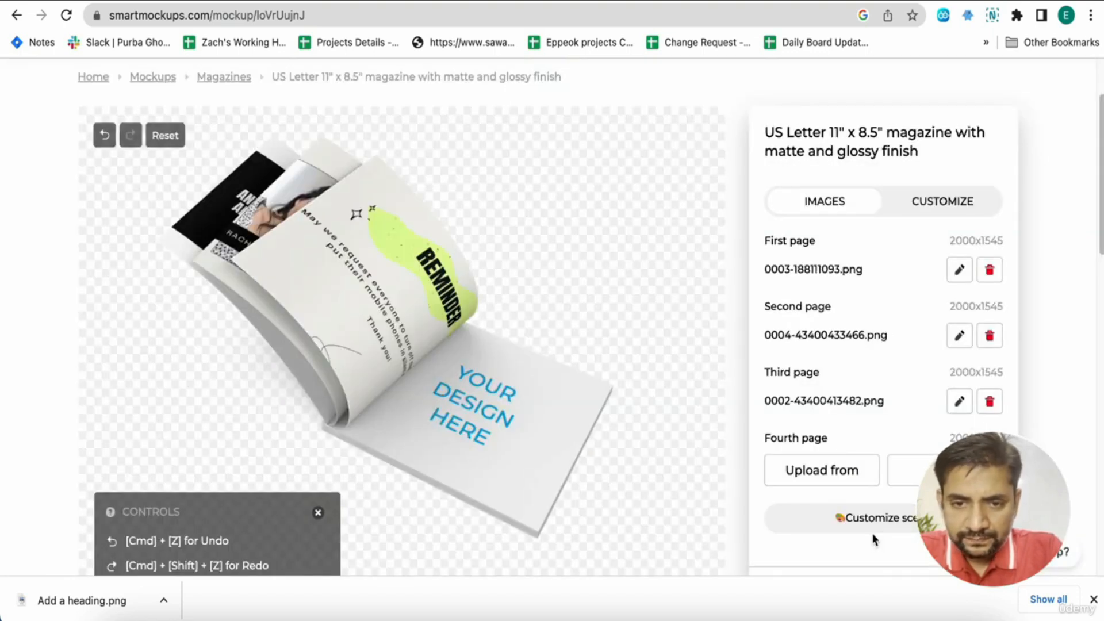
- Remove the designs from the second and first pages, and place Call to Worship on the first page with the default crop
{"action": "left_click", "coordinate": [989, 337]}
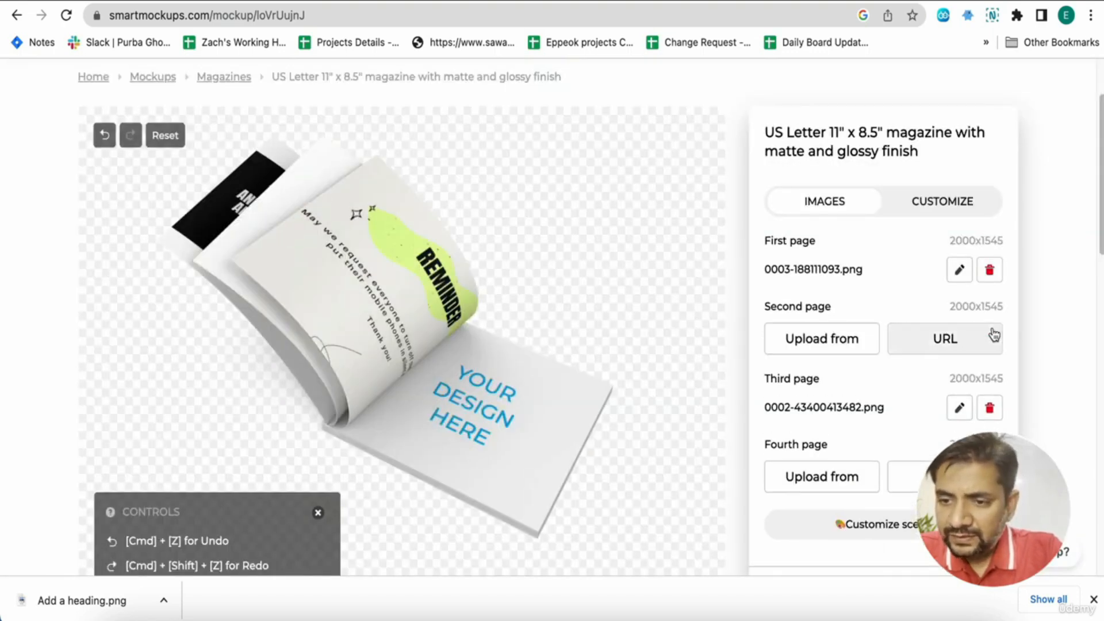
{"action": "left_click", "coordinate": [989, 270]}
{"action": "left_click", "coordinate": [834, 282]}
{"action": "left_click", "coordinate": [823, 183]}
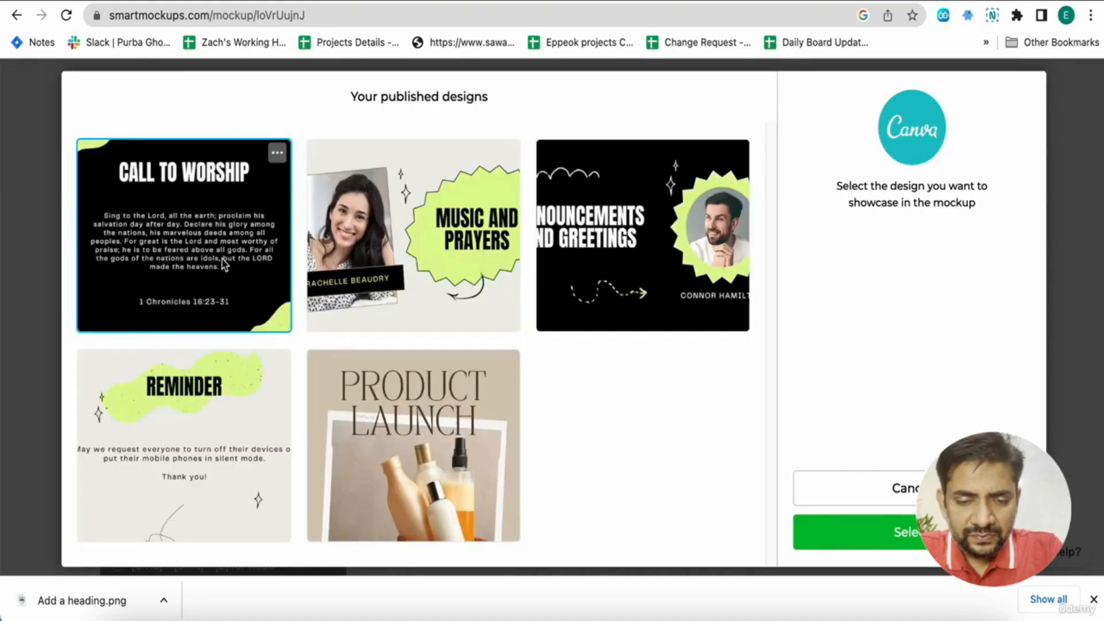
{"action": "double_click", "coordinate": [225, 265]}
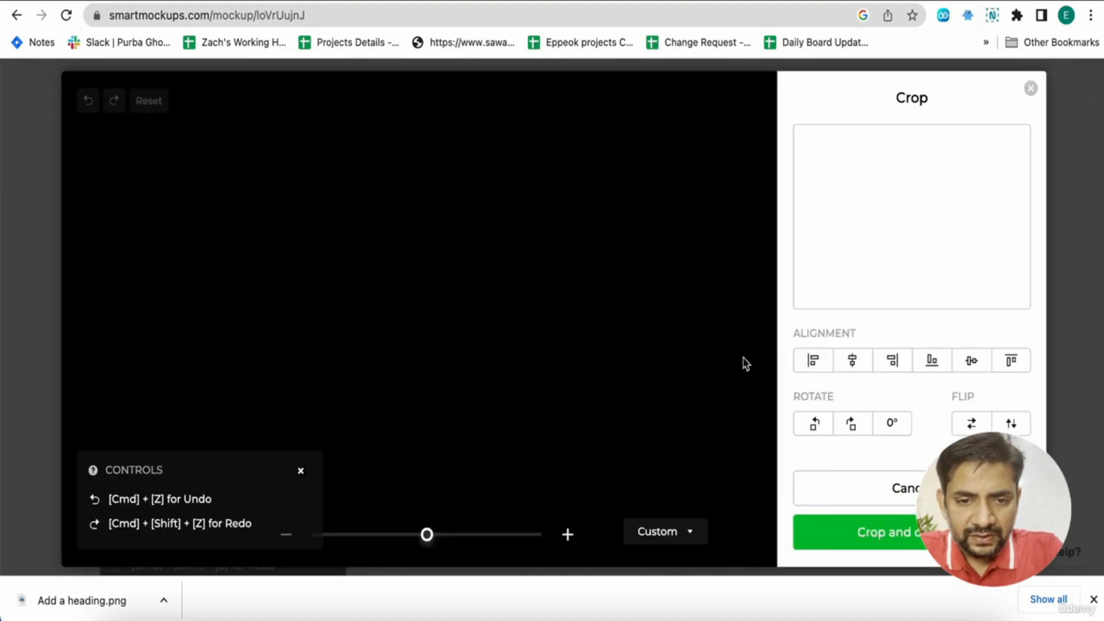
{"action": "left_click", "coordinate": [870, 529]}
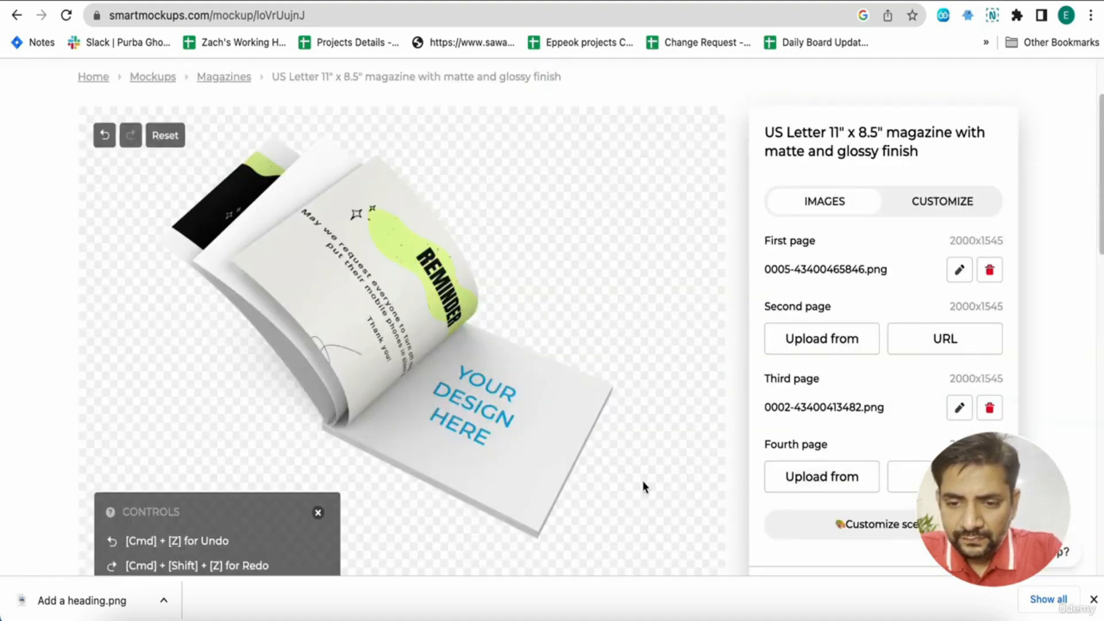
- Replace the first page's design with the published Canva design Announcements and Greetings, cropped with the Fill option
{"action": "left_click", "coordinate": [989, 270]}
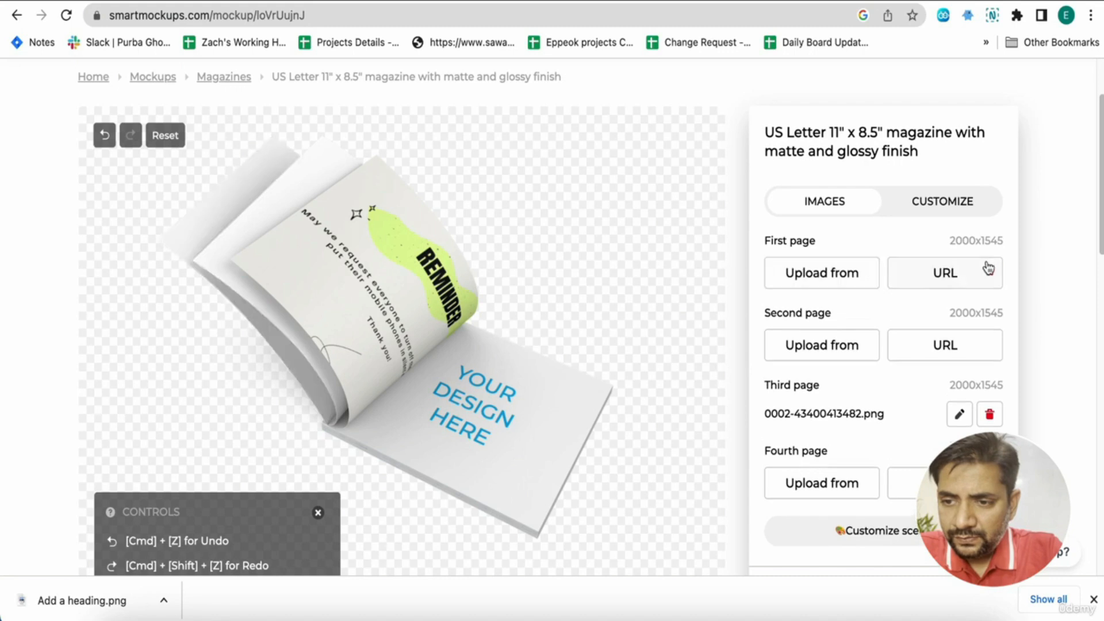
{"action": "left_click", "coordinate": [789, 269]}
{"action": "left_click", "coordinate": [799, 186]}
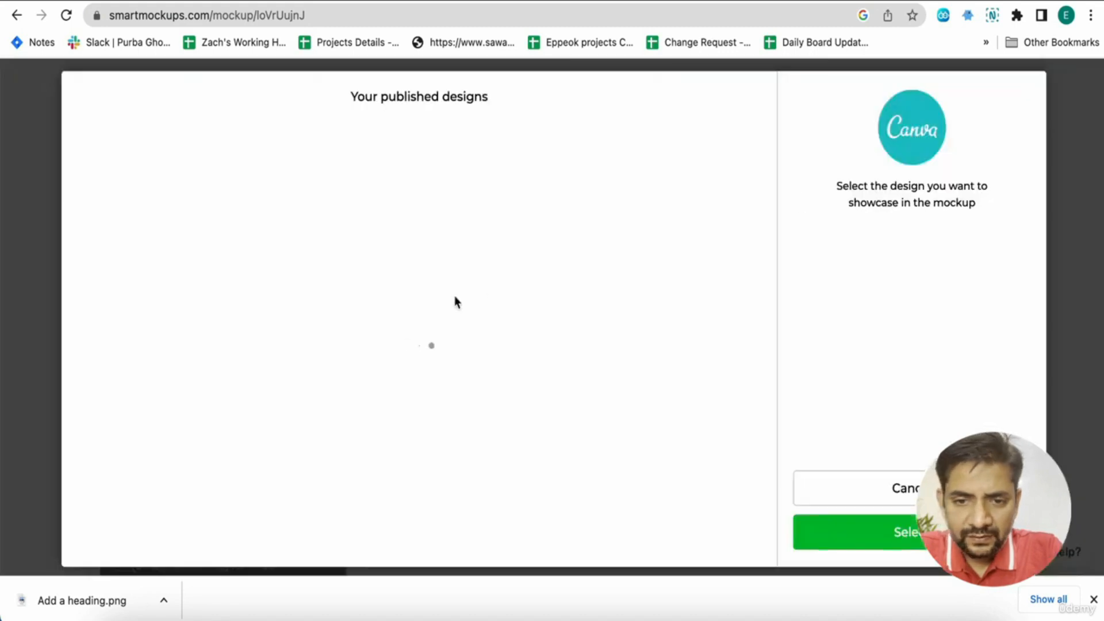
{"action": "left_click", "coordinate": [603, 244]}
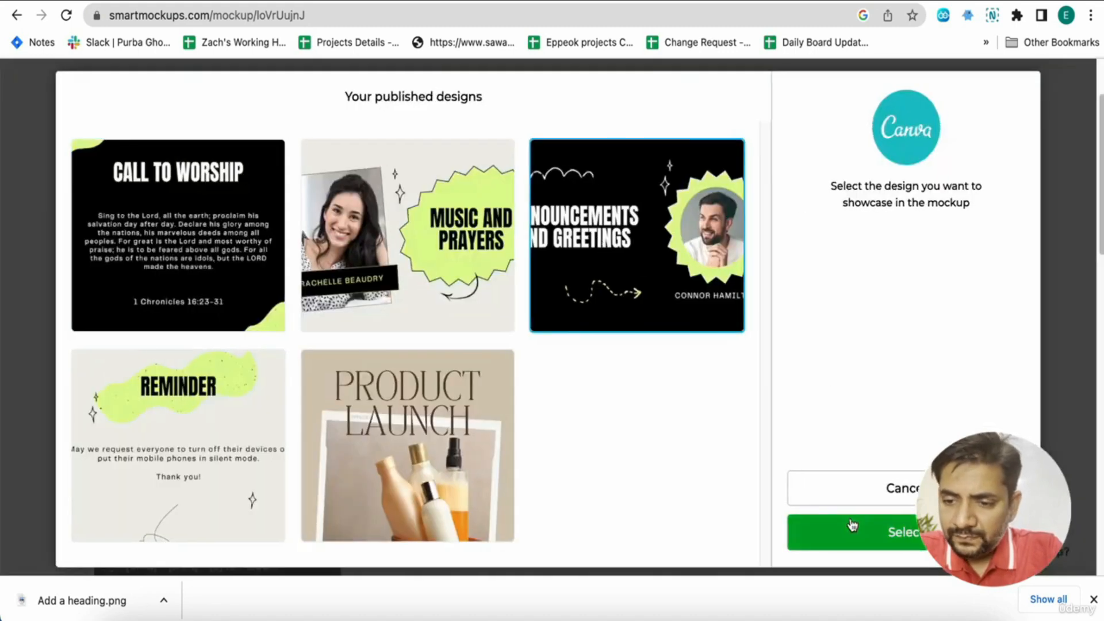
{"action": "left_click", "coordinate": [914, 532]}
{"action": "left_click", "coordinate": [644, 533]}
{"action": "left_click", "coordinate": [645, 505]}
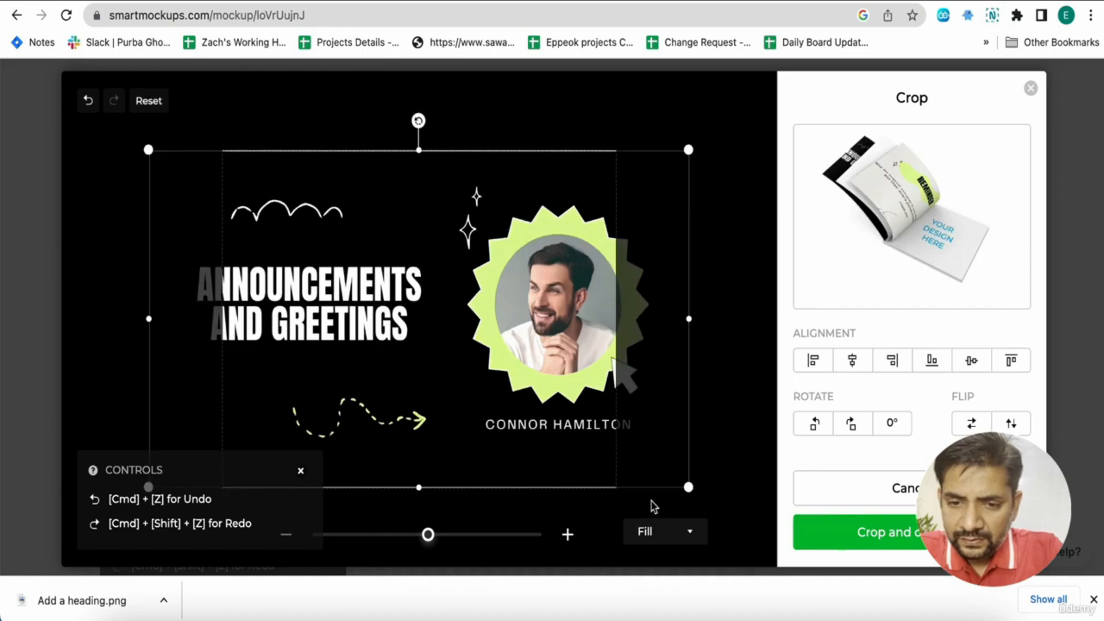
{"action": "left_click", "coordinate": [862, 549]}
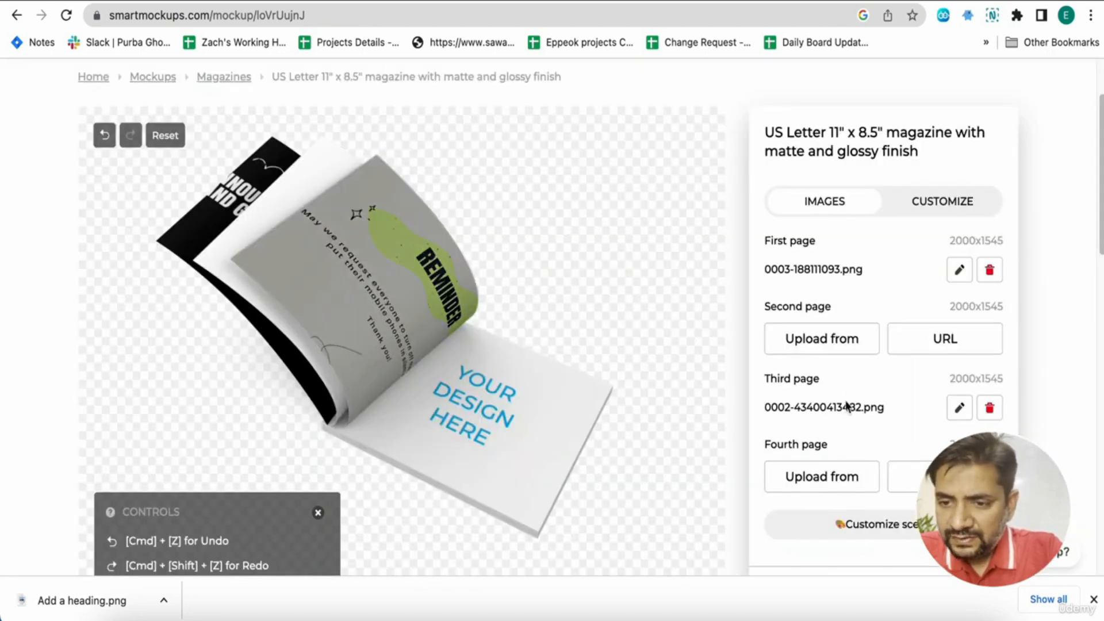
- Place the published Canva design Music and Prayers on the magazine's second page, cropped with the Fill option
{"action": "left_click", "coordinate": [825, 345]}
{"action": "left_click", "coordinate": [820, 253]}
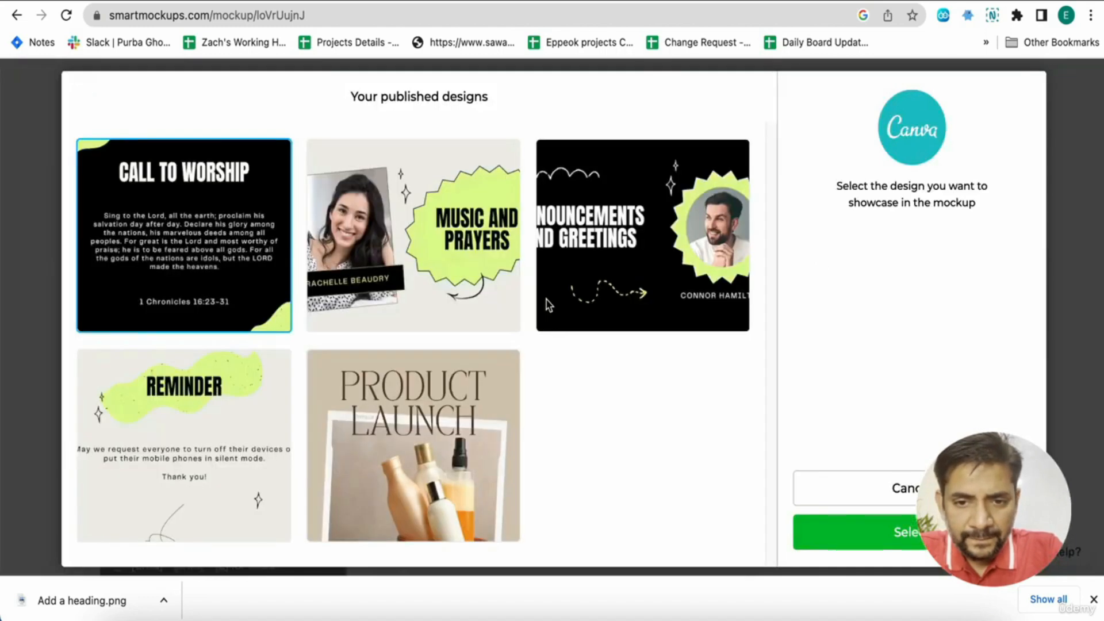
{"action": "left_click", "coordinate": [422, 243]}
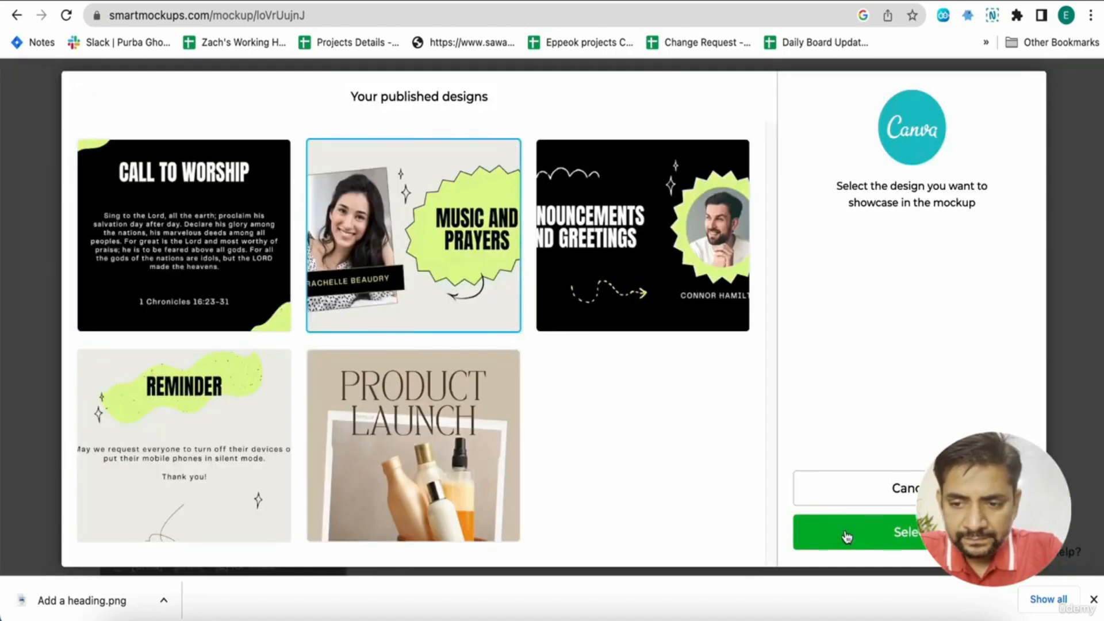
{"action": "left_click", "coordinate": [828, 533]}
{"action": "left_click", "coordinate": [650, 532]}
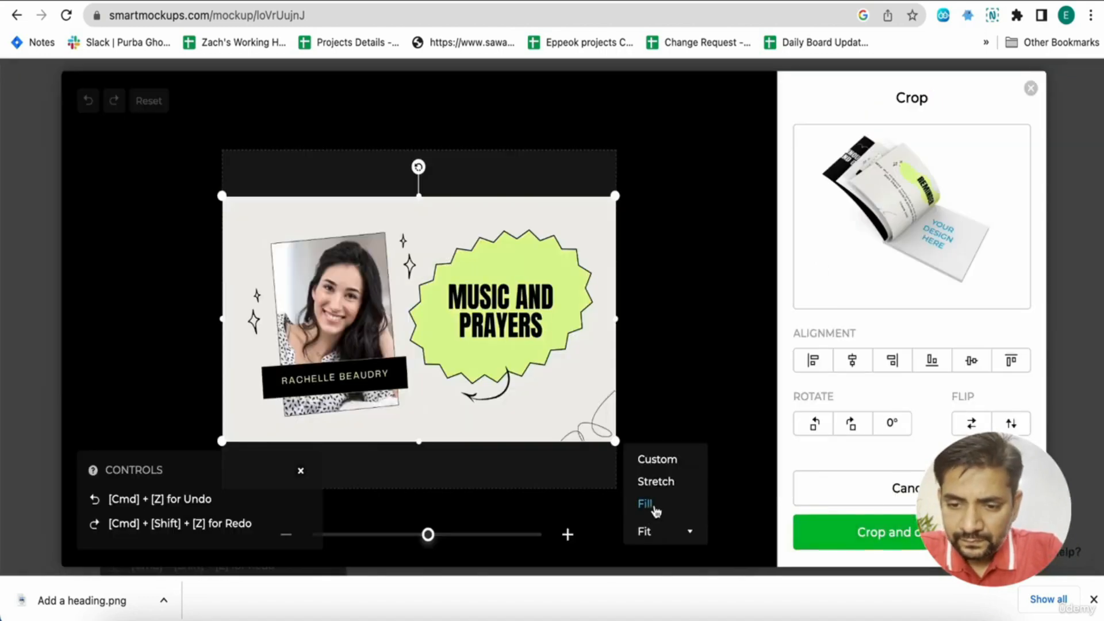
{"action": "left_click", "coordinate": [652, 506]}
{"action": "left_click", "coordinate": [822, 547]}
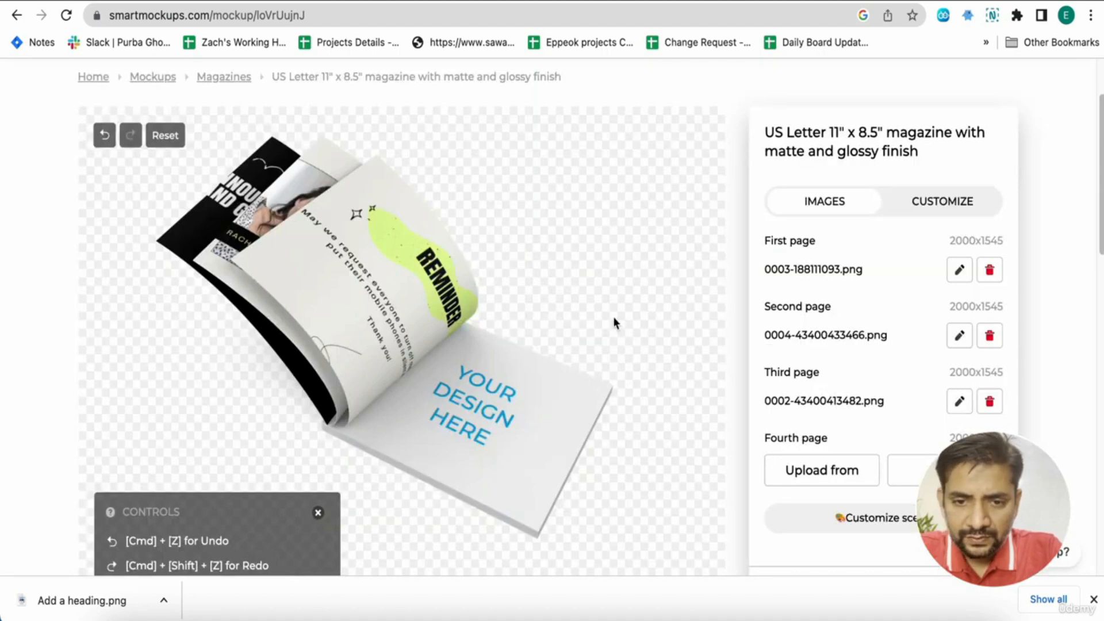
- Replace the third page's Reminder design with the published Canva design Call to Worship, cropped with the Fill option
{"action": "left_click", "coordinate": [989, 403]}
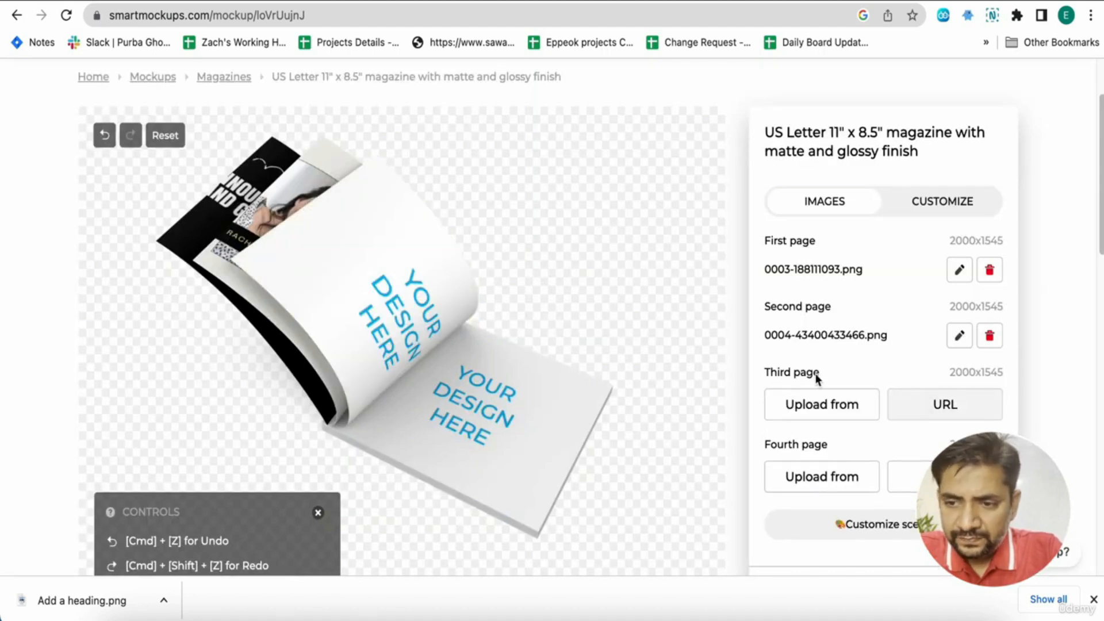
{"action": "left_click", "coordinate": [816, 404]}
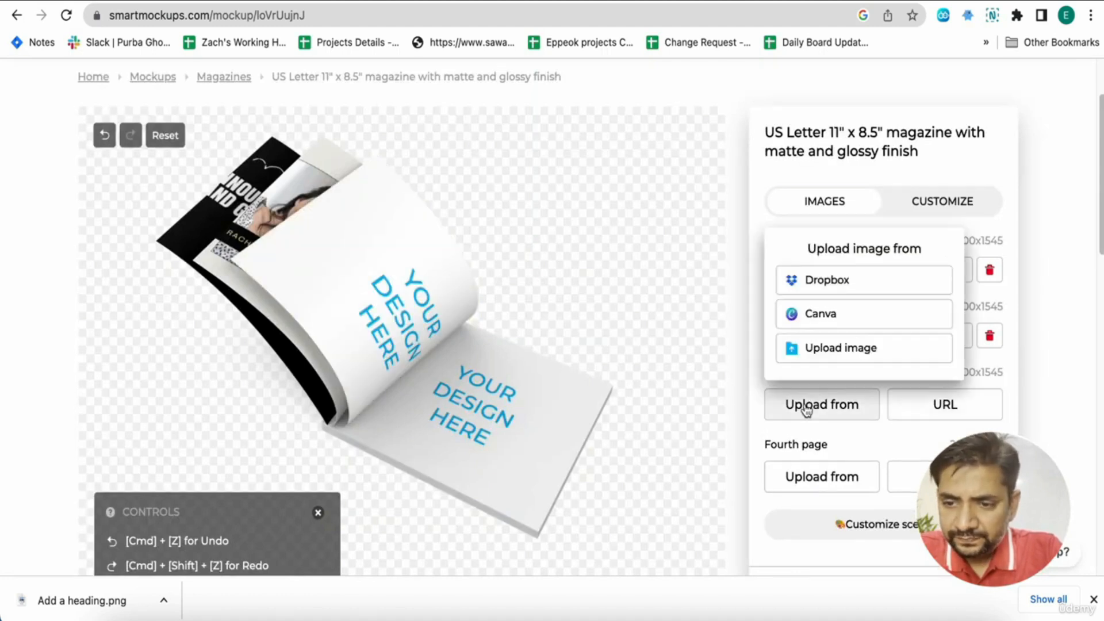
{"action": "left_click", "coordinate": [801, 319]}
{"action": "left_click", "coordinate": [577, 278]}
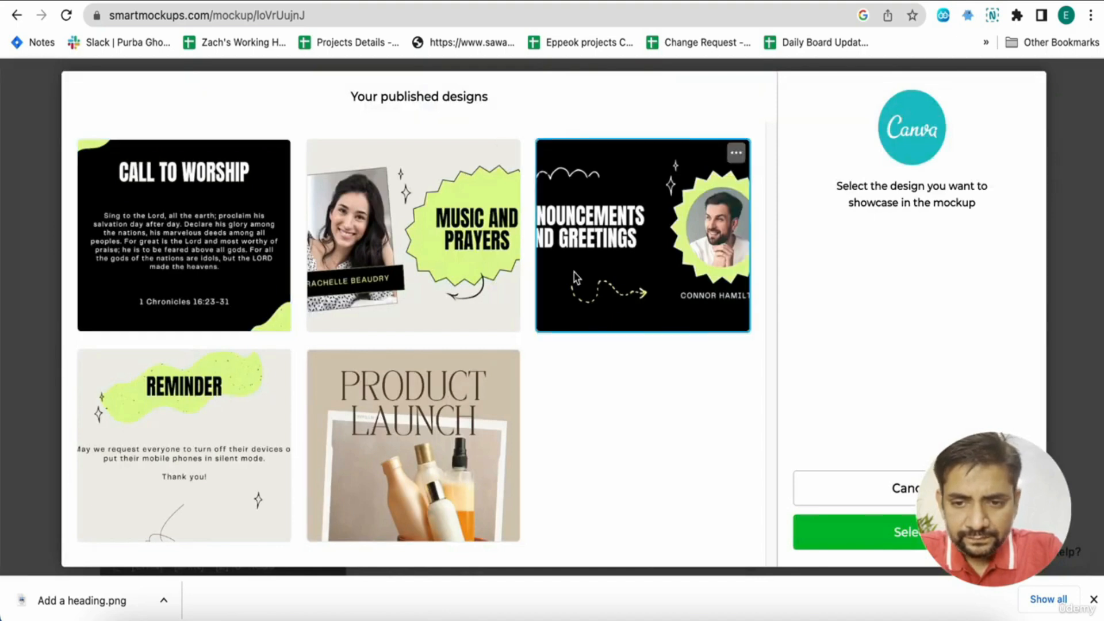
{"action": "left_click", "coordinate": [218, 253]}
{"action": "left_click", "coordinate": [858, 533]}
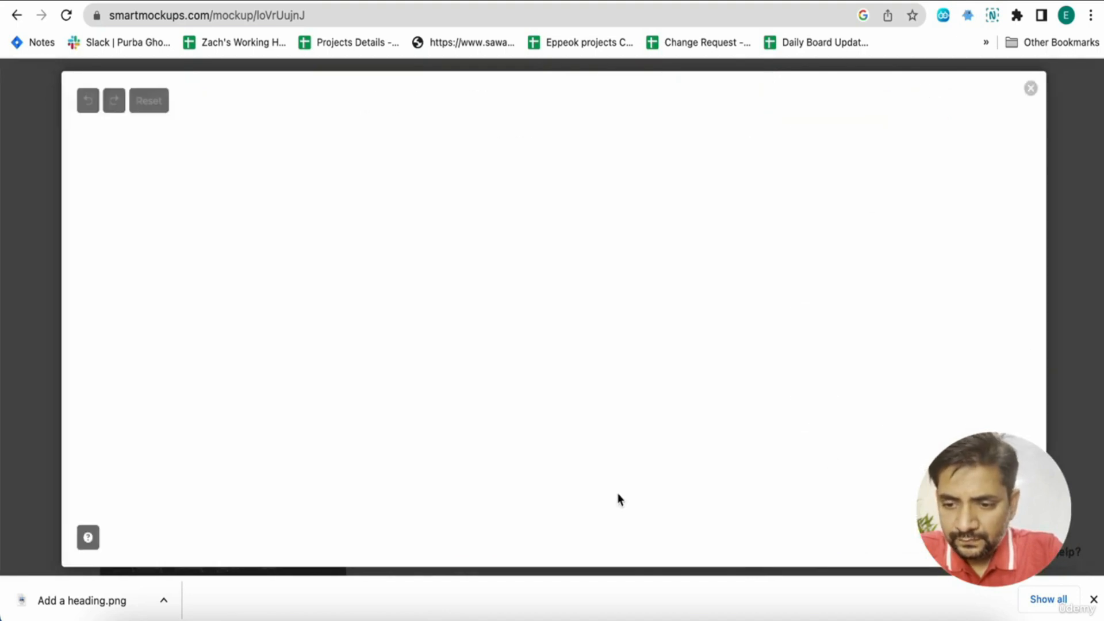
{"action": "left_click", "coordinate": [671, 533]}
{"action": "left_click", "coordinate": [663, 505]}
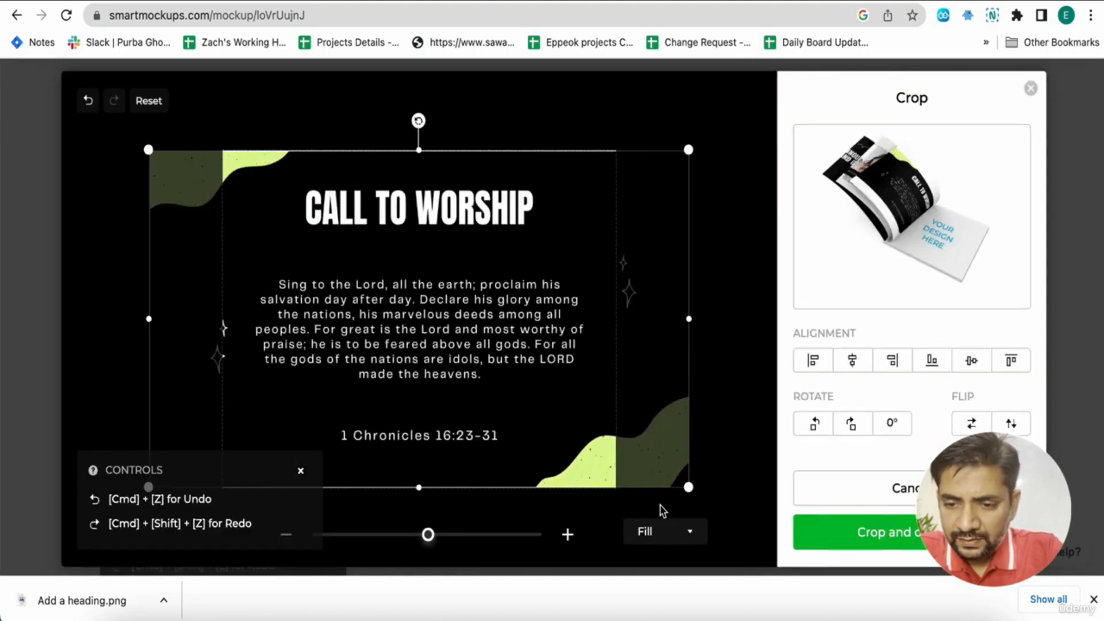
{"action": "left_click", "coordinate": [837, 543]}
- Place the published Canva design Reminder on the magazine's fourth page, cropped with the Fill option
{"action": "left_click", "coordinate": [805, 469]}
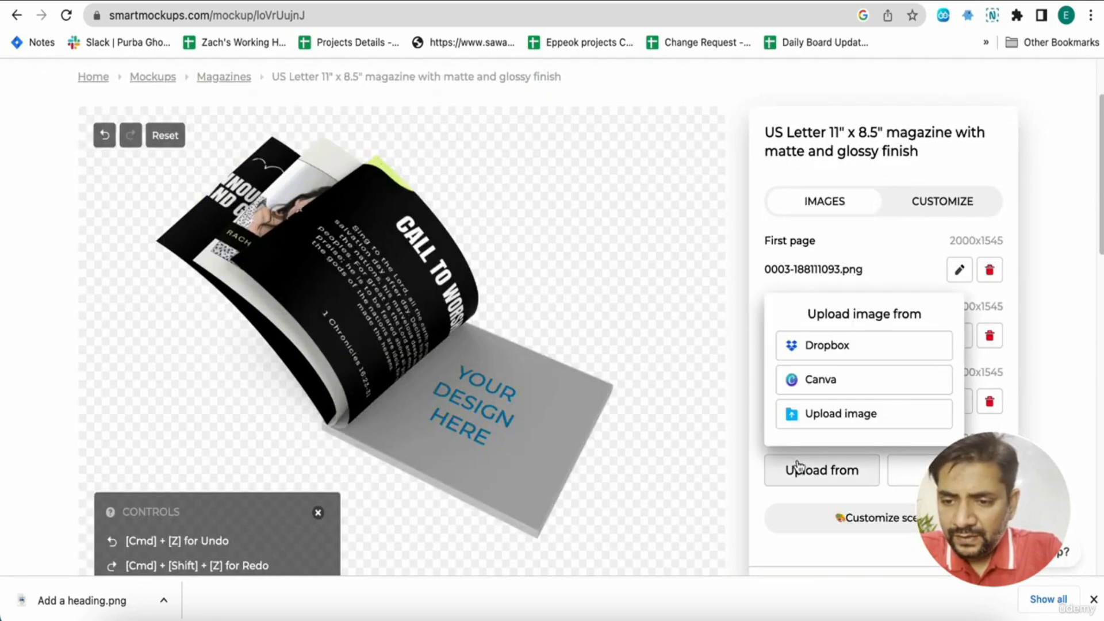
{"action": "left_click", "coordinate": [807, 378]}
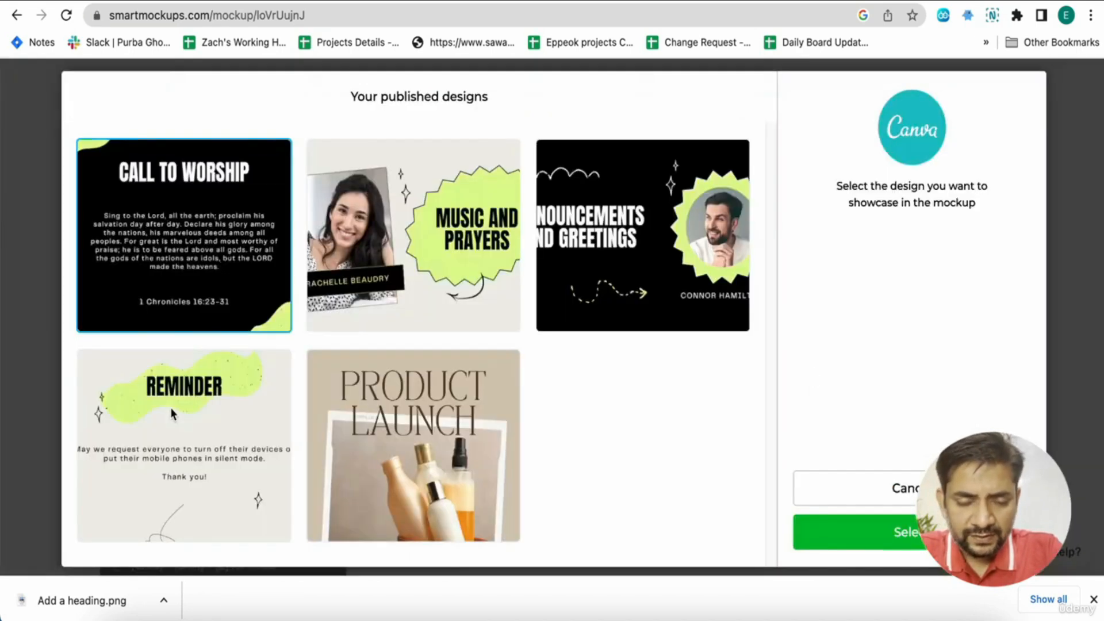
{"action": "left_click", "coordinate": [182, 437]}
{"action": "left_click", "coordinate": [820, 530]}
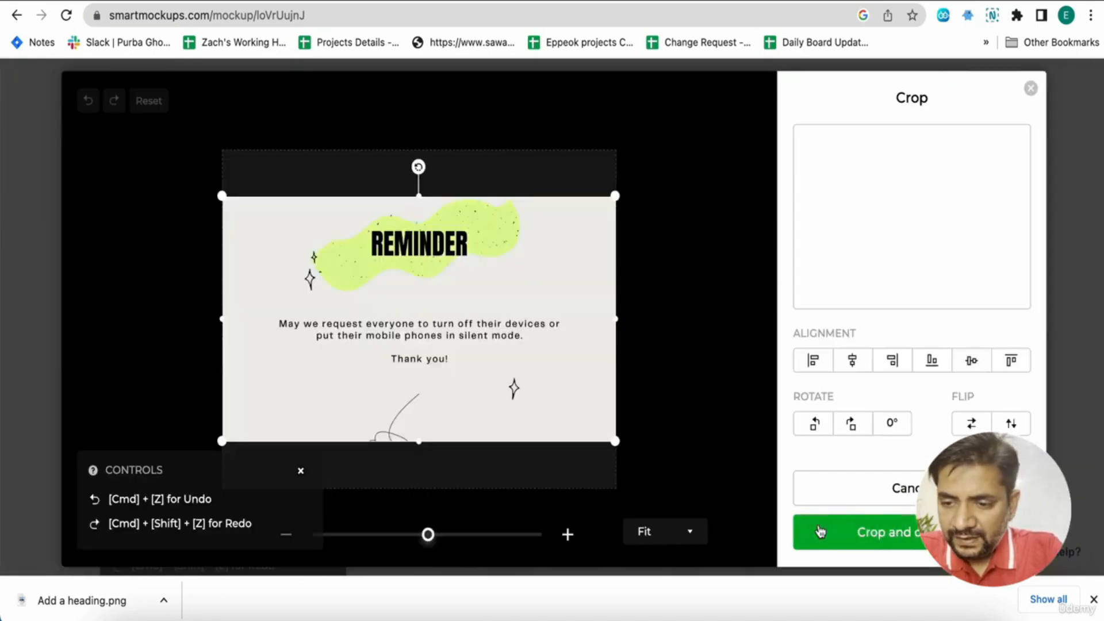
{"action": "left_click", "coordinate": [648, 530]}
{"action": "left_click", "coordinate": [653, 505]}
{"action": "left_click", "coordinate": [814, 530]}
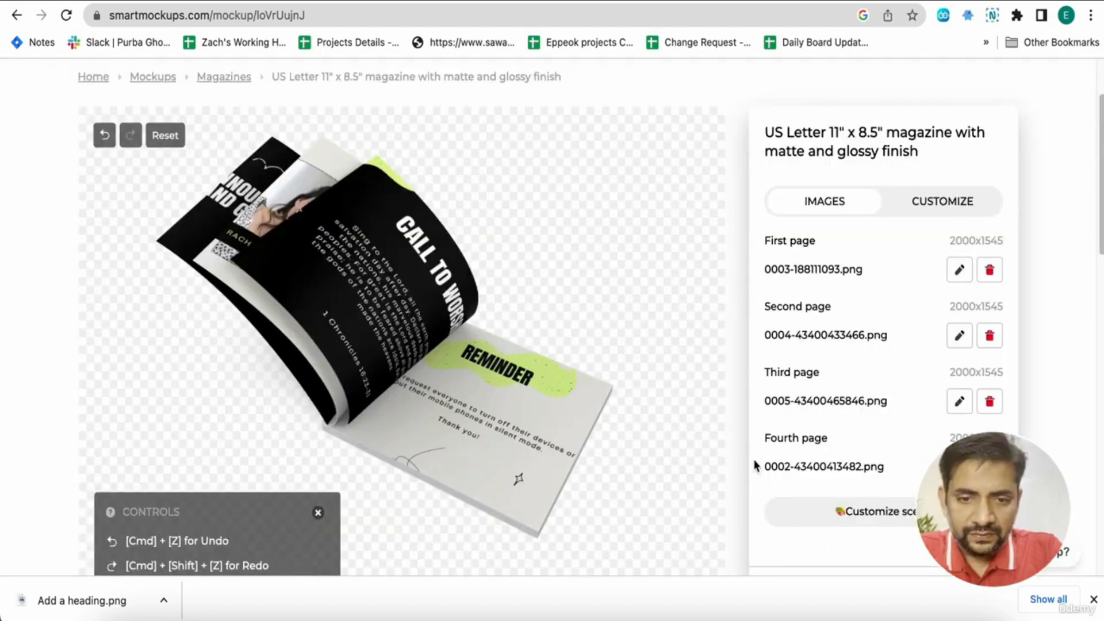
- Download the finished magazine mockup in Super high image quality
{"action": "scroll", "coordinate": [676, 452], "scroll_direction": "down", "scroll_amount": 3}
{"action": "scroll", "coordinate": [665, 395], "scroll_direction": "up", "scroll_amount": 5}
{"action": "scroll", "coordinate": [617, 388], "scroll_direction": "down", "scroll_amount": 2}
{"action": "scroll", "coordinate": [633, 406], "scroll_direction": "down", "scroll_amount": 1}
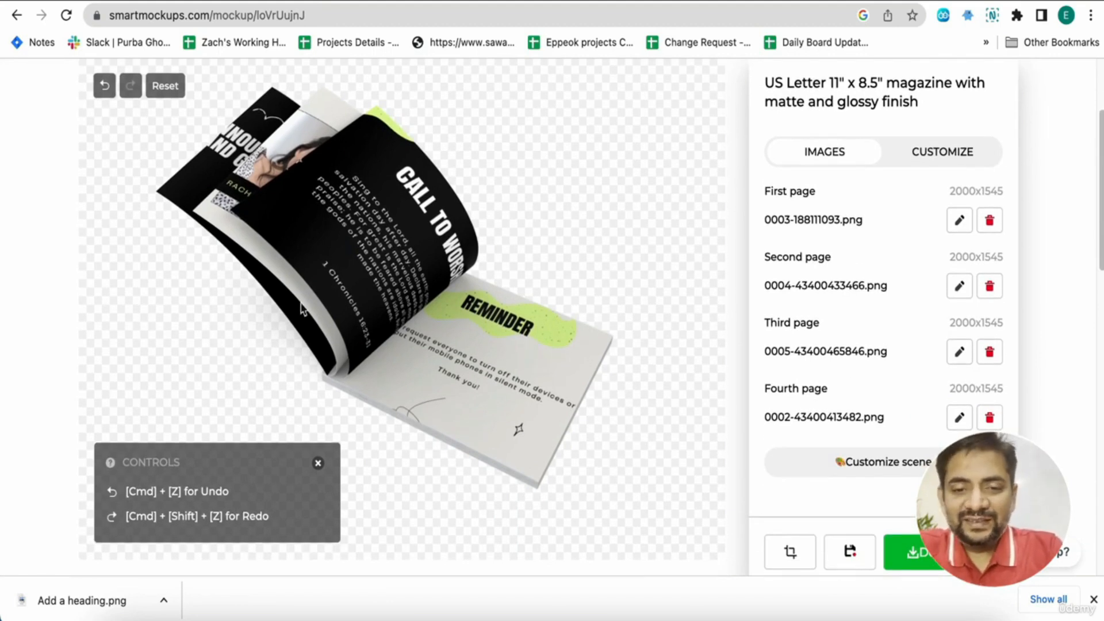
{"action": "scroll", "coordinate": [662, 360], "scroll_direction": "down", "scroll_amount": 1}
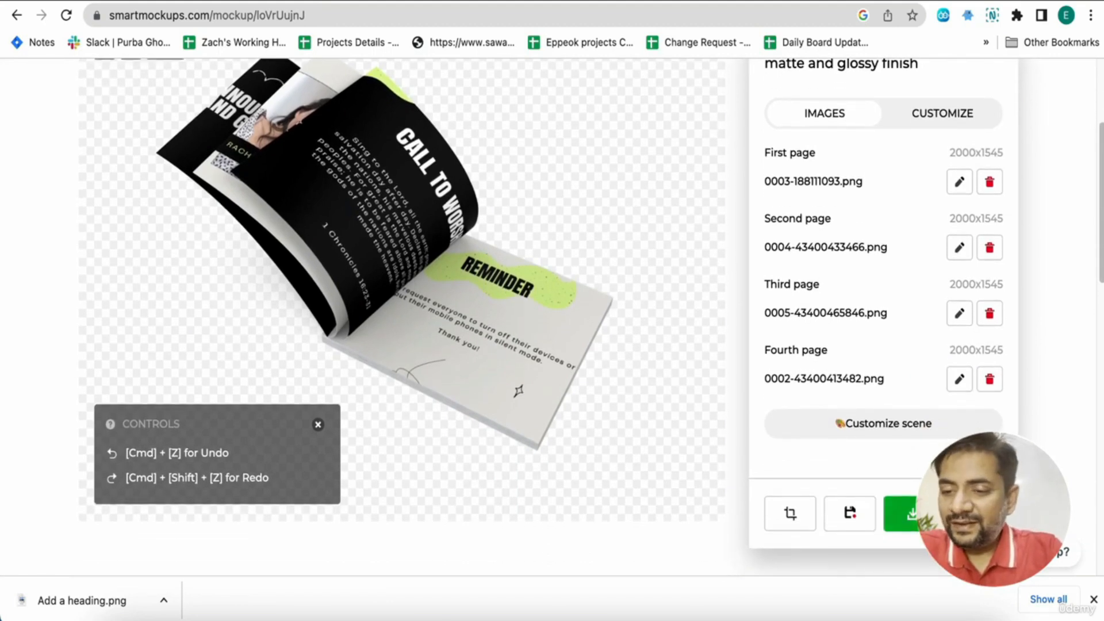
{"action": "left_click", "coordinate": [922, 513]}
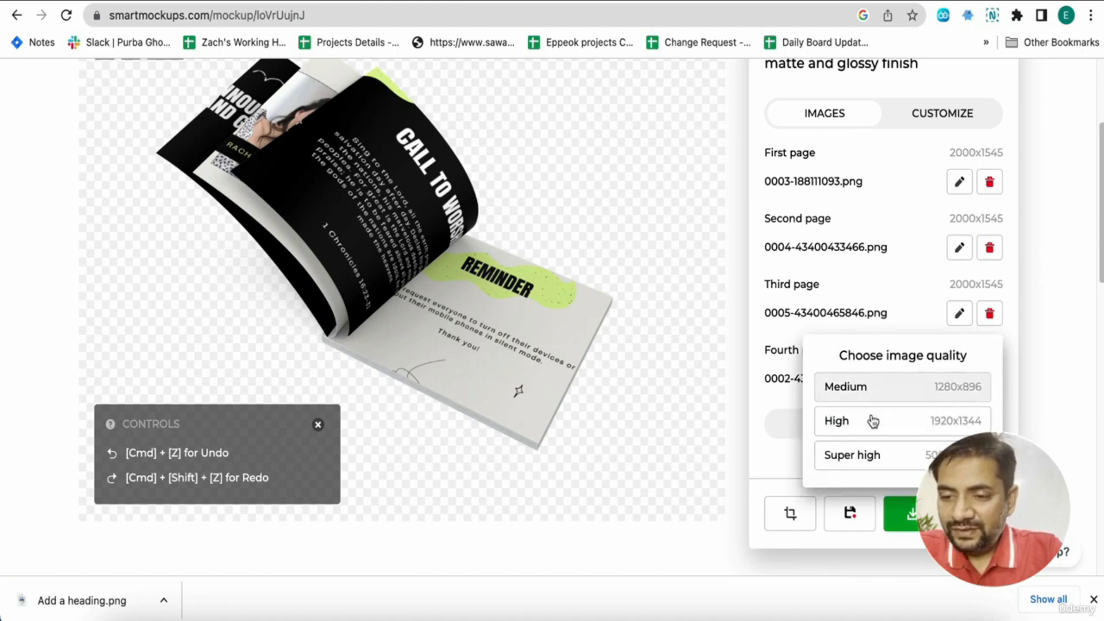
{"action": "left_click", "coordinate": [865, 455]}
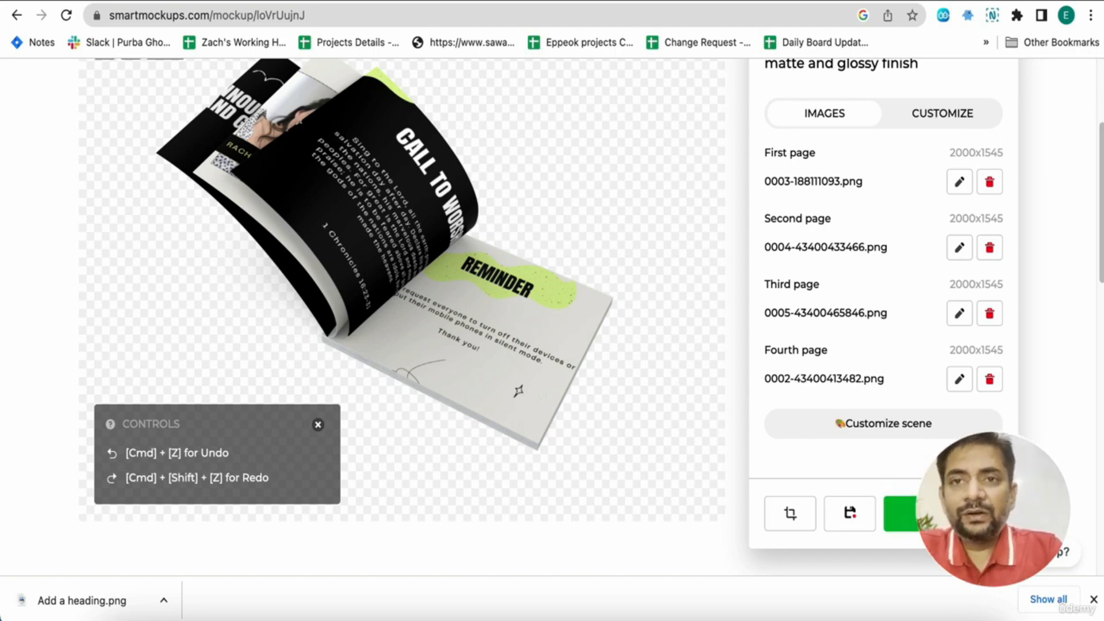
{"action": "scroll", "coordinate": [401, 287], "scroll_direction": "down", "scroll_amount": 1}
{"action": "scroll", "coordinate": [401, 288], "scroll_direction": "up", "scroll_amount": 1}
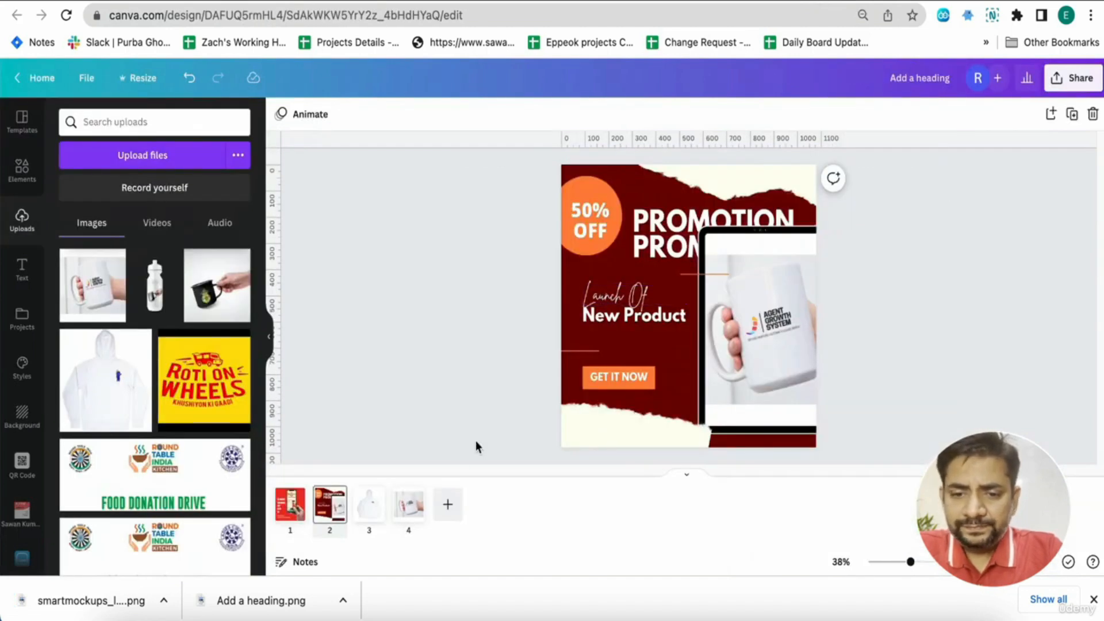
- Add a fifth page to the Canva design and place the downloaded magazine mockup on it, enlarged to nearly the page width
{"action": "left_click", "coordinate": [447, 504]}
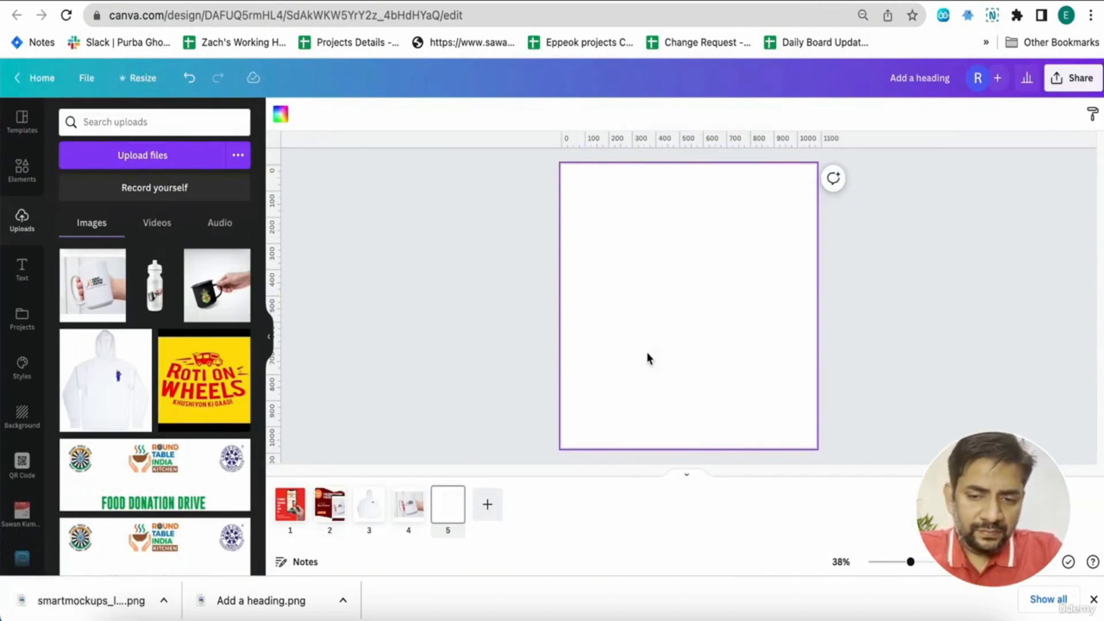
{"action": "left_click_drag", "start_coordinate": [747, 318], "coordinate": [748, 374]}
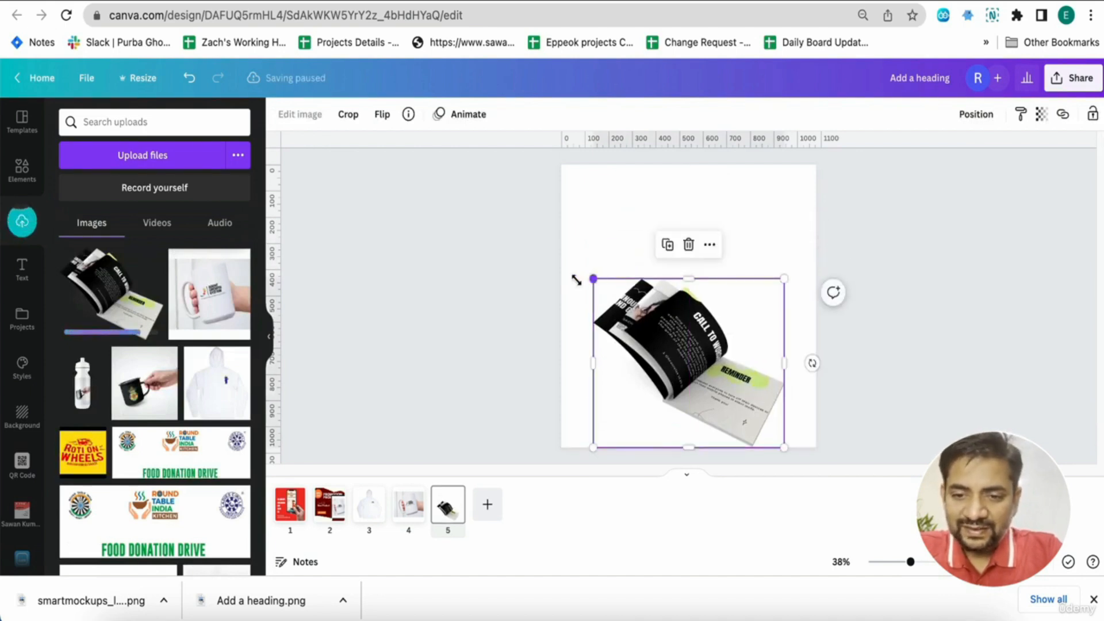
{"action": "left_click_drag", "start_coordinate": [577, 280], "coordinate": [558, 263]}
{"action": "left_click_drag", "start_coordinate": [789, 264], "coordinate": [808, 246]}
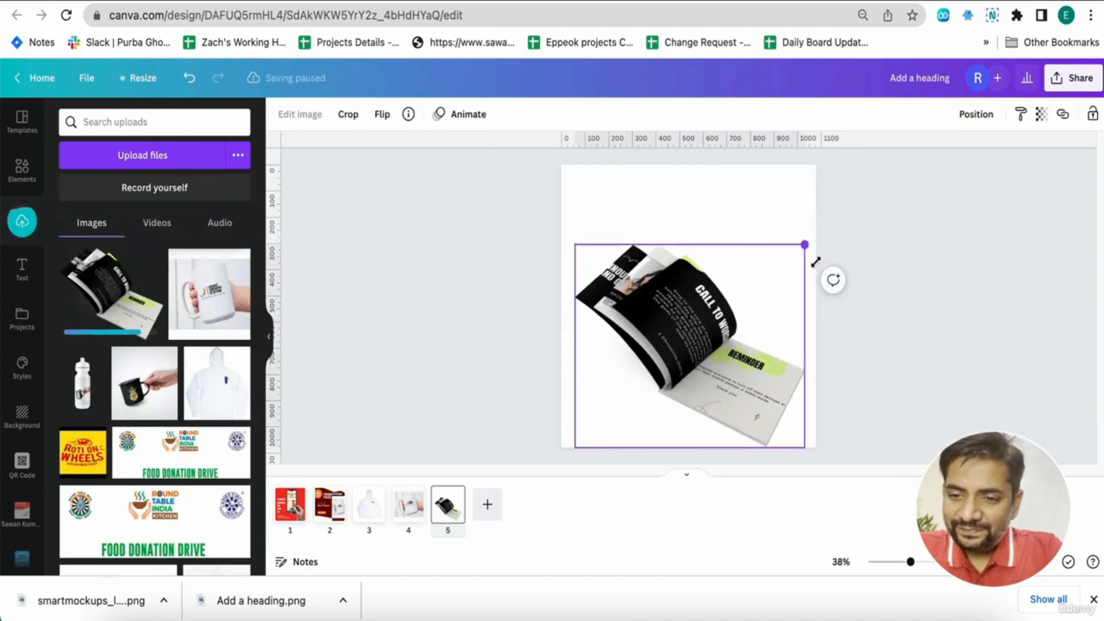
{"action": "left_click", "coordinate": [935, 345]}
- Add a heading above the magazine mockup, coloured dark grey from the brand palette with a font size of 54.5
{"action": "left_click", "coordinate": [23, 267]}
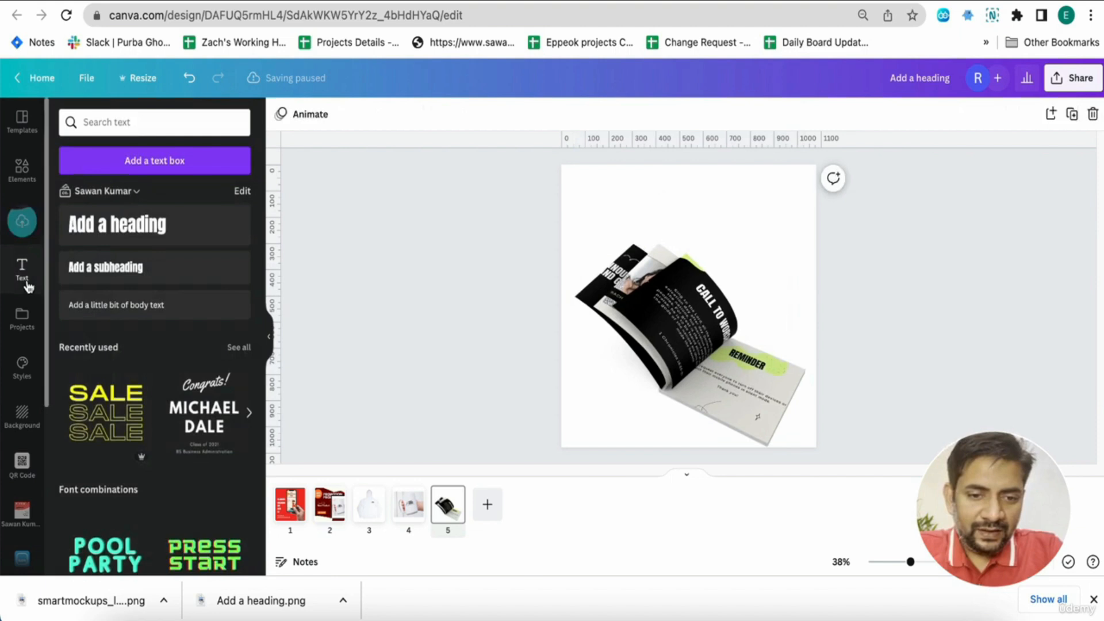
{"action": "left_click", "coordinate": [113, 223]}
{"action": "left_click", "coordinate": [756, 262]}
{"action": "left_click_drag", "start_coordinate": [696, 305], "coordinate": [629, 196]}
{"action": "left_click", "coordinate": [469, 117]}
{"action": "left_click", "coordinate": [237, 319]}
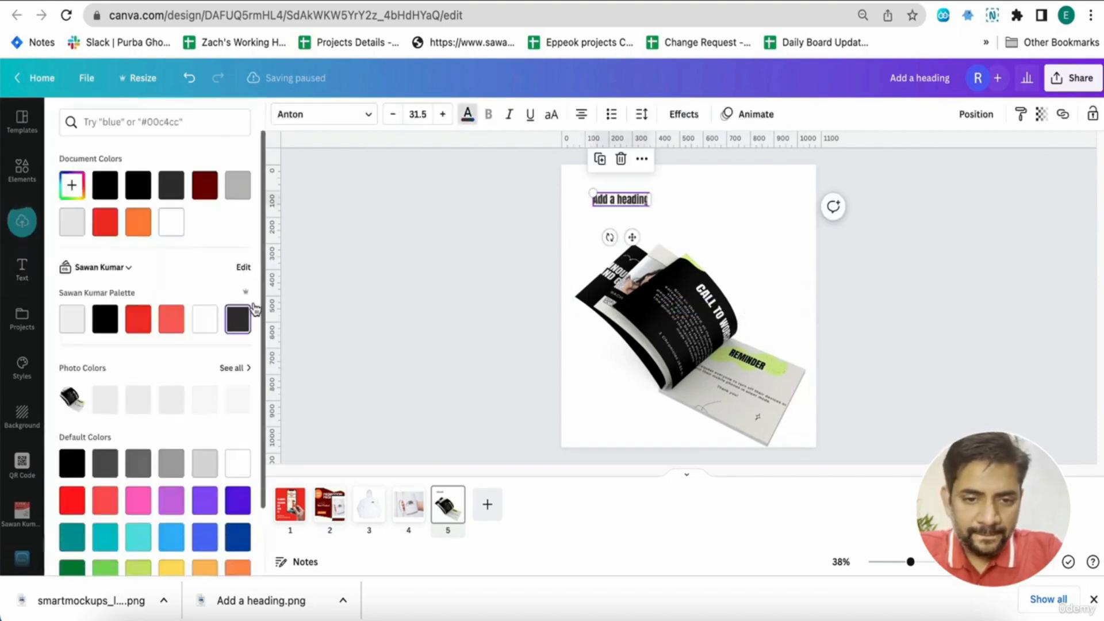
{"action": "left_click", "coordinate": [440, 117]}
{"action": "left_click", "coordinate": [440, 117]}
{"action": "left_click", "coordinate": [440, 117]}
{"action": "left_click", "coordinate": [440, 117]}
{"action": "left_click", "coordinate": [468, 115]}
- Change the heading to CHECK OUR PORTFOLIO HERE, widen it to fit one line, and shift the magazine mockup slightly upward
{"action": "left_click_drag", "start_coordinate": [613, 210], "coordinate": [626, 206]}
{"action": "double_click", "coordinate": [627, 206]}
{"action": "type", "text": "THECK OUR"}
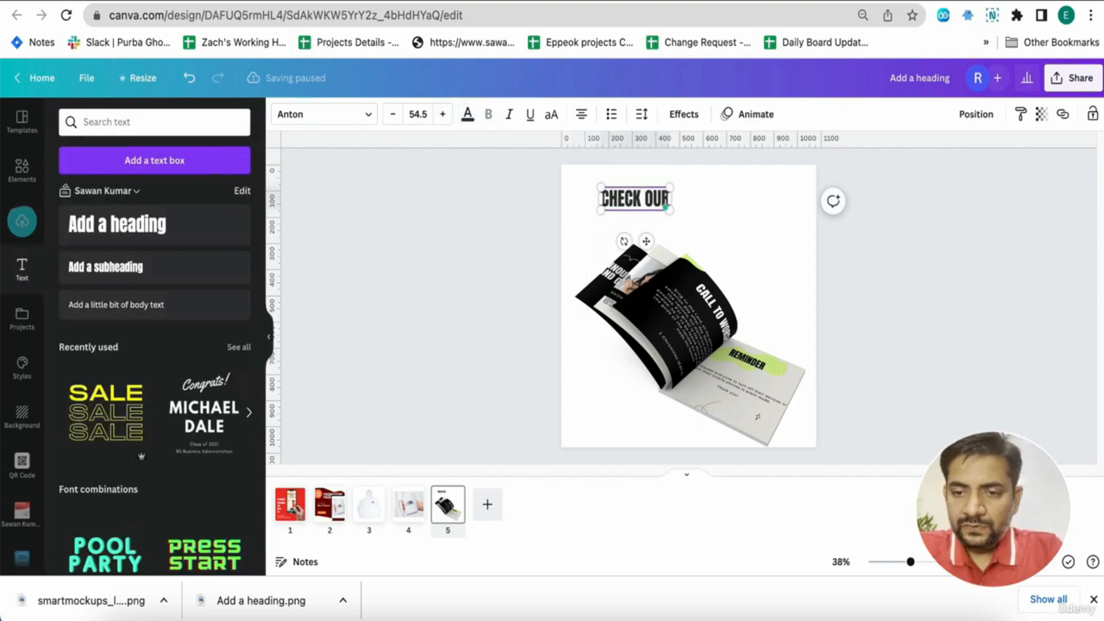
{"action": "type", "text": " PORTFOLIO HERE"}
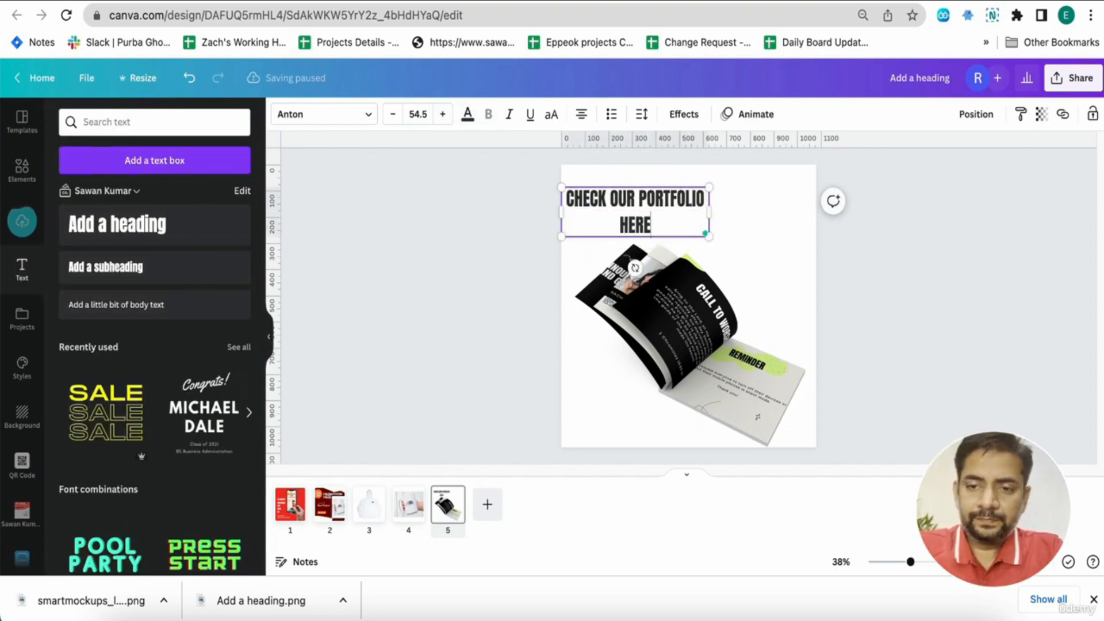
{"action": "left_click_drag", "start_coordinate": [712, 208], "coordinate": [822, 209]}
{"action": "left_click", "coordinate": [854, 281]}
{"action": "left_click_drag", "start_coordinate": [737, 384], "coordinate": [735, 370]}
{"action": "left_click", "coordinate": [917, 381]}
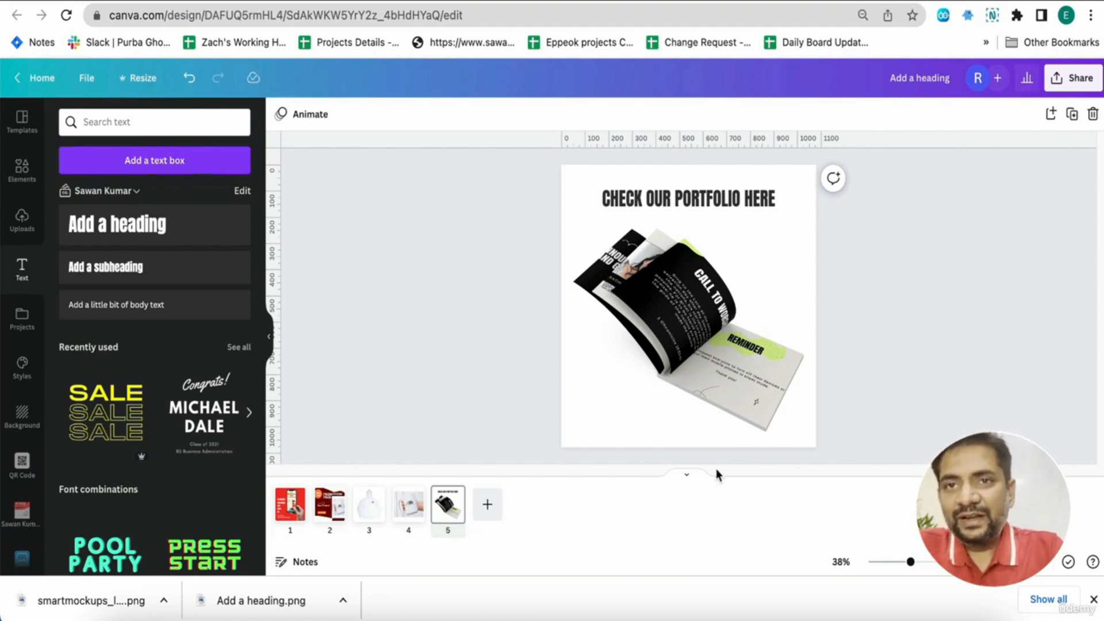
- Add a sixth page, search the elements for LOGO, and insert the orange-red phoenix graphic
{"action": "left_click", "coordinate": [487, 504]}
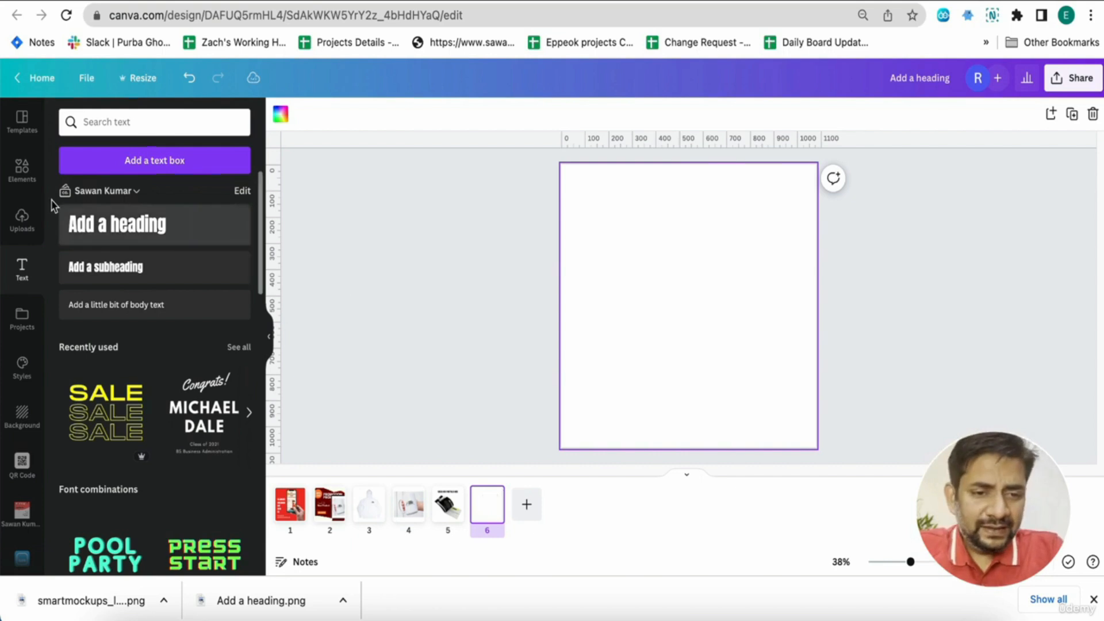
{"action": "left_click", "coordinate": [23, 171]}
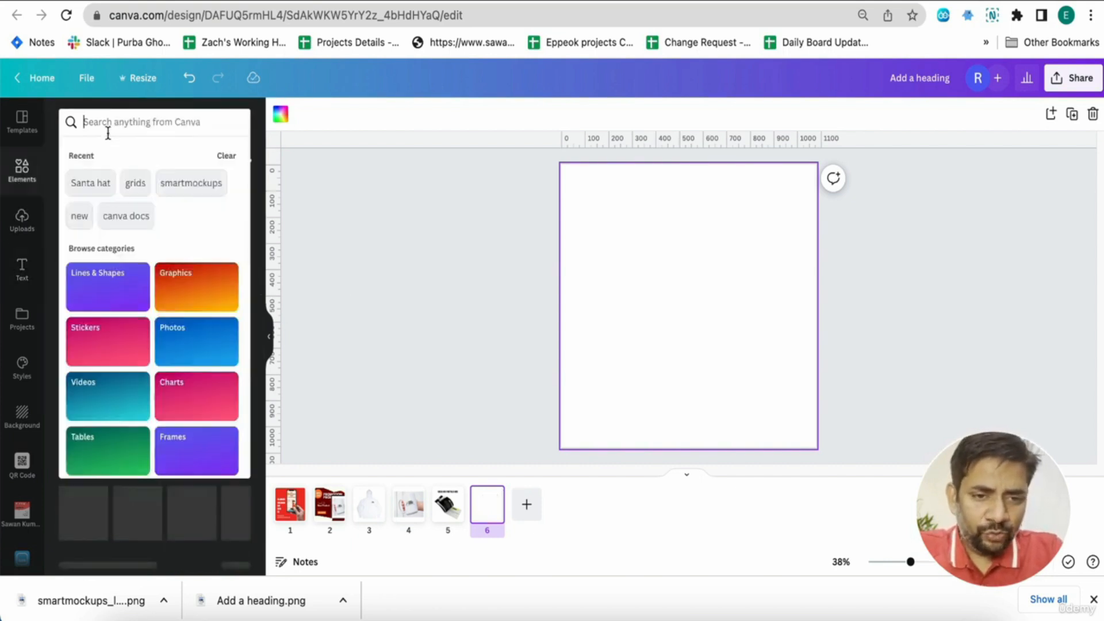
{"action": "left_click", "coordinate": [106, 122]}
{"action": "type", "text": "LOGO"}
{"action": "key", "text": "Return"}
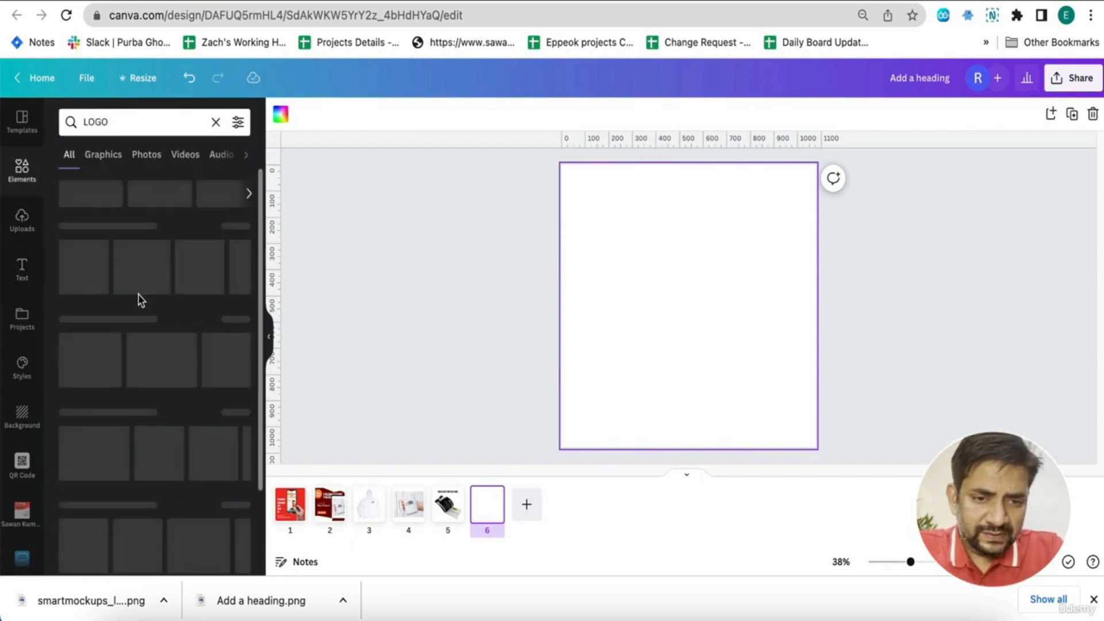
{"action": "scroll", "coordinate": [138, 299], "scroll_direction": "down", "scroll_amount": 1}
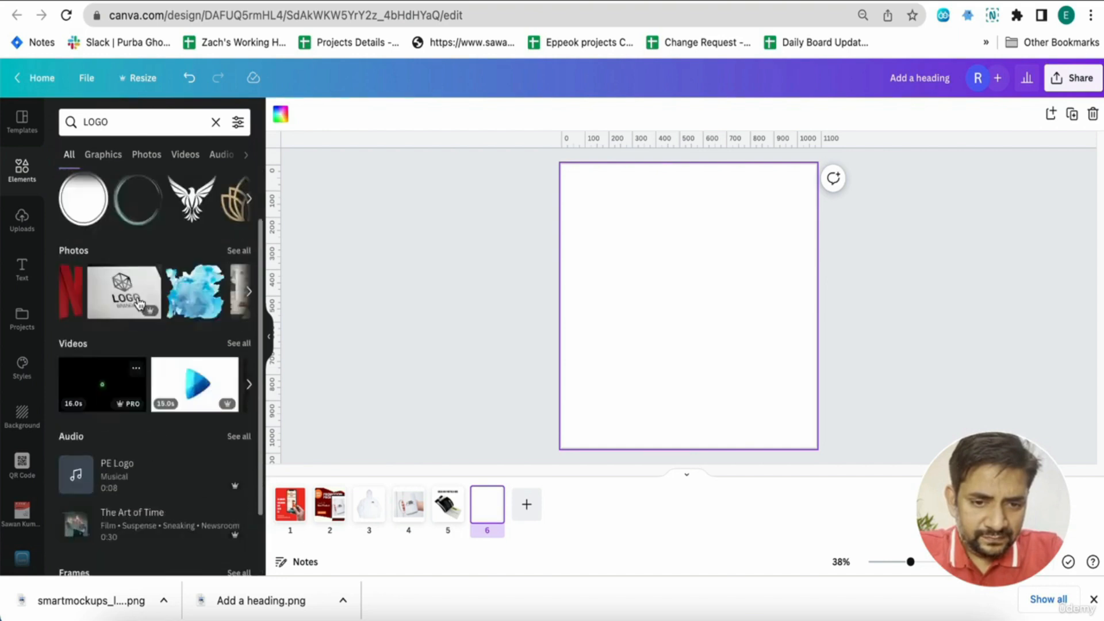
{"action": "scroll", "coordinate": [140, 303], "scroll_direction": "up", "scroll_amount": 1}
{"action": "left_click", "coordinate": [249, 268]}
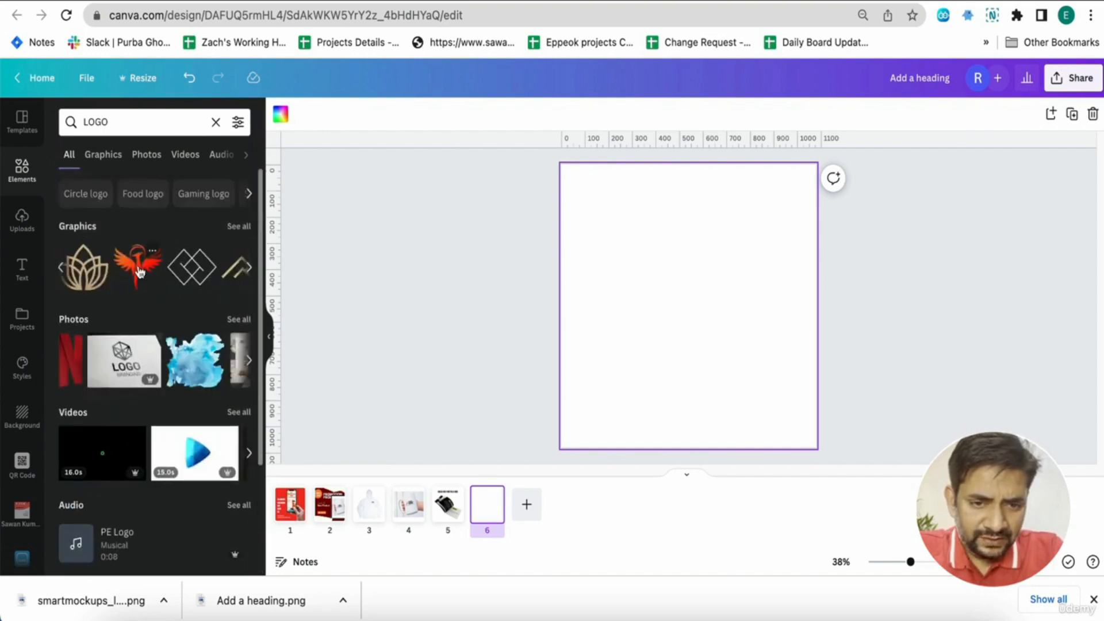
{"action": "left_click", "coordinate": [139, 271]}
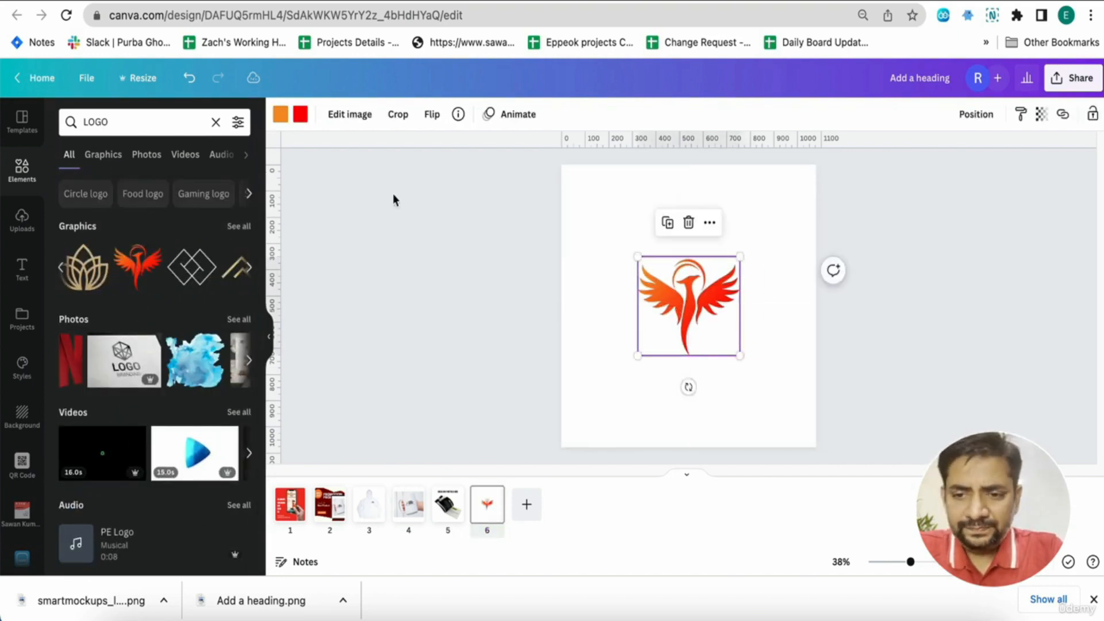
- Examine the full range of Smartmockups image effects available for the phoenix logo
{"action": "left_click", "coordinate": [350, 115]}
{"action": "scroll", "coordinate": [233, 318], "scroll_direction": "down", "scroll_amount": 1}
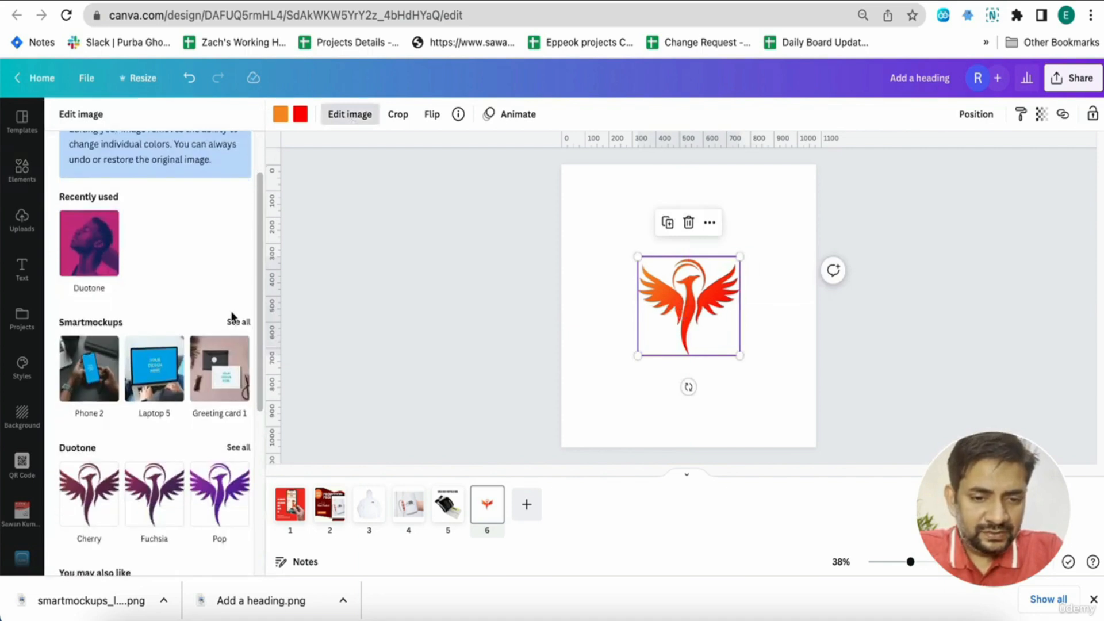
{"action": "left_click", "coordinate": [239, 323]}
{"action": "scroll", "coordinate": [128, 348], "scroll_direction": "down", "scroll_amount": 10}
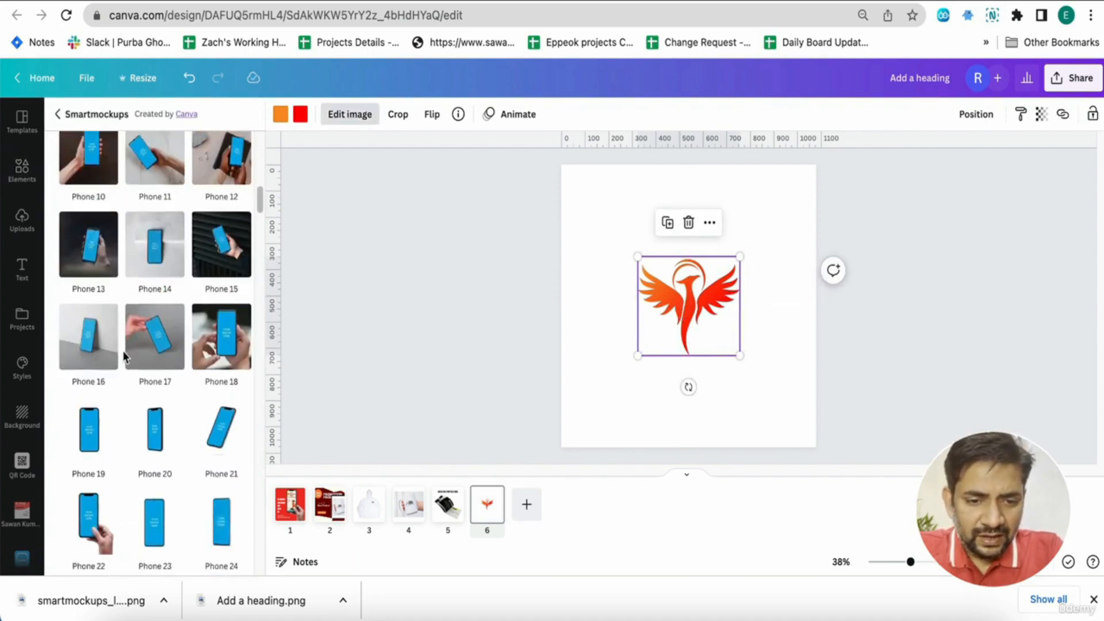
{"action": "scroll", "coordinate": [124, 356], "scroll_direction": "down", "scroll_amount": 10}
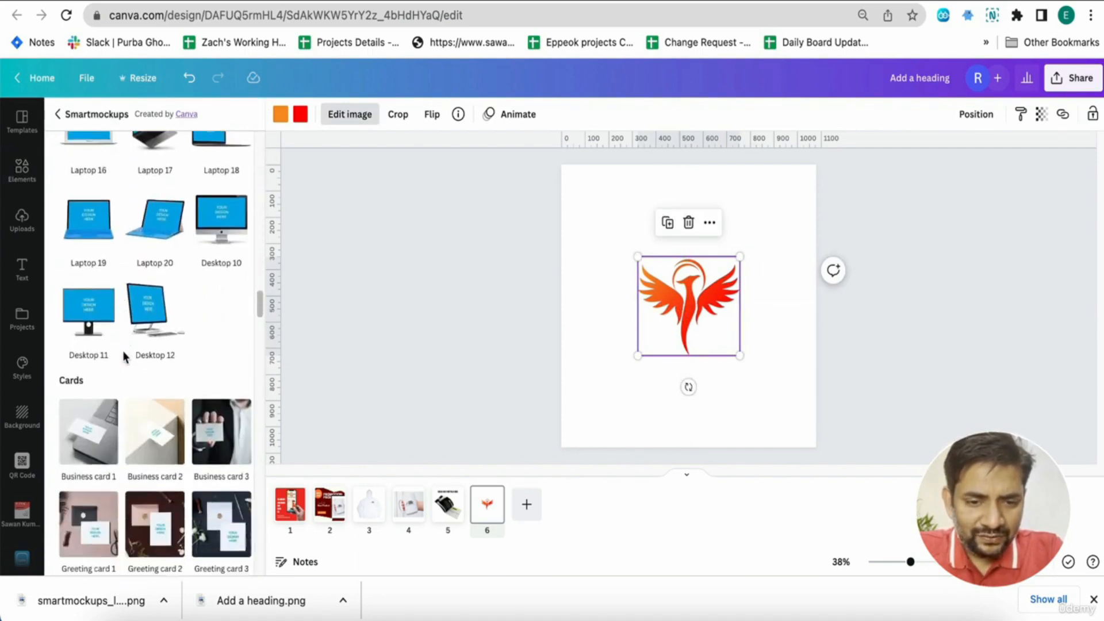
{"action": "scroll", "coordinate": [125, 357], "scroll_direction": "down", "scroll_amount": 10}
{"action": "scroll", "coordinate": [124, 356], "scroll_direction": "down", "scroll_amount": 10}
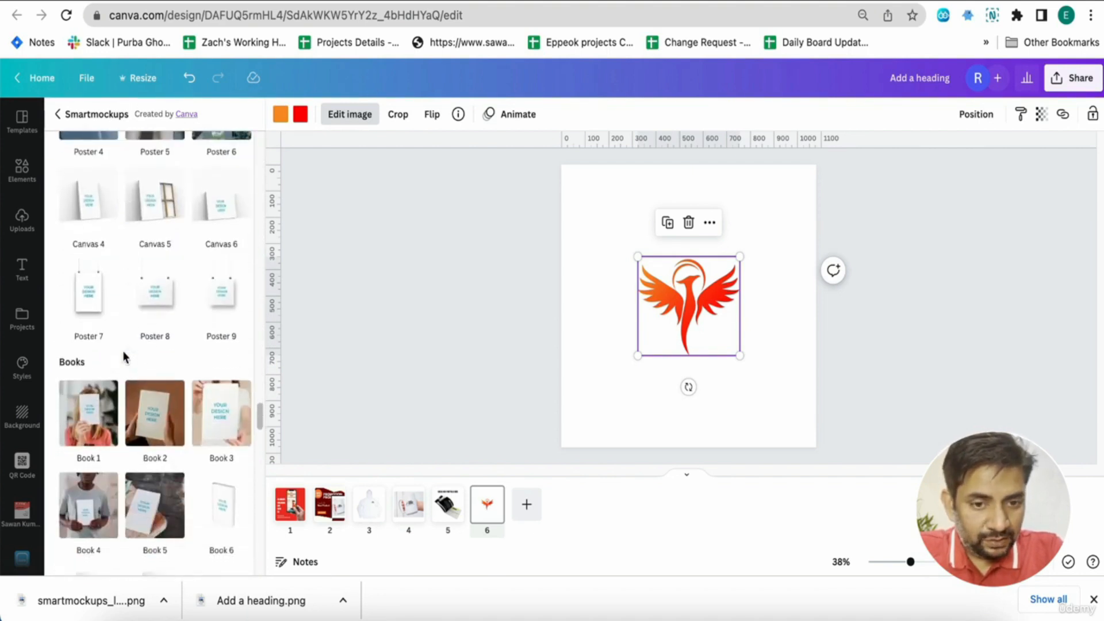
{"action": "scroll", "coordinate": [124, 357], "scroll_direction": "down", "scroll_amount": 10}
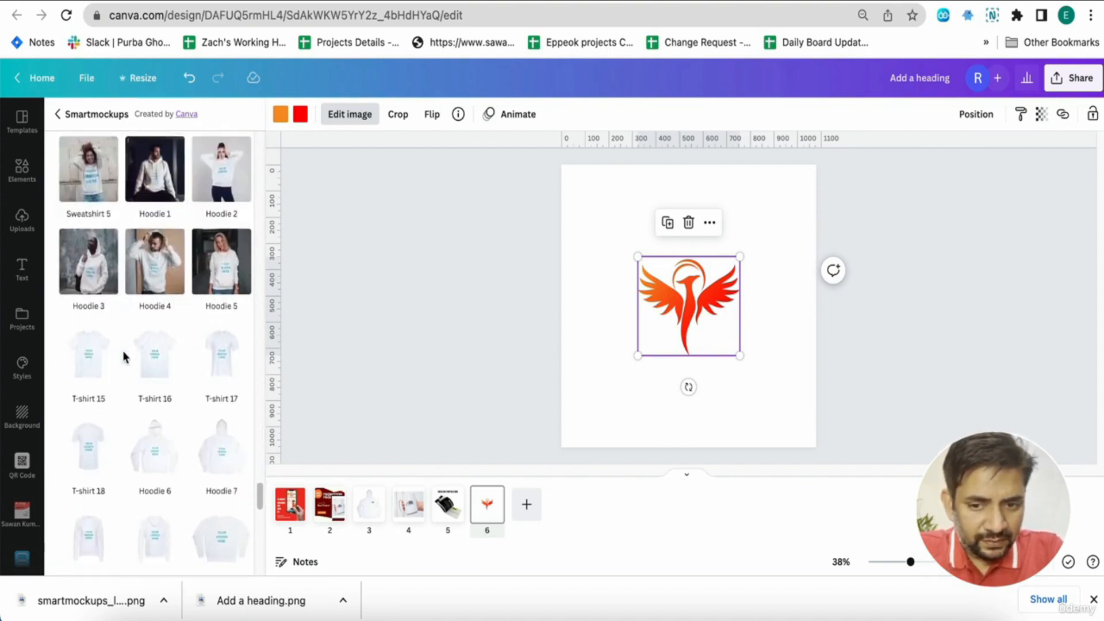
{"action": "scroll", "coordinate": [124, 356], "scroll_direction": "down", "scroll_amount": 10}
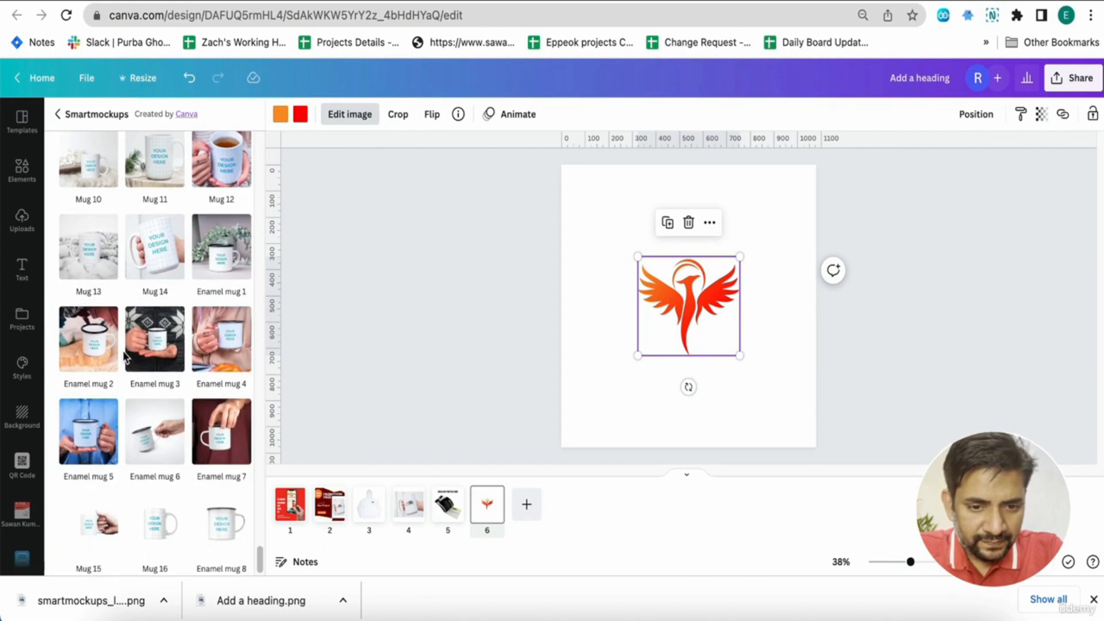
{"action": "scroll", "coordinate": [128, 463], "scroll_direction": "up", "scroll_amount": 10}
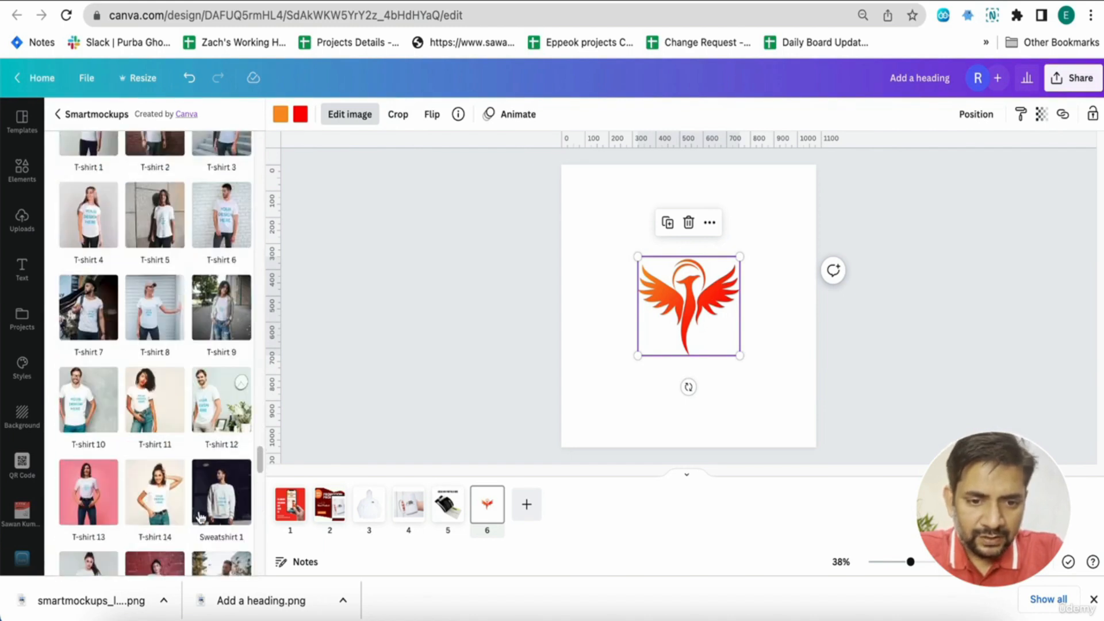
{"action": "key", "text": "Escape"}
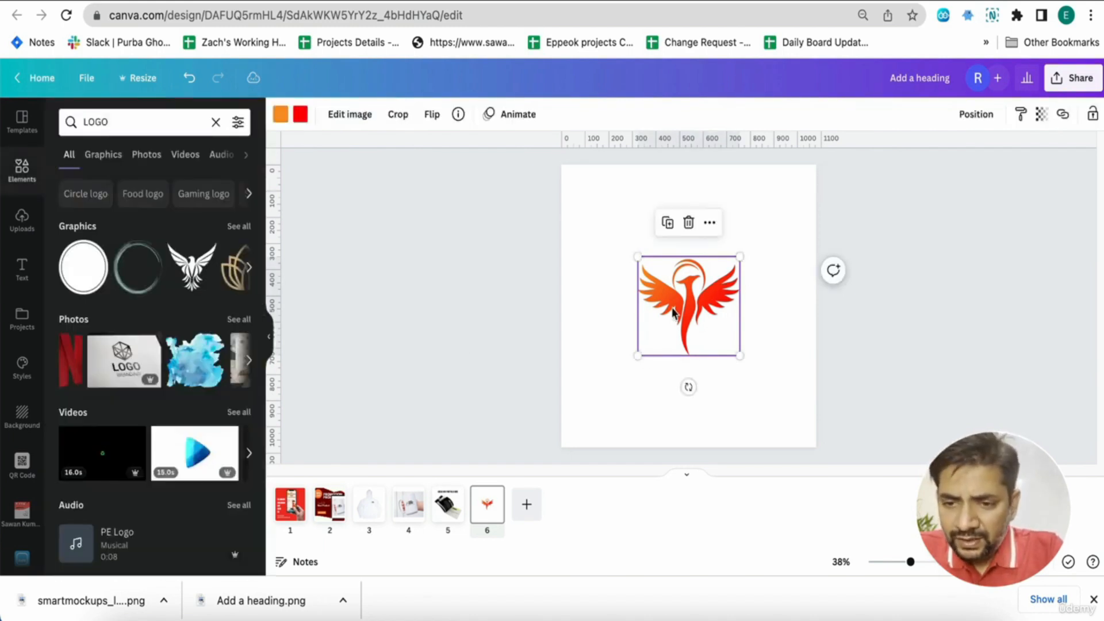
- Enlarge the phoenix logo until it nearly fills the width of the sixth page
{"action": "left_click_drag", "start_coordinate": [636, 355], "coordinate": [567, 429]}
{"action": "left_click_drag", "start_coordinate": [742, 253], "coordinate": [831, 201]}
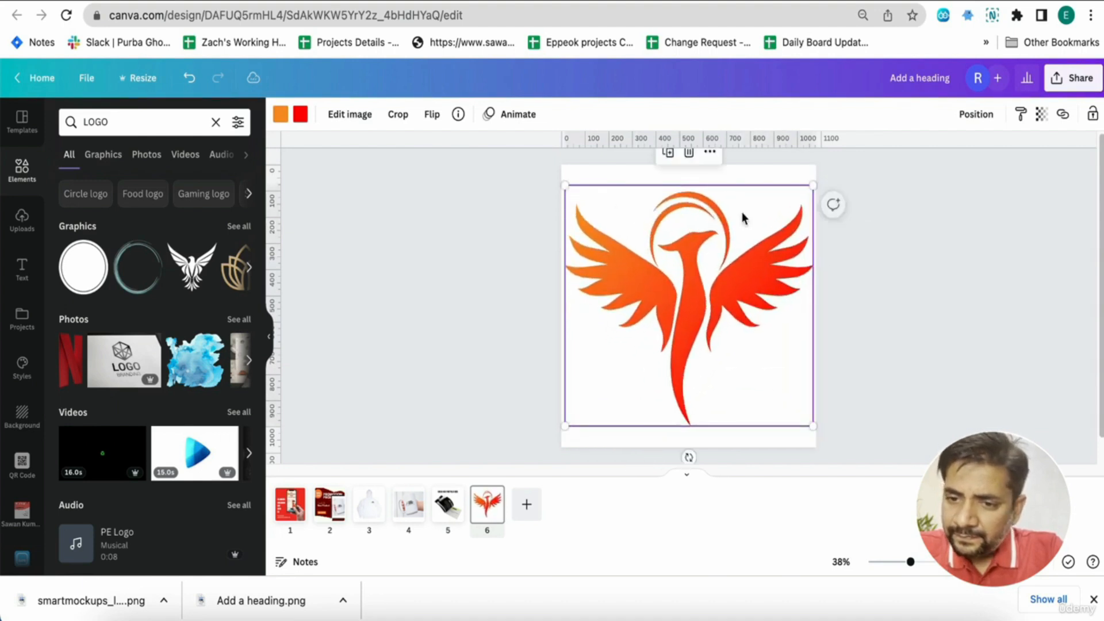
{"action": "left_click", "coordinate": [562, 190]}
- Find Smartmockups among the share options, save the phoenix logo design to it, and dismiss the confirmation
{"action": "left_click", "coordinate": [1072, 78]}
{"action": "scroll", "coordinate": [926, 460], "scroll_direction": "down", "scroll_amount": 1}
{"action": "left_click", "coordinate": [921, 497]}
{"action": "scroll", "coordinate": [937, 345], "scroll_direction": "down", "scroll_amount": 6}
{"action": "scroll", "coordinate": [932, 258], "scroll_direction": "up", "scroll_amount": 2}
{"action": "type", "text": "SMAR"}
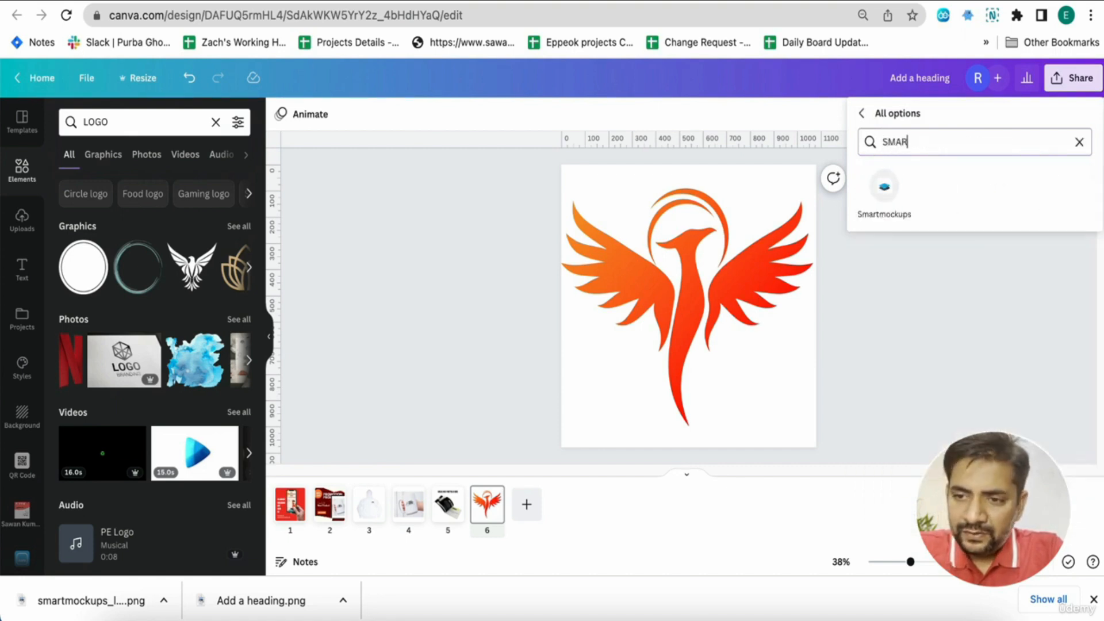
{"action": "left_click", "coordinate": [889, 198]}
{"action": "left_click", "coordinate": [891, 217]}
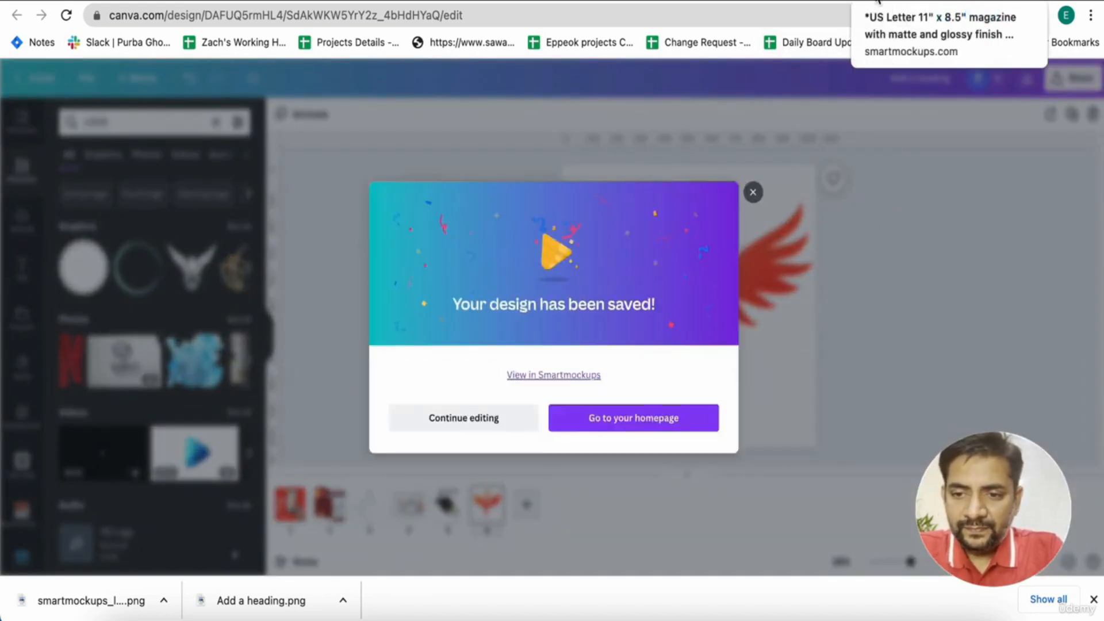
{"action": "left_click", "coordinate": [752, 189]}
- Switch to the Smartmockups site, open the Beverages packaging mockups, and filter them to free ones
{"action": "left_click", "coordinate": [610, 1]}
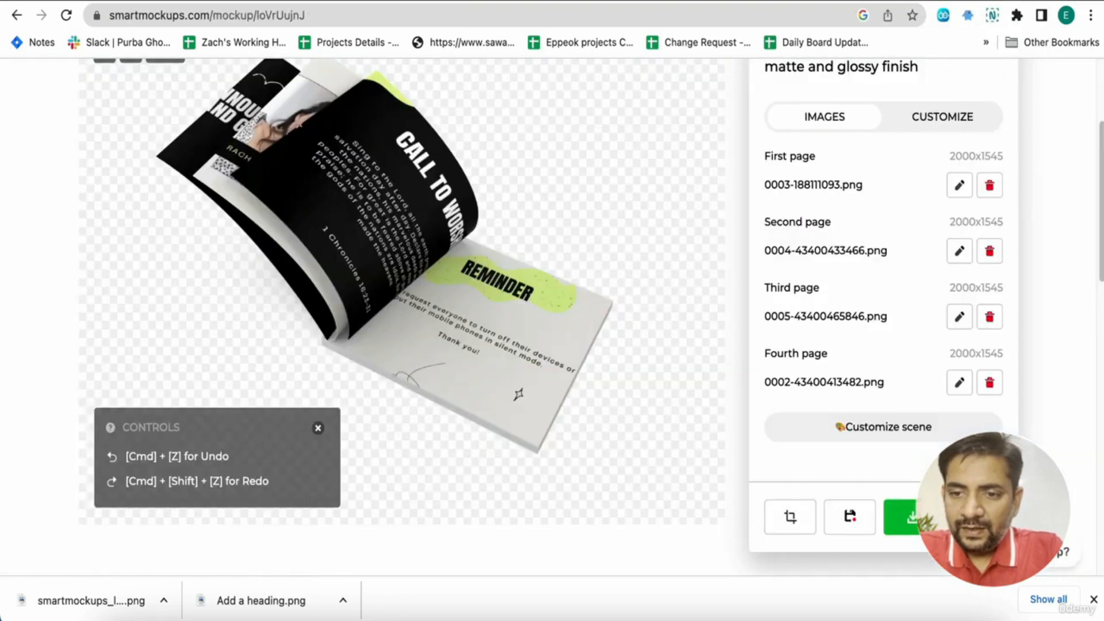
{"action": "scroll", "coordinate": [785, 446], "scroll_direction": "up", "scroll_amount": 4}
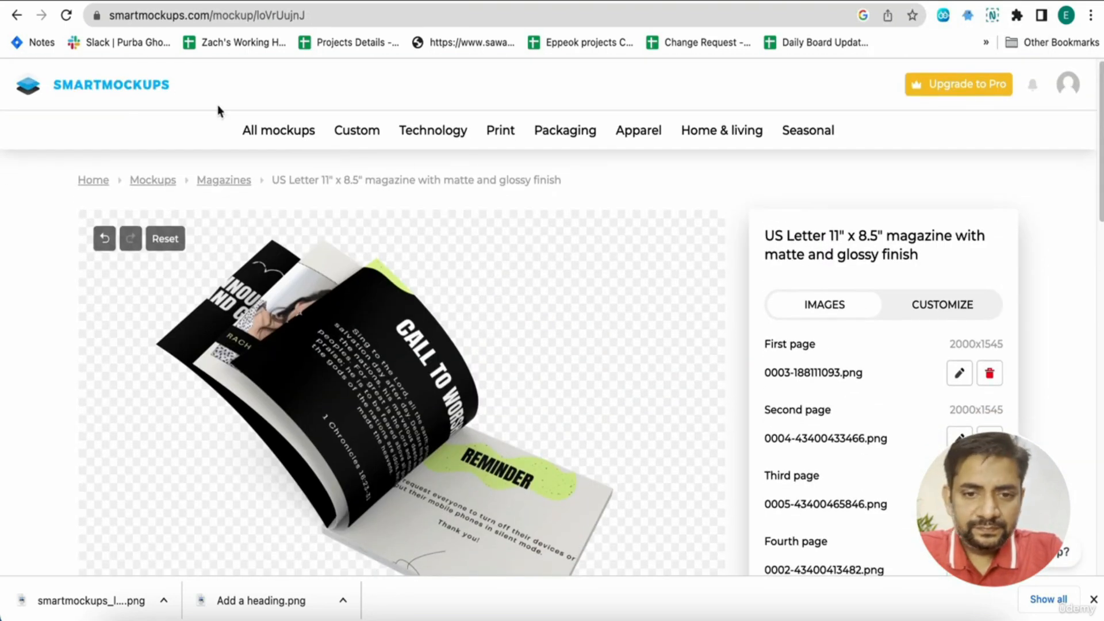
{"action": "mouse_move", "coordinate": [494, 129]}
{"action": "mouse_move", "coordinate": [564, 136]}
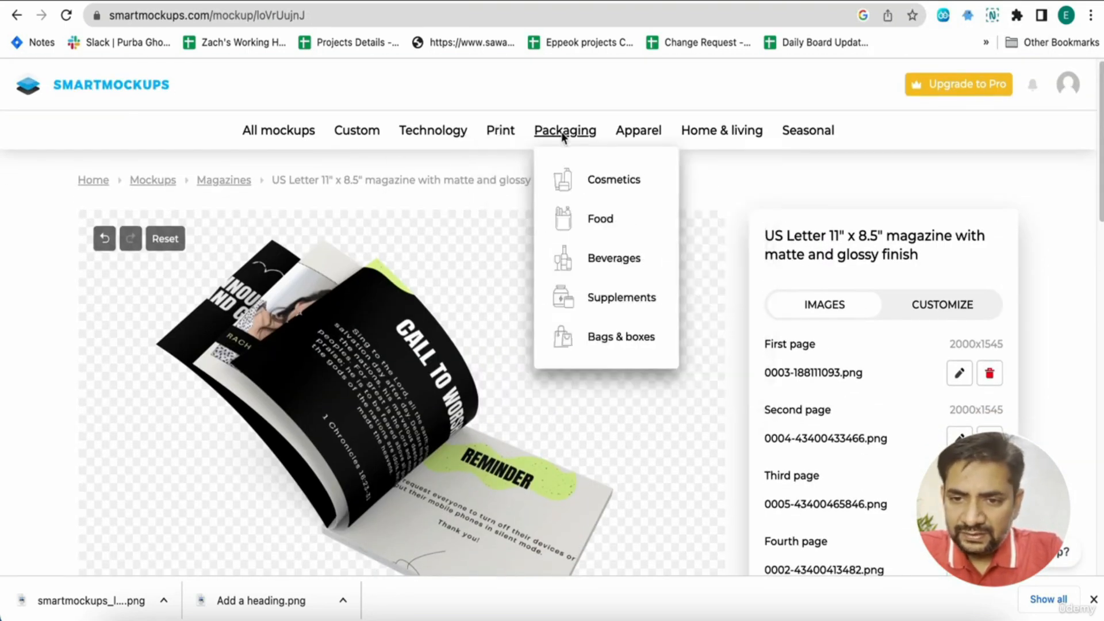
{"action": "left_click", "coordinate": [592, 260]}
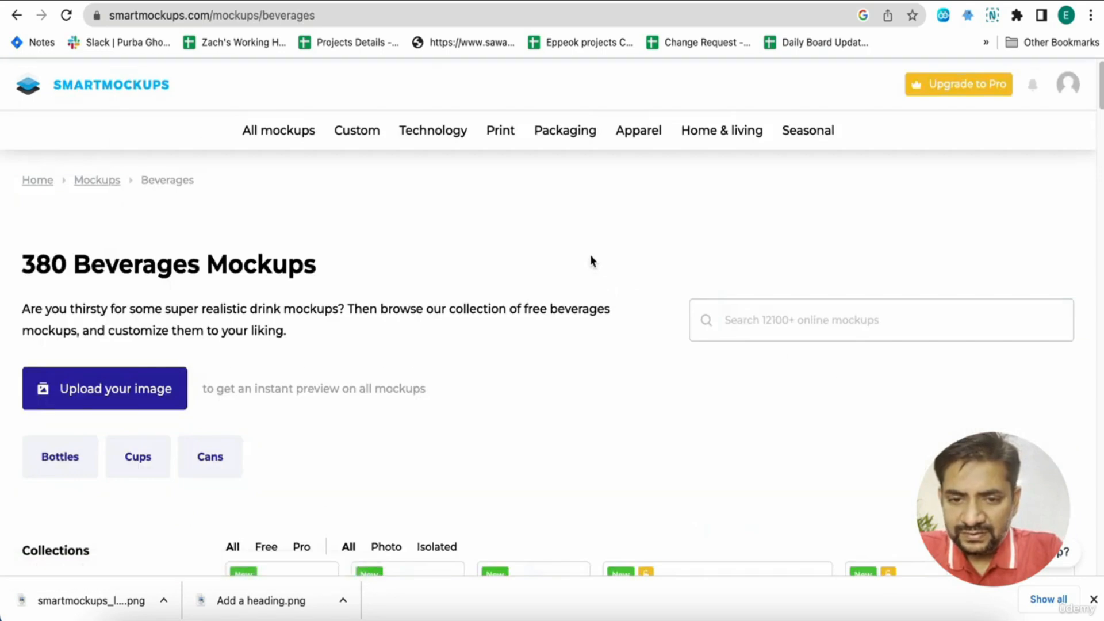
{"action": "scroll", "coordinate": [590, 256], "scroll_direction": "down", "scroll_amount": 5}
{"action": "left_click", "coordinate": [267, 248]}
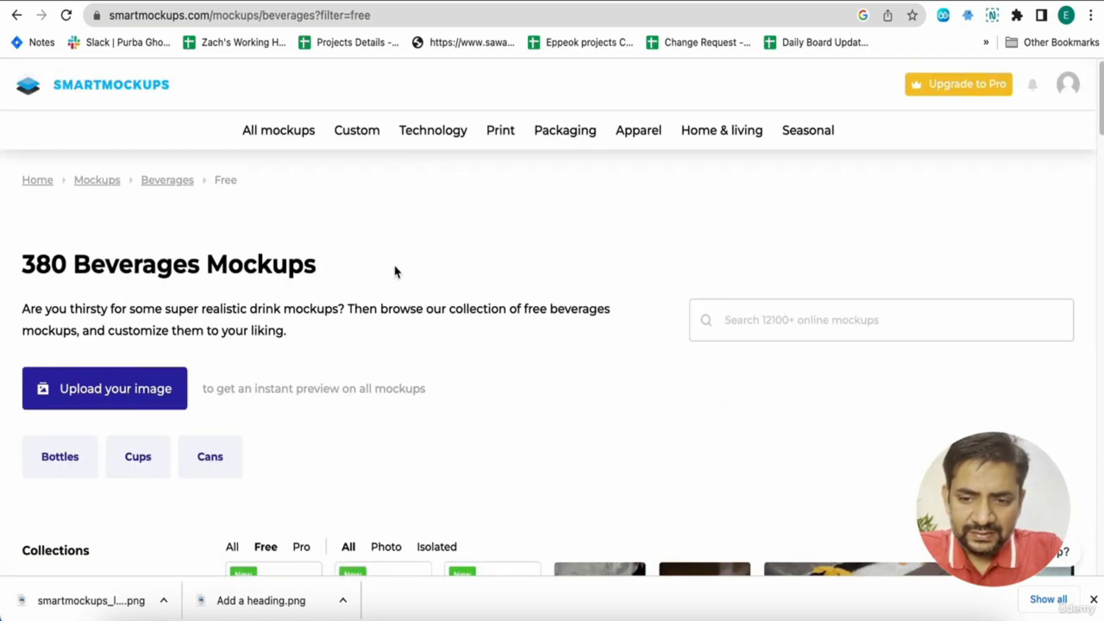
- Open the "Cup beside the smartphone and laptop" mockup from the free beverages collection
{"action": "scroll", "coordinate": [419, 278], "scroll_direction": "down", "scroll_amount": 7}
{"action": "scroll", "coordinate": [661, 346], "scroll_direction": "down", "scroll_amount": 1}
{"action": "scroll", "coordinate": [664, 347], "scroll_direction": "up", "scroll_amount": 1}
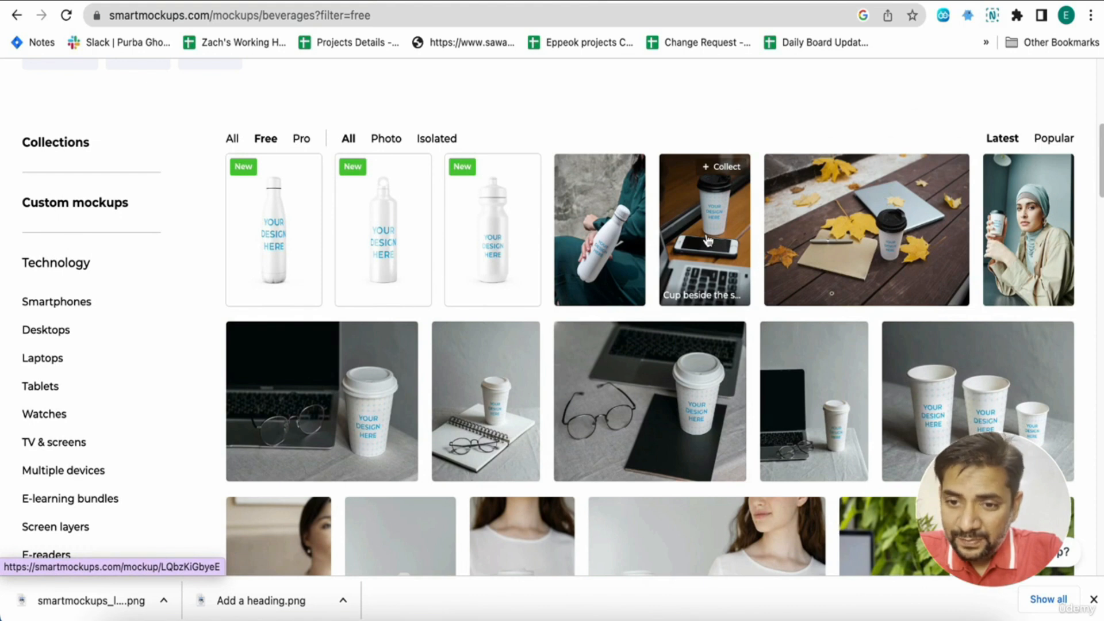
{"action": "left_click", "coordinate": [708, 240]}
{"action": "scroll", "coordinate": [543, 386], "scroll_direction": "down", "scroll_amount": 1}
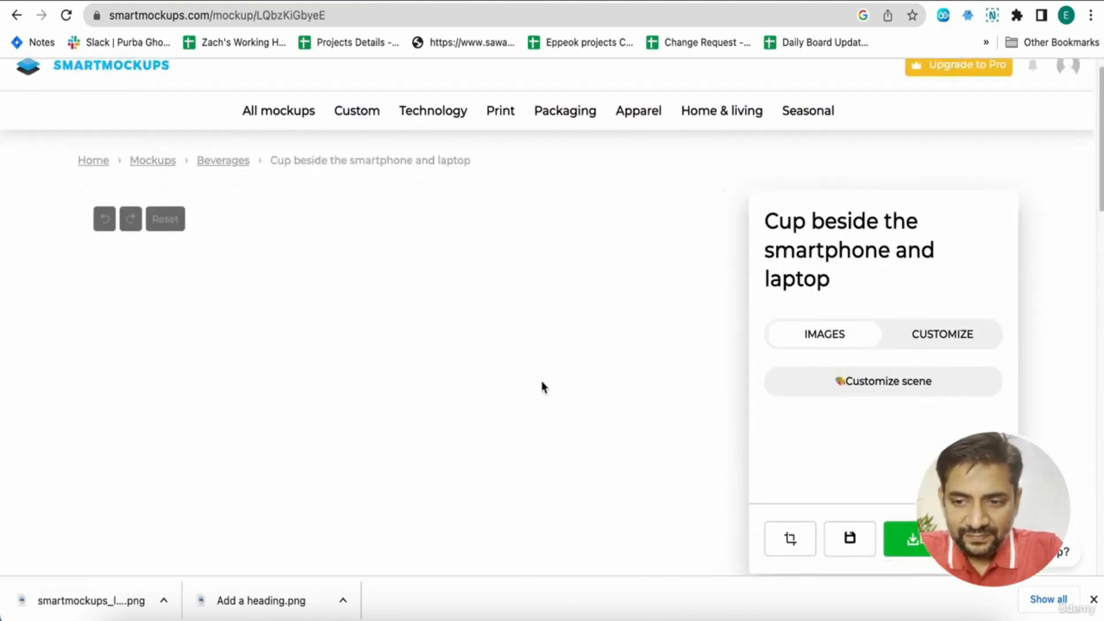
{"action": "scroll", "coordinate": [542, 387], "scroll_direction": "down", "scroll_amount": 1}
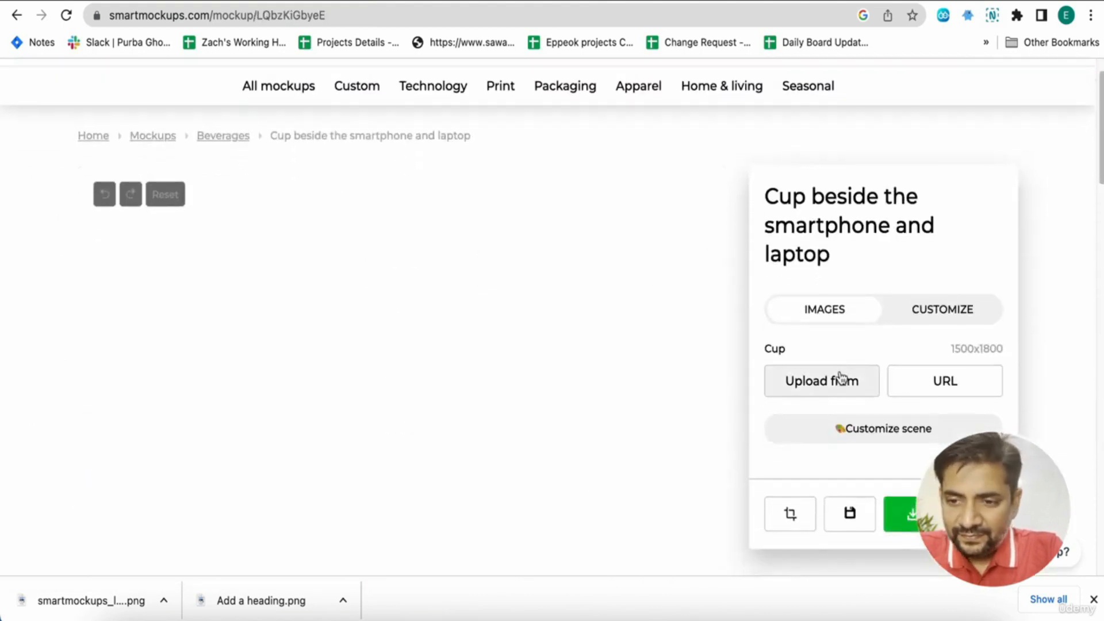
- Load the phoenix logo from the published Canva designs as the cup's image
{"action": "left_click", "coordinate": [813, 389]}
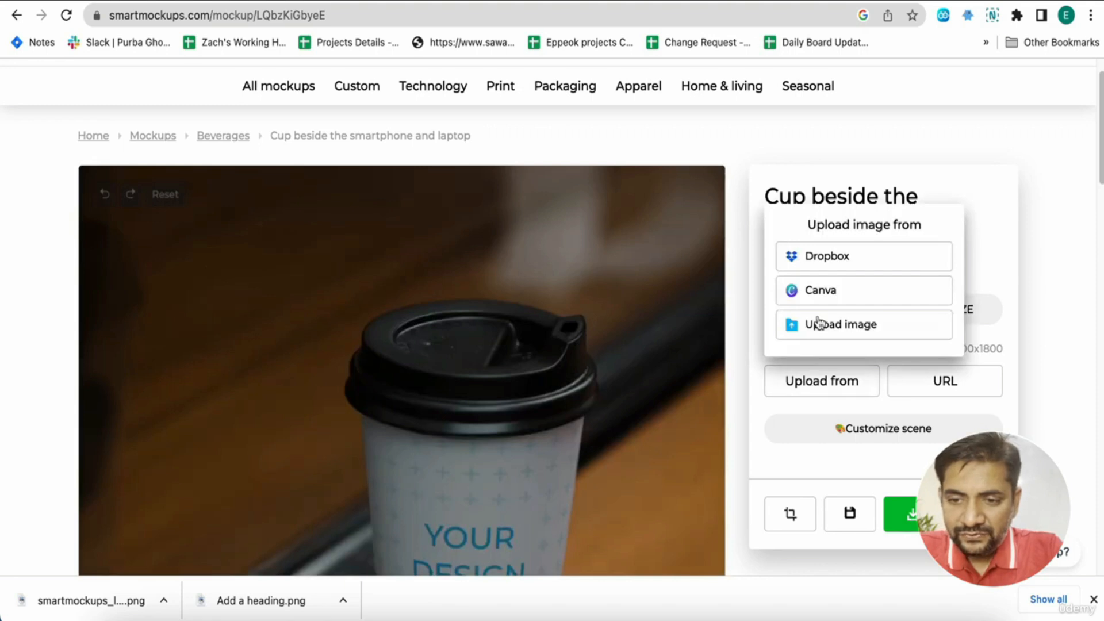
{"action": "left_click", "coordinate": [815, 291]}
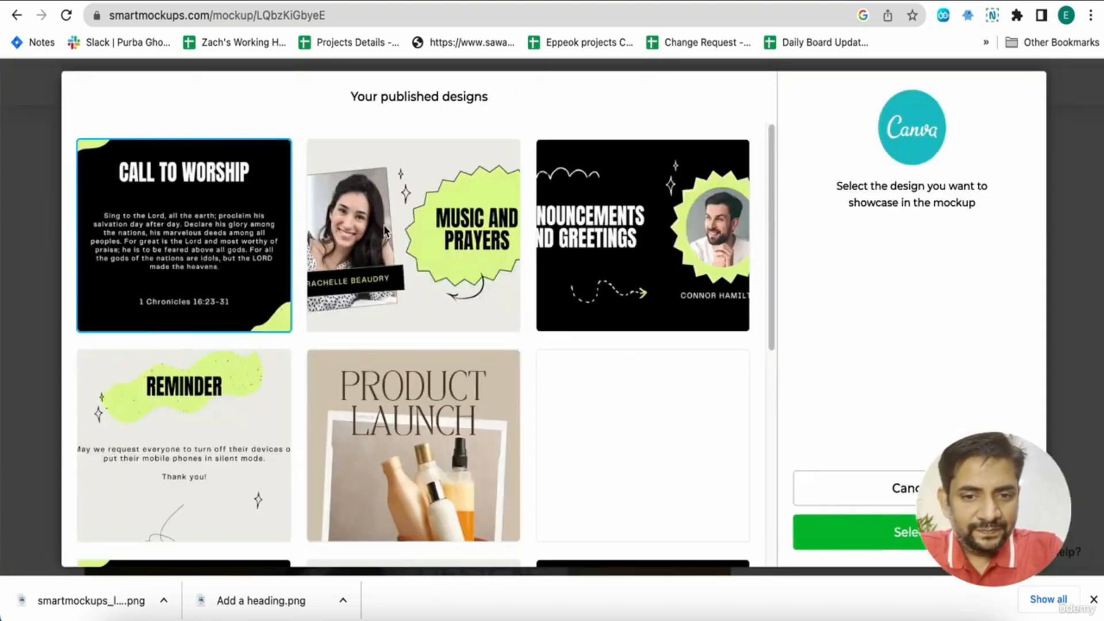
{"action": "left_click", "coordinate": [643, 218]}
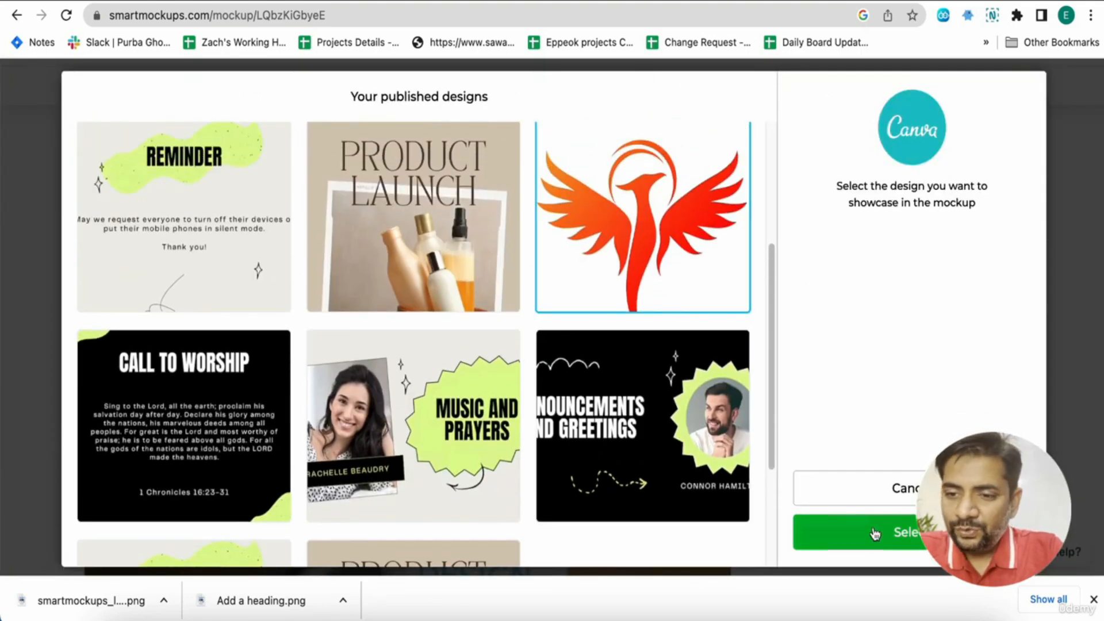
{"action": "left_click", "coordinate": [876, 533]}
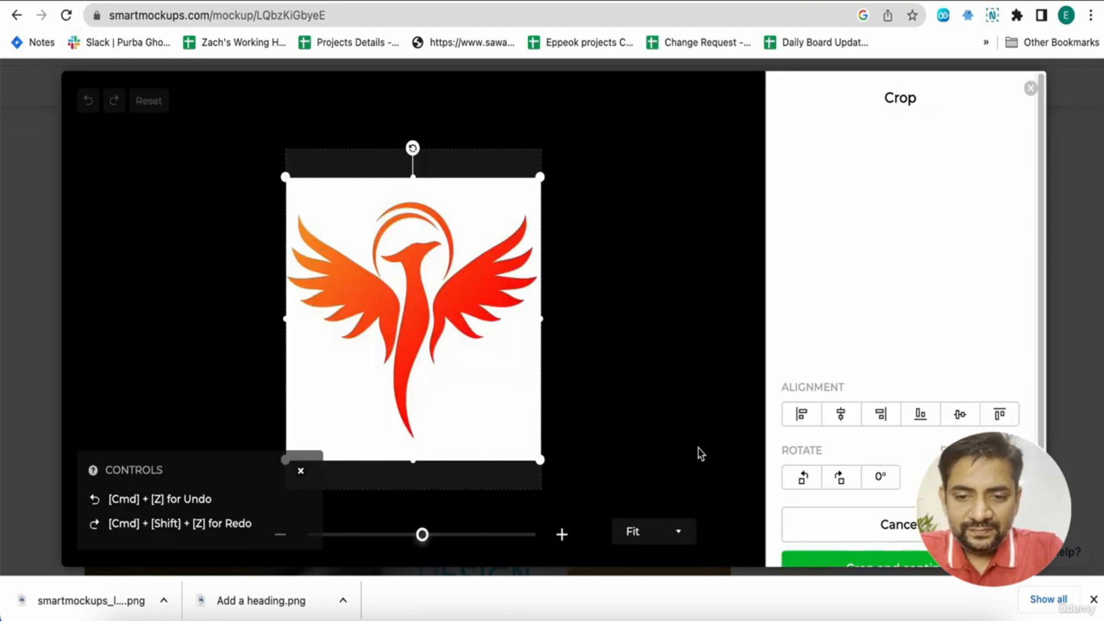
- Check the scaling options and cup preview, and apply the logo crop with the Fit setting
{"action": "scroll", "coordinate": [700, 454], "scroll_direction": "down", "scroll_amount": 1}
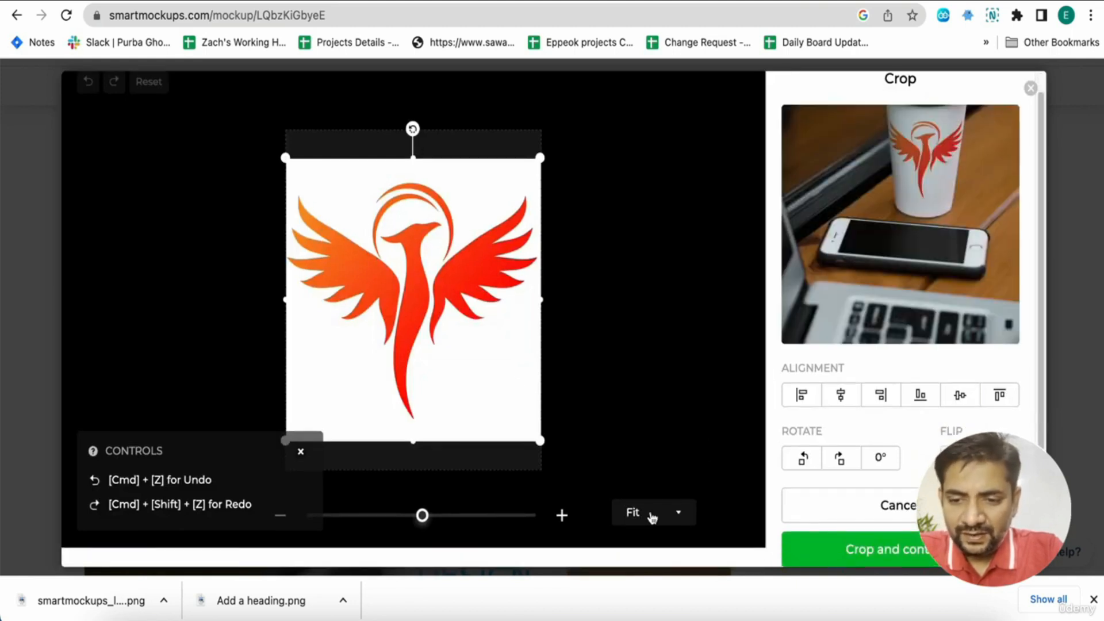
{"action": "left_click", "coordinate": [653, 514]}
{"action": "scroll", "coordinate": [768, 292], "scroll_direction": "up", "scroll_amount": 1}
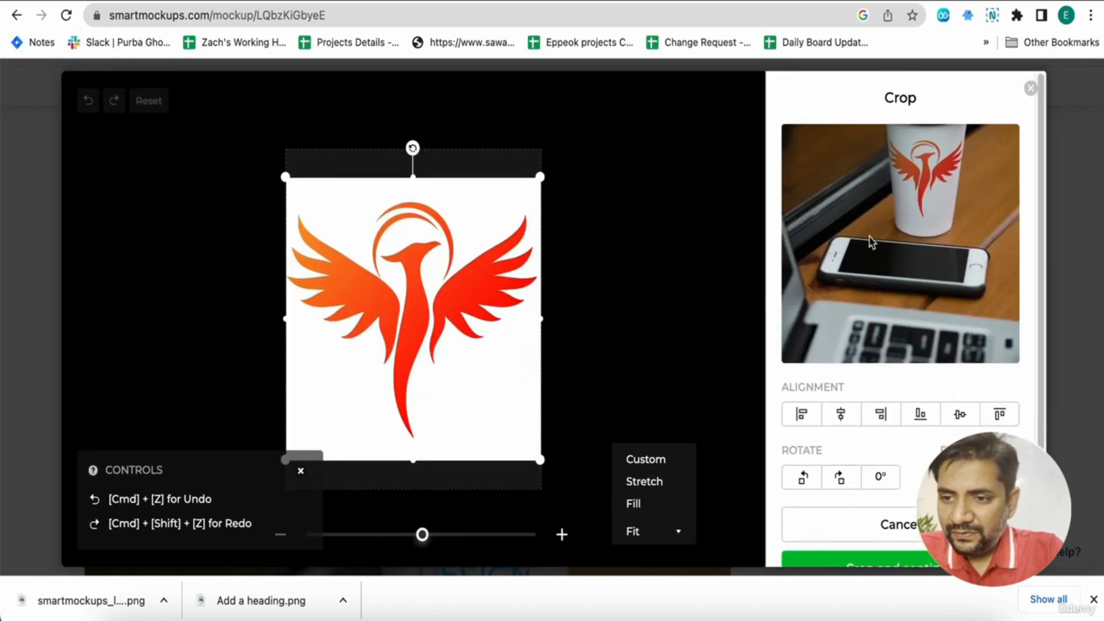
{"action": "scroll", "coordinate": [818, 338], "scroll_direction": "down", "scroll_amount": 1}
{"action": "left_click", "coordinate": [836, 561]}
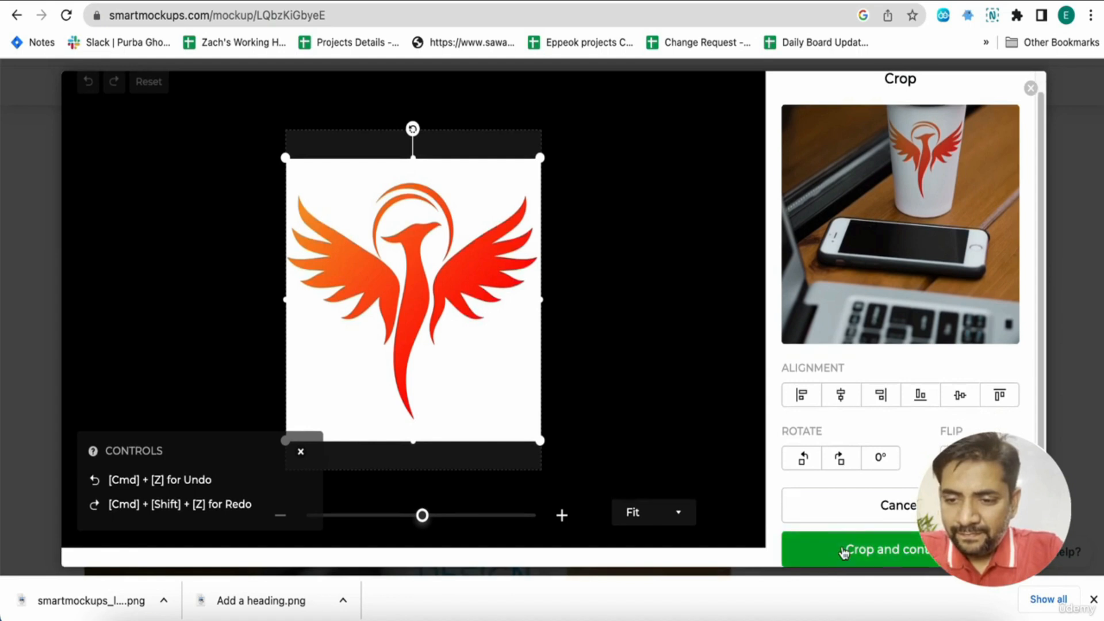
- Review the finished cup mockup and download it in Medium quality, 1280x1918
{"action": "scroll", "coordinate": [672, 477], "scroll_direction": "down", "scroll_amount": 4}
{"action": "scroll", "coordinate": [650, 467], "scroll_direction": "down", "scroll_amount": 5}
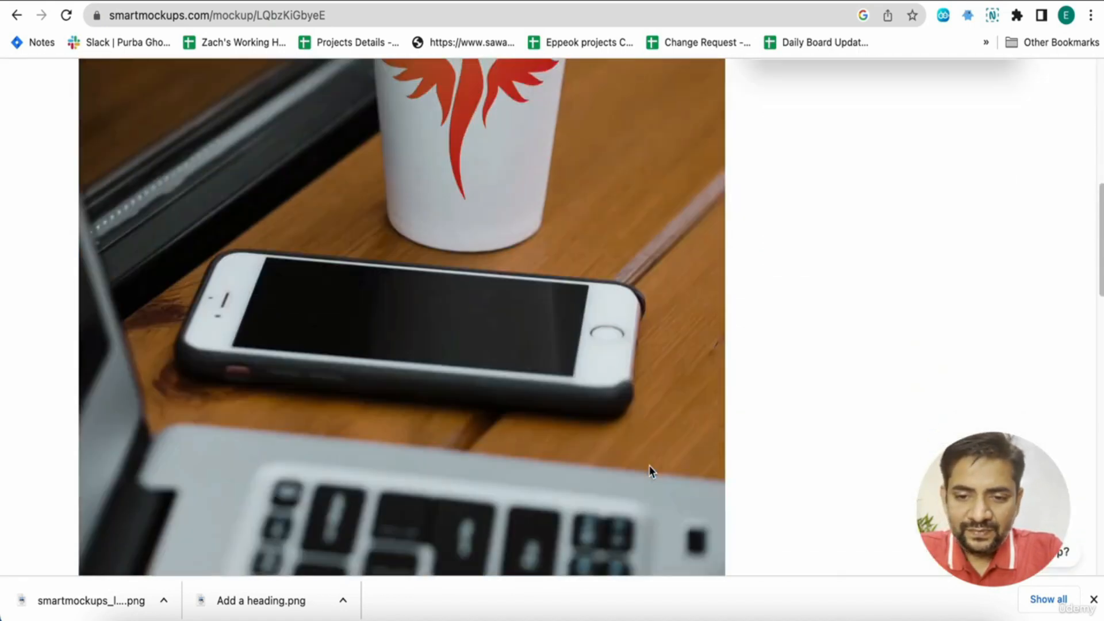
{"action": "scroll", "coordinate": [821, 345], "scroll_direction": "up", "scroll_amount": 4}
{"action": "left_click", "coordinate": [944, 182]}
{"action": "scroll", "coordinate": [920, 184], "scroll_direction": "up", "scroll_amount": 3}
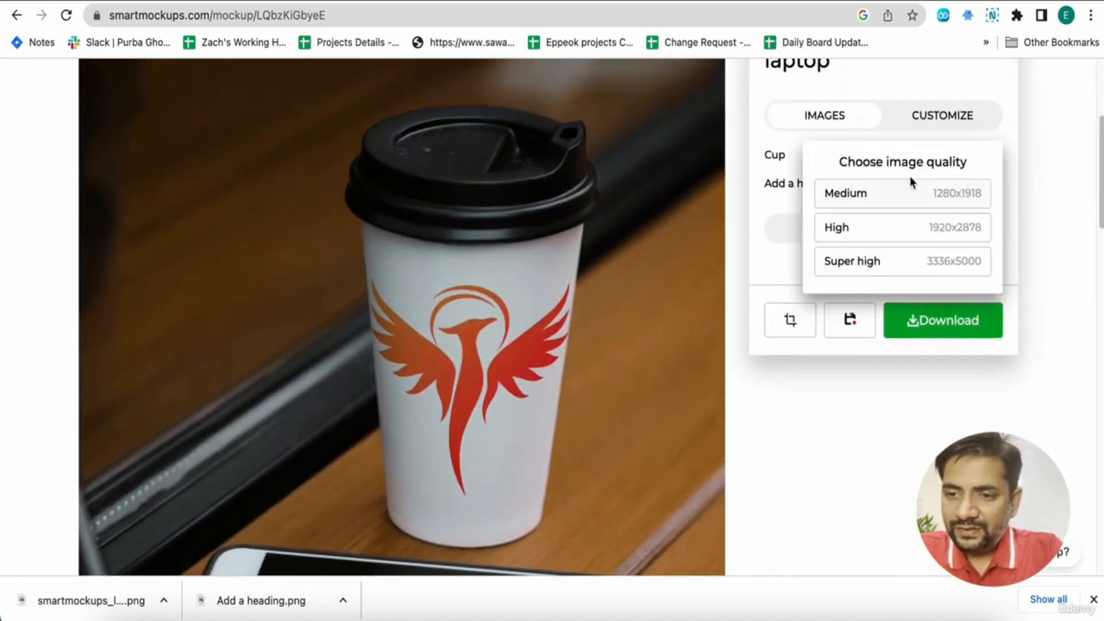
{"action": "left_click", "coordinate": [889, 203]}
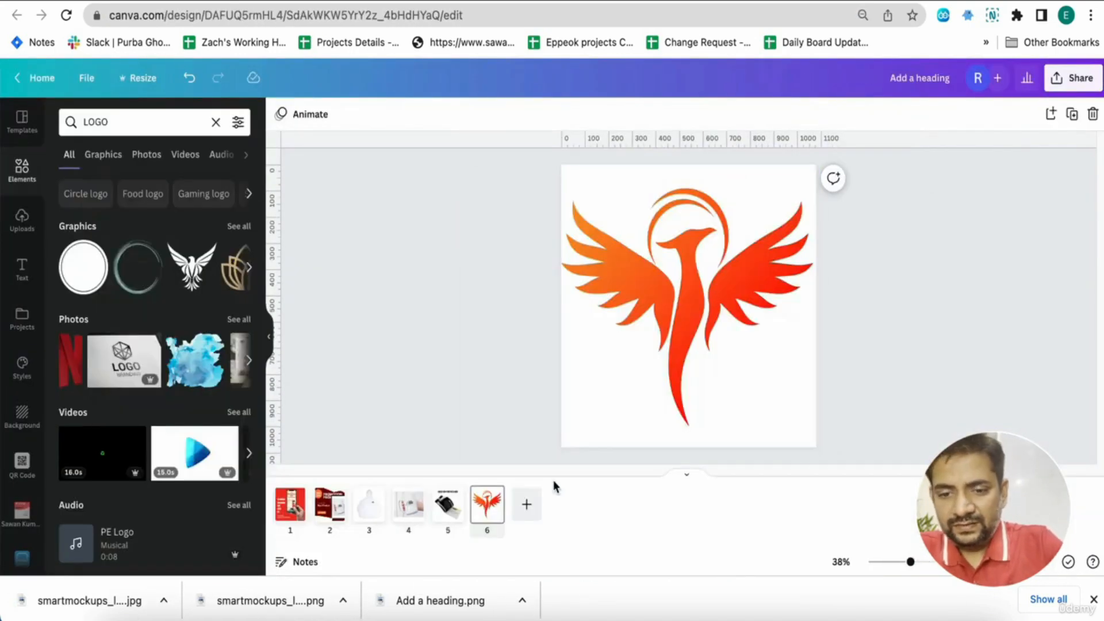
- Switch to Canva, add a seventh page, place the downloaded cup mockup on it, and enlarge and reposition the image
{"action": "left_click", "coordinate": [526, 504]}
{"action": "left_click_drag", "start_coordinate": [103, 600], "coordinate": [565, 372]}
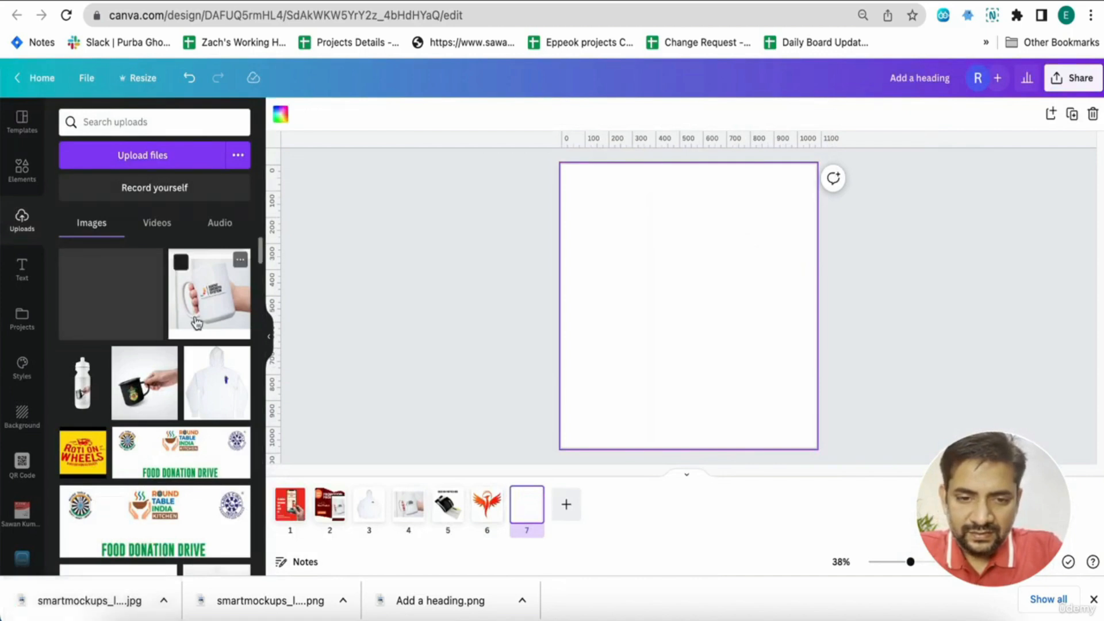
{"action": "left_click_drag", "start_coordinate": [628, 407], "coordinate": [603, 446]}
{"action": "left_click_drag", "start_coordinate": [752, 209], "coordinate": [794, 171]}
{"action": "left_click_drag", "start_coordinate": [717, 303], "coordinate": [674, 304]}
{"action": "left_click", "coordinate": [782, 392]}
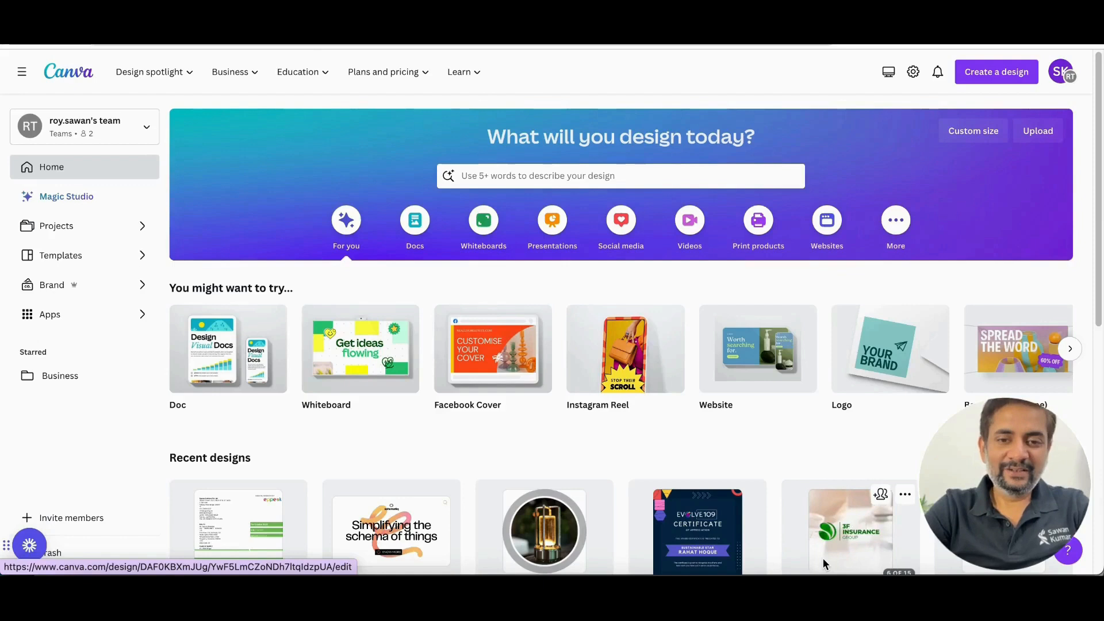
- Search the web for "heygen" in a new tab, open the HeyGen - AI Video Generator site, and accept its cookies
{"action": "left_click", "coordinate": [825, 563]}
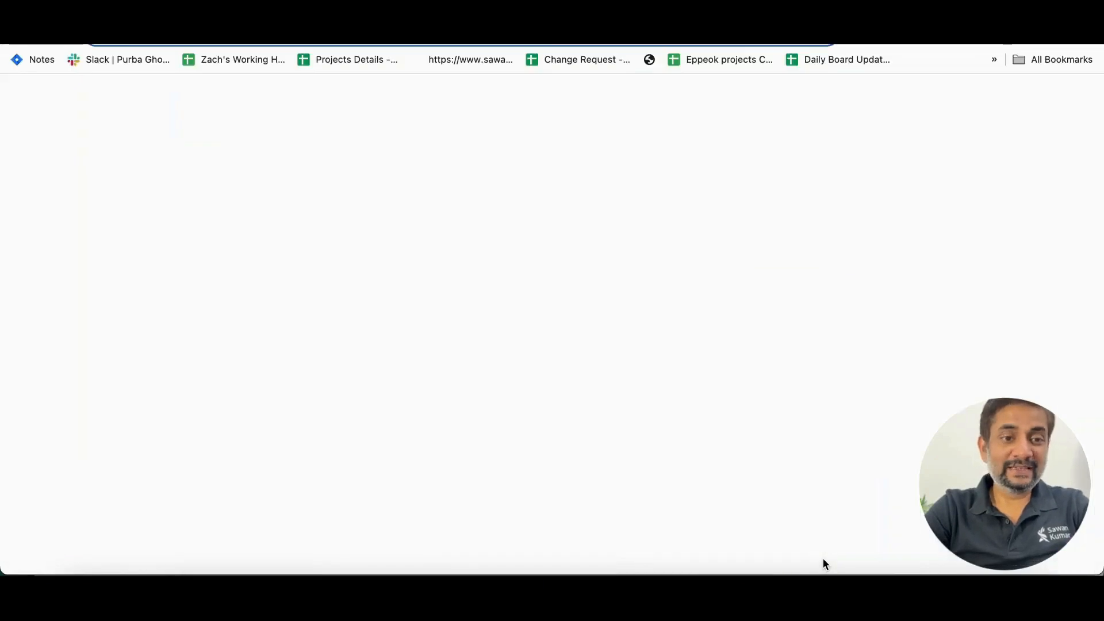
{"action": "type", "text": "heygen"}
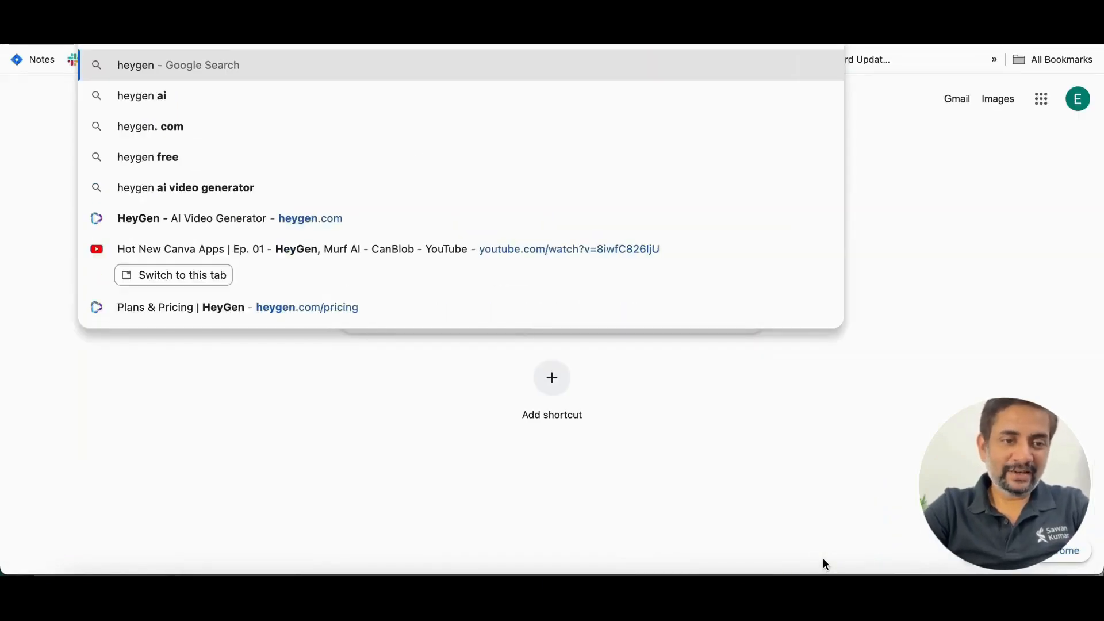
{"action": "key", "text": "Return"}
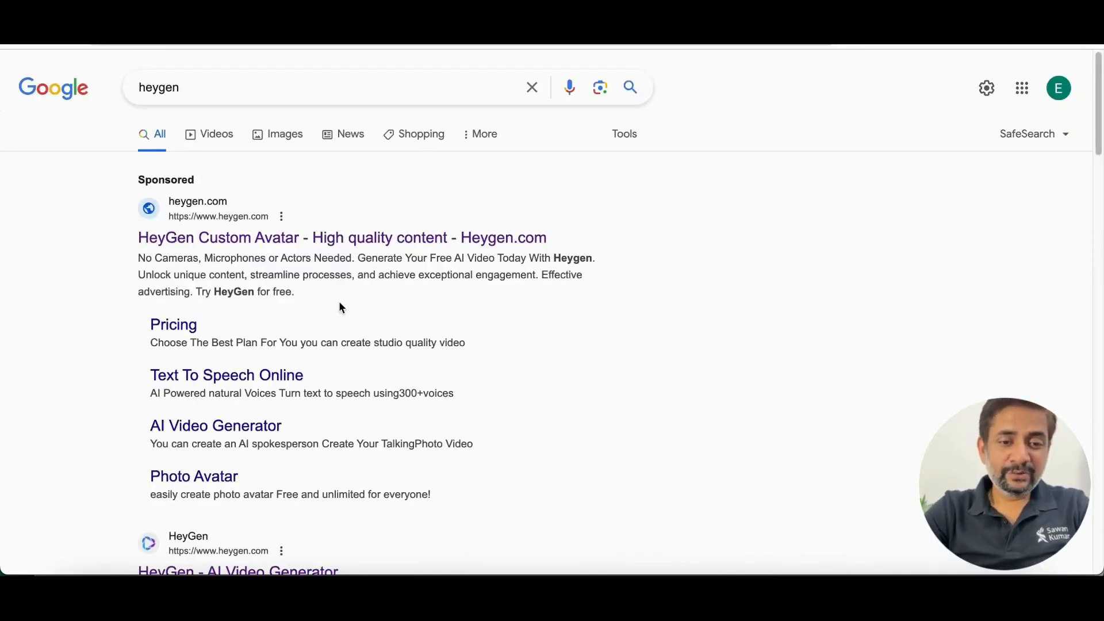
{"action": "scroll", "coordinate": [340, 305], "scroll_direction": "down", "scroll_amount": 2}
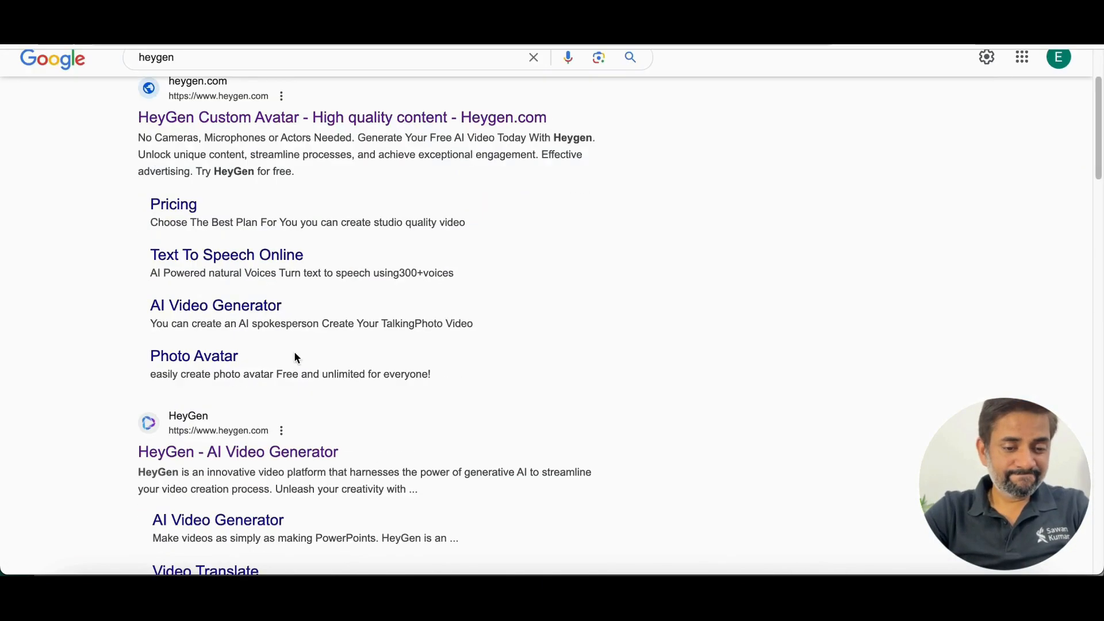
{"action": "left_click", "coordinate": [249, 467]}
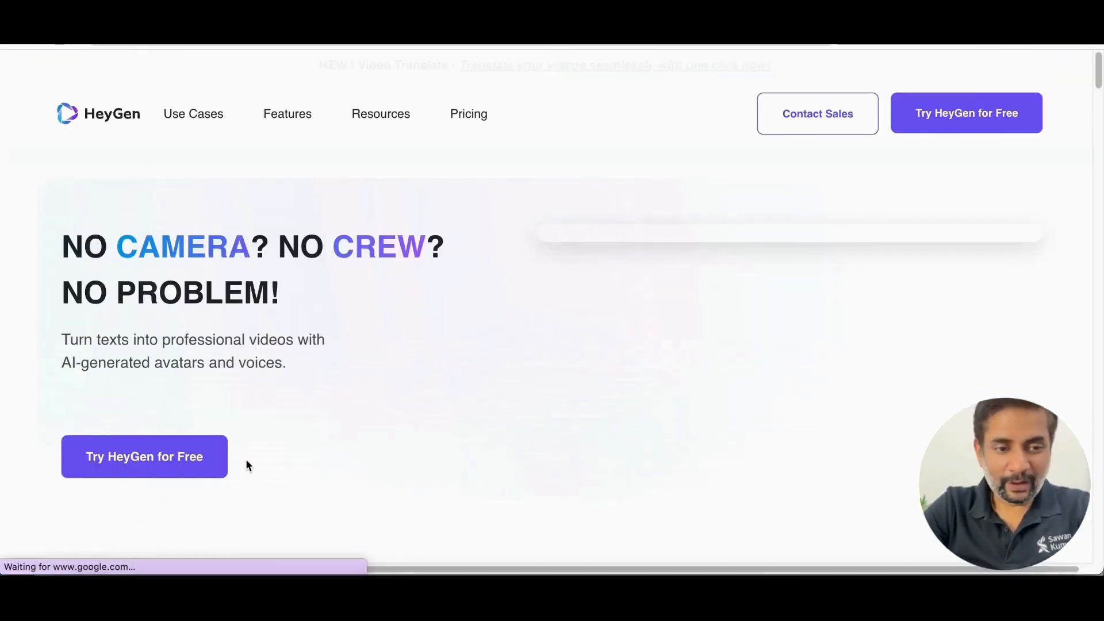
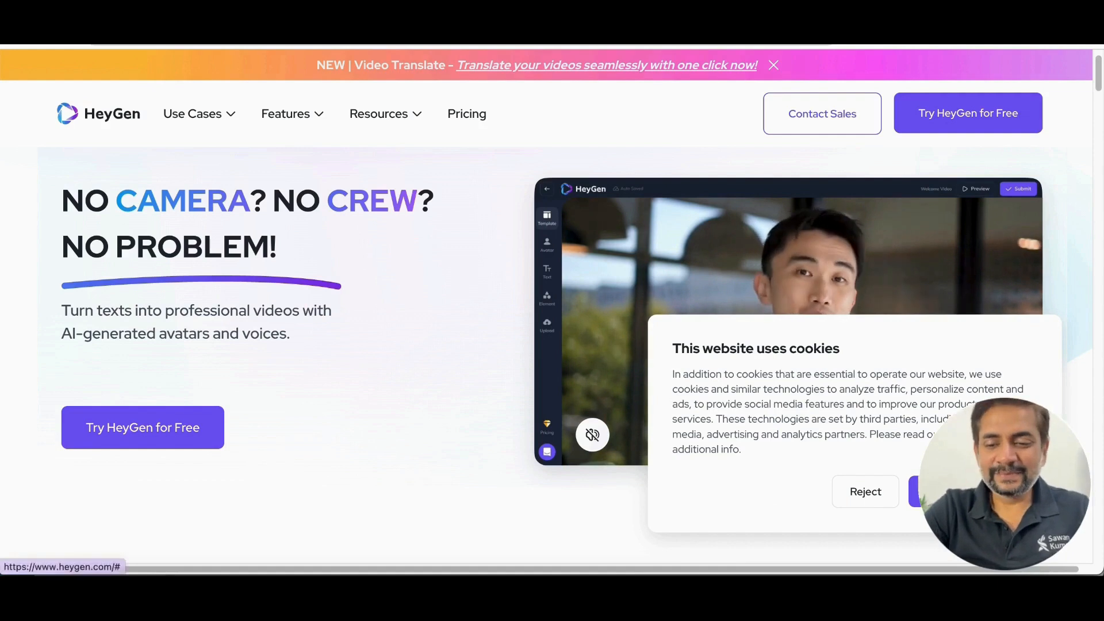
{"action": "left_click", "coordinate": [915, 492]}
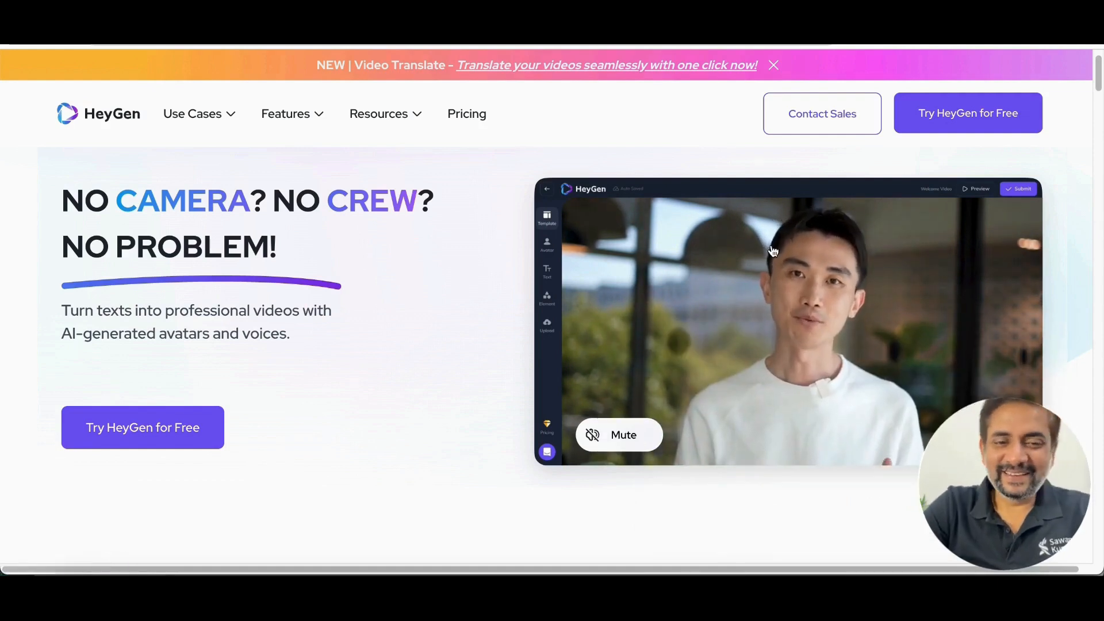
{"action": "scroll", "coordinate": [774, 251], "scroll_direction": "down", "scroll_amount": 1}
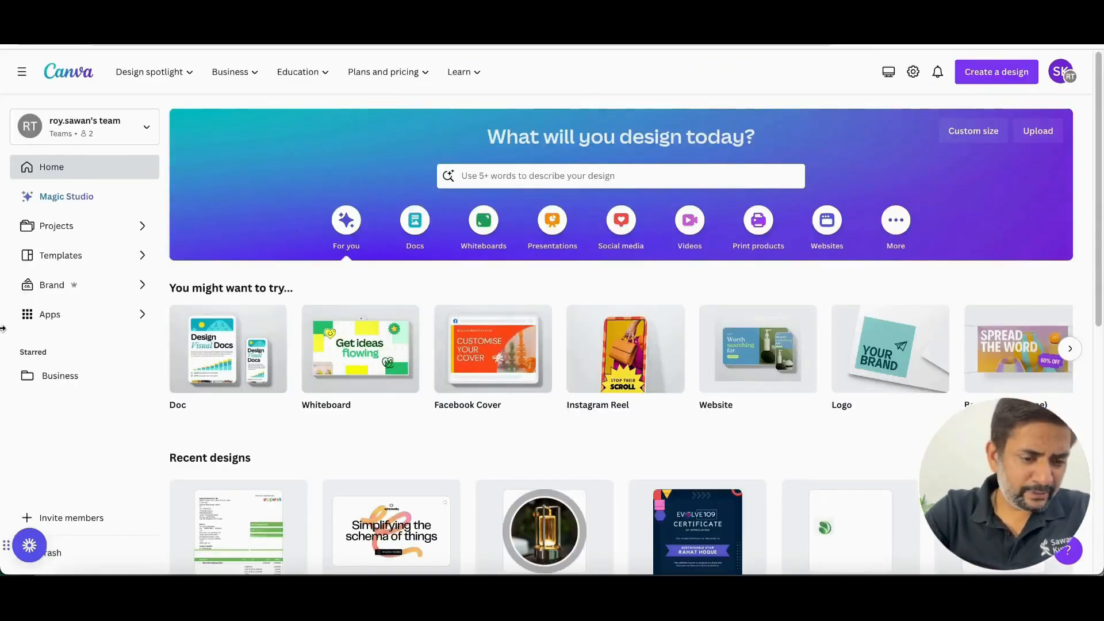
- Switch back to Canva, search its apps for "heygen", and open the HeyGen AI Avatars details
{"action": "left_click", "coordinate": [34, 315]}
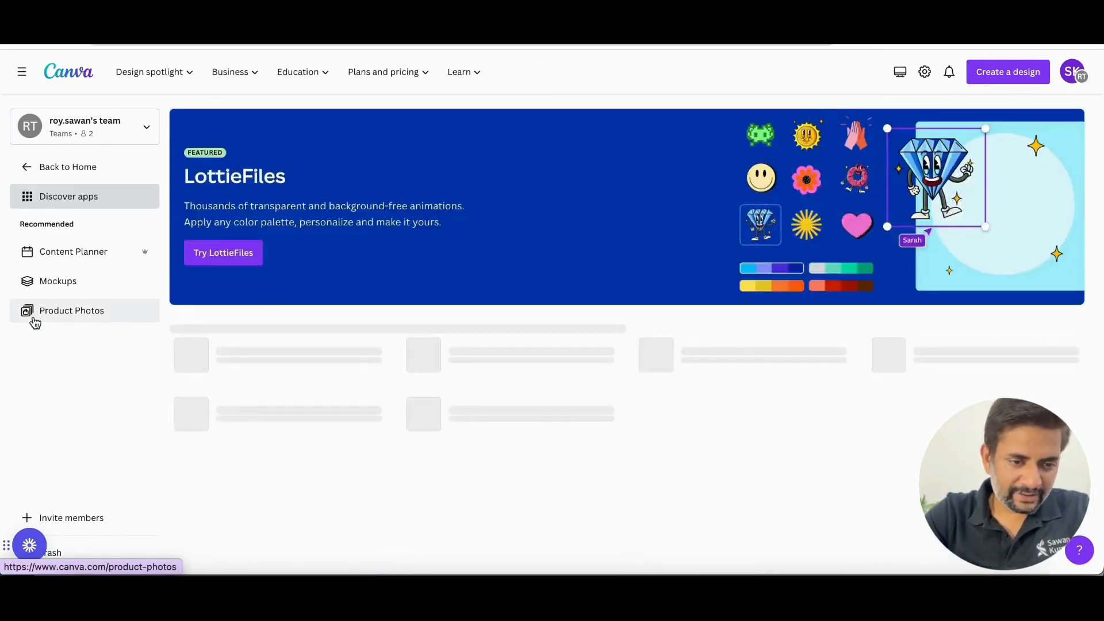
{"action": "left_click", "coordinate": [230, 327]}
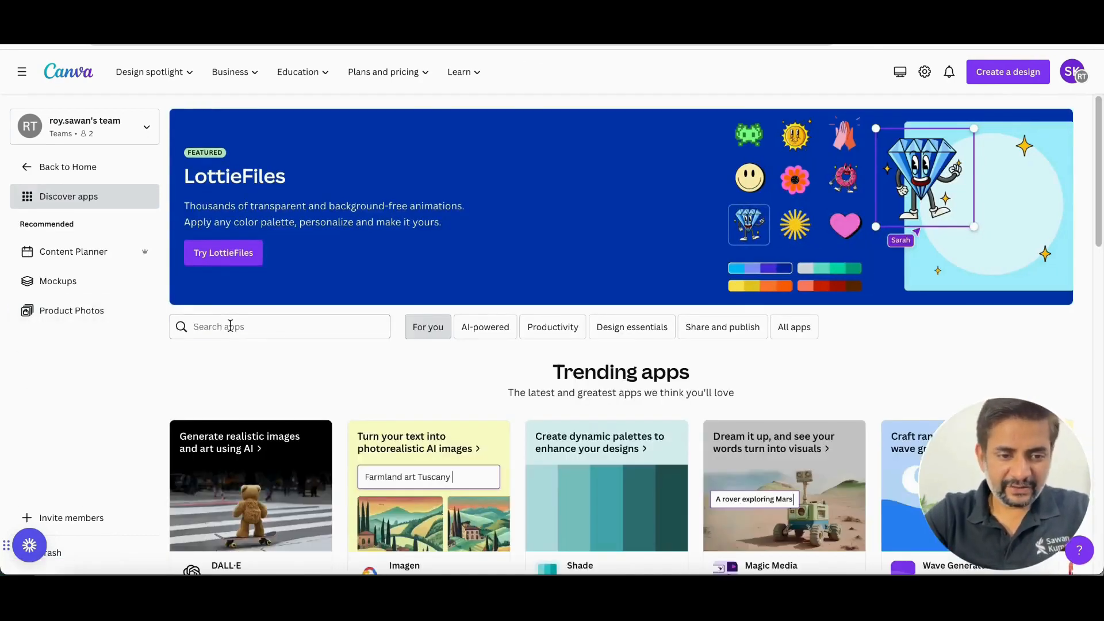
{"action": "type", "text": "heygen"}
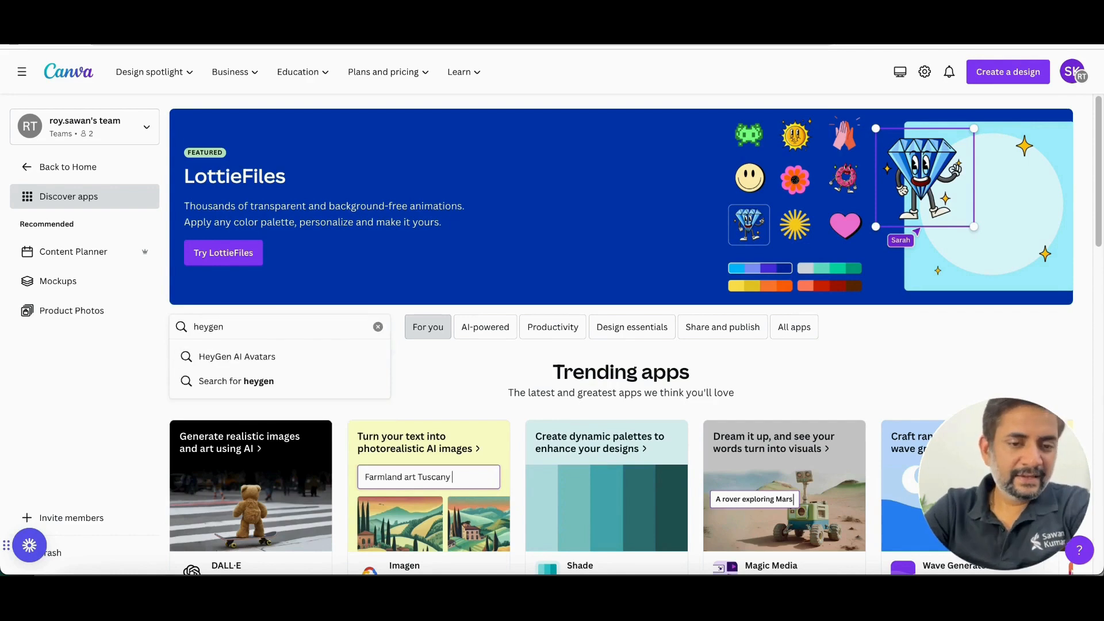
{"action": "left_click", "coordinate": [225, 361]}
{"action": "scroll", "coordinate": [316, 345], "scroll_direction": "down", "scroll_amount": 1}
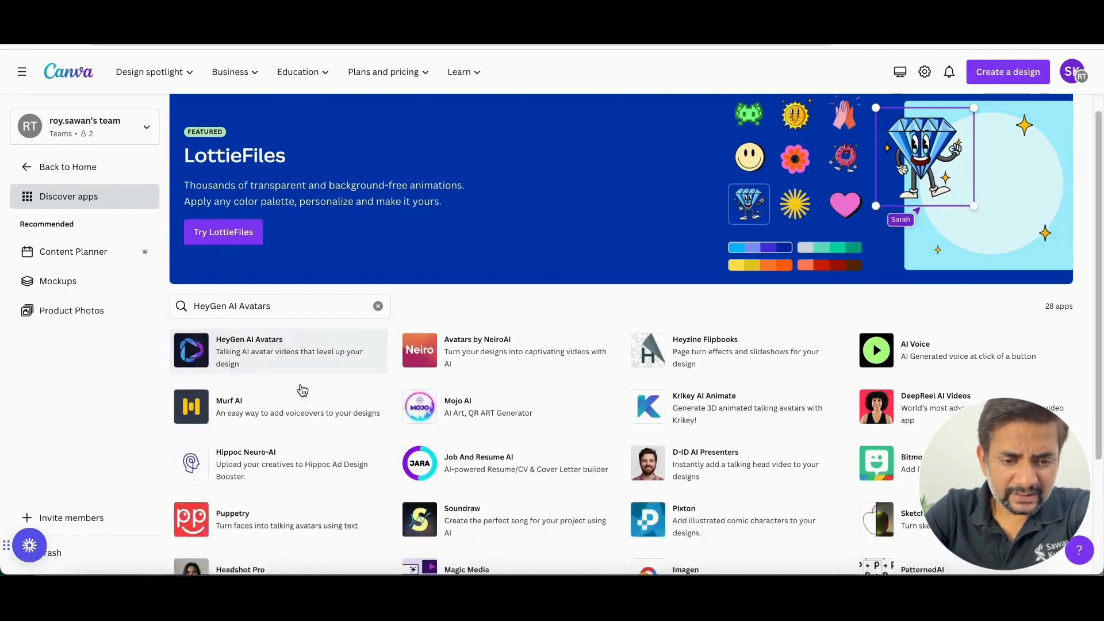
{"action": "left_click", "coordinate": [293, 353]}
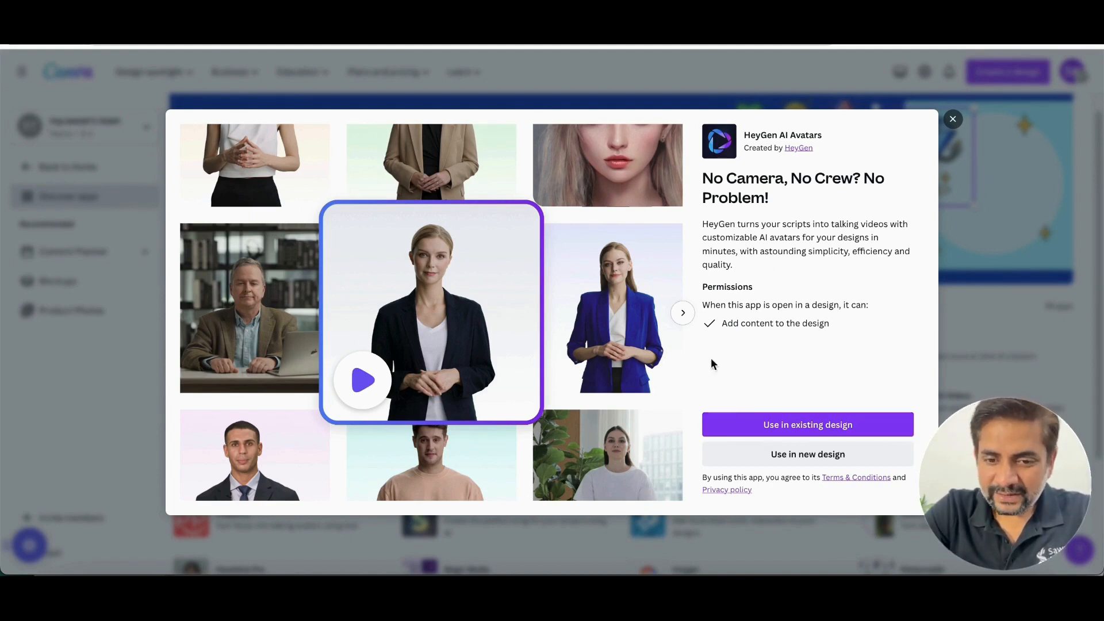
- Use HeyGen AI Avatars in a new Instagram Post (Square) design
{"action": "left_click", "coordinate": [737, 462]}
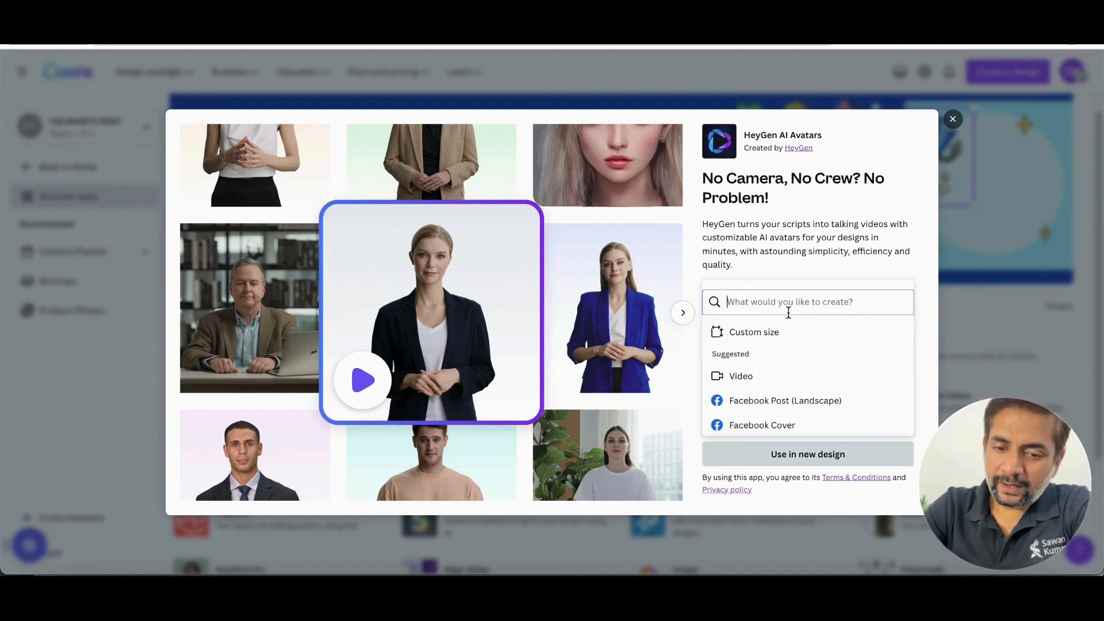
{"action": "scroll", "coordinate": [746, 385], "scroll_direction": "down", "scroll_amount": 3}
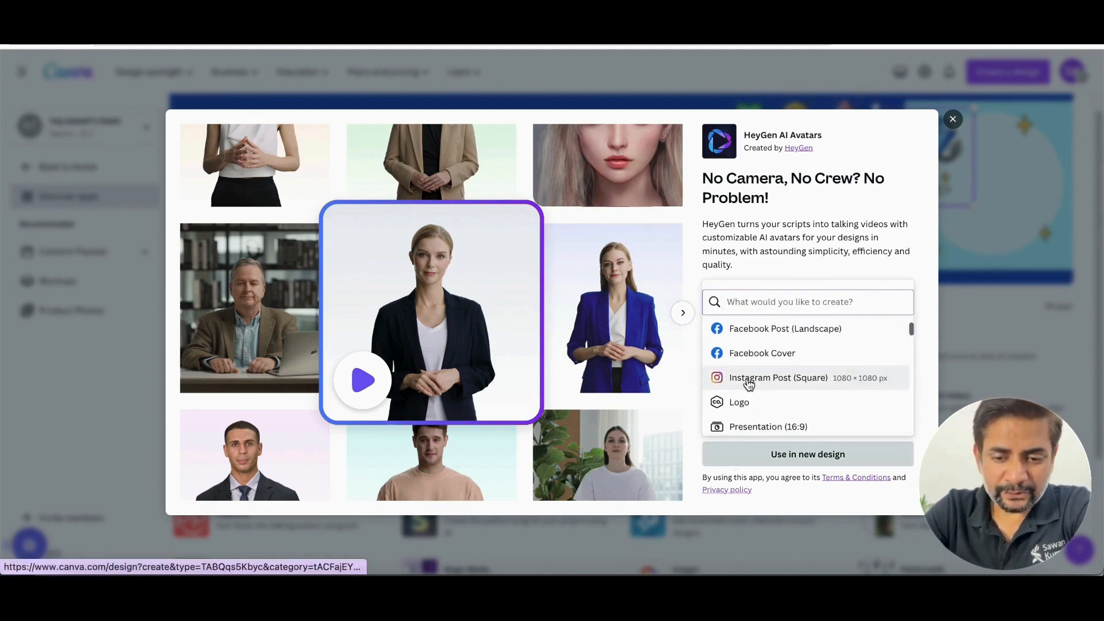
{"action": "left_click", "coordinate": [748, 385]}
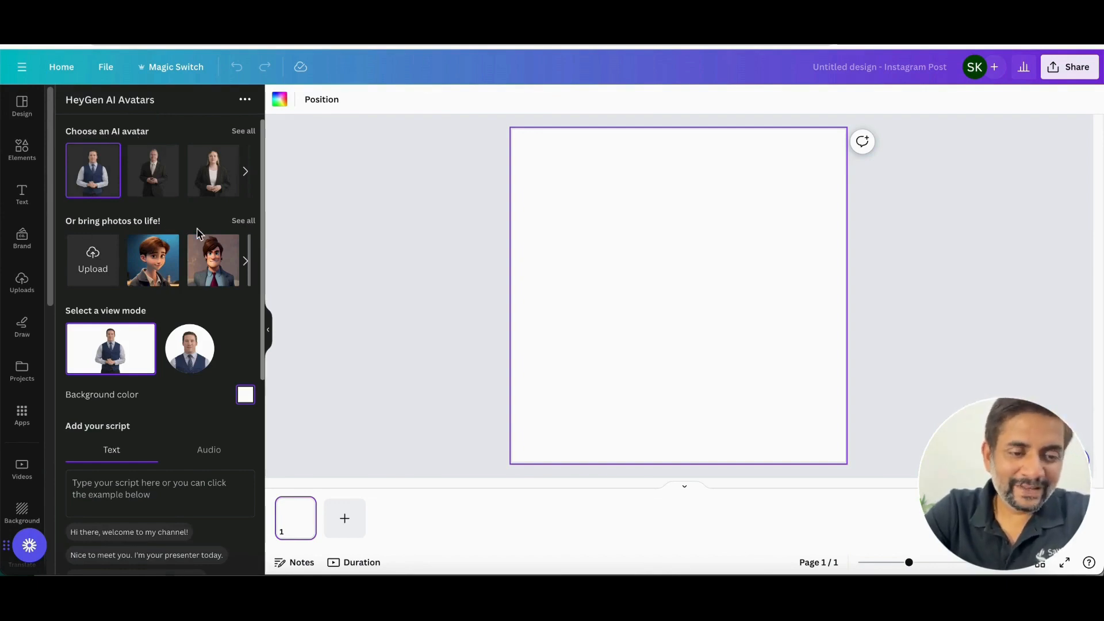
- Examine the HeyGen view modes, text and audio script inputs, example scripts, and voice choices
{"action": "scroll", "coordinate": [178, 347], "scroll_direction": "down", "scroll_amount": 2}
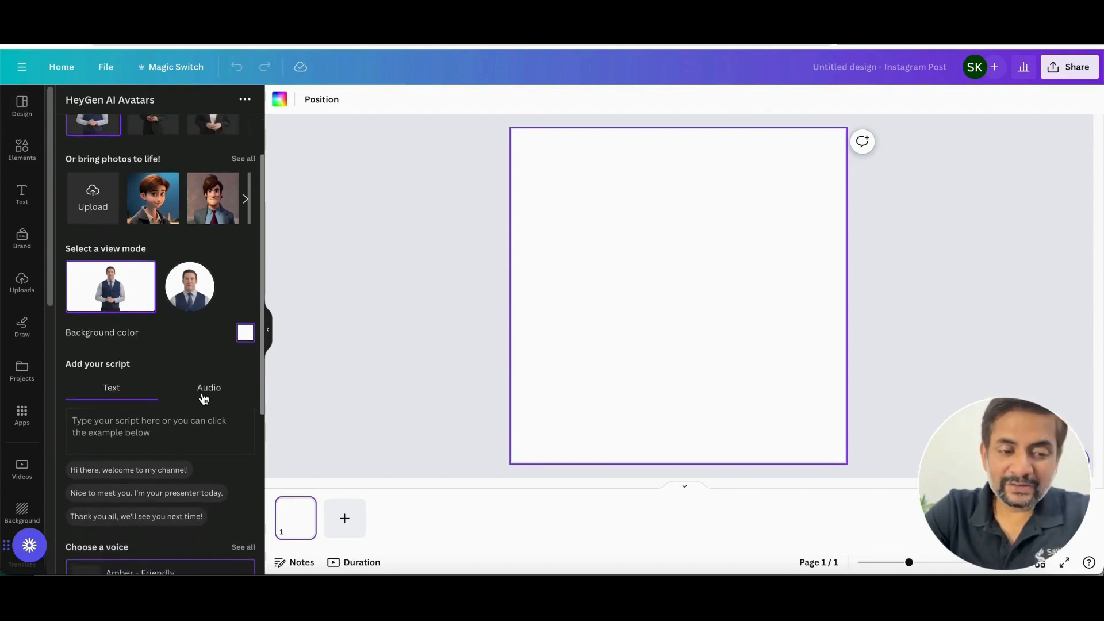
{"action": "left_click", "coordinate": [204, 399]}
{"action": "left_click", "coordinate": [117, 389]}
{"action": "scroll", "coordinate": [119, 397], "scroll_direction": "down", "scroll_amount": 1}
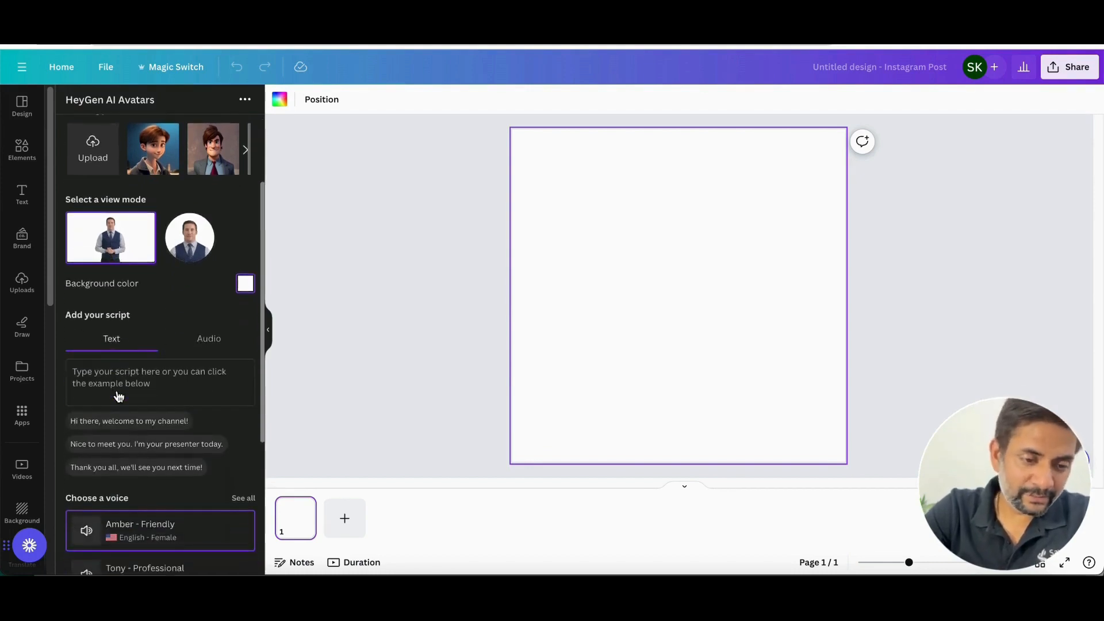
{"action": "scroll", "coordinate": [116, 395], "scroll_direction": "down", "scroll_amount": 1}
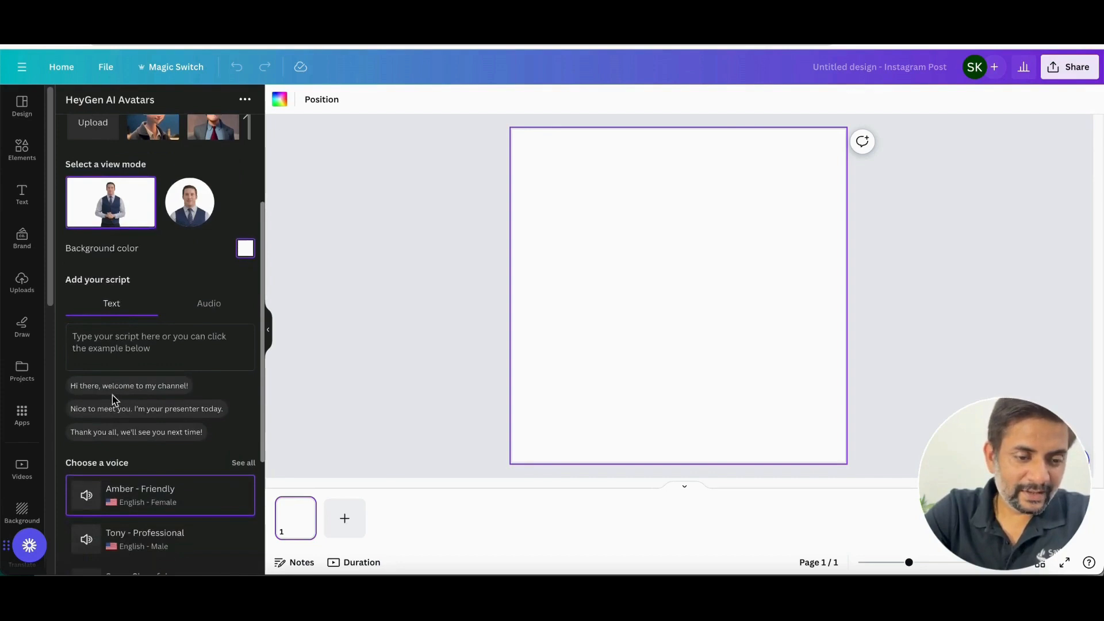
{"action": "scroll", "coordinate": [113, 398], "scroll_direction": "down", "scroll_amount": 4}
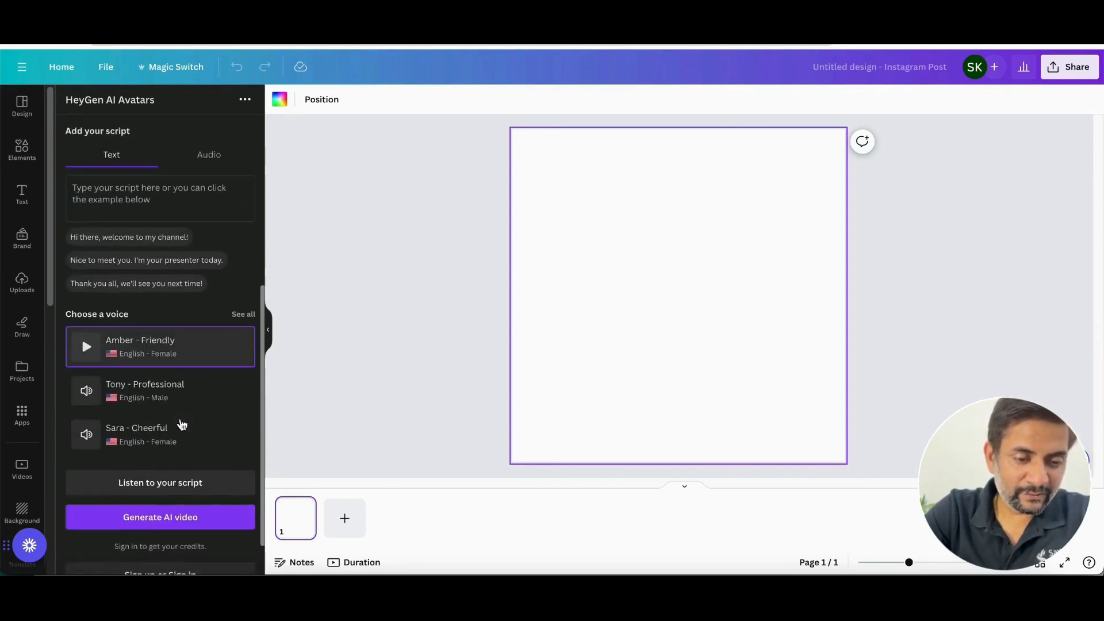
- Examine the full range of male and female HeyGen AI avatars, and return to the main avatar options without choosing one
{"action": "scroll", "coordinate": [182, 425], "scroll_direction": "down", "scroll_amount": 1}
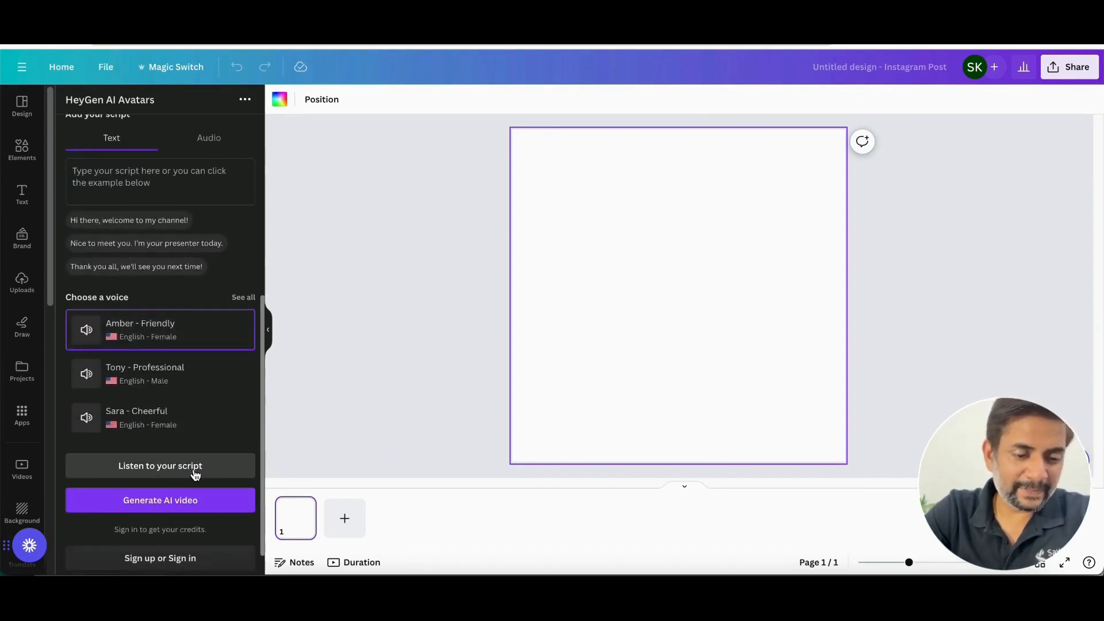
{"action": "scroll", "coordinate": [194, 474], "scroll_direction": "up", "scroll_amount": 8}
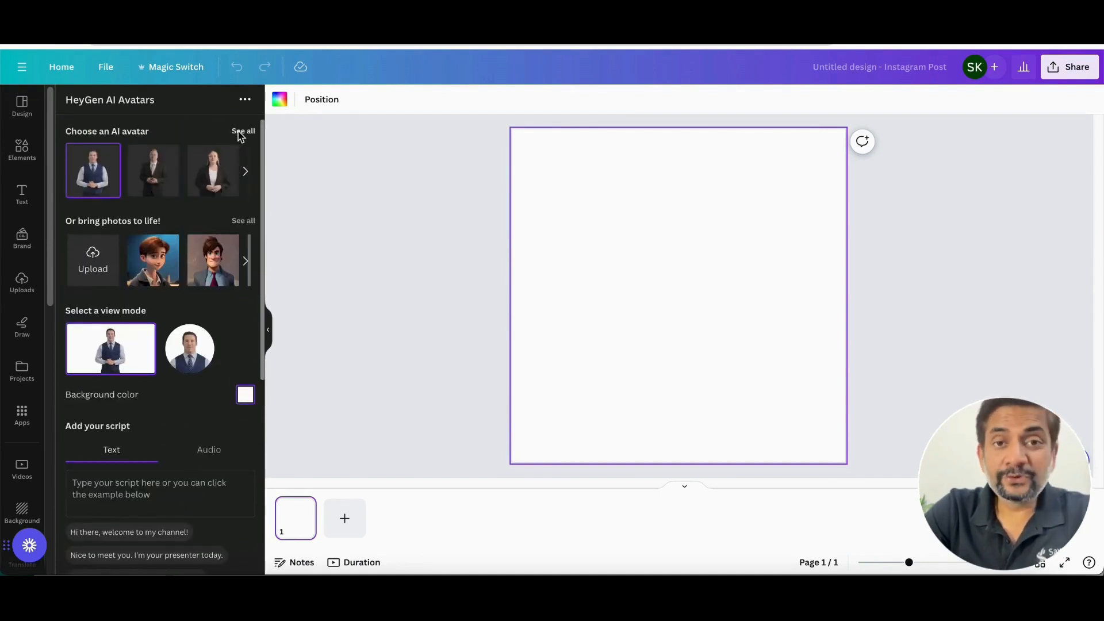
{"action": "left_click", "coordinate": [241, 134]}
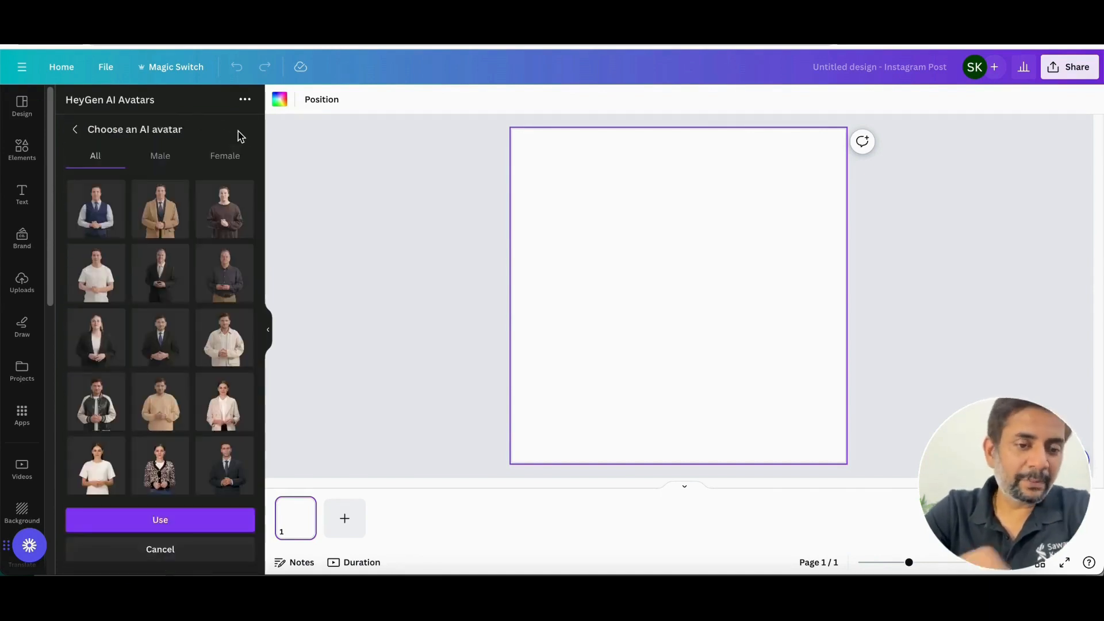
{"action": "left_click", "coordinate": [156, 168]}
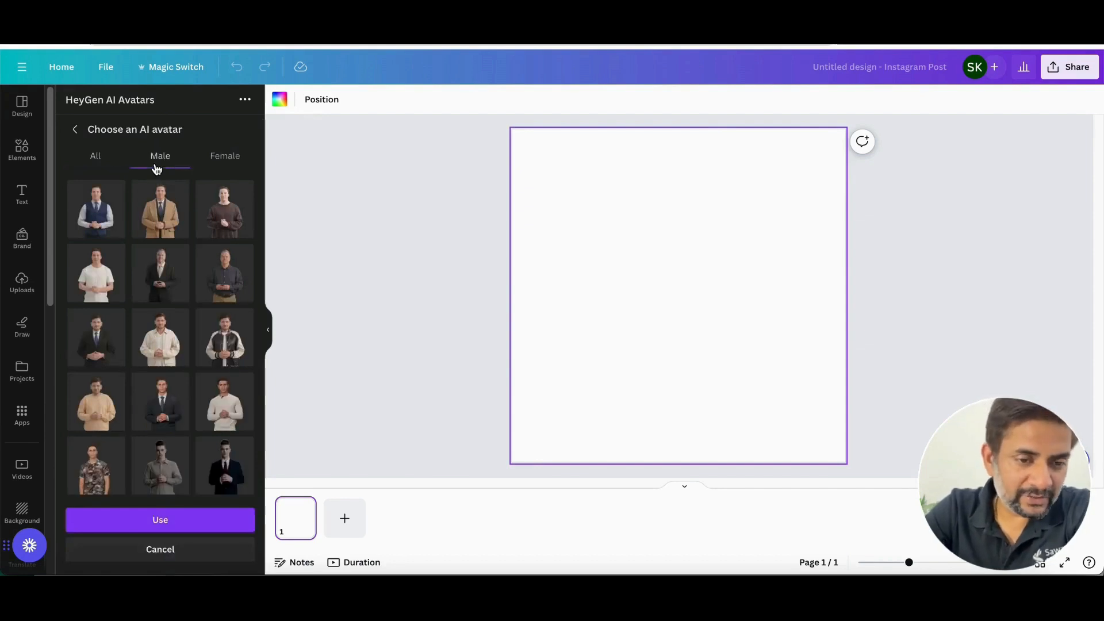
{"action": "left_click", "coordinate": [224, 167]}
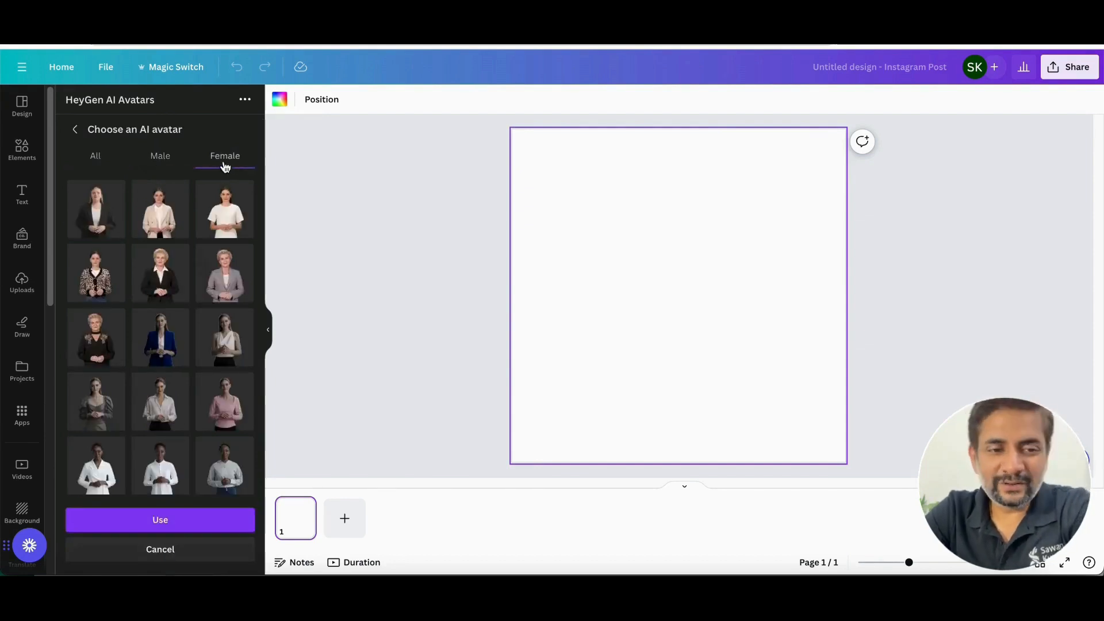
{"action": "left_click", "coordinate": [168, 164]}
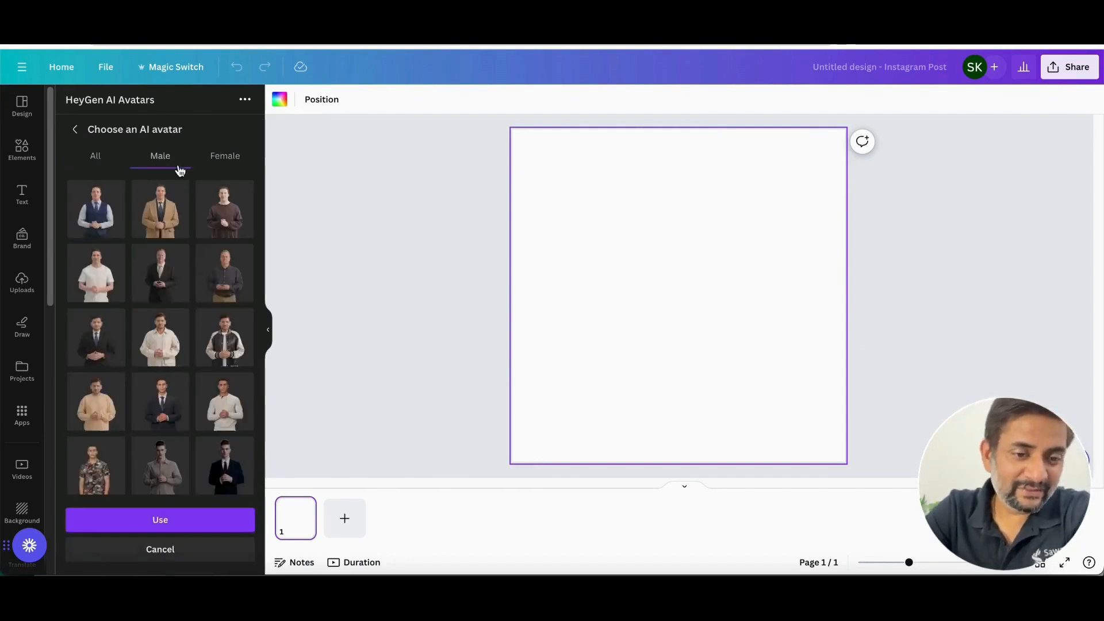
{"action": "scroll", "coordinate": [214, 182], "scroll_direction": "down", "scroll_amount": 1}
{"action": "left_click", "coordinate": [223, 155]}
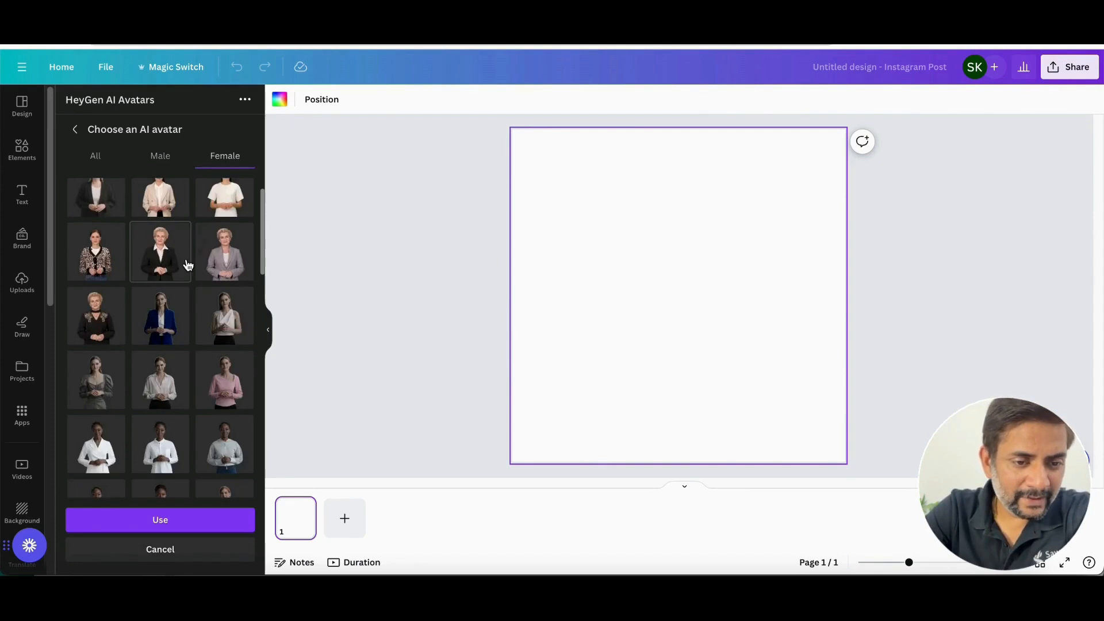
{"action": "scroll", "coordinate": [186, 264], "scroll_direction": "down", "scroll_amount": 2}
{"action": "scroll", "coordinate": [188, 265], "scroll_direction": "down", "scroll_amount": 2}
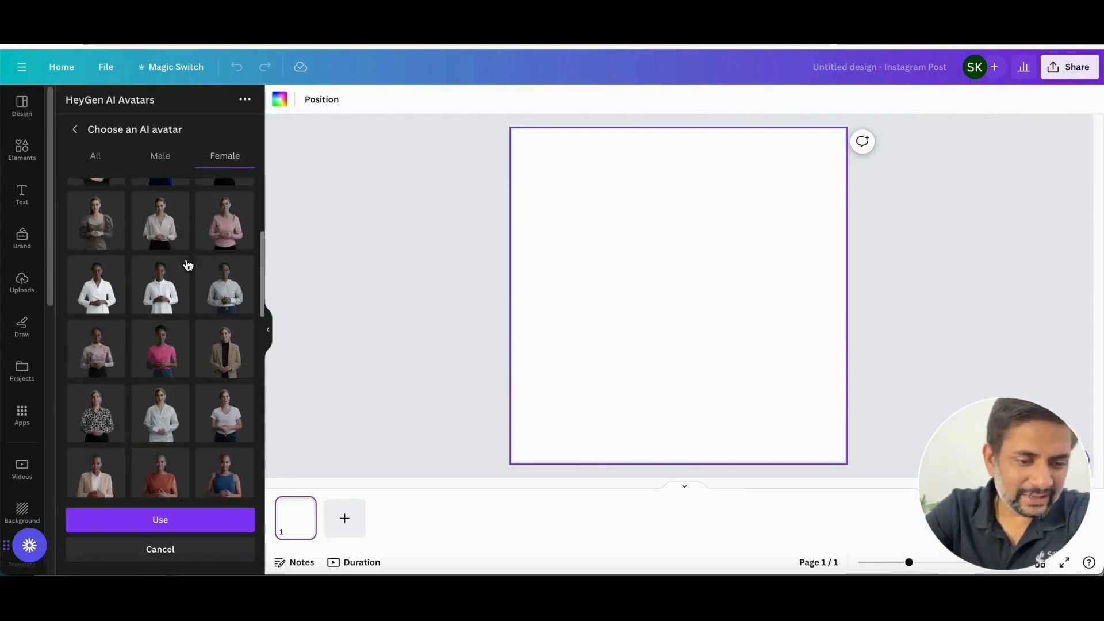
{"action": "scroll", "coordinate": [188, 265], "scroll_direction": "down", "scroll_amount": 5}
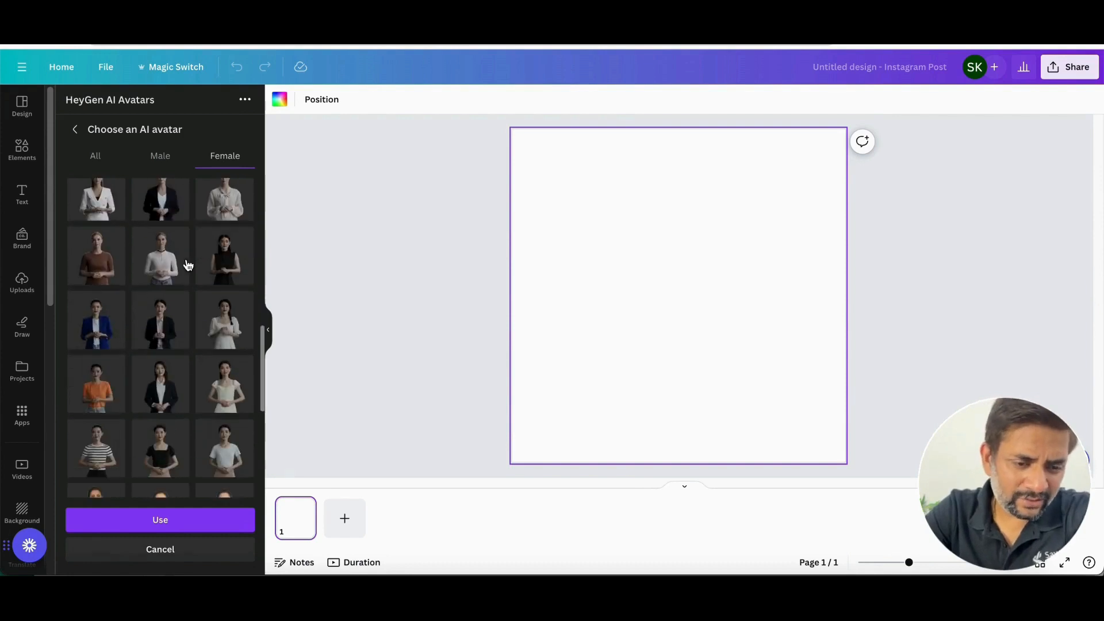
{"action": "scroll", "coordinate": [188, 265], "scroll_direction": "down", "scroll_amount": 4}
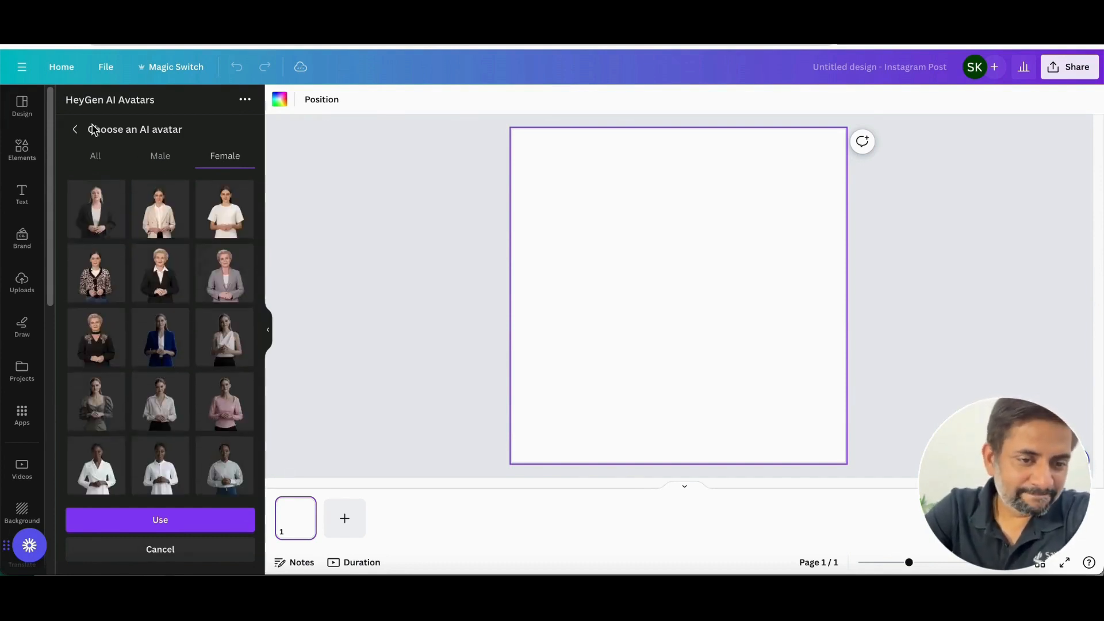
{"action": "left_click", "coordinate": [75, 129]}
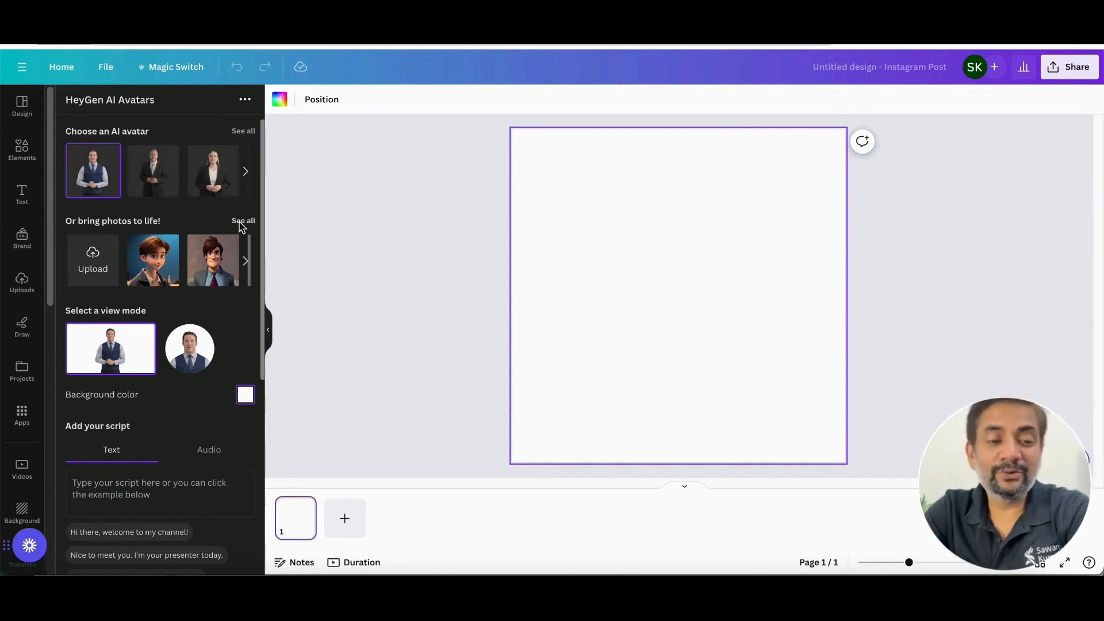
- Start a photo upload in HeyGen AI Avatars and connect a HeyGen account by signing in with an existing Google account
{"action": "left_click", "coordinate": [111, 283]}
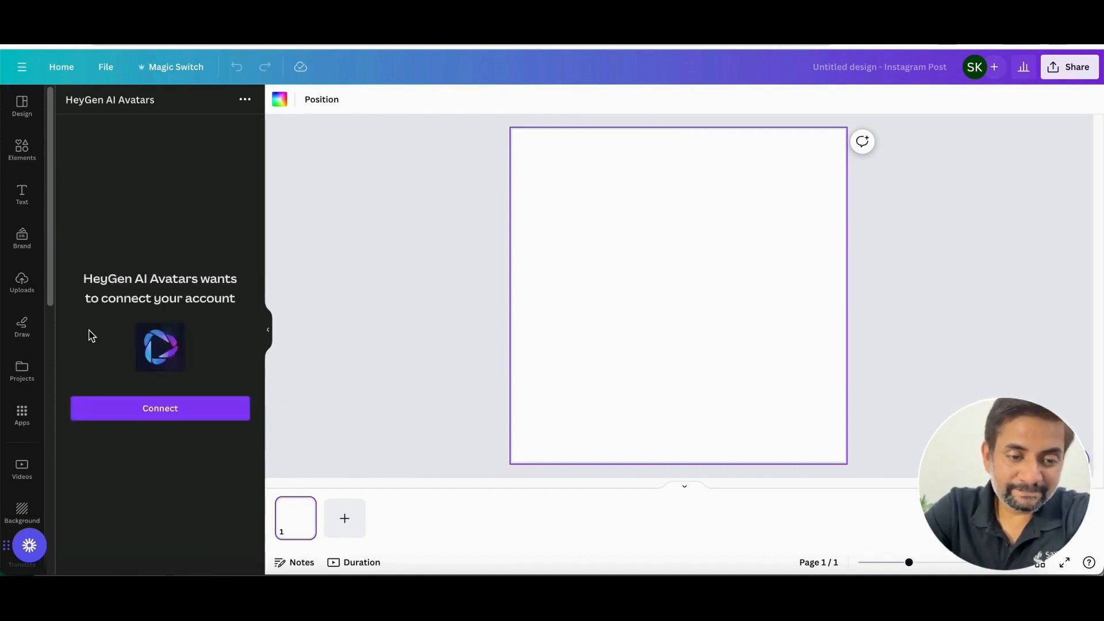
{"action": "left_click", "coordinate": [112, 412]}
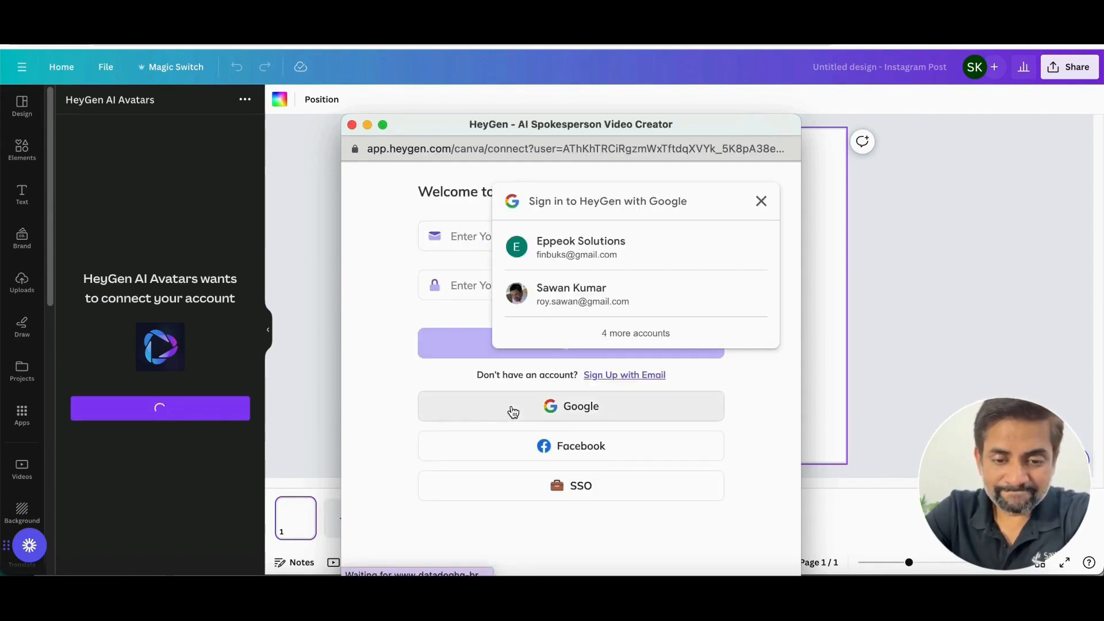
{"action": "left_click", "coordinate": [572, 294]}
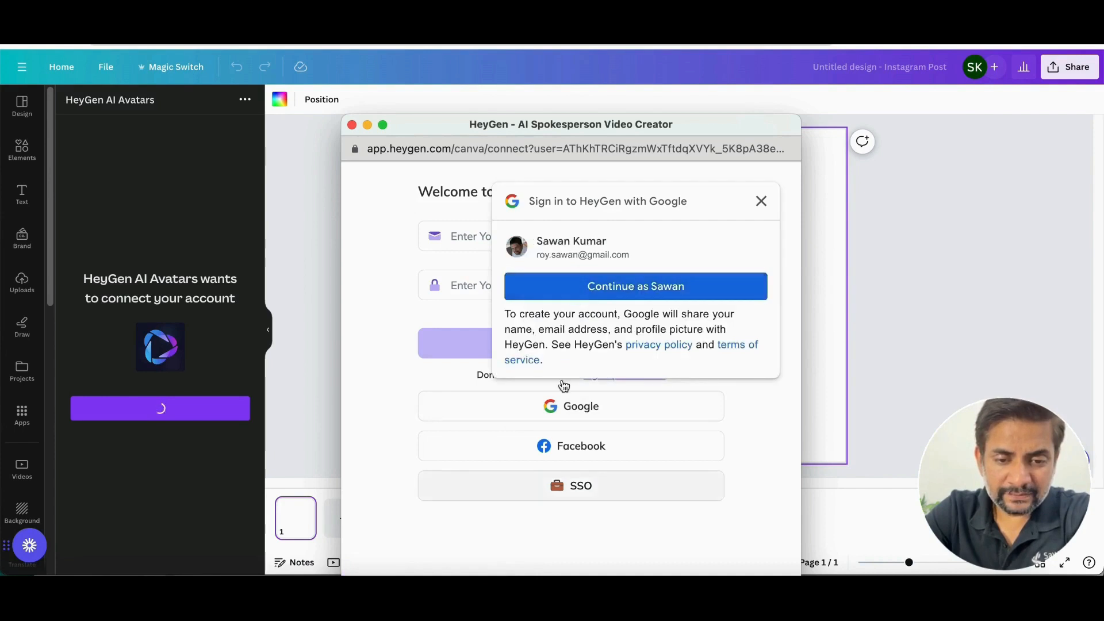
{"action": "left_click", "coordinate": [593, 293]}
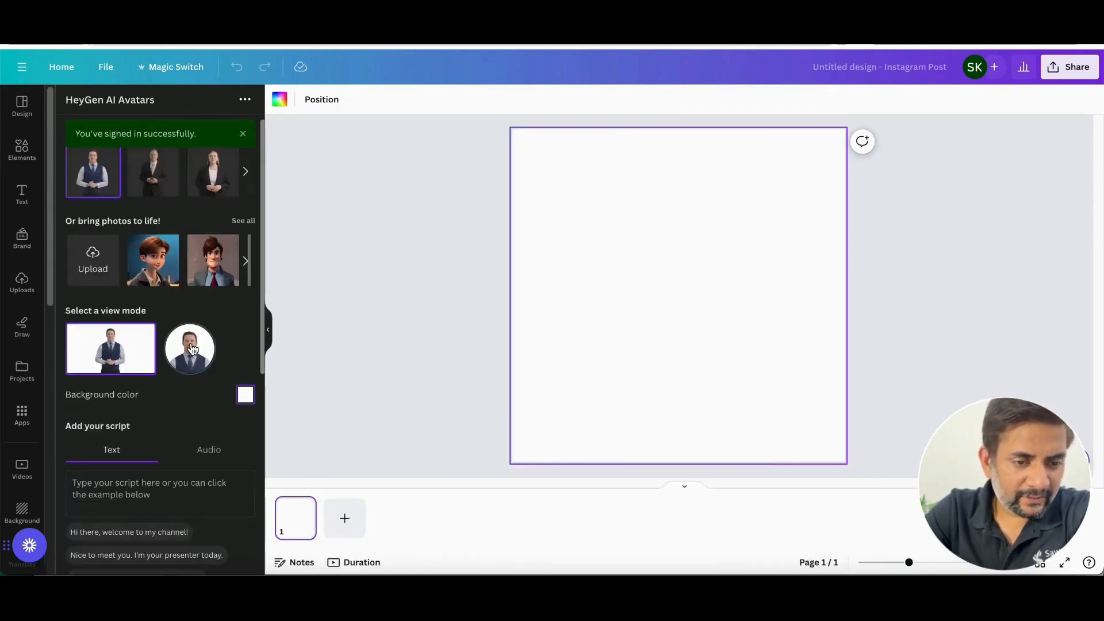
- Review the script, voice, video history and generation options, and browse the featured AI avatars
{"action": "scroll", "coordinate": [193, 349], "scroll_direction": "down", "scroll_amount": 6}
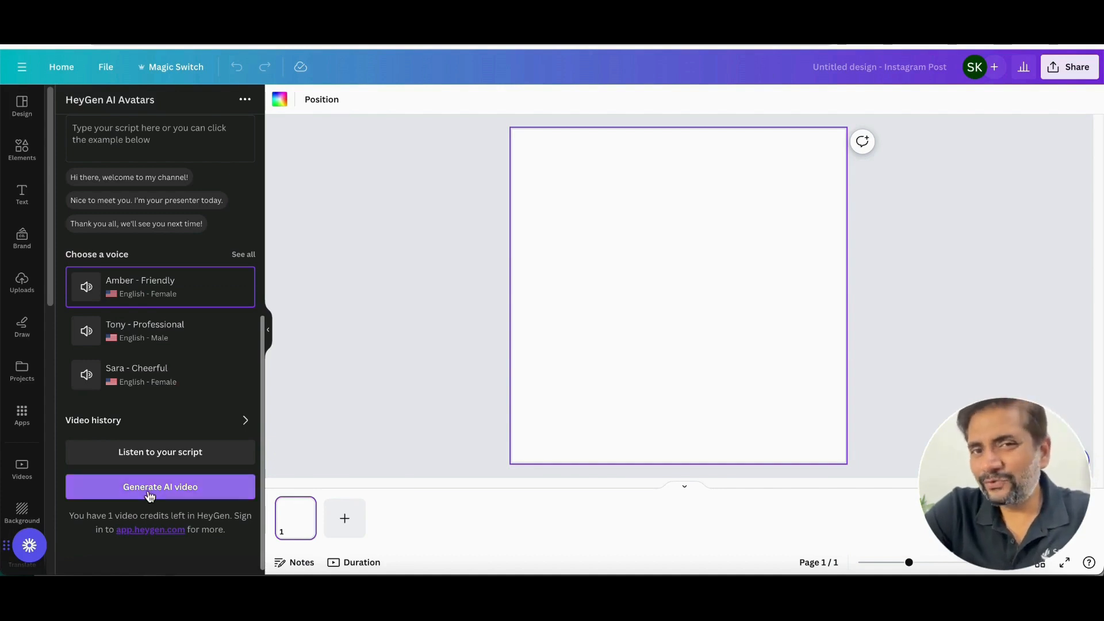
{"action": "scroll", "coordinate": [150, 496], "scroll_direction": "up", "scroll_amount": 1}
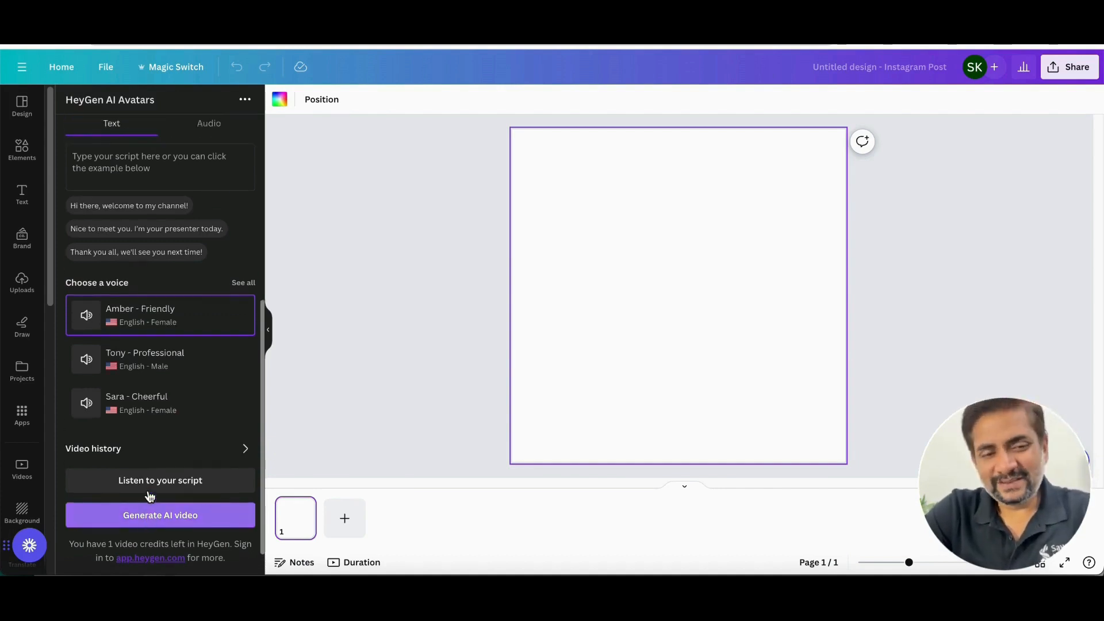
{"action": "scroll", "coordinate": [150, 496], "scroll_direction": "up", "scroll_amount": 6}
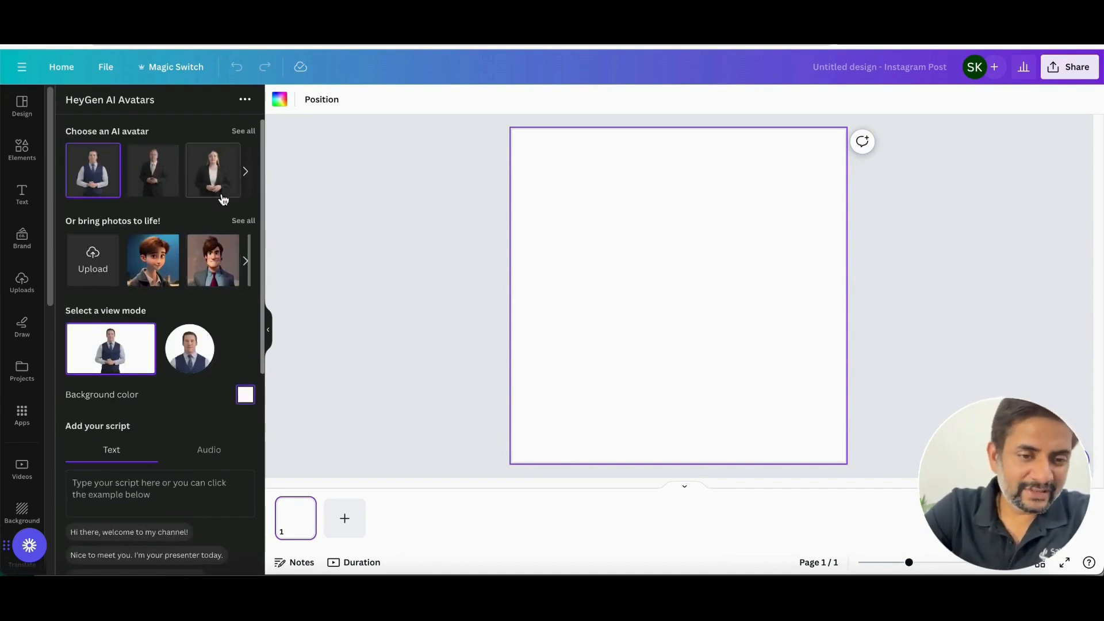
{"action": "left_click", "coordinate": [242, 172]}
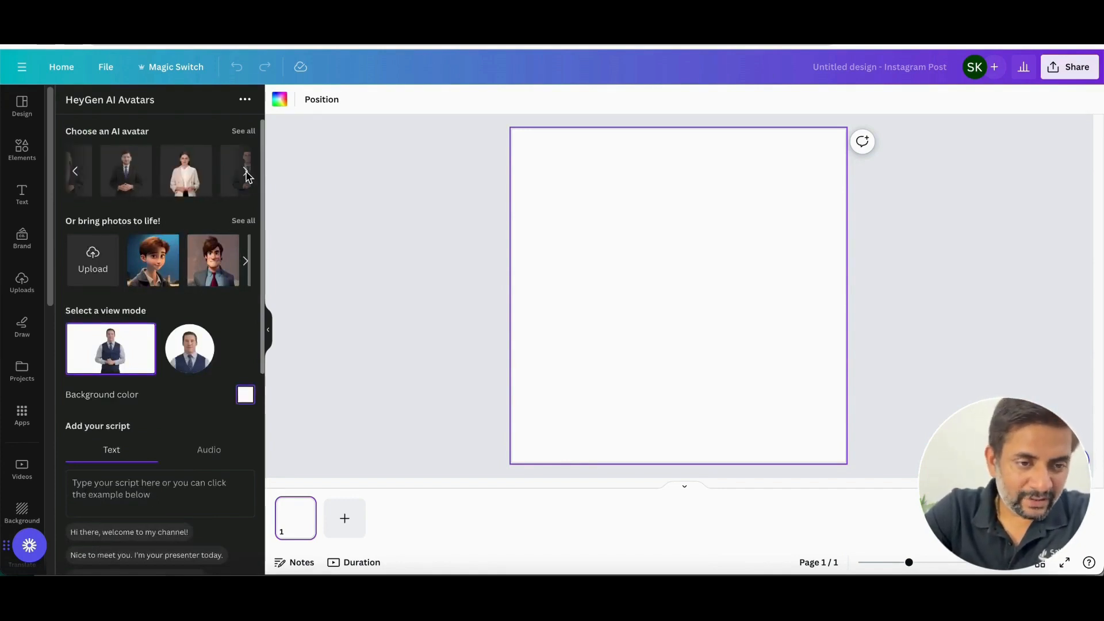
{"action": "left_click", "coordinate": [247, 174]}
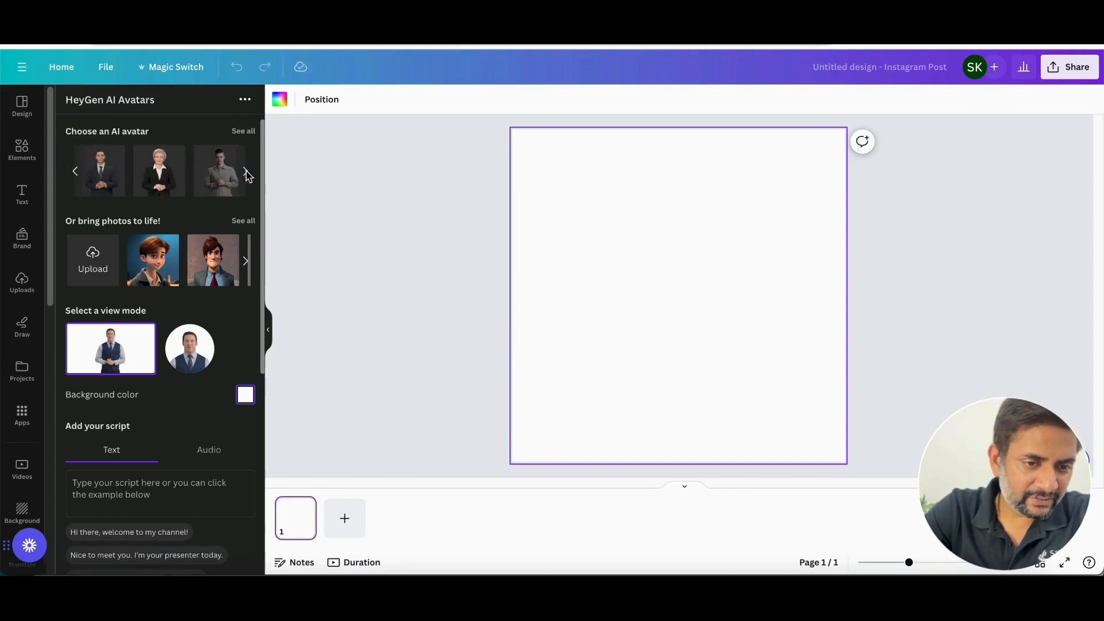
- Browse the sample photos that can be brought to life and select the portrait of the young man with curly dark hair
{"action": "left_click", "coordinate": [95, 270]}
{"action": "key", "text": "Escape"}
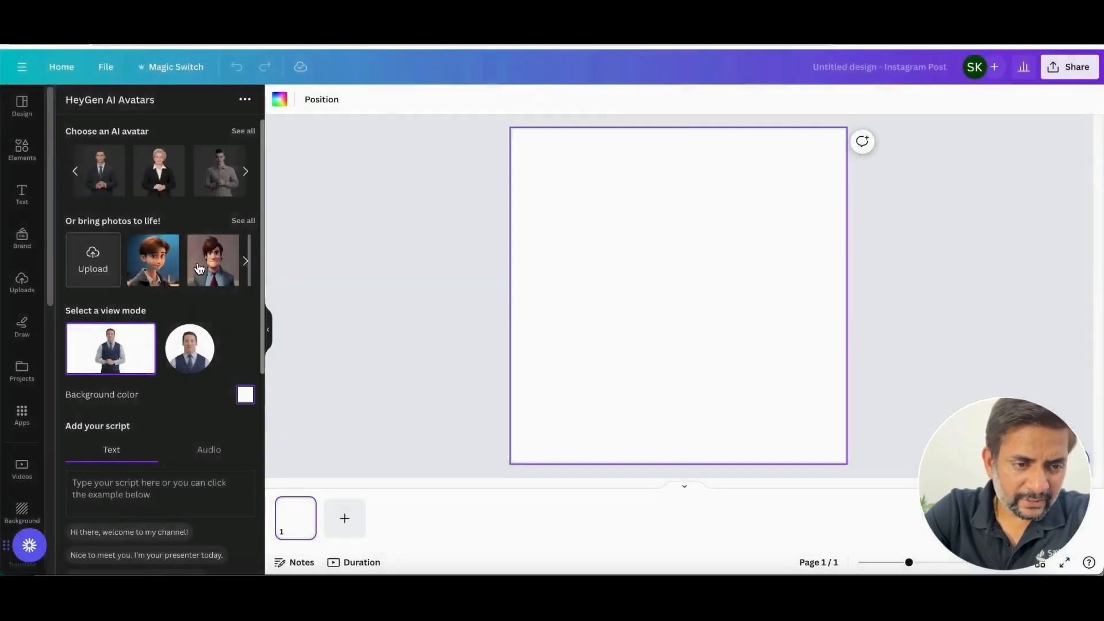
{"action": "left_click", "coordinate": [246, 262]}
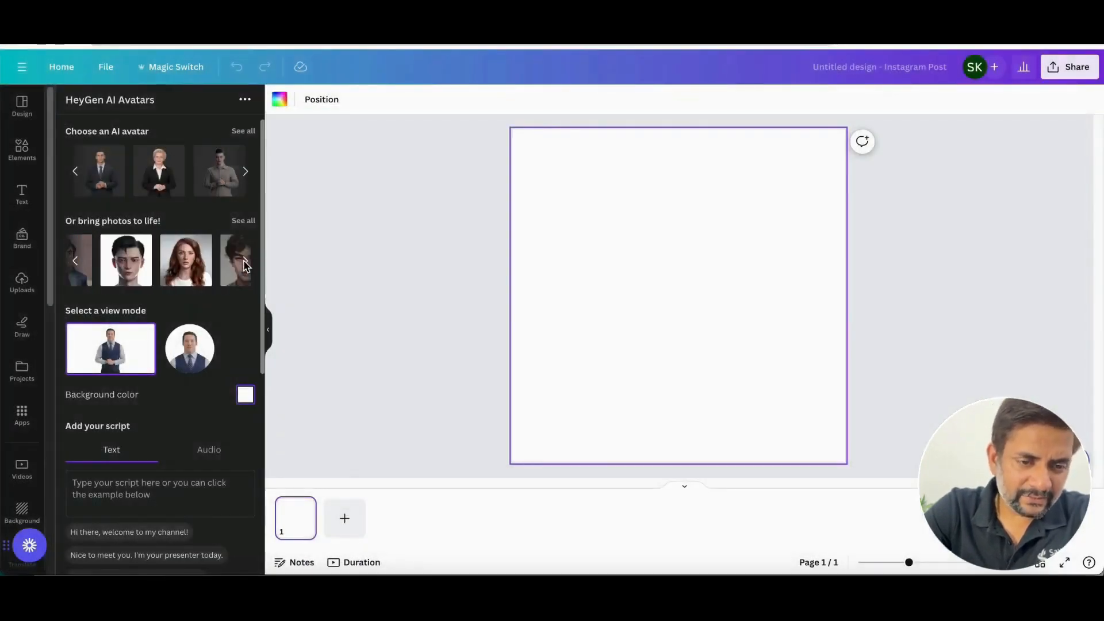
{"action": "left_click", "coordinate": [245, 262]}
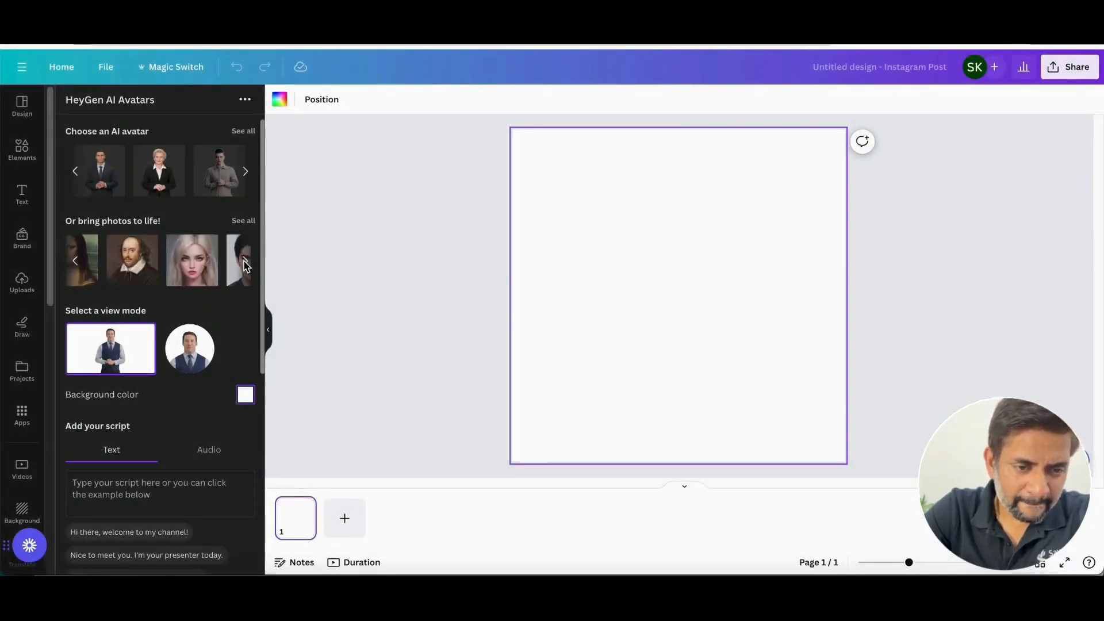
{"action": "left_click", "coordinate": [76, 263]}
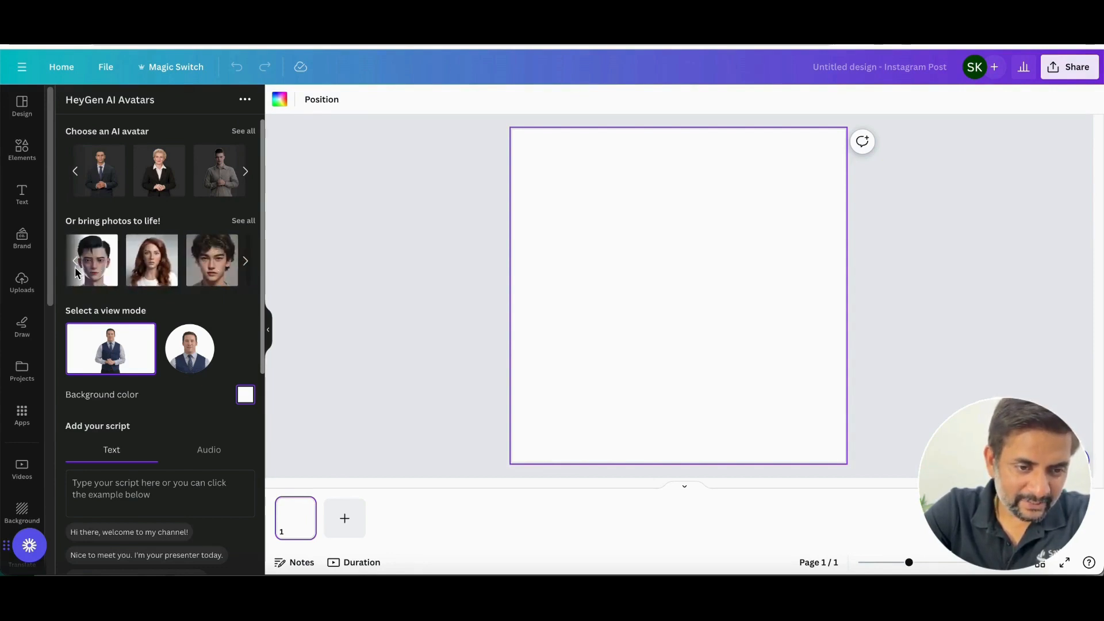
{"action": "left_click", "coordinate": [76, 267]}
{"action": "left_click", "coordinate": [247, 263]}
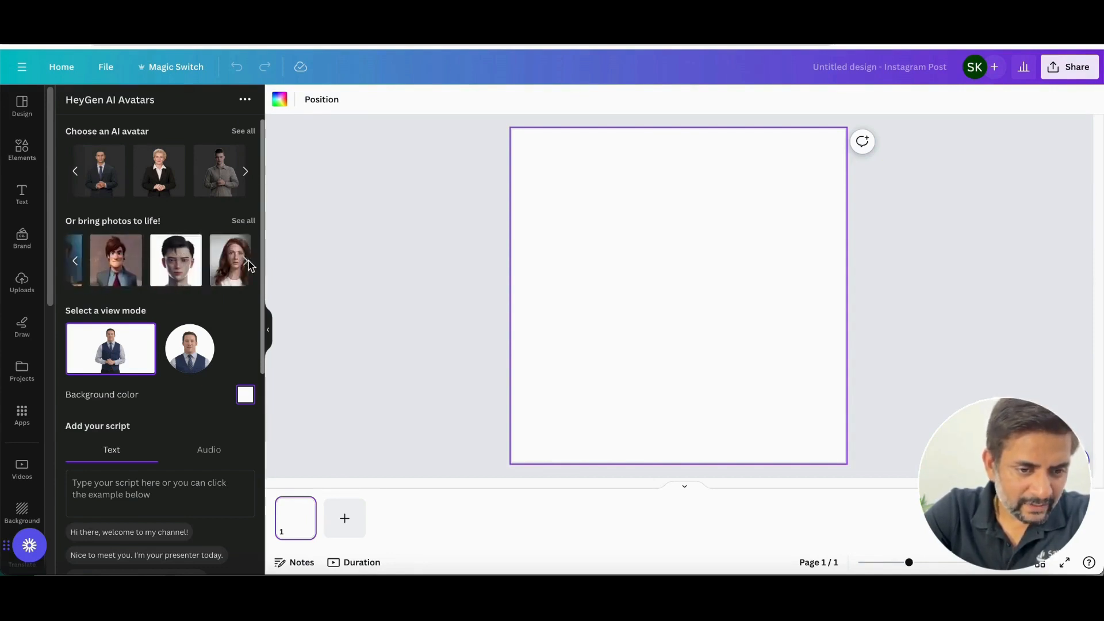
{"action": "left_click", "coordinate": [223, 270]}
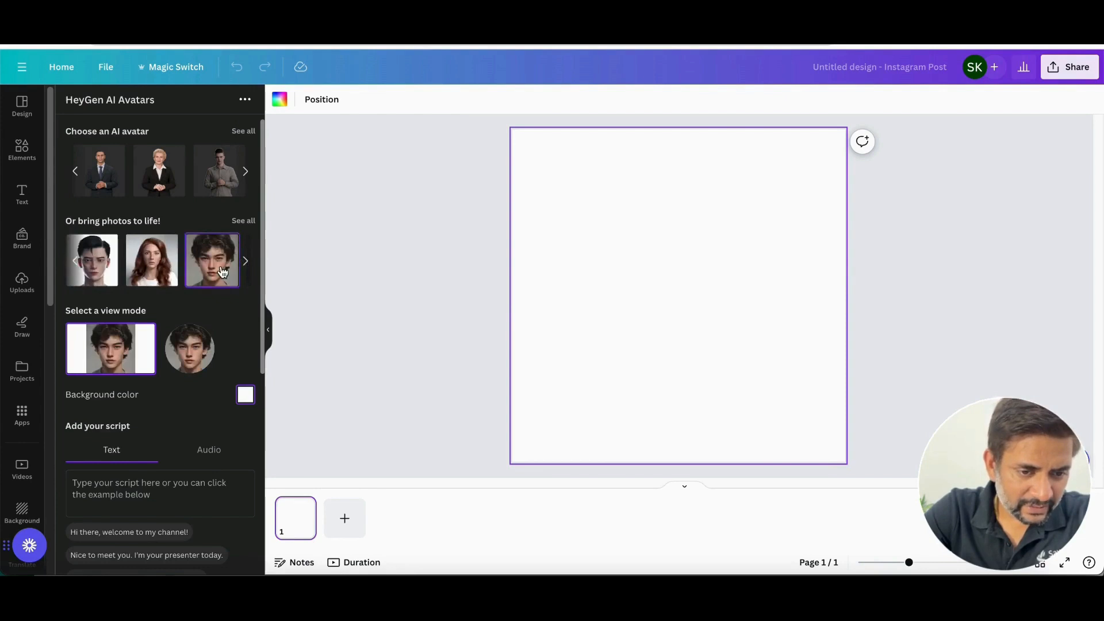
- Keep the rectangular view mode and choose the AI avatar wearing a tan blazer over a black top
{"action": "left_click", "coordinate": [180, 358]}
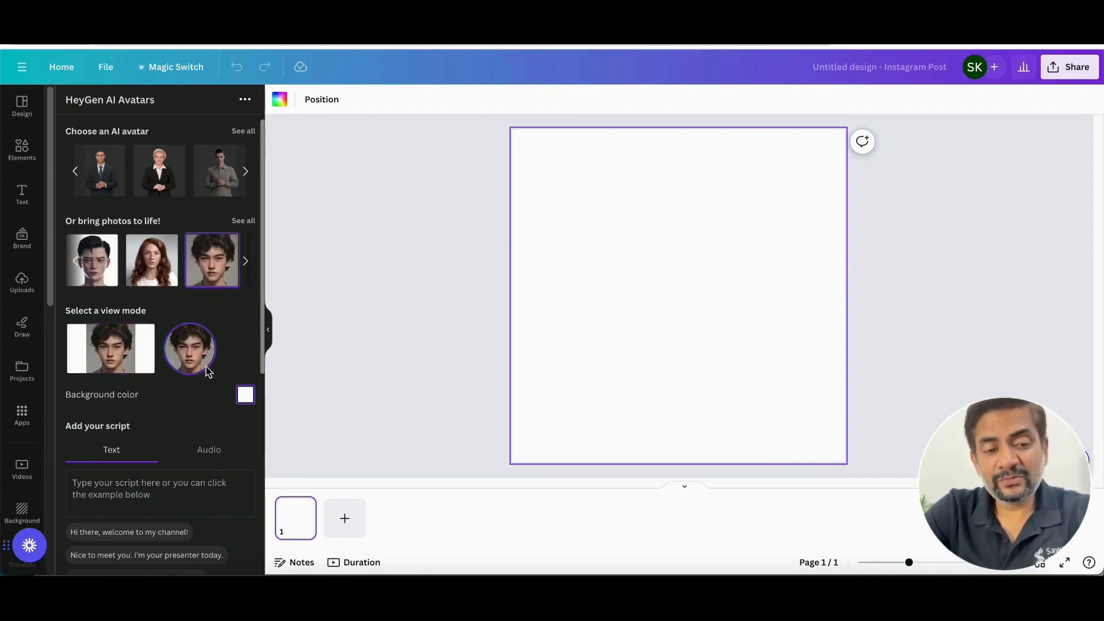
{"action": "left_click", "coordinate": [115, 367]}
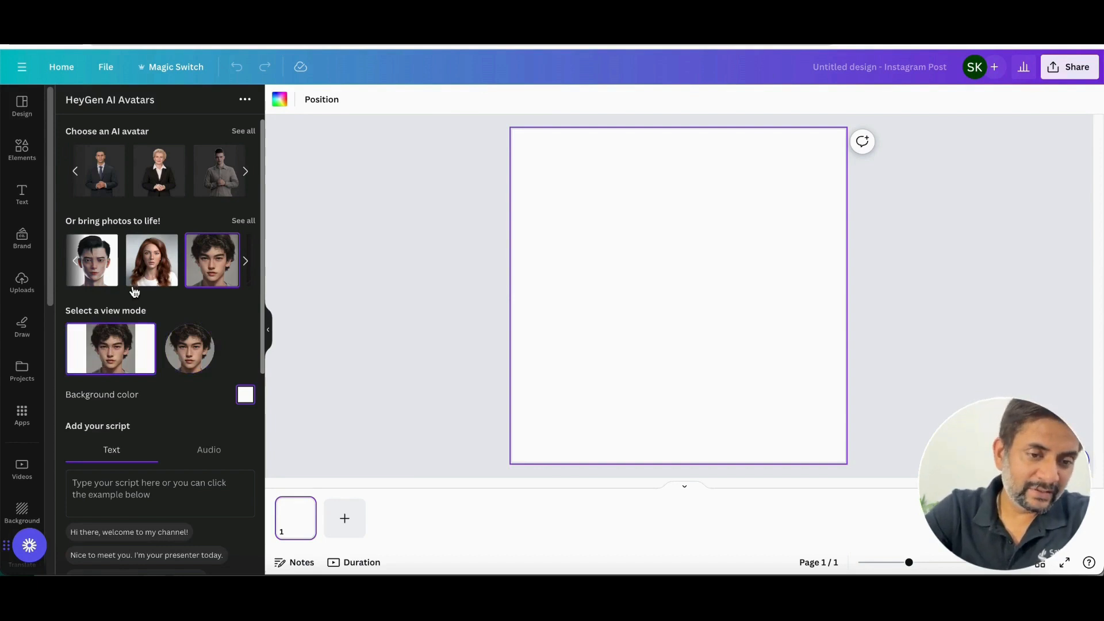
{"action": "left_click", "coordinate": [160, 171]}
{"action": "left_click", "coordinate": [245, 172]}
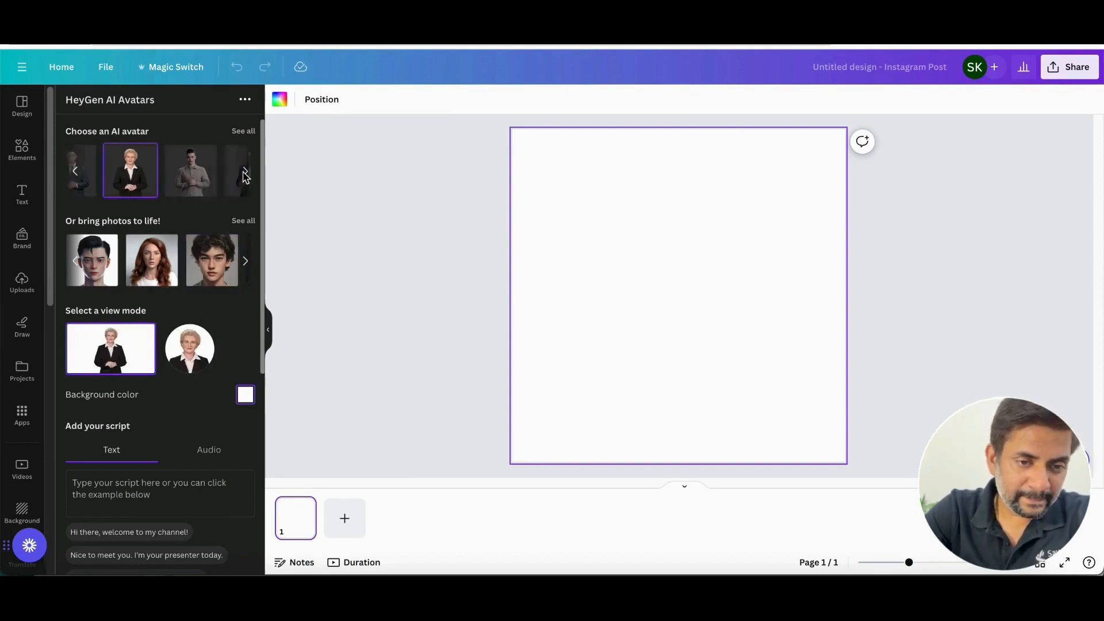
{"action": "left_click", "coordinate": [246, 173]}
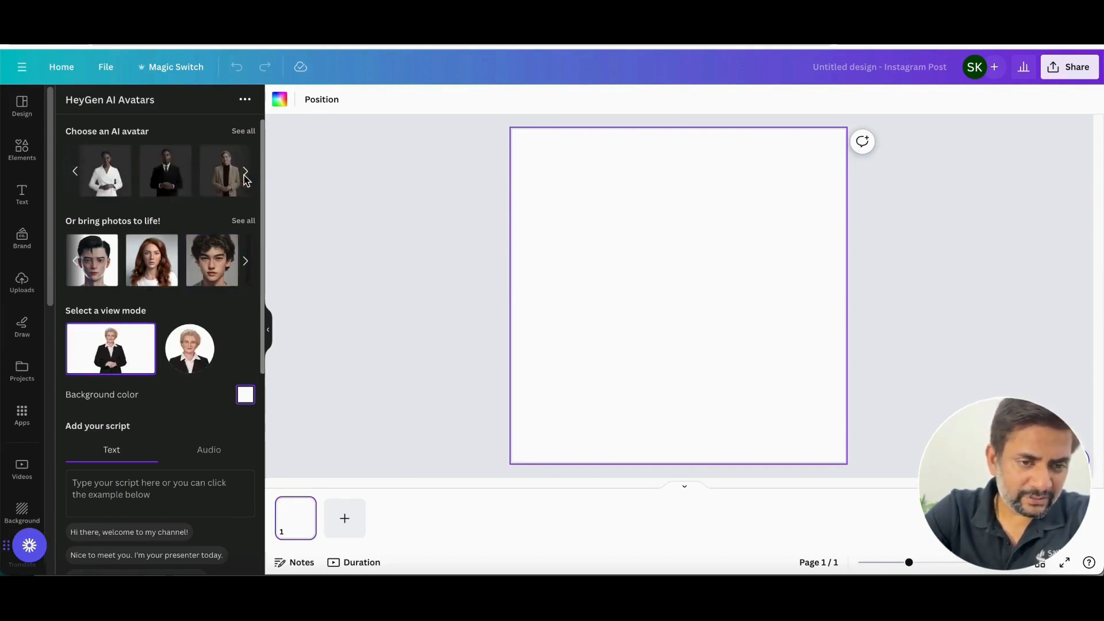
{"action": "left_click", "coordinate": [224, 171]}
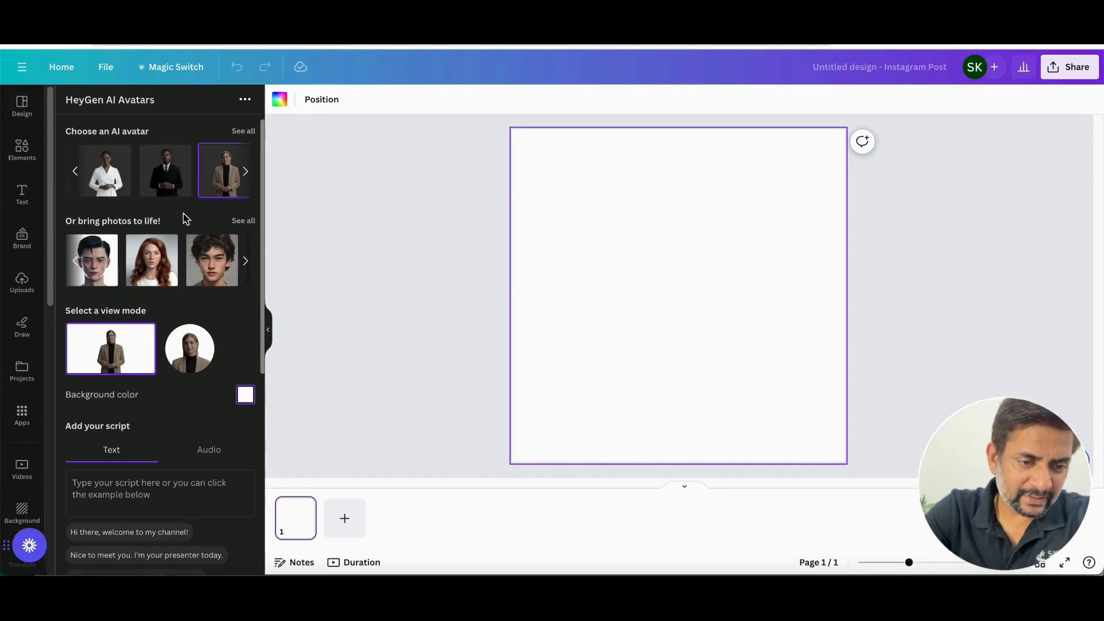
{"action": "scroll", "coordinate": [148, 278], "scroll_direction": "down", "scroll_amount": 1}
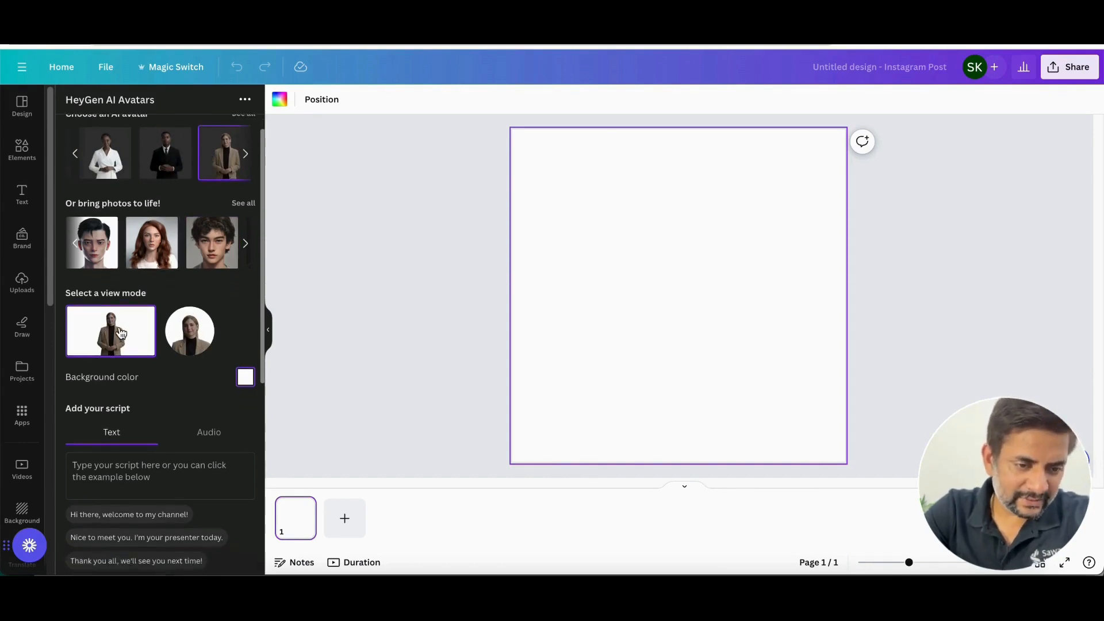
{"action": "scroll", "coordinate": [121, 333], "scroll_direction": "up", "scroll_amount": 1}
- Write the script "Hey, Hi. Heygen is amazing app to start with AI videos using Avatars but I would love to see how soon it get better."
{"action": "scroll", "coordinate": [121, 333], "scroll_direction": "down", "scroll_amount": 3}
{"action": "left_click", "coordinate": [108, 353]}
{"action": "left_click", "coordinate": [108, 353]}
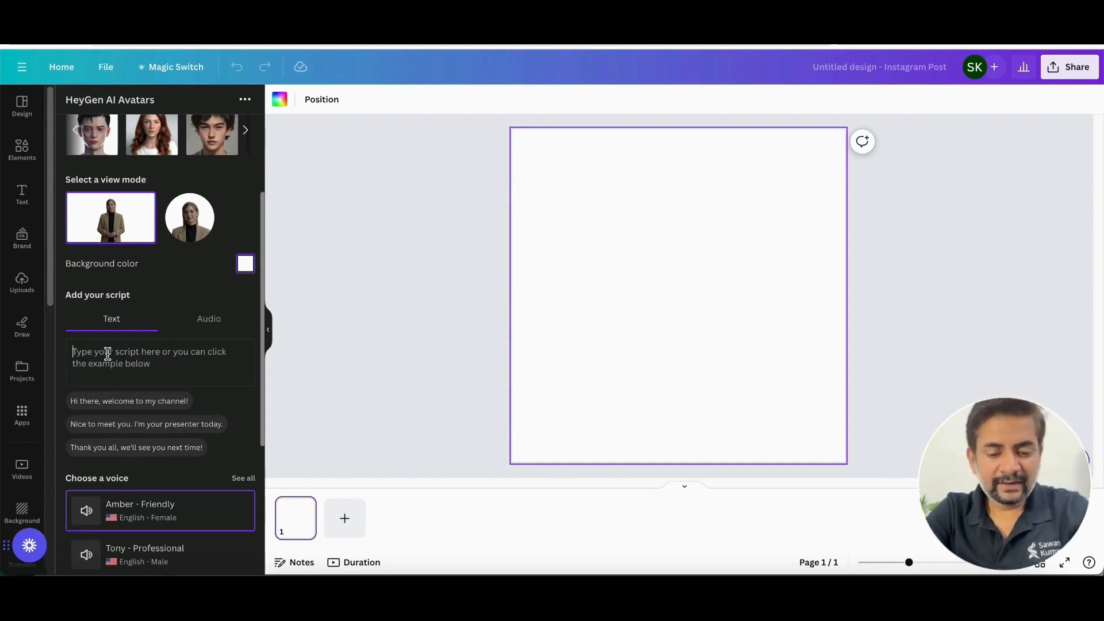
{"action": "type", "text": "Heygen is"}
{"action": "key", "text": "ctrl+a"}
{"action": "type", "text": "He"}
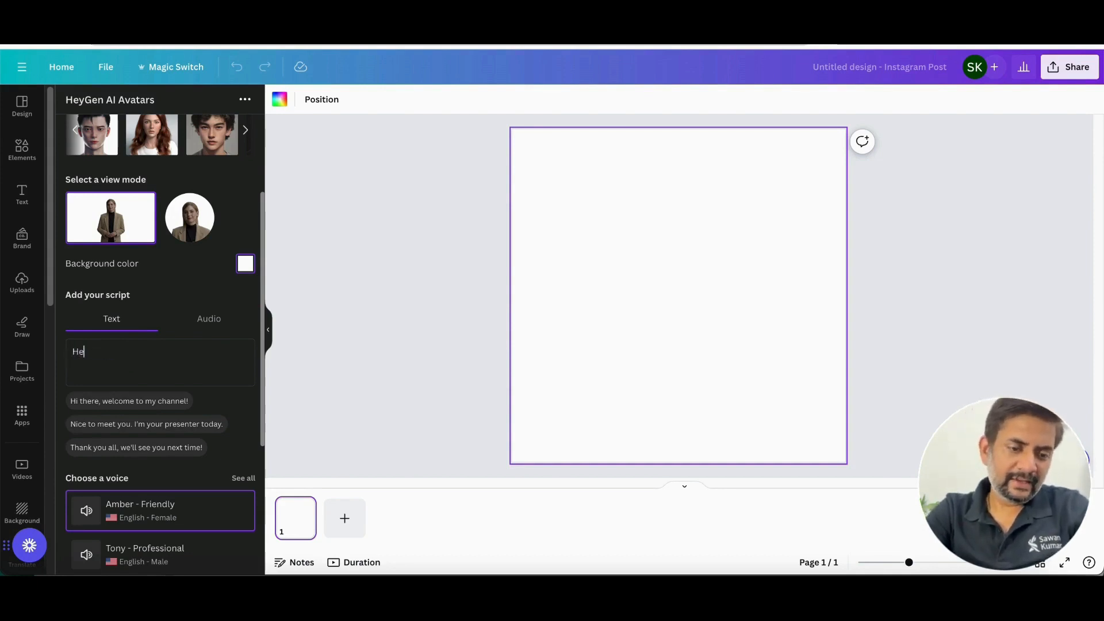
{"action": "type", "text": "y, Hi. Heygen "}
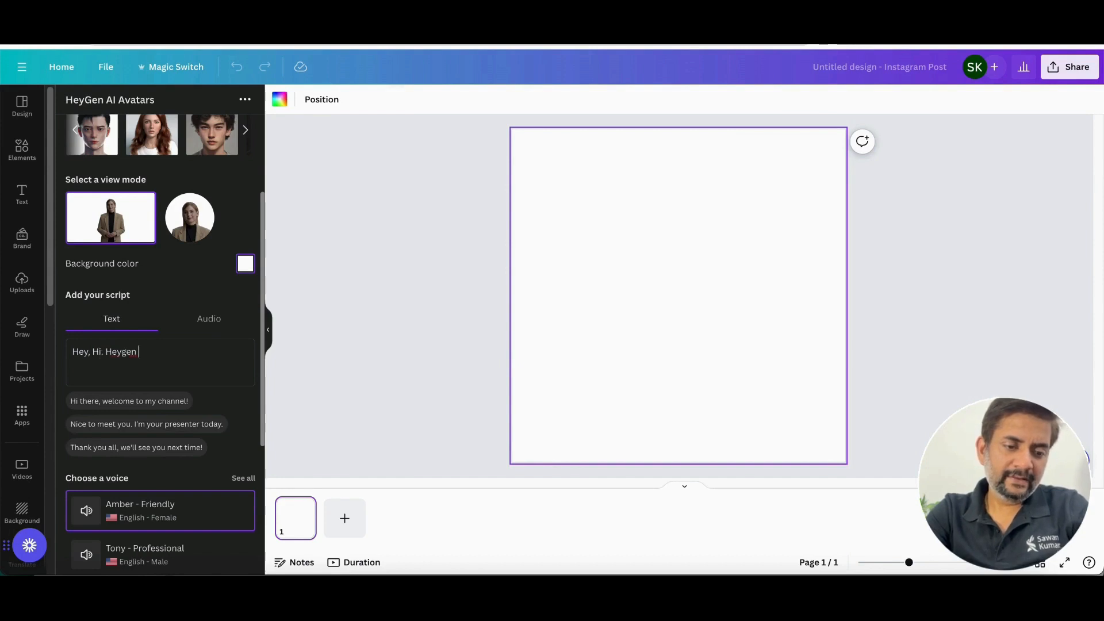
{"action": "type", "text": "is amazing app to g"}
{"action": "type", "text": "tart with AI videos using Ava"}
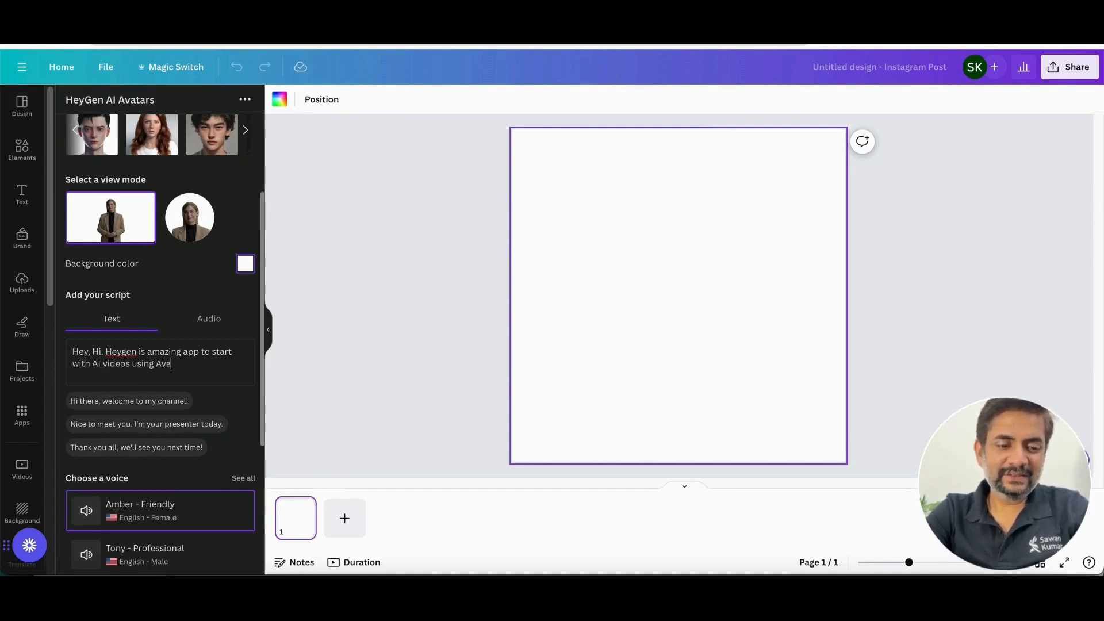
{"action": "type", "text": "but I would love to see how soon it ge"}
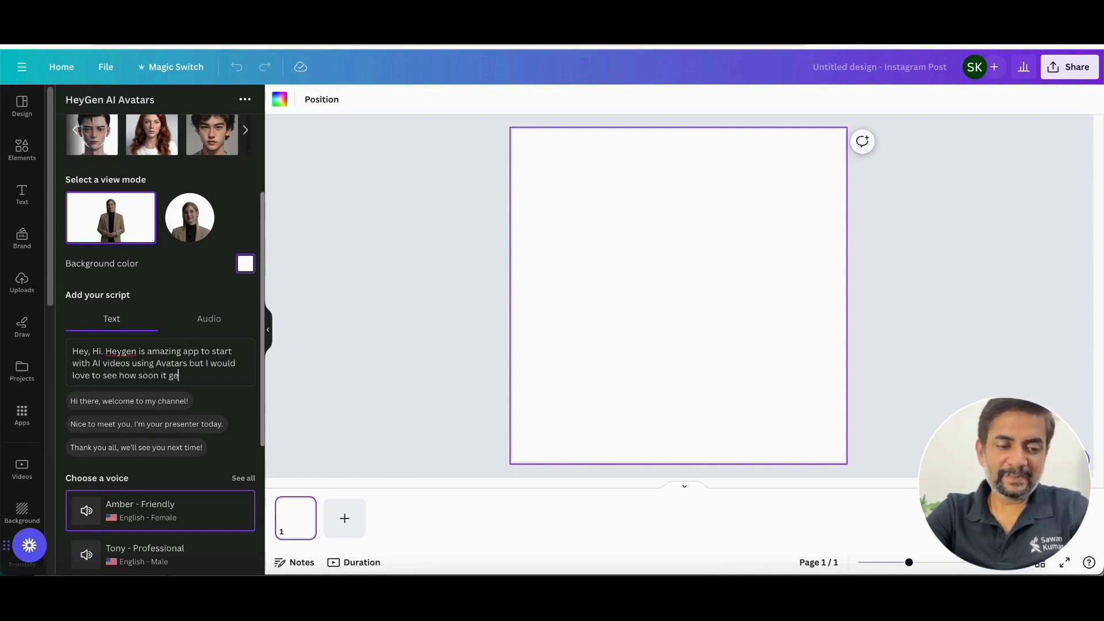
{"action": "type", "text": "t better.  Click"}
- Add a separate closing paragraph to the script reading "Click on the link below to know more."
{"action": "key", "text": "Return"}
{"action": "key", "text": "Return"}
{"action": "type", "text": "Click "}
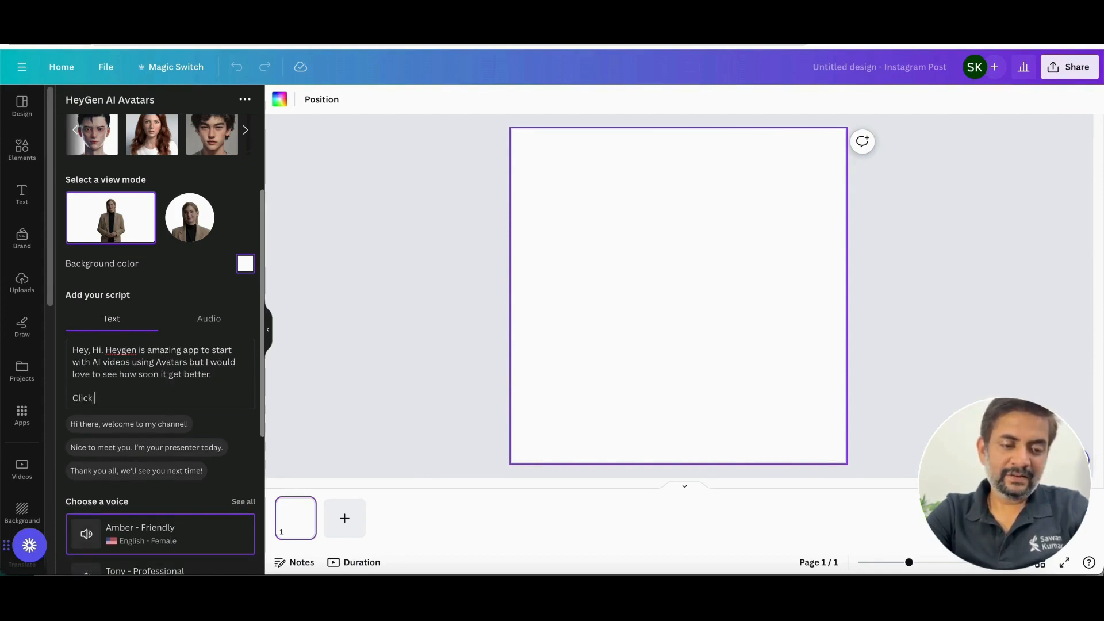
{"action": "type", "text": "on the link below to know more."}
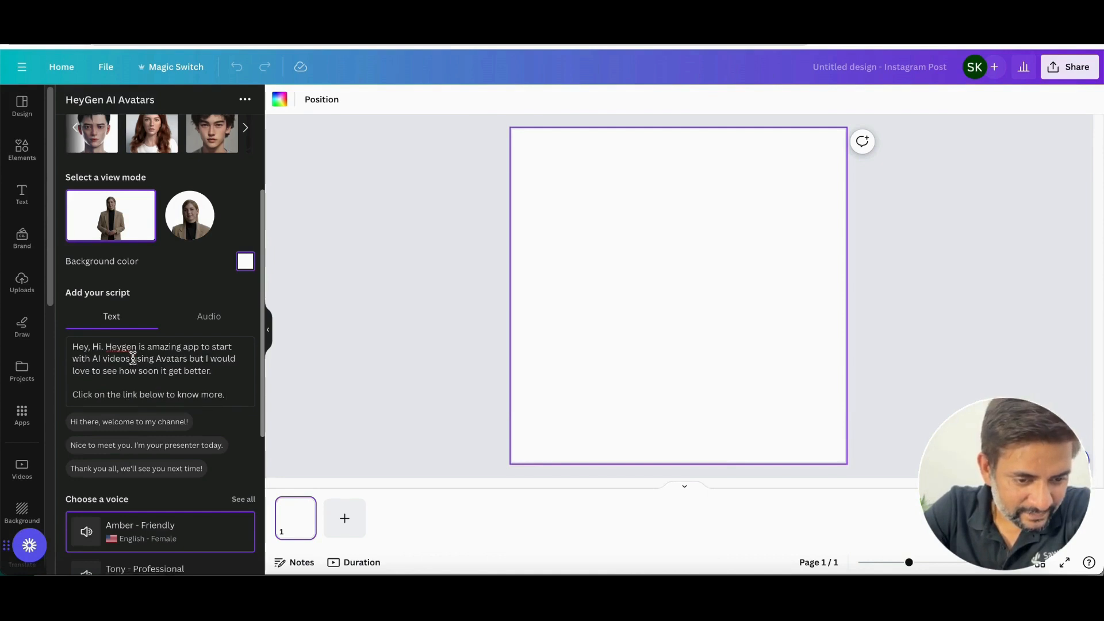
- Open the full list of avatar voices and check its male, female and locale filters
{"action": "scroll", "coordinate": [133, 357], "scroll_direction": "down", "scroll_amount": 3}
{"action": "scroll", "coordinate": [133, 358], "scroll_direction": "down", "scroll_amount": 4}
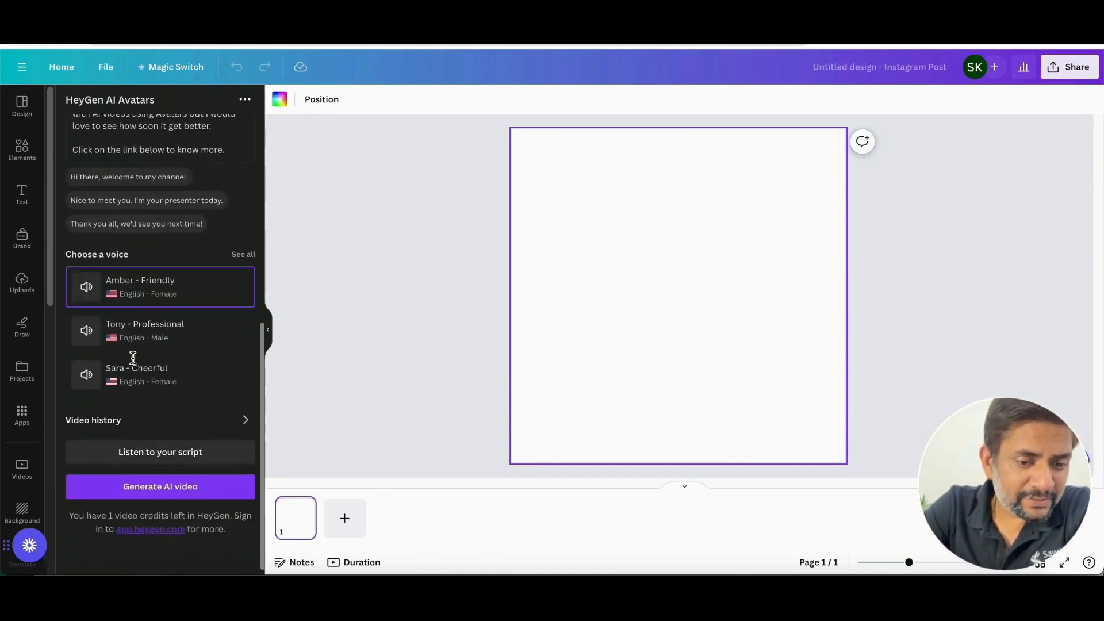
{"action": "left_click", "coordinate": [249, 258]}
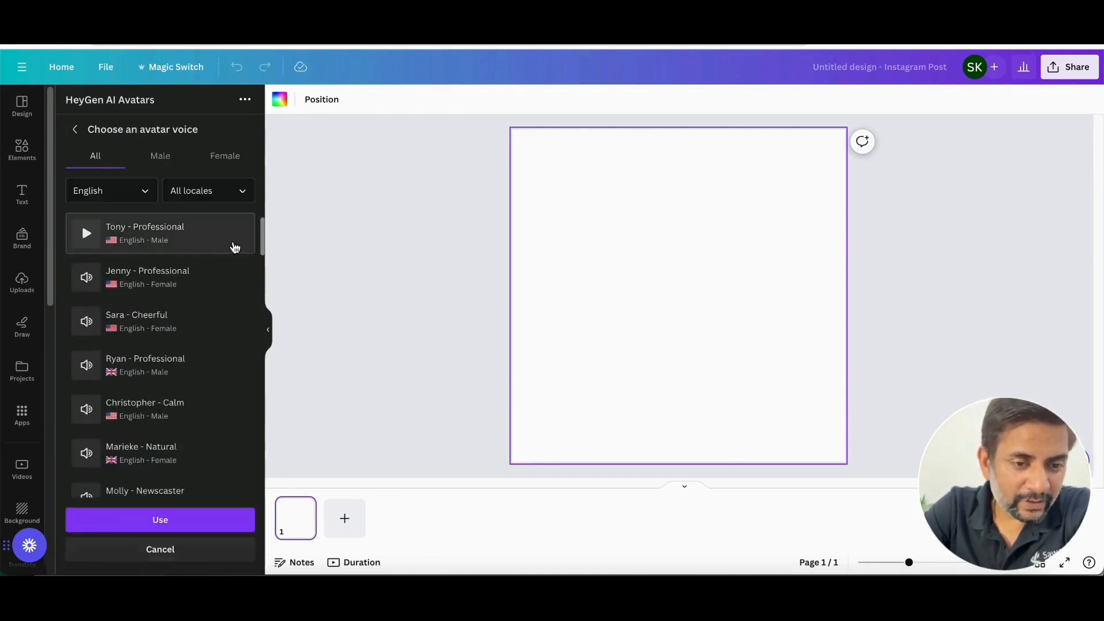
{"action": "left_click", "coordinate": [160, 156]}
{"action": "left_click", "coordinate": [226, 159]}
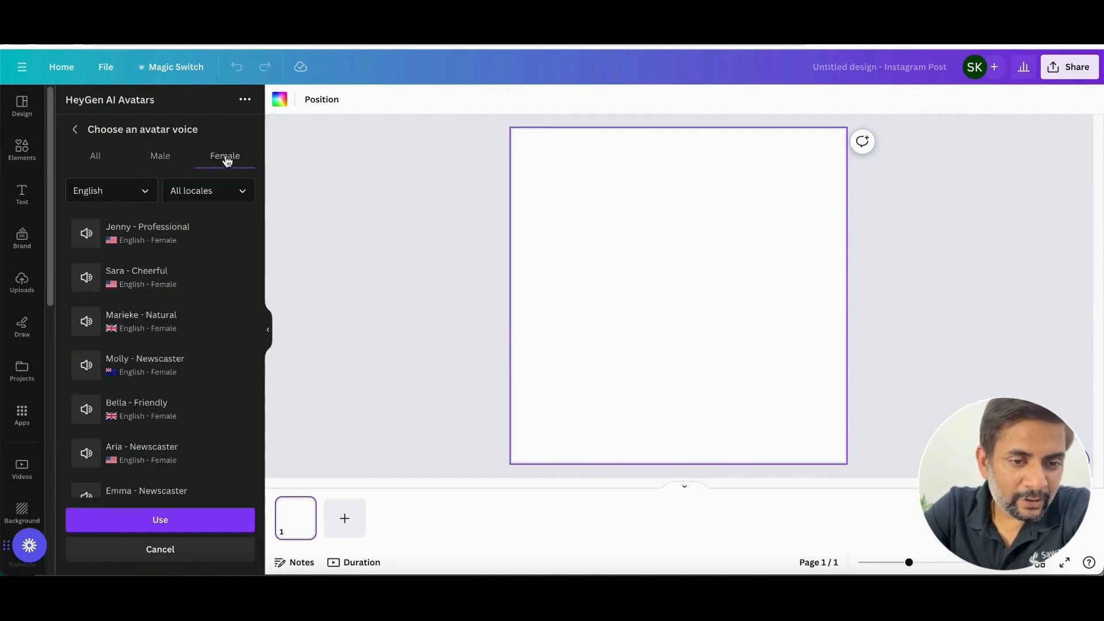
{"action": "left_click", "coordinate": [98, 156]}
{"action": "left_click", "coordinate": [209, 192]}
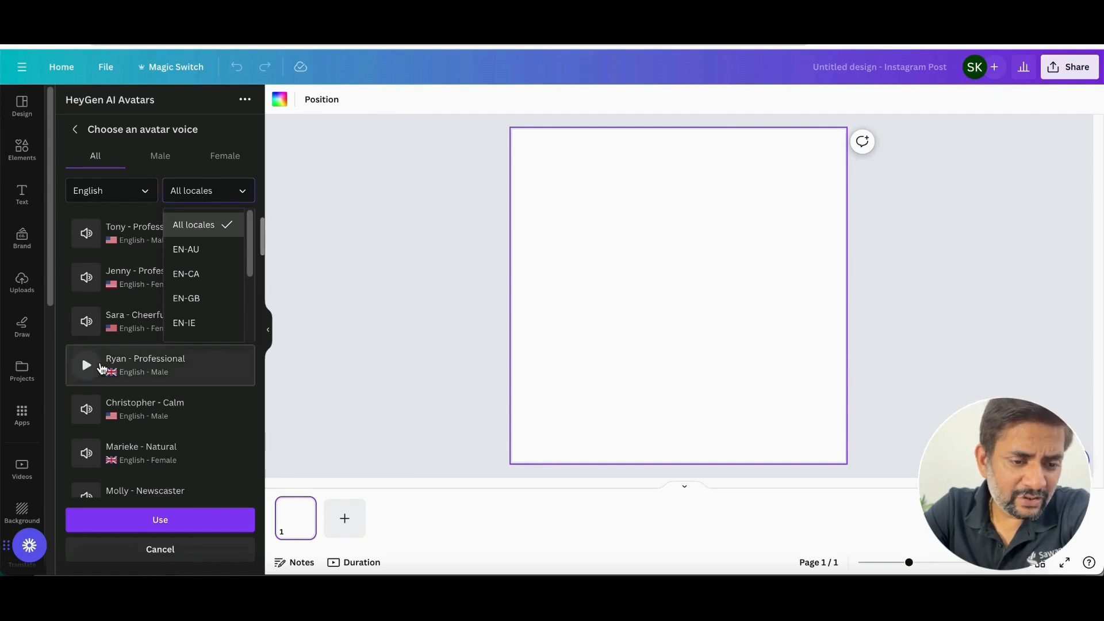
- Preview the Ryan - Professional, Connor - Natural, Prabhat - Natural and Emily - Natural voices, raising the system volume for listening
{"action": "scroll", "coordinate": [82, 355], "scroll_direction": "down", "scroll_amount": 1}
{"action": "left_click", "coordinate": [87, 326]}
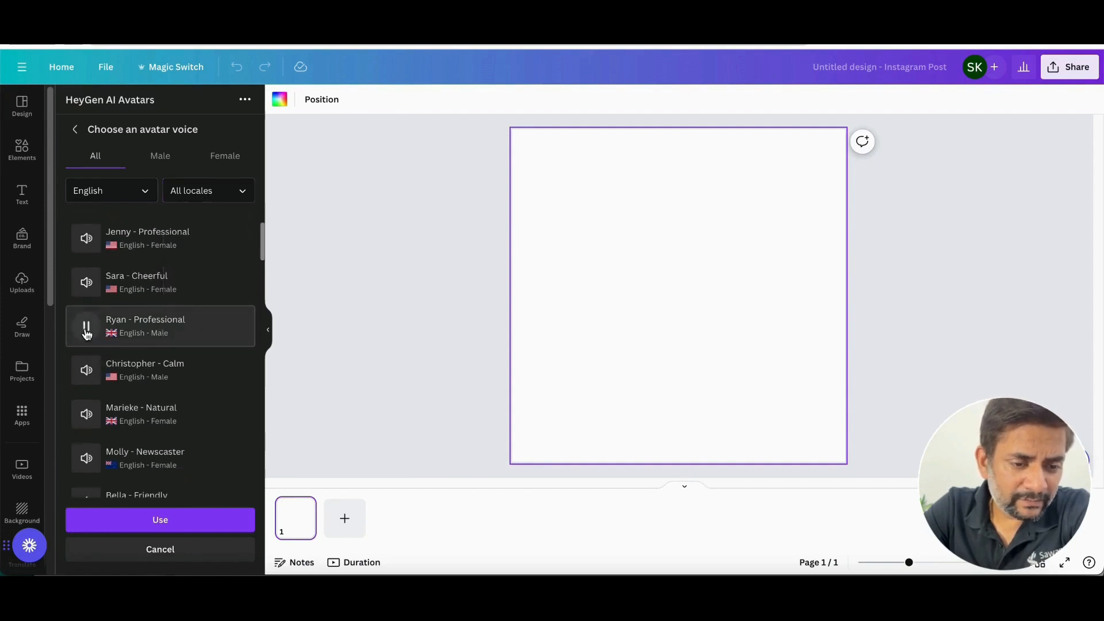
{"action": "key", "text": "XF86AudioRaiseVolume"}
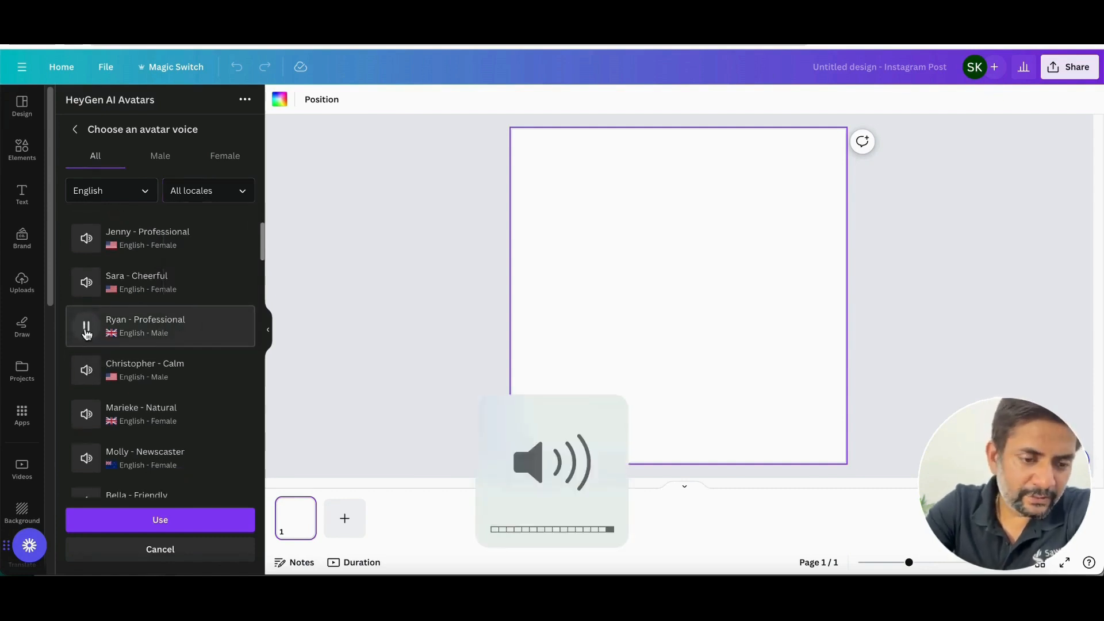
{"action": "scroll", "coordinate": [86, 334], "scroll_direction": "down", "scroll_amount": 5}
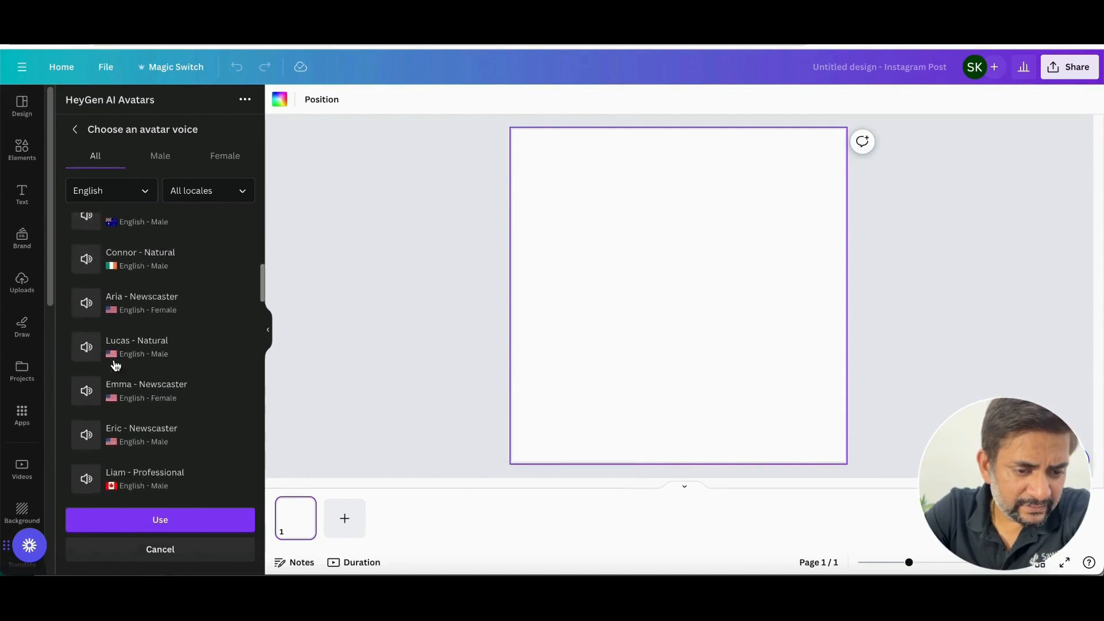
{"action": "scroll", "coordinate": [97, 288], "scroll_direction": "up", "scroll_amount": 1}
{"action": "left_click", "coordinate": [87, 248]}
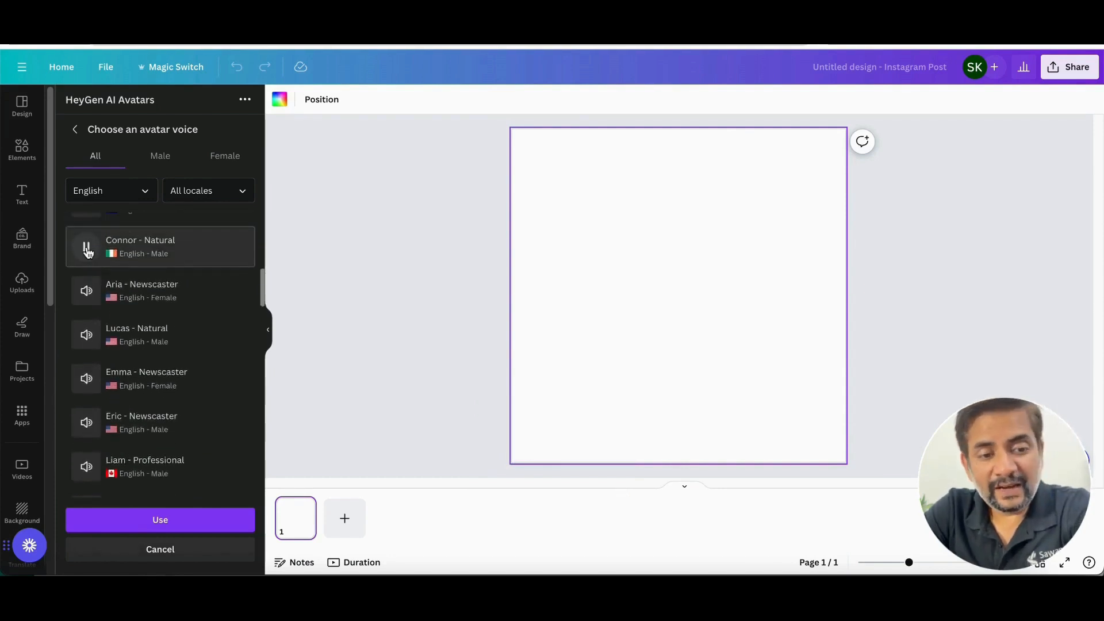
{"action": "scroll", "coordinate": [95, 357], "scroll_direction": "down", "scroll_amount": 4}
{"action": "scroll", "coordinate": [98, 369], "scroll_direction": "down", "scroll_amount": 12}
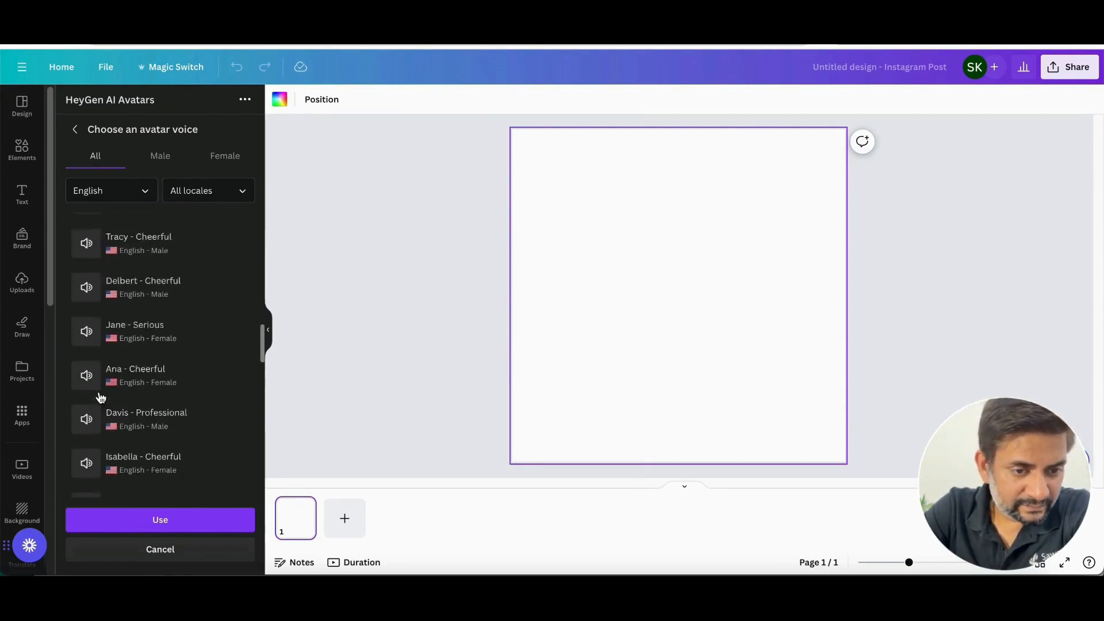
{"action": "left_click", "coordinate": [87, 276]}
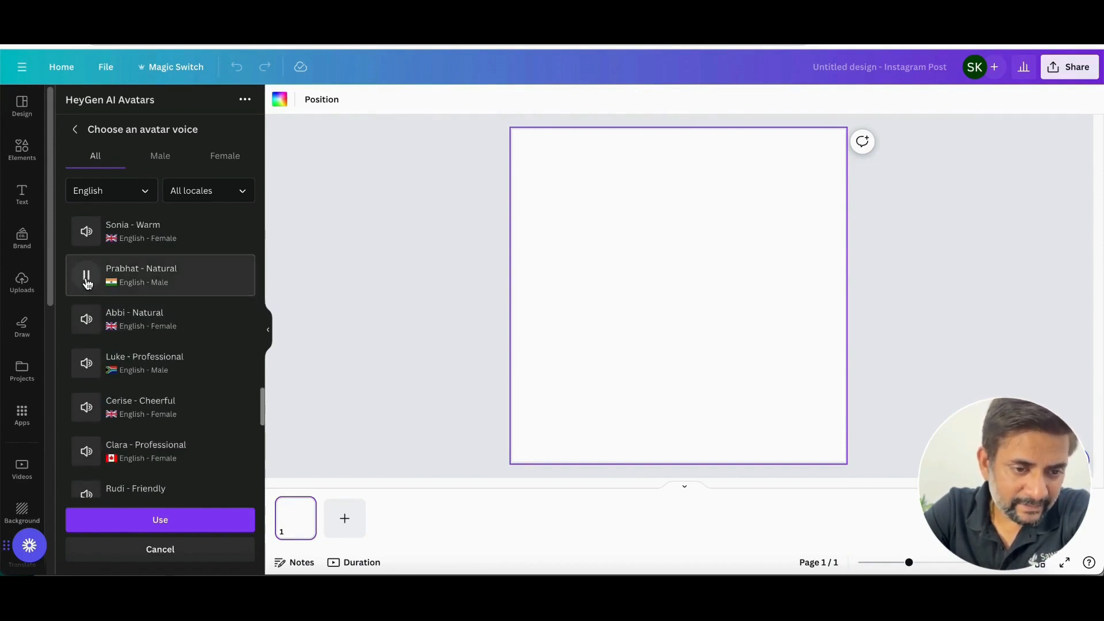
{"action": "scroll", "coordinate": [87, 284], "scroll_direction": "down", "scroll_amount": 8}
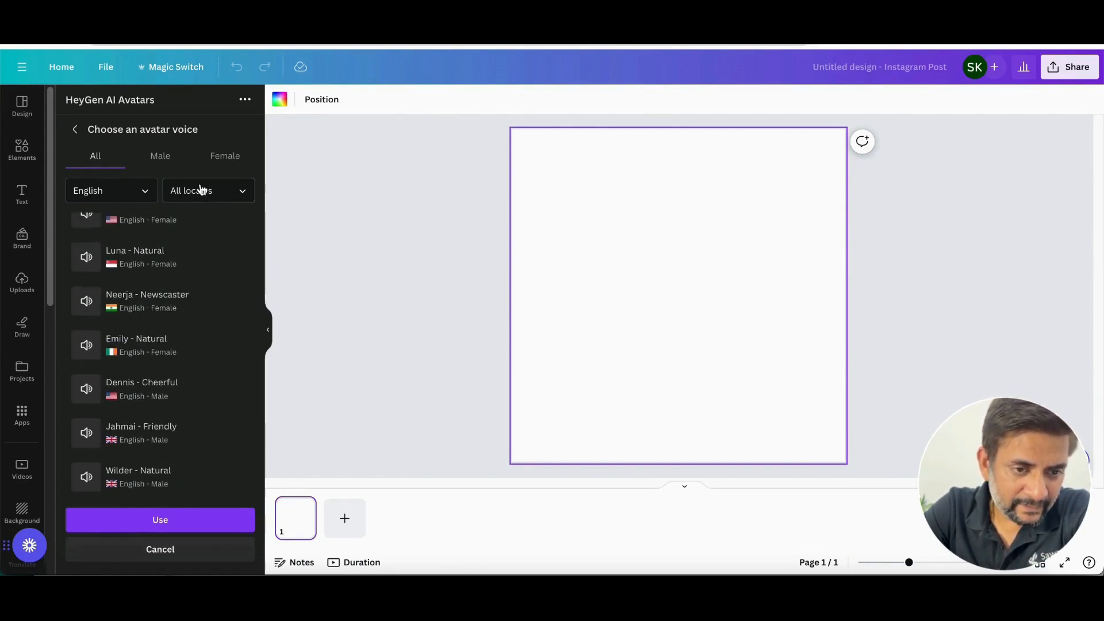
{"action": "left_click", "coordinate": [87, 345]}
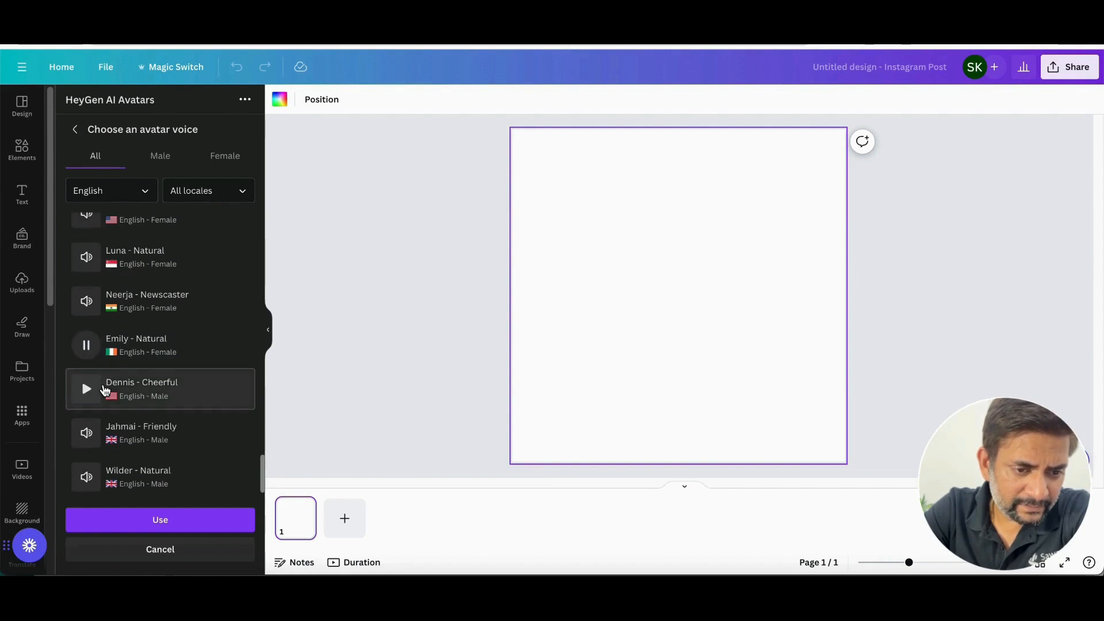
{"action": "scroll", "coordinate": [105, 390], "scroll_direction": "up", "scroll_amount": 5}
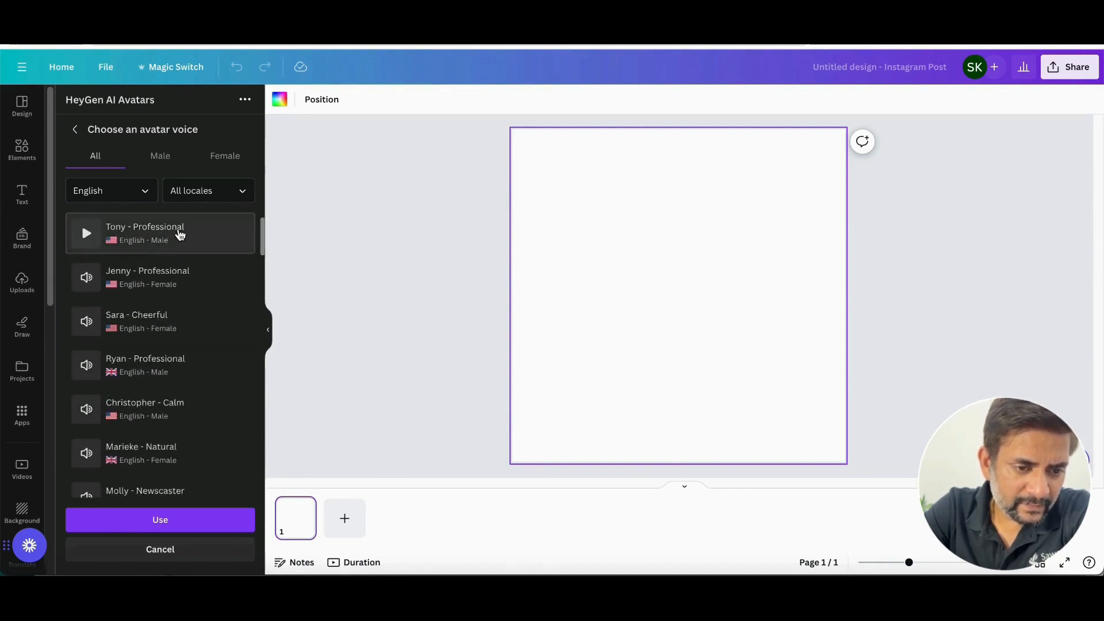
- Check the available English locales and preview the Wille - Natural voice
{"action": "left_click", "coordinate": [198, 190]}
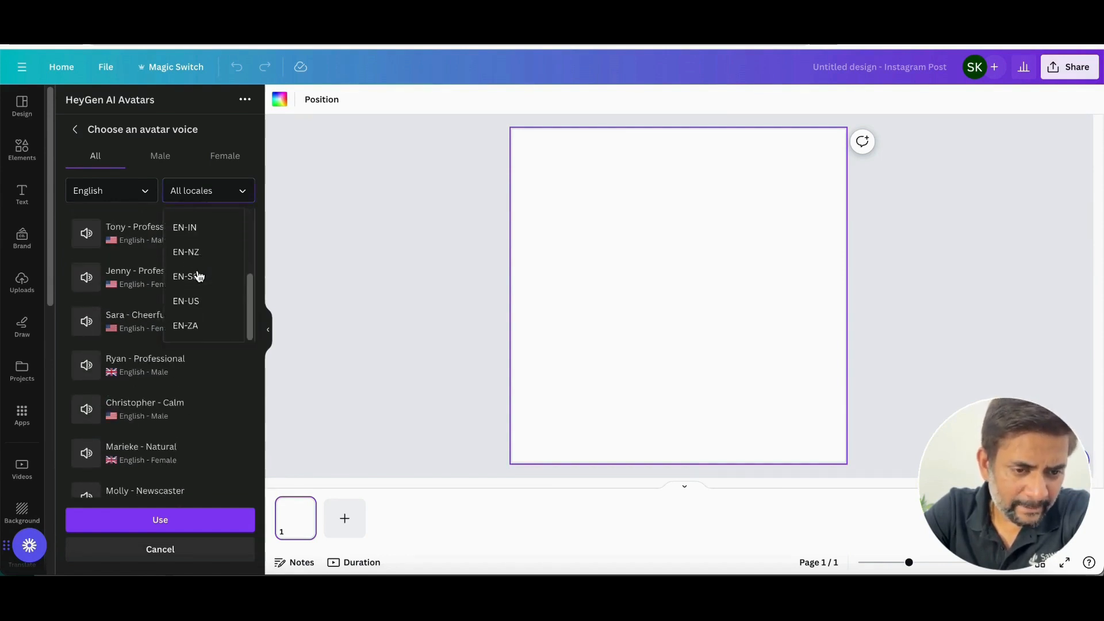
{"action": "left_click", "coordinate": [111, 190]}
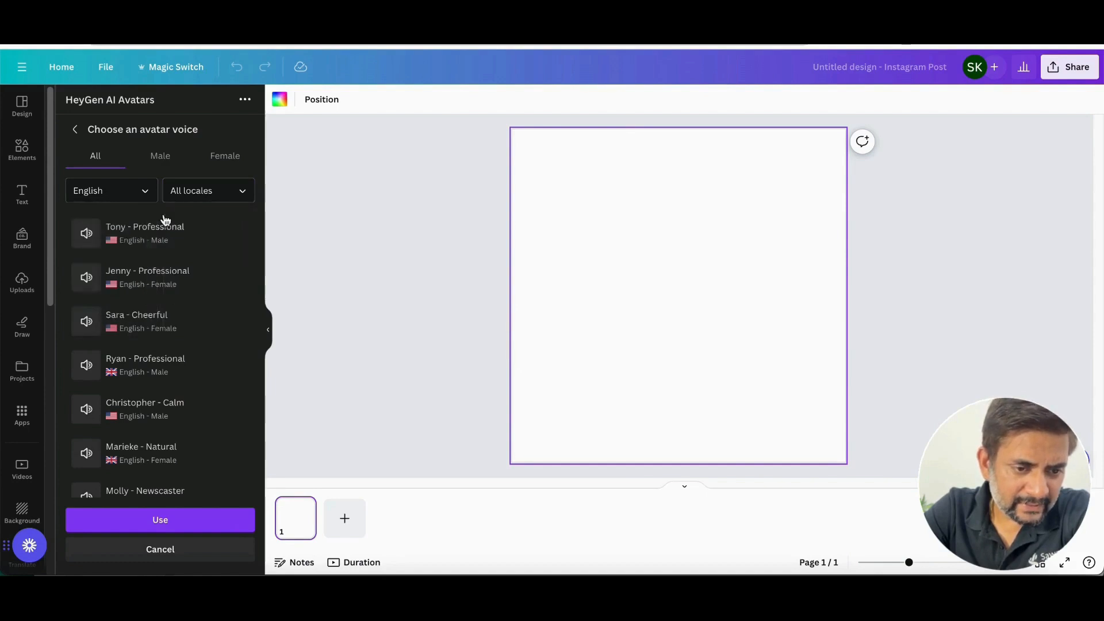
{"action": "scroll", "coordinate": [141, 345], "scroll_direction": "down", "scroll_amount": 6}
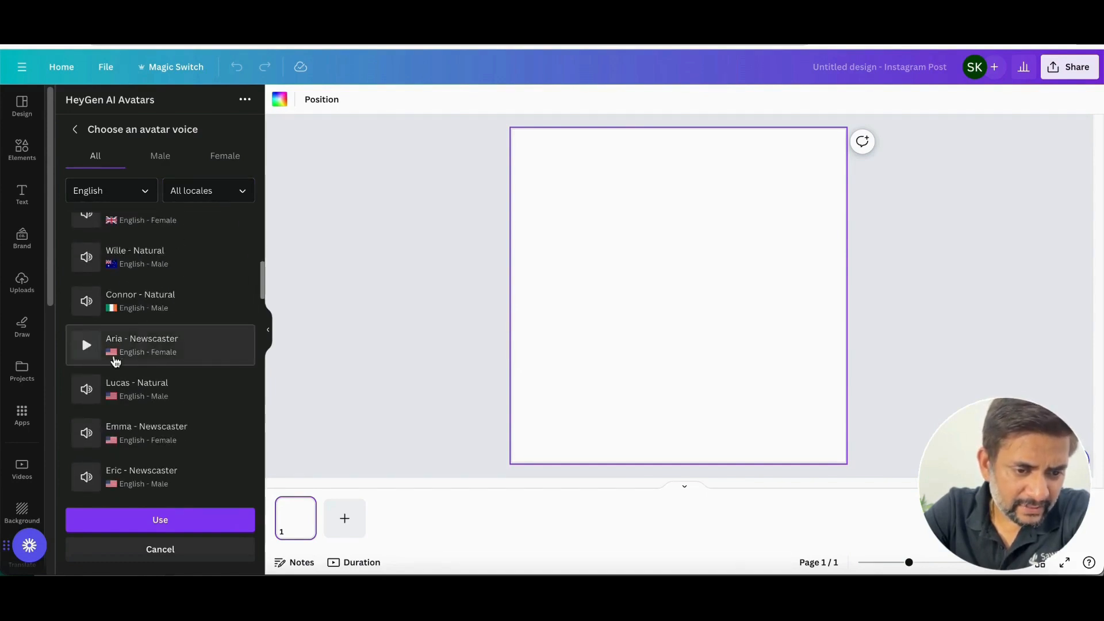
{"action": "scroll", "coordinate": [144, 356], "scroll_direction": "up", "scroll_amount": 3}
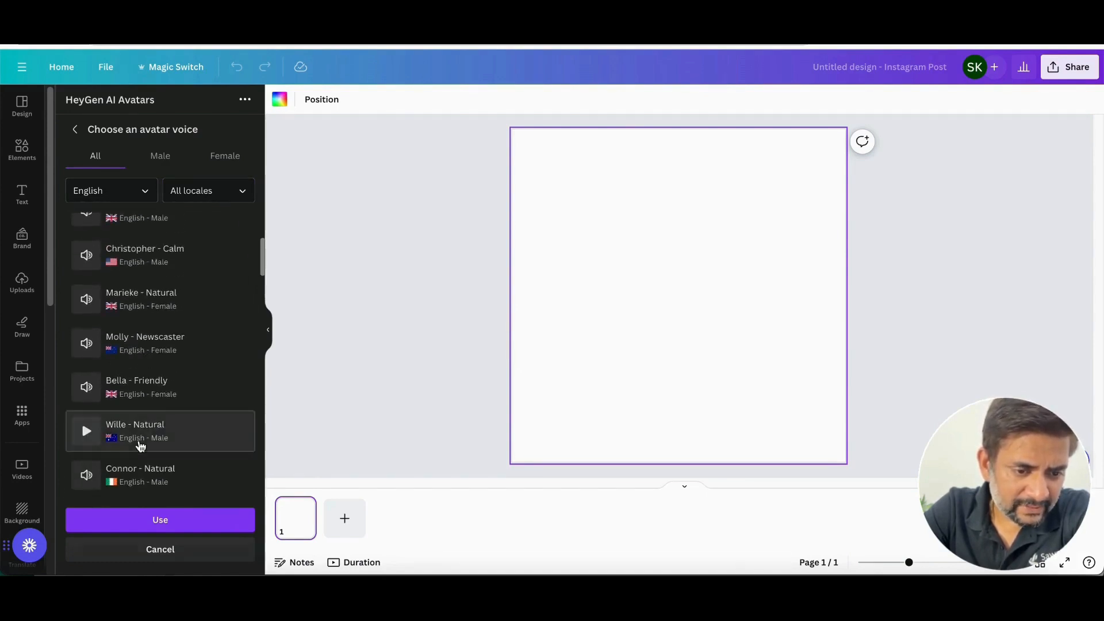
{"action": "left_click", "coordinate": [141, 437]}
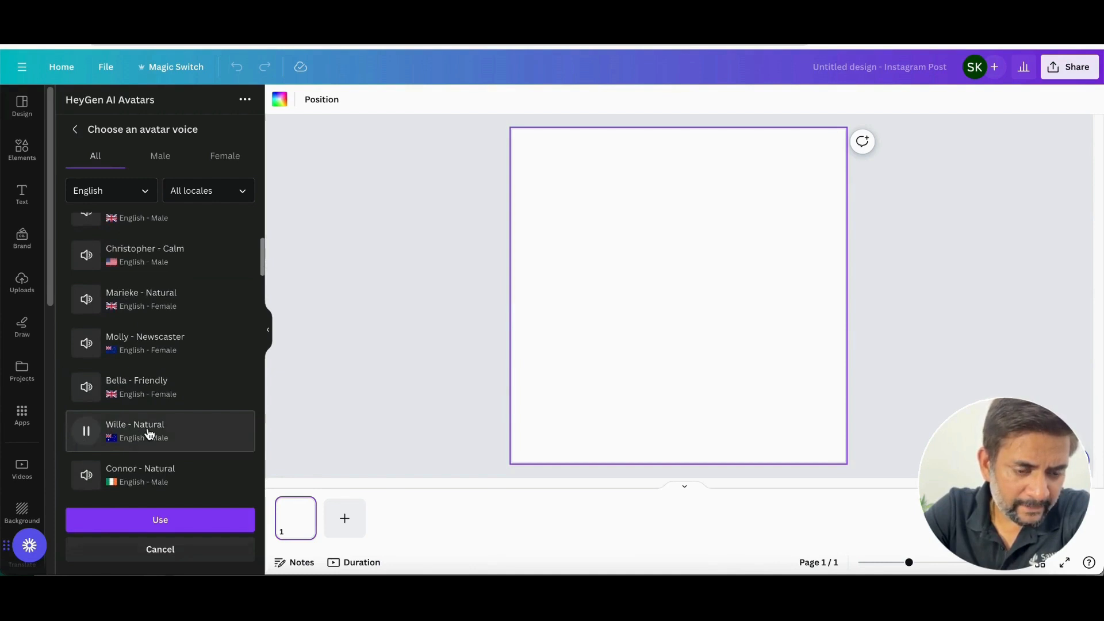
{"action": "scroll", "coordinate": [147, 435], "scroll_direction": "up", "scroll_amount": 3}
- Filter the voices to female and preview Jenny - Professional, Molly - Newscaster, Bella - Friendly and Aria - Newscaster
{"action": "left_click", "coordinate": [237, 156]}
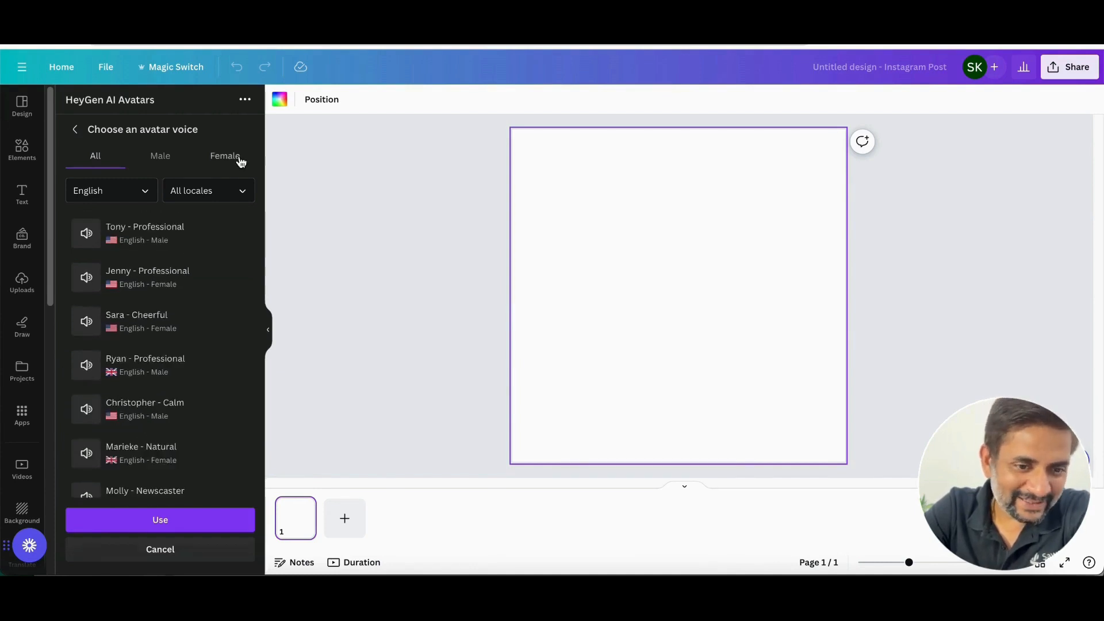
{"action": "left_click", "coordinate": [87, 233]}
{"action": "left_click", "coordinate": [87, 367]}
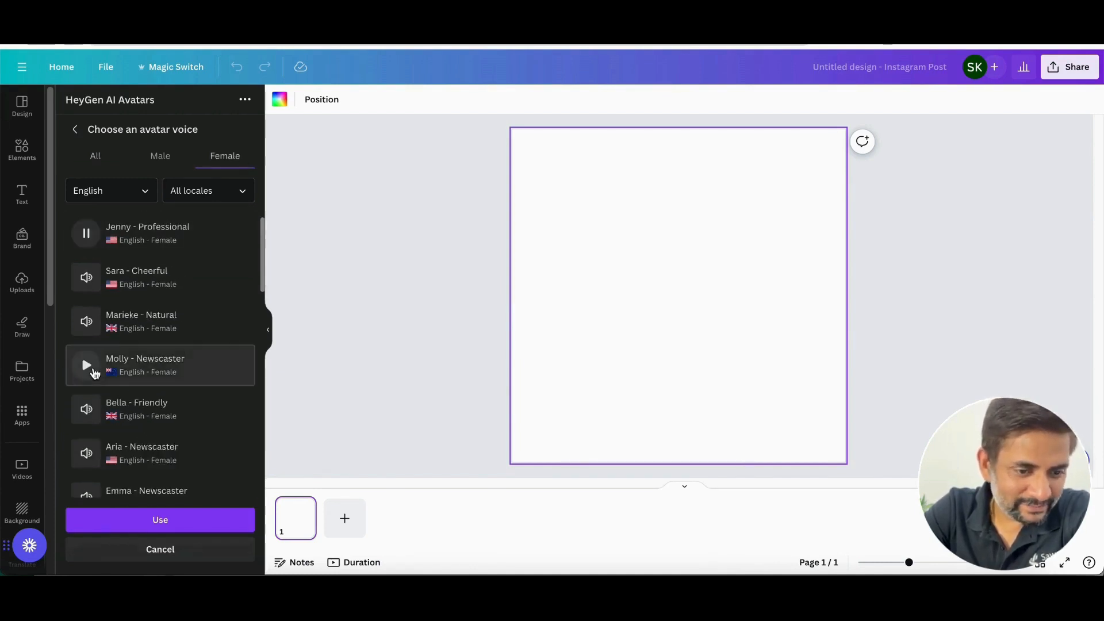
{"action": "left_click", "coordinate": [86, 410]}
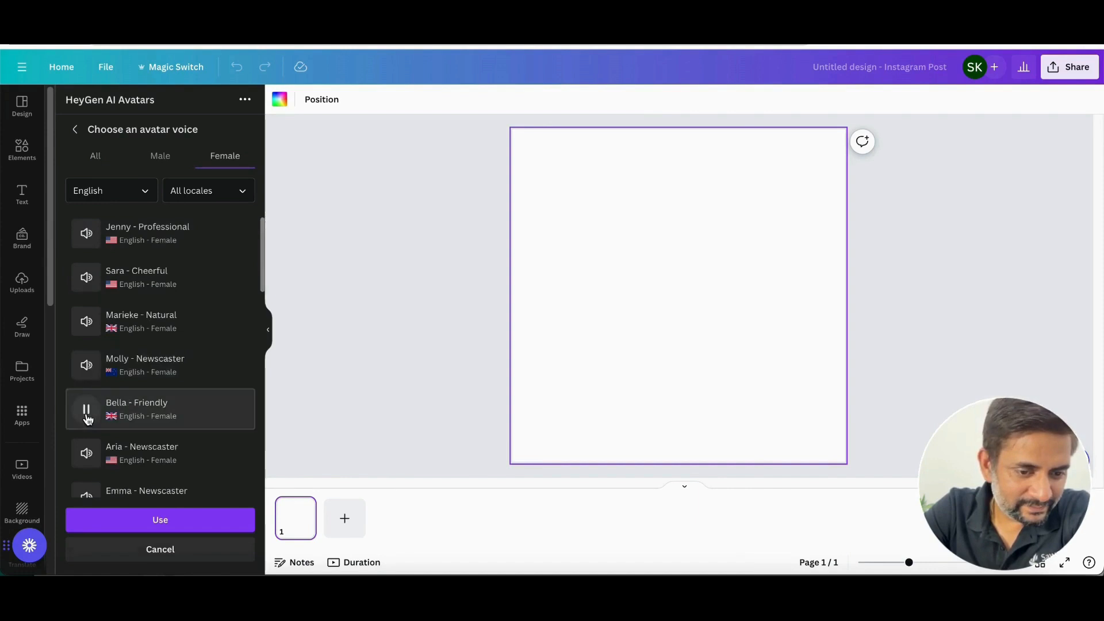
{"action": "left_click", "coordinate": [83, 450]}
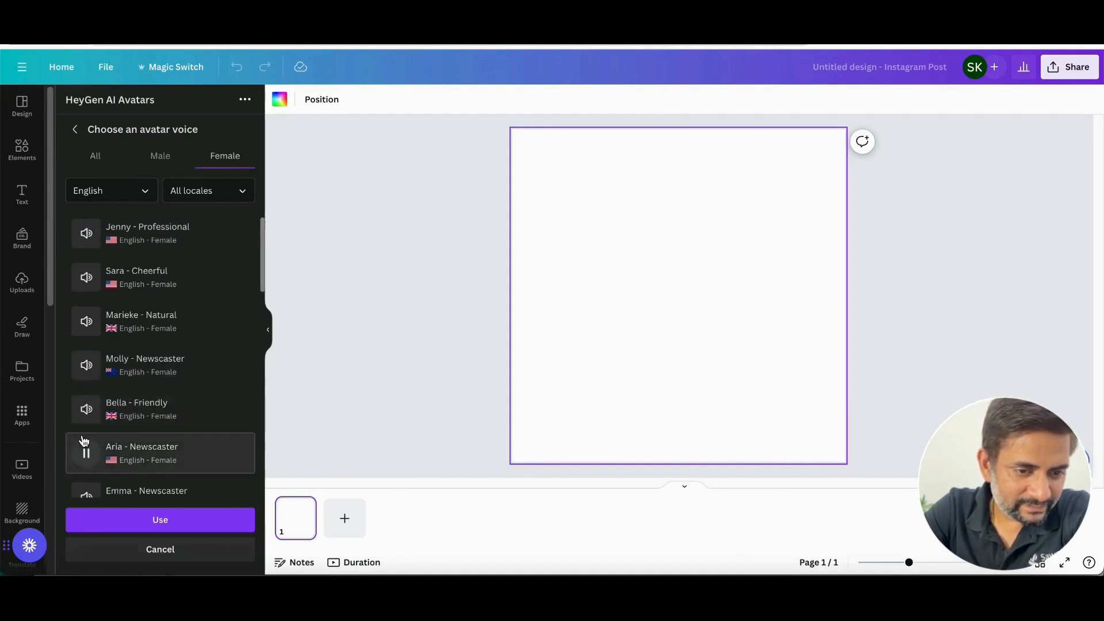
- Preview the Sara - Cheerful voice and use it for the avatar
{"action": "left_click", "coordinate": [89, 279]}
{"action": "left_click", "coordinate": [144, 282]}
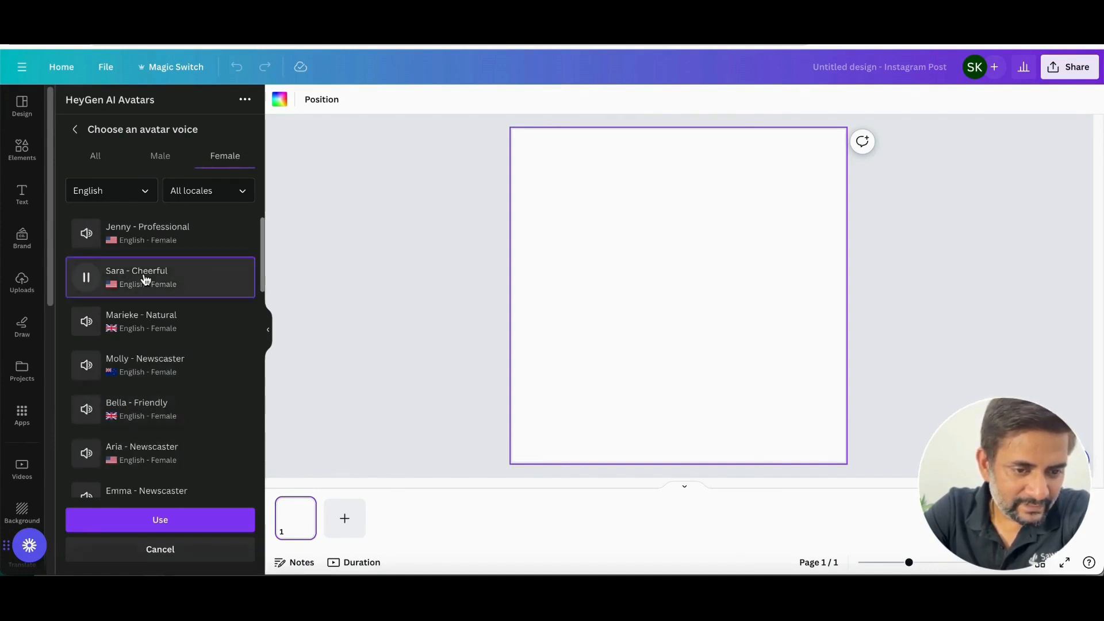
{"action": "left_click", "coordinate": [173, 521]}
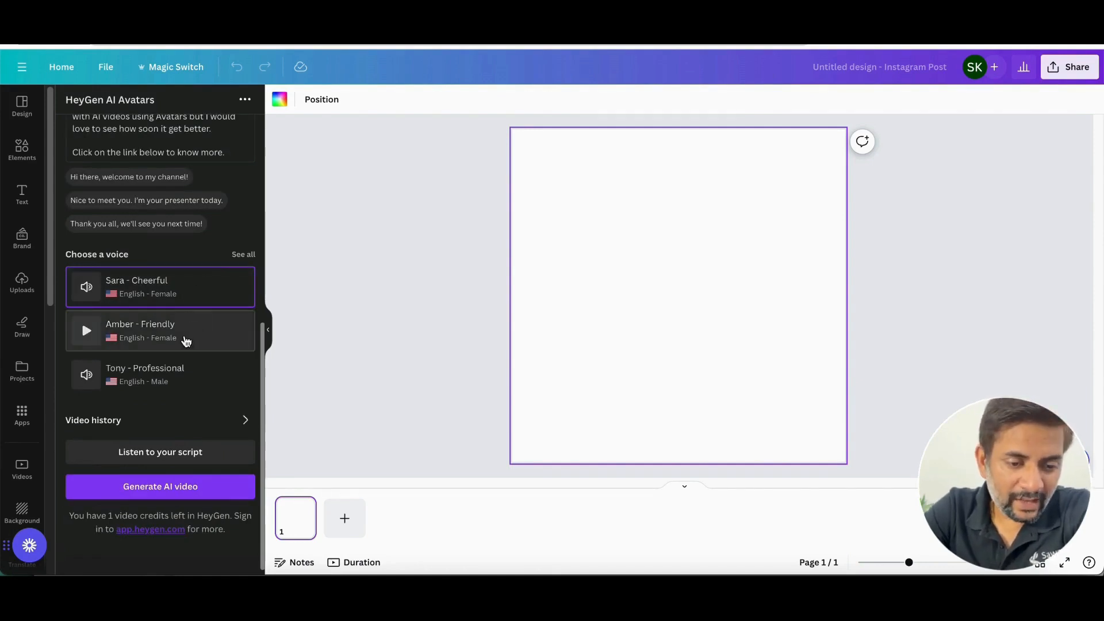
- Listen to the script in the selected voice and generate the AI video
{"action": "left_click", "coordinate": [171, 460]}
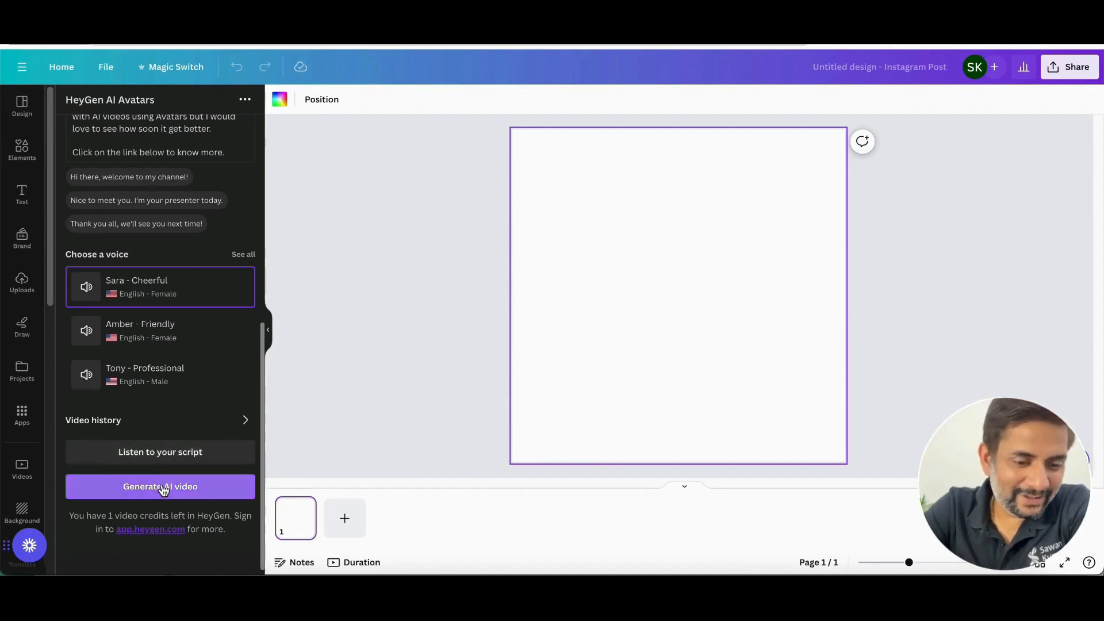
{"action": "left_click", "coordinate": [162, 488]}
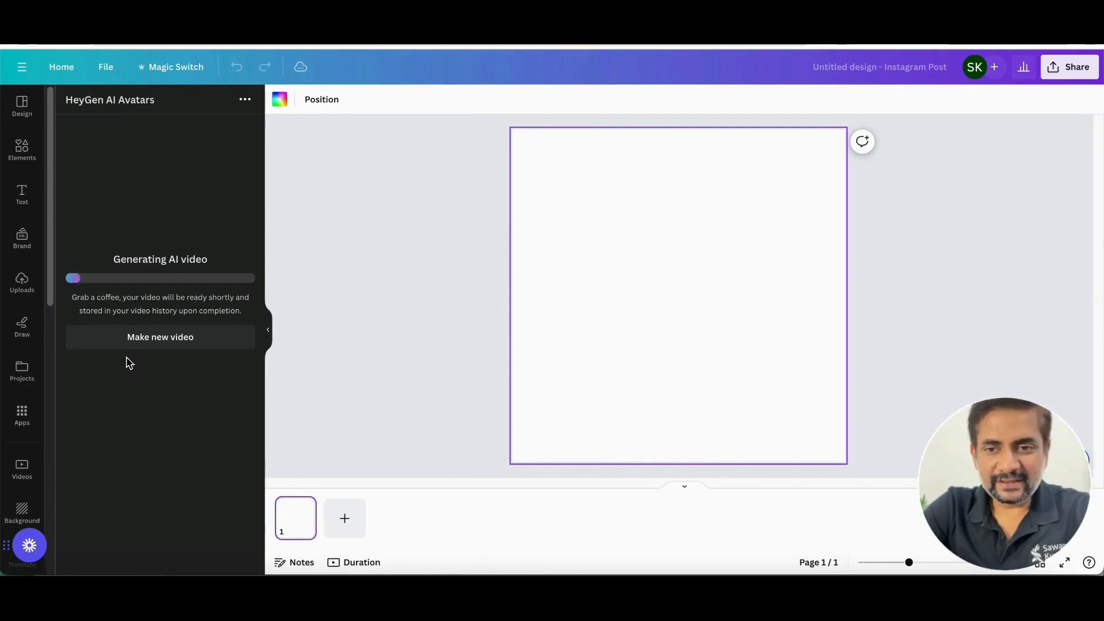
- Switch to the HeyGen website, open its pricing page and show the monthly plan prices
{"action": "key", "text": "ctrl+Tab"}
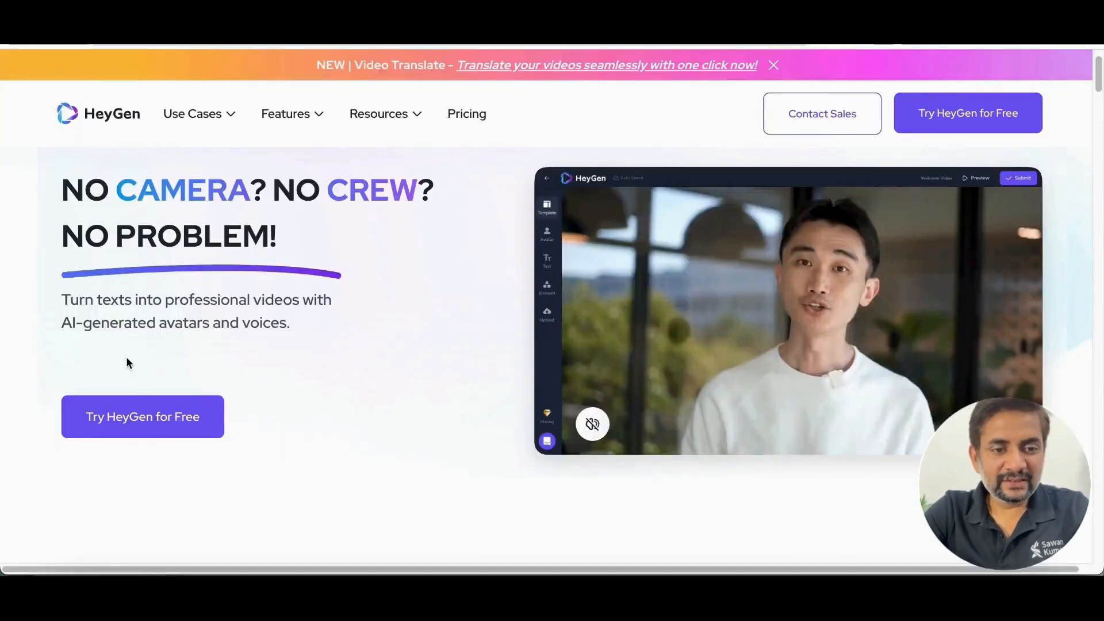
{"action": "scroll", "coordinate": [127, 358], "scroll_direction": "down", "scroll_amount": 1}
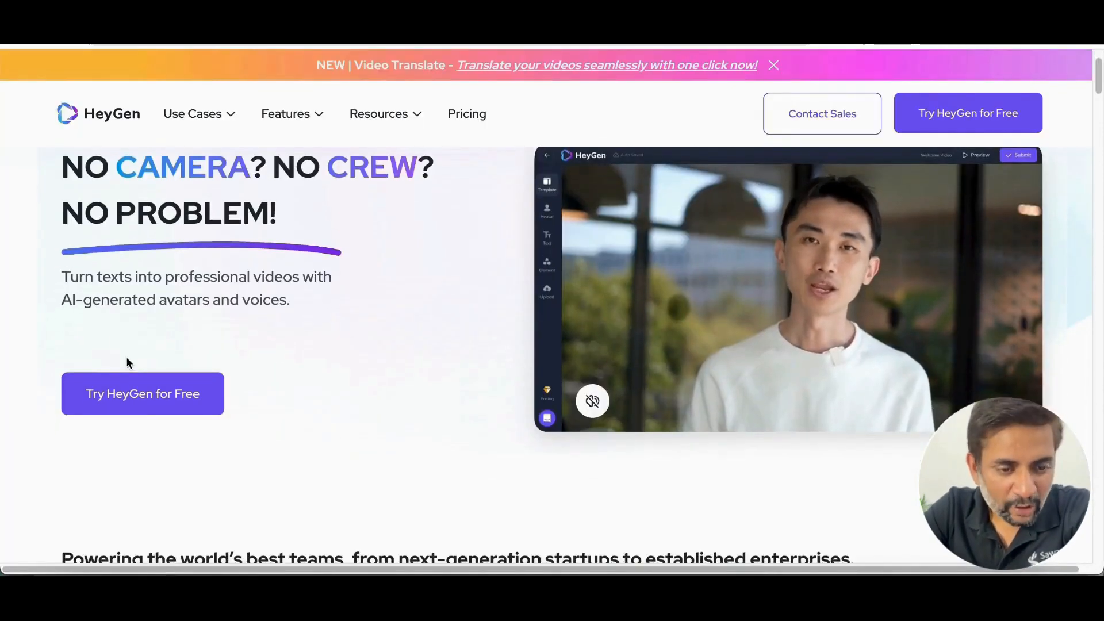
{"action": "scroll", "coordinate": [127, 361], "scroll_direction": "down", "scroll_amount": 4}
{"action": "scroll", "coordinate": [127, 361], "scroll_direction": "up", "scroll_amount": 1}
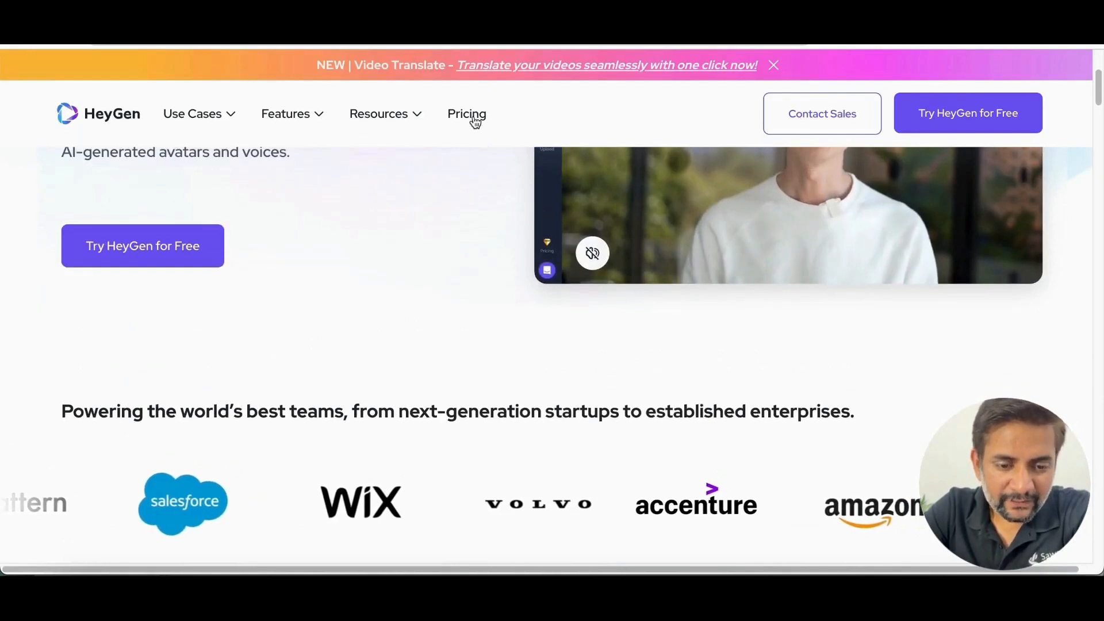
{"action": "left_click", "coordinate": [475, 121]}
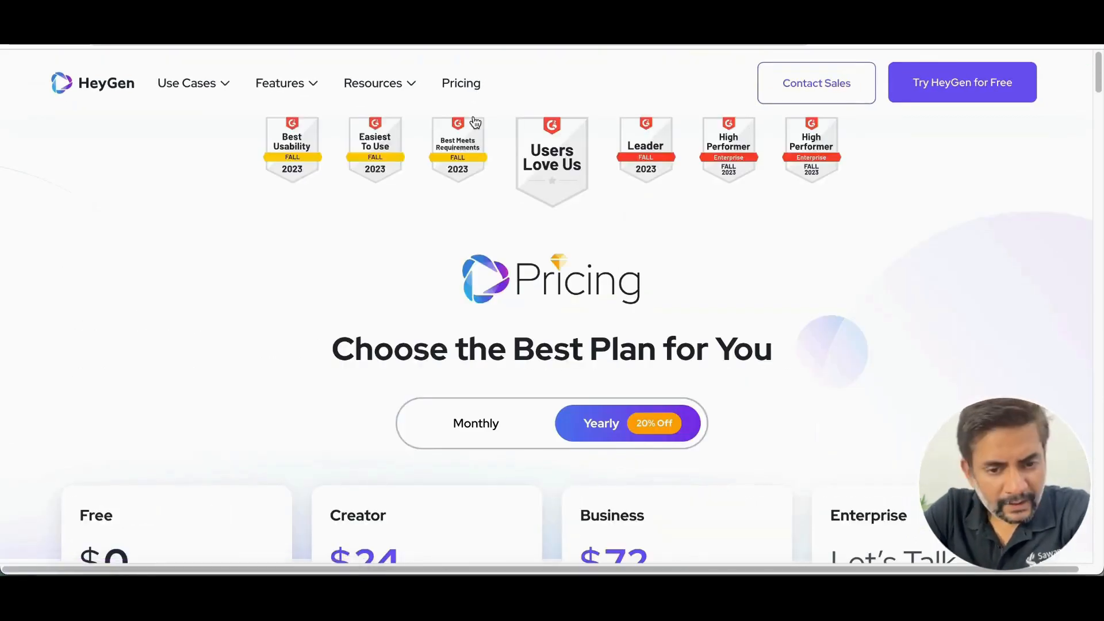
{"action": "scroll", "coordinate": [453, 283], "scroll_direction": "down", "scroll_amount": 2}
{"action": "left_click", "coordinate": [458, 320]}
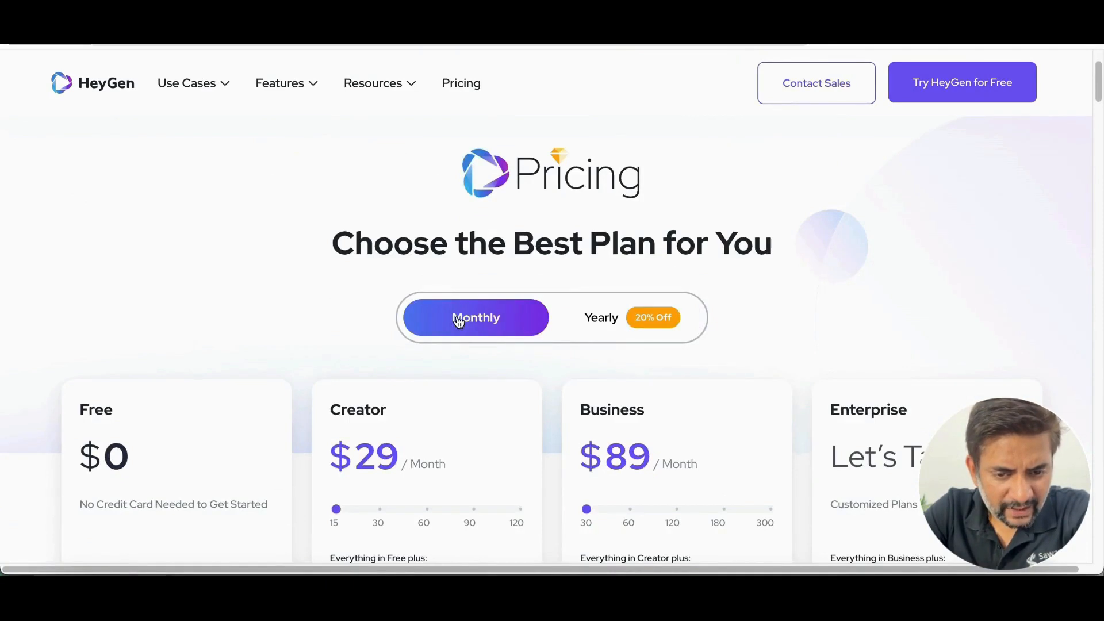
- Compare the prices, credits and features of the Free, Creator, Business and Enterprise plans, including the add-ons
{"action": "scroll", "coordinate": [457, 320], "scroll_direction": "down", "scroll_amount": 4}
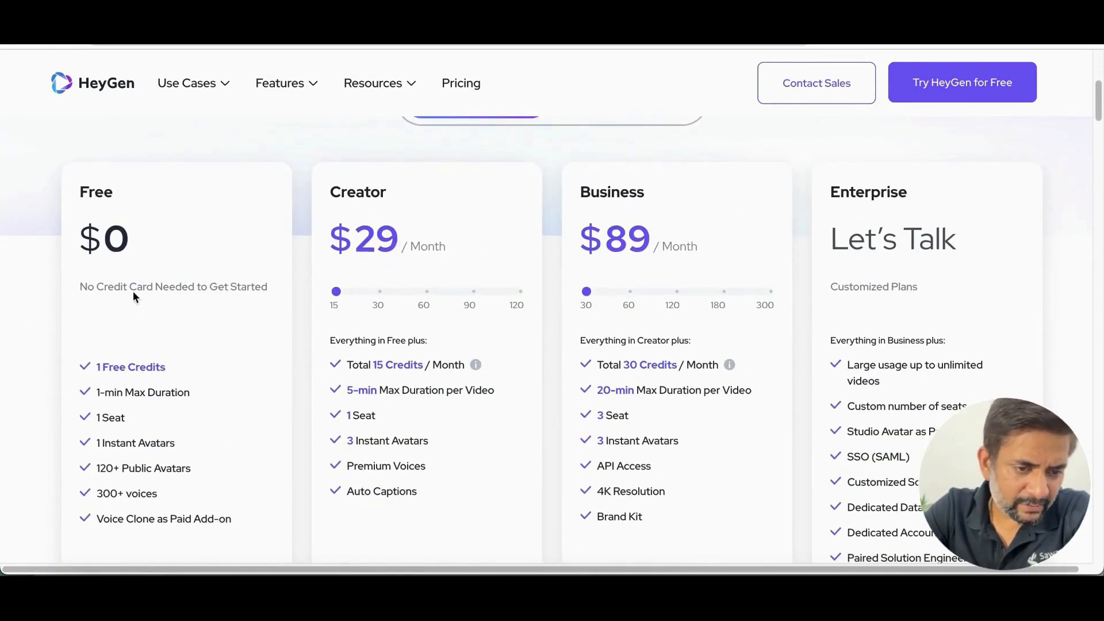
{"action": "left_click_drag", "start_coordinate": [81, 330], "coordinate": [209, 393]}
{"action": "left_click", "coordinate": [209, 392]}
{"action": "scroll", "coordinate": [209, 395], "scroll_direction": "down", "scroll_amount": 1}
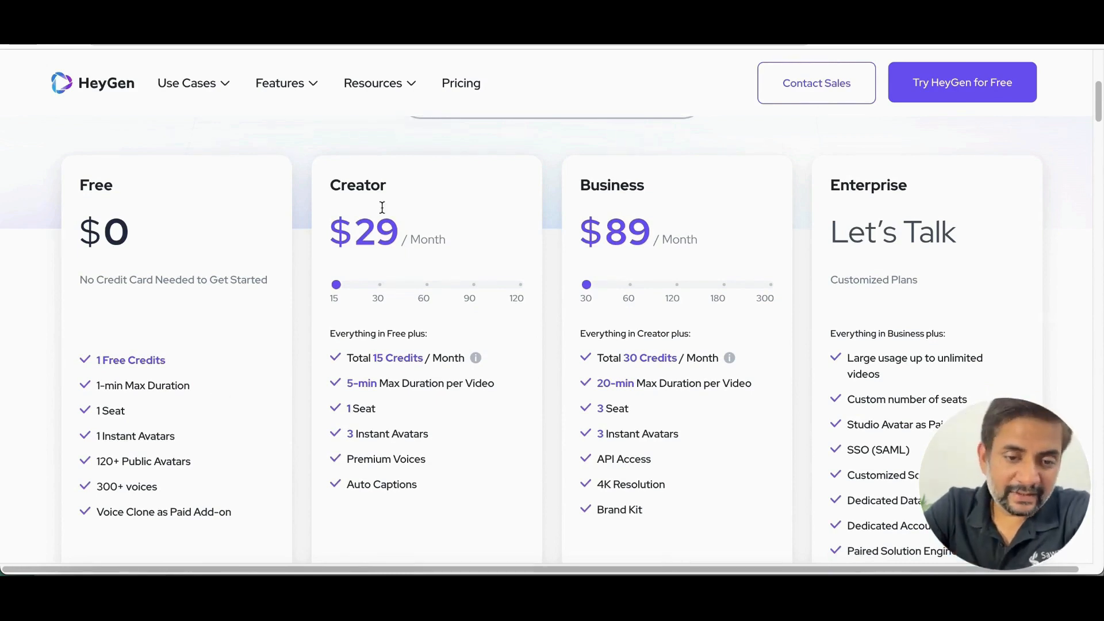
{"action": "left_click_drag", "start_coordinate": [357, 236], "coordinate": [432, 236]}
{"action": "left_click", "coordinate": [450, 230]}
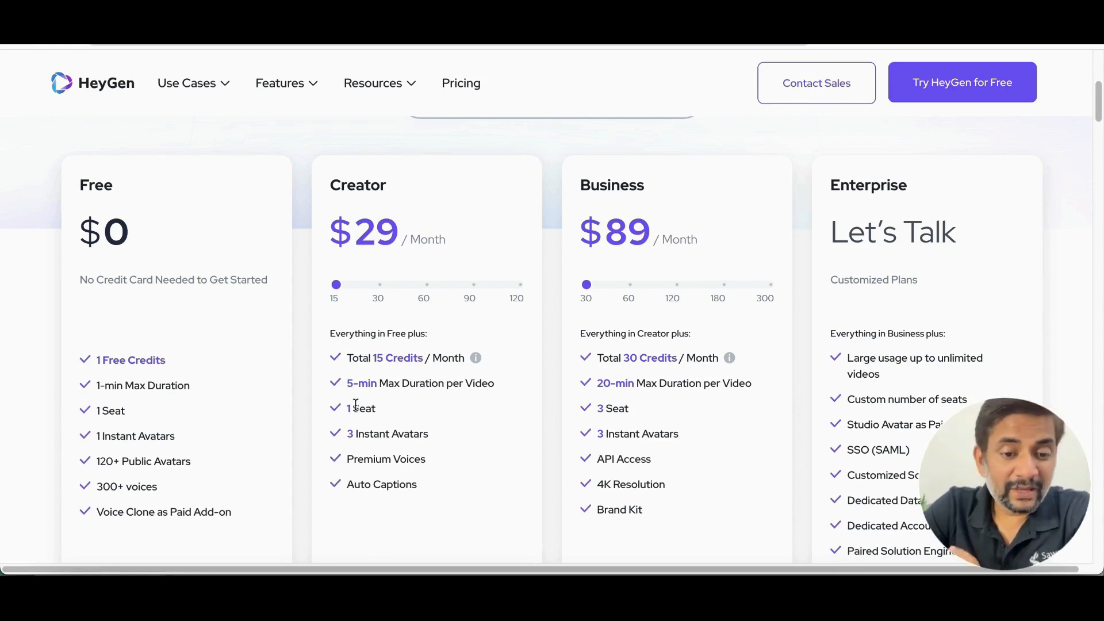
{"action": "scroll", "coordinate": [356, 405], "scroll_direction": "down", "scroll_amount": 1}
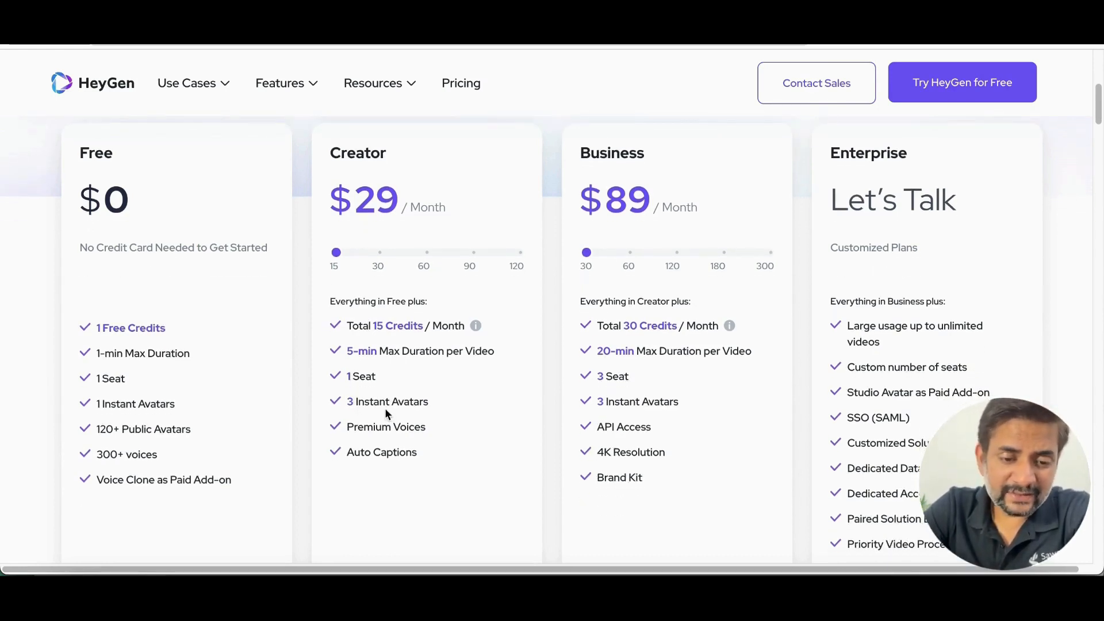
{"action": "scroll", "coordinate": [384, 409], "scroll_direction": "down", "scroll_amount": 1}
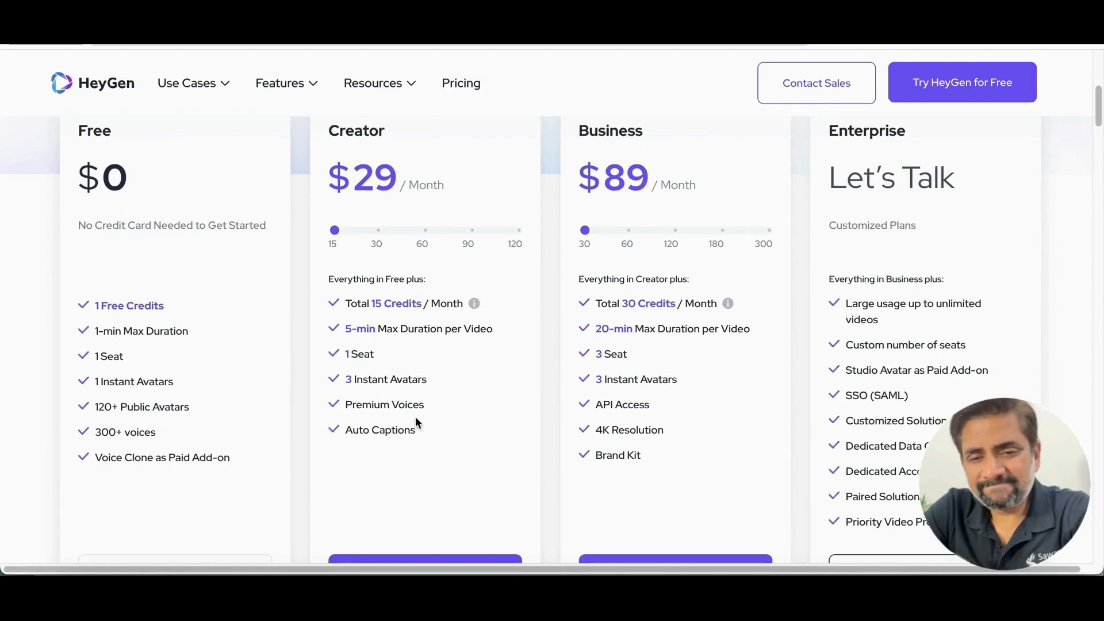
{"action": "scroll", "coordinate": [745, 245], "scroll_direction": "up", "scroll_amount": 1}
{"action": "scroll", "coordinate": [745, 246], "scroll_direction": "up", "scroll_amount": 2}
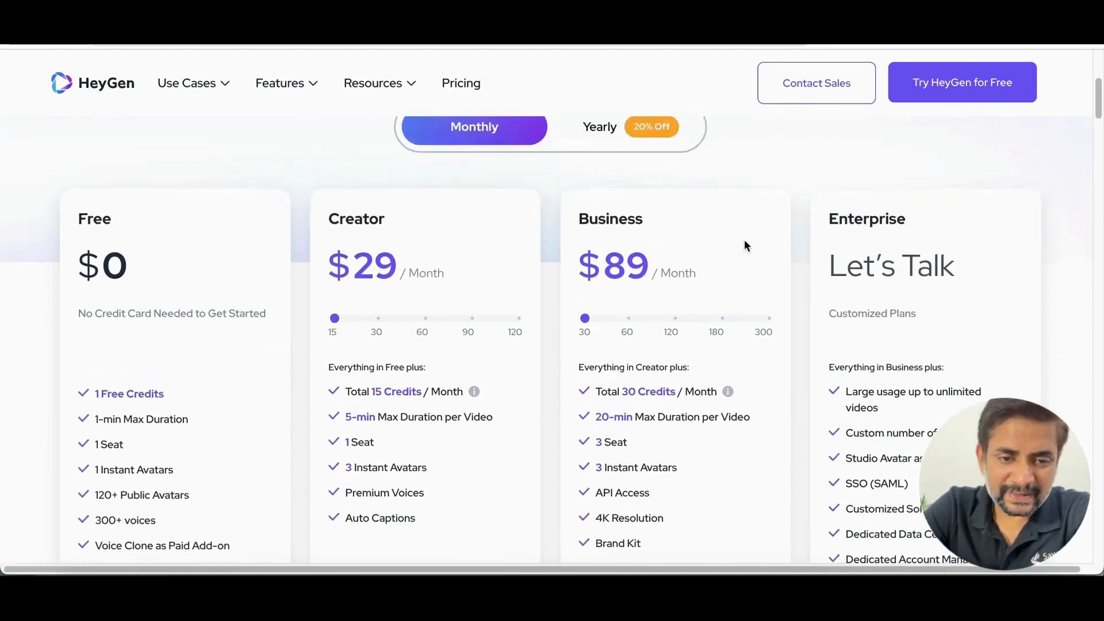
{"action": "scroll", "coordinate": [744, 247], "scroll_direction": "down", "scroll_amount": 6}
{"action": "scroll", "coordinate": [747, 247], "scroll_direction": "down", "scroll_amount": 3}
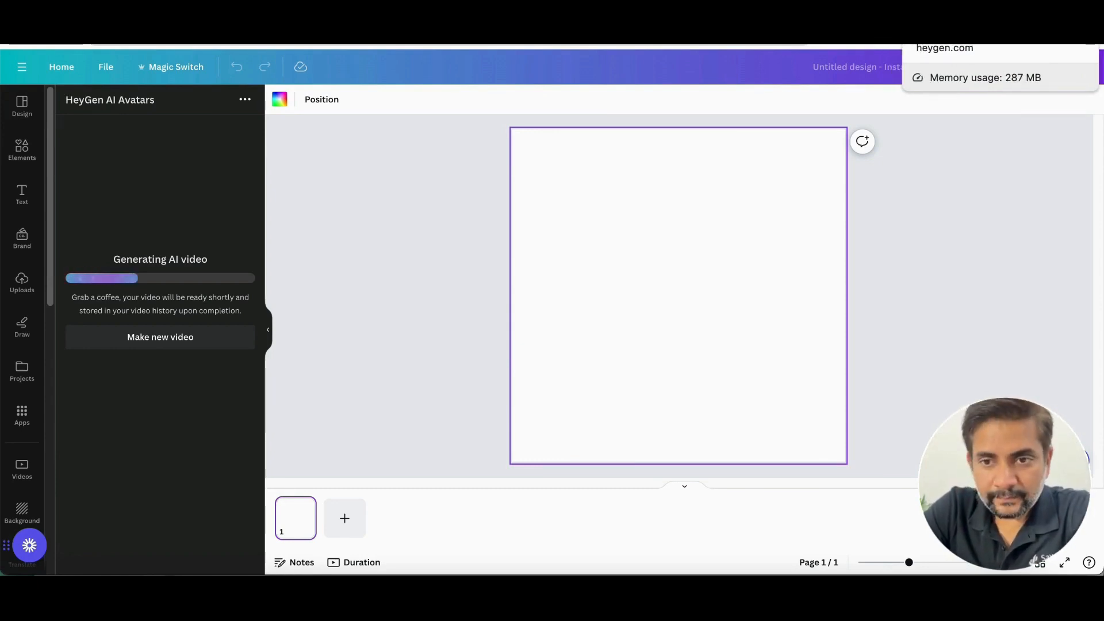
{"action": "left_click", "coordinate": [944, 45]}
{"action": "scroll", "coordinate": [751, 229], "scroll_direction": "up", "scroll_amount": 8}
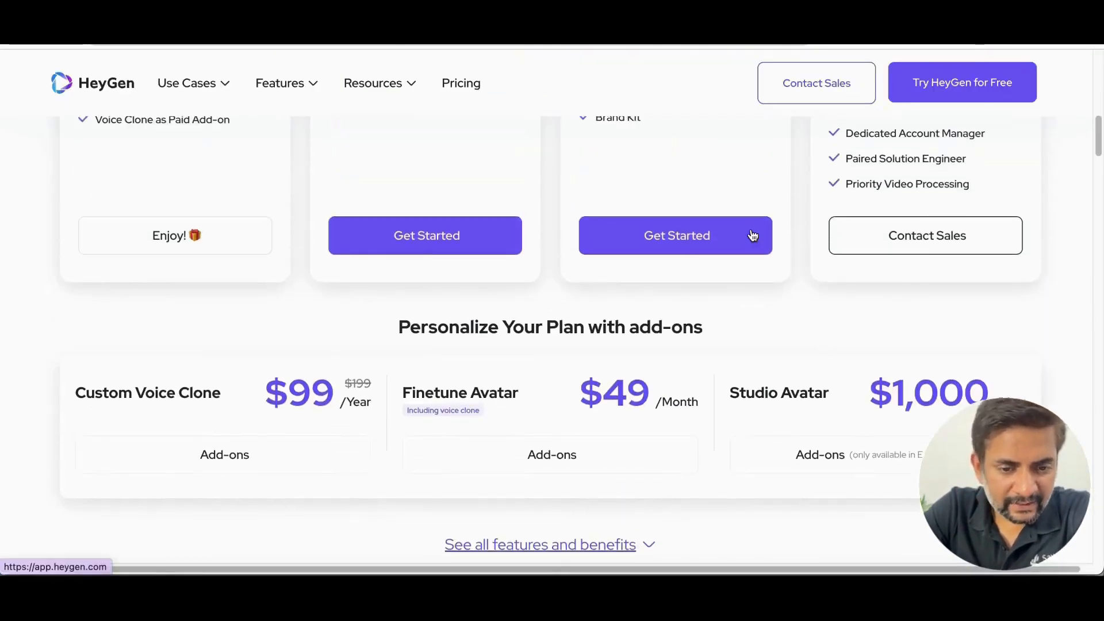
{"action": "scroll", "coordinate": [751, 228], "scroll_direction": "up", "scroll_amount": 5}
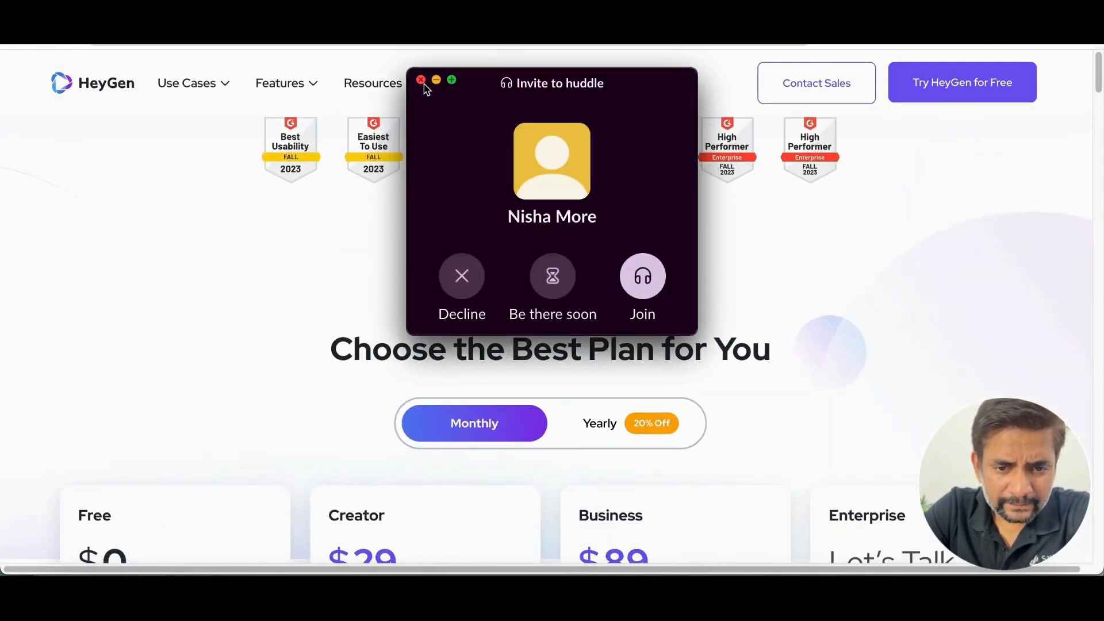
- Decline the incoming huddle invite and open the caller's direct messages in Slack
{"action": "left_click", "coordinate": [460, 276]}
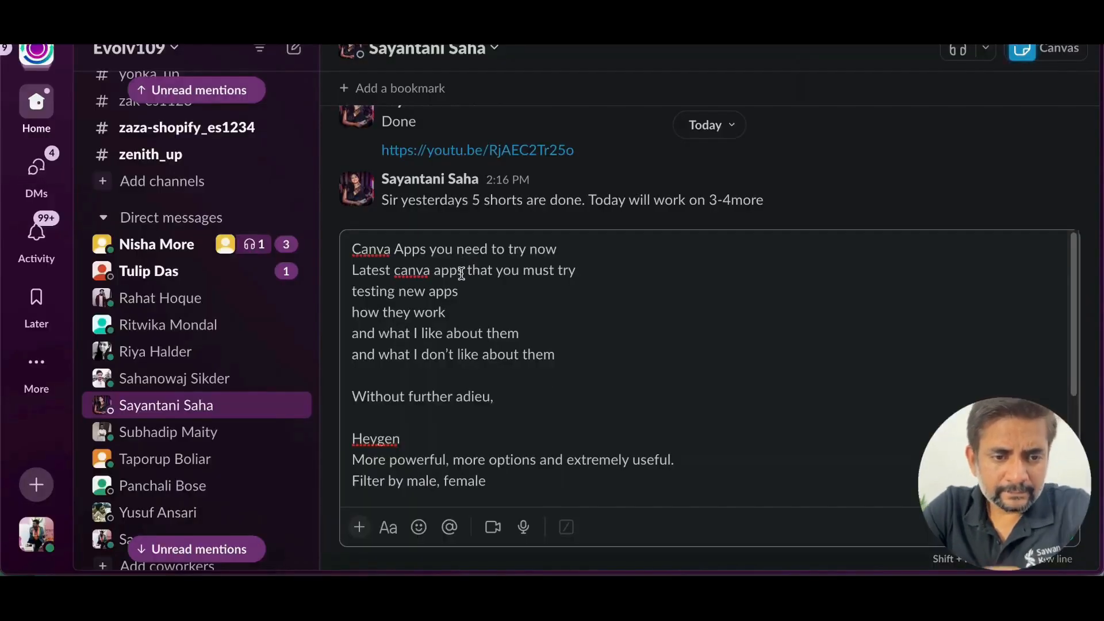
{"action": "left_click", "coordinate": [188, 248]}
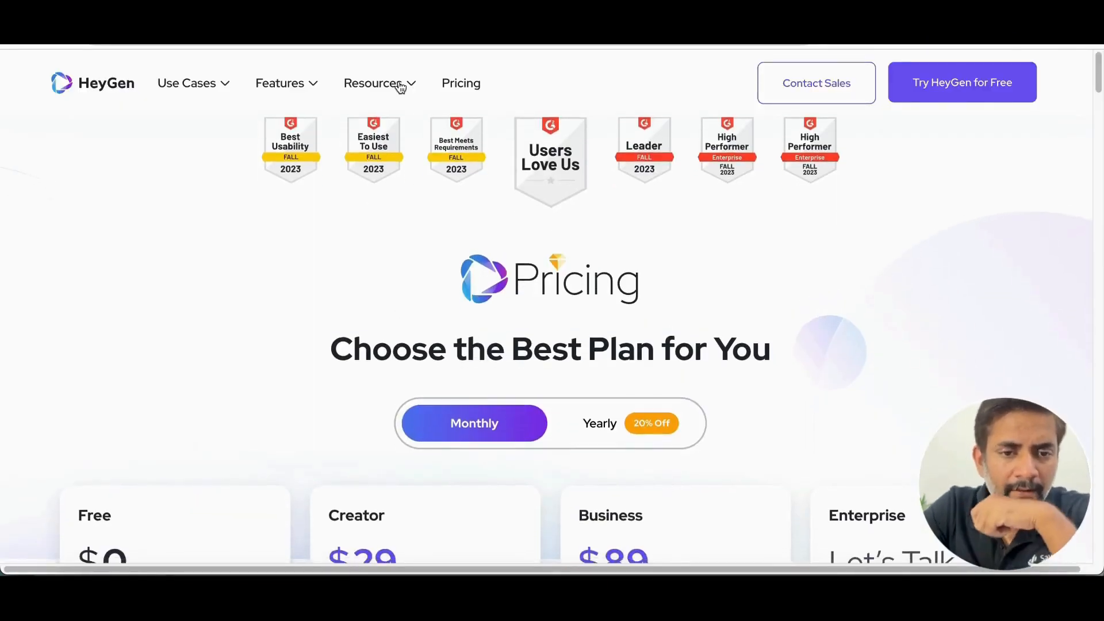
- Open HeyGen's Voice Cloning feature page, play the Male - Original sample and close it
{"action": "left_click", "coordinate": [400, 83]}
{"action": "mouse_move", "coordinate": [300, 90]}
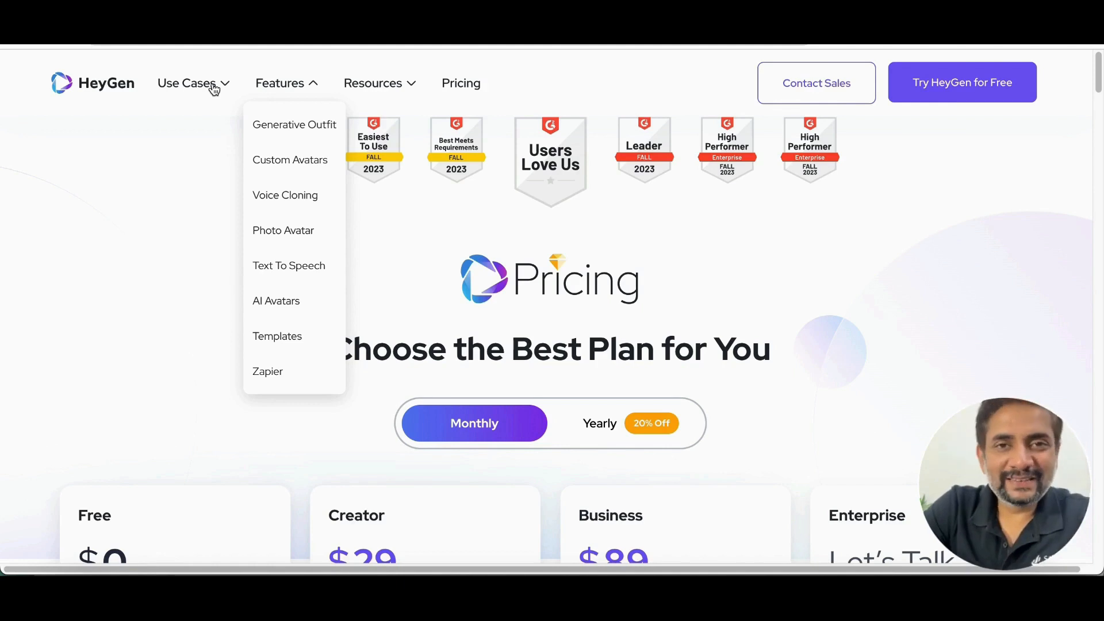
{"action": "left_click", "coordinate": [309, 205]}
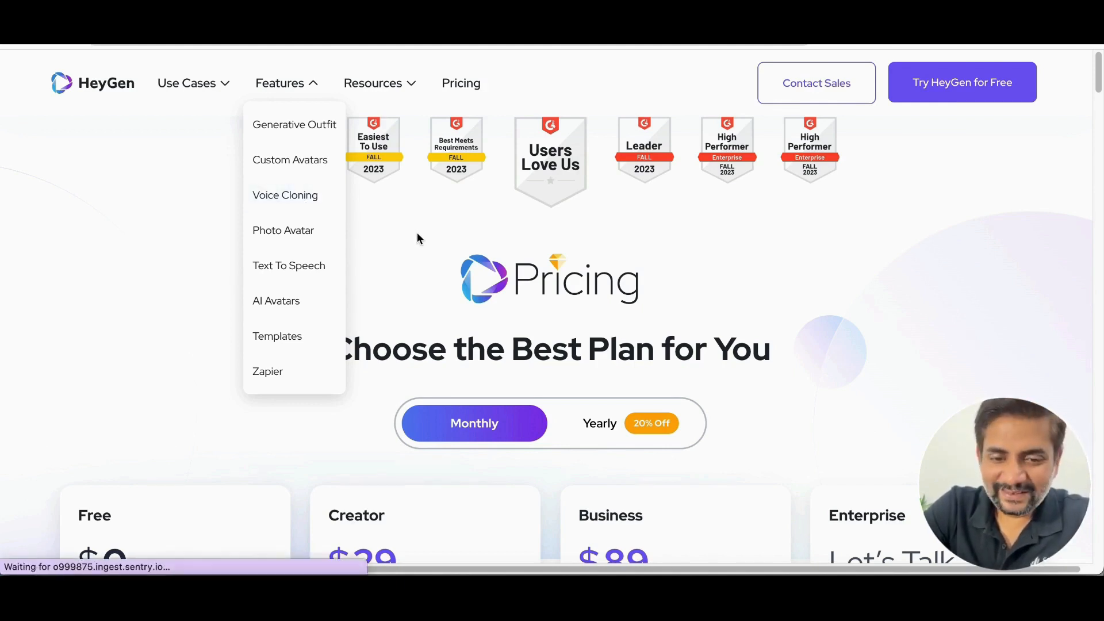
{"action": "scroll", "coordinate": [417, 237], "scroll_direction": "down", "scroll_amount": 5}
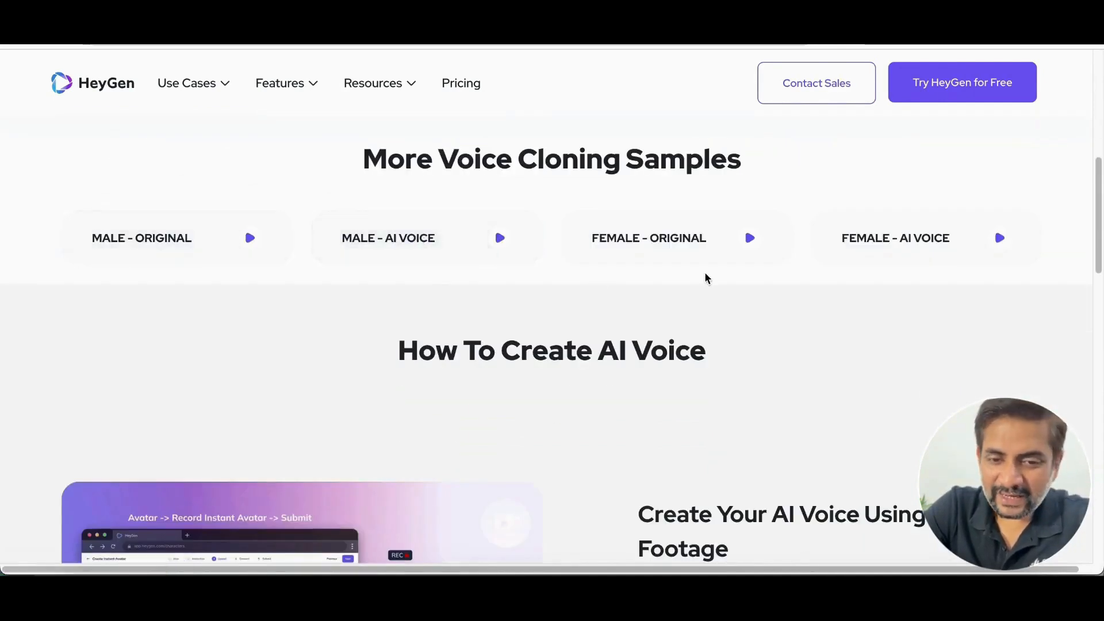
{"action": "scroll", "coordinate": [477, 251], "scroll_direction": "down", "scroll_amount": 1}
{"action": "left_click", "coordinate": [253, 219]}
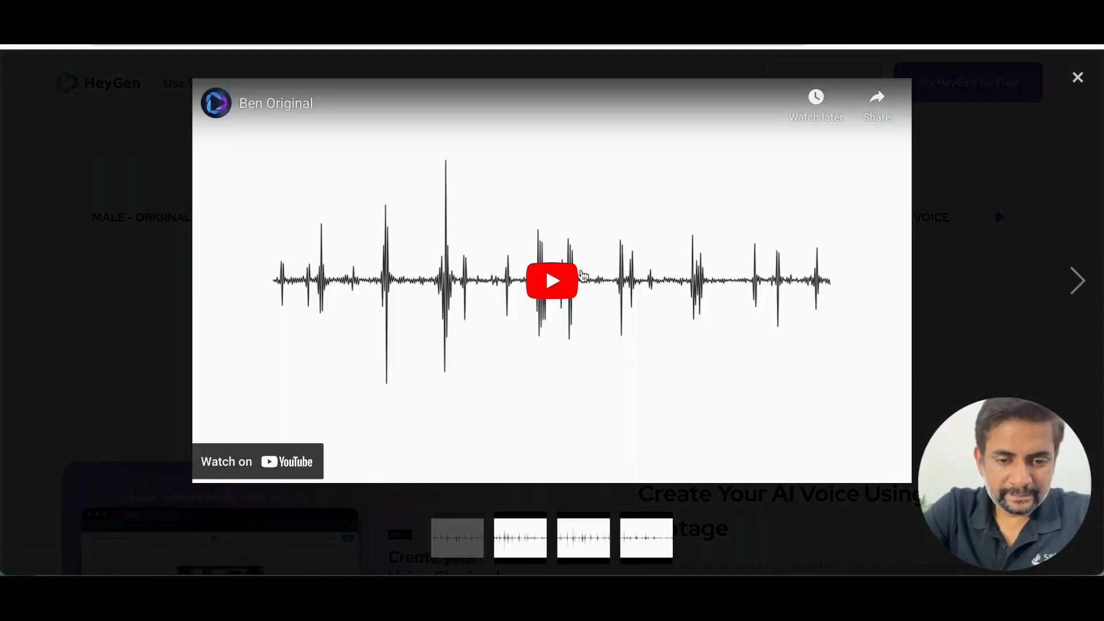
{"action": "left_click", "coordinate": [582, 276]}
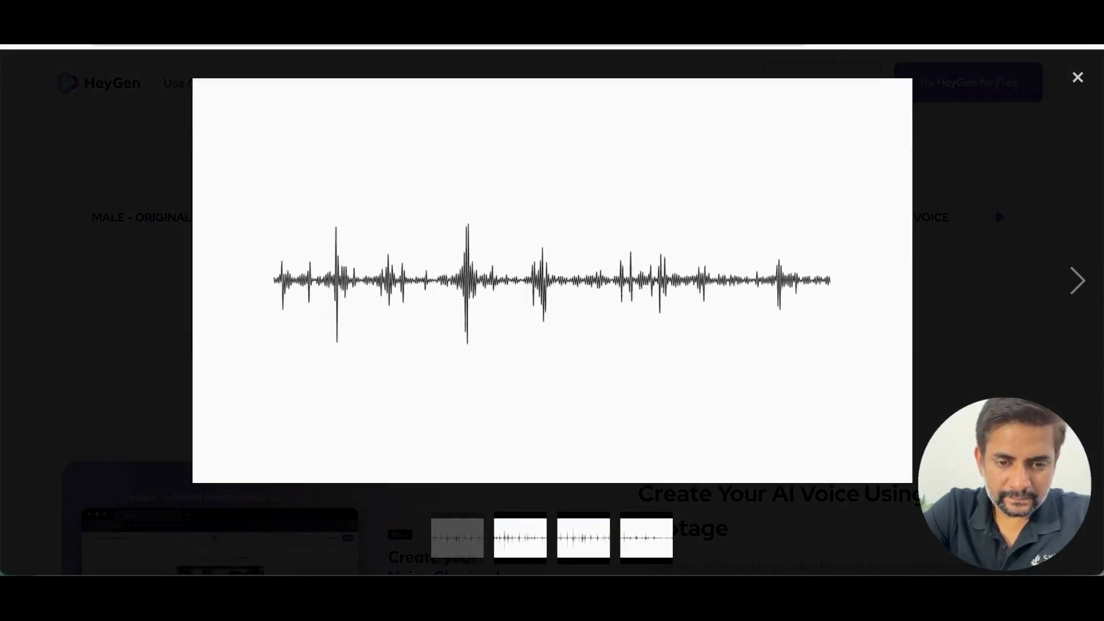
{"action": "left_click", "coordinate": [1077, 77]}
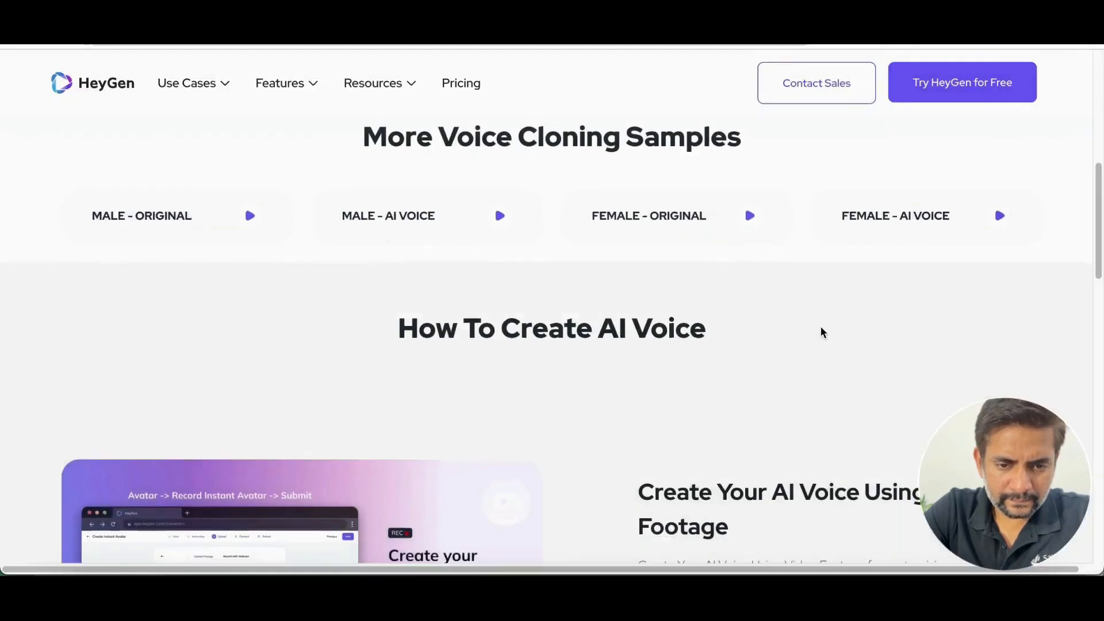
- Read the How To Create AI Voice section, including the requirements for using video footage
{"action": "scroll", "coordinate": [822, 332], "scroll_direction": "down", "scroll_amount": 3}
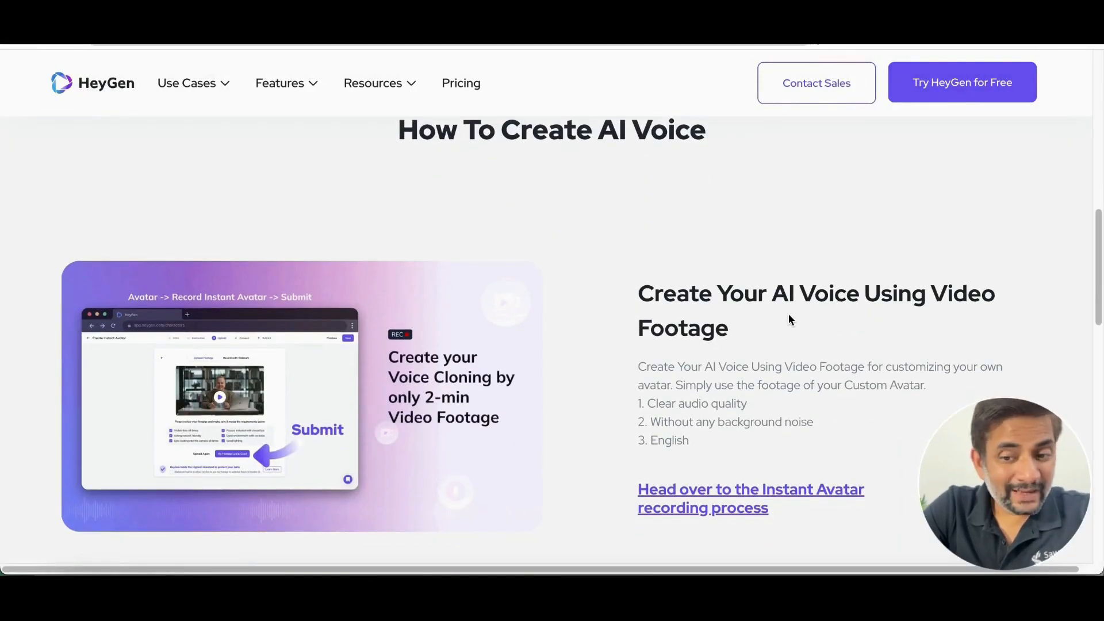
{"action": "scroll", "coordinate": [789, 315], "scroll_direction": "down", "scroll_amount": 1}
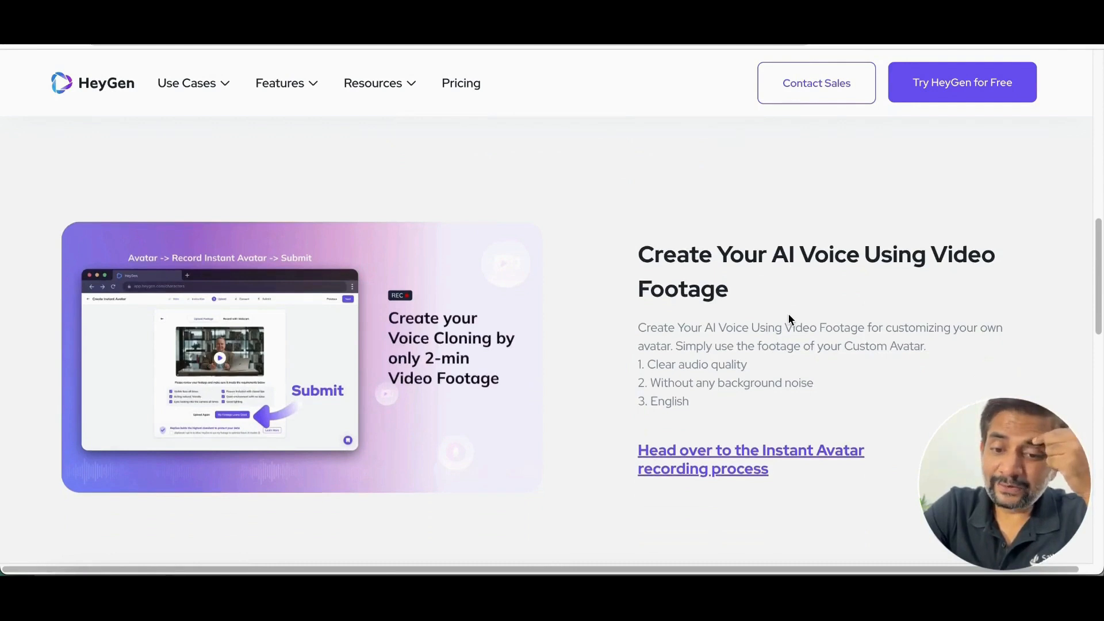
{"action": "scroll", "coordinate": [789, 318], "scroll_direction": "down", "scroll_amount": 5}
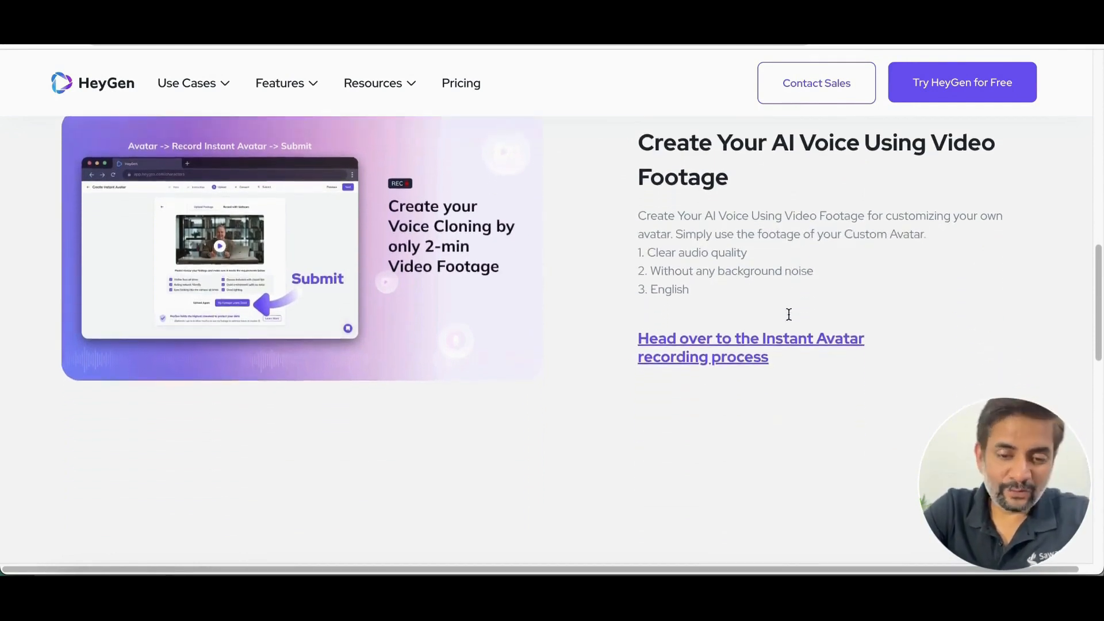
{"action": "scroll", "coordinate": [789, 319], "scroll_direction": "down", "scroll_amount": 4}
{"action": "scroll", "coordinate": [789, 319], "scroll_direction": "up", "scroll_amount": 14}
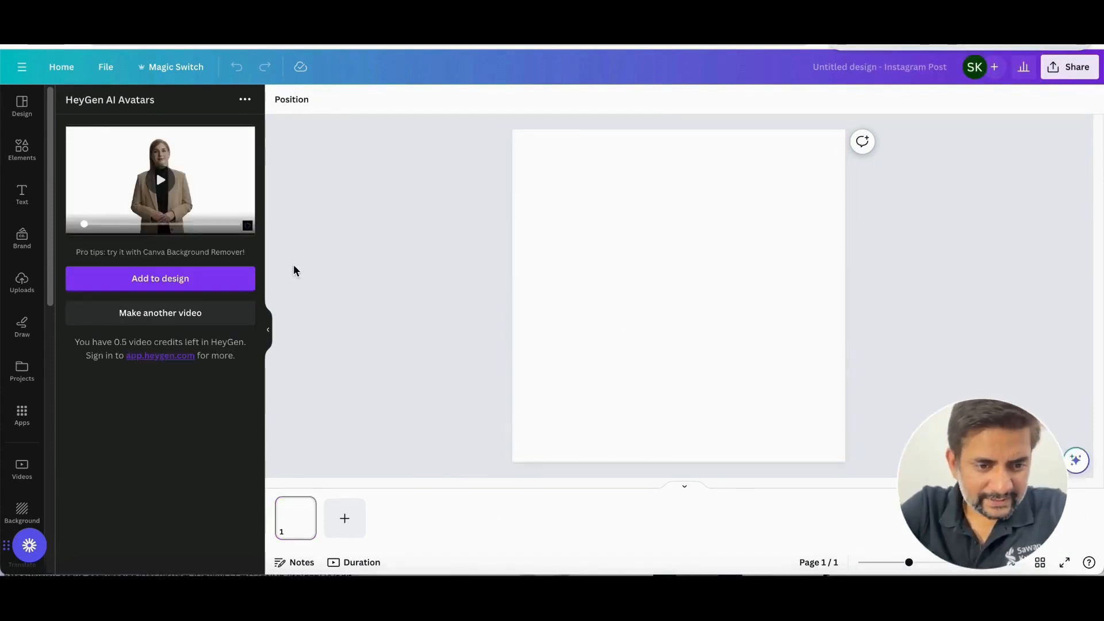
- Play the generated avatar video in Canva and add it to the design
{"action": "left_click", "coordinate": [160, 181]}
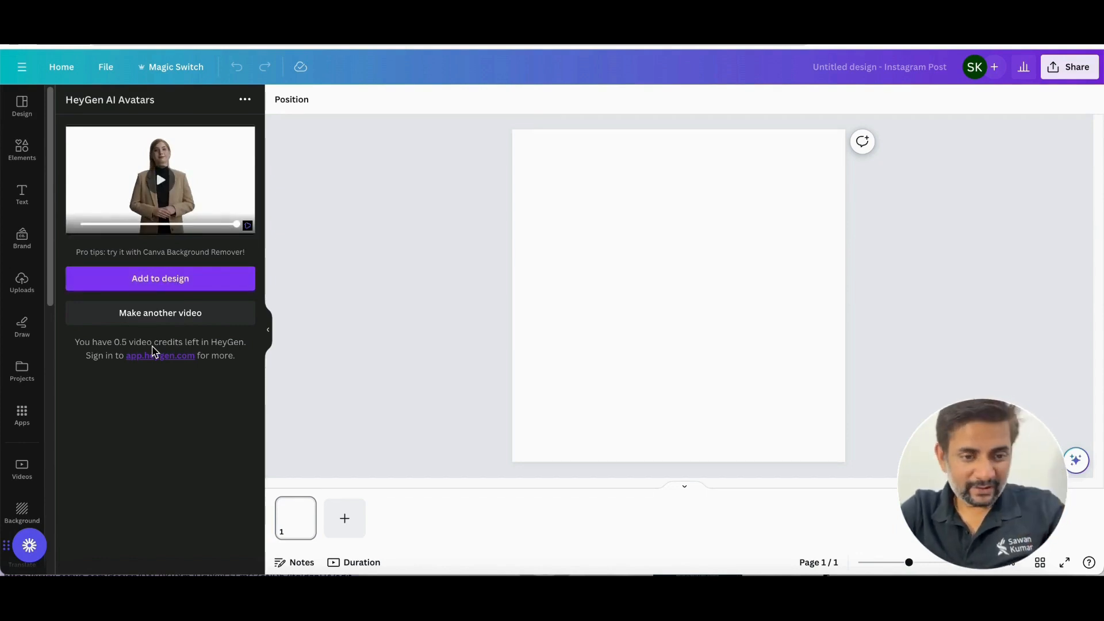
{"action": "left_click", "coordinate": [166, 279]}
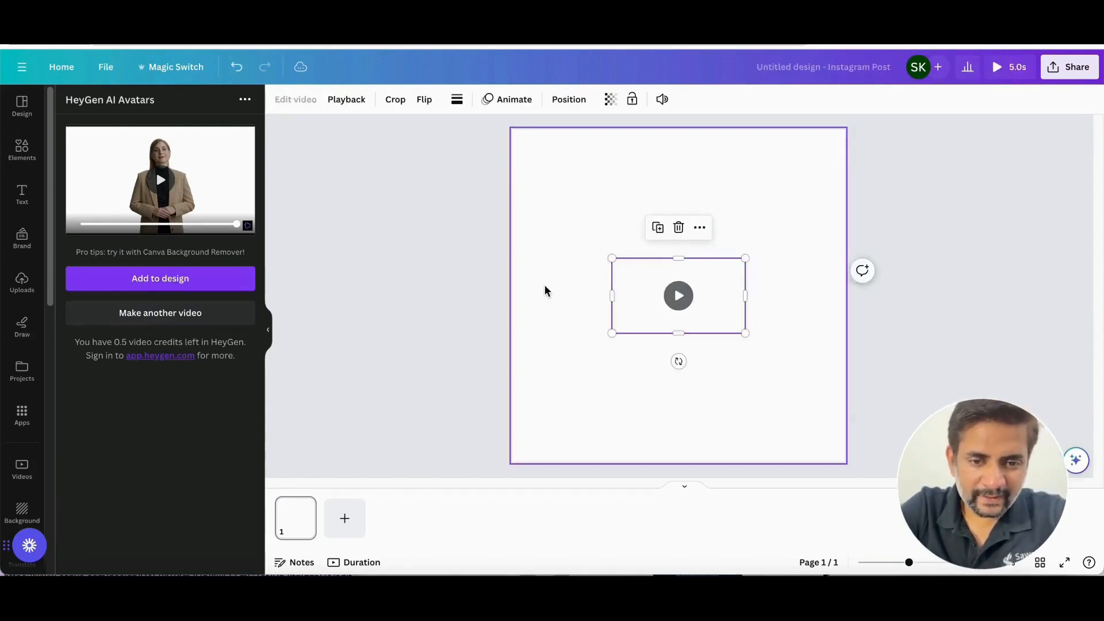
- Enlarge the avatar video beyond the page width and position it so the presenter stands centred at the page's lower edge
{"action": "left_click_drag", "start_coordinate": [609, 335], "coordinate": [492, 402]}
{"action": "left_click_drag", "start_coordinate": [745, 256], "coordinate": [915, 190]}
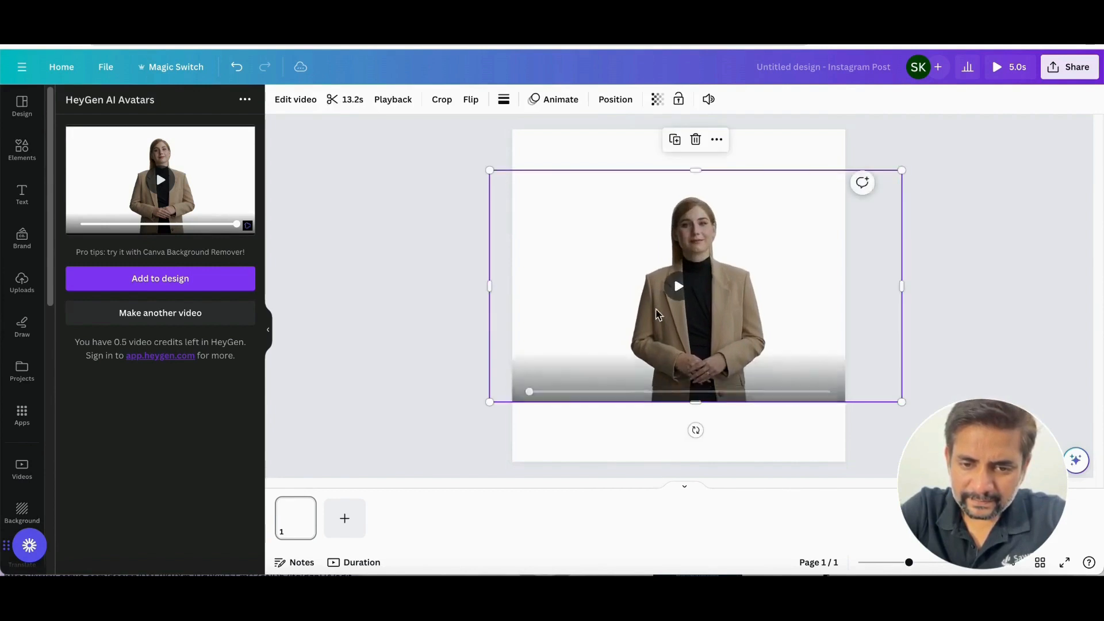
{"action": "left_click_drag", "start_coordinate": [589, 358], "coordinate": [564, 357]}
{"action": "left_click_drag", "start_coordinate": [464, 399], "coordinate": [416, 431]}
{"action": "left_click_drag", "start_coordinate": [876, 172], "coordinate": [966, 119]}
{"action": "left_click_drag", "start_coordinate": [712, 304], "coordinate": [699, 336]}
{"action": "left_click", "coordinate": [362, 315]}
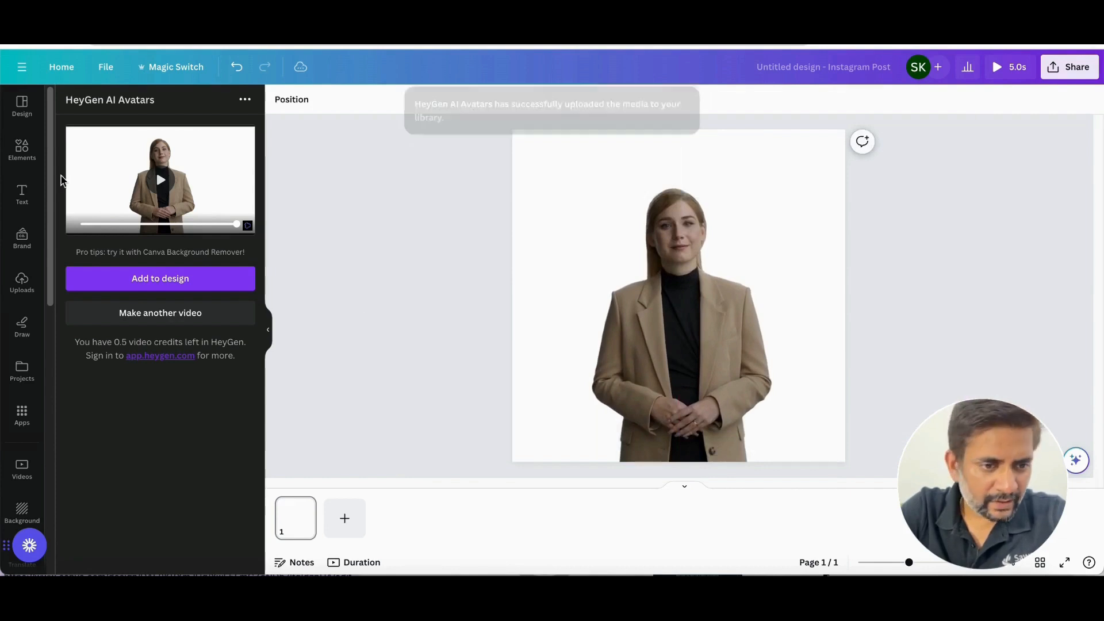
- Search the elements library for "background" and limit the results to photos
{"action": "left_click", "coordinate": [22, 149]}
{"action": "left_click", "coordinate": [24, 108]}
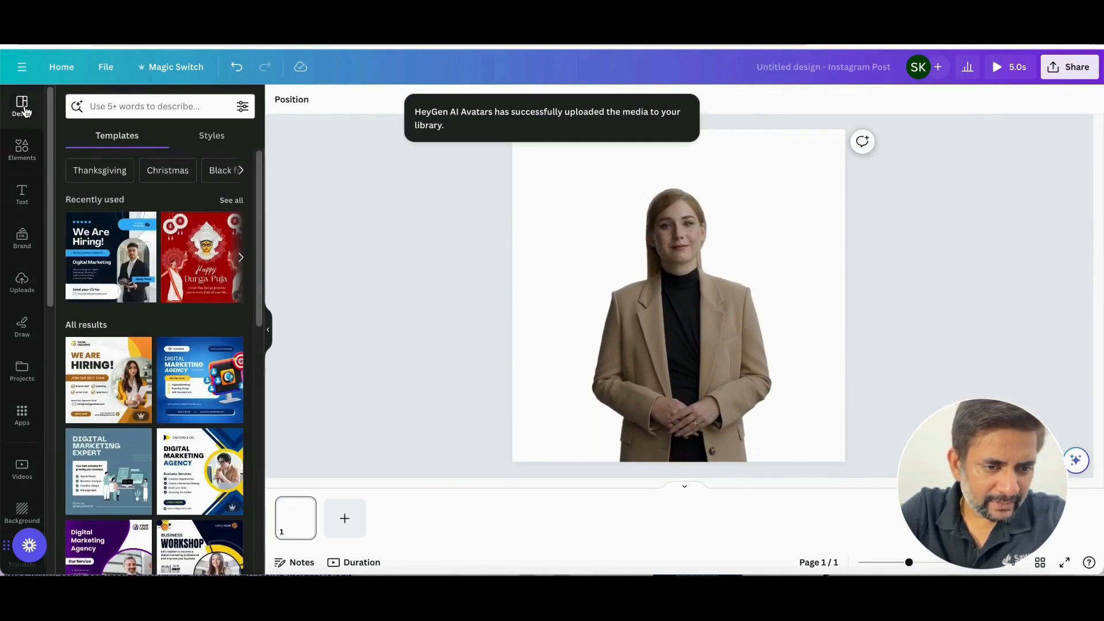
{"action": "left_click", "coordinate": [26, 151]}
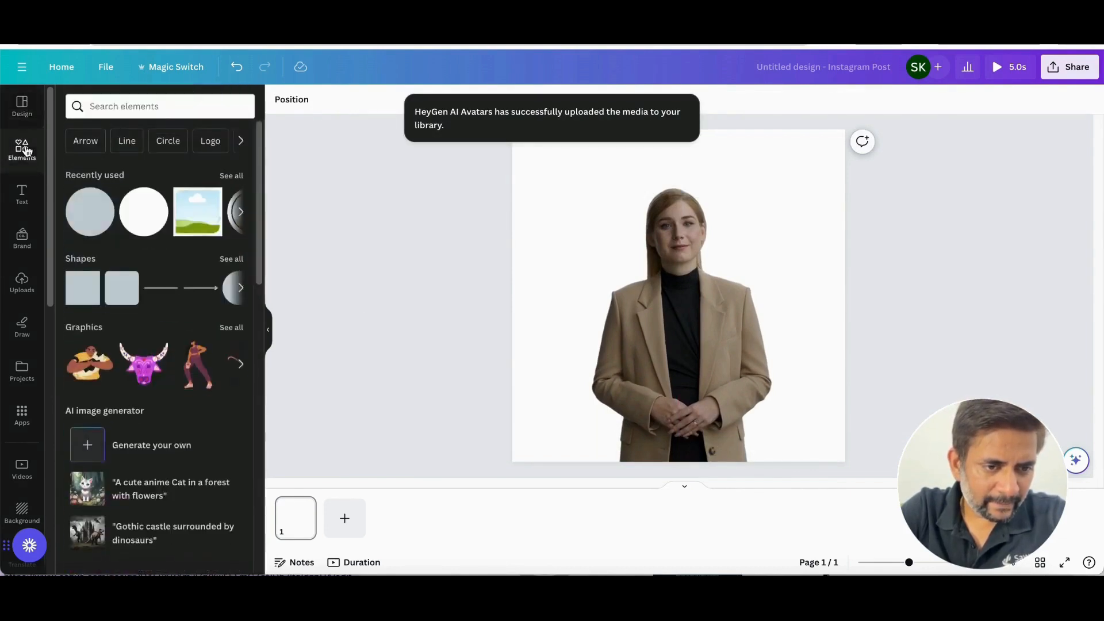
{"action": "left_click", "coordinate": [123, 107]}
{"action": "type", "text": "background"}
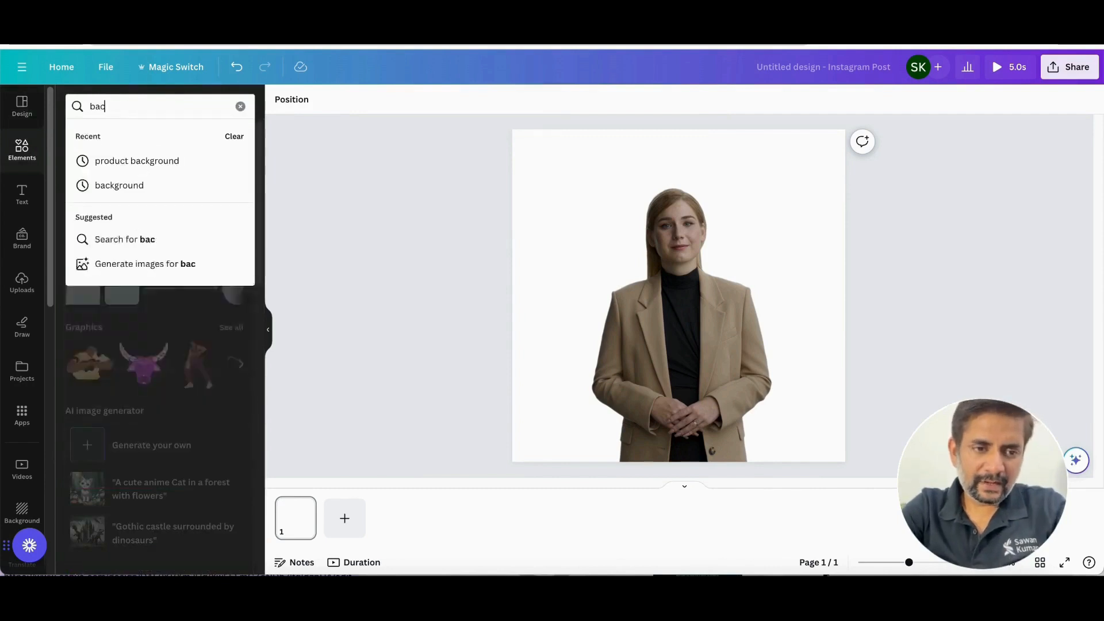
{"action": "key", "text": "Return"}
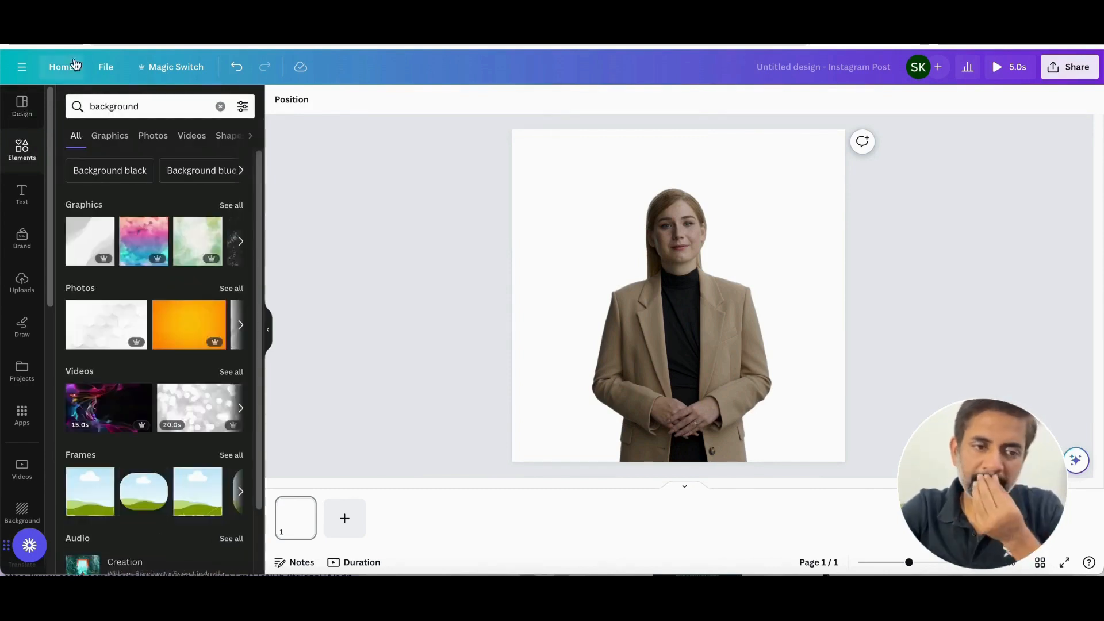
{"action": "left_click", "coordinate": [154, 138]}
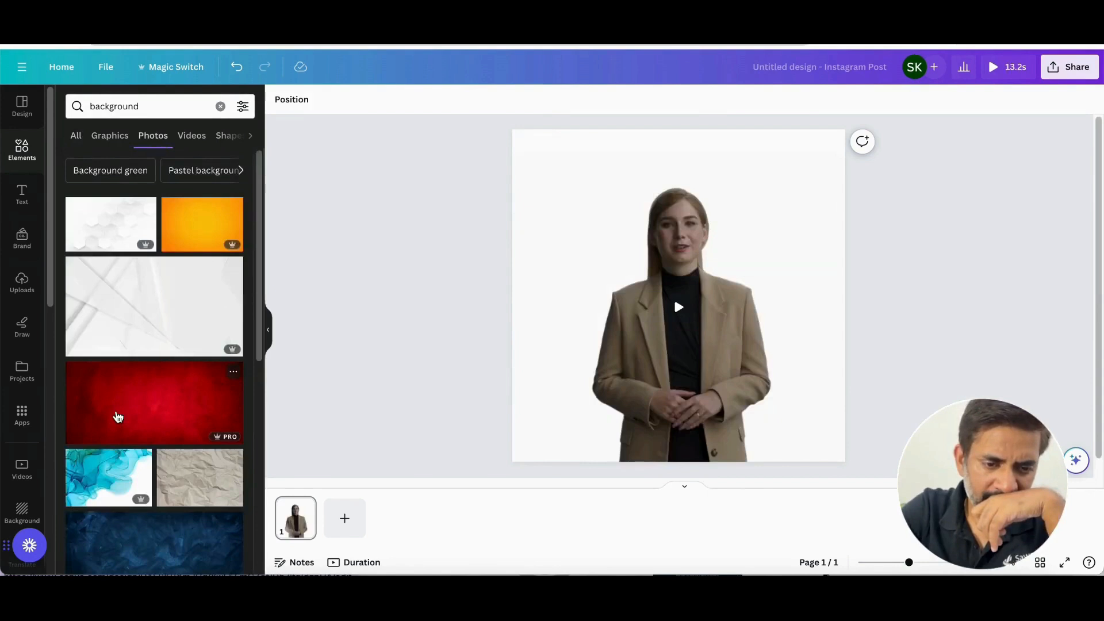
- Add the red textured background photo, enlarge it to cover the page and send it behind the avatar video
{"action": "left_click", "coordinate": [118, 417]}
{"action": "left_click_drag", "start_coordinate": [624, 301], "coordinate": [590, 195]}
{"action": "left_click_drag", "start_coordinate": [779, 252], "coordinate": [1096, 486]}
{"action": "left_click_drag", "start_coordinate": [814, 422], "coordinate": [825, 467]}
{"action": "right_click", "coordinate": [763, 393]}
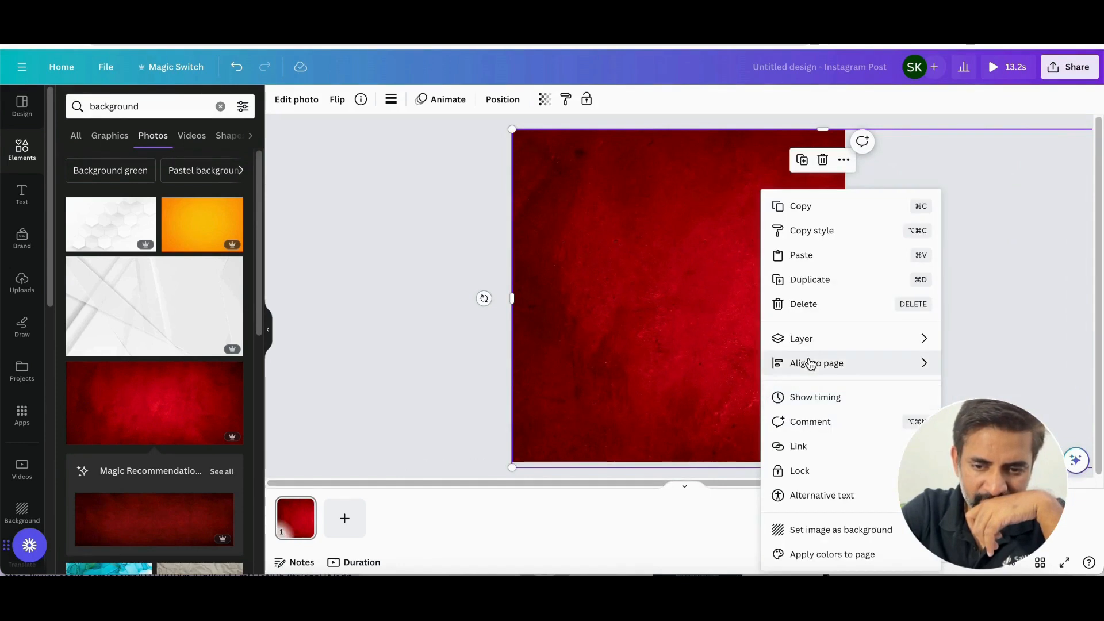
{"action": "mouse_move", "coordinate": [813, 341]}
{"action": "left_click", "coordinate": [1001, 412]}
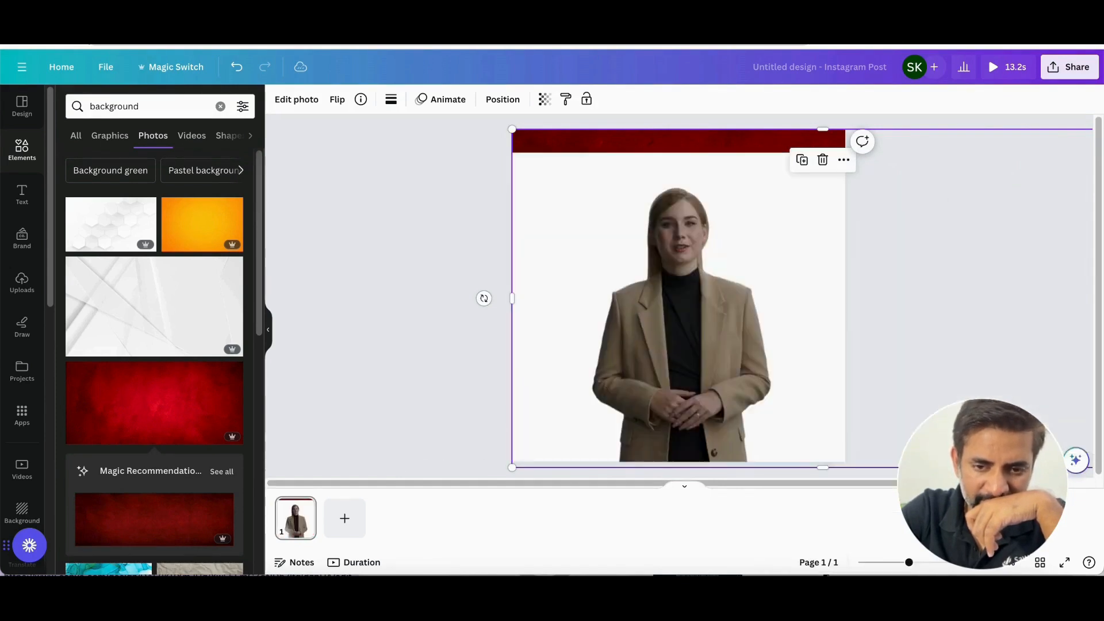
- Apply Background Remover to the avatar video and crop its frame on both sides to fit within the page width
{"action": "left_click", "coordinate": [667, 247]}
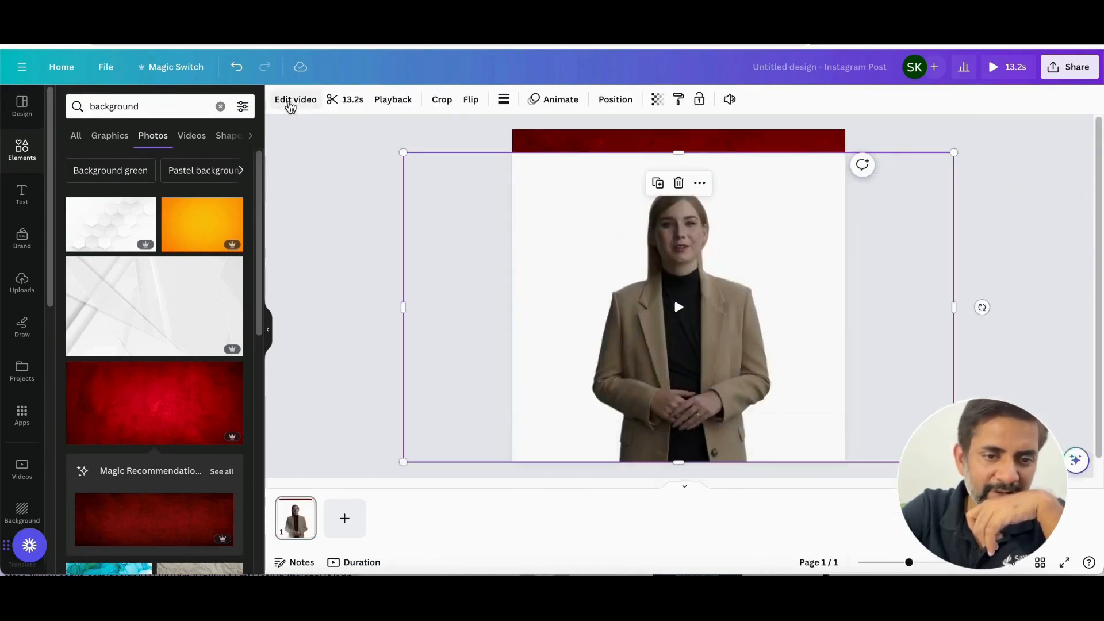
{"action": "left_click", "coordinate": [295, 100]}
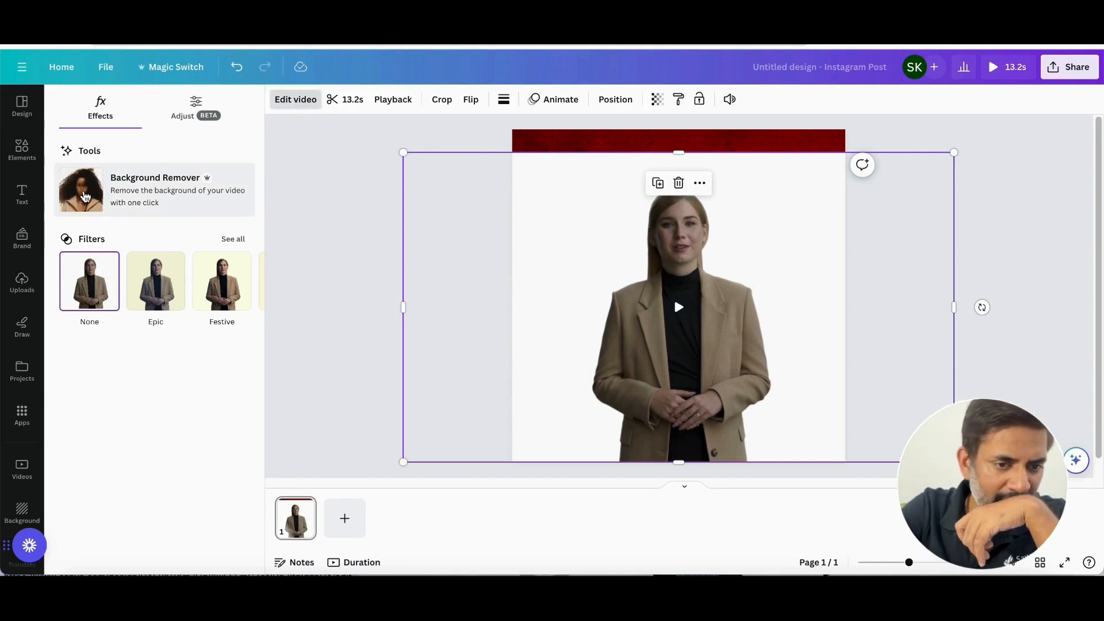
{"action": "left_click", "coordinate": [85, 196]}
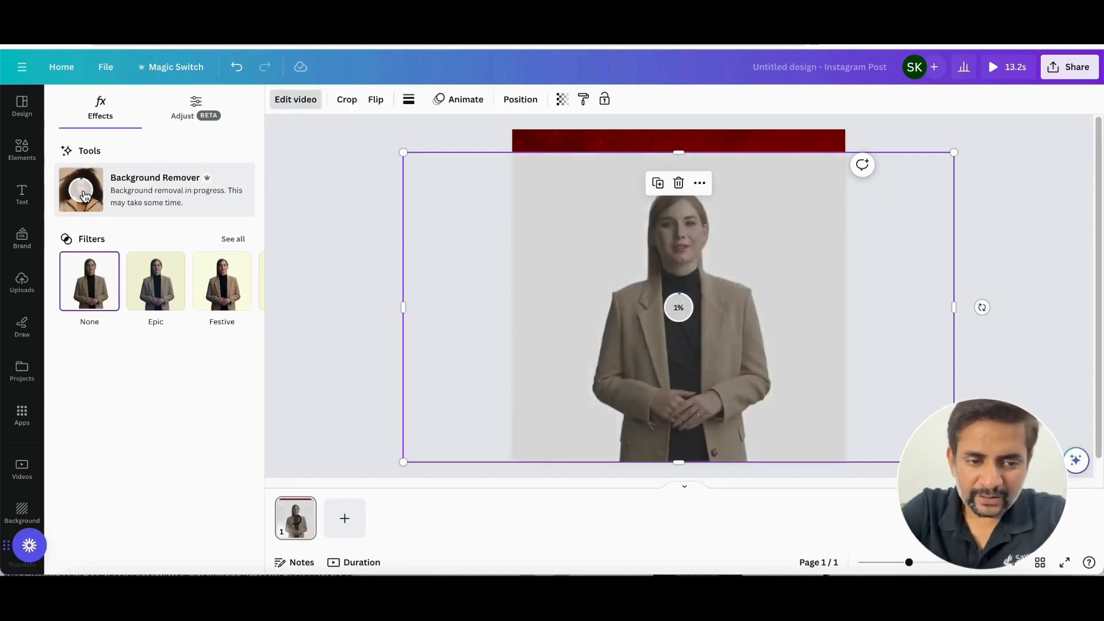
{"action": "left_click_drag", "start_coordinate": [404, 306], "coordinate": [536, 301]}
{"action": "left_click_drag", "start_coordinate": [949, 307], "coordinate": [815, 317]}
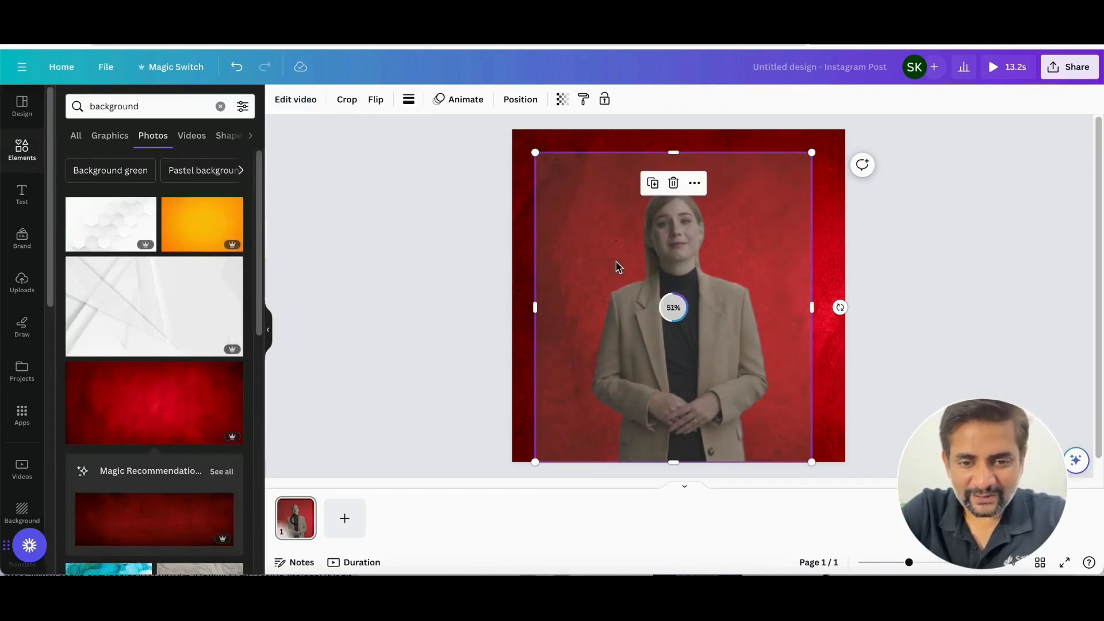
- Add the white geometric background photo and enlarge it to cover the whole page
{"action": "left_click", "coordinate": [154, 333]}
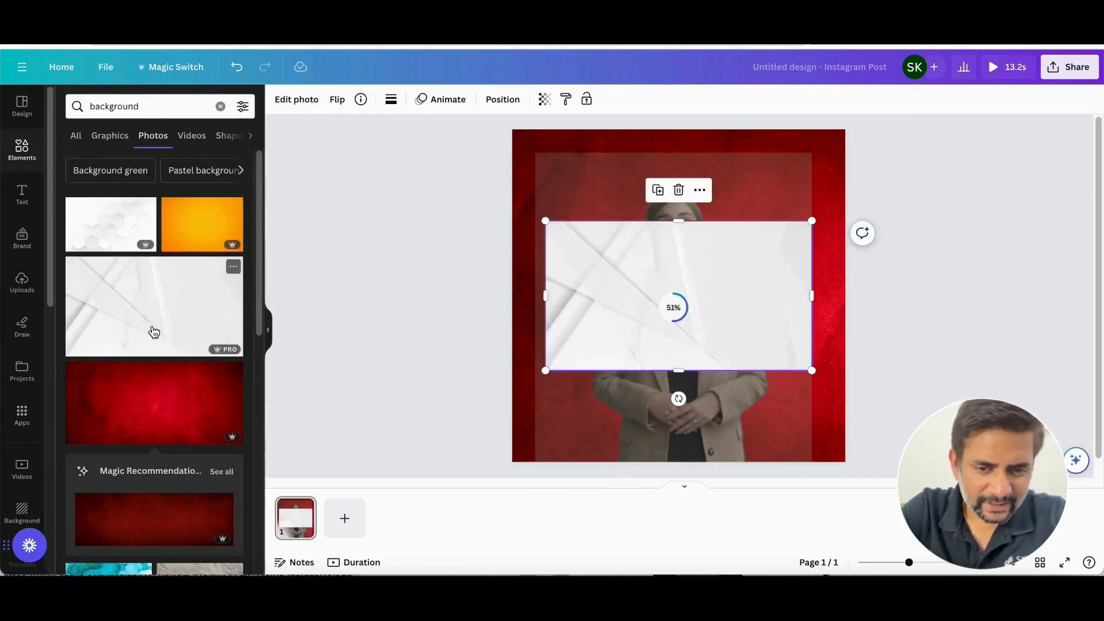
{"action": "left_click_drag", "start_coordinate": [602, 278], "coordinate": [565, 183]}
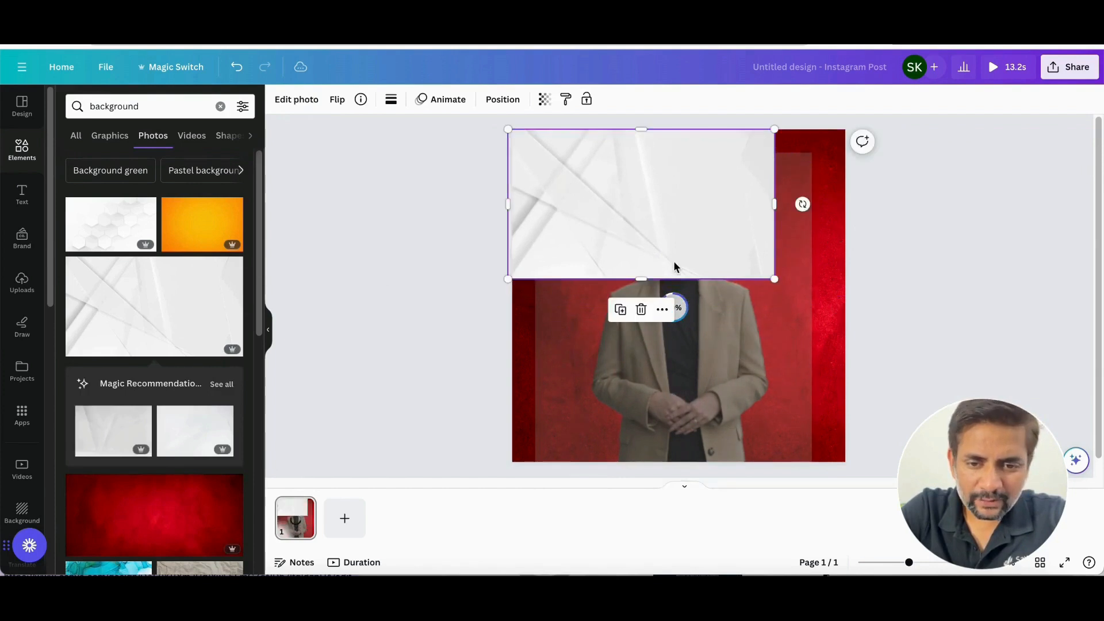
{"action": "left_click_drag", "start_coordinate": [641, 279], "coordinate": [632, 462]}
{"action": "left_click_drag", "start_coordinate": [773, 295], "coordinate": [924, 294]}
{"action": "mouse_move", "coordinate": [777, 224]}
{"action": "left_mouse_down"}
{"action": "mouse_move", "coordinate": [800, 221]}
{"action": "mouse_move", "coordinate": [779, 222]}
{"action": "left_mouse_up"}
{"action": "key", "text": "ctrl+alt+c"}
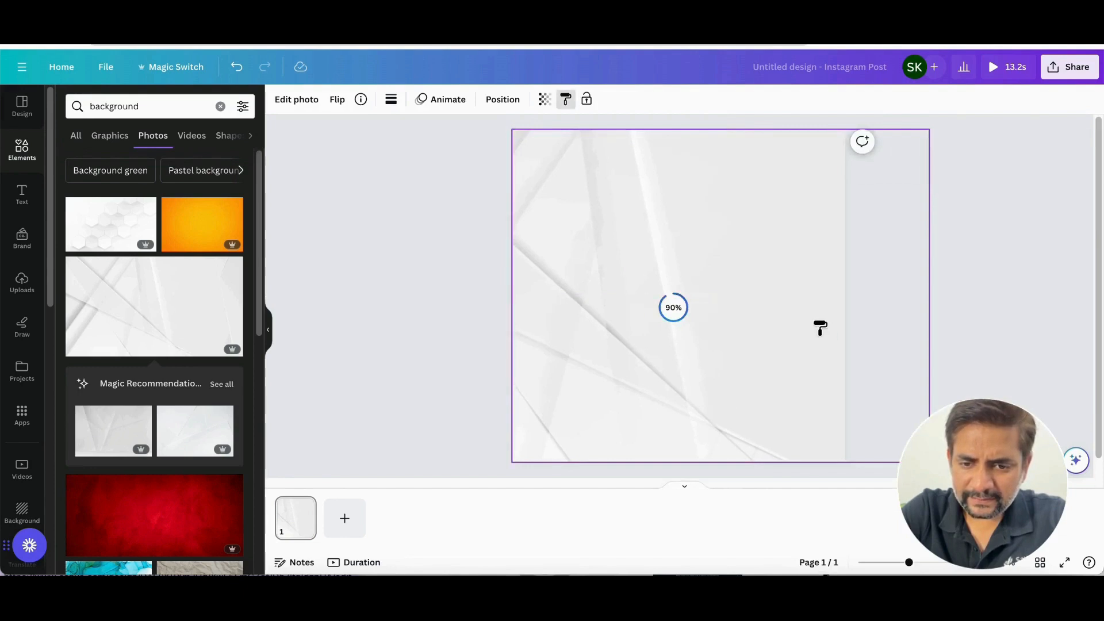
{"action": "left_click", "coordinate": [412, 262]}
{"action": "left_click", "coordinate": [558, 226]}
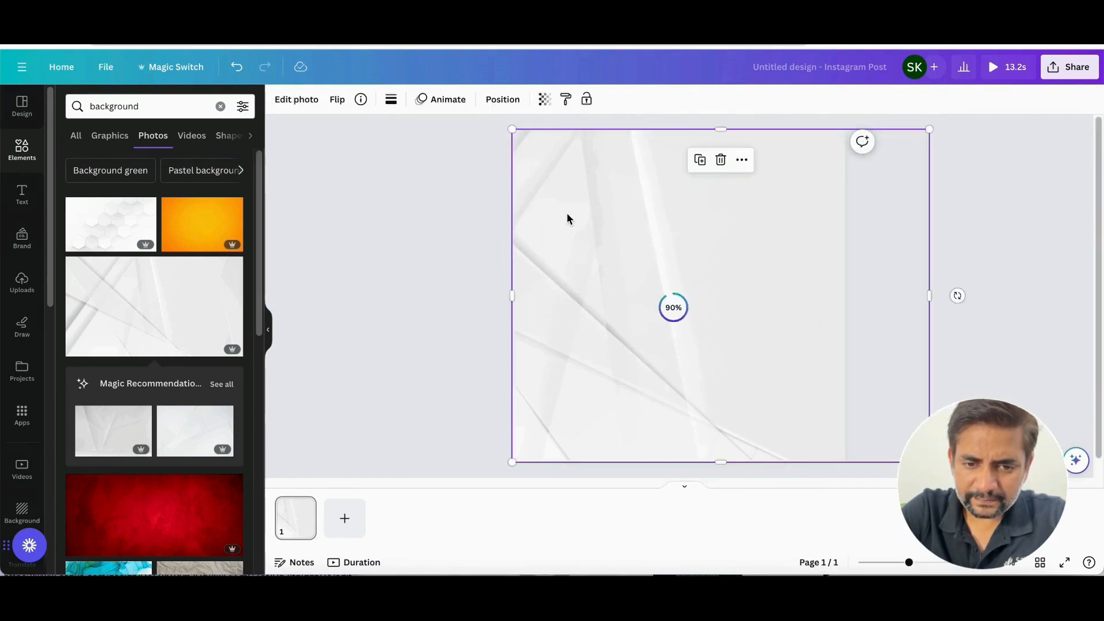
- Send the white geometric photo backward behind the avatar video and deselect it
{"action": "right_click", "coordinate": [567, 214]}
{"action": "mouse_move", "coordinate": [662, 344]}
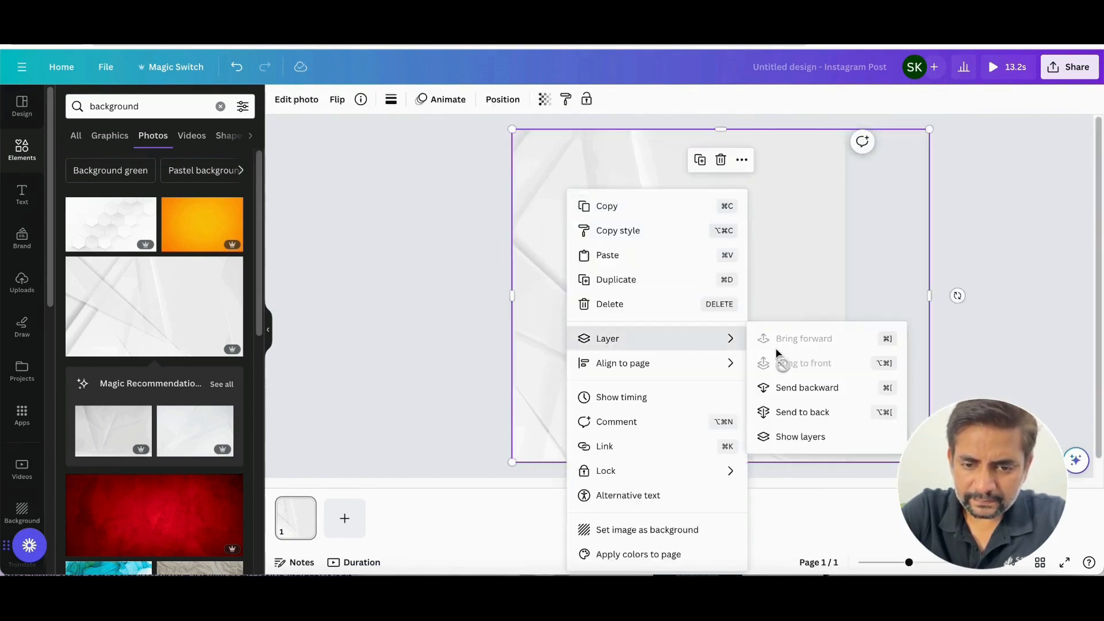
{"action": "left_click", "coordinate": [817, 387]}
{"action": "key", "text": "Delete"}
{"action": "left_click", "coordinate": [638, 286]}
{"action": "left_click", "coordinate": [436, 265]}
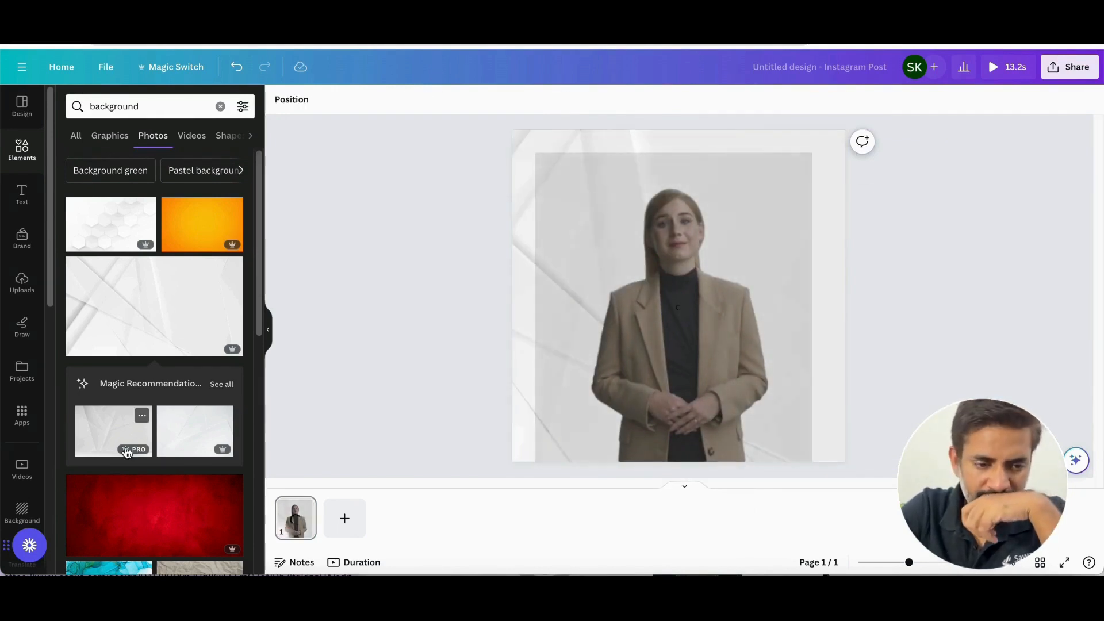
- Replace the photo search with "living room"
{"action": "scroll", "coordinate": [127, 452], "scroll_direction": "down", "scroll_amount": 6}
{"action": "scroll", "coordinate": [126, 450], "scroll_direction": "up", "scroll_amount": 3}
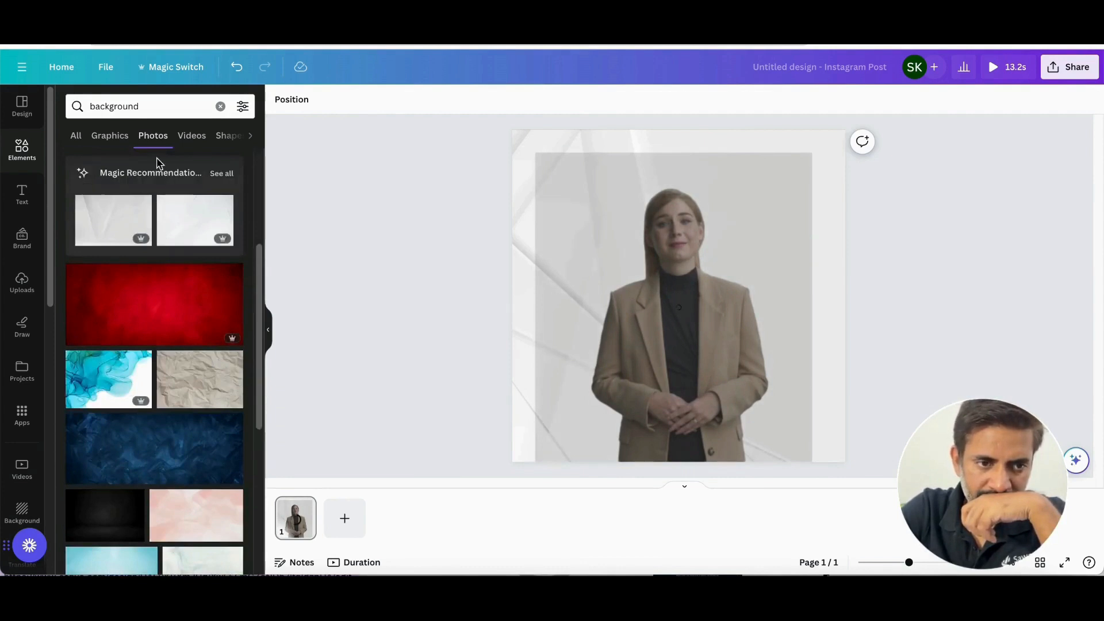
{"action": "scroll", "coordinate": [156, 156], "scroll_direction": "up", "scroll_amount": 2}
{"action": "double_click", "coordinate": [144, 107]}
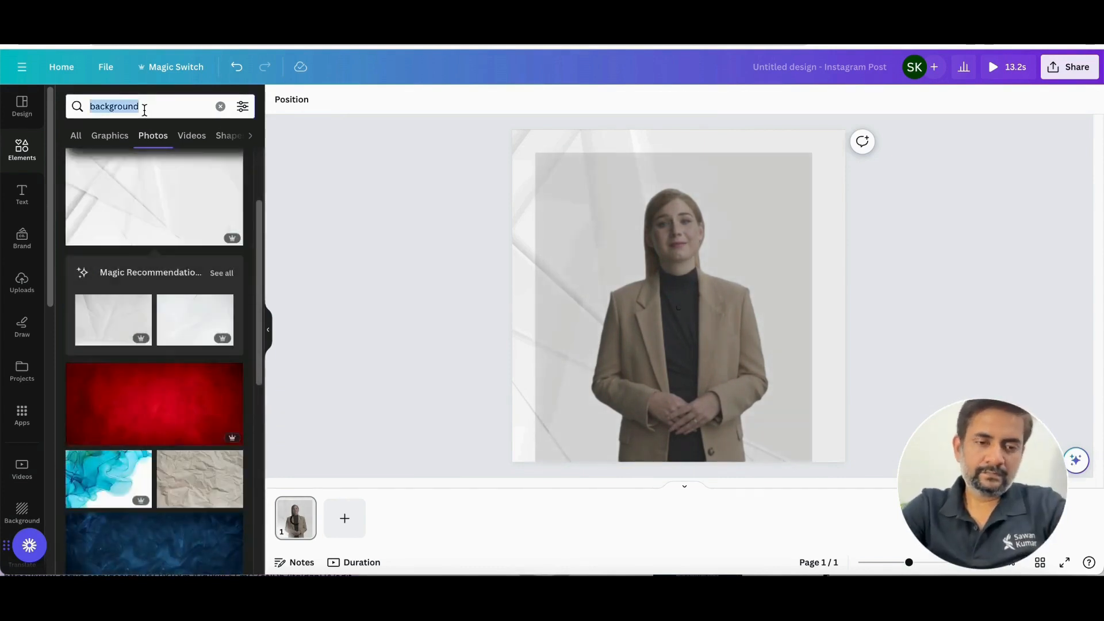
{"action": "type", "text": "l"}
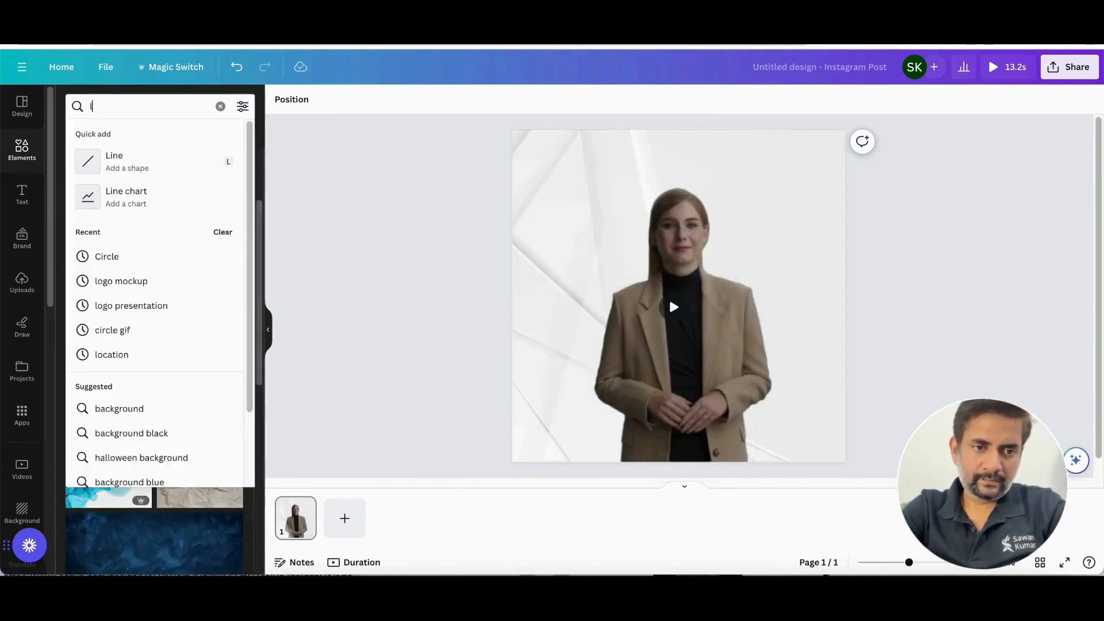
{"action": "type", "text": "iving room"}
{"action": "left_click", "coordinate": [104, 153]}
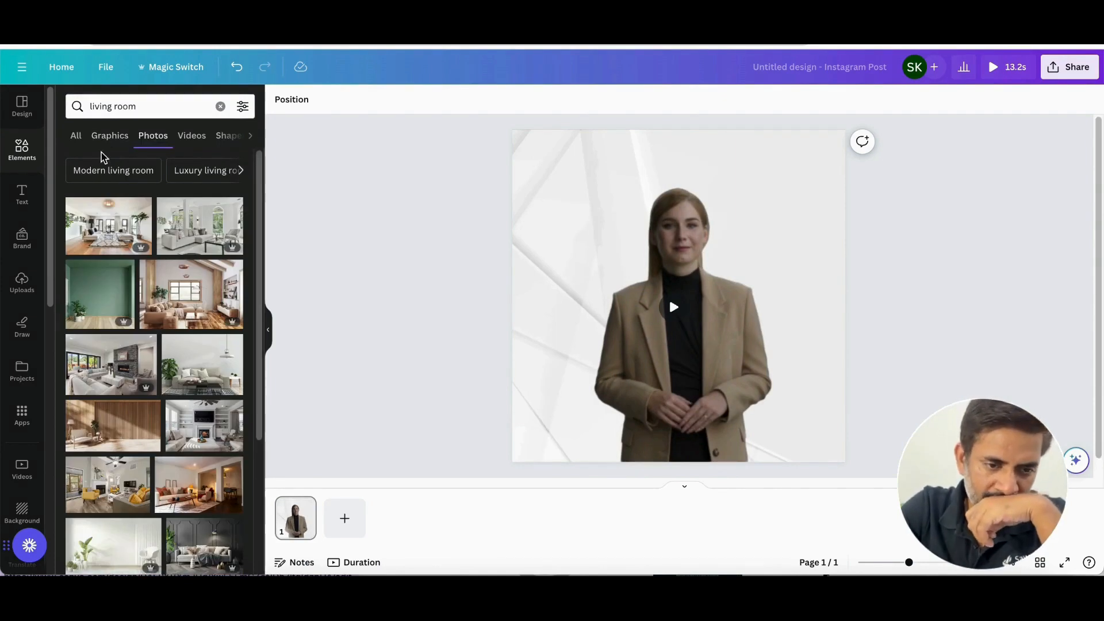
- Add the white living room photo with potted plants, enlarge it to cover the page and send it behind the avatar
{"action": "scroll", "coordinate": [154, 362], "scroll_direction": "down", "scroll_amount": 2}
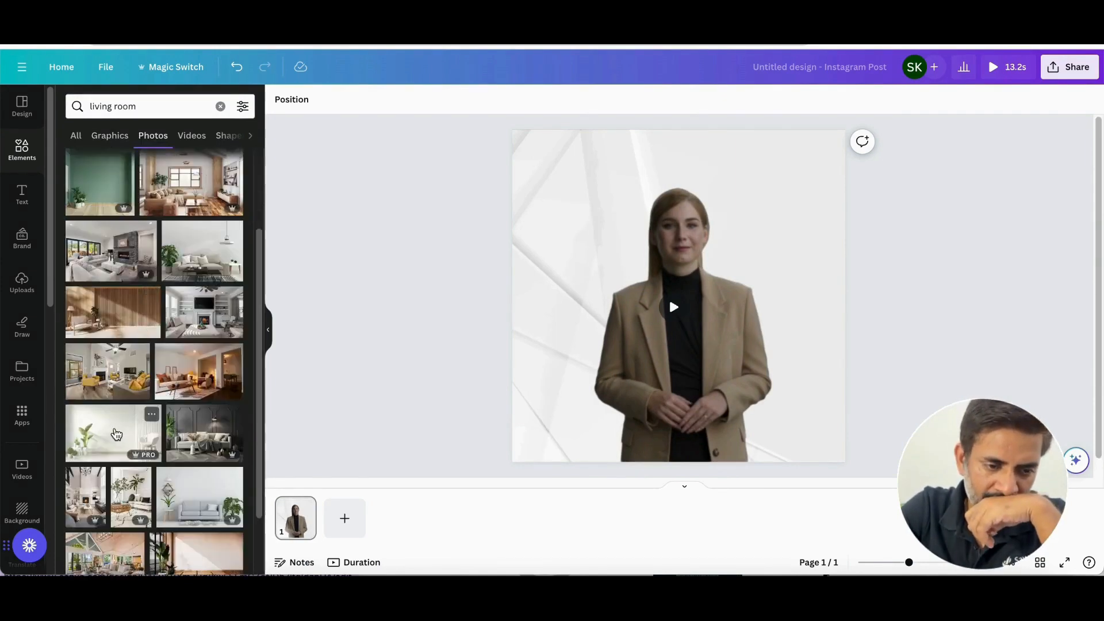
{"action": "left_click", "coordinate": [113, 433]}
{"action": "left_click_drag", "start_coordinate": [605, 301], "coordinate": [572, 215]}
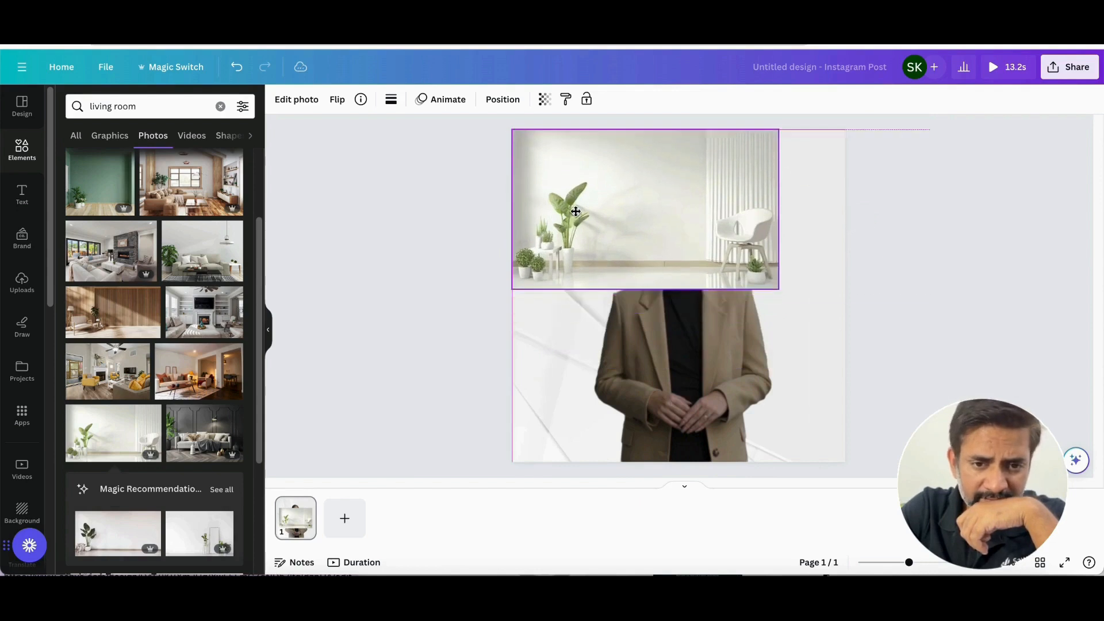
{"action": "left_click_drag", "start_coordinate": [781, 290], "coordinate": [1068, 462]}
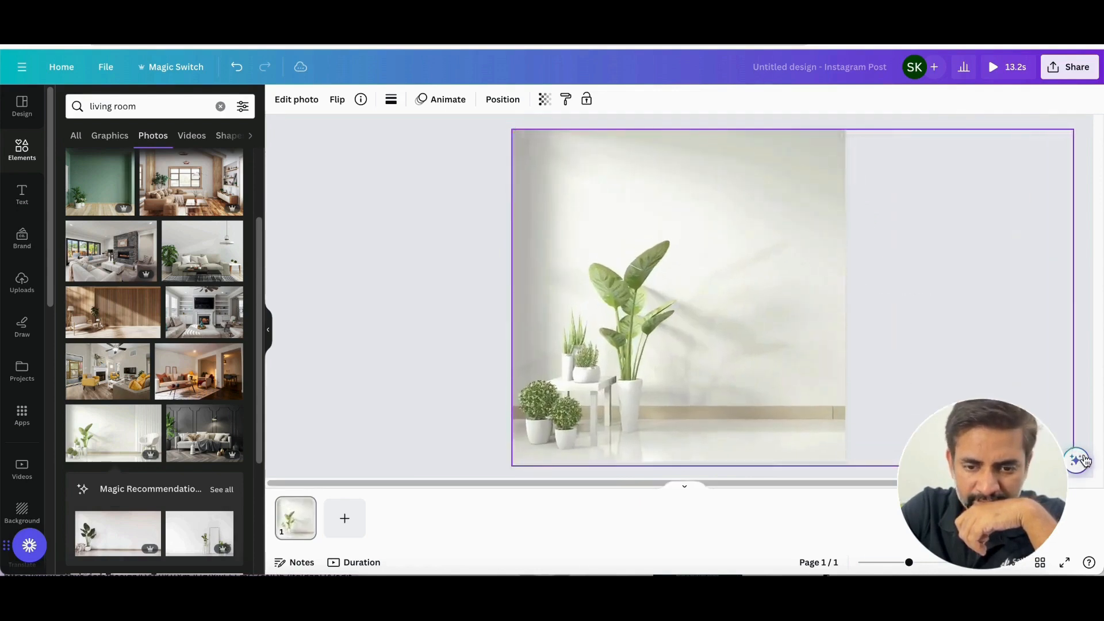
{"action": "right_click", "coordinate": [788, 359]}
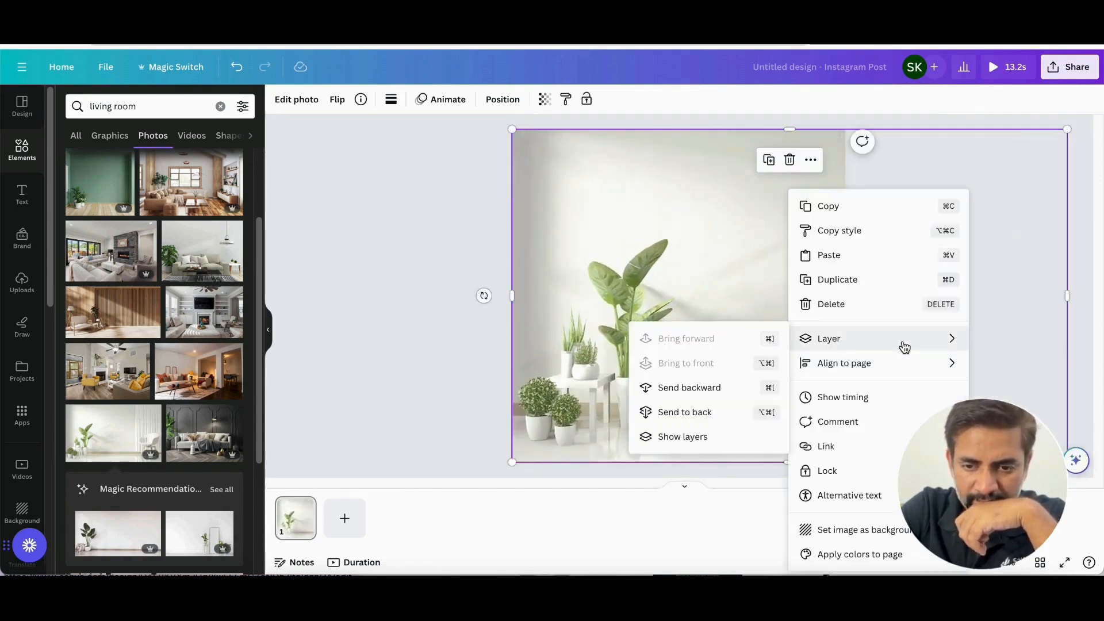
{"action": "mouse_move", "coordinate": [834, 343]}
{"action": "left_click", "coordinate": [745, 384]}
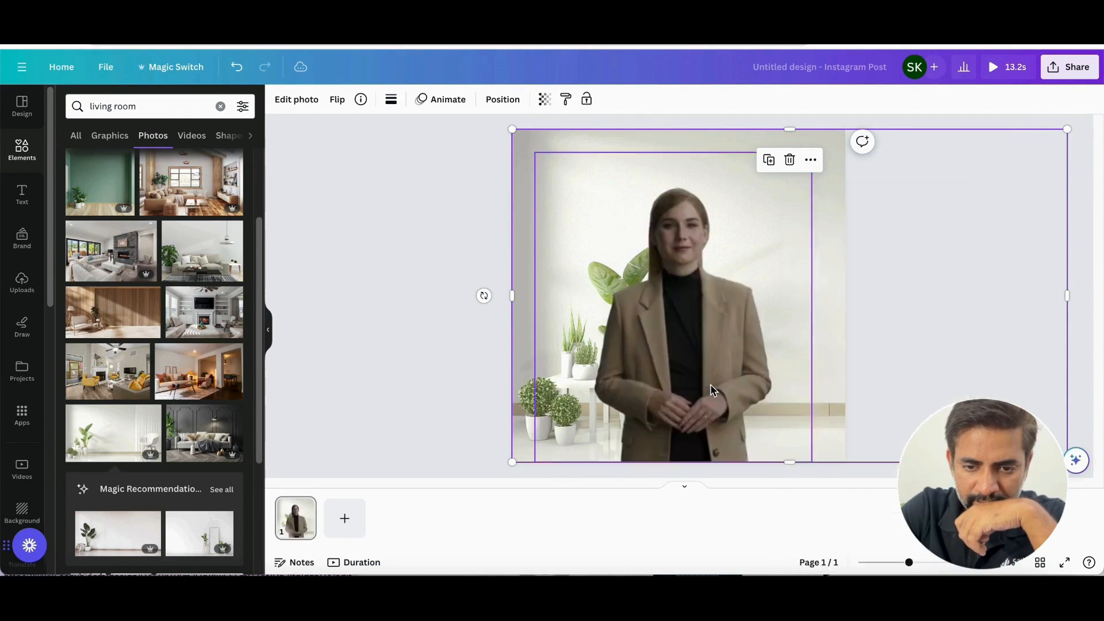
- Move the avatar video so the presenter stands to the right of the plants, and play a preview of the design
{"action": "left_click_drag", "start_coordinate": [687, 346], "coordinate": [752, 348]}
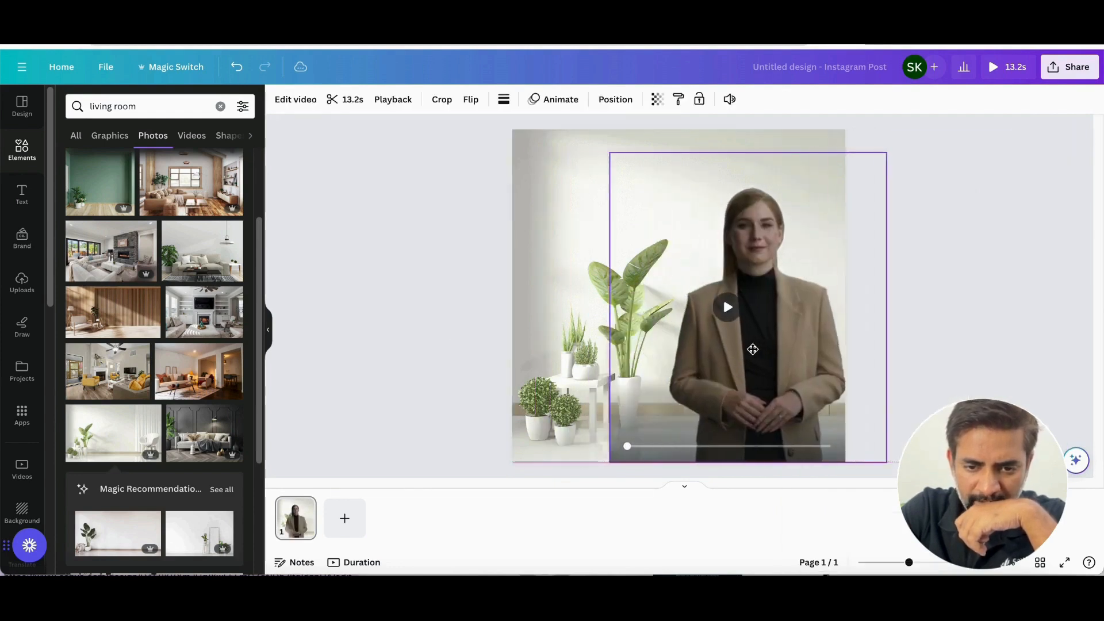
{"action": "left_click", "coordinate": [398, 325]}
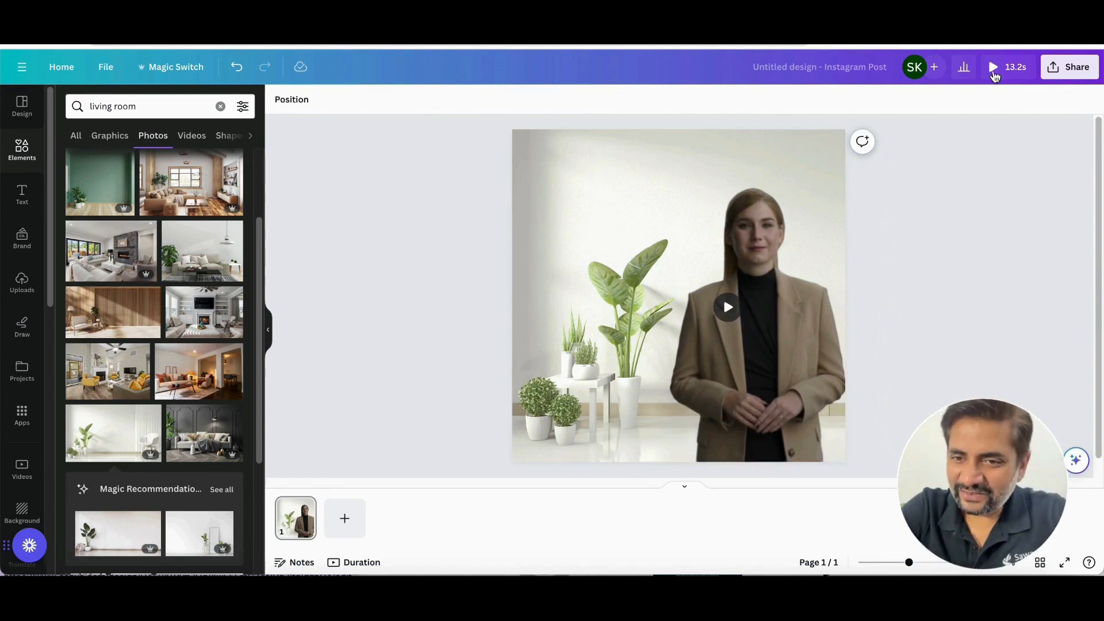
{"action": "left_click", "coordinate": [1000, 68]}
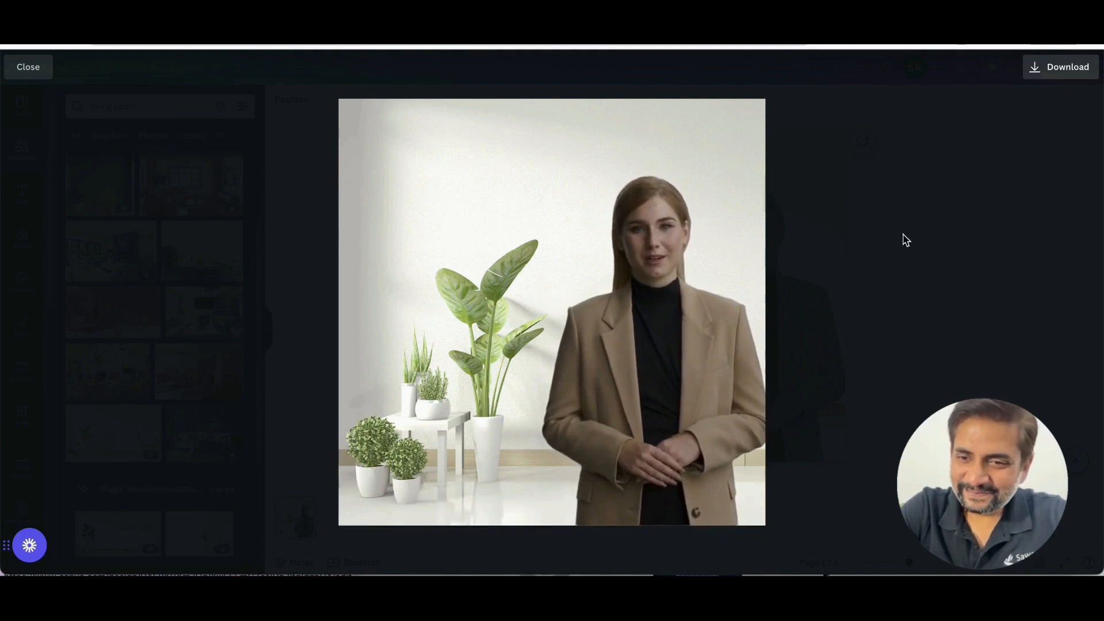
{"action": "left_click", "coordinate": [892, 248]}
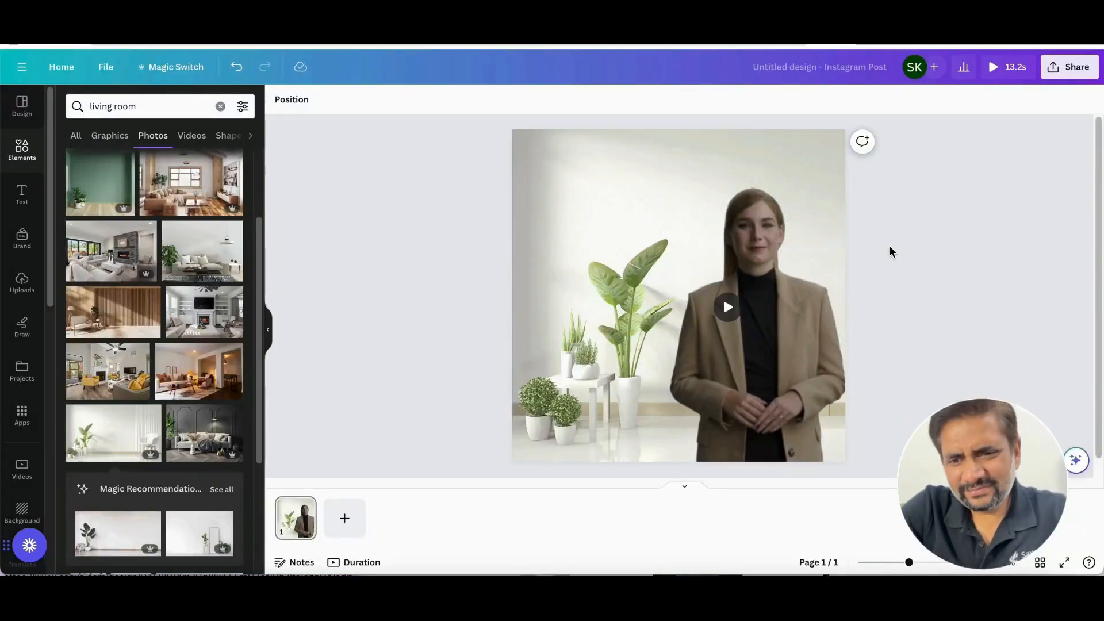
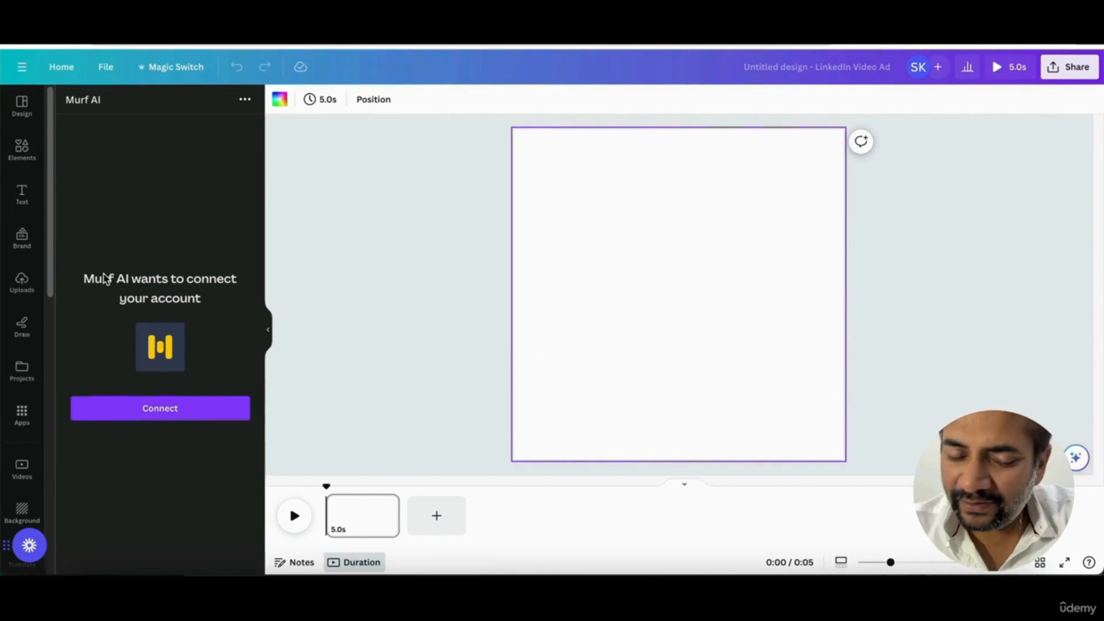
- Connect the Murf AI app to Canva by signing up with Google, and open the Free Plan workspace
{"action": "left_click", "coordinate": [143, 411]}
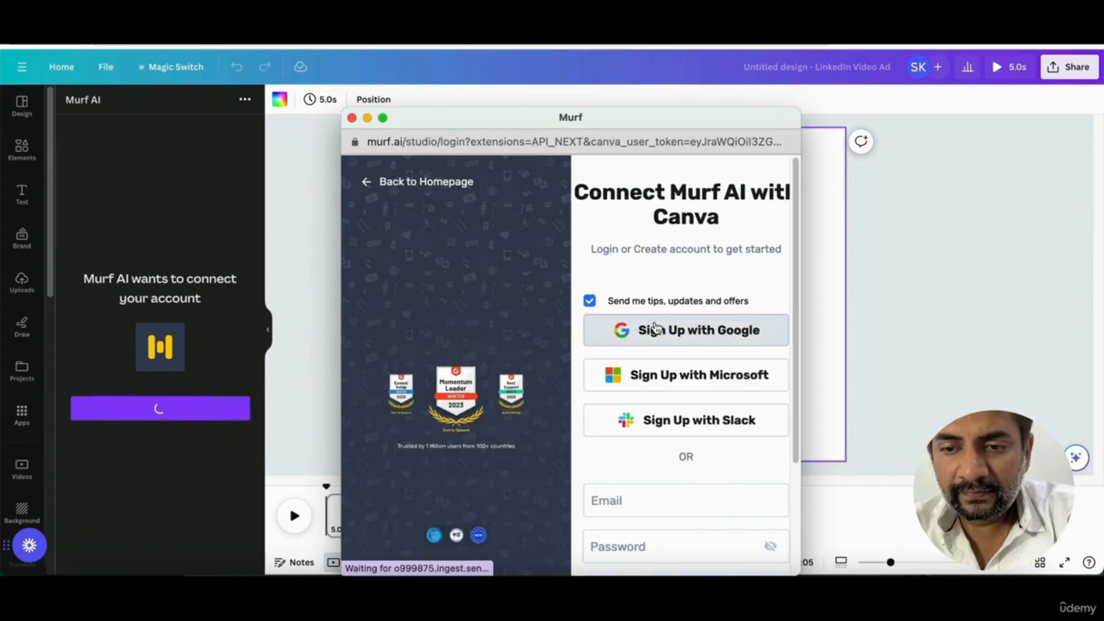
{"action": "left_click", "coordinate": [655, 328]}
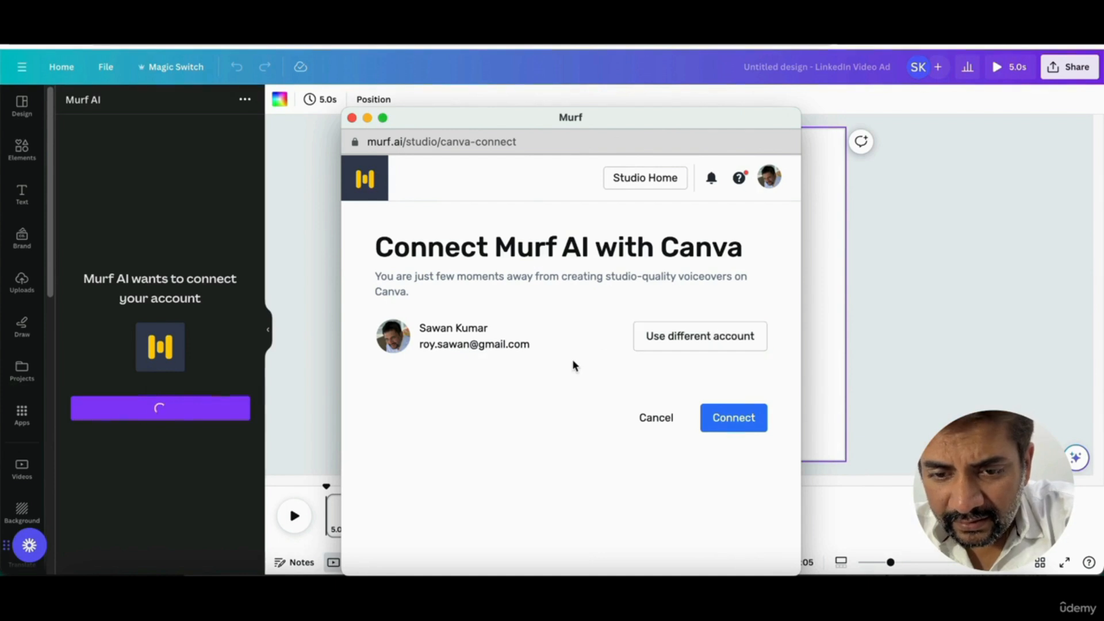
{"action": "left_click", "coordinate": [728, 424]}
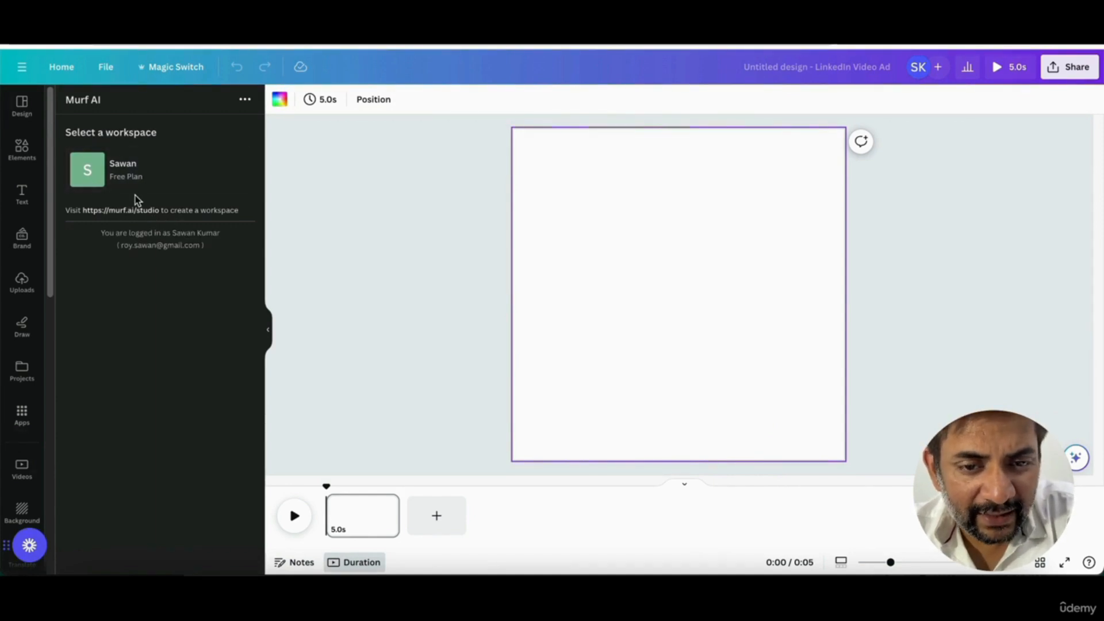
{"action": "left_click", "coordinate": [141, 182]}
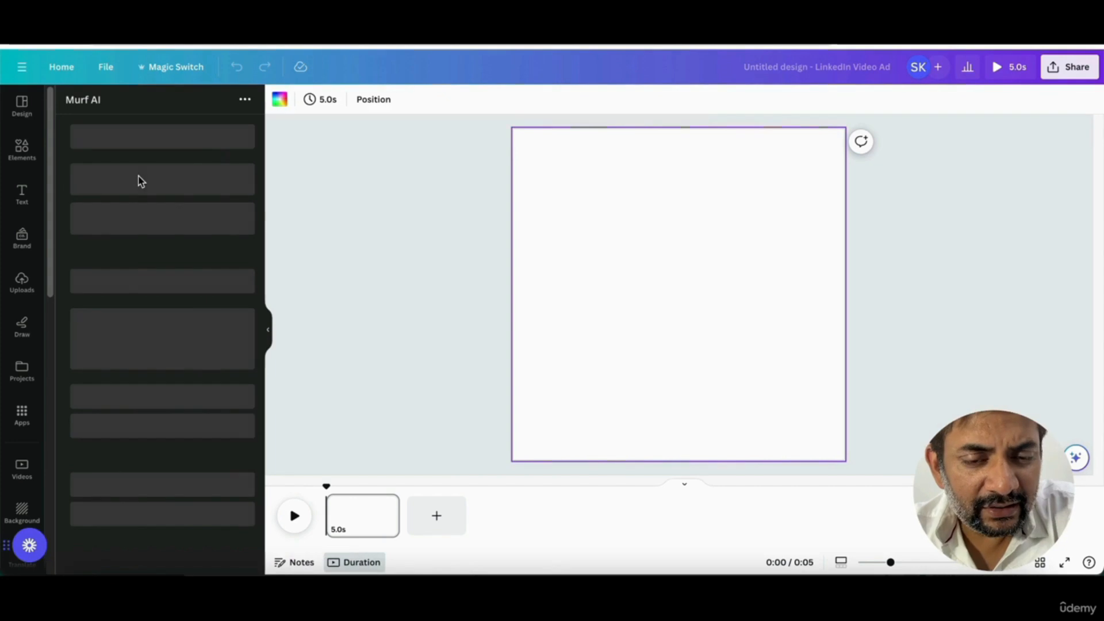
- Review the voiceover settings in Murf AI and set the language to English - India
{"action": "scroll", "coordinate": [177, 399], "scroll_direction": "down", "scroll_amount": 2}
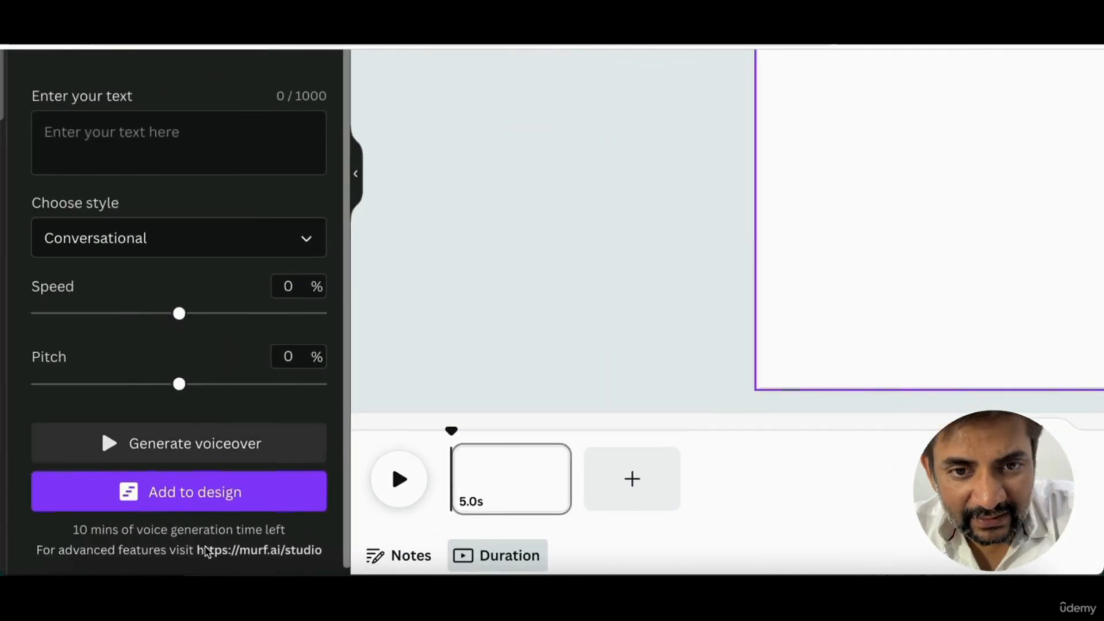
{"action": "scroll", "coordinate": [207, 399], "scroll_direction": "up", "scroll_amount": 3}
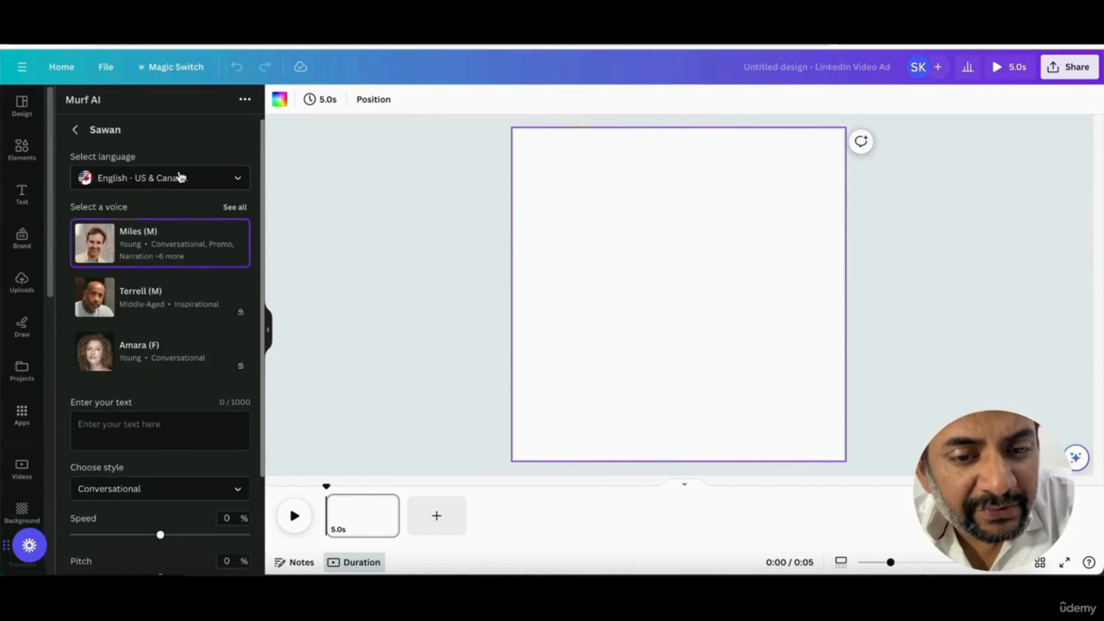
{"action": "left_click", "coordinate": [180, 178]}
{"action": "scroll", "coordinate": [178, 279], "scroll_direction": "down", "scroll_amount": 2}
{"action": "left_click", "coordinate": [164, 231]}
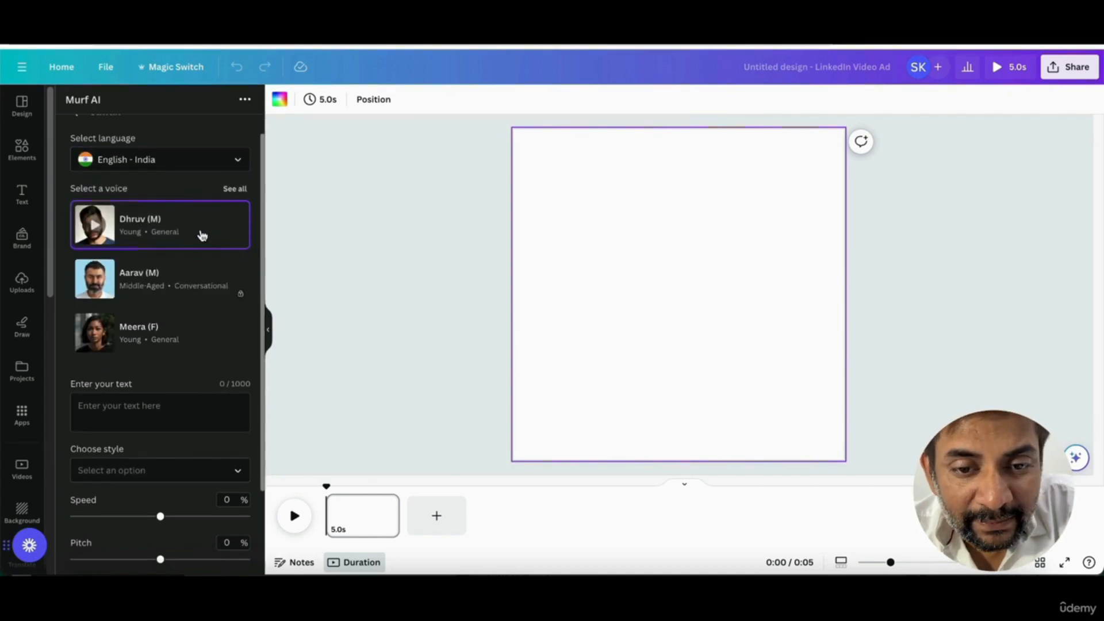
- Show all English - India voices and play samples of the voices from Rohan through Dhruv
{"action": "left_click", "coordinate": [234, 189]}
{"action": "scroll", "coordinate": [225, 199], "scroll_direction": "down", "scroll_amount": 1}
{"action": "mouse_move", "coordinate": [106, 201]}
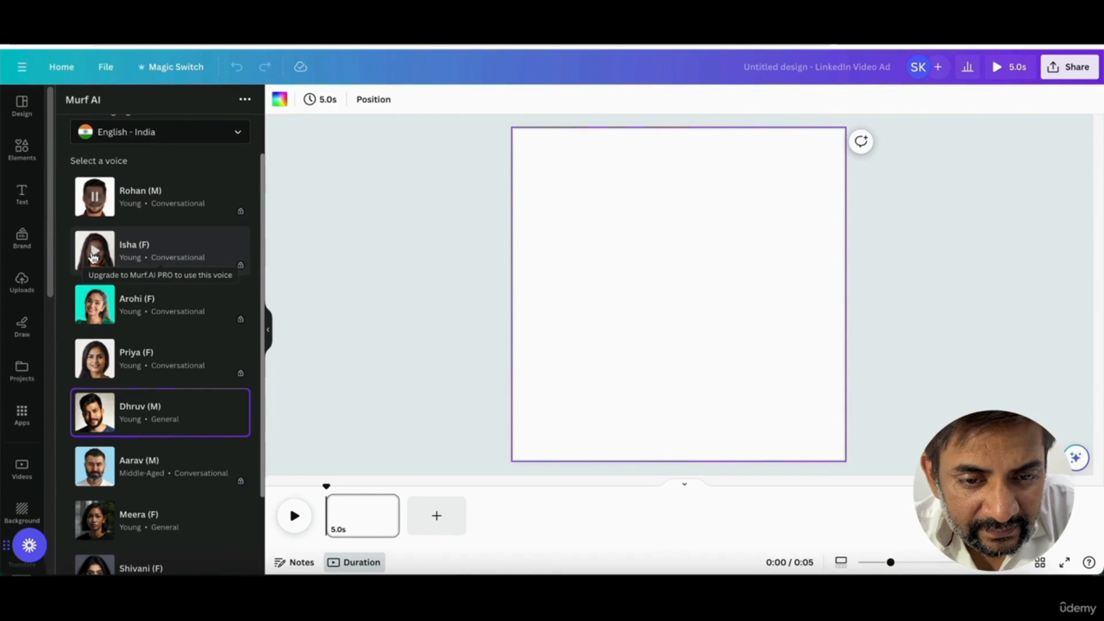
{"action": "left_click", "coordinate": [94, 256]}
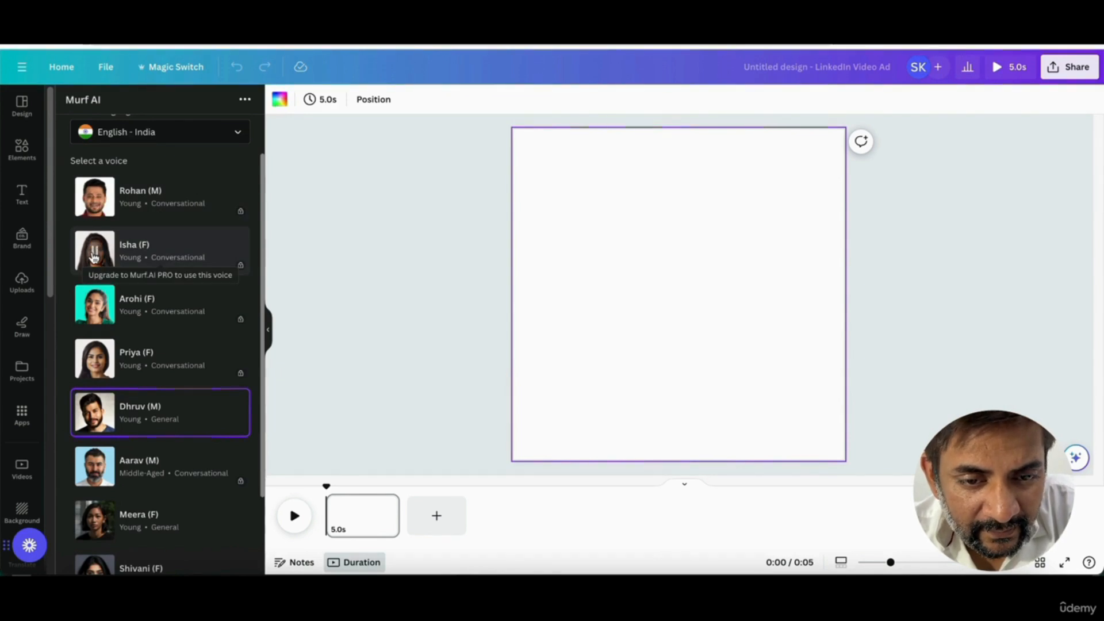
{"action": "left_click", "coordinate": [96, 311]}
{"action": "scroll", "coordinate": [95, 366], "scroll_direction": "down", "scroll_amount": 1}
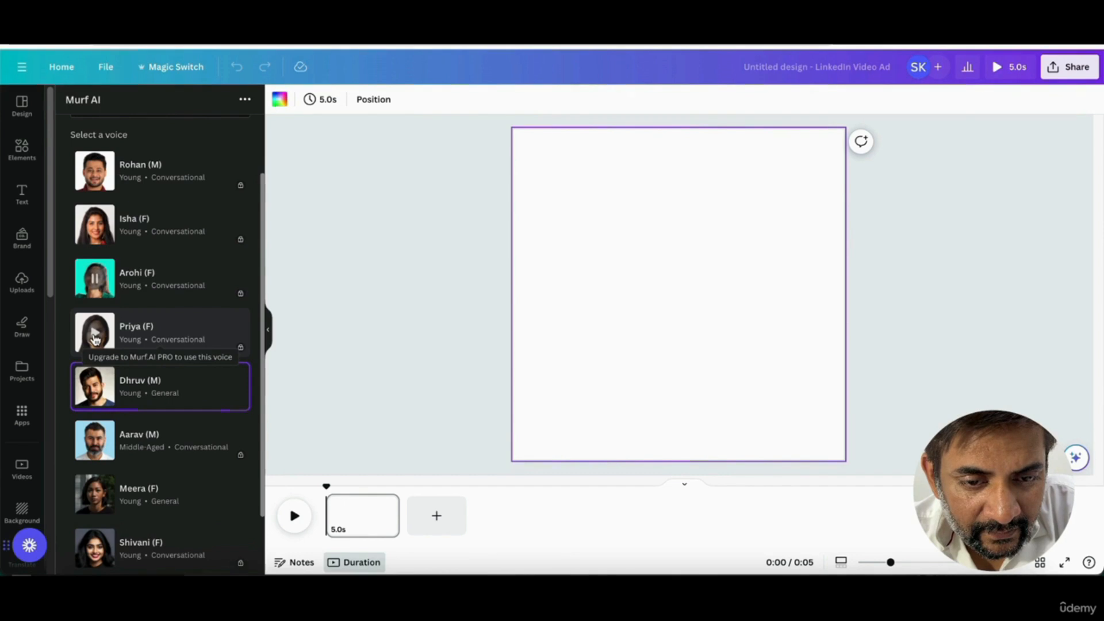
{"action": "left_click", "coordinate": [98, 229]}
{"action": "left_click", "coordinate": [95, 339]}
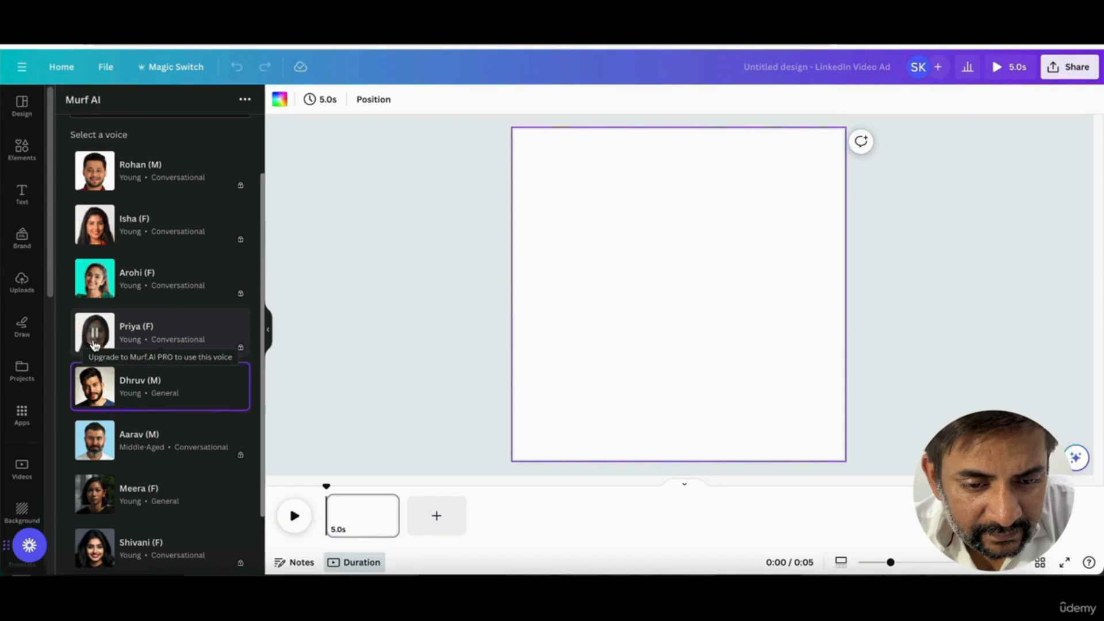
{"action": "scroll", "coordinate": [95, 344], "scroll_direction": "down", "scroll_amount": 1}
{"action": "left_click", "coordinate": [96, 339]}
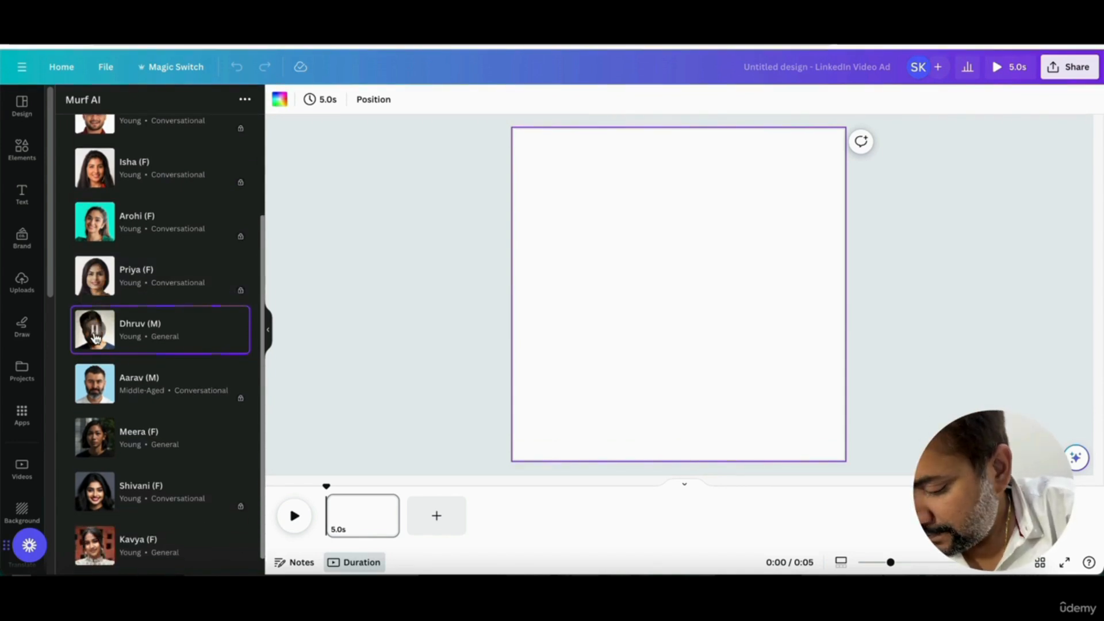
- Play the samples of the Aarav, Meera, Shivani and Kavya voices
{"action": "scroll", "coordinate": [96, 368], "scroll_direction": "down", "scroll_amount": 1}
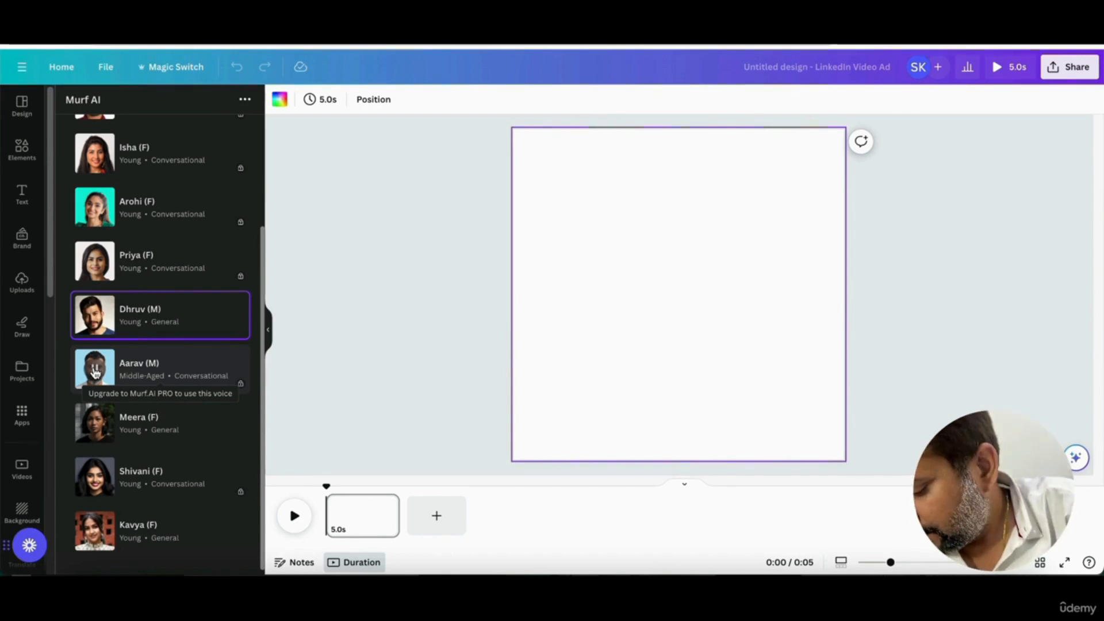
{"action": "left_click", "coordinate": [96, 371]}
{"action": "left_click", "coordinate": [95, 424]}
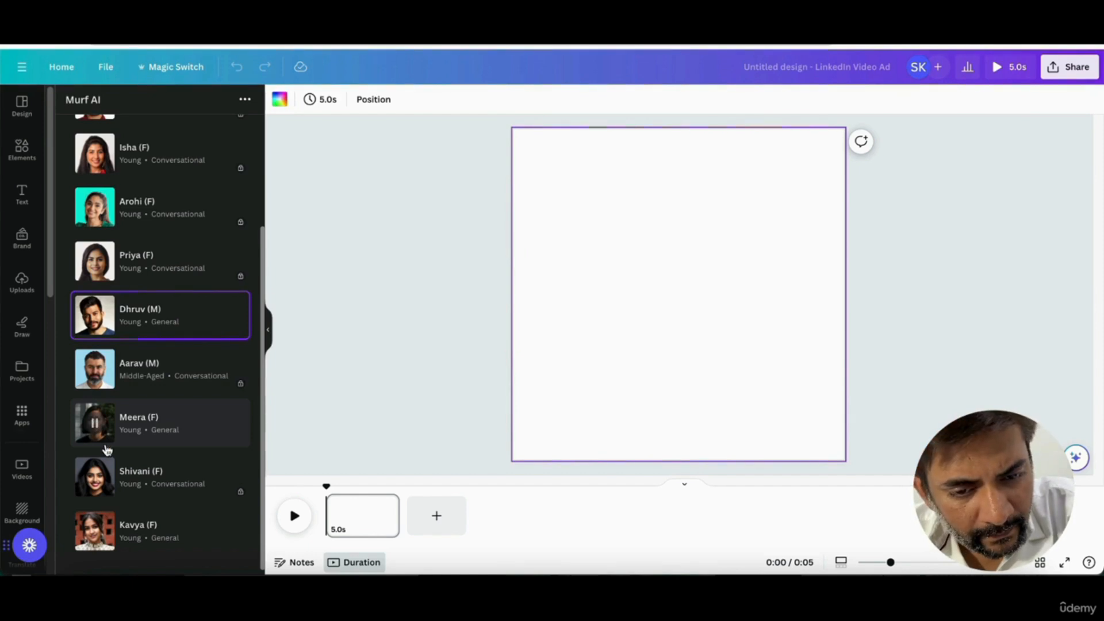
{"action": "left_click", "coordinate": [96, 482]}
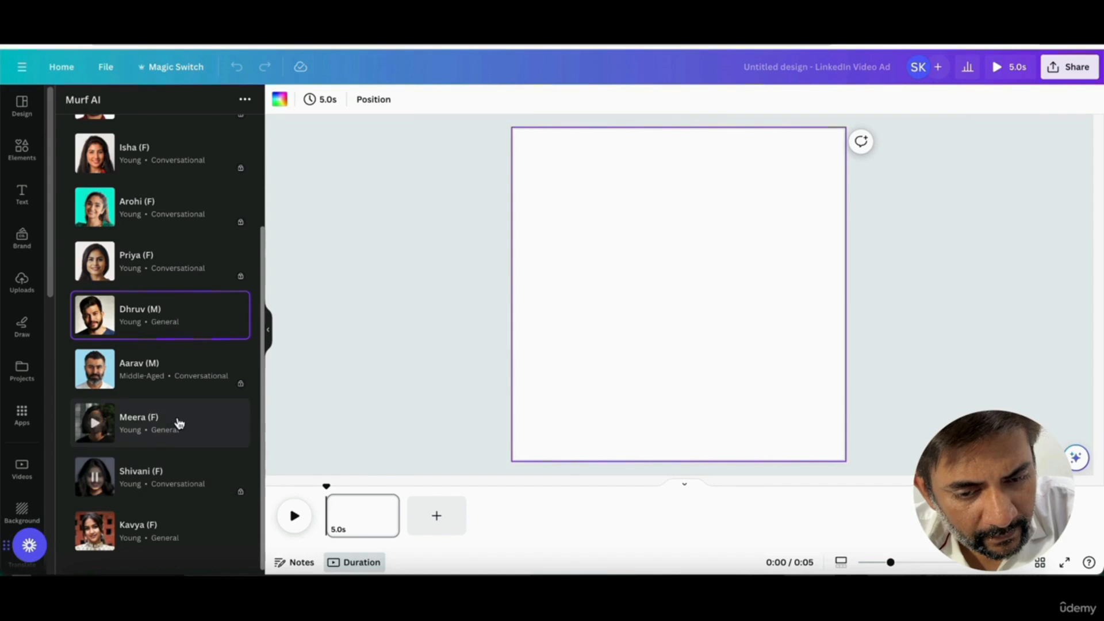
{"action": "left_click", "coordinate": [98, 534]}
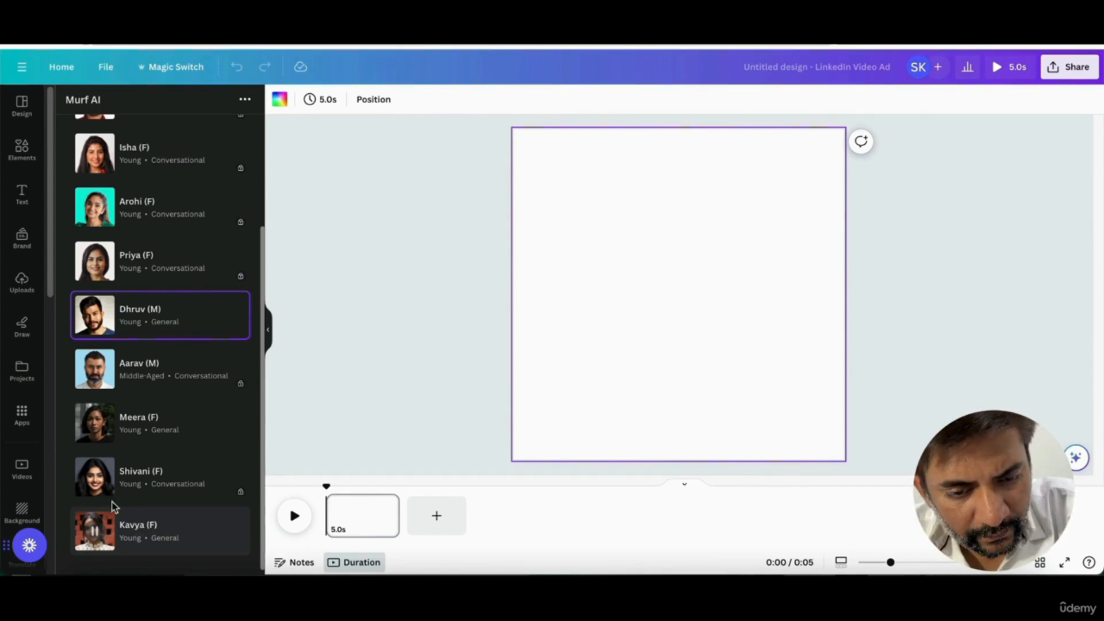
- Try the Shivani voice, and choose the Meera voice from the full list instead
{"action": "left_click", "coordinate": [142, 475]}
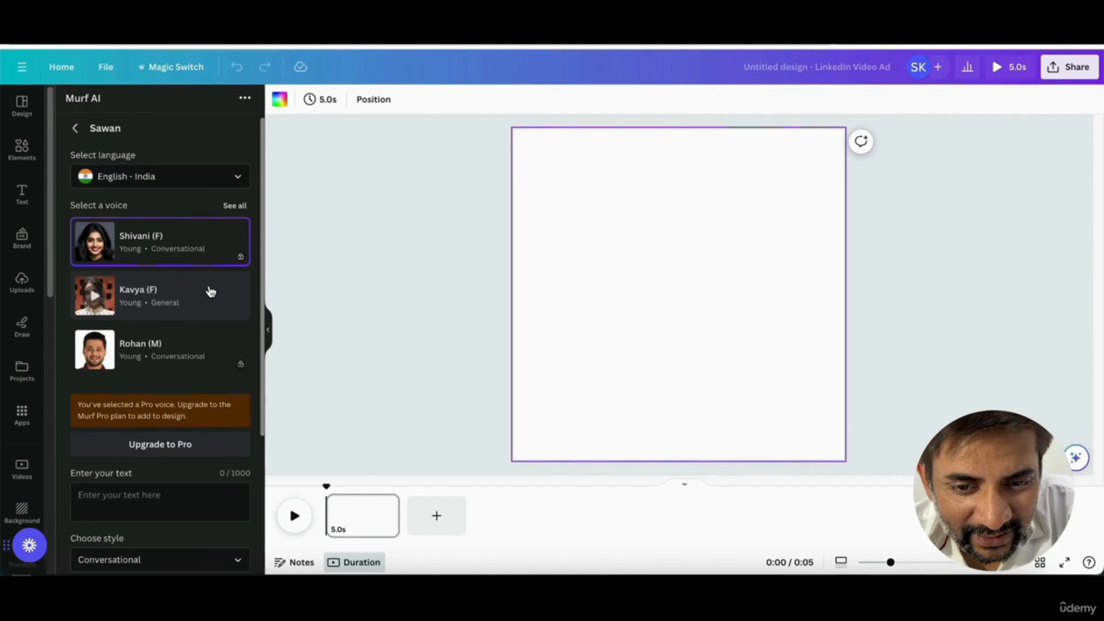
{"action": "left_click", "coordinate": [246, 207]}
{"action": "scroll", "coordinate": [212, 293], "scroll_direction": "down", "scroll_amount": 2}
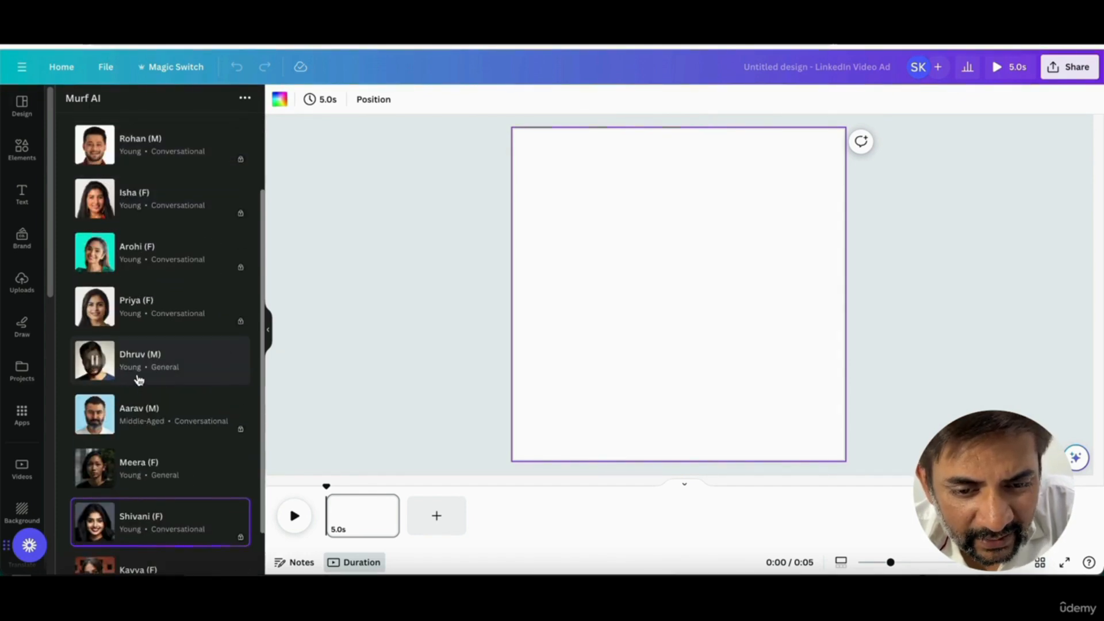
{"action": "scroll", "coordinate": [138, 378], "scroll_direction": "down", "scroll_amount": 2}
{"action": "left_click", "coordinate": [95, 424]}
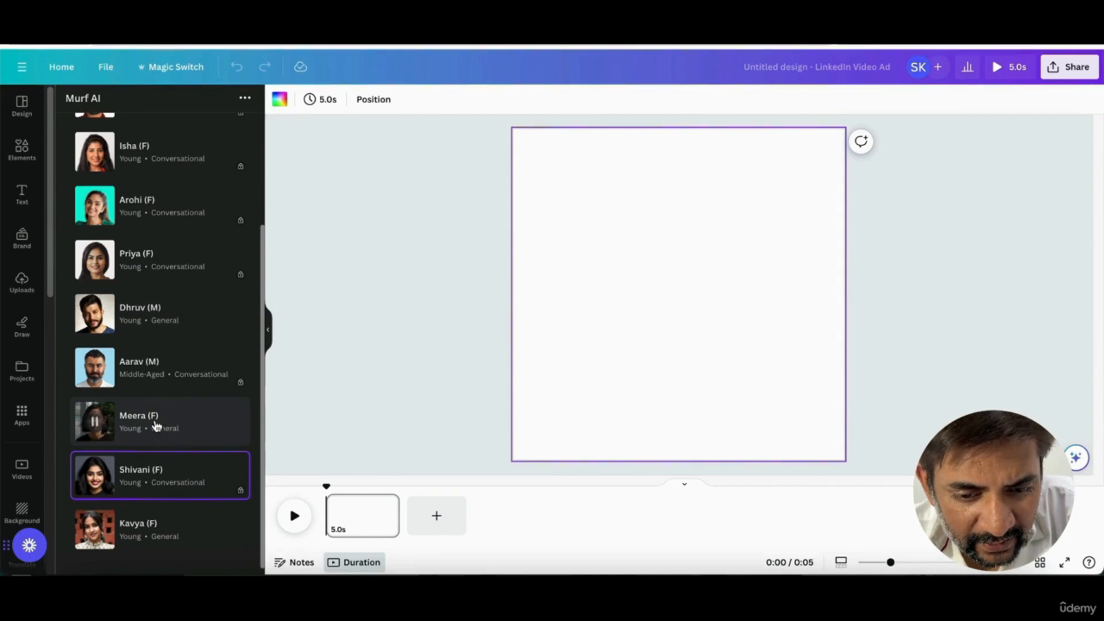
{"action": "scroll", "coordinate": [161, 467], "scroll_direction": "up", "scroll_amount": 1}
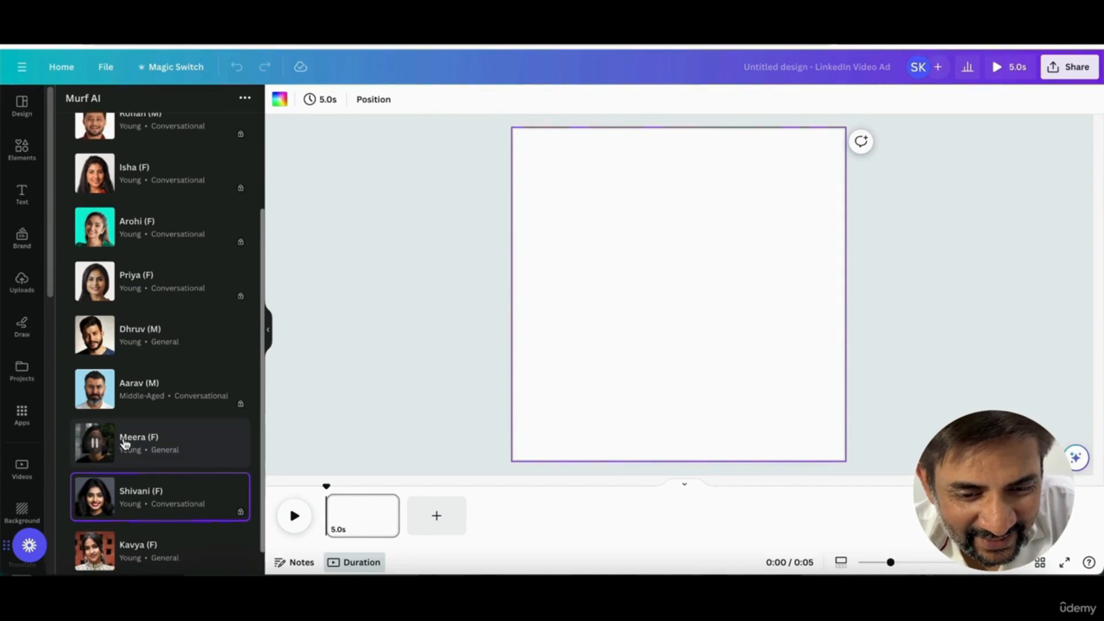
{"action": "left_click", "coordinate": [128, 448]}
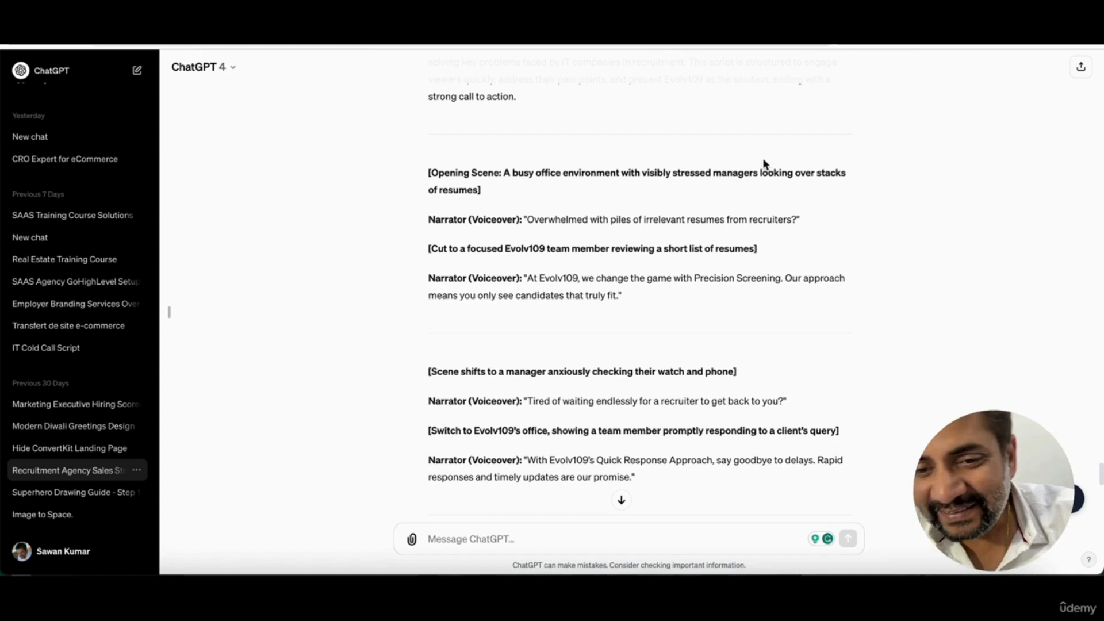
- Copy "visibly stressed managers looking over stacks" from the opening scene of the ad script in ChatGPT
{"action": "scroll", "coordinate": [764, 161], "scroll_direction": "up", "scroll_amount": 1}
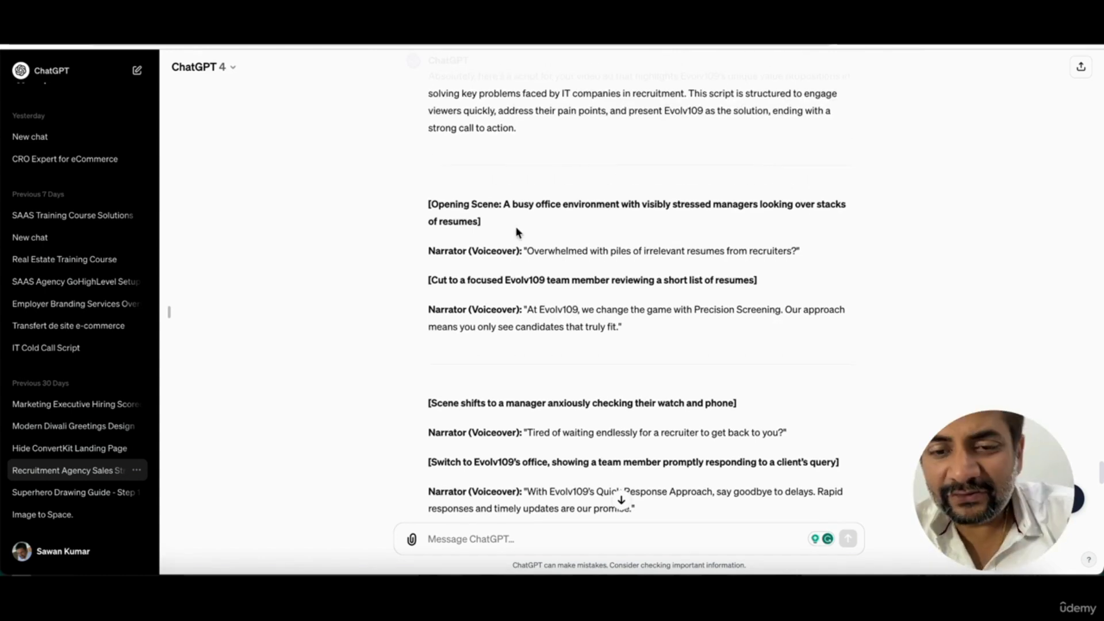
{"action": "left_click_drag", "start_coordinate": [505, 206], "coordinate": [574, 207]}
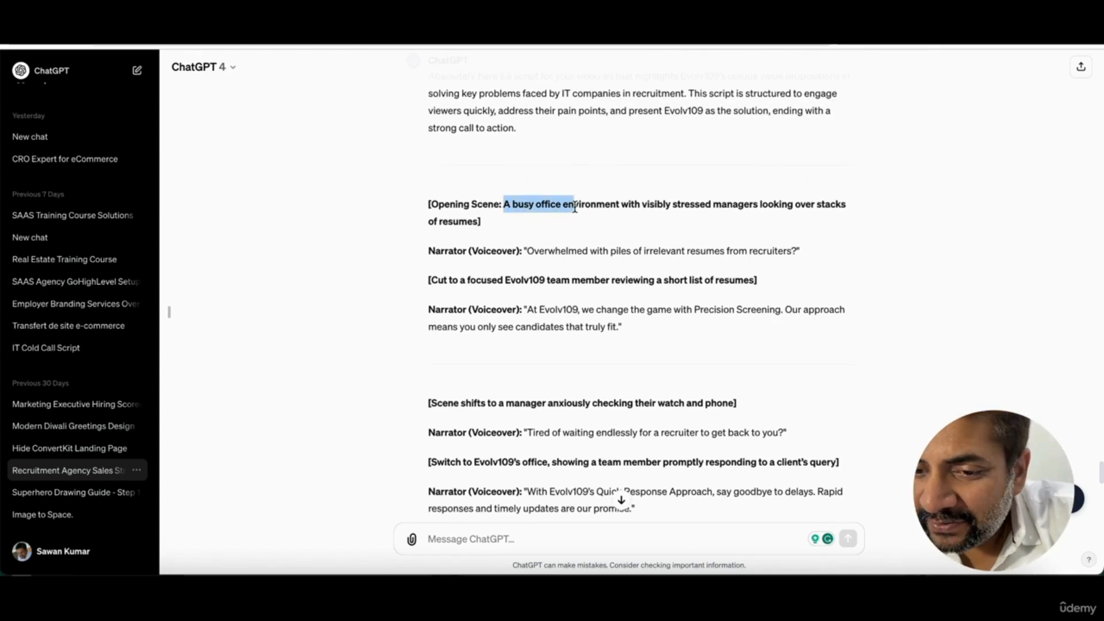
{"action": "left_click", "coordinate": [575, 207]}
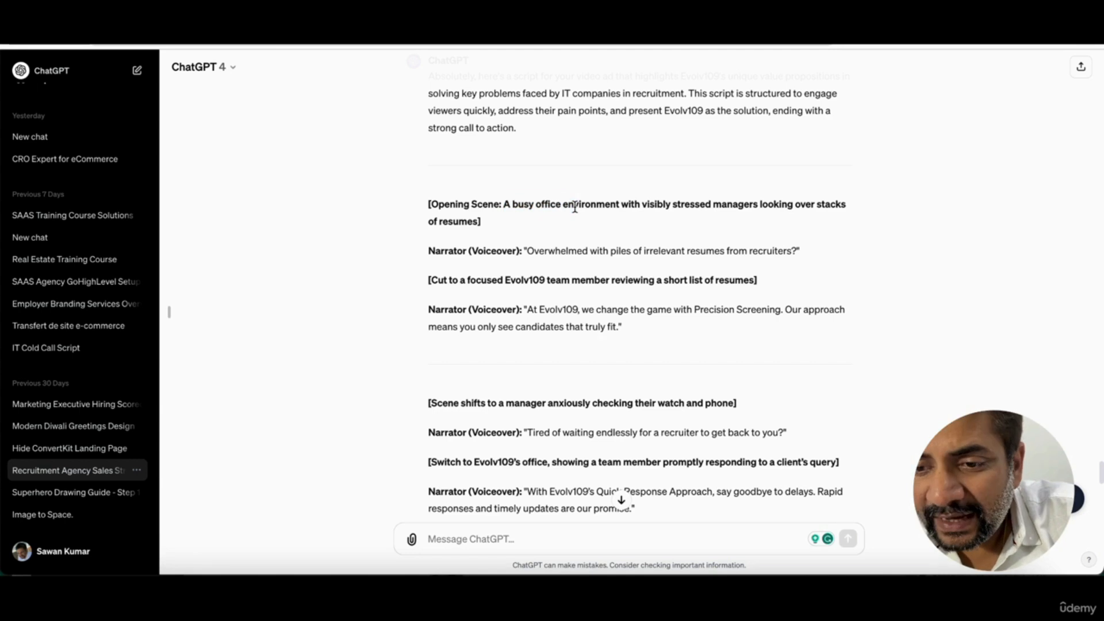
{"action": "left_click_drag", "start_coordinate": [651, 204], "coordinate": [843, 207]}
{"action": "key", "text": "ctrl+c"}
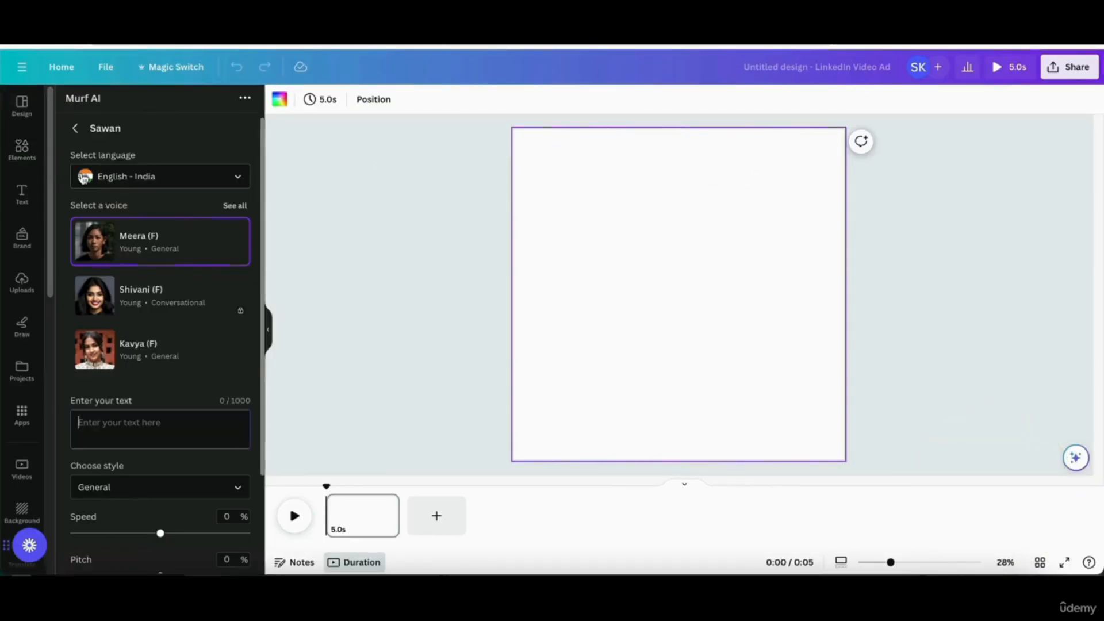
- In Canva, search the elements for the copied phrase "visibly stressed managers looking over stacks" and show only videos
{"action": "left_click", "coordinate": [28, 159]}
{"action": "left_click", "coordinate": [116, 106]}
{"action": "key", "text": "ctrl+v"}
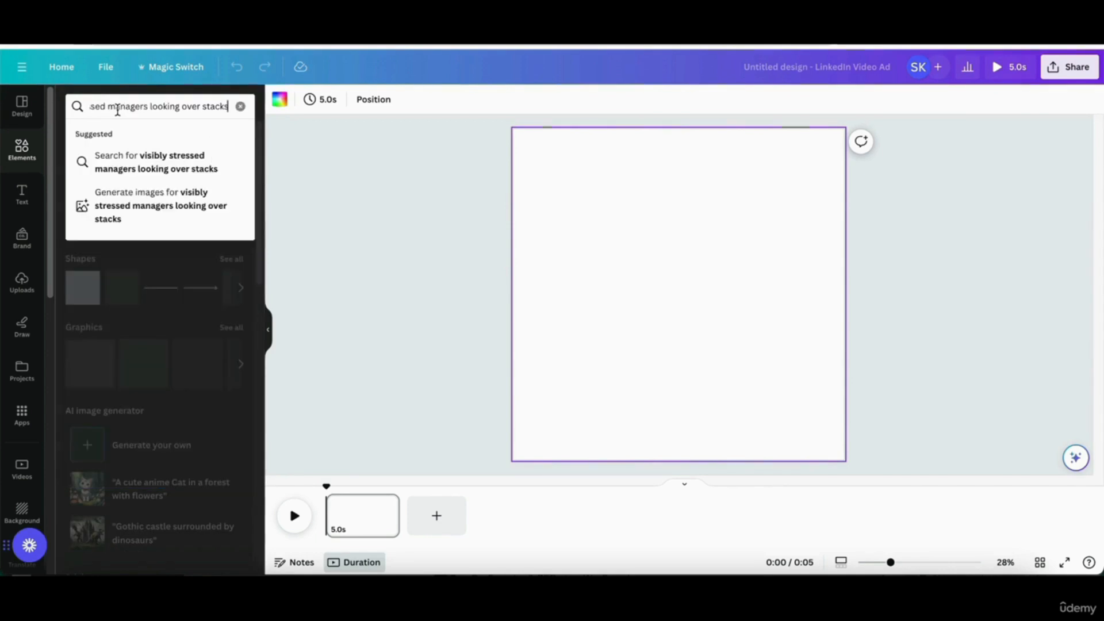
{"action": "key", "text": "Return"}
{"action": "left_click", "coordinate": [191, 136]}
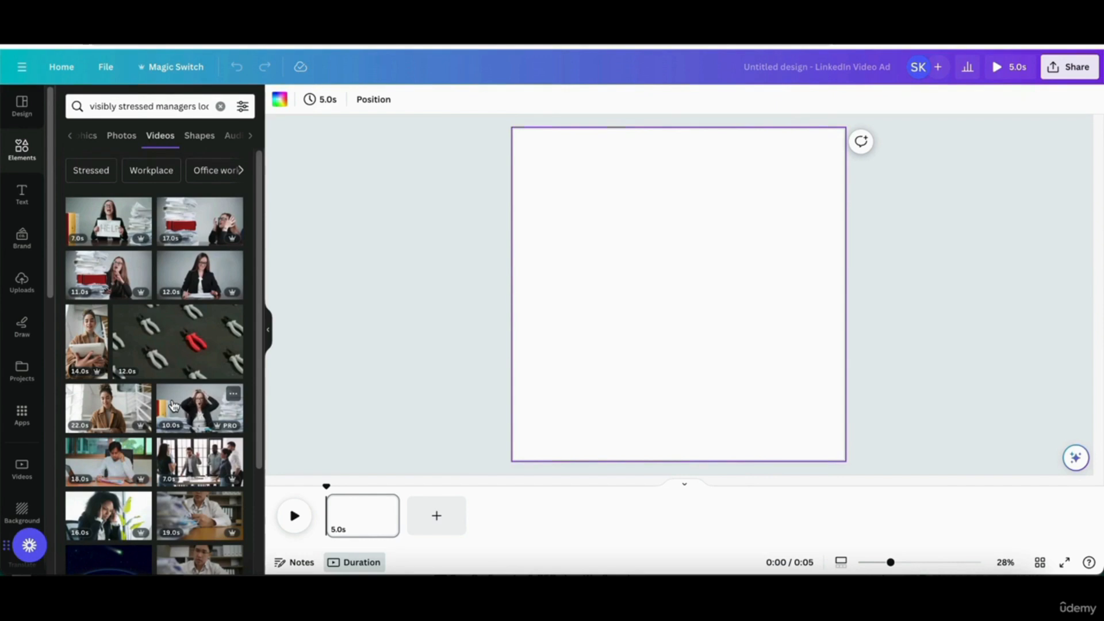
- Add the 17.0s video of the stressed woman beside paper stacks, enlarge it to cover the page and shift it to frame her
{"action": "scroll", "coordinate": [174, 407], "scroll_direction": "down", "scroll_amount": 1}
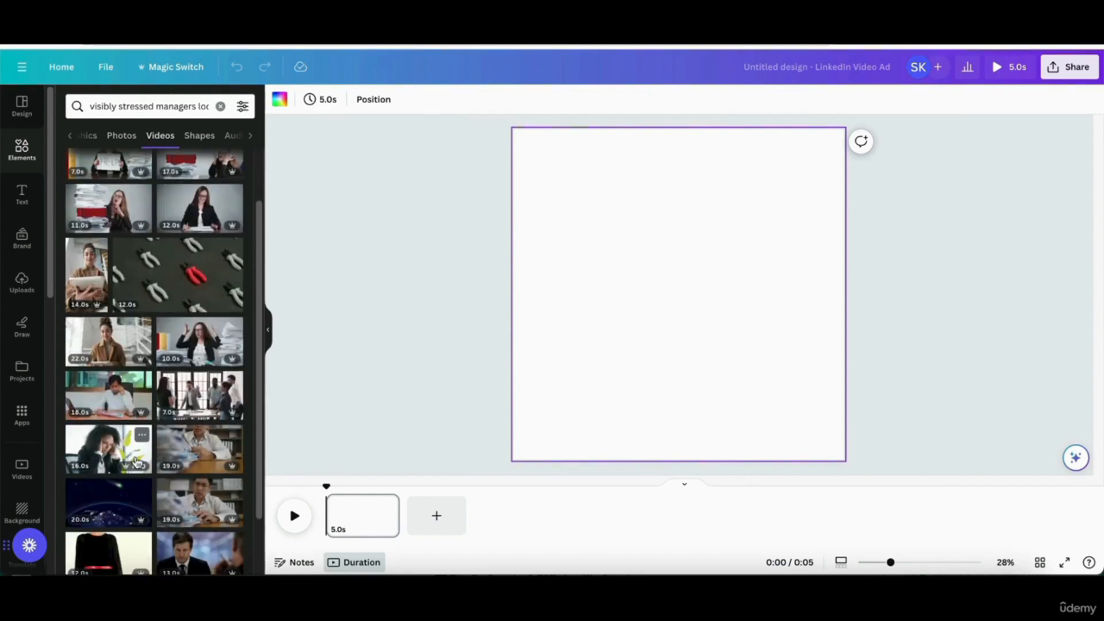
{"action": "scroll", "coordinate": [144, 431], "scroll_direction": "up", "scroll_amount": 1}
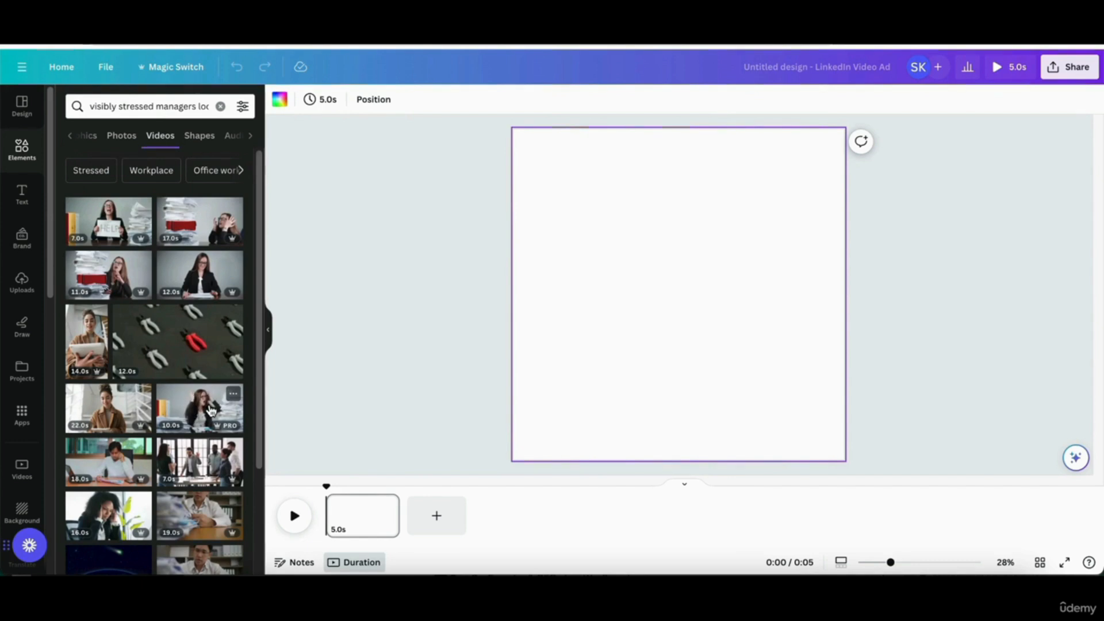
{"action": "scroll", "coordinate": [211, 410], "scroll_direction": "down", "scroll_amount": 4}
{"action": "scroll", "coordinate": [211, 410], "scroll_direction": "up", "scroll_amount": 4}
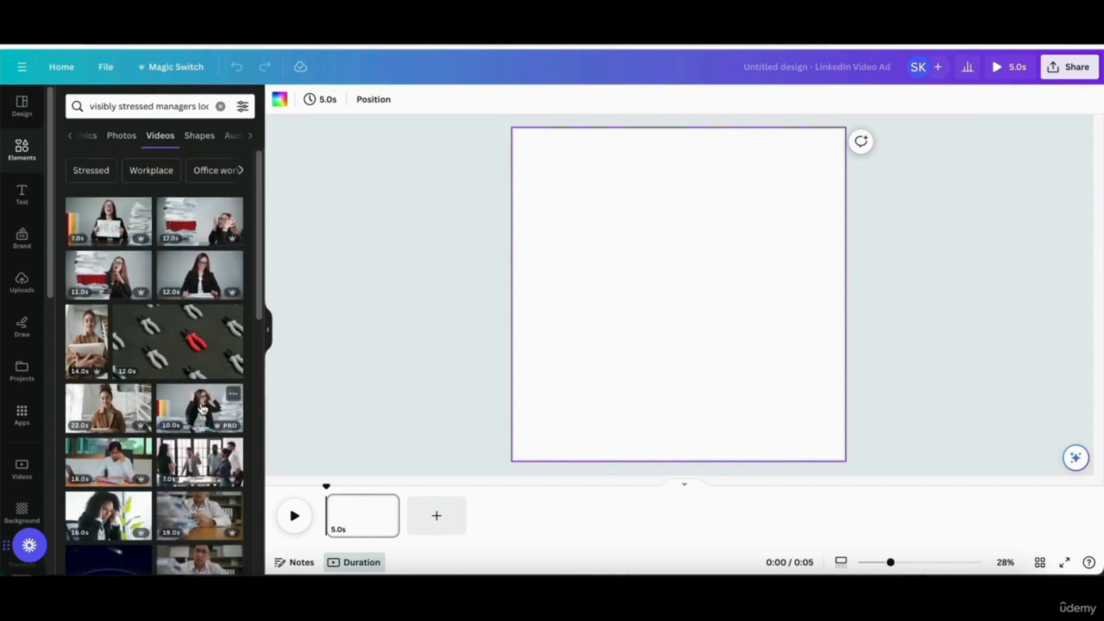
{"action": "left_click", "coordinate": [192, 229]}
{"action": "left_click_drag", "start_coordinate": [607, 311], "coordinate": [572, 222]}
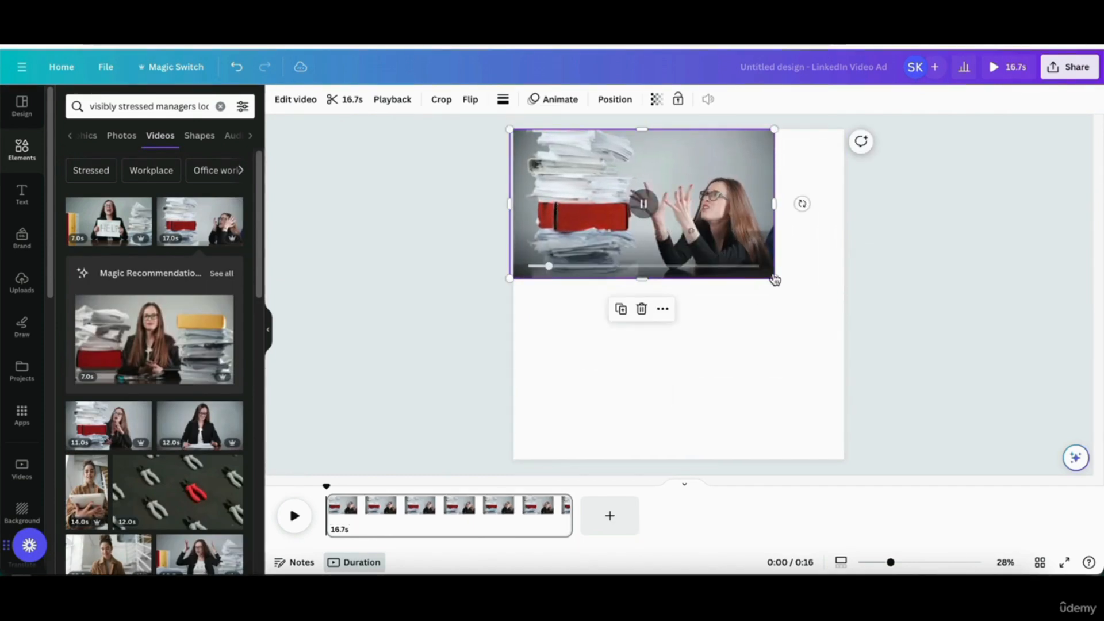
{"action": "left_click_drag", "start_coordinate": [775, 278], "coordinate": [1100, 457]}
{"action": "left_click_drag", "start_coordinate": [788, 313], "coordinate": [625, 307]}
{"action": "left_click", "coordinate": [383, 304]}
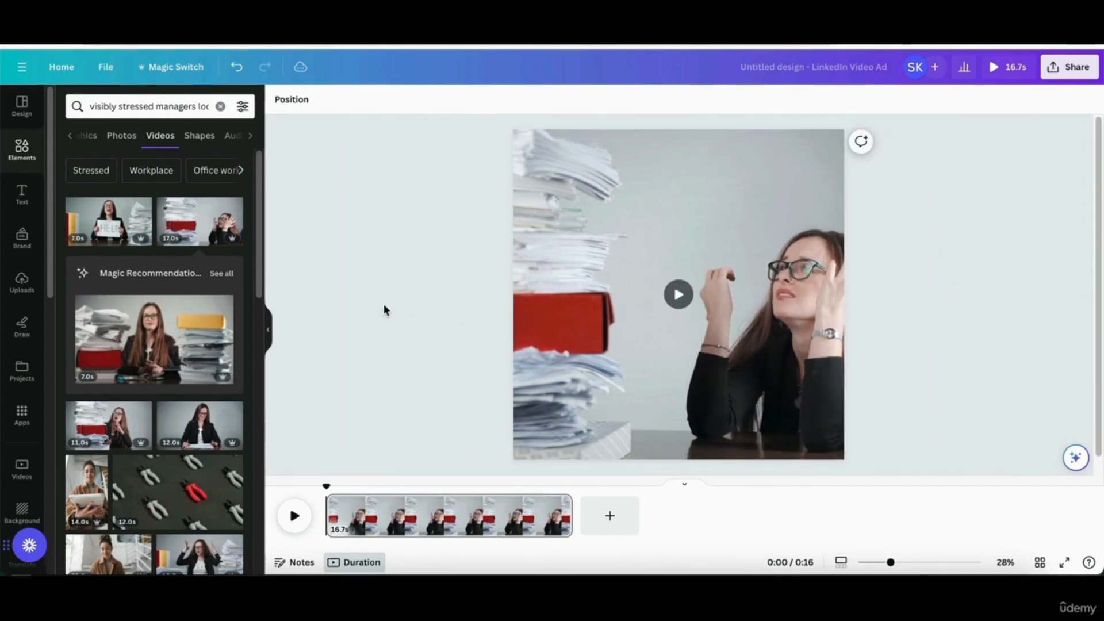
{"action": "left_click", "coordinate": [678, 294]}
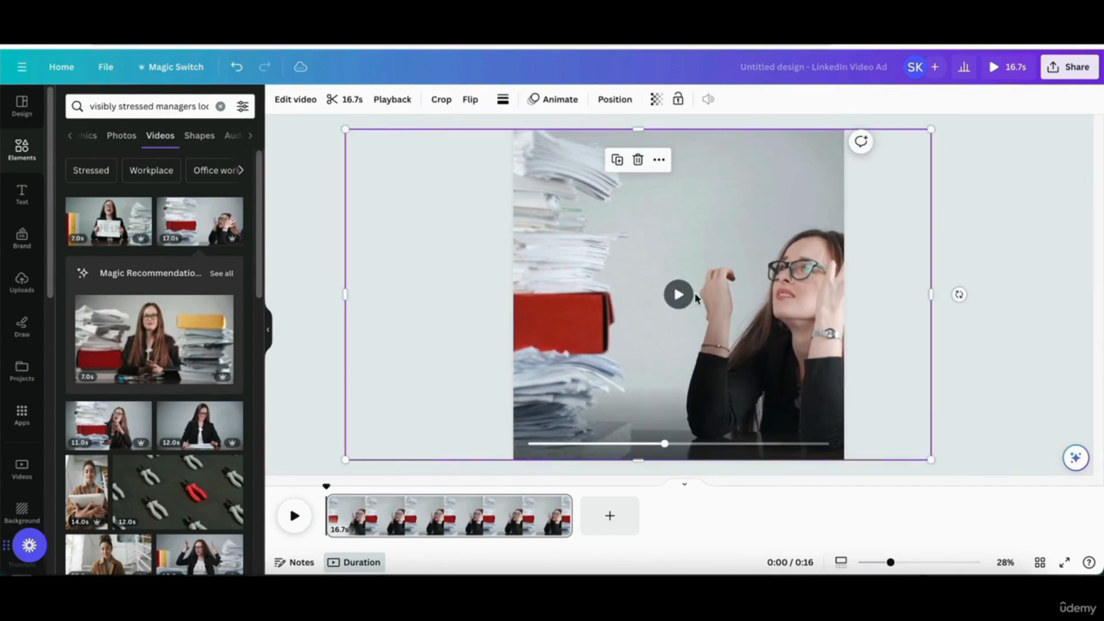
{"action": "left_click", "coordinate": [487, 298]}
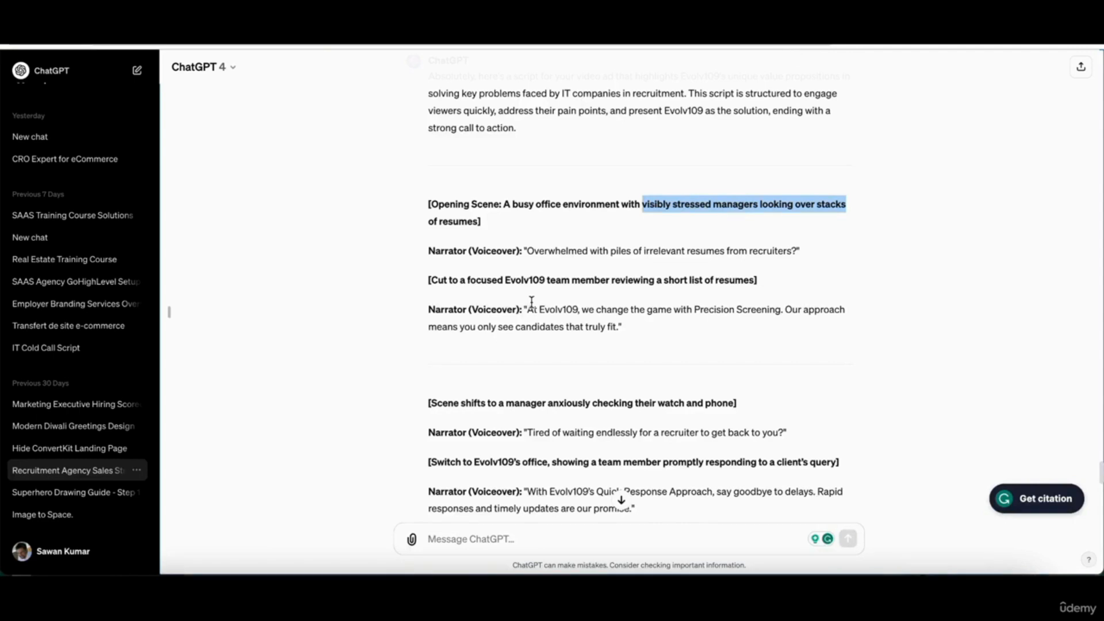
- Copy "member reviewing a short list of resumes" from the second scene description of the ad script in ChatGPT
{"action": "scroll", "coordinate": [531, 301], "scroll_direction": "down", "scroll_amount": 1}
{"action": "left_click_drag", "start_coordinate": [527, 242], "coordinate": [740, 242]}
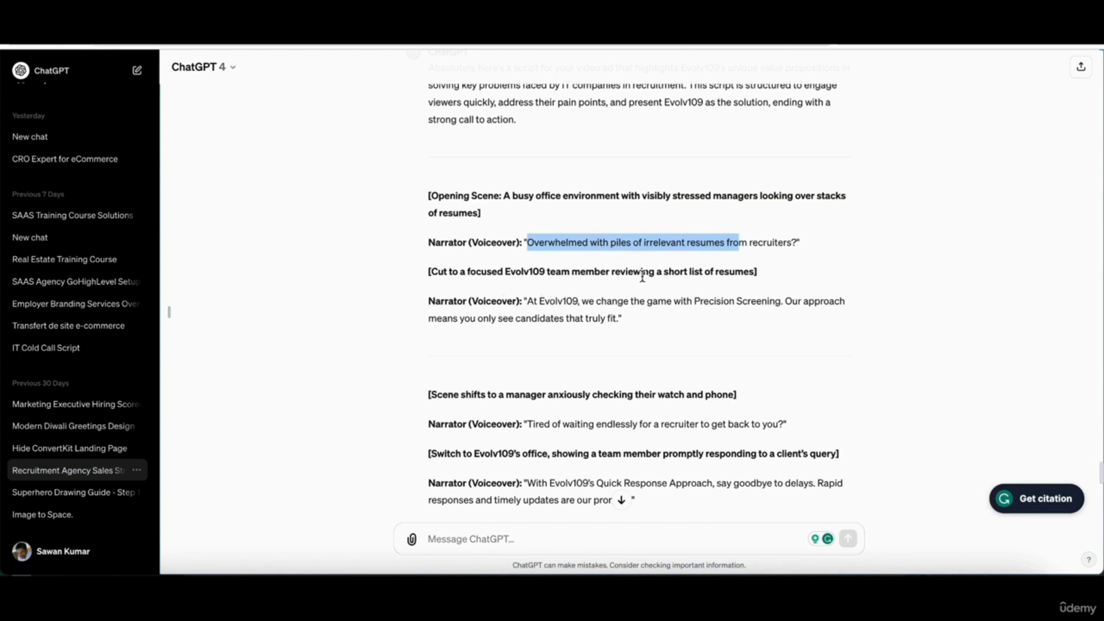
{"action": "left_click_drag", "start_coordinate": [573, 272], "coordinate": [759, 275]}
{"action": "key", "text": "ctrl+c"}
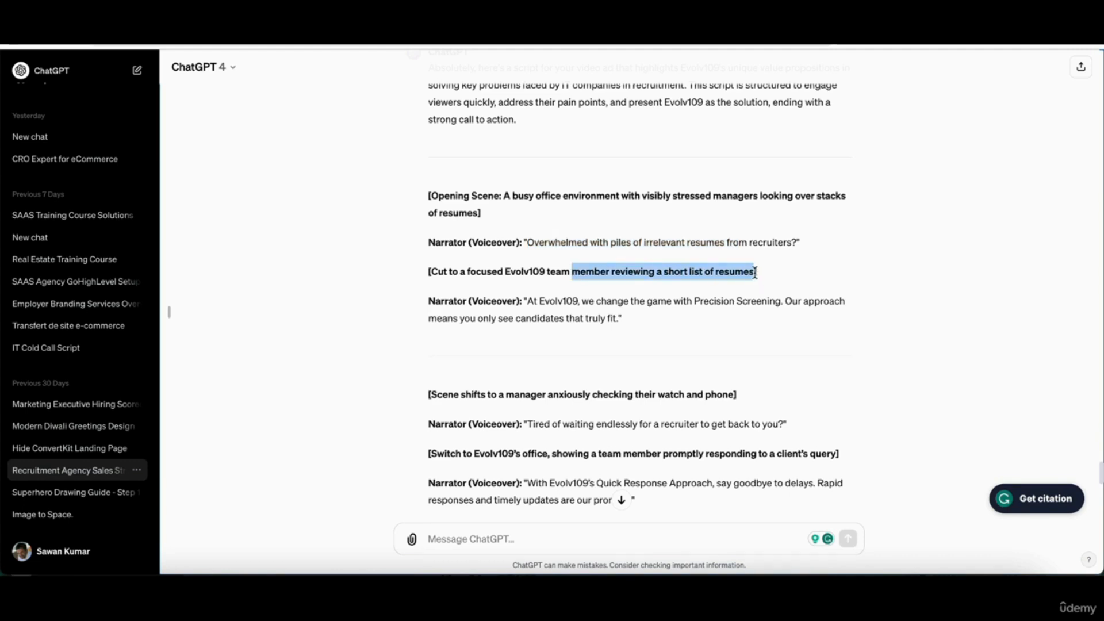
- In Canva, add a second page and search videos for "member reviewing a short list of resumes"
{"action": "key", "text": "ctrl+Tab"}
{"action": "left_click", "coordinate": [595, 516]}
{"action": "triple_click", "coordinate": [142, 106]}
{"action": "key", "text": "ctrl+v"}
{"action": "key", "text": "Return"}
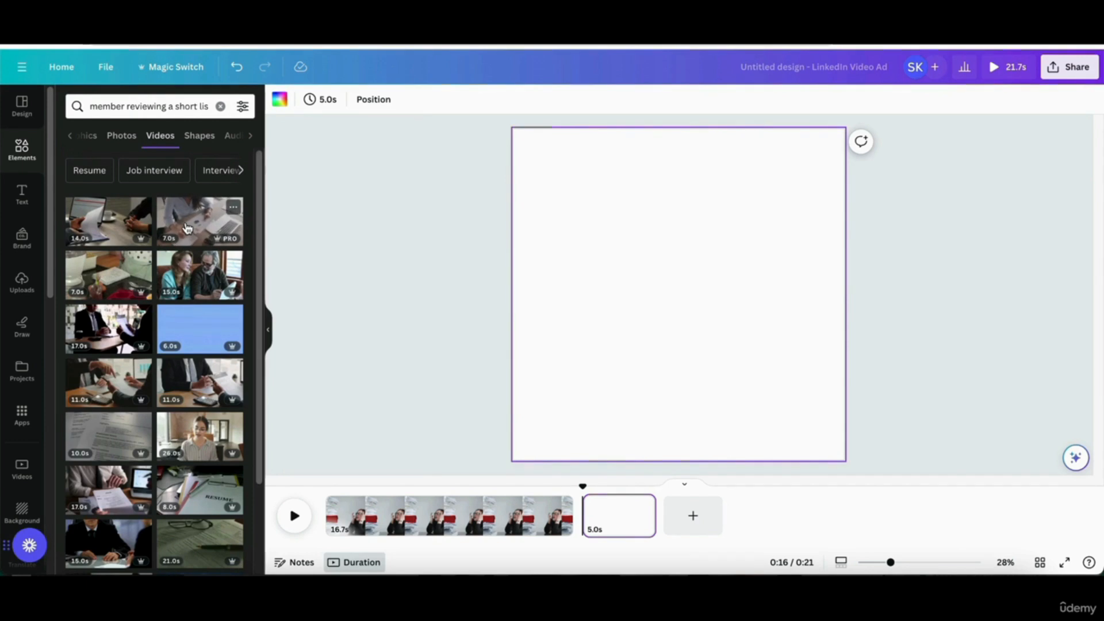
- Add the 7.0s video of a woman writing beside a laptop to the second page and enlarge it to cover the page
{"action": "left_click", "coordinate": [187, 228]}
{"action": "left_click_drag", "start_coordinate": [617, 295], "coordinate": [583, 204]}
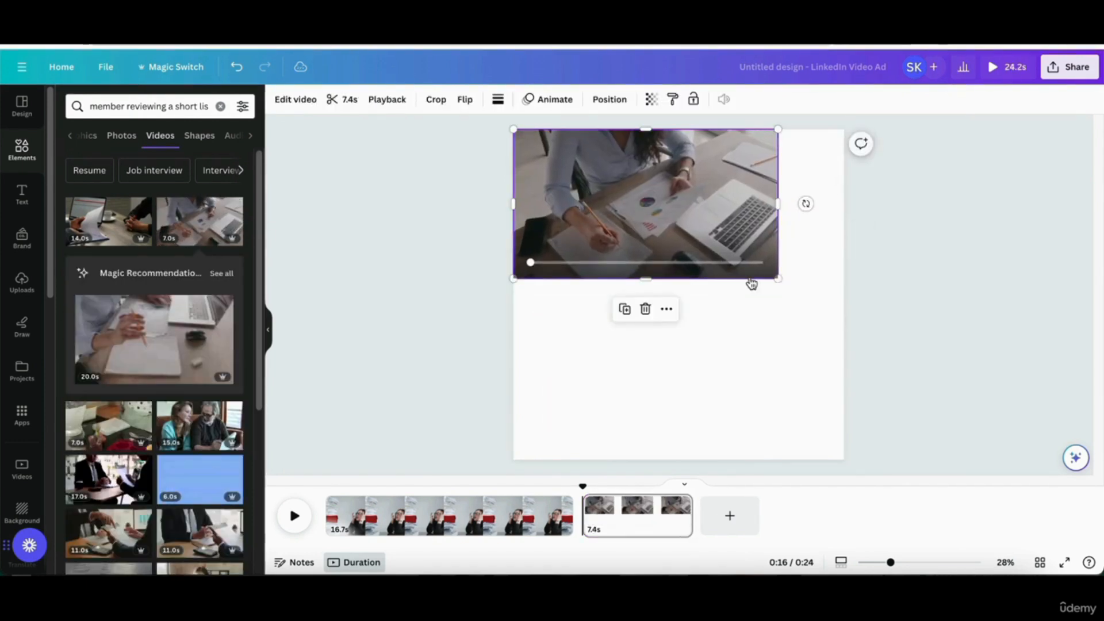
{"action": "left_click_drag", "start_coordinate": [779, 279], "coordinate": [1077, 458]}
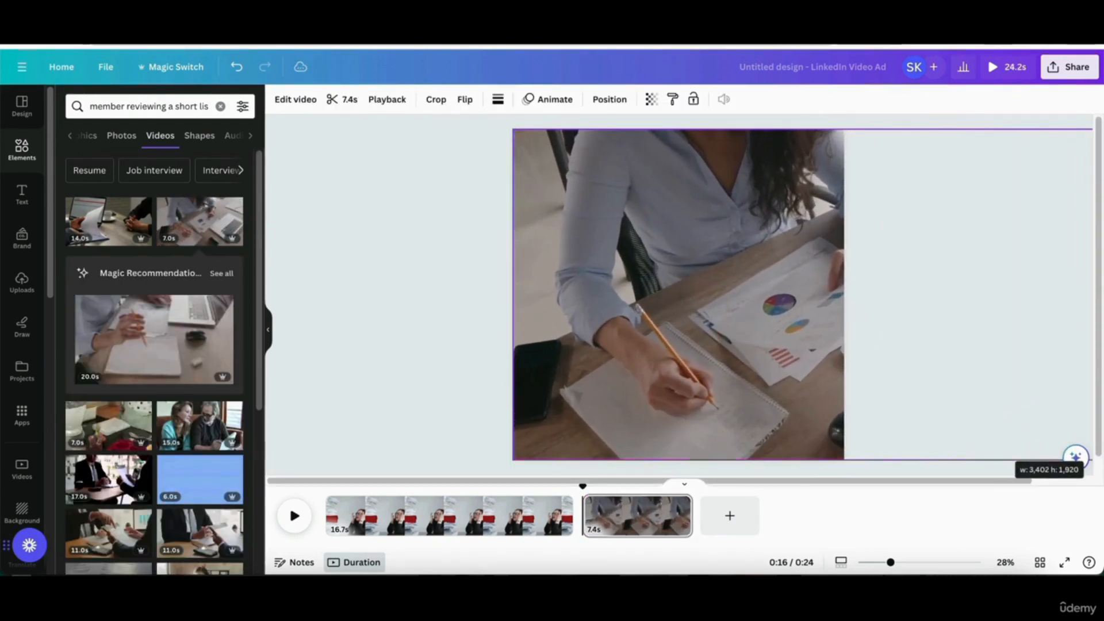
- Shift the second page's video sideways to frame the woman, deselect it and pause its preview
{"action": "left_click_drag", "start_coordinate": [809, 377], "coordinate": [729, 379]}
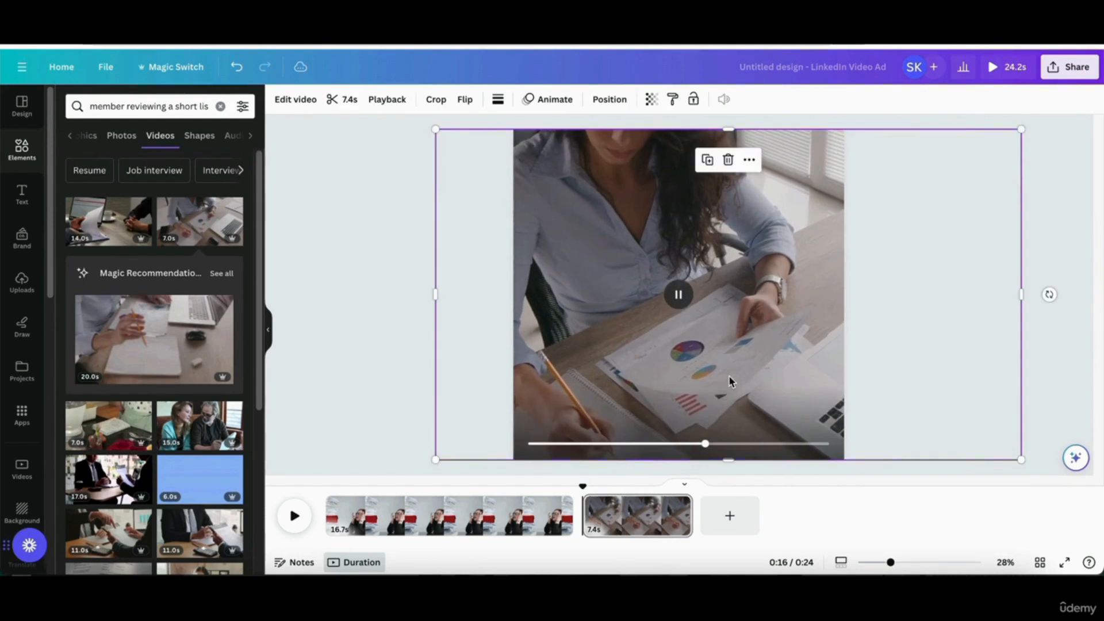
{"action": "left_click", "coordinate": [366, 374]}
{"action": "left_click", "coordinate": [679, 295]}
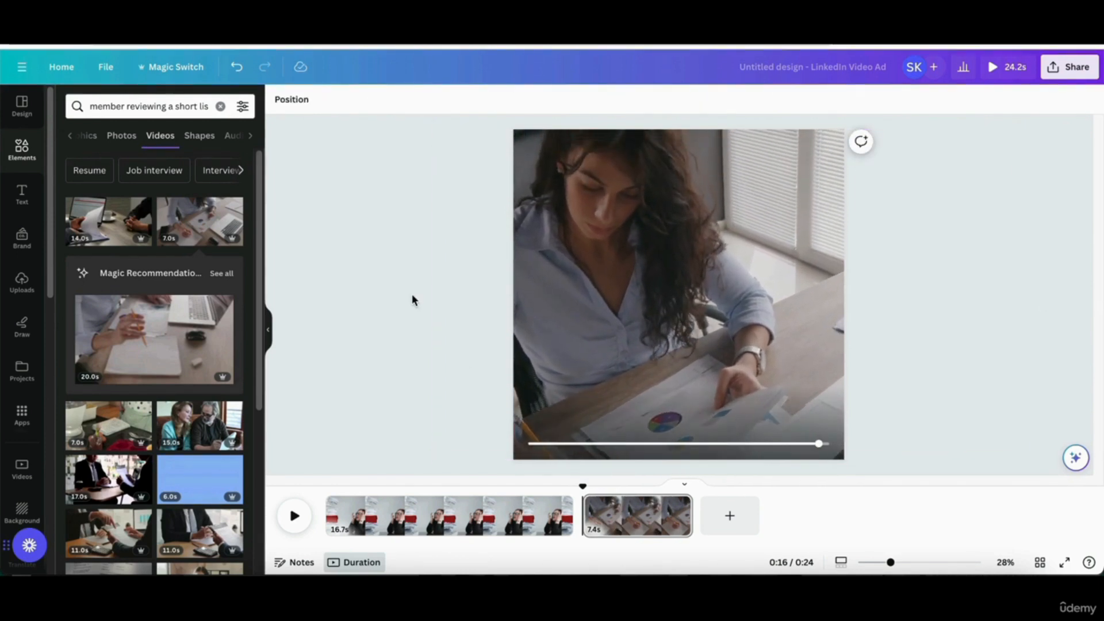
- Copy "manager anxiously checking their watch and phone" from the next scene description of the ad script in ChatGPT
{"action": "key", "text": "super+Tab"}
{"action": "scroll", "coordinate": [461, 315], "scroll_direction": "down", "scroll_amount": 2}
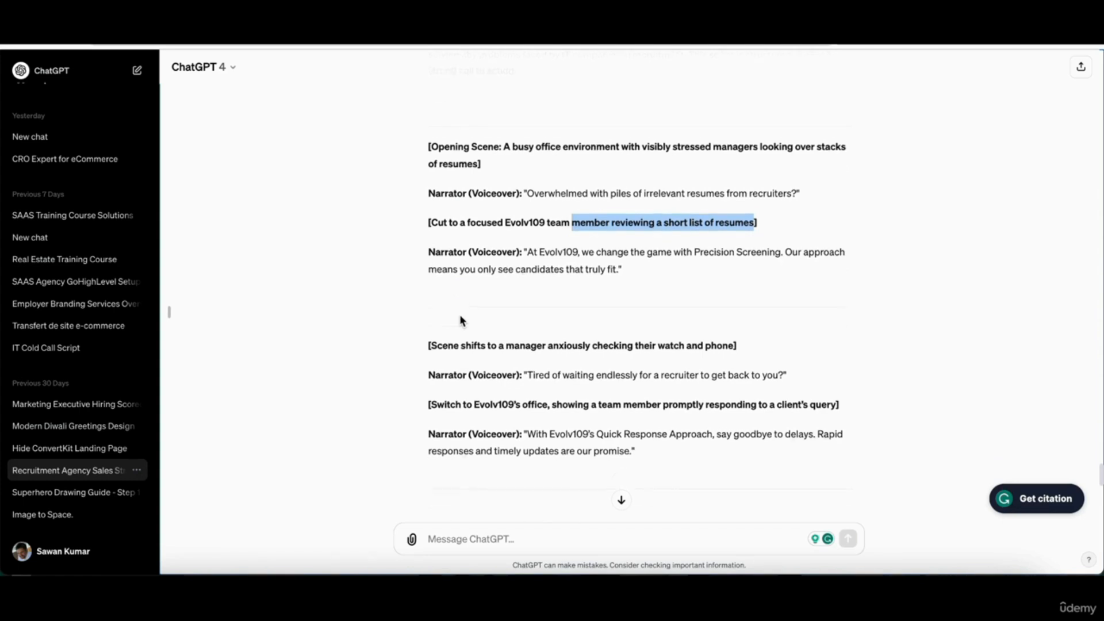
{"action": "left_click_drag", "start_coordinate": [470, 249], "coordinate": [608, 262]}
{"action": "scroll", "coordinate": [607, 262], "scroll_direction": "down", "scroll_amount": 1}
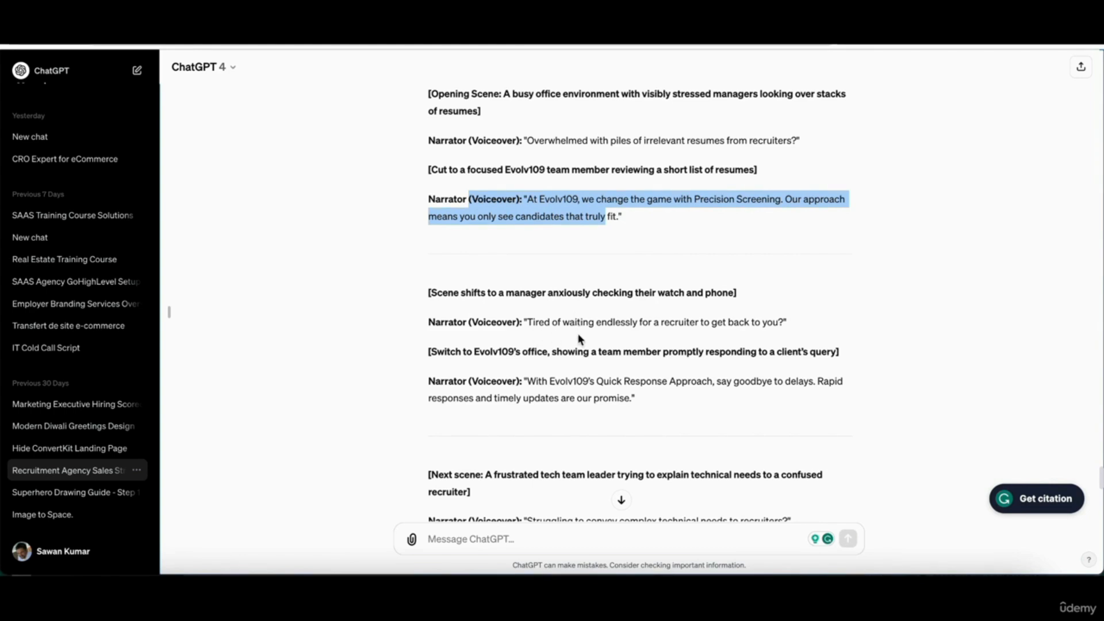
{"action": "scroll", "coordinate": [580, 339], "scroll_direction": "down", "scroll_amount": 1}
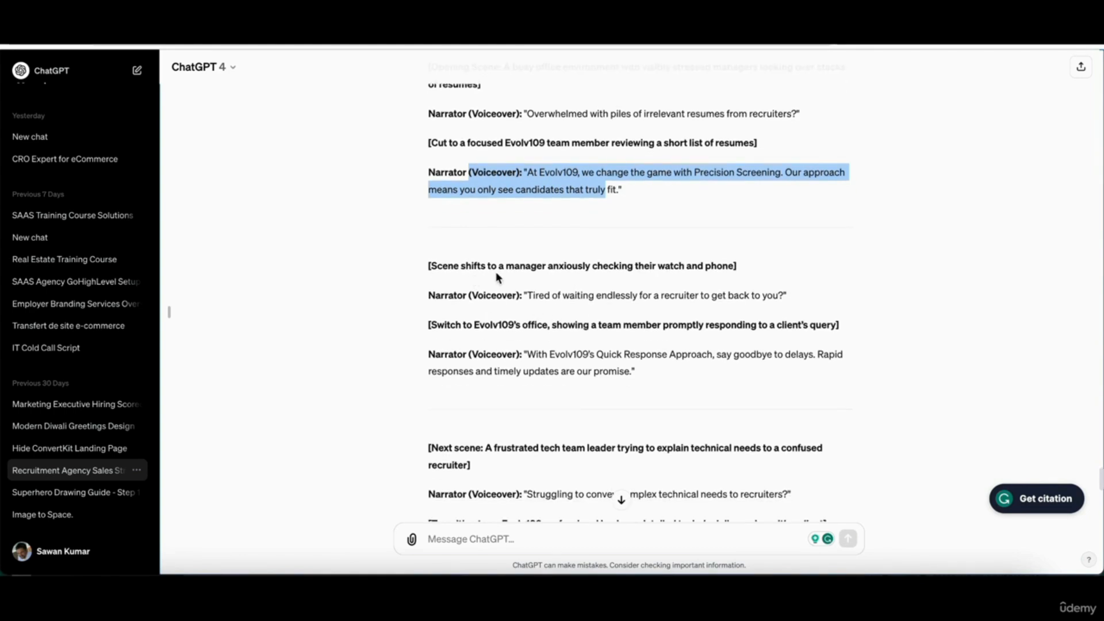
{"action": "left_click_drag", "start_coordinate": [505, 266], "coordinate": [744, 273]}
{"action": "key", "text": "ctrl+c"}
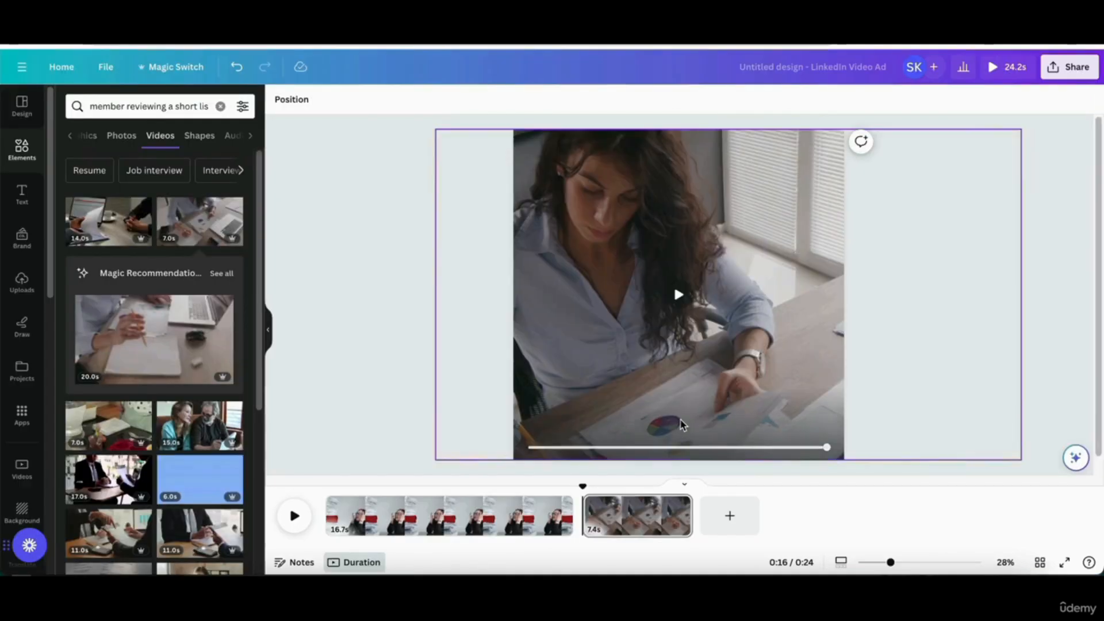
- In Canva, add a third page and search videos for "manager anxiously checking their watch and phone"
{"action": "left_click", "coordinate": [727, 515]}
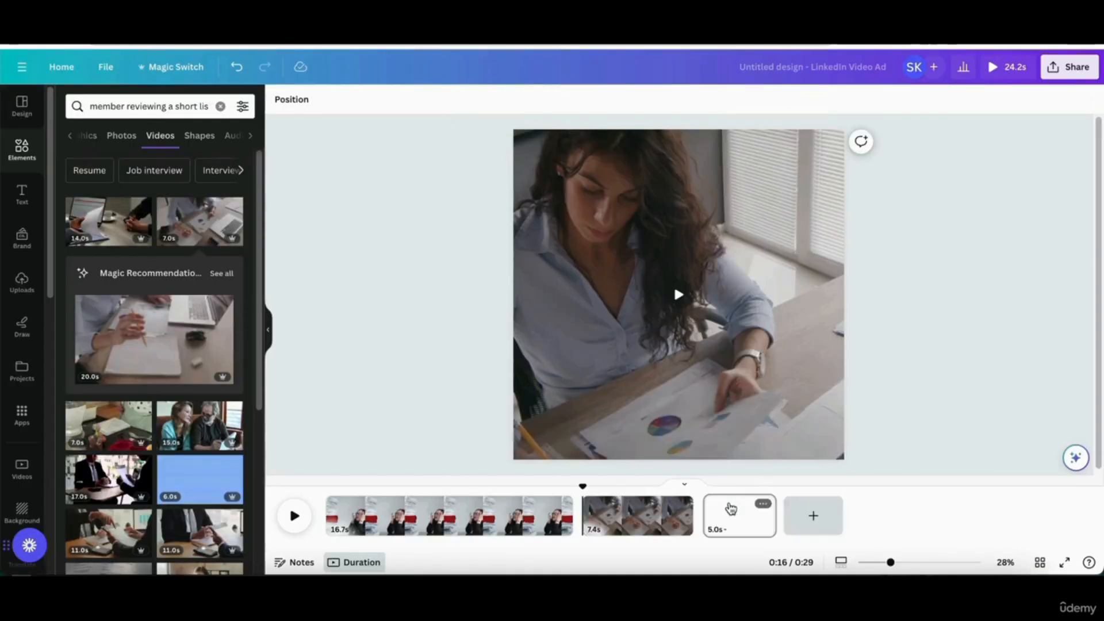
{"action": "double_click", "coordinate": [157, 107]}
{"action": "key", "text": "ctrl+a"}
{"action": "key", "text": "ctrl+v"}
{"action": "key", "text": "Return"}
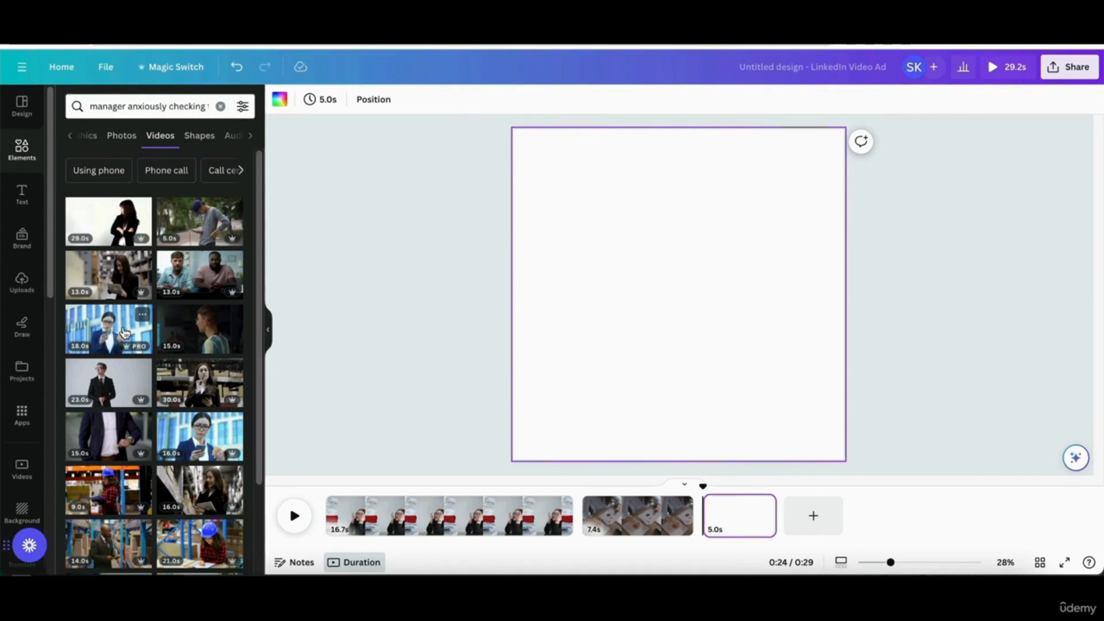
- Shorten the video search to "manager anxiously checking their watch"
{"action": "scroll", "coordinate": [123, 332], "scroll_direction": "down", "scroll_amount": 2}
{"action": "scroll", "coordinate": [124, 332], "scroll_direction": "down", "scroll_amount": 3}
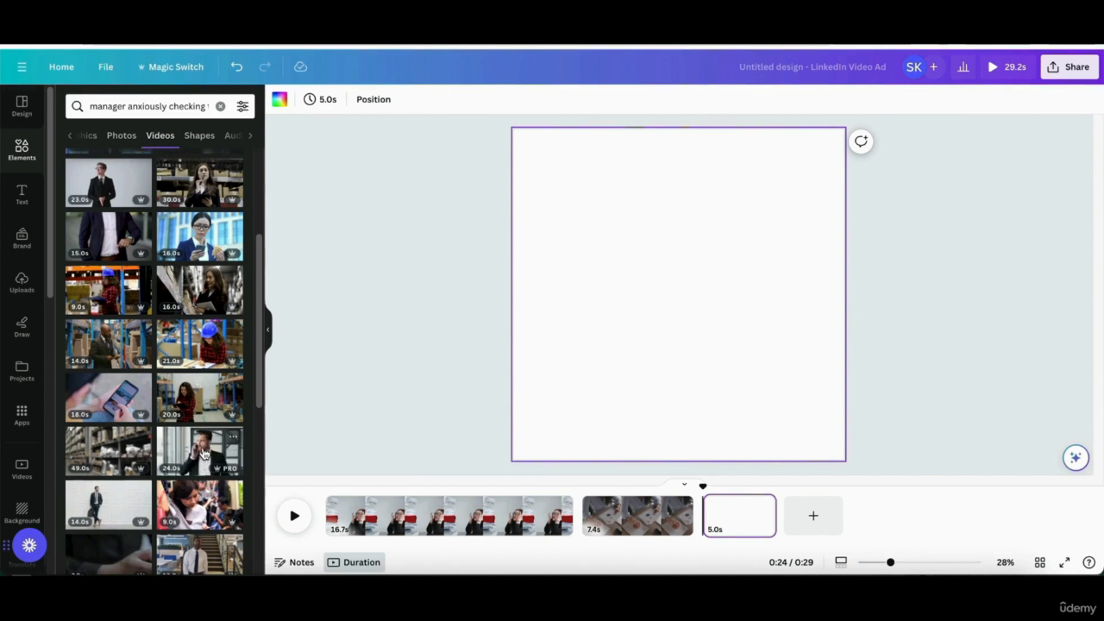
{"action": "scroll", "coordinate": [204, 454], "scroll_direction": "down", "scroll_amount": 5}
{"action": "scroll", "coordinate": [204, 454], "scroll_direction": "up", "scroll_amount": 7}
{"action": "scroll", "coordinate": [176, 112], "scroll_direction": "right", "scroll_amount": 3}
{"action": "scroll", "coordinate": [176, 112], "scroll_direction": "right", "scroll_amount": 2}
{"action": "left_click", "coordinate": [172, 108]}
{"action": "left_click_drag", "start_coordinate": [165, 106], "coordinate": [186, 126]}
{"action": "key", "text": "BackSpace"}
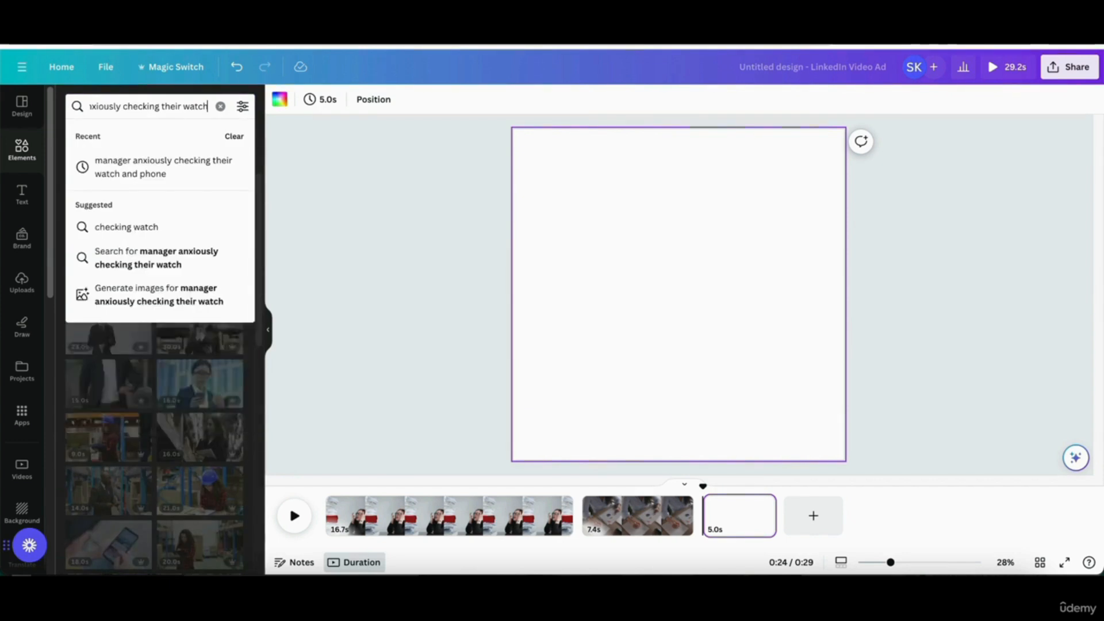
{"action": "key", "text": "Return"}
- Add the 14.0s video of the man at an office desk to the third page, enlarge it to cover the page and frame him
{"action": "mouse_move", "coordinate": [138, 225]}
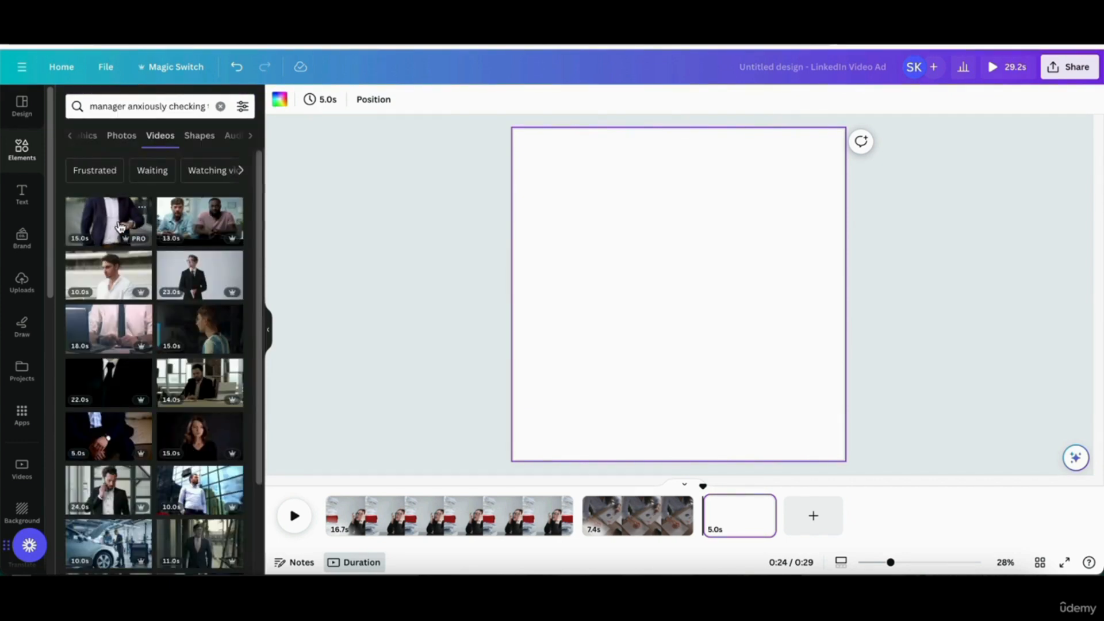
{"action": "mouse_move", "coordinate": [193, 227]}
{"action": "mouse_move", "coordinate": [207, 395]}
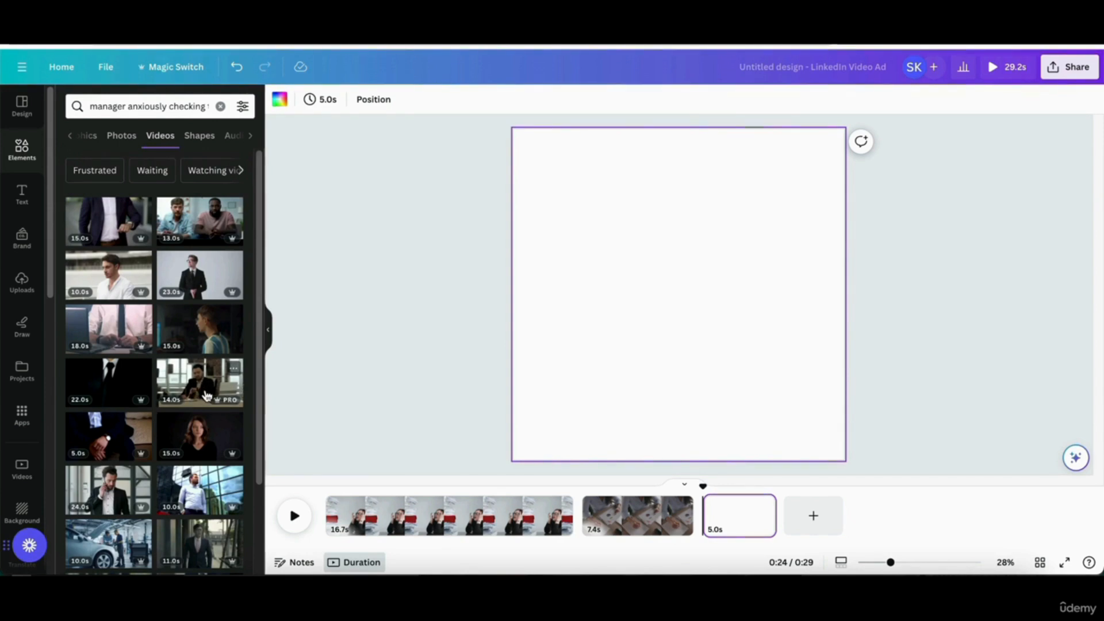
{"action": "left_click", "coordinate": [203, 391]}
{"action": "left_click_drag", "start_coordinate": [658, 300], "coordinate": [598, 213]}
{"action": "left_click_drag", "start_coordinate": [753, 277], "coordinate": [1058, 499]}
{"action": "left_click_drag", "start_coordinate": [796, 370], "coordinate": [714, 360]}
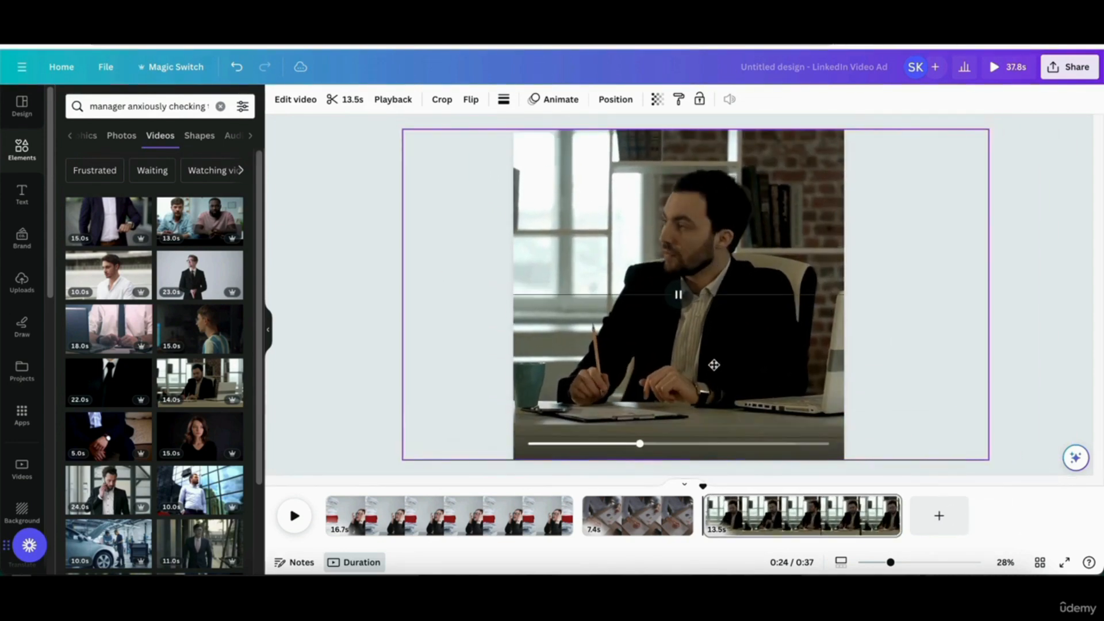
{"action": "left_click", "coordinate": [367, 336]}
- Copy "team member promptly responding to a client's query" from the Evolv109 office scene of the script in ChatGPT
{"action": "key", "text": "ctrl+shift+Tab"}
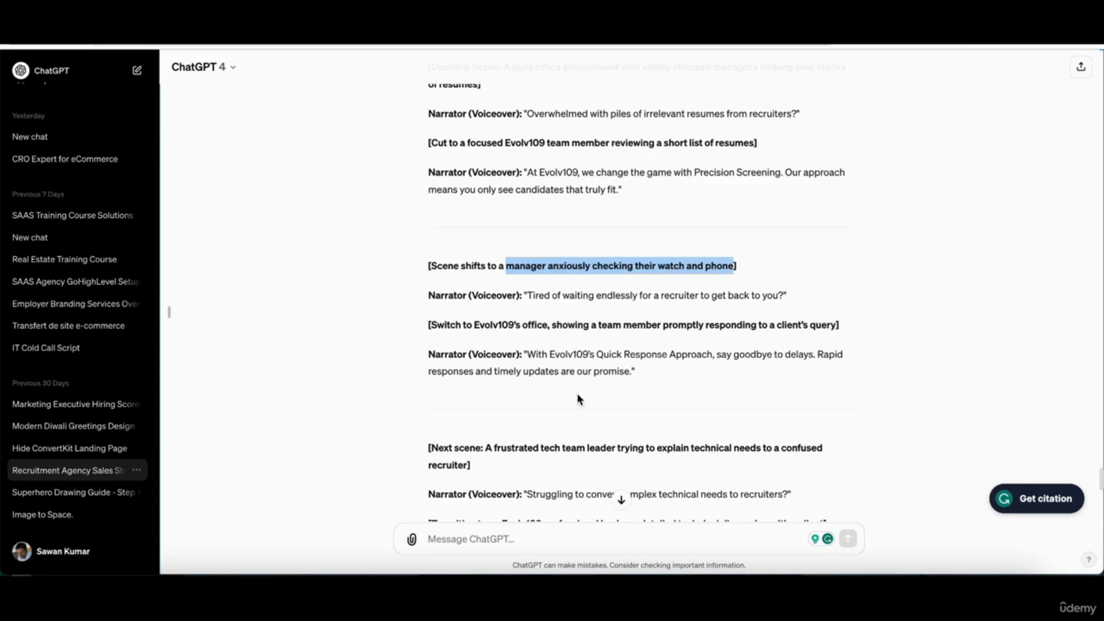
{"action": "scroll", "coordinate": [577, 394], "scroll_direction": "down", "scroll_amount": 1}
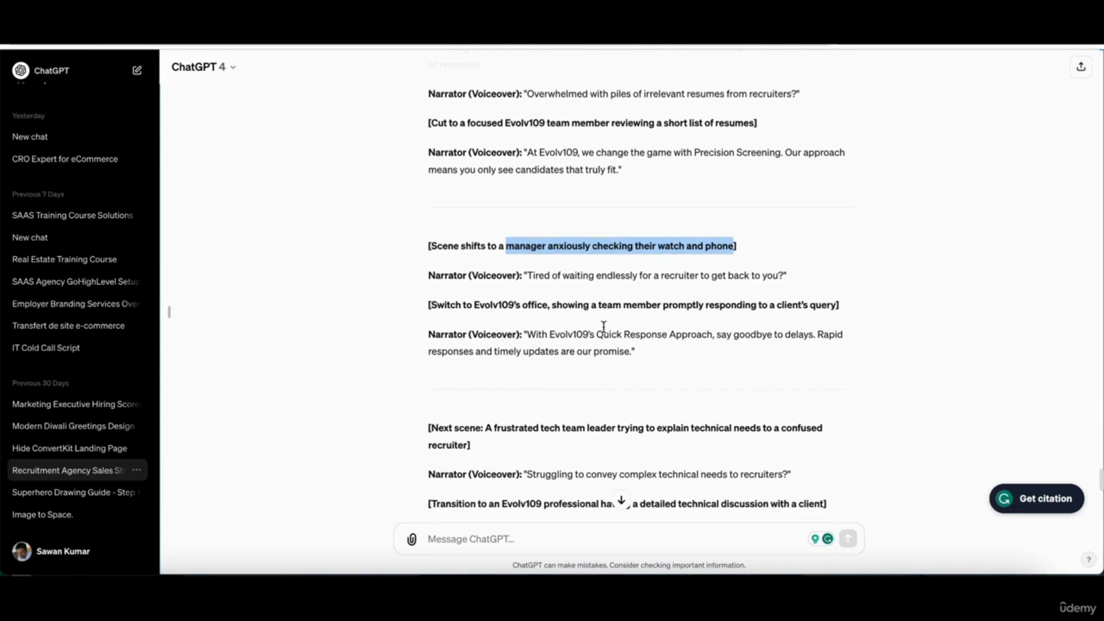
{"action": "left_click", "coordinate": [599, 307]}
{"action": "left_click_drag", "start_coordinate": [601, 306], "coordinate": [835, 303]}
{"action": "key", "text": "ctrl+c"}
- In Canva, add a fourth page and search videos for "team member promptly responding to a client's query"
{"action": "key", "text": "ctrl+Tab"}
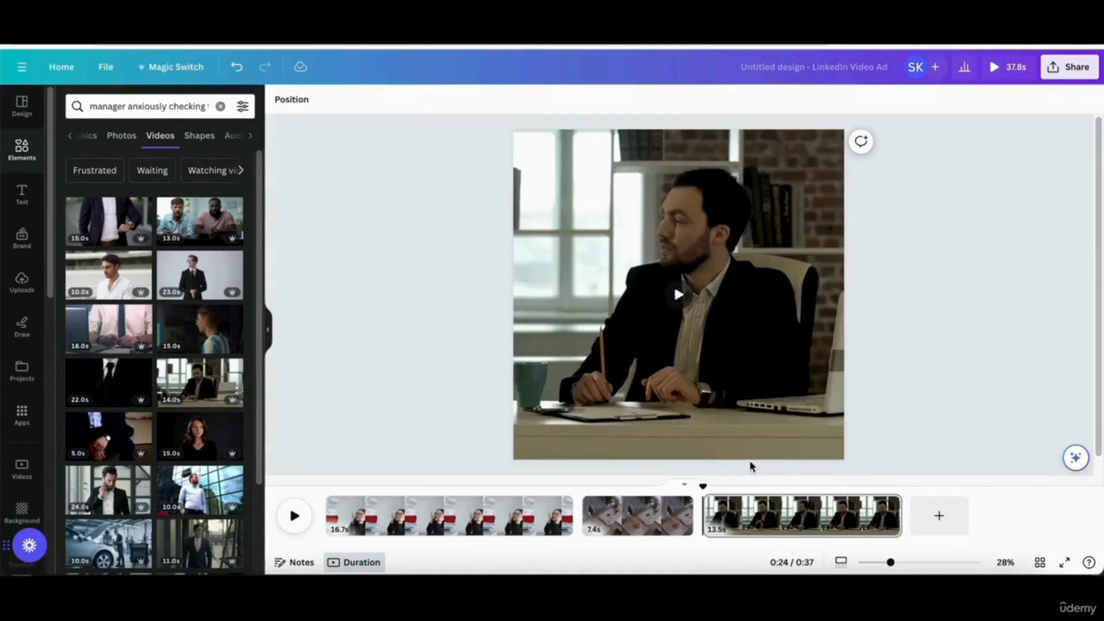
{"action": "left_click", "coordinate": [1023, 515]}
{"action": "left_click", "coordinate": [148, 107]}
{"action": "key", "text": "ctrl+a"}
{"action": "key", "text": "ctrl+v"}
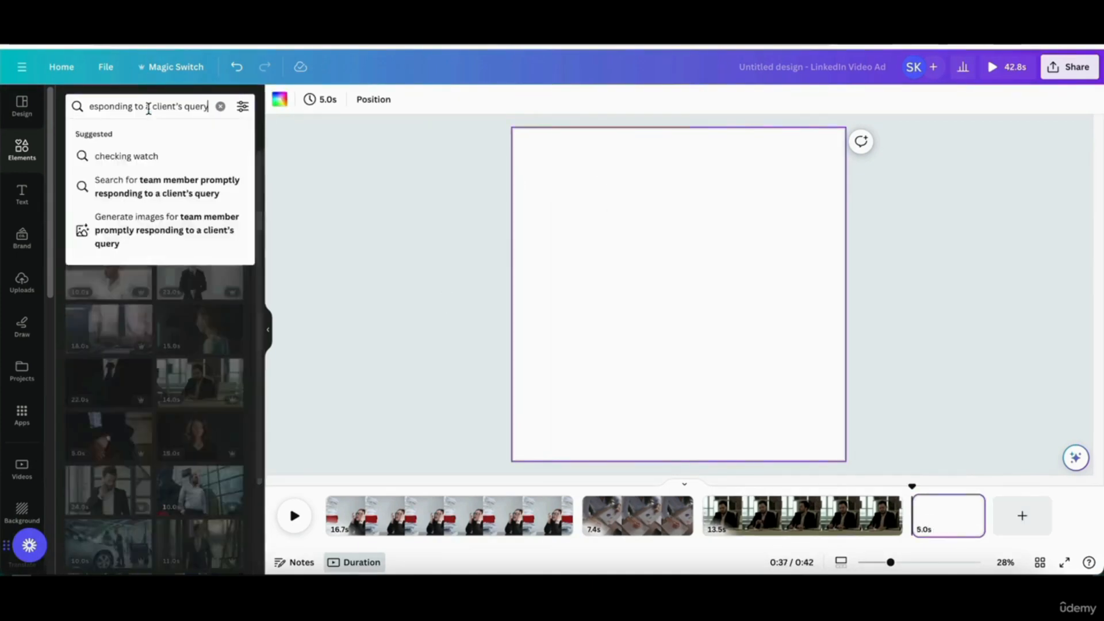
{"action": "key", "text": "Return"}
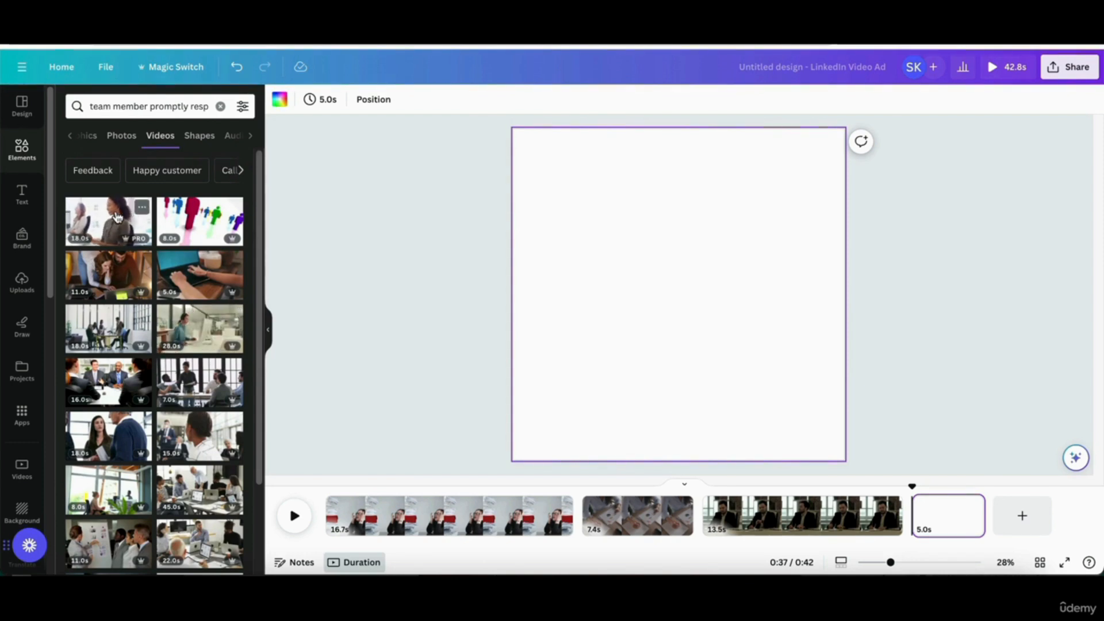
- Add the 18.0s video of the headset-wearing call agents to the fourth page, enlarge it to cover the page and shift it to frame both women
{"action": "left_click", "coordinate": [116, 217]}
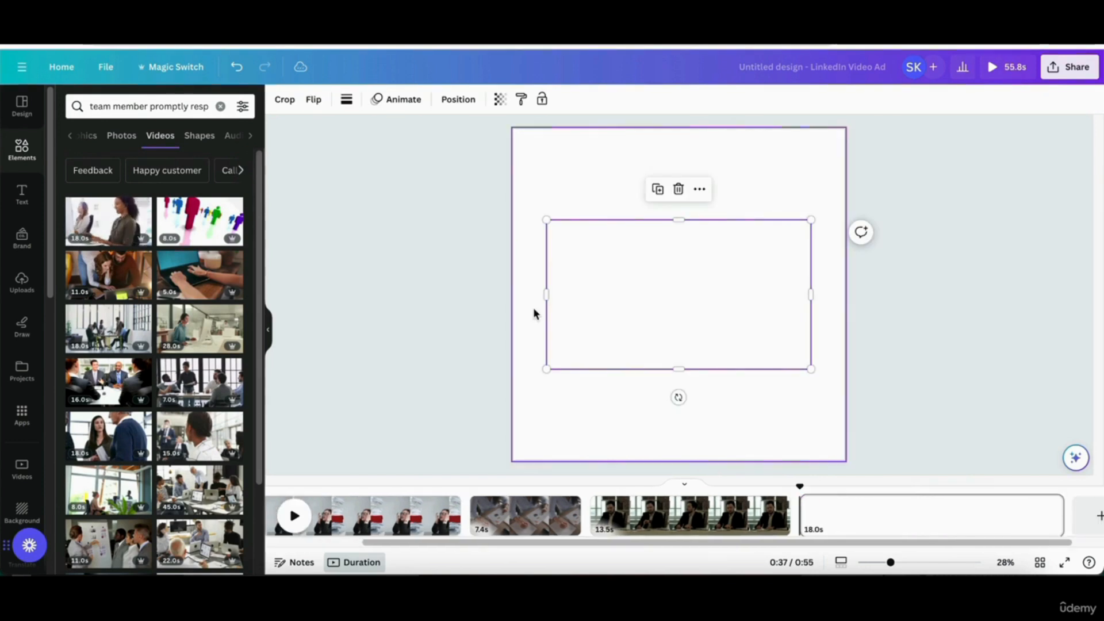
{"action": "left_click_drag", "start_coordinate": [751, 278], "coordinate": [1058, 492]}
{"action": "left_click_drag", "start_coordinate": [792, 327], "coordinate": [757, 330]}
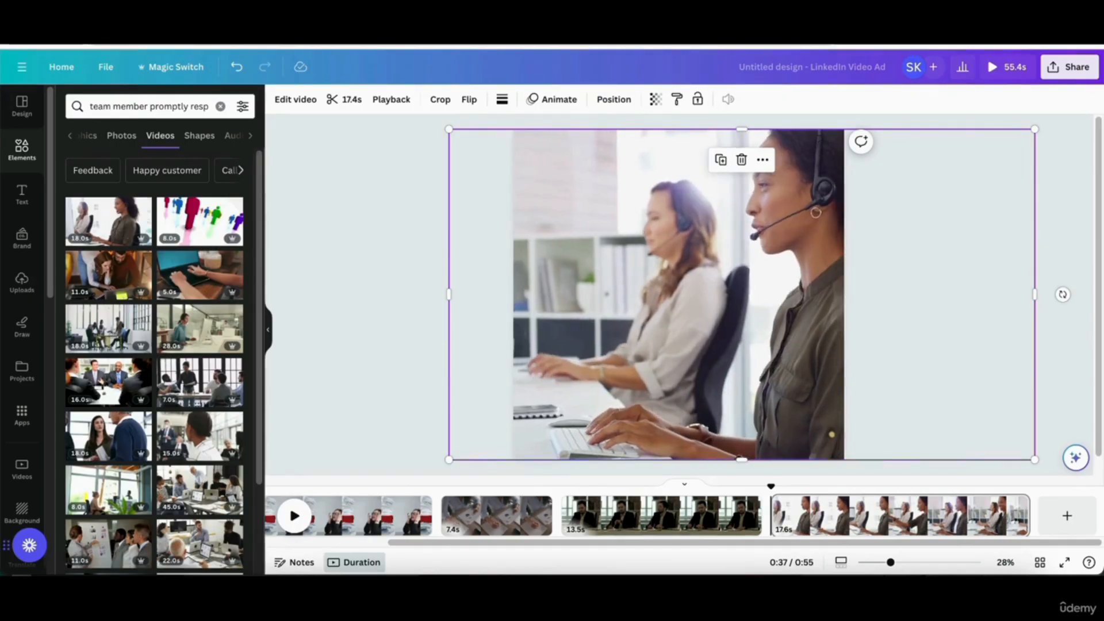
- Copy "A frustrated tech team leader" from the next scene description of the script in ChatGPT
{"action": "key", "text": "ctrl+Tab"}
{"action": "scroll", "coordinate": [633, 349], "scroll_direction": "down", "scroll_amount": 3}
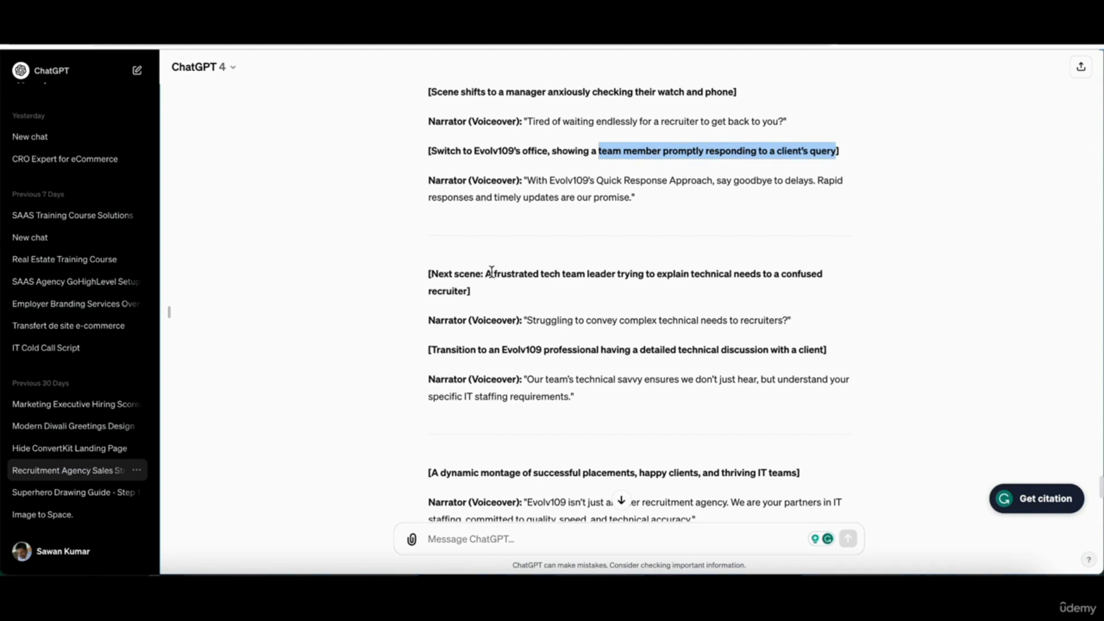
{"action": "left_click_drag", "start_coordinate": [487, 274], "coordinate": [544, 275]}
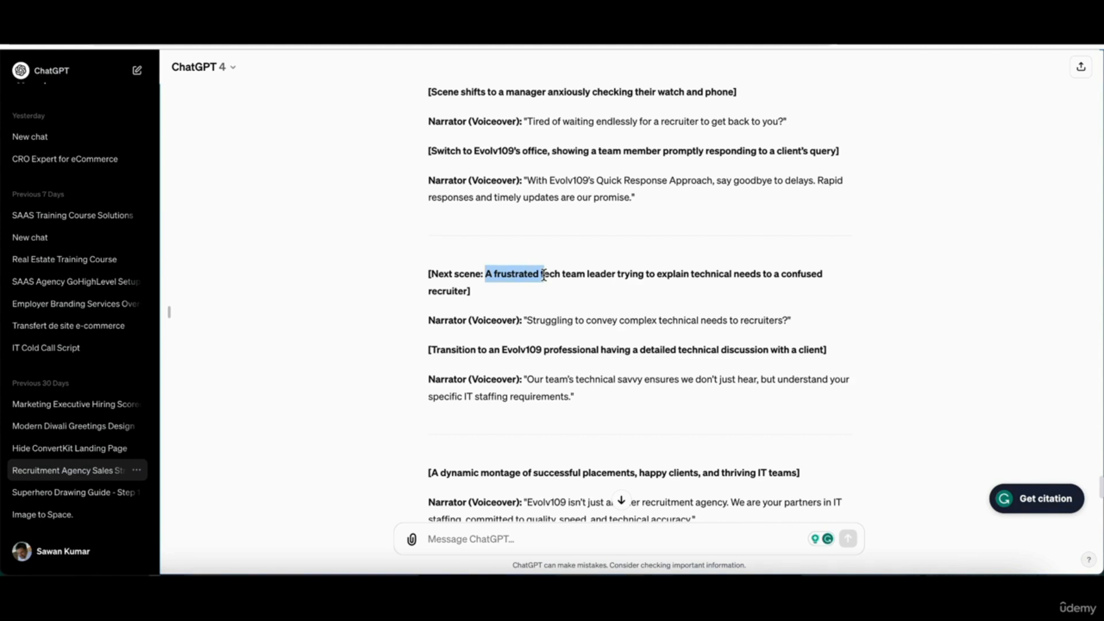
{"action": "left_click", "coordinate": [544, 280]}
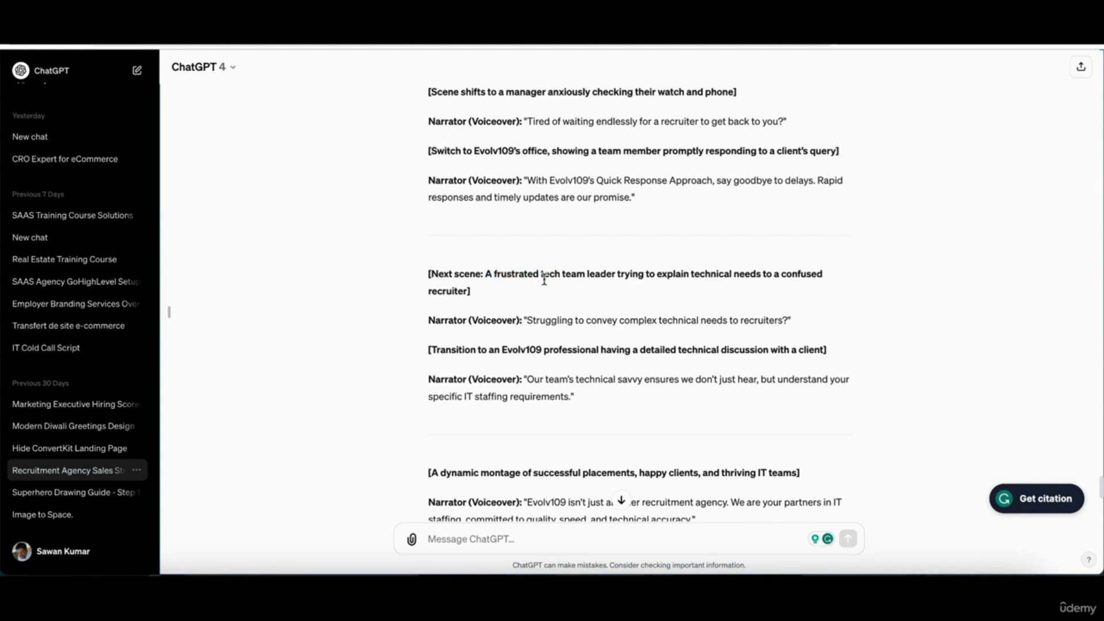
{"action": "left_click_drag", "start_coordinate": [489, 279], "coordinate": [616, 277]}
{"action": "key", "text": "ctrl+c"}
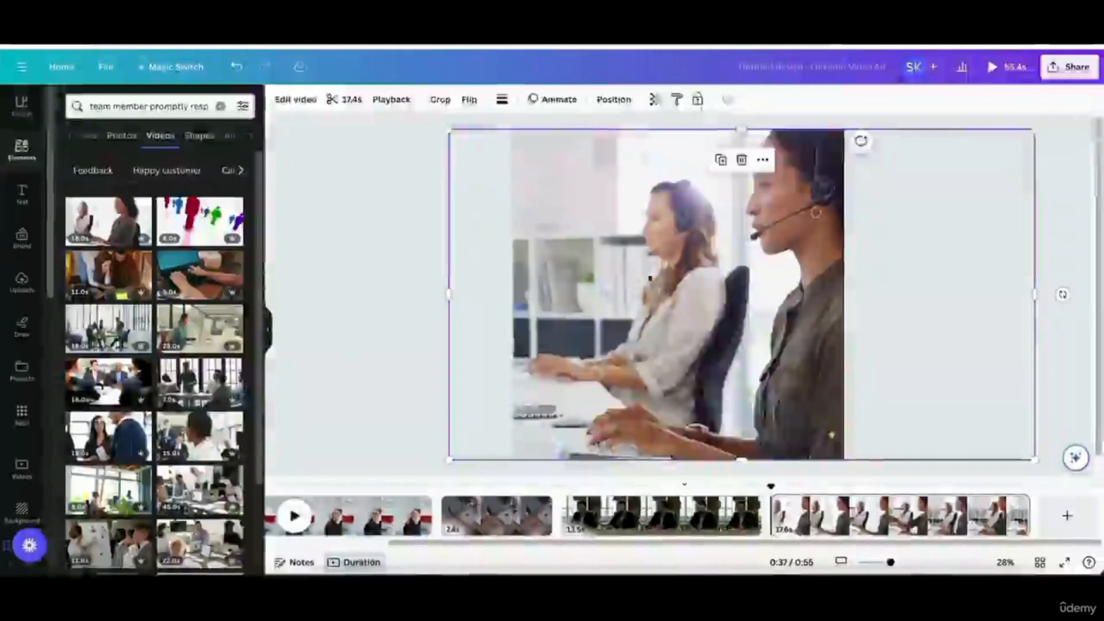
- In Canva, add a fifth page and search videos for "A frustrated tech team leader"
{"action": "left_click", "coordinate": [1067, 516]}
{"action": "triple_click", "coordinate": [125, 105]}
{"action": "key", "text": "ctrl+v"}
{"action": "key", "text": "Return"}
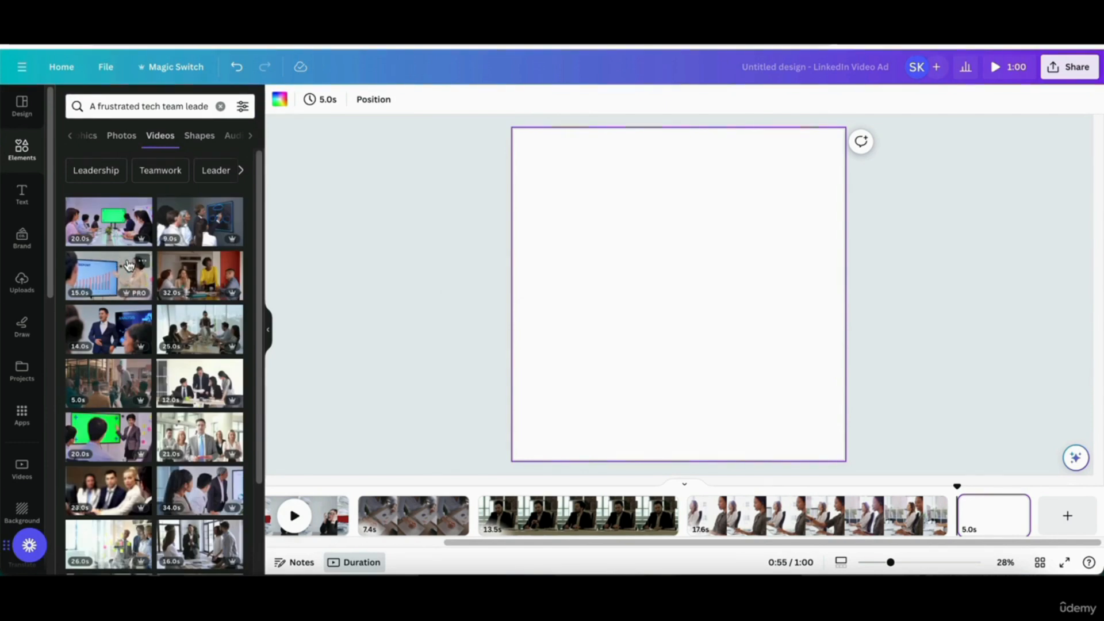
- Add the 25.0s video of a woman standing at a team meeting to the fifth page, enlarge it to cover the page and centre her
{"action": "left_click", "coordinate": [206, 334]}
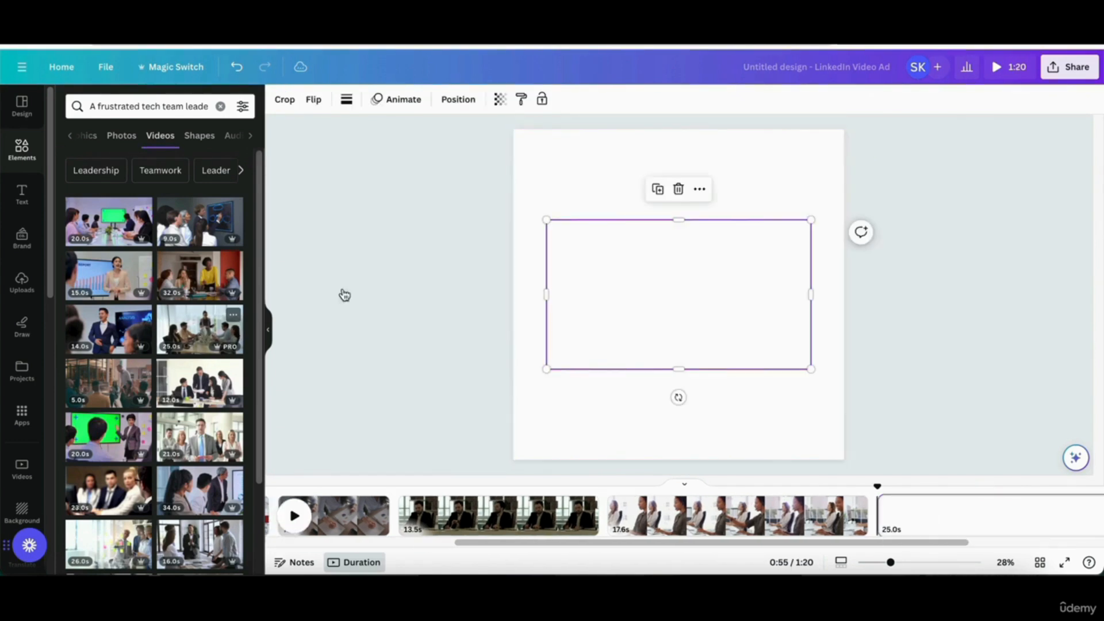
{"action": "left_click_drag", "start_coordinate": [583, 261], "coordinate": [554, 218]}
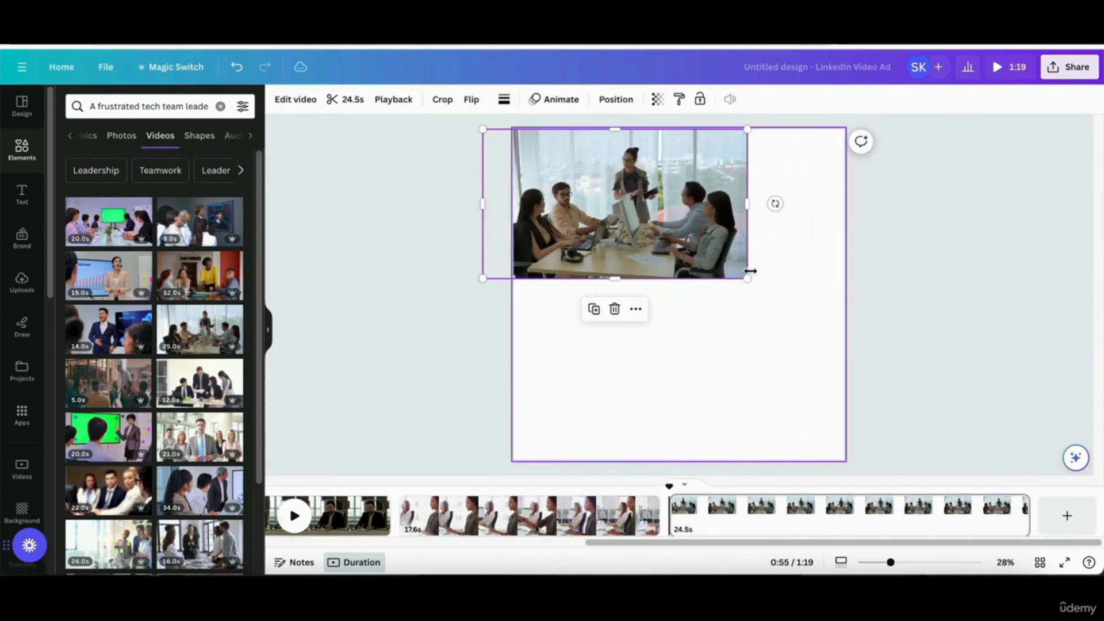
{"action": "left_click_drag", "start_coordinate": [748, 279], "coordinate": [1056, 482]}
{"action": "left_click_drag", "start_coordinate": [763, 355], "coordinate": [642, 351]}
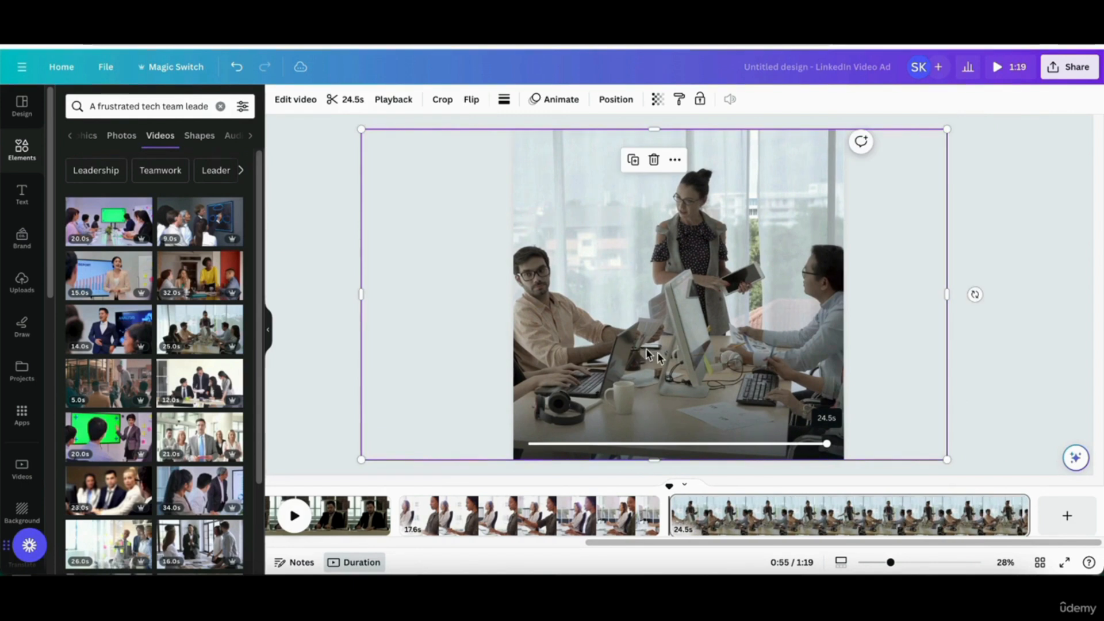
- Add a sixth page, and copy "professional having a detailed technical discussion" from the transition scene of the script in ChatGPT
{"action": "left_click", "coordinate": [1057, 526]}
{"action": "key", "text": "ctrl+Tab"}
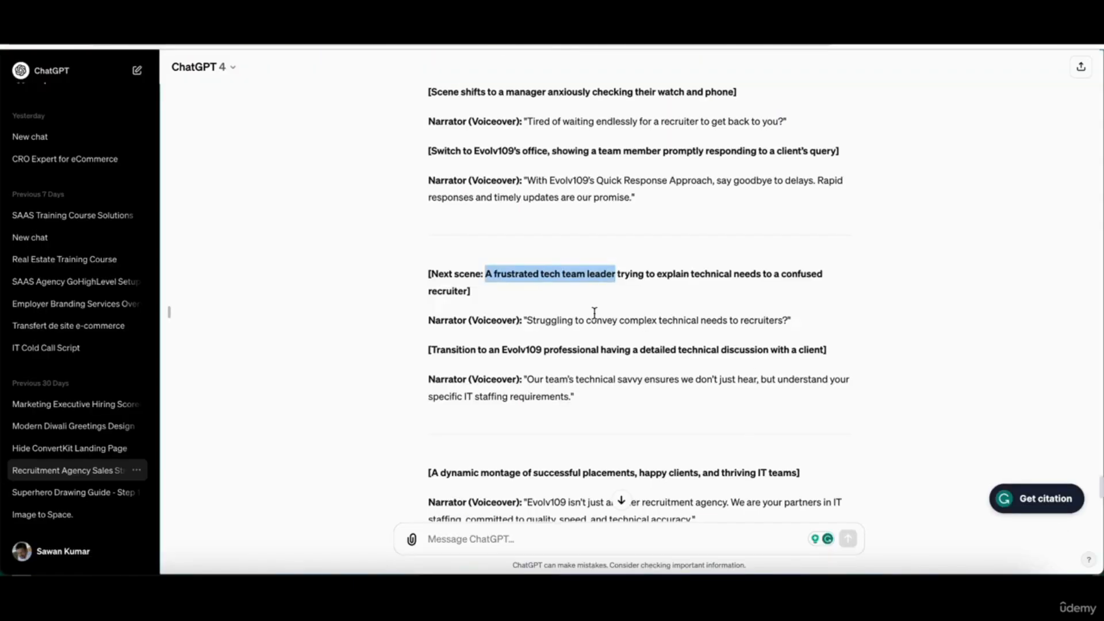
{"action": "scroll", "coordinate": [594, 313], "scroll_direction": "down", "scroll_amount": 1}
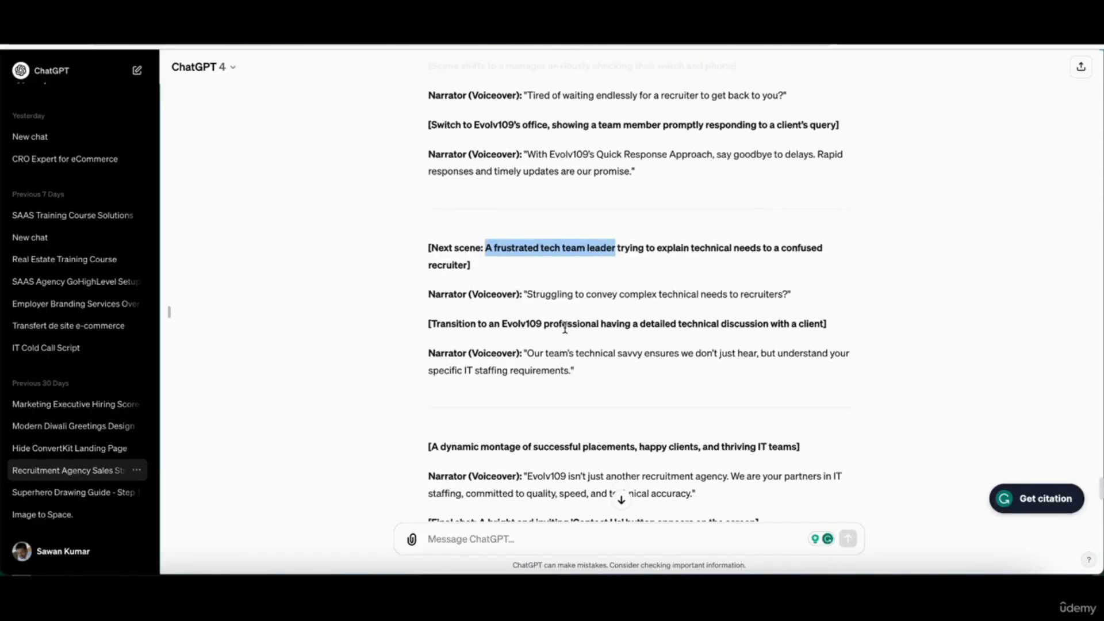
{"action": "left_click_drag", "start_coordinate": [544, 325], "coordinate": [768, 327]}
{"action": "key", "text": "super+c"}
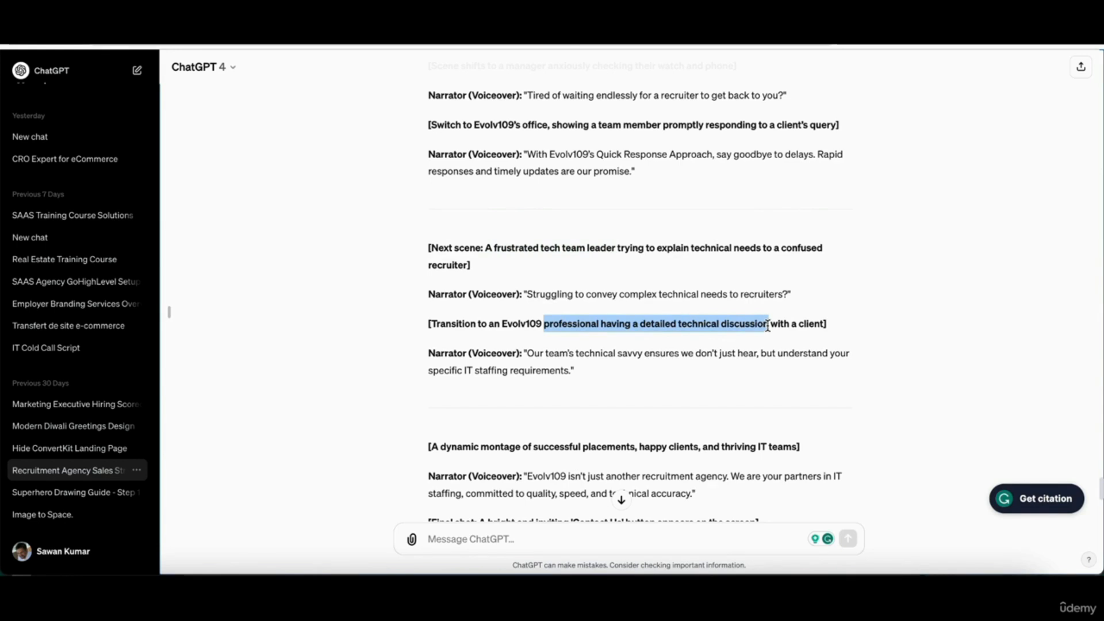
- In Canva, search videos for "professional having a detailed technical discussion"
{"action": "key", "text": "ctrl+Tab"}
{"action": "triple_click", "coordinate": [172, 107]}
{"action": "key", "text": "super+v"}
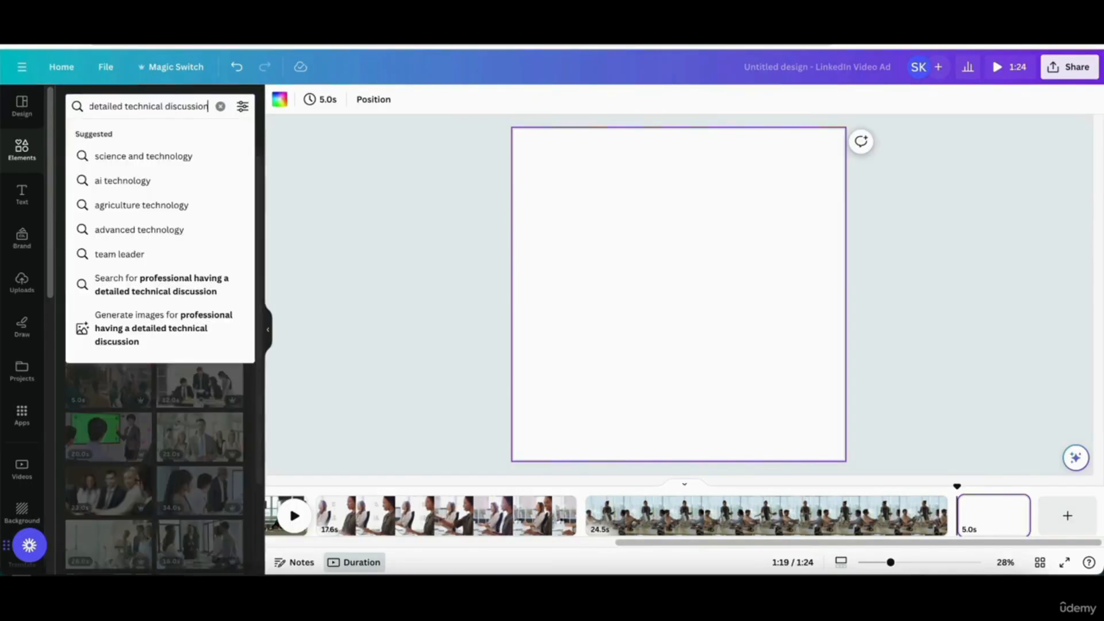
{"action": "key", "text": "Return"}
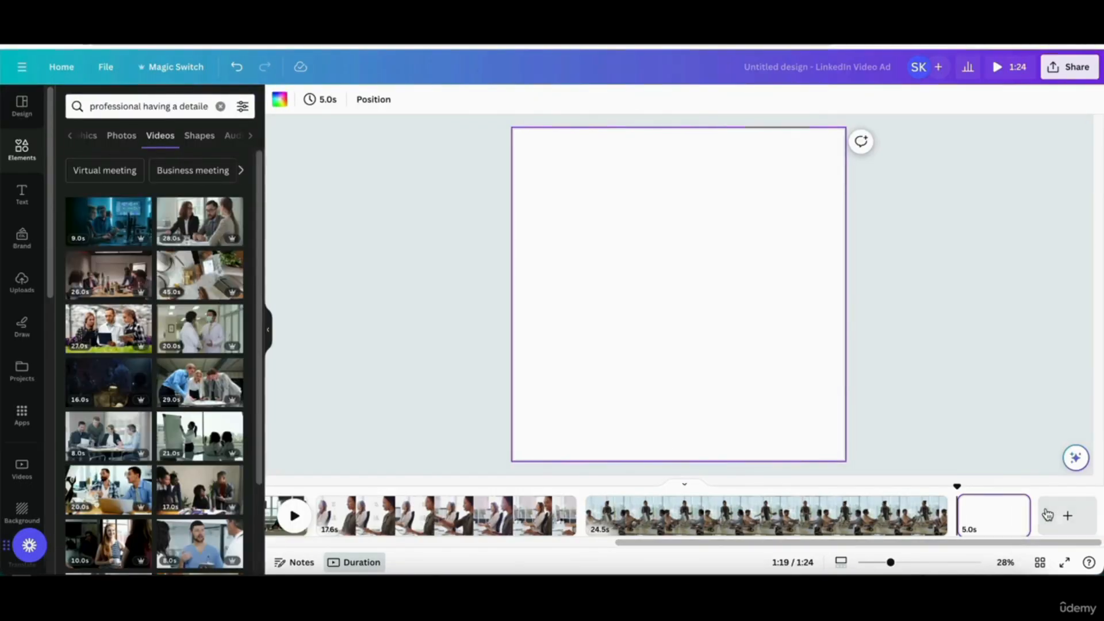
- Add the 28.0s video of three professionals talking at a table to the sixth page, enlarge it to cover the page and centre the group
{"action": "left_click", "coordinate": [999, 521]}
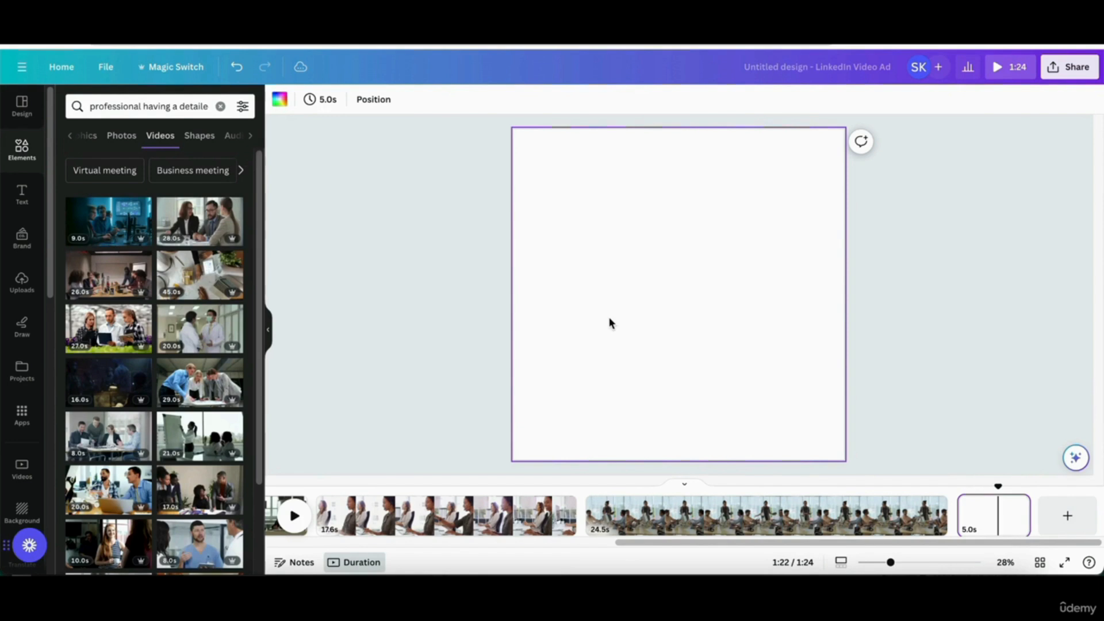
{"action": "left_click", "coordinate": [194, 225]}
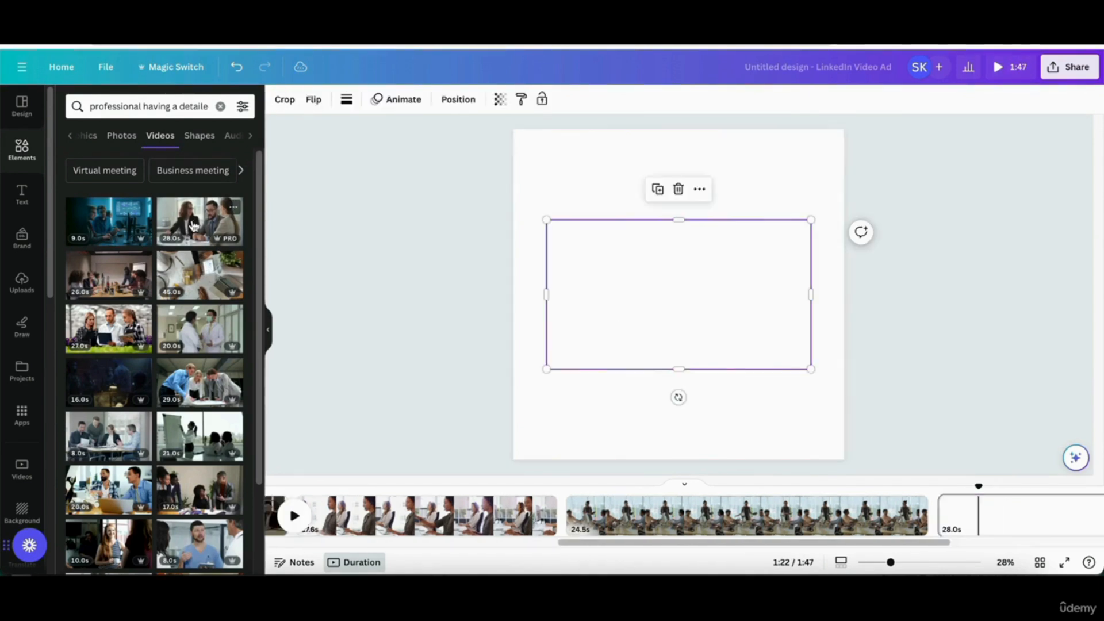
{"action": "left_click_drag", "start_coordinate": [813, 359], "coordinate": [1081, 452]}
{"action": "left_click", "coordinate": [1078, 455]}
{"action": "left_click_drag", "start_coordinate": [818, 384], "coordinate": [681, 385]}
{"action": "left_click", "coordinate": [1068, 515]}
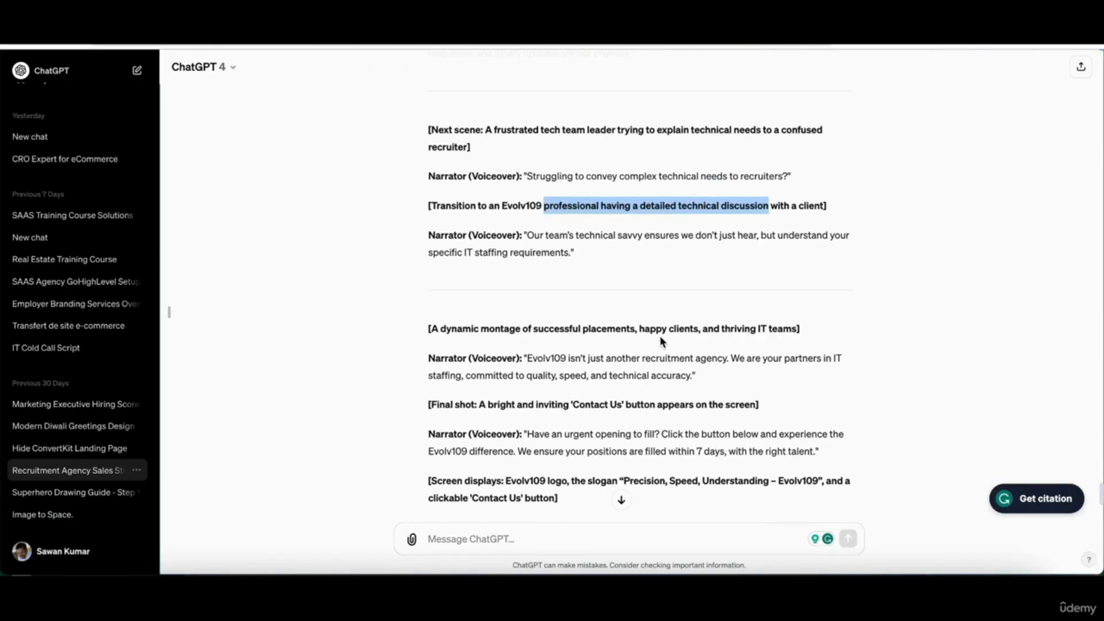
{"action": "right_click", "coordinate": [660, 339]}
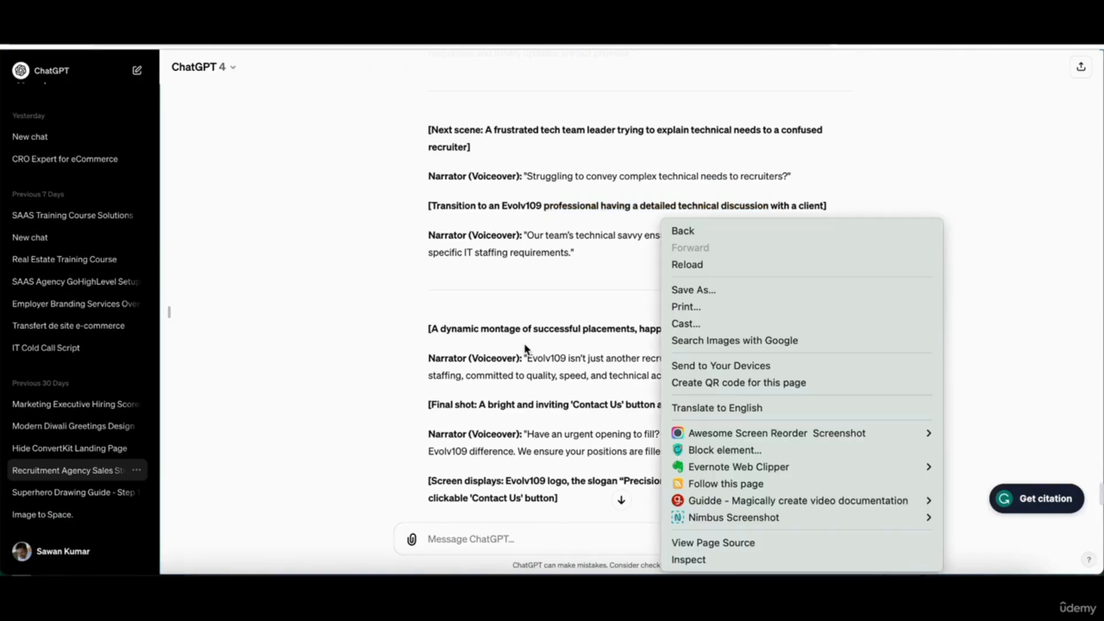
{"action": "left_click", "coordinate": [522, 340]}
{"action": "scroll", "coordinate": [522, 340], "scroll_direction": "down", "scroll_amount": 2}
{"action": "scroll", "coordinate": [522, 340], "scroll_direction": "down", "scroll_amount": 3}
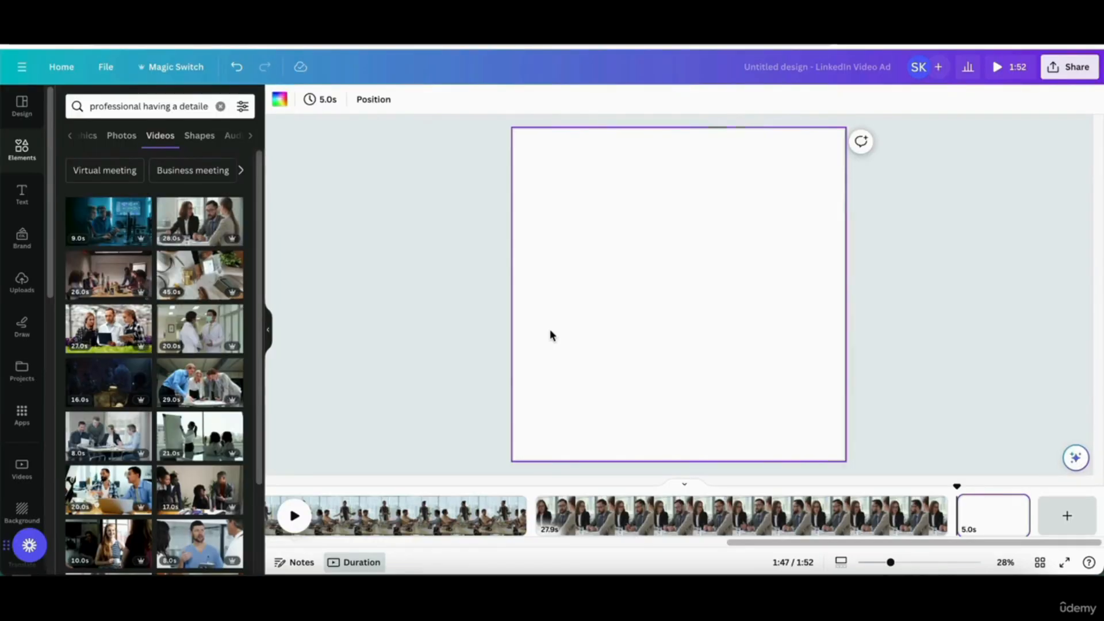
{"action": "left_click", "coordinate": [989, 528]}
{"action": "key", "text": "Delete"}
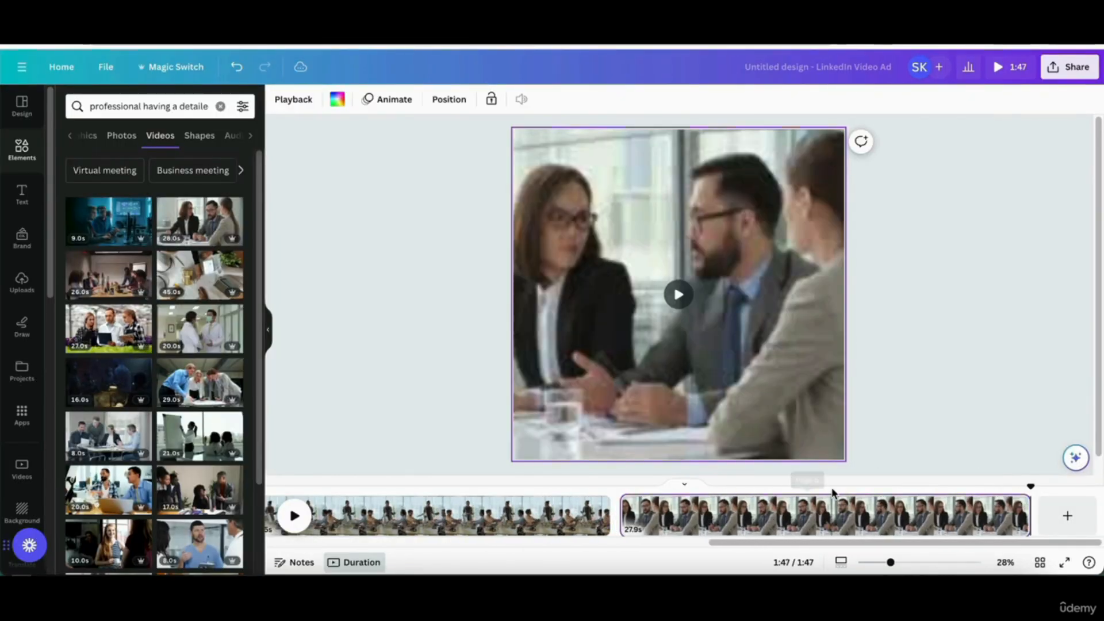
- Search the Canva apps for "murph ai" and open the Murf AI app
{"action": "scroll", "coordinate": [808, 520], "scroll_direction": "left", "scroll_amount": 5}
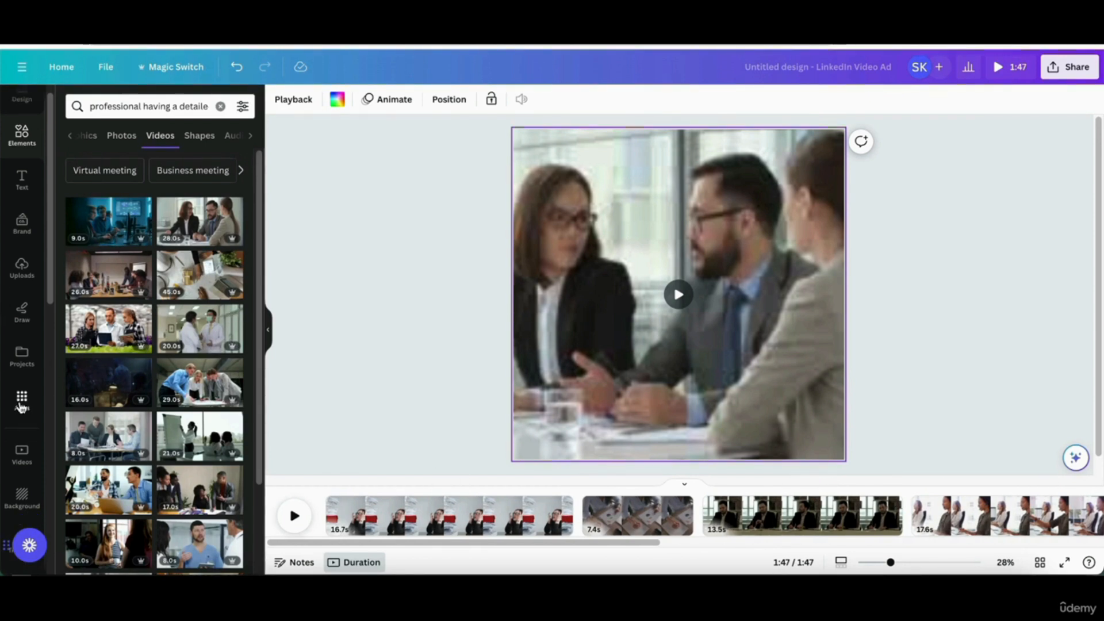
{"action": "left_click", "coordinate": [22, 420]}
{"action": "scroll", "coordinate": [128, 227], "scroll_direction": "down", "scroll_amount": 8}
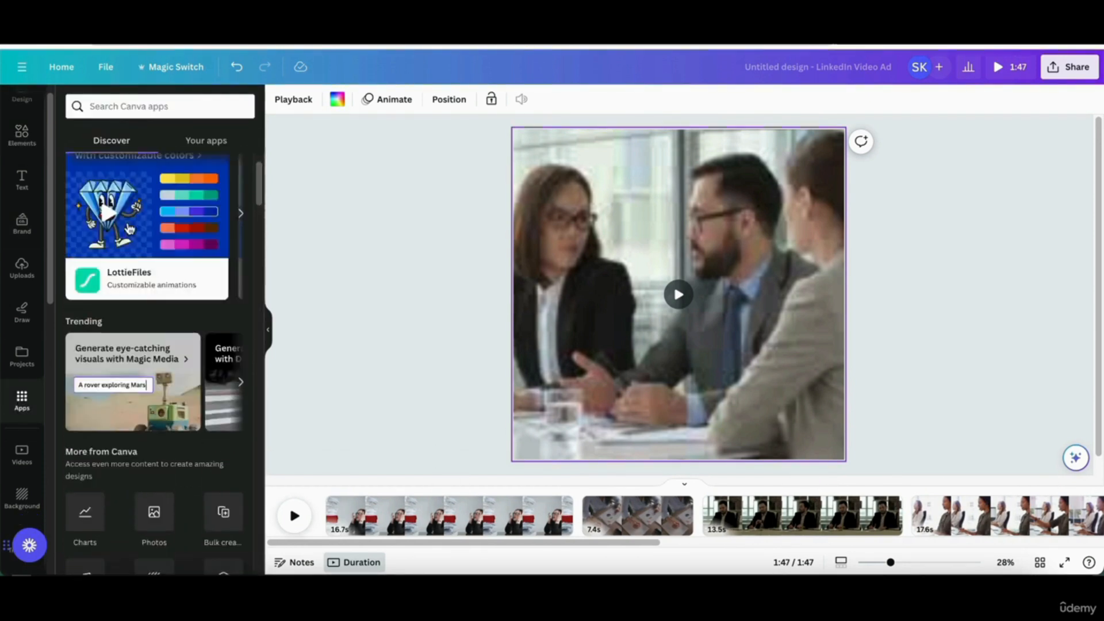
{"action": "scroll", "coordinate": [129, 227], "scroll_direction": "down", "scroll_amount": 2}
{"action": "left_click", "coordinate": [153, 106]}
{"action": "type", "text": "murph ai"}
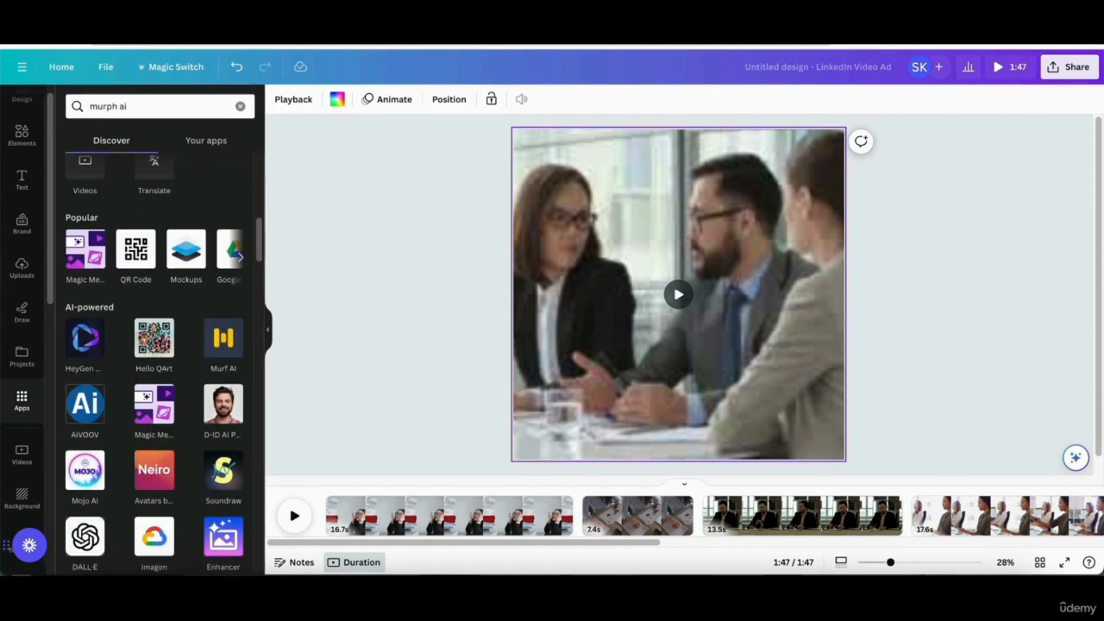
{"action": "key", "text": "Return"}
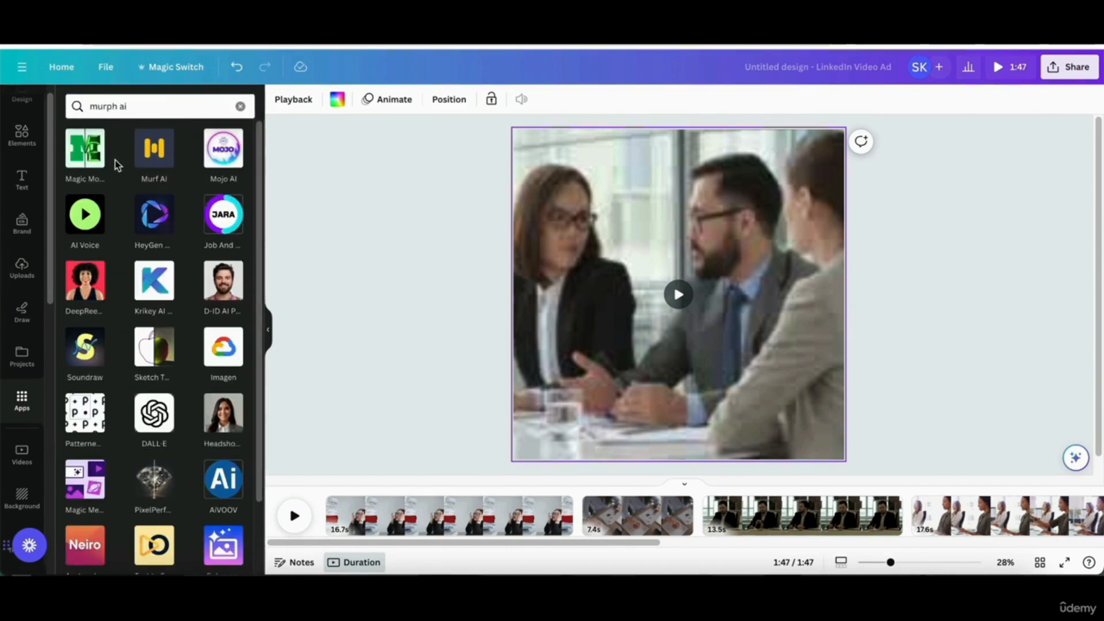
{"action": "left_click", "coordinate": [150, 157]}
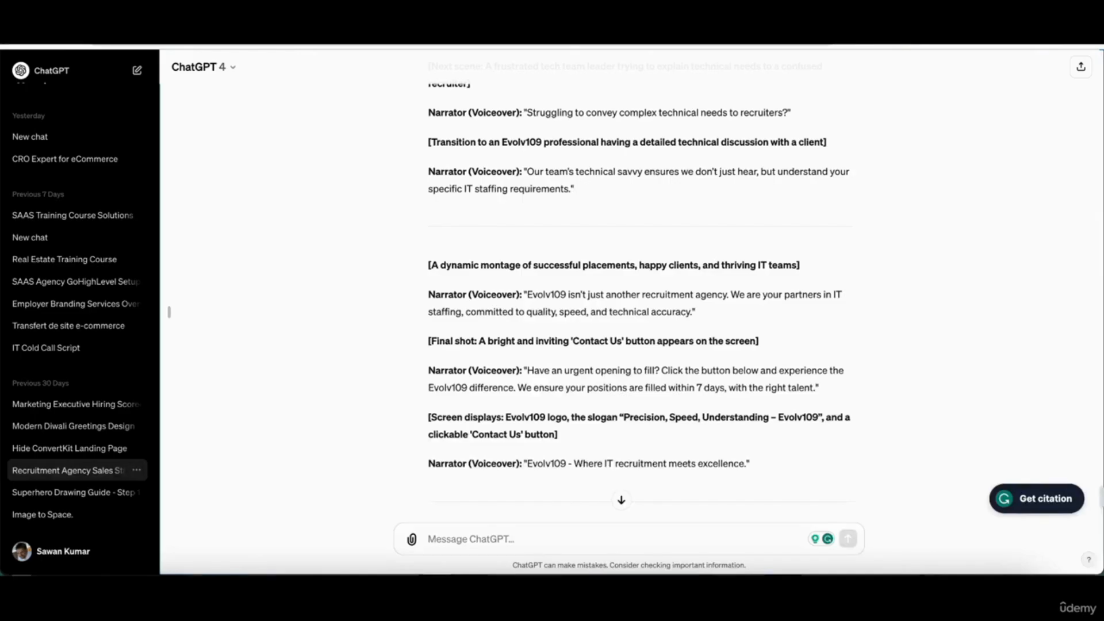
- In ChatGPT, copy the opening scene's narrator line "Overwhelmed with piles of irrelevant resumes from recruiters?" from the script
{"action": "scroll", "coordinate": [722, 239], "scroll_direction": "up", "scroll_amount": 5}
{"action": "scroll", "coordinate": [722, 239], "scroll_direction": "up", "scroll_amount": 5}
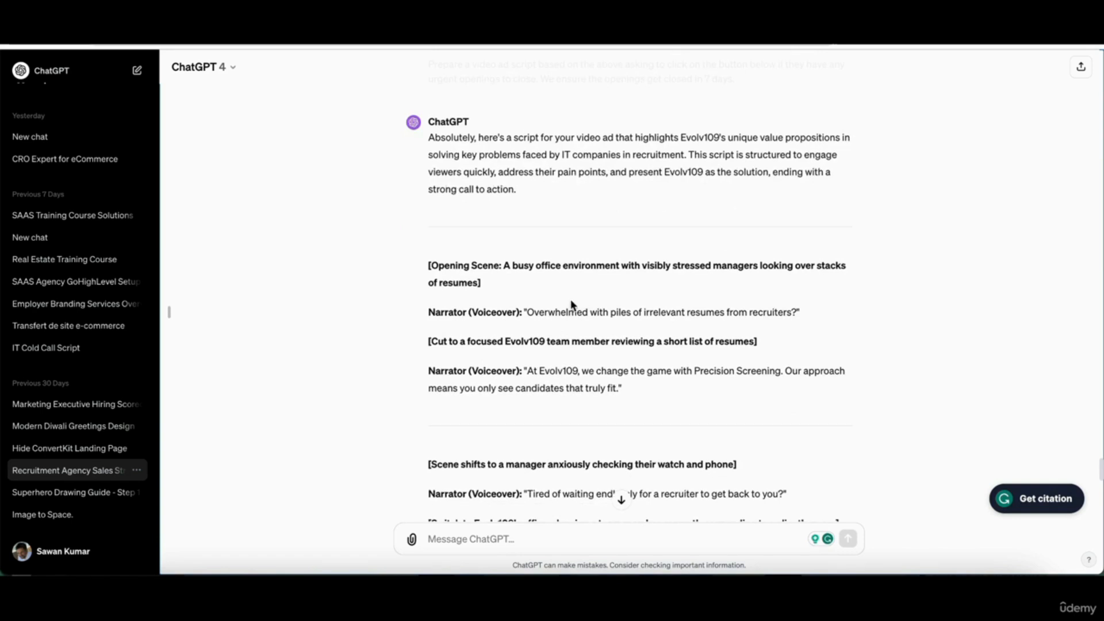
{"action": "left_click_drag", "start_coordinate": [528, 312], "coordinate": [798, 317]}
{"action": "key", "text": "ctrl+c"}
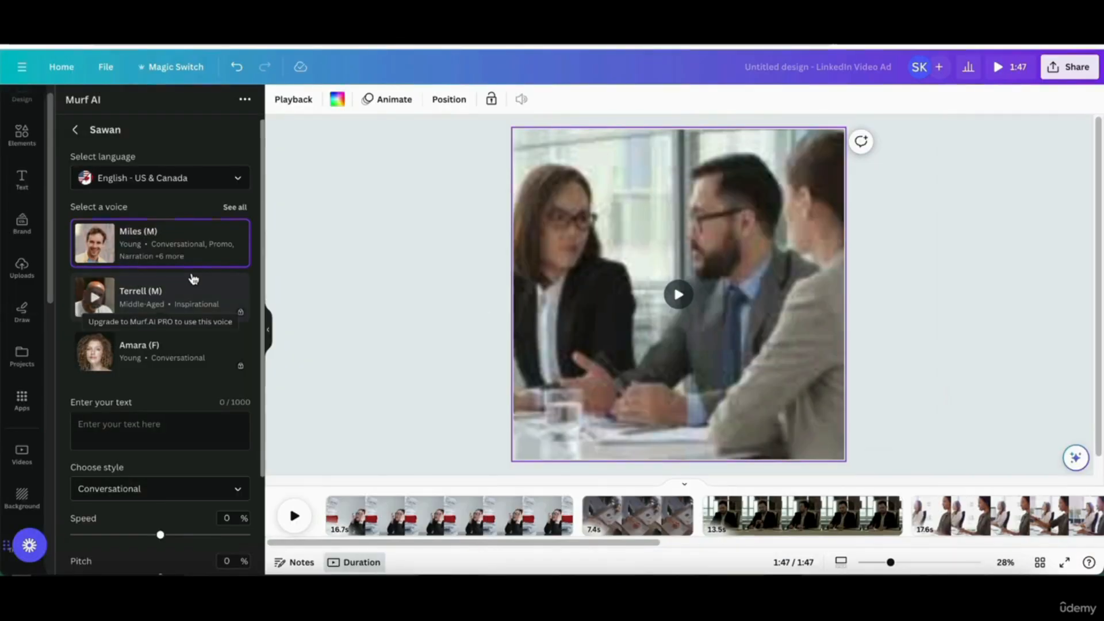
- In Canva, set the Murf AI language to English - India and paste the copied narrator line as the voiceover text
{"action": "left_click", "coordinate": [151, 180]}
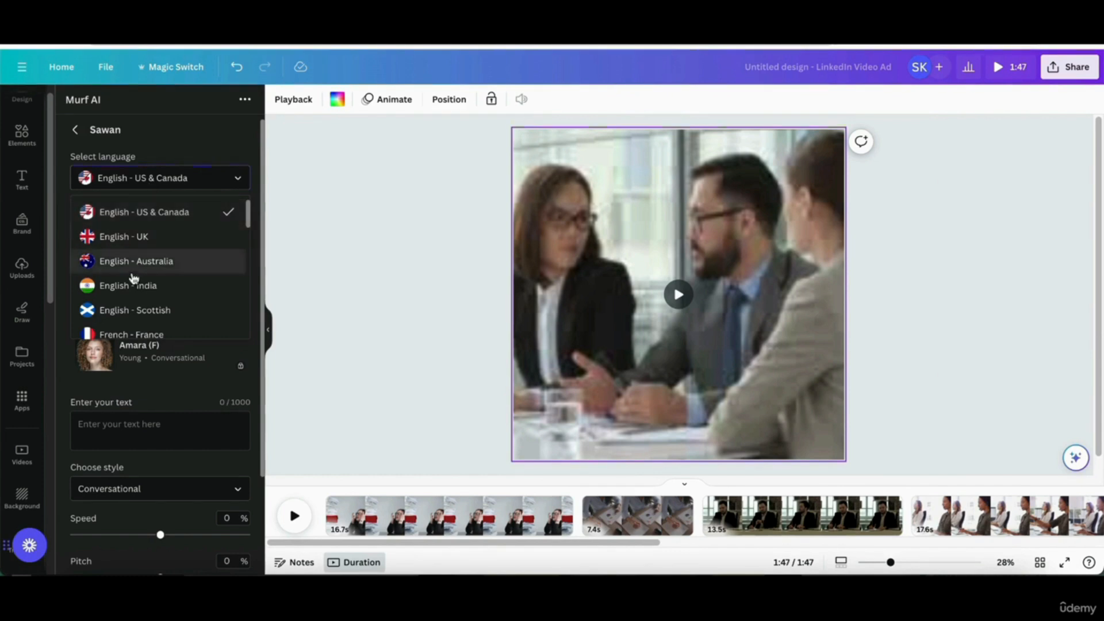
{"action": "left_click", "coordinate": [131, 284]}
{"action": "scroll", "coordinate": [131, 283], "scroll_direction": "down", "scroll_amount": 2}
{"action": "left_click", "coordinate": [95, 275]}
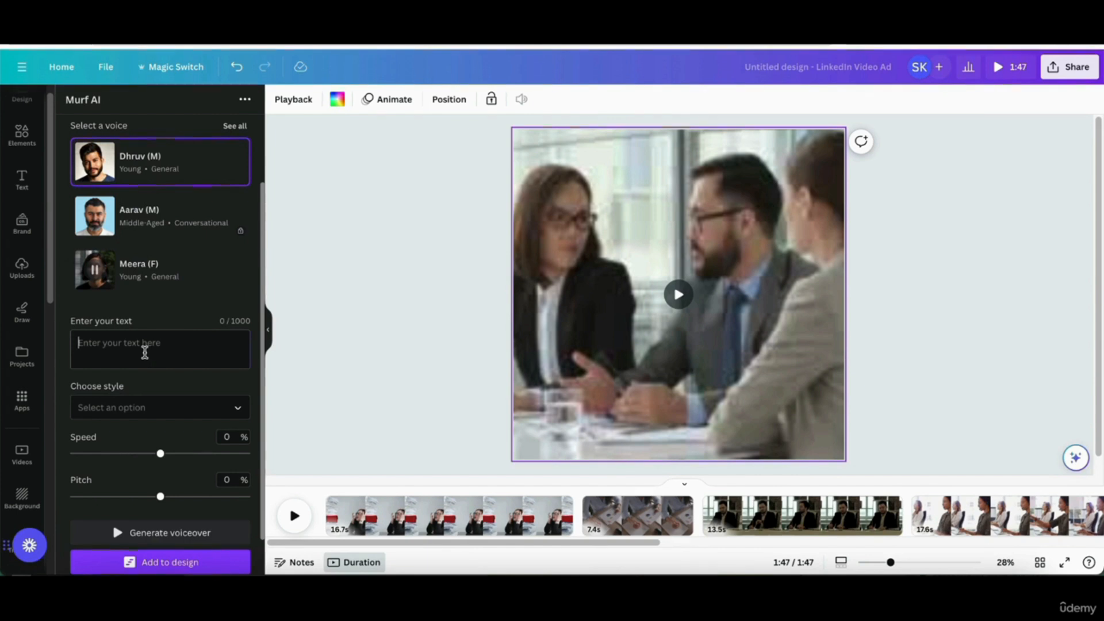
{"action": "key", "text": "ctrl+v"}
- Preview the Meera voice, list all English - India voices, play the Kavya sample and review the opening narrator lines in ChatGPT
{"action": "left_click", "coordinate": [96, 272]}
{"action": "key", "text": "ctrl+Tab"}
{"action": "scroll", "coordinate": [566, 328], "scroll_direction": "down", "scroll_amount": 1}
{"action": "key", "text": "ctrl+Tab"}
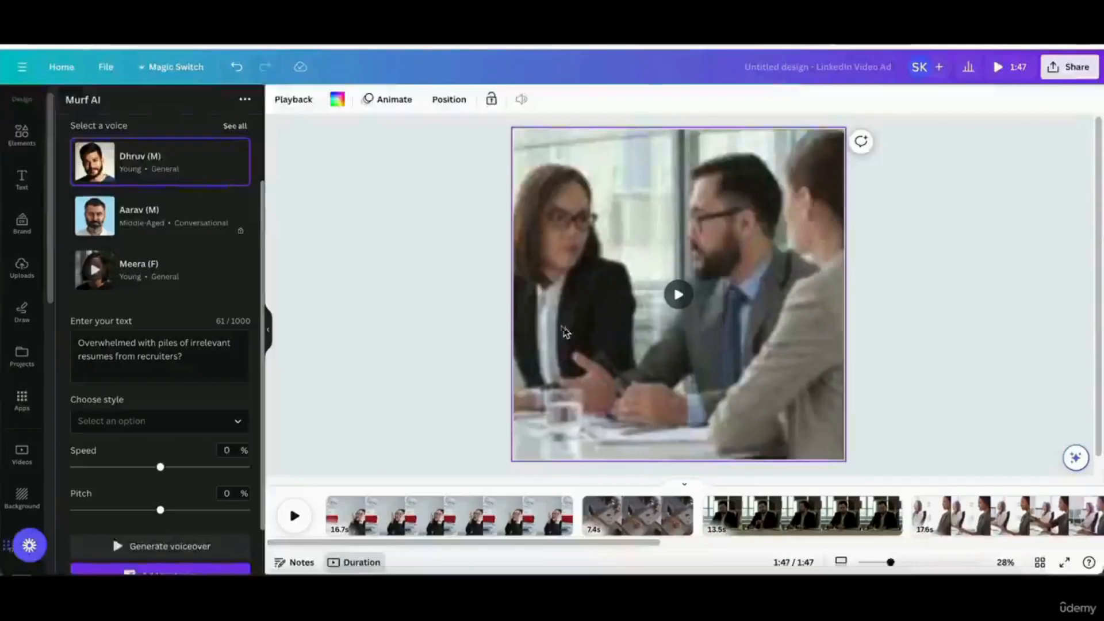
{"action": "scroll", "coordinate": [244, 217], "scroll_direction": "down", "scroll_amount": 1}
{"action": "scroll", "coordinate": [237, 215], "scroll_direction": "up", "scroll_amount": 3}
{"action": "left_click", "coordinate": [235, 208]}
{"action": "scroll", "coordinate": [198, 328], "scroll_direction": "down", "scroll_amount": 3}
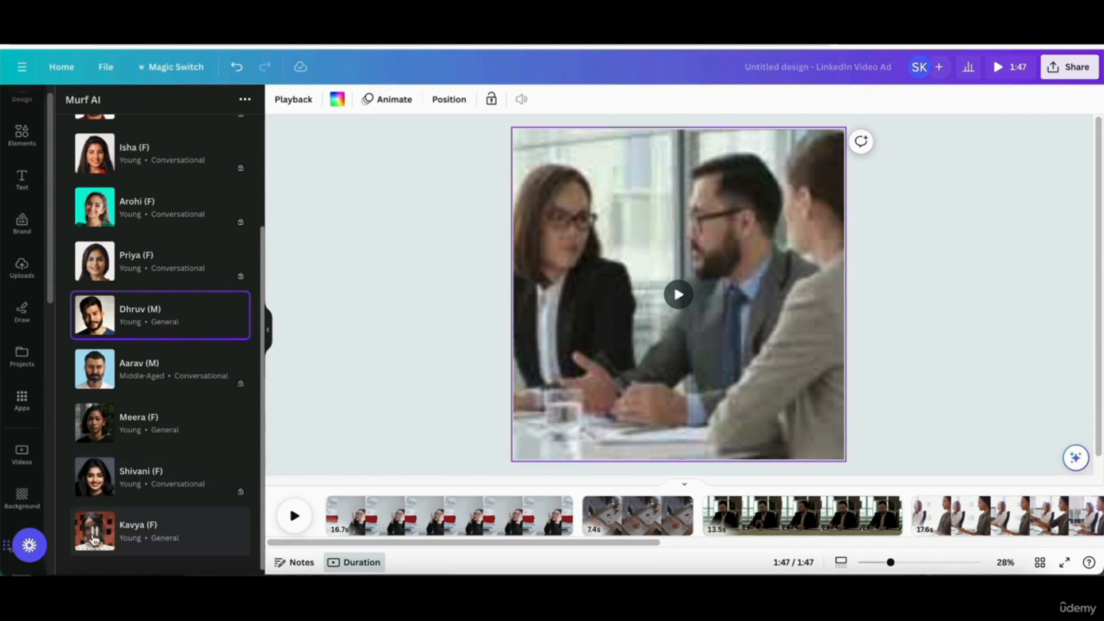
{"action": "left_click", "coordinate": [93, 539]}
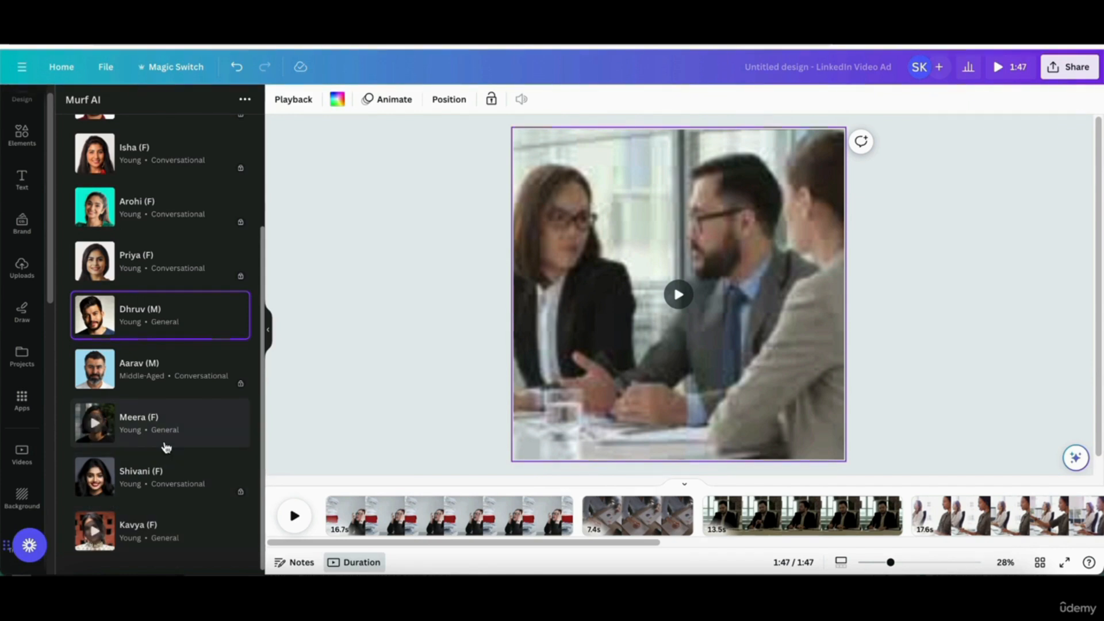
{"action": "key", "text": "ctrl+Tab"}
{"action": "left_click", "coordinate": [473, 294]}
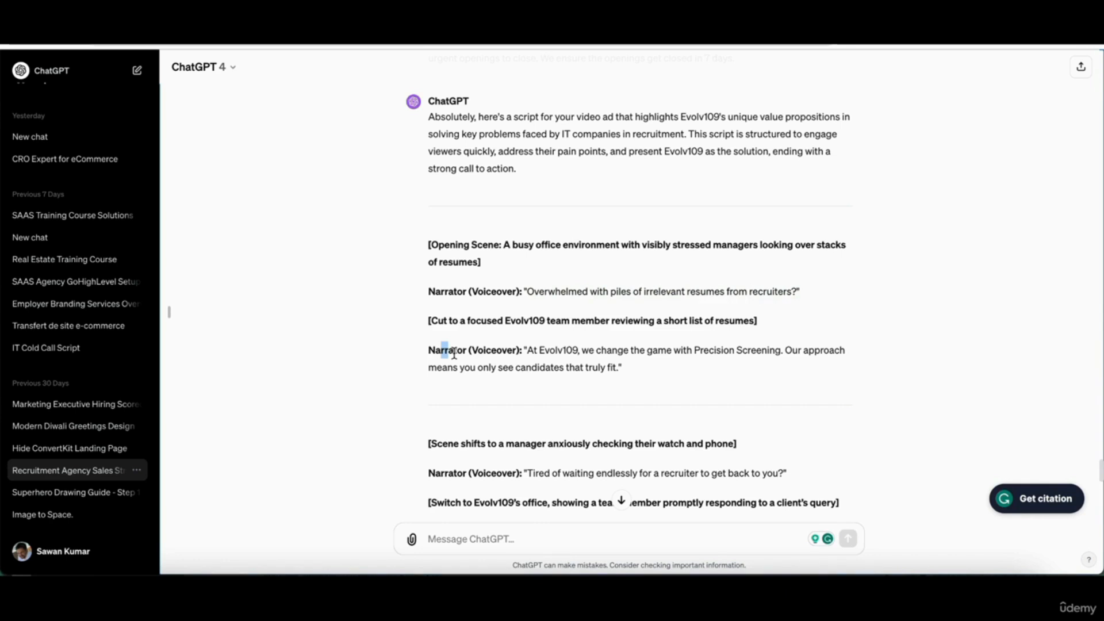
{"action": "key", "text": "ctrl+Tab"}
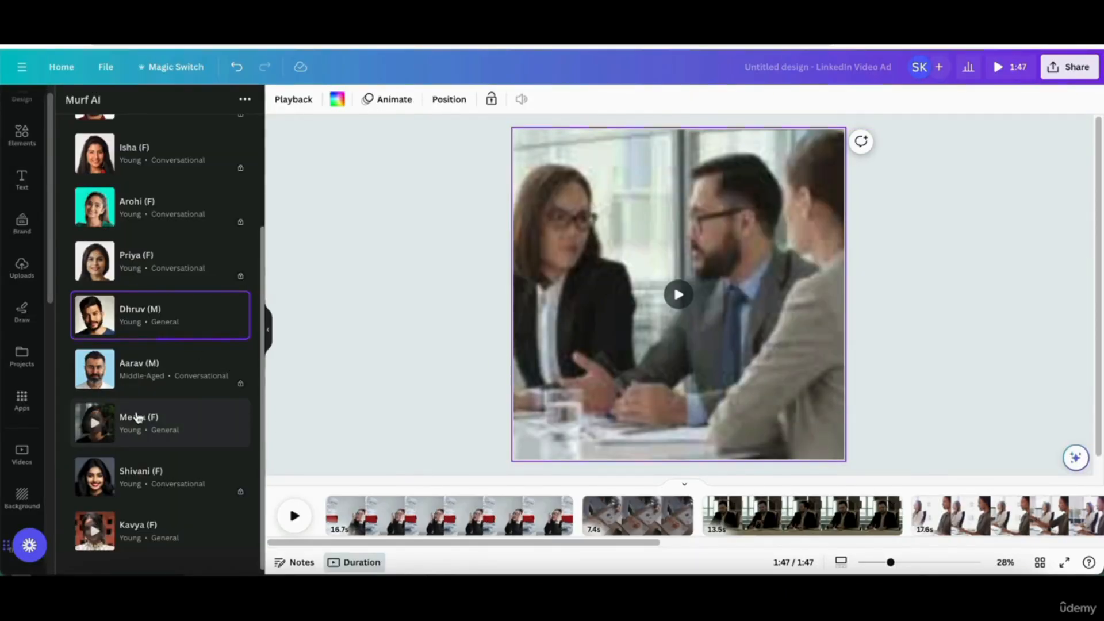
- In Canva, select the Meera voice with the General style, generate the voiceover and add it to the design
{"action": "left_click", "coordinate": [138, 418]}
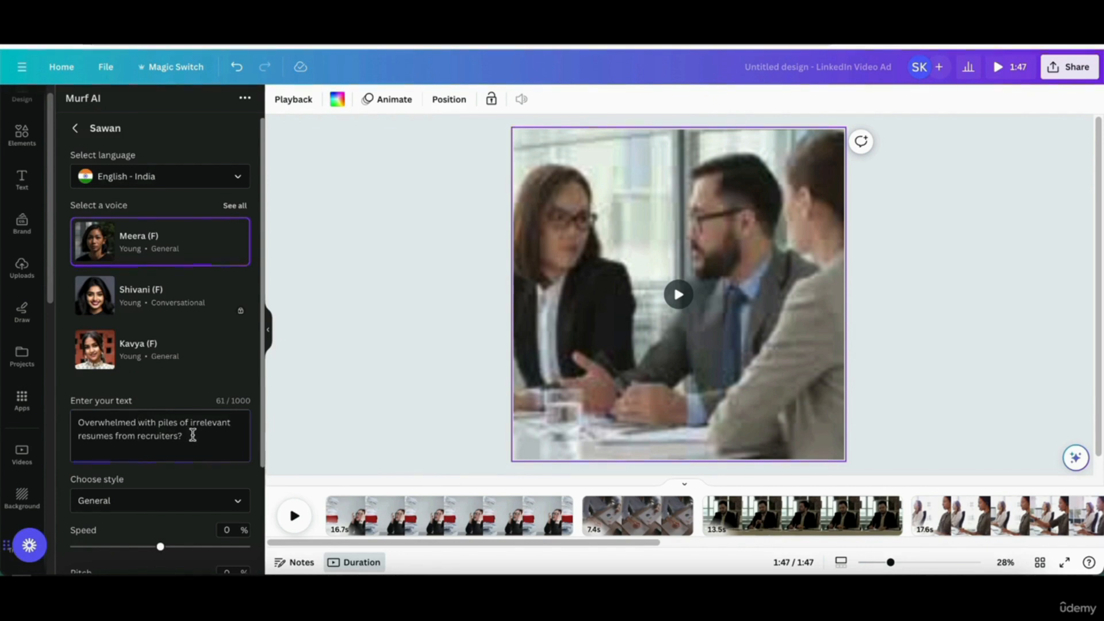
{"action": "scroll", "coordinate": [192, 433], "scroll_direction": "down", "scroll_amount": 3}
{"action": "left_click", "coordinate": [168, 402]}
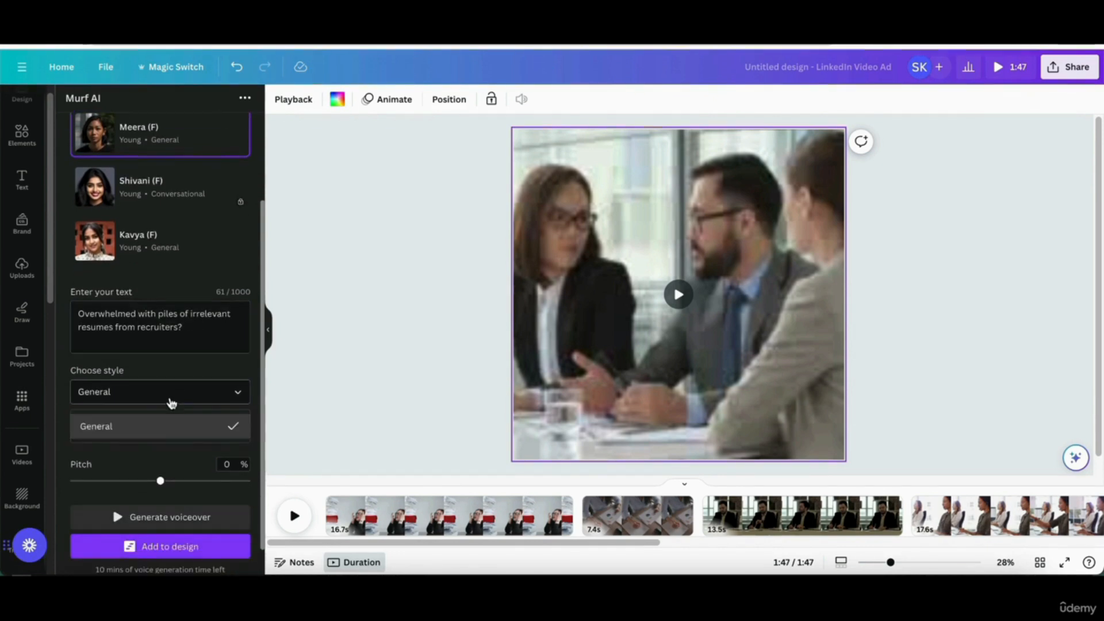
{"action": "left_click", "coordinate": [168, 401]}
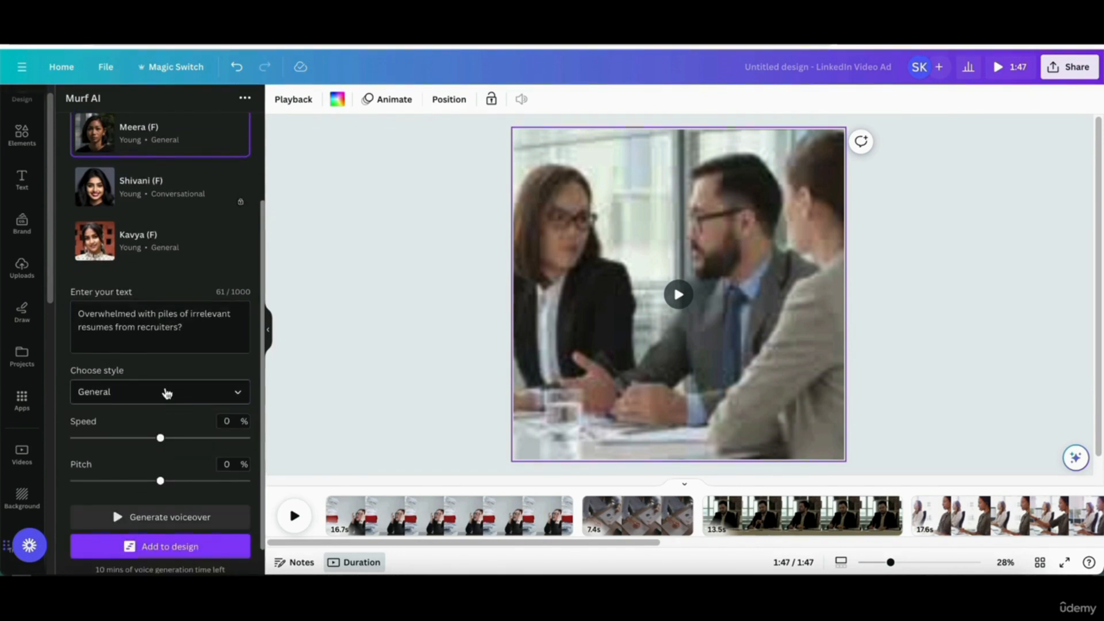
{"action": "scroll", "coordinate": [167, 402], "scroll_direction": "down", "scroll_amount": 1}
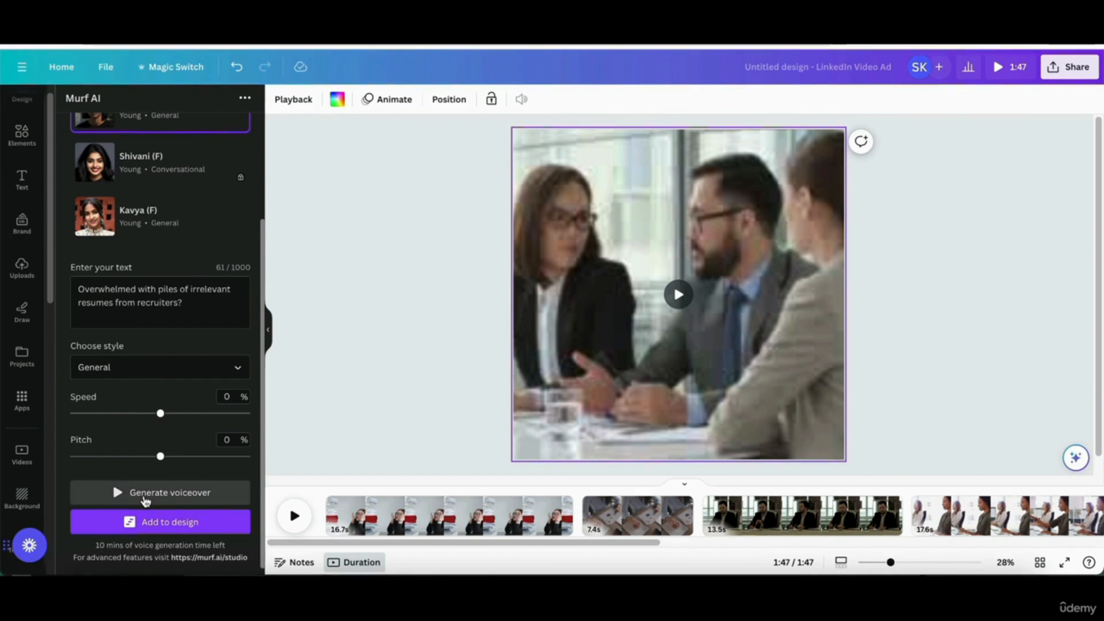
{"action": "left_click", "coordinate": [144, 500]}
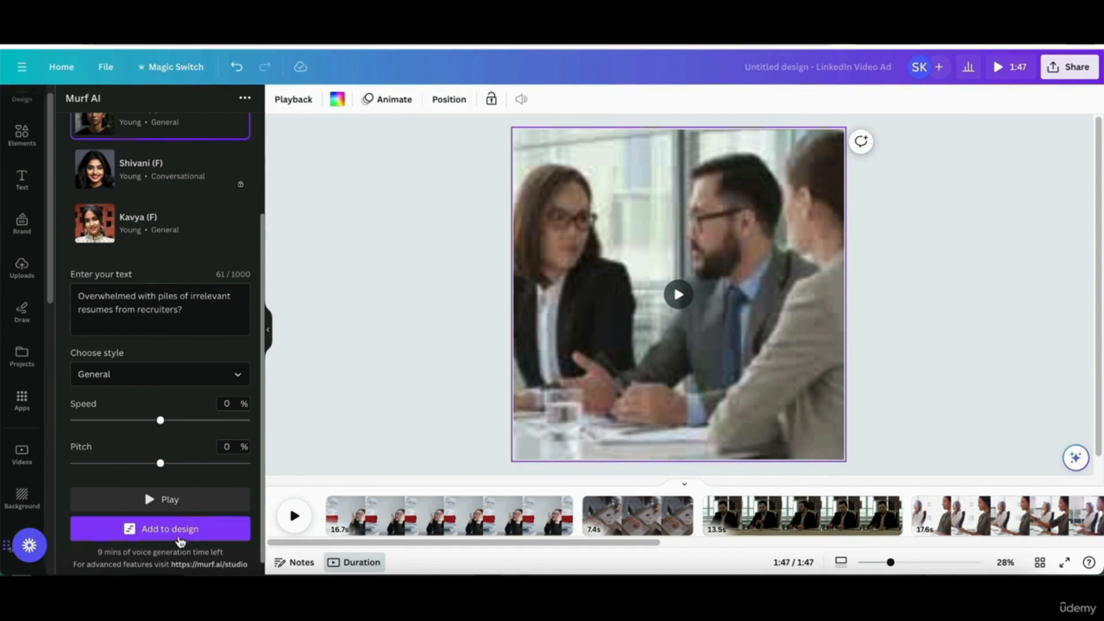
{"action": "left_click", "coordinate": [147, 528]}
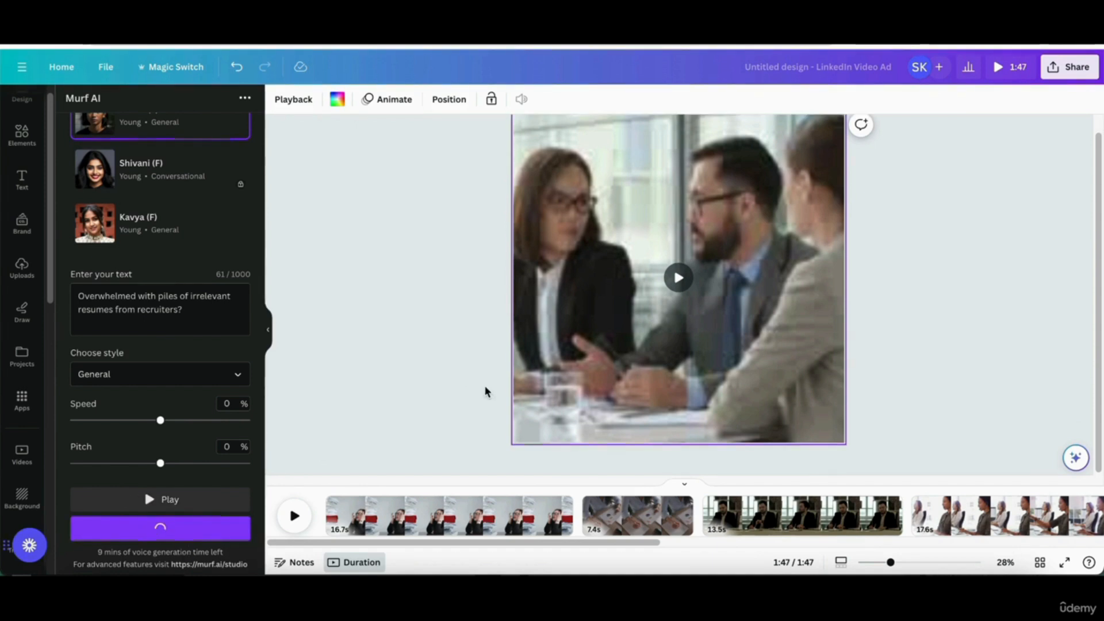
- Place the voiceover clip at the start of the timeline and trim the first page to 4.0s
{"action": "left_click_drag", "start_coordinate": [683, 522], "coordinate": [367, 512]}
{"action": "left_click_drag", "start_coordinate": [724, 525], "coordinate": [355, 498]}
{"action": "left_click", "coordinate": [446, 482]}
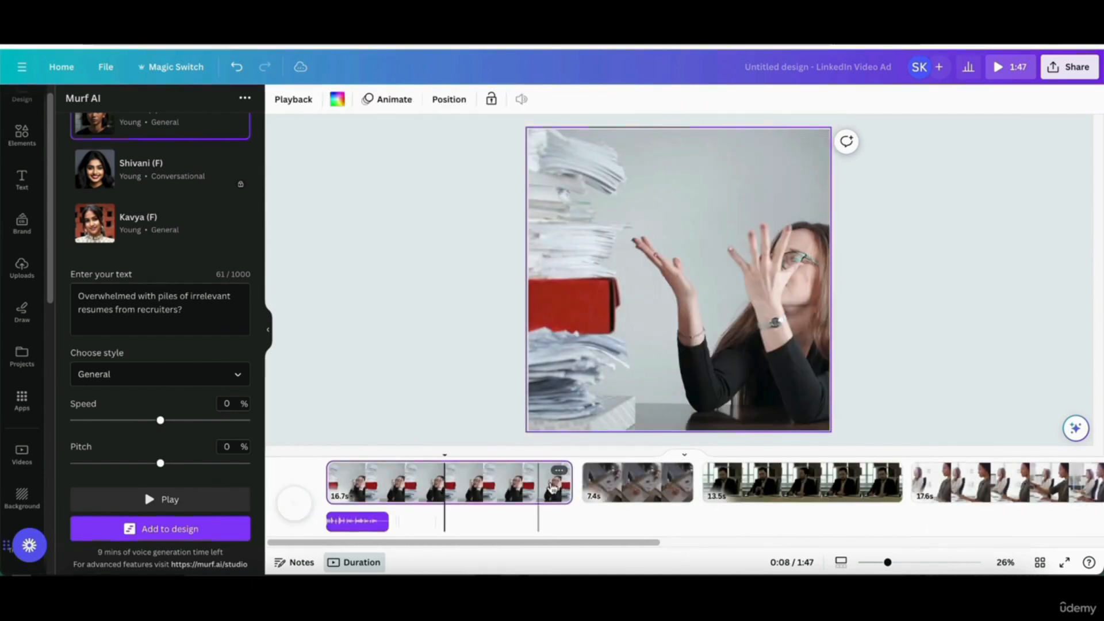
{"action": "left_click_drag", "start_coordinate": [572, 482], "coordinate": [380, 488]}
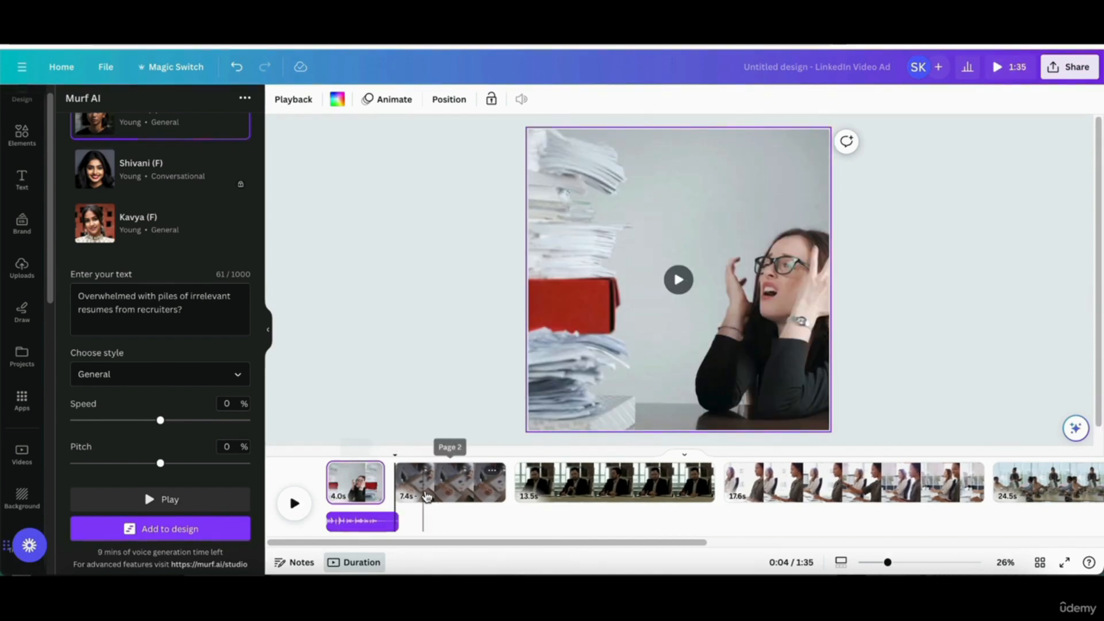
- In ChatGPT, copy the second scene's narrator line, from "At Evolv109, we change the game" to "candidates that truly fit"
{"action": "key", "text": "ctrl+Tab"}
{"action": "scroll", "coordinate": [431, 389], "scroll_direction": "down", "scroll_amount": 1}
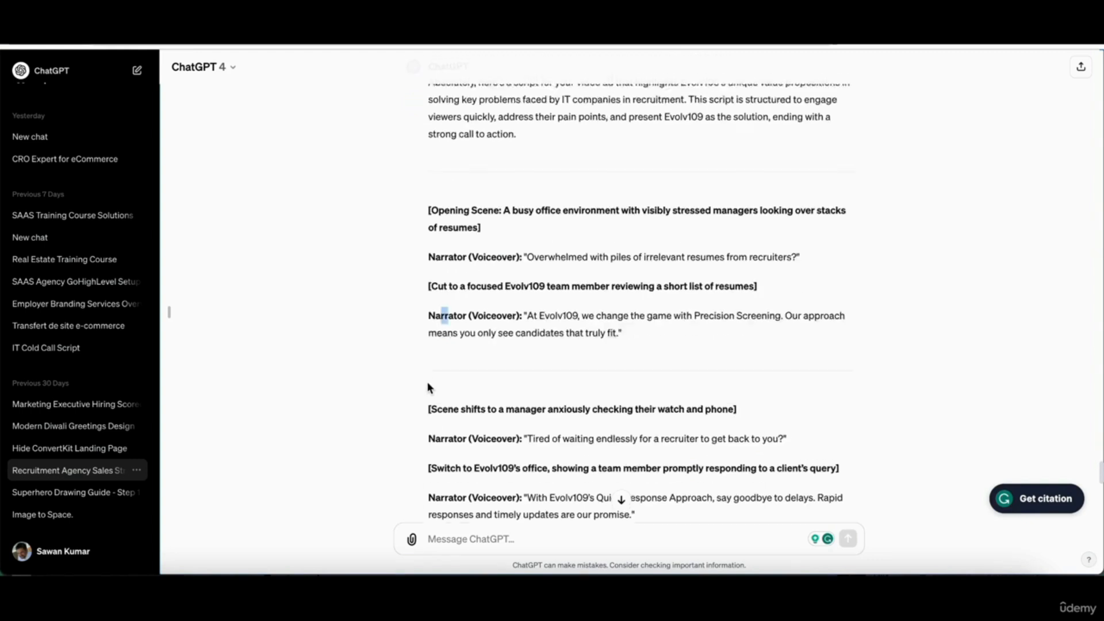
{"action": "scroll", "coordinate": [529, 313], "scroll_direction": "up", "scroll_amount": 1}
{"action": "scroll", "coordinate": [530, 313], "scroll_direction": "up", "scroll_amount": 1}
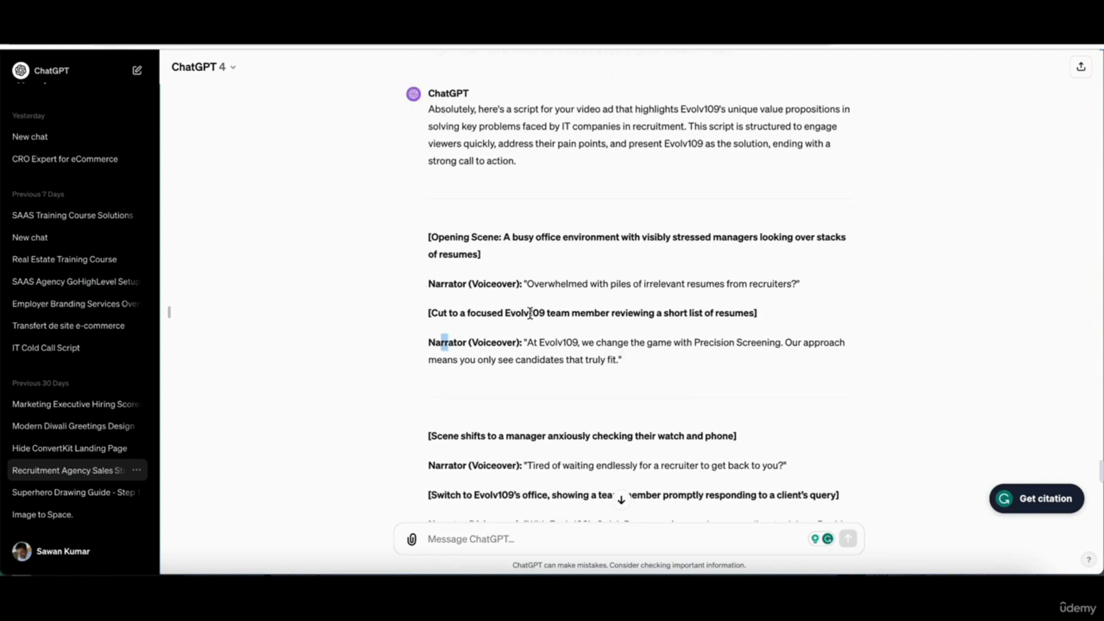
{"action": "left_click_drag", "start_coordinate": [528, 342], "coordinate": [619, 360]}
{"action": "key", "text": "ctrl+c"}
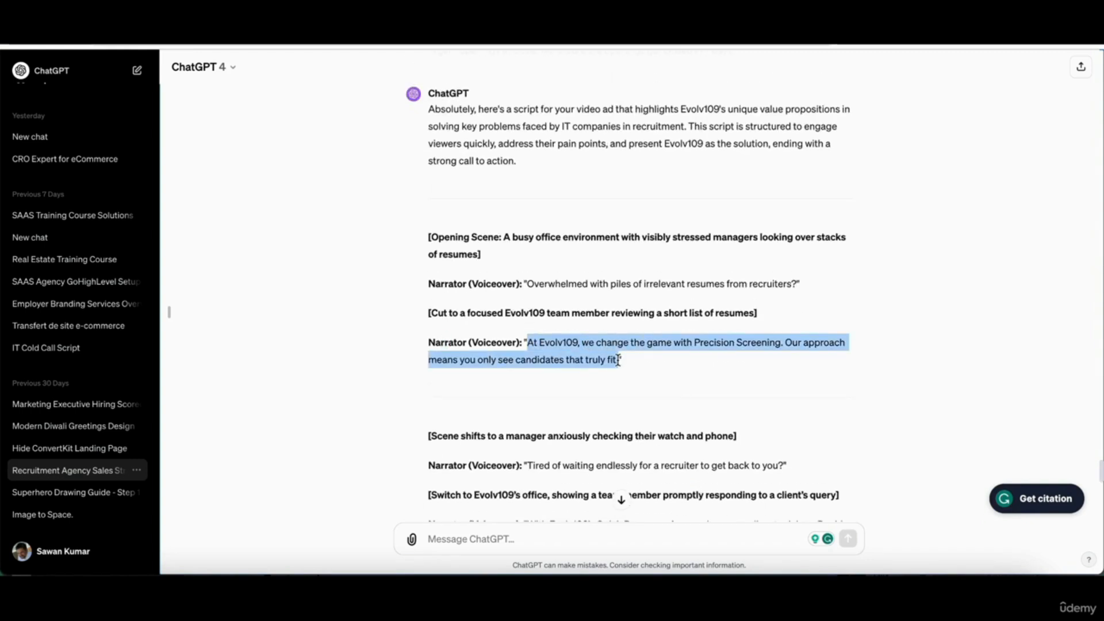
- In Canva, replace the voiceover text with the copied line, generate it in the Kavya voice and place the clip under the second page
{"action": "key", "text": "ctrl+Tab"}
{"action": "triple_click", "coordinate": [127, 310]}
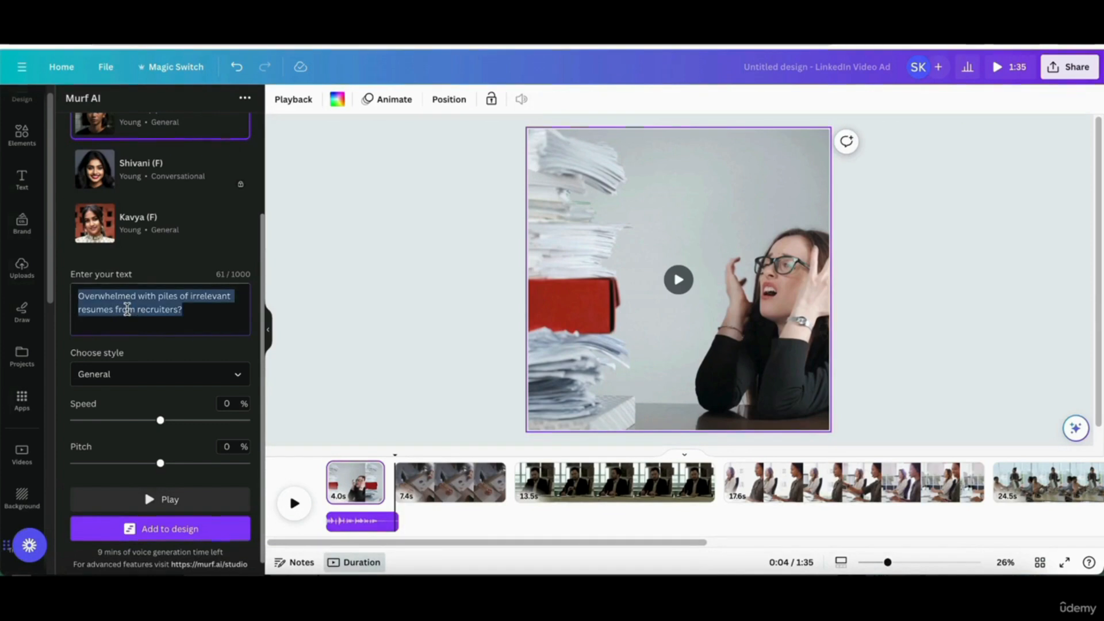
{"action": "key", "text": "ctrl+v"}
{"action": "left_click", "coordinate": [136, 225]}
{"action": "scroll", "coordinate": [147, 277], "scroll_direction": "down", "scroll_amount": 1}
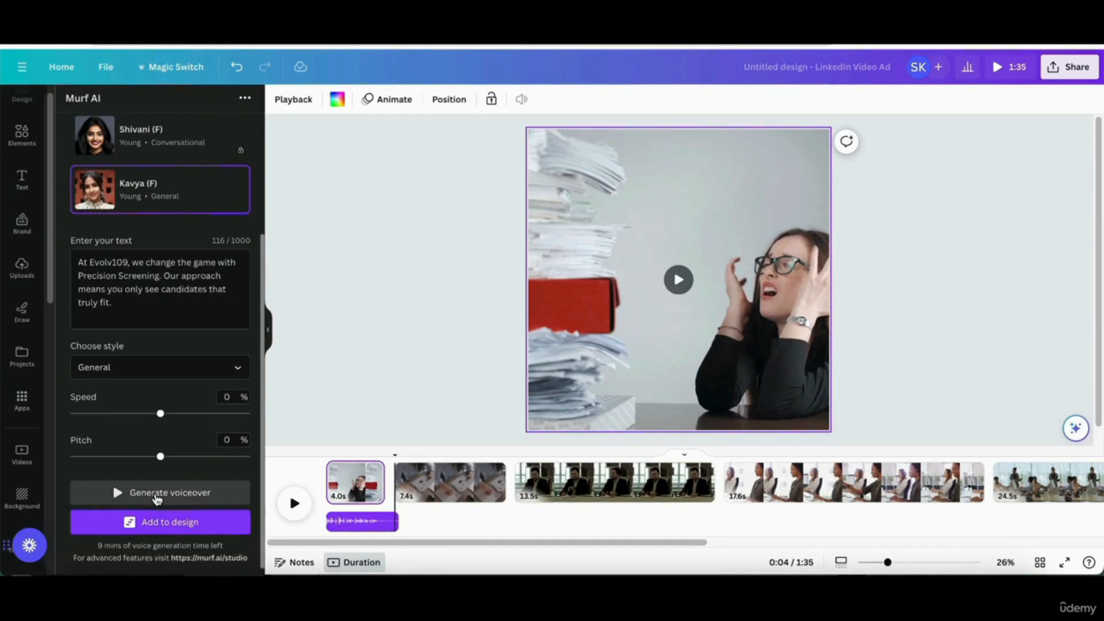
{"action": "left_click", "coordinate": [152, 525]}
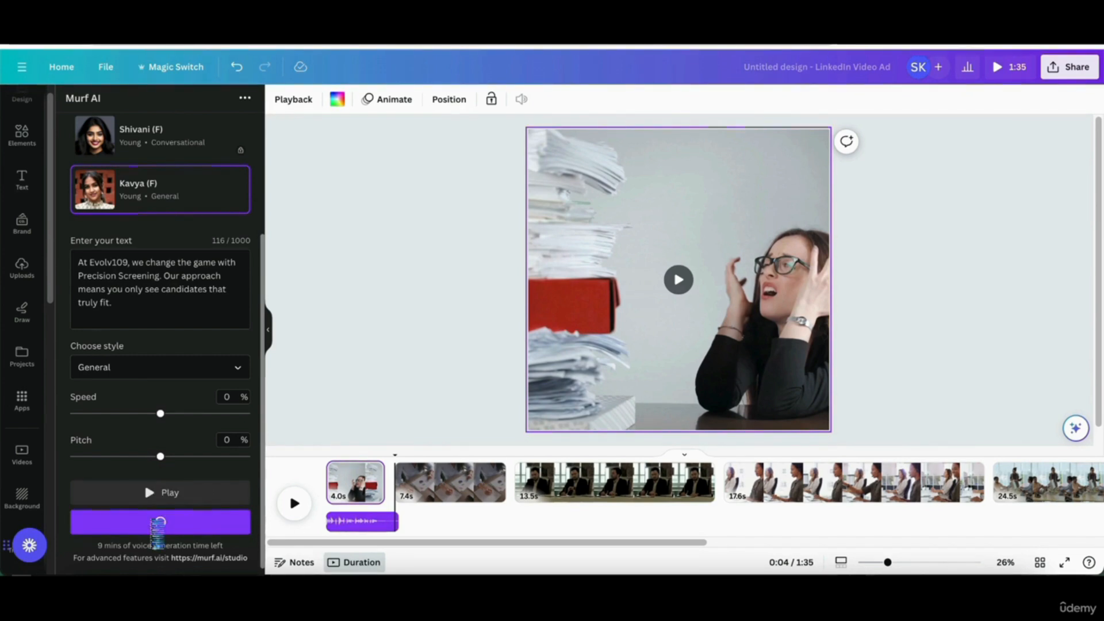
{"action": "left_click_drag", "start_coordinate": [381, 518], "coordinate": [453, 510]}
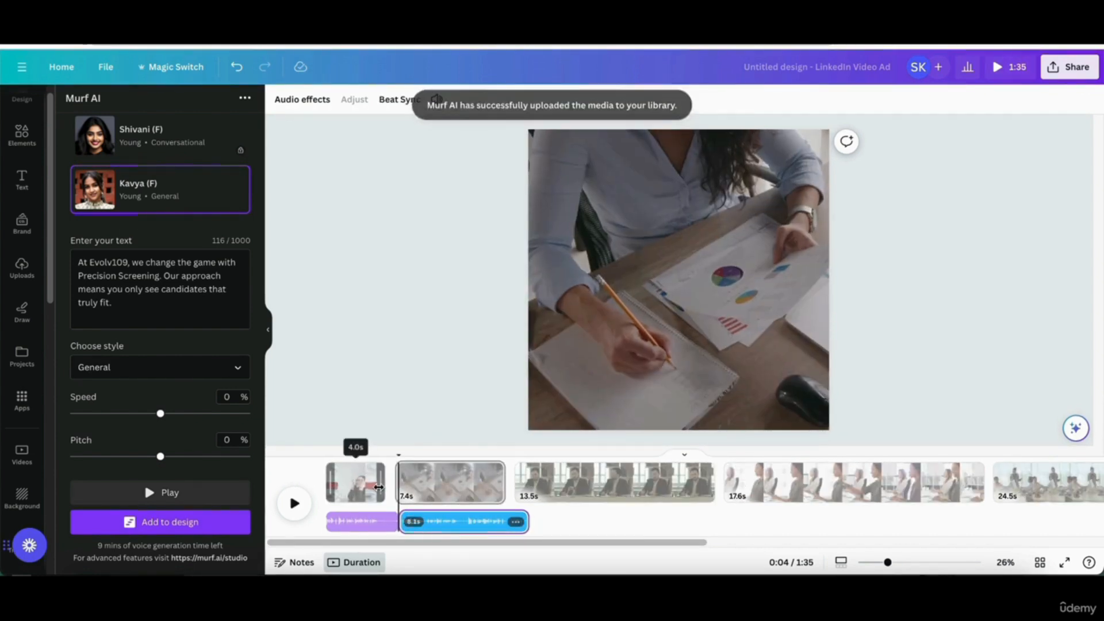
- Play back the generated voiceover and trim its timeline clip to 7.2s so it ends with the second page
{"action": "left_click", "coordinate": [452, 522]}
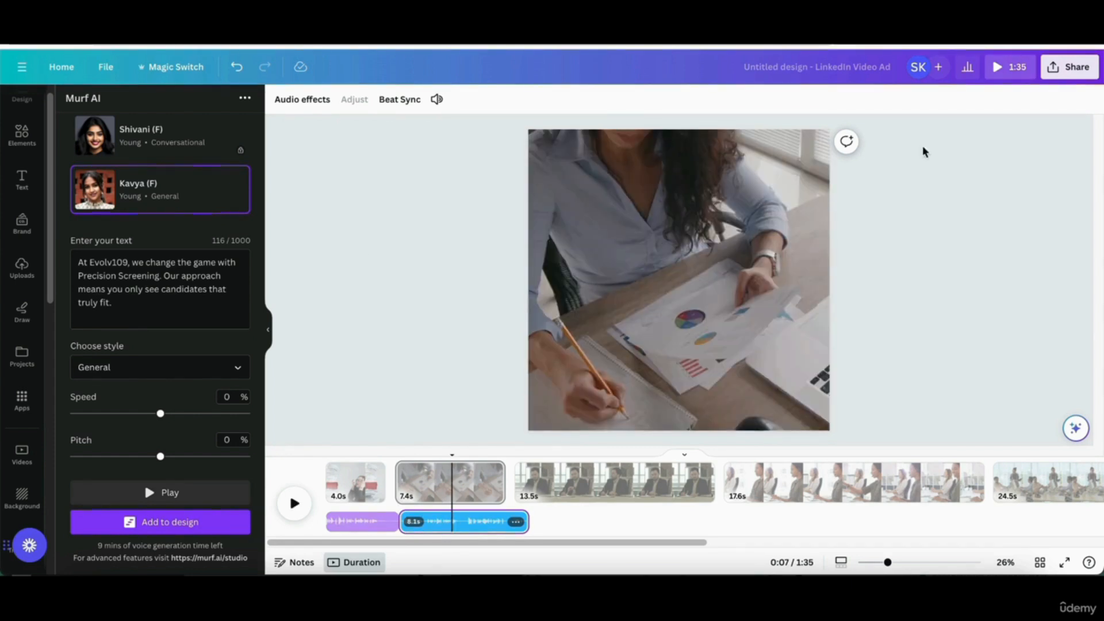
{"action": "left_click", "coordinate": [158, 496]}
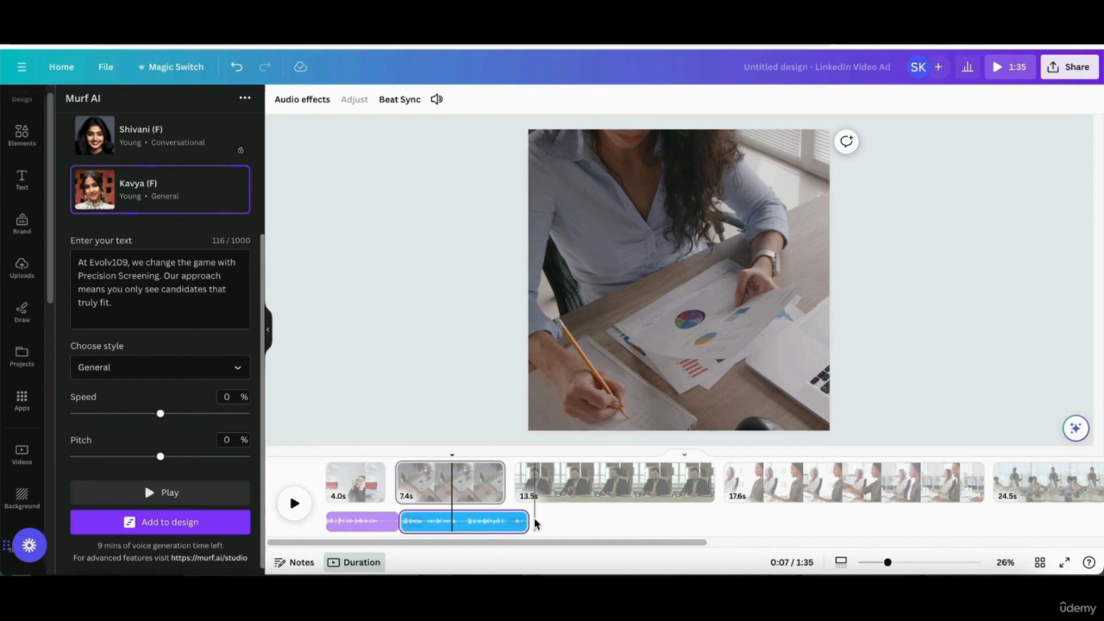
{"action": "left_click_drag", "start_coordinate": [528, 522], "coordinate": [506, 522]}
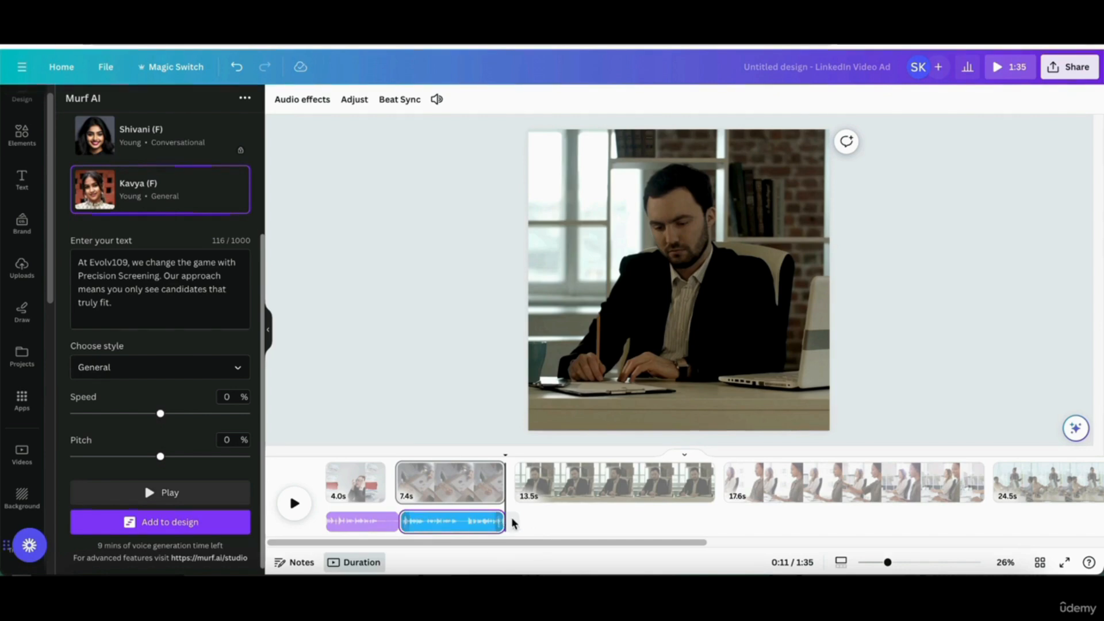
- In ChatGPT, copy the third scene's narrator line, "Tired of waiting endlessly for a recruiter to get back to you?"
{"action": "key", "text": "ctrl+Tab"}
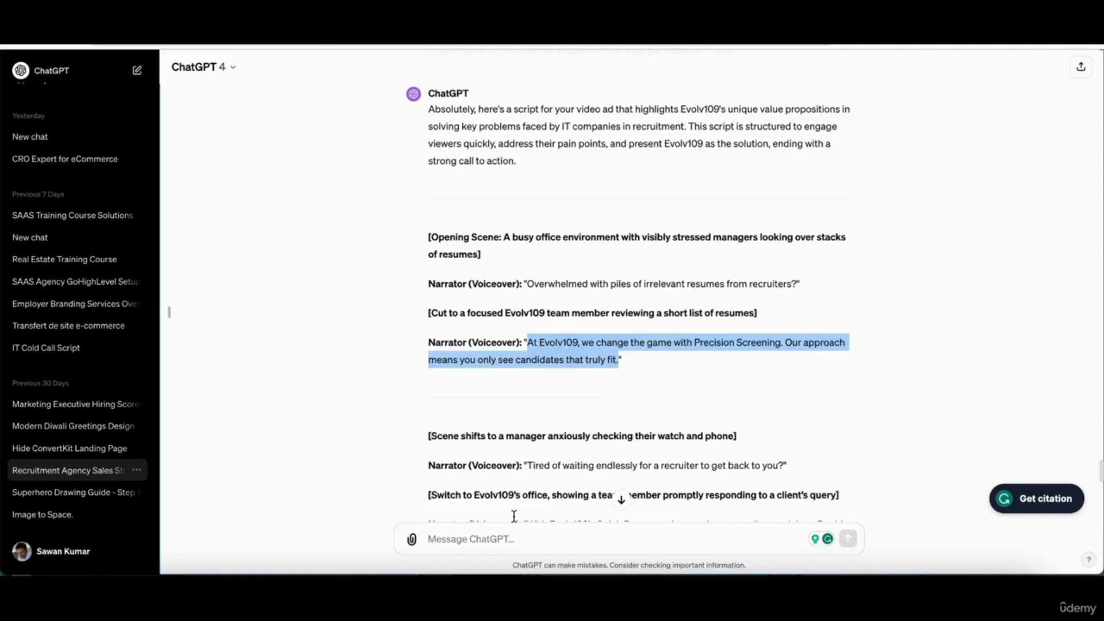
{"action": "scroll", "coordinate": [481, 412], "scroll_direction": "down", "scroll_amount": 2}
{"action": "double_click", "coordinate": [489, 412]}
{"action": "right_click", "coordinate": [489, 412]}
{"action": "left_click", "coordinate": [452, 355]}
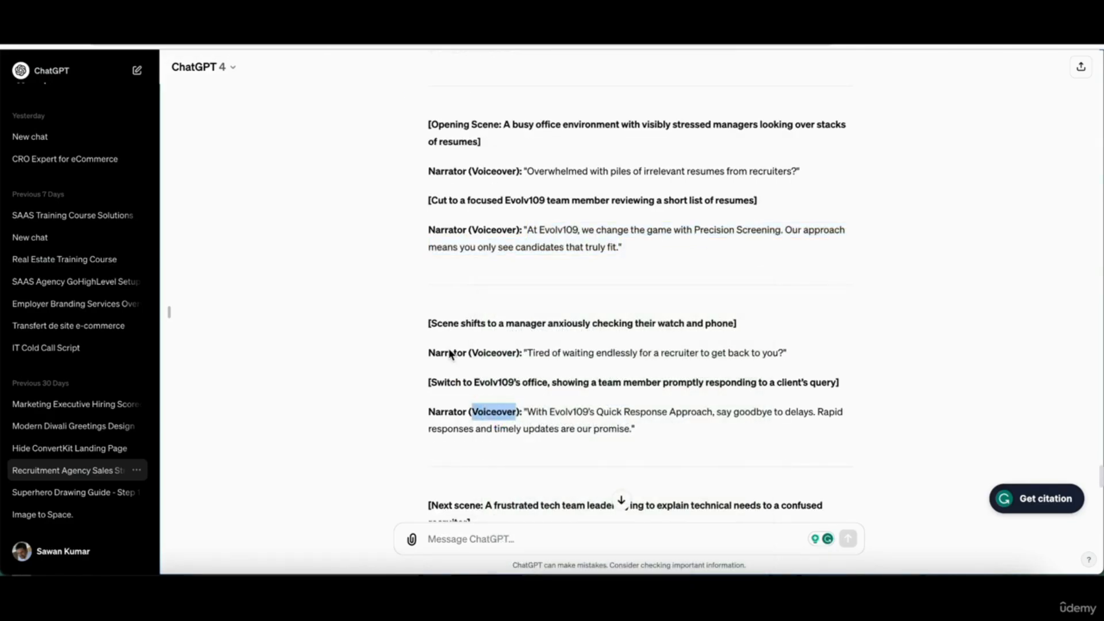
{"action": "left_click_drag", "start_coordinate": [528, 353], "coordinate": [759, 360]}
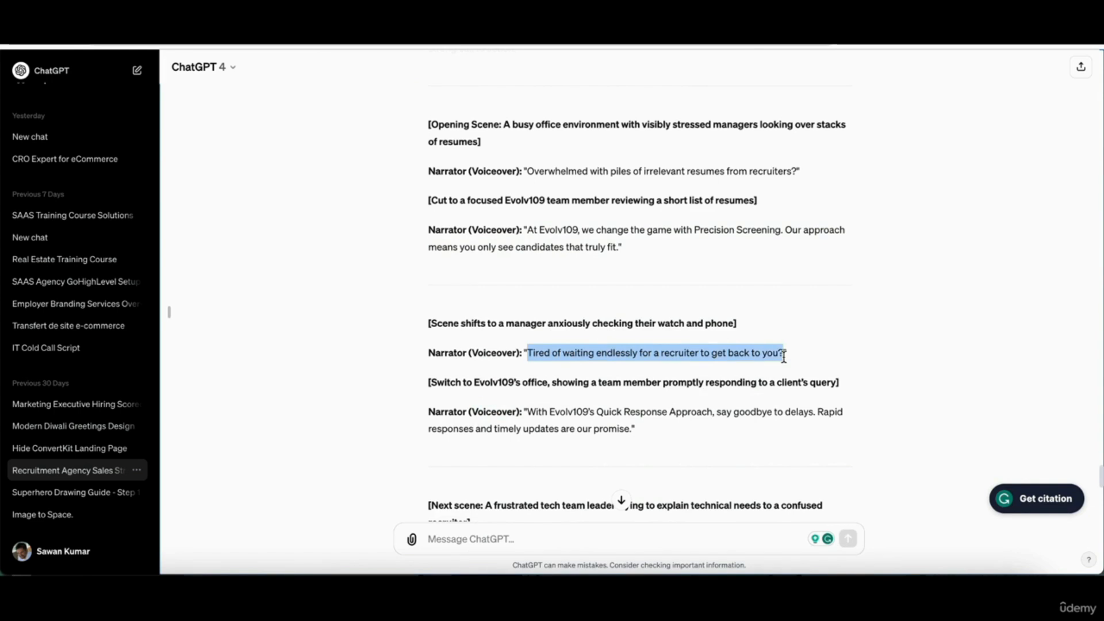
- In Canva, replace the voiceover text with the copied line, generate it in the Meera voice and add it to the design
{"action": "key", "text": "ctrl+shift+Tab"}
{"action": "left_click", "coordinate": [138, 282]}
{"action": "key", "text": "ctrl+a"}
{"action": "key", "text": "ctrl+v"}
{"action": "scroll", "coordinate": [128, 191], "scroll_direction": "up", "scroll_amount": 2}
{"action": "left_click", "coordinate": [109, 167]}
{"action": "scroll", "coordinate": [155, 365], "scroll_direction": "down", "scroll_amount": 3}
{"action": "left_click", "coordinate": [156, 492]}
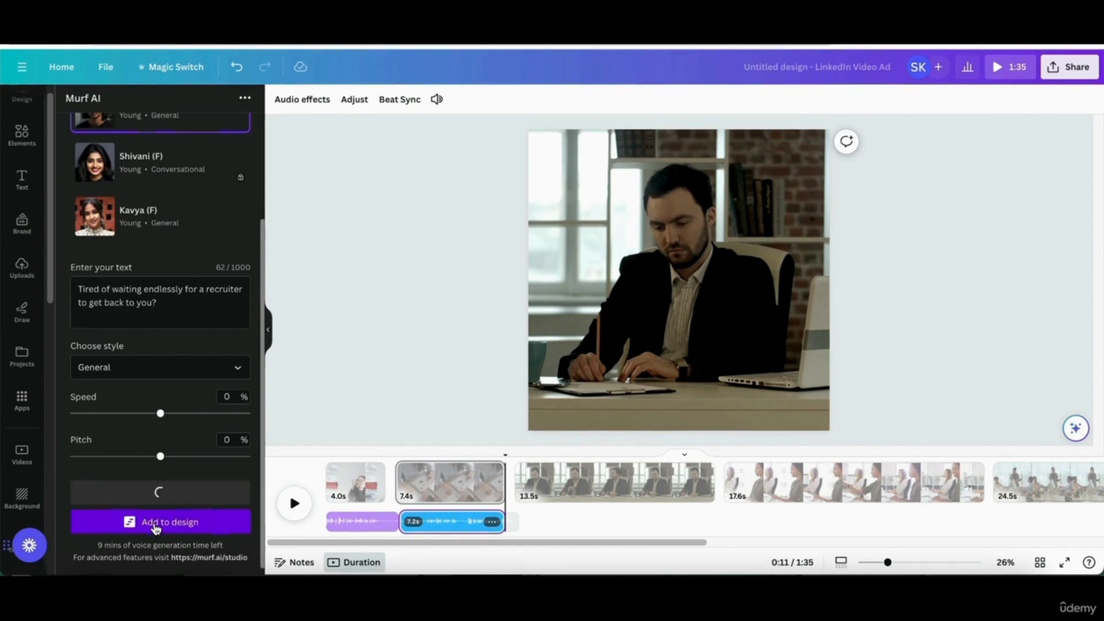
{"action": "left_click", "coordinate": [155, 523]}
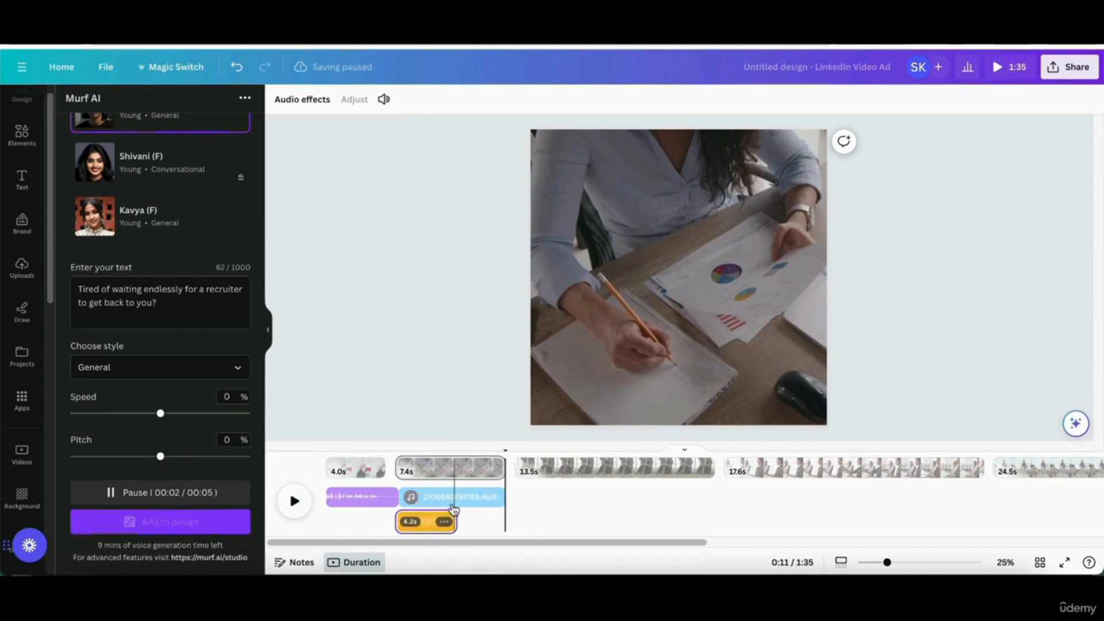
- Place the new voiceover clip at the start of the third page and trim that page to 4.2s
{"action": "left_click_drag", "start_coordinate": [419, 518], "coordinate": [541, 505]}
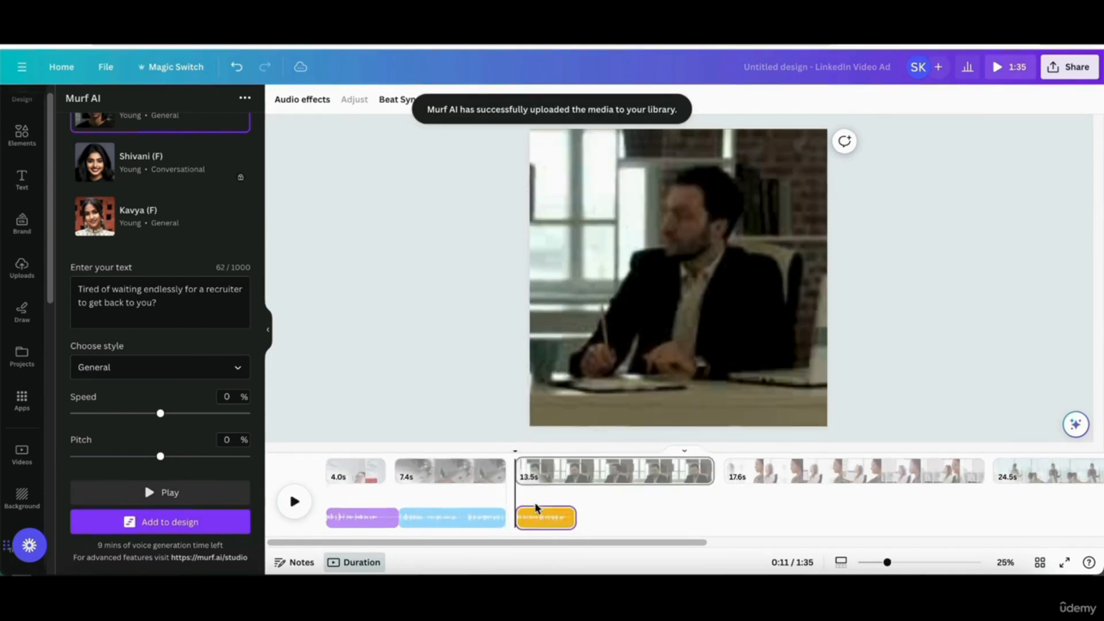
{"action": "left_click", "coordinate": [670, 468]}
{"action": "left_click_drag", "start_coordinate": [709, 483], "coordinate": [572, 490]}
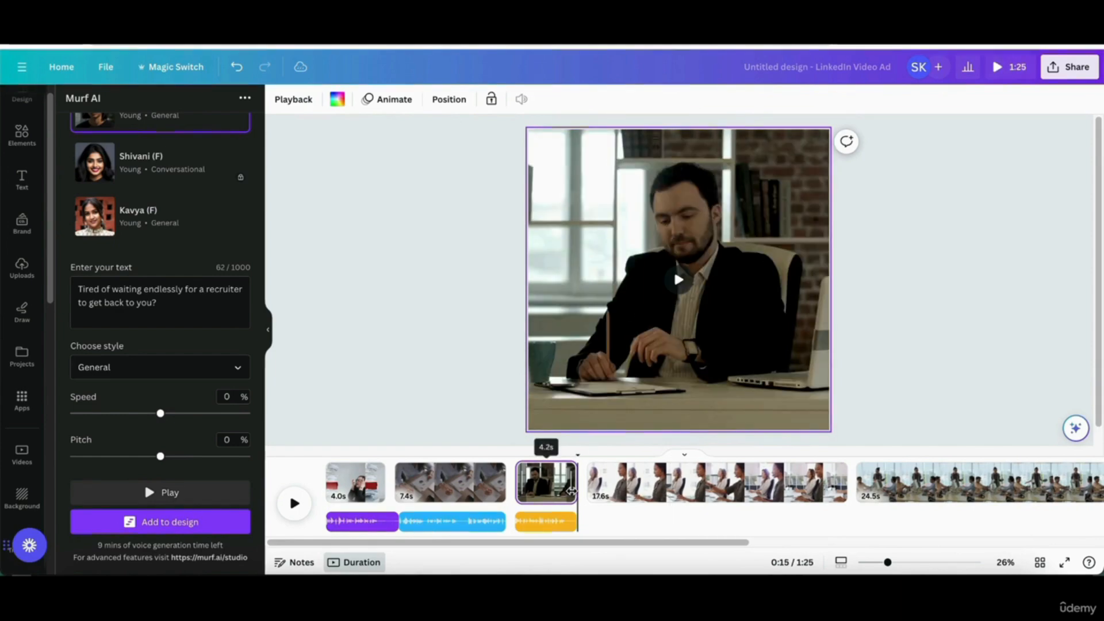
- In ChatGPT, copy the fourth scene's narrator line, from "With Evolv109's Quick Response Approach" to "updates are our promise"
{"action": "key", "text": "ctrl+Tab"}
{"action": "scroll", "coordinate": [551, 380], "scroll_direction": "down", "scroll_amount": 1}
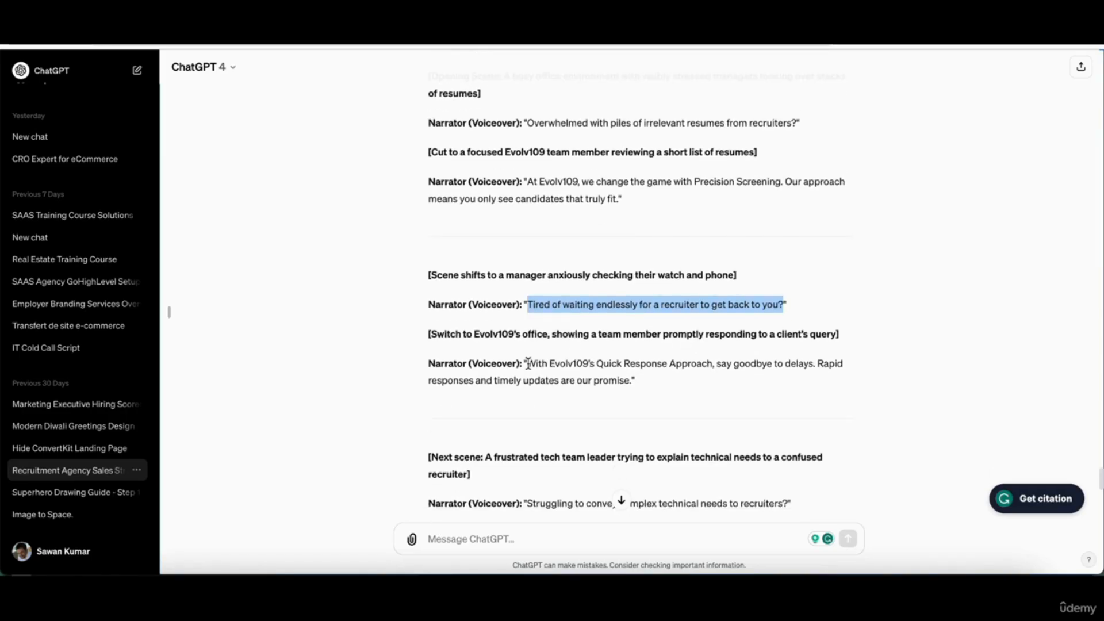
{"action": "left_click_drag", "start_coordinate": [528, 364], "coordinate": [613, 363]}
{"action": "left_click", "coordinate": [565, 364]}
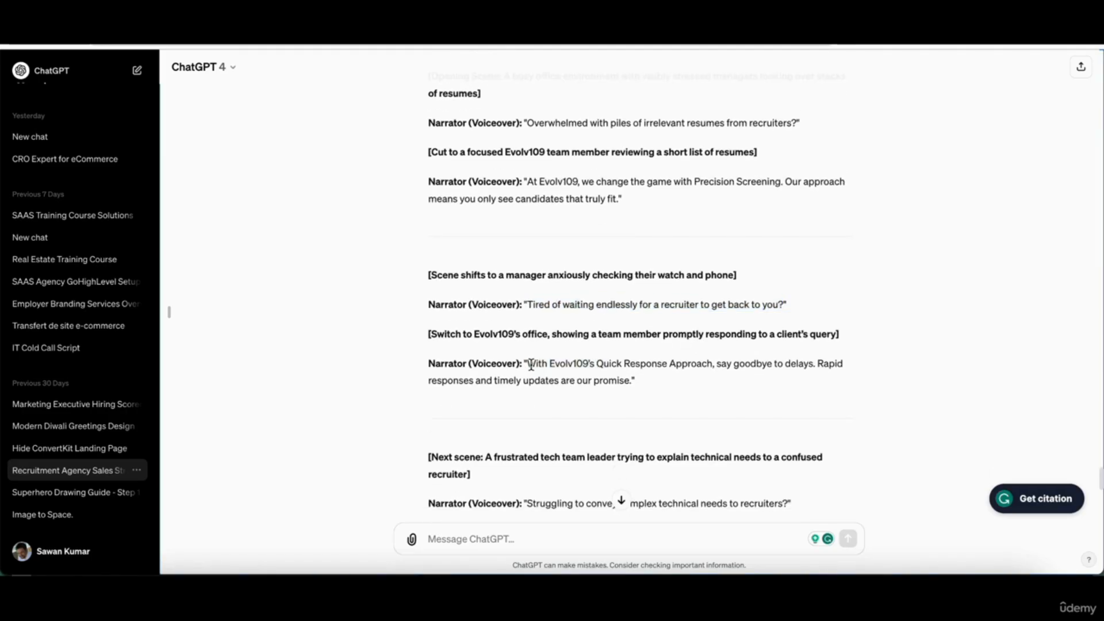
{"action": "left_click_drag", "start_coordinate": [529, 363], "coordinate": [629, 380]}
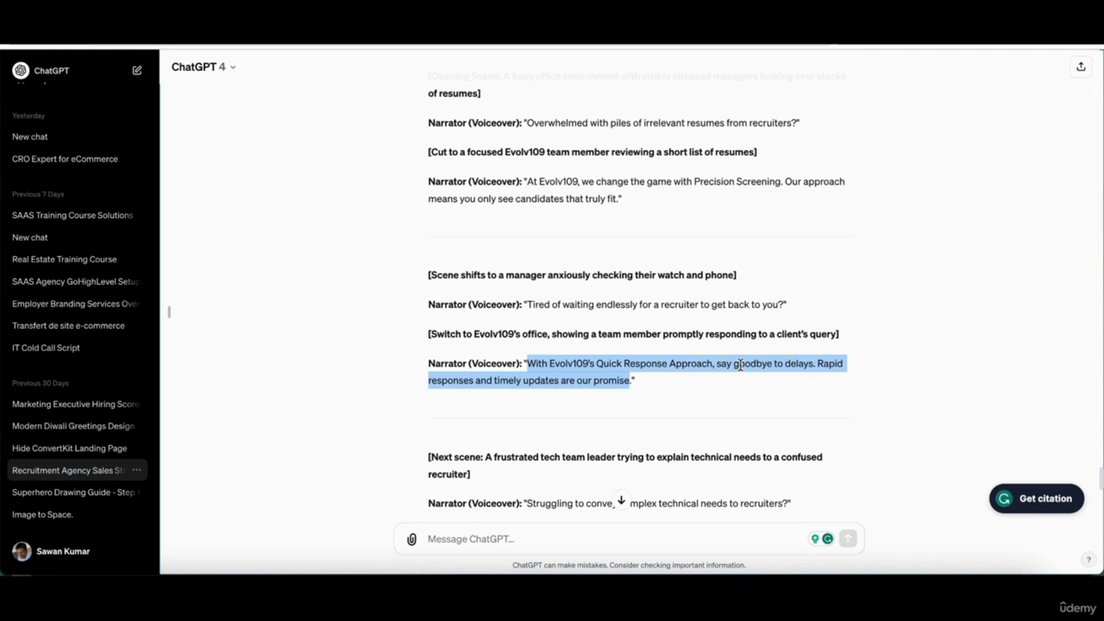
{"action": "key", "text": "ctrl+c"}
- In Canva, replace the voiceover text with the copied line and change "Evolv109's" in it to "our"
{"action": "key", "text": "ctrl+Tab"}
{"action": "left_click", "coordinate": [165, 308]}
{"action": "key", "text": "ctrl+a"}
{"action": "key", "text": "ctrl+v"}
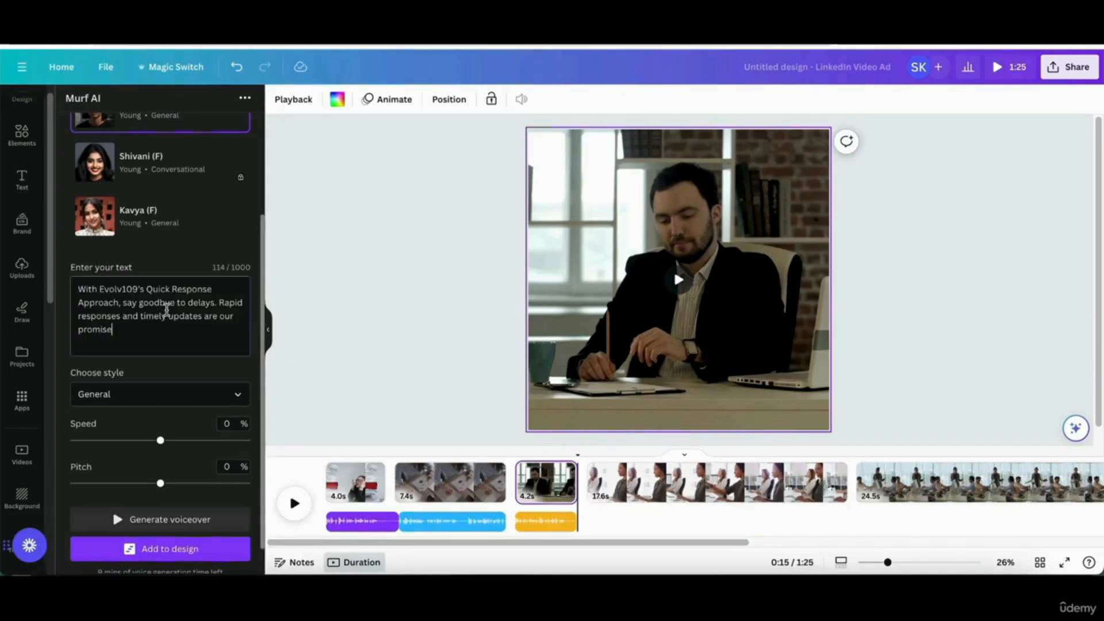
{"action": "type", "text": "us"}
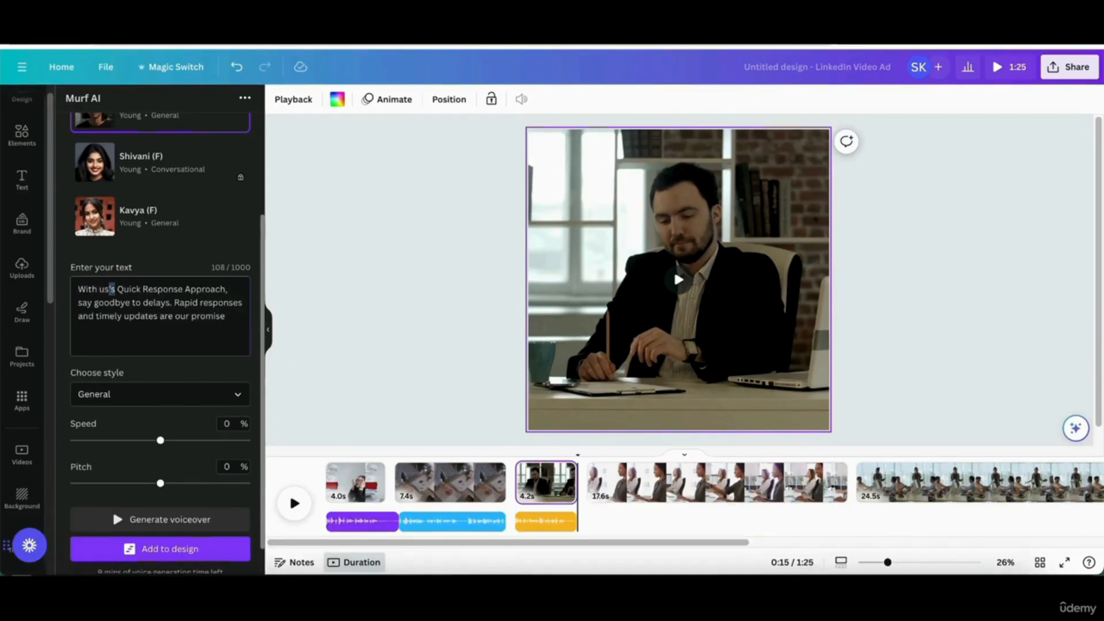
{"action": "key", "text": "BackSpace"}
{"action": "key", "text": "BackSpace"}
{"action": "key", "text": "BackSpace"}
{"action": "type", "text": "our"}
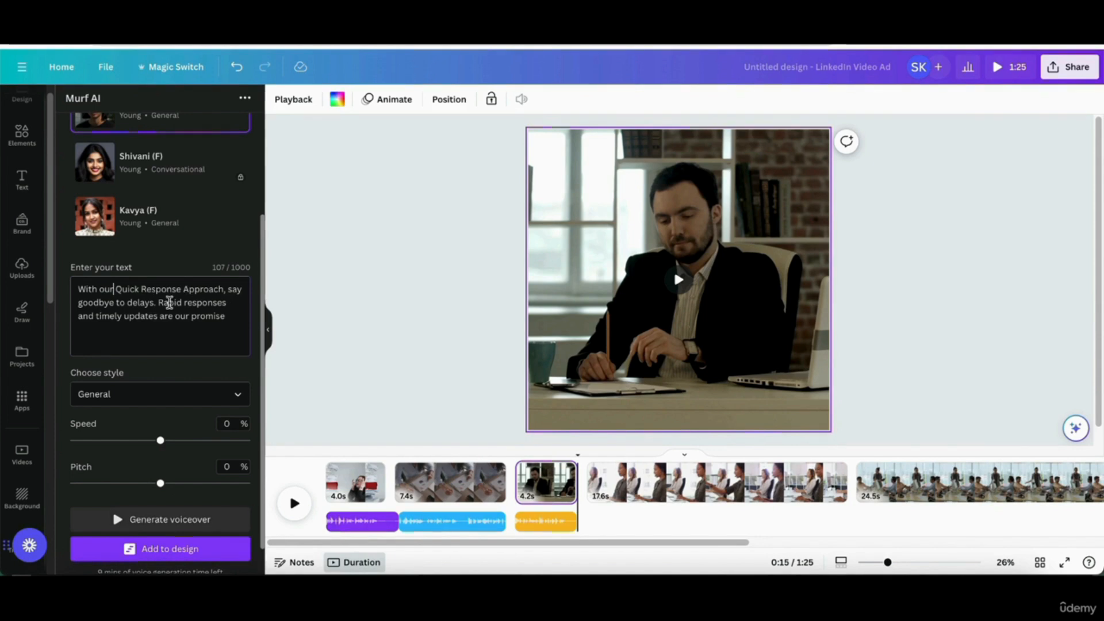
- Select the Kavya voice, generate the voiceover and add it to the design
{"action": "scroll", "coordinate": [138, 259], "scroll_direction": "down", "scroll_amount": 1}
{"action": "left_click", "coordinate": [133, 206]}
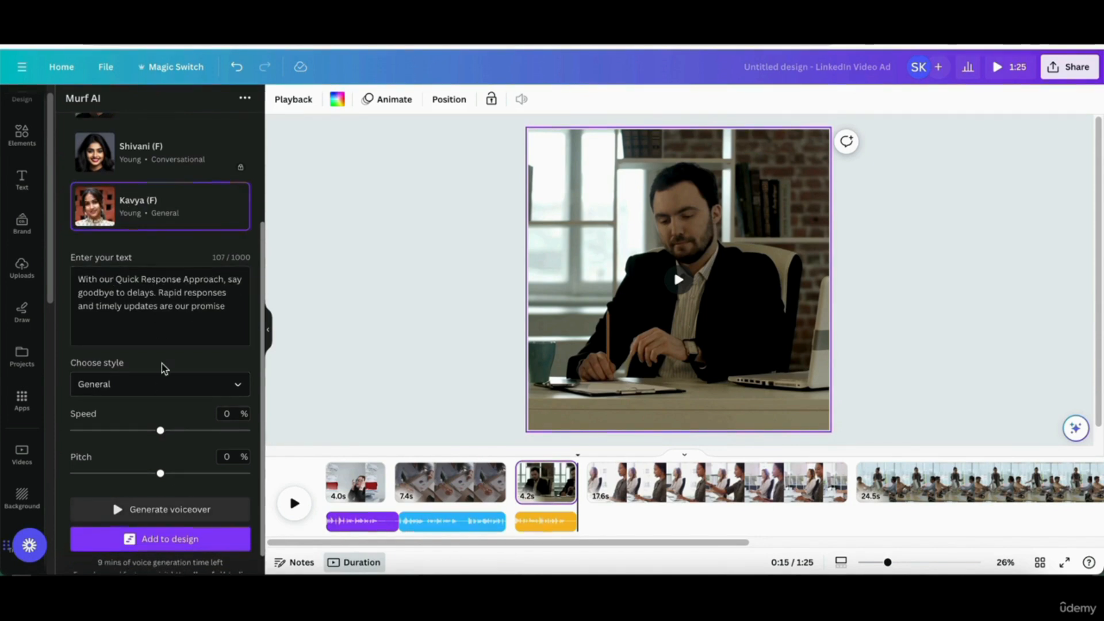
{"action": "scroll", "coordinate": [162, 368], "scroll_direction": "down", "scroll_amount": 1}
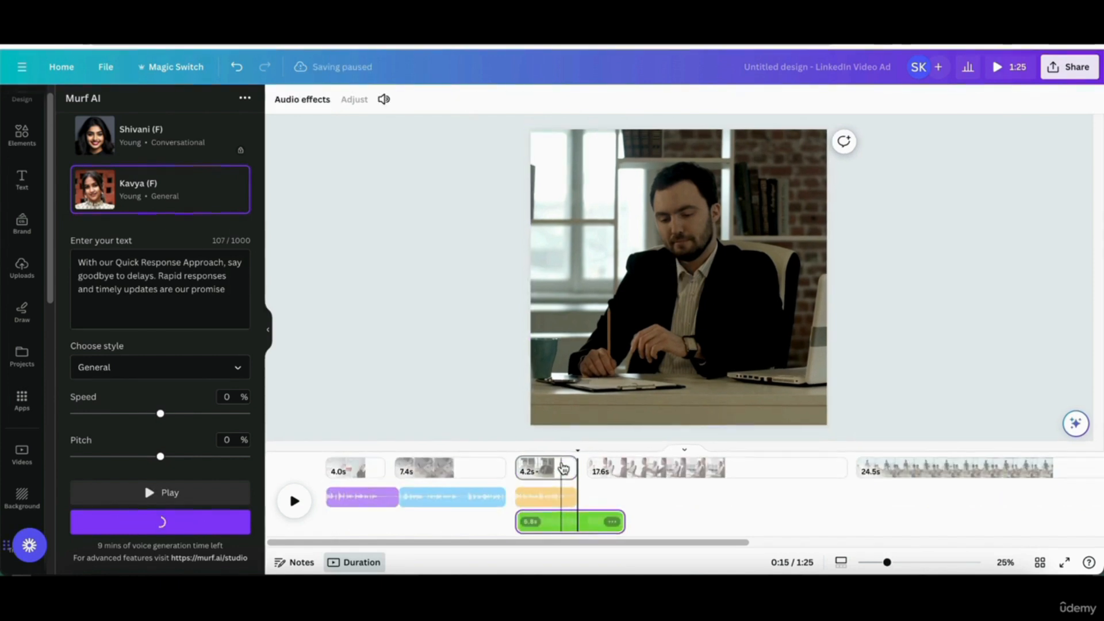
- Place the new voiceover clip at 15.6s, directly after the third clip, and trim the fourth page to 6.4s
{"action": "left_click_drag", "start_coordinate": [560, 521], "coordinate": [622, 524]}
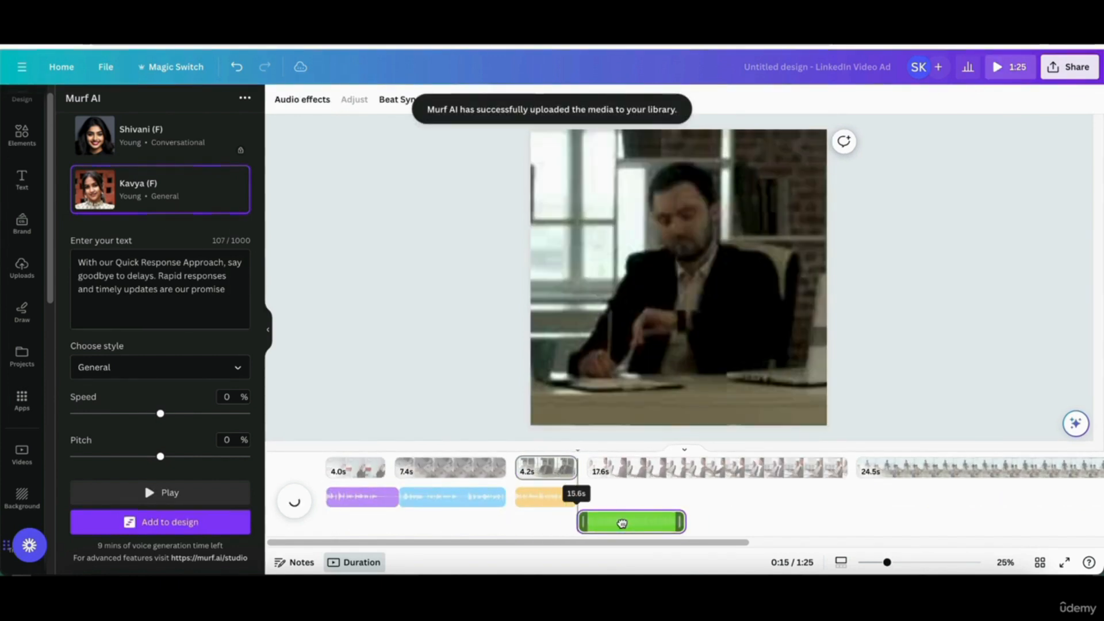
{"action": "left_click", "coordinate": [829, 486]}
{"action": "left_click_drag", "start_coordinate": [841, 490], "coordinate": [680, 490]}
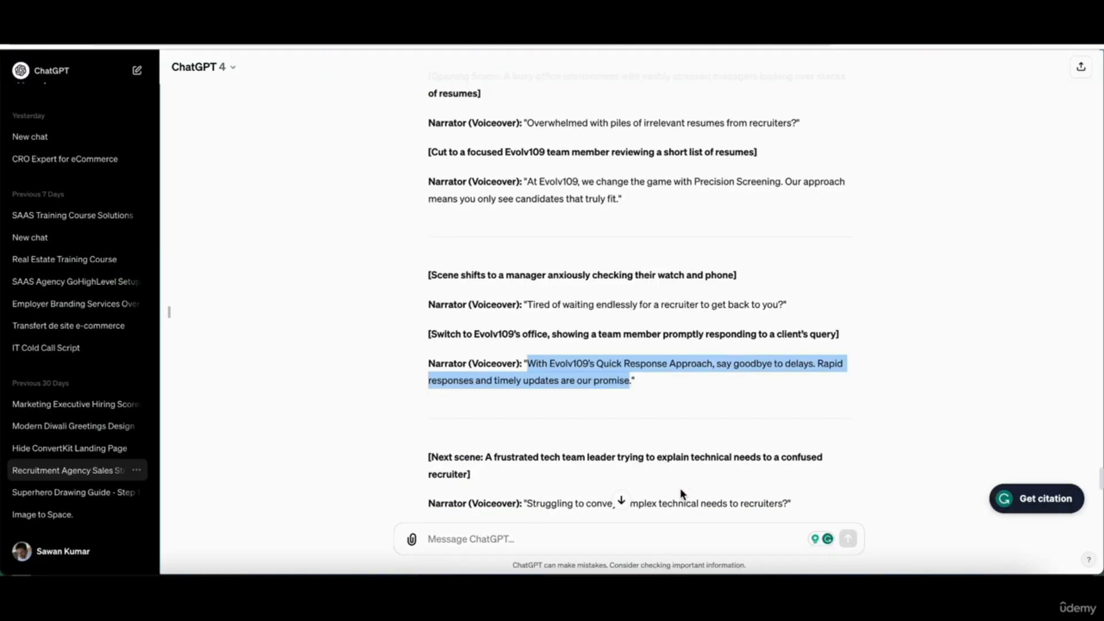
- Copy the line "Struggling to convey complex technical needs to recruiters?" from ChatGPT and replace the voiceover text in Canva with it
{"action": "scroll", "coordinate": [680, 488], "scroll_direction": "down", "scroll_amount": 3}
{"action": "left_click_drag", "start_coordinate": [528, 365], "coordinate": [786, 357]}
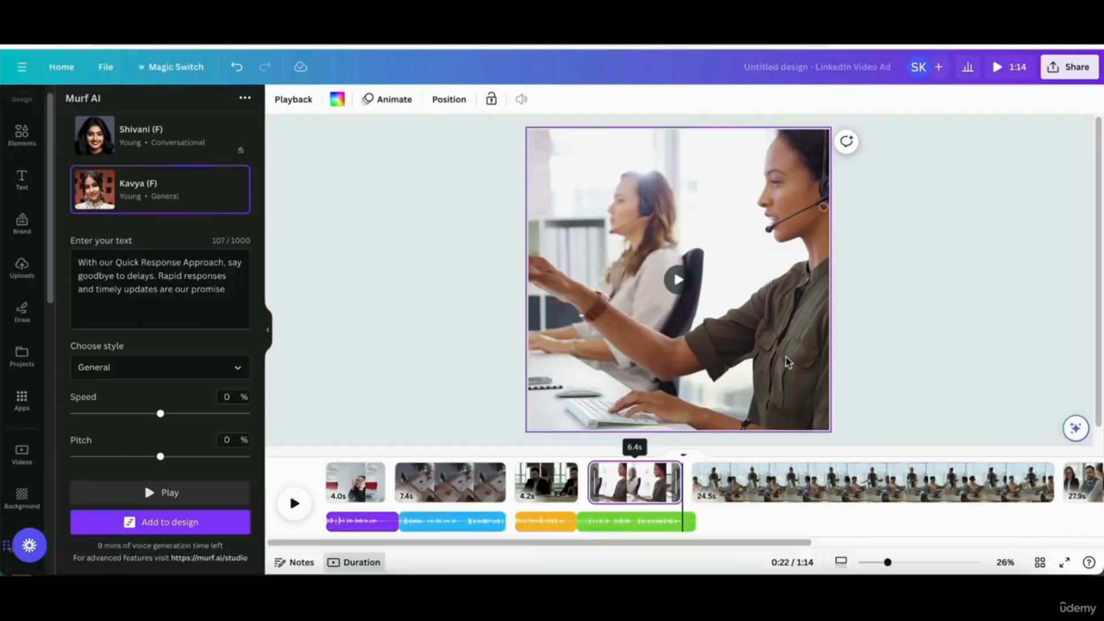
{"action": "key", "text": "ctrl+a"}
{"action": "key", "text": "ctrl+v"}
{"action": "scroll", "coordinate": [160, 277], "scroll_direction": "up", "scroll_amount": 2}
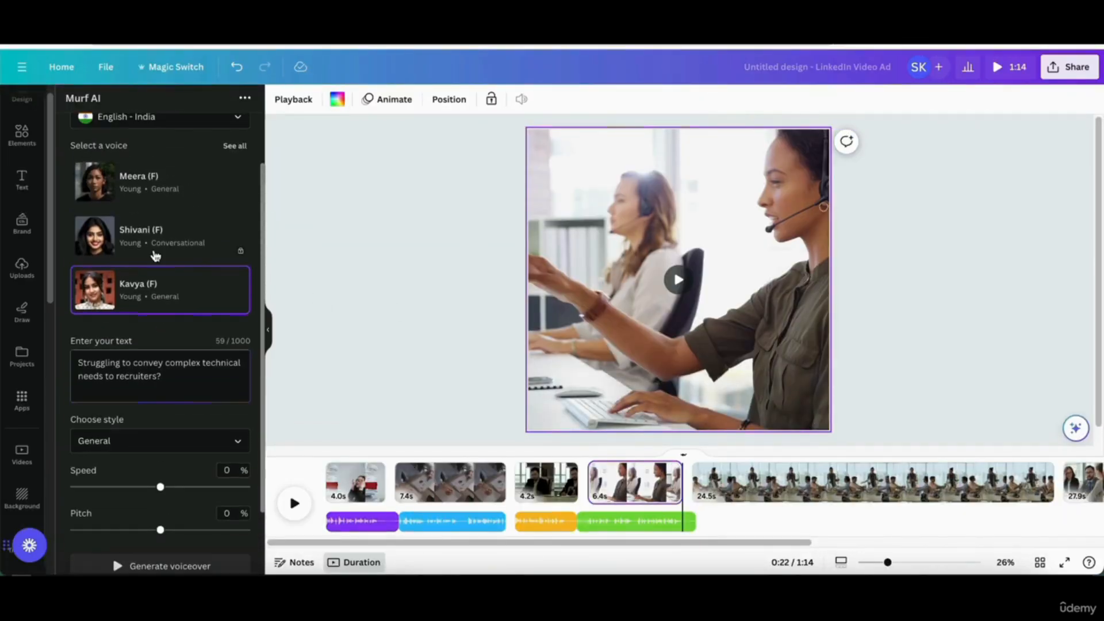
- Generate the line in the Meera voice for the design, and trim the fourth voiceover clip to its page's end
{"action": "left_click", "coordinate": [115, 185]}
{"action": "scroll", "coordinate": [145, 403], "scroll_direction": "down", "scroll_amount": 2}
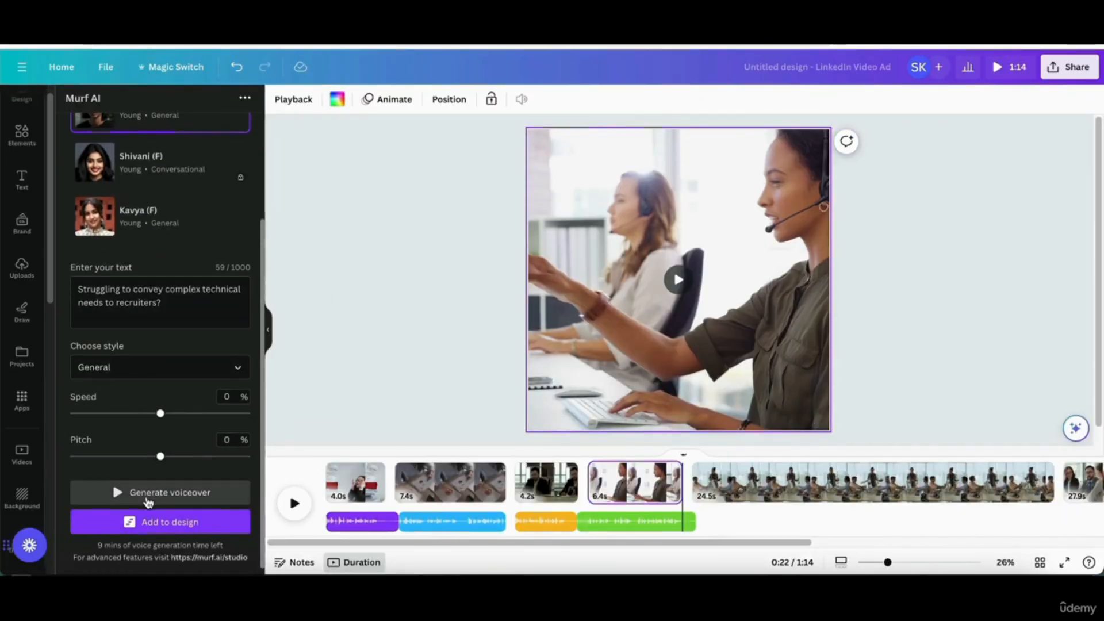
{"action": "left_click", "coordinate": [149, 492]}
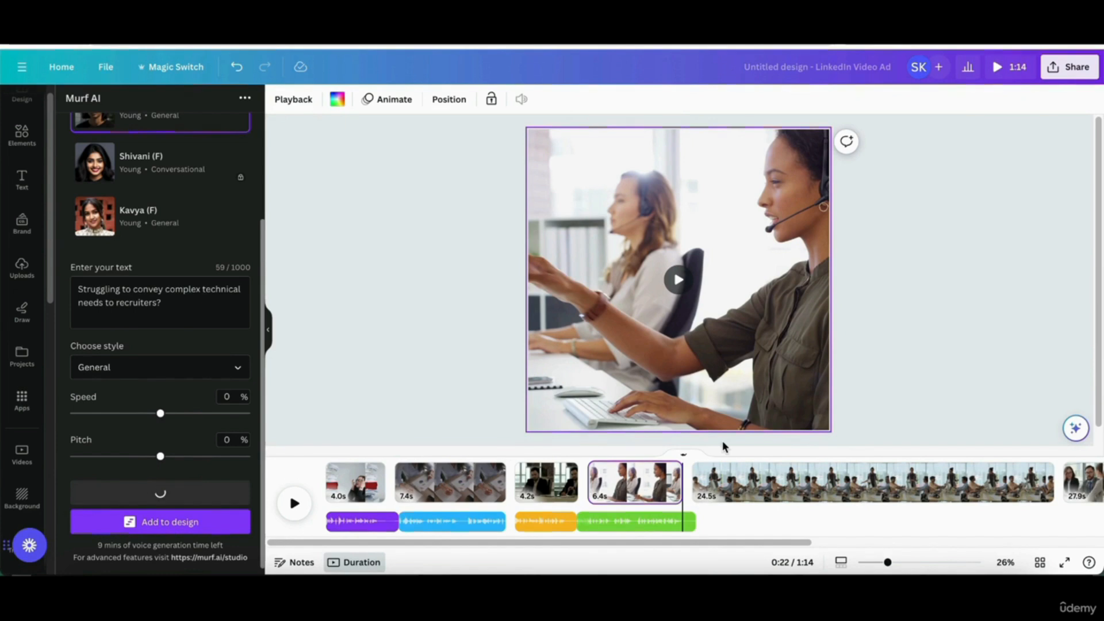
{"action": "left_click", "coordinate": [681, 523]}
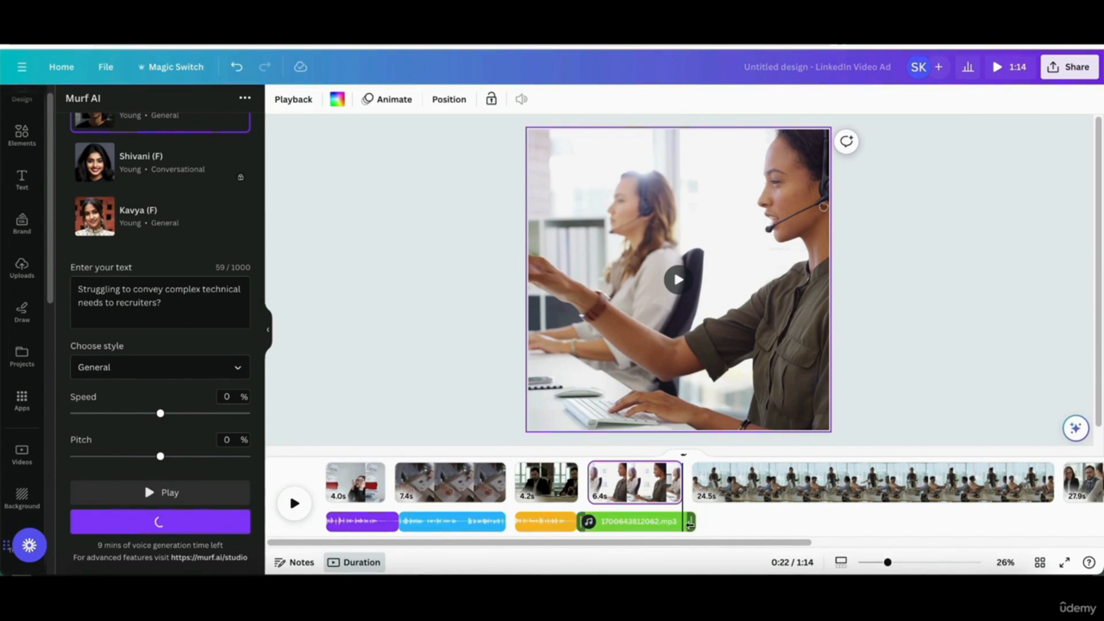
- Place the new voiceover clip at the start of the fifth page and trim that page to 3.8s
{"action": "left_click_drag", "start_coordinate": [626, 526], "coordinate": [721, 494]}
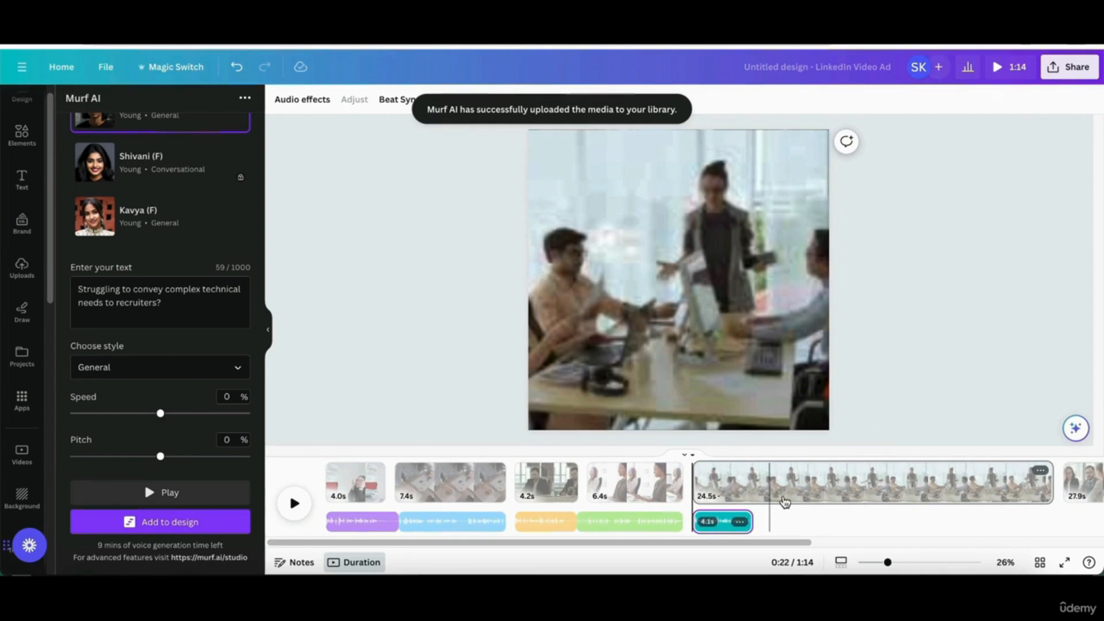
{"action": "left_click", "coordinate": [836, 484]}
{"action": "left_click_drag", "start_coordinate": [1058, 486], "coordinate": [713, 485]}
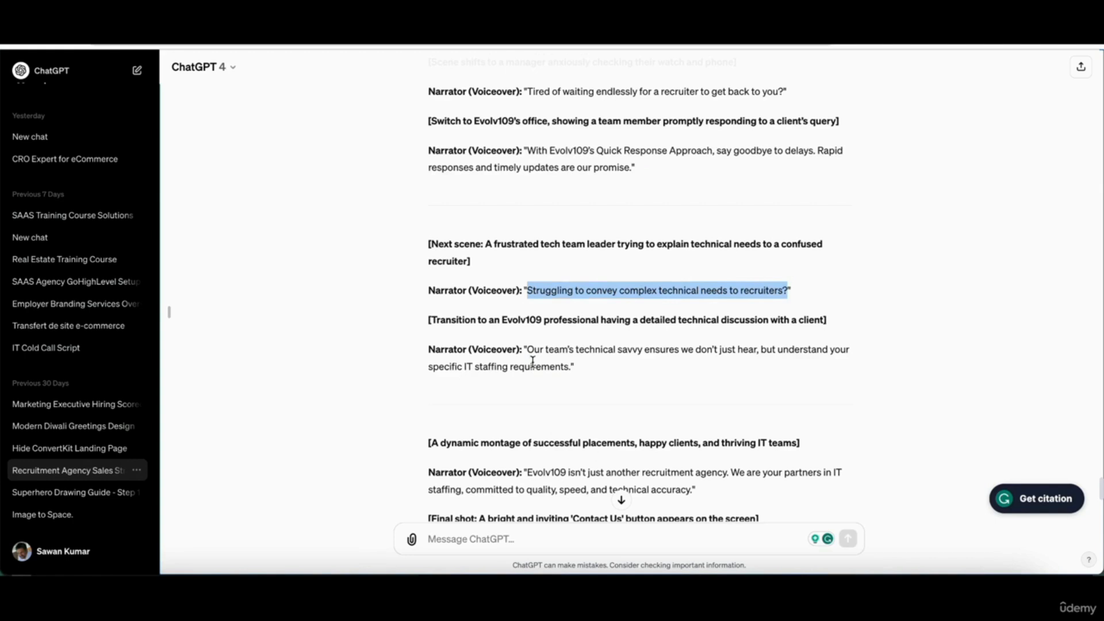
- In ChatGPT, copy the sixth narrator line, from "Our team's technical savvy" to "specific IT staffing requirements.", without the quotation marks
{"action": "left_click_drag", "start_coordinate": [527, 350], "coordinate": [574, 366]}
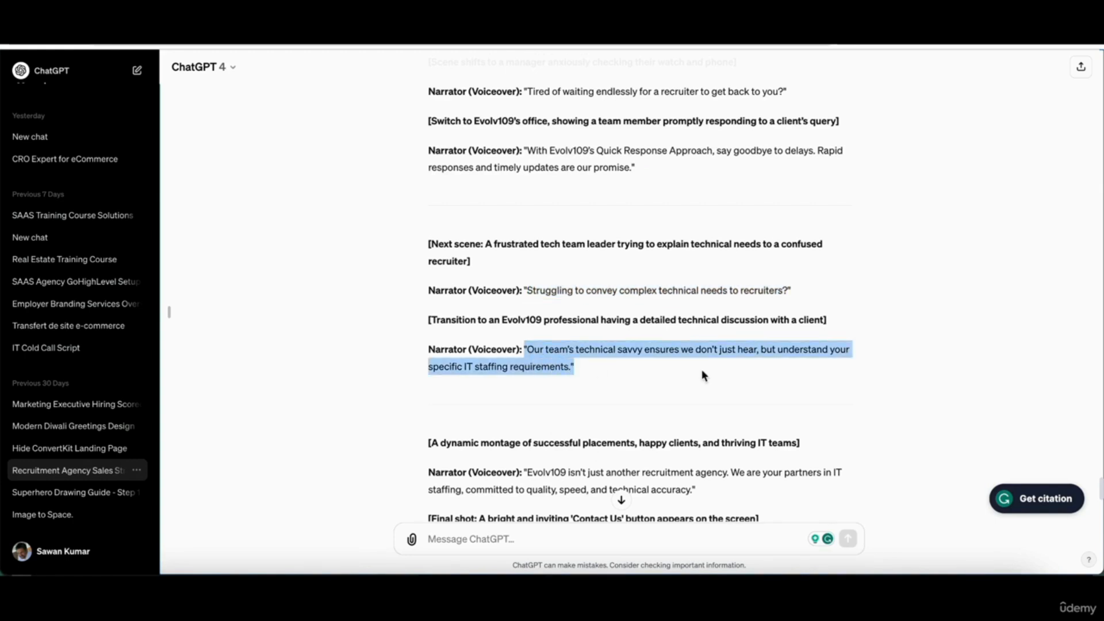
{"action": "left_click", "coordinate": [577, 374]}
{"action": "left_click_drag", "start_coordinate": [552, 367], "coordinate": [528, 353]}
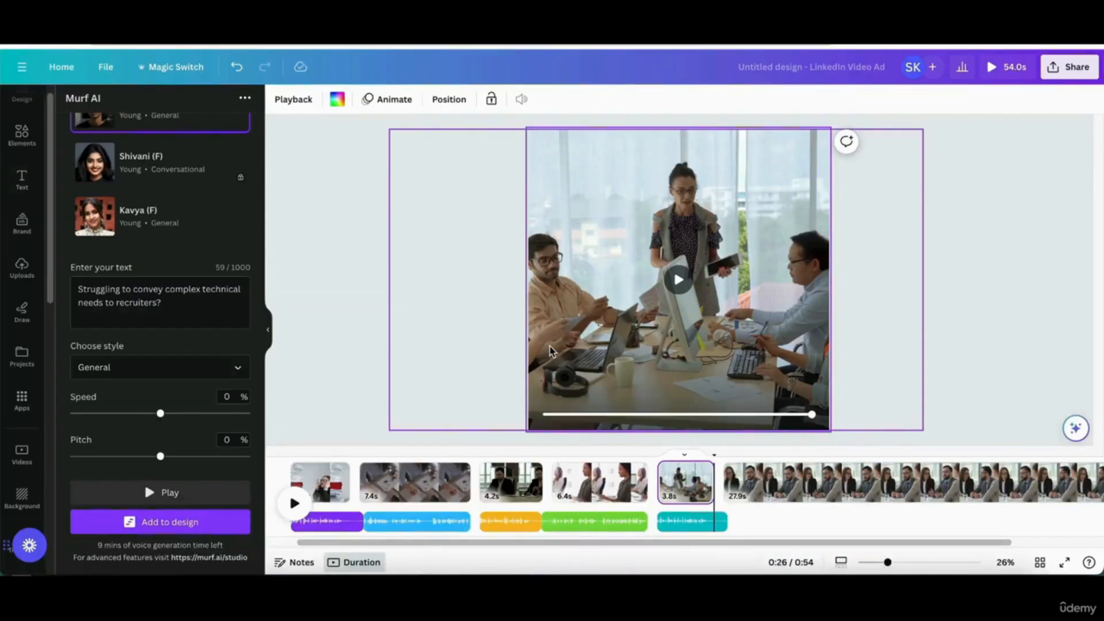
- In Canva, replace the voiceover text with the copied line and generate it in the Kavya voice
{"action": "left_click", "coordinate": [151, 302]}
{"action": "key", "text": "ctrl+a"}
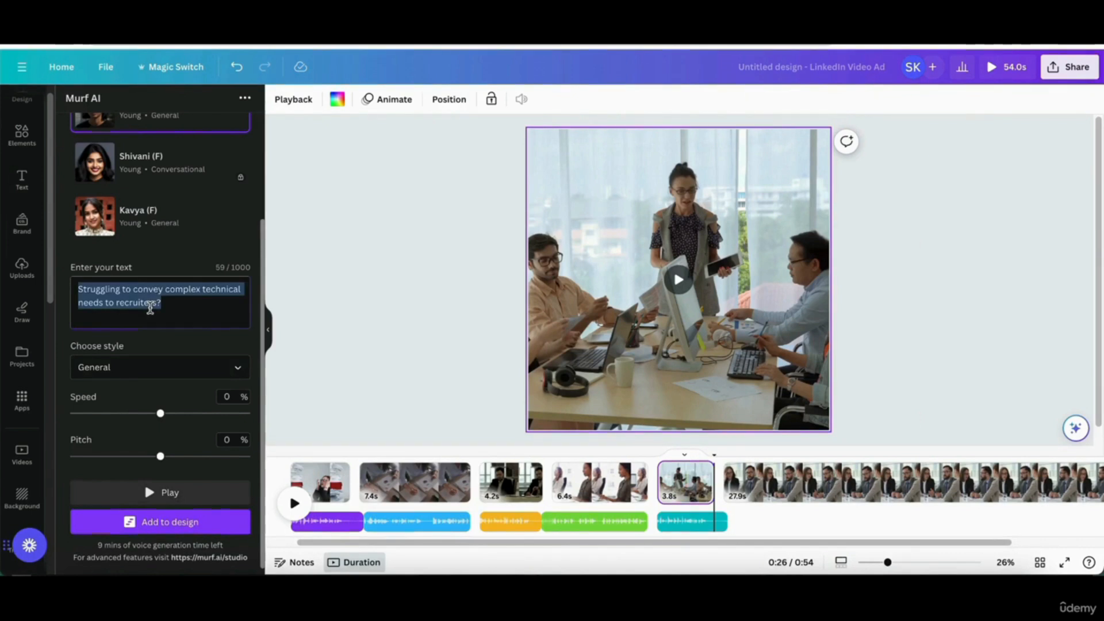
{"action": "key", "text": "ctrl+v"}
{"action": "left_click", "coordinate": [141, 217]}
{"action": "scroll", "coordinate": [173, 448], "scroll_direction": "down", "scroll_amount": 1}
{"action": "left_click", "coordinate": [162, 492]}
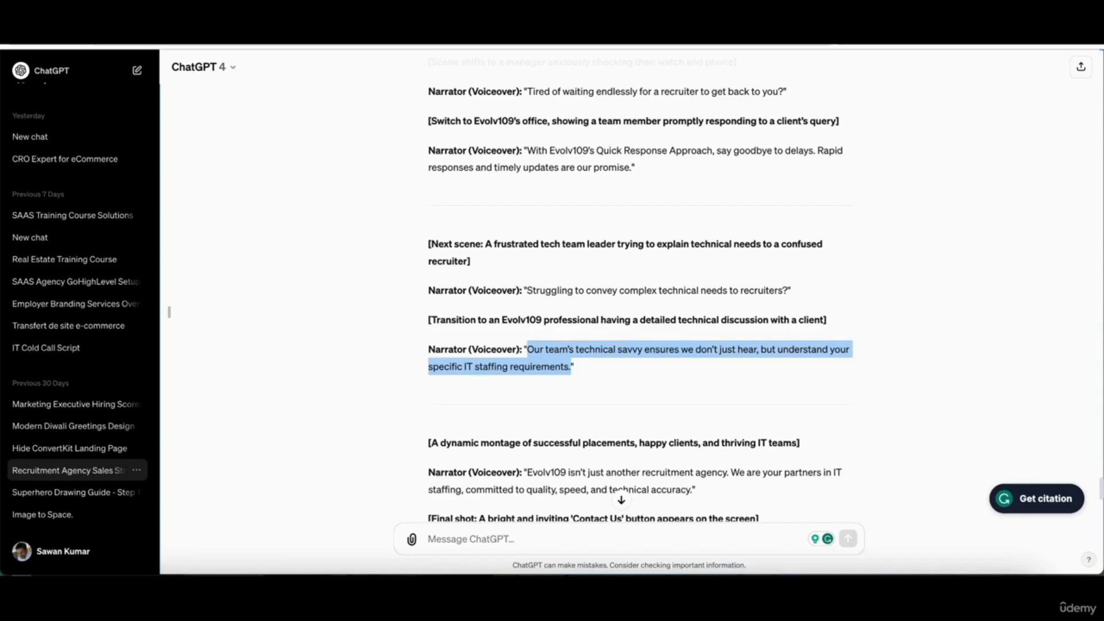
{"action": "scroll", "coordinate": [845, 242], "scroll_direction": "down", "scroll_amount": 3}
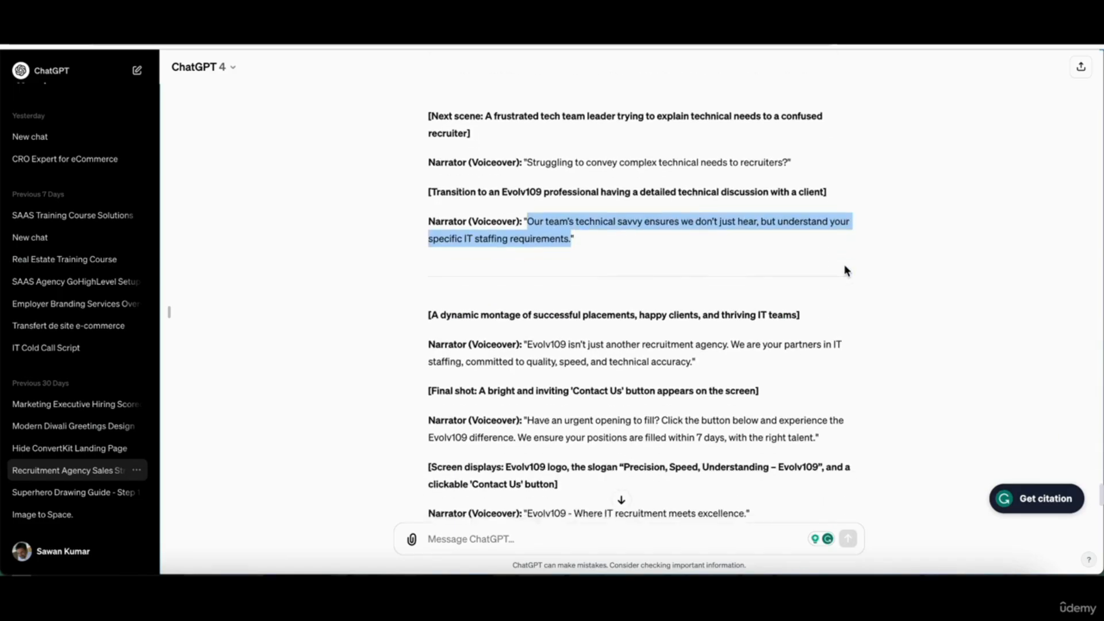
{"action": "scroll", "coordinate": [845, 270], "scroll_direction": "down", "scroll_amount": 1}
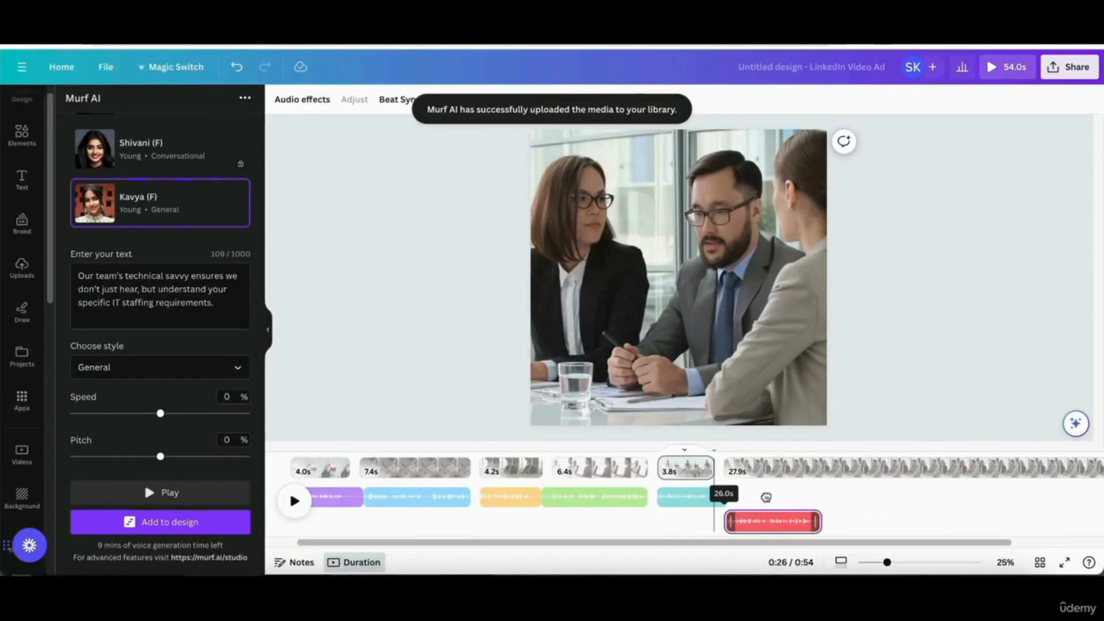
- In Canva, trim the sixth page to 6.5s to match the voiceover clip beneath it and preview the full video
{"action": "scroll", "coordinate": [769, 495], "scroll_direction": "right", "scroll_amount": 3}
{"action": "left_click_drag", "start_coordinate": [1029, 475], "coordinate": [715, 467]}
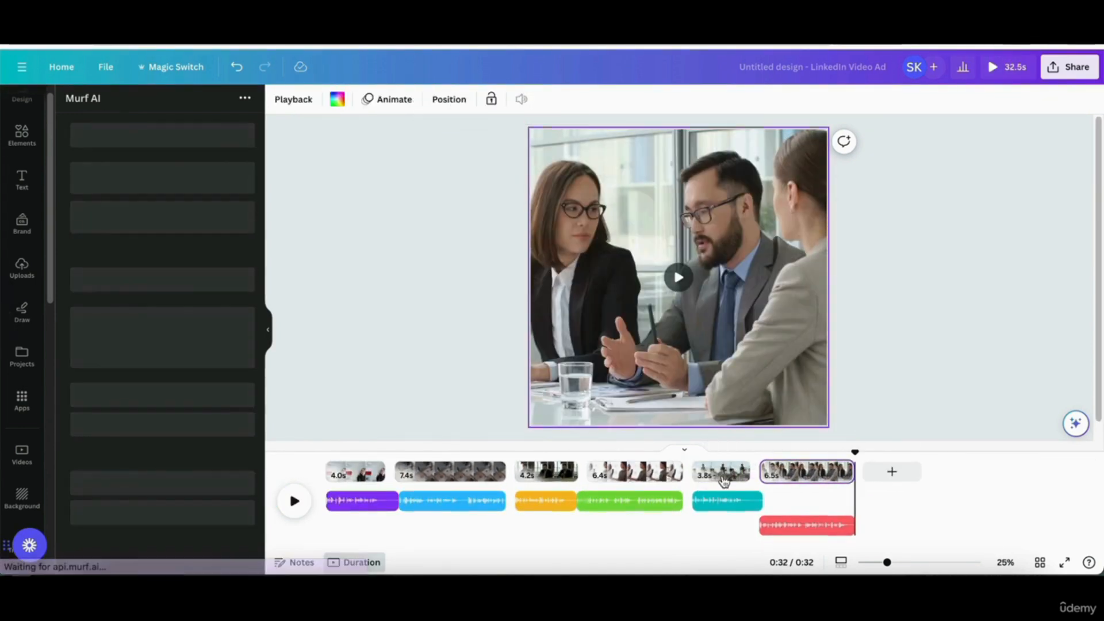
{"action": "left_click", "coordinate": [1001, 69]}
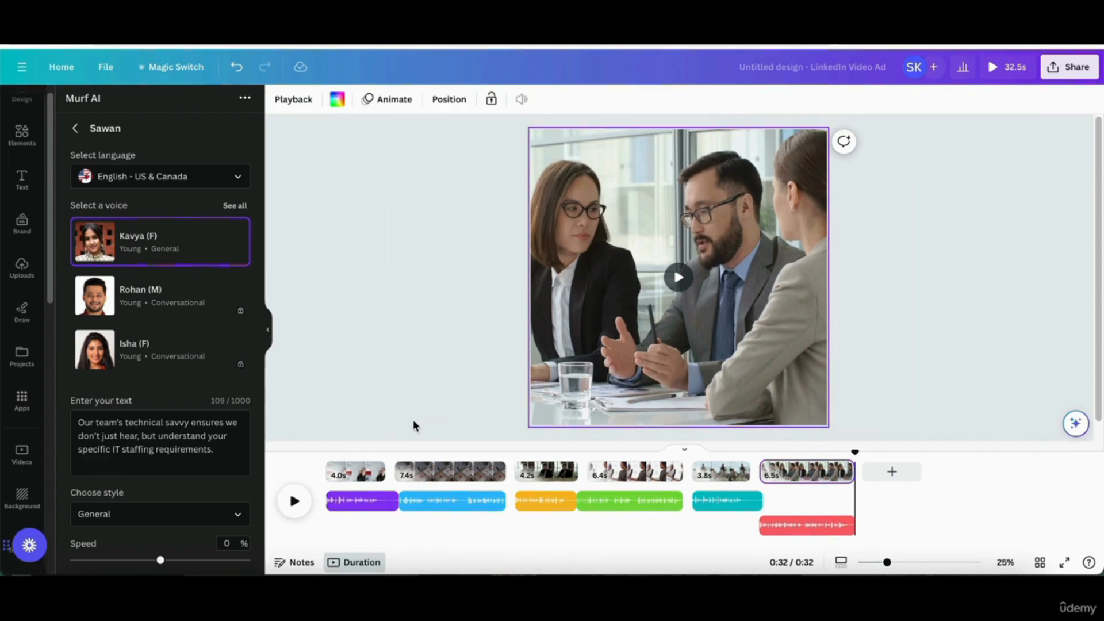
- Try Beat Sync on the first page's voiceover clip and raise the clip's fade-in in its audio effects
{"action": "left_click", "coordinate": [360, 500]}
{"action": "left_click", "coordinate": [395, 101]}
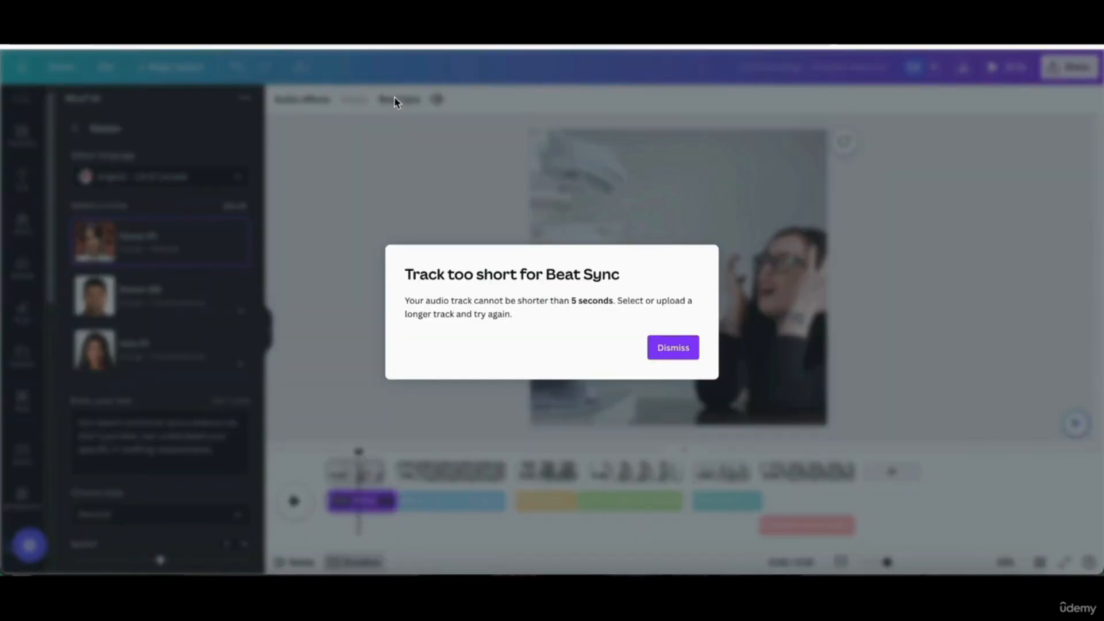
{"action": "left_click", "coordinate": [672, 346]}
{"action": "left_click", "coordinate": [315, 102]}
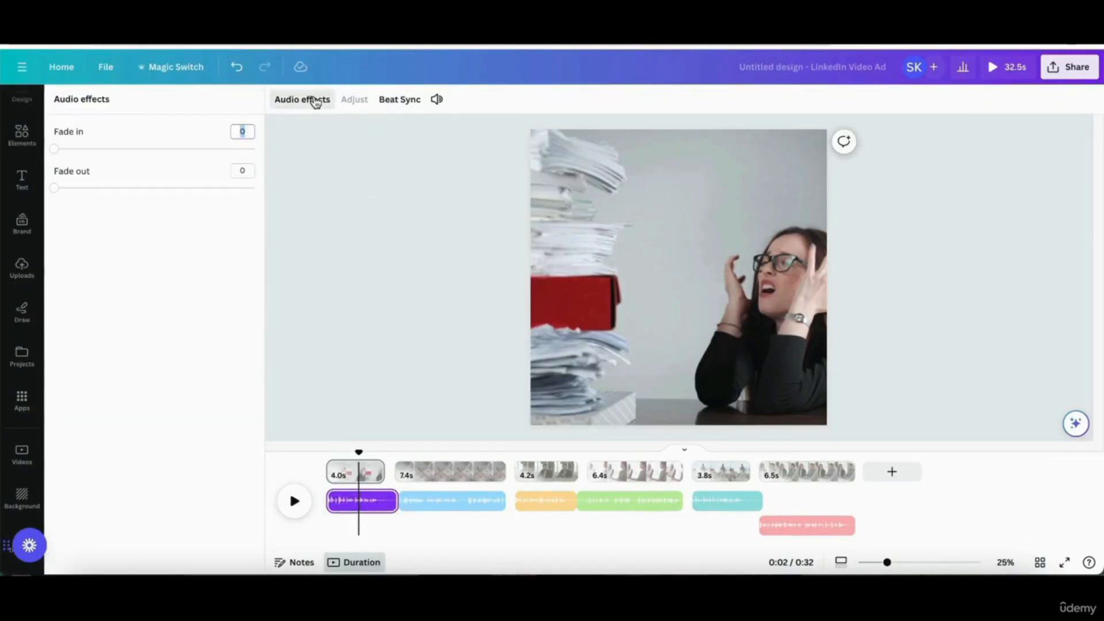
{"action": "left_click_drag", "start_coordinate": [56, 149], "coordinate": [82, 149]}
{"action": "left_click", "coordinate": [496, 199]}
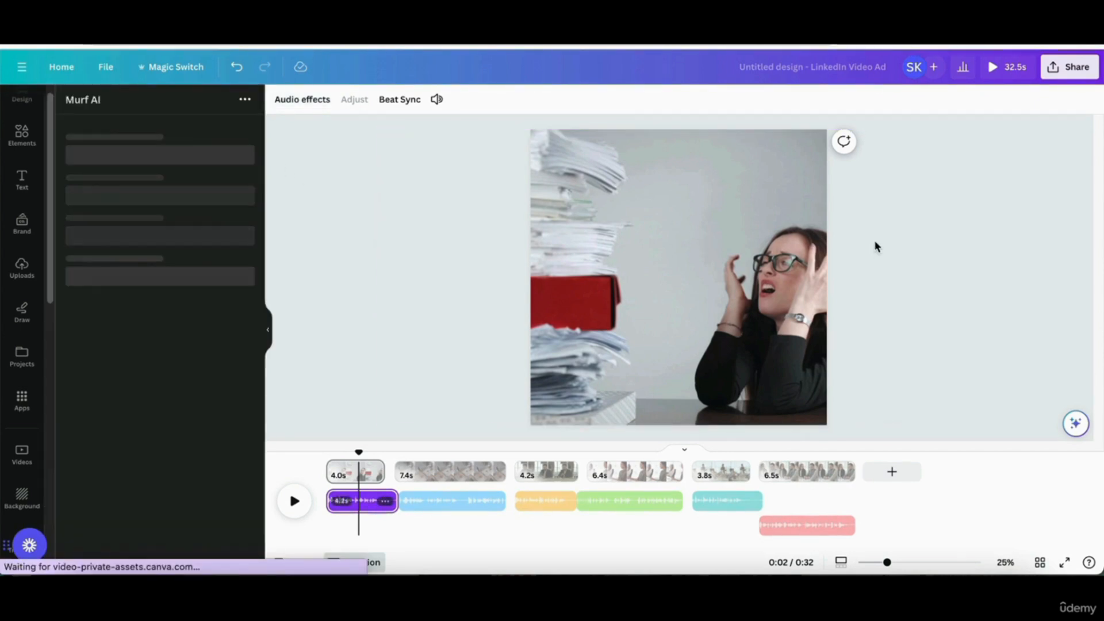
- Search the web for "murph ai", open the Murf AI website and look through its home page
{"action": "left_click", "coordinate": [957, 227]}
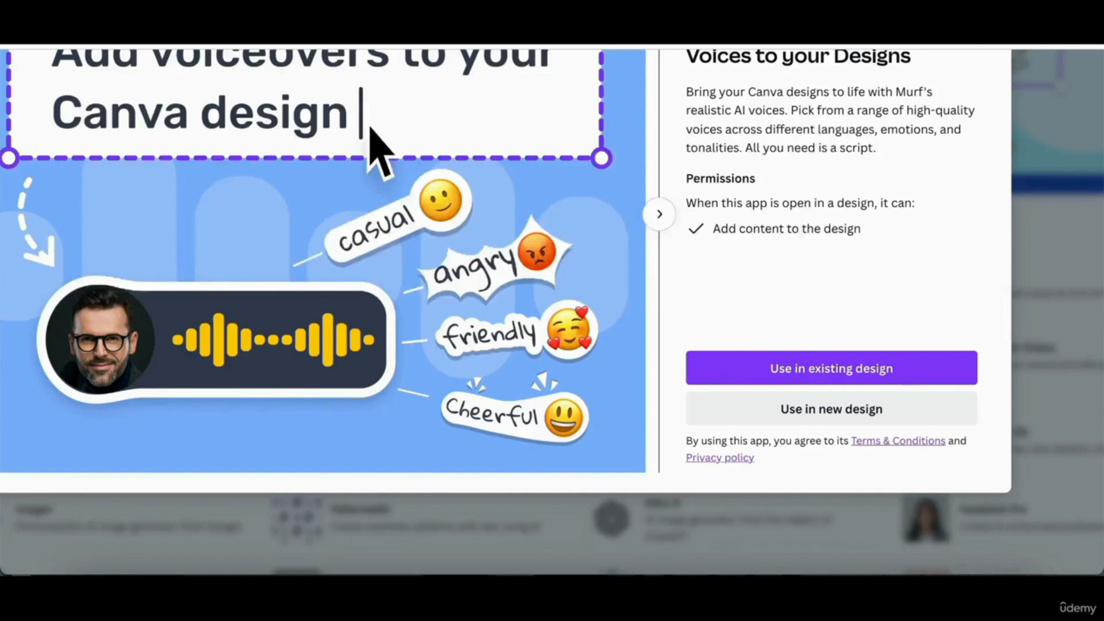
{"action": "type", "text": "murph ai"}
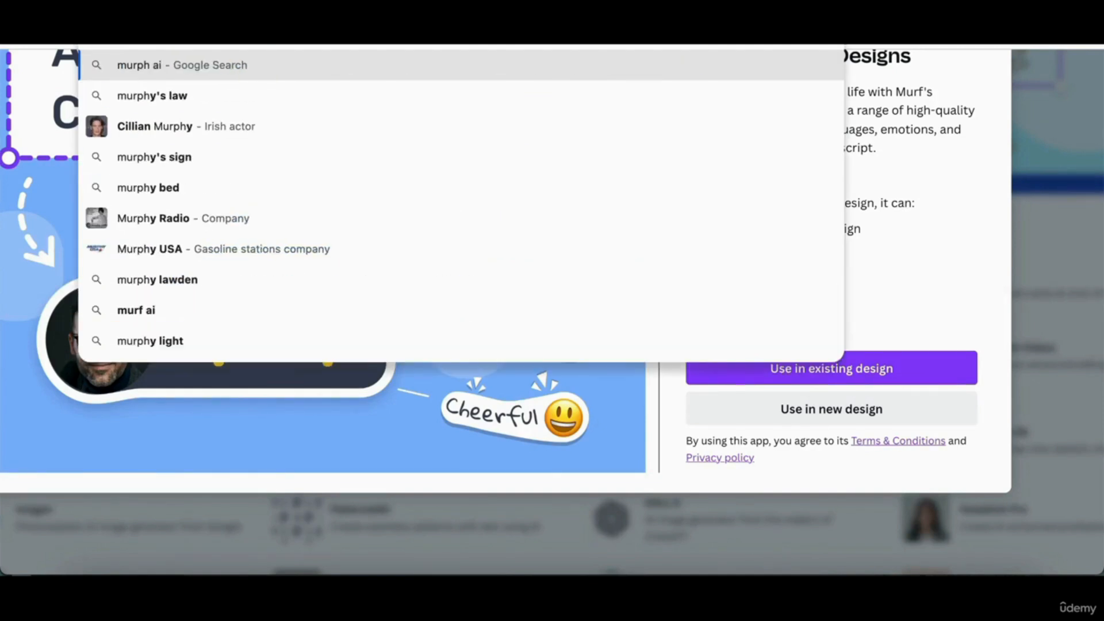
{"action": "key", "text": "Return"}
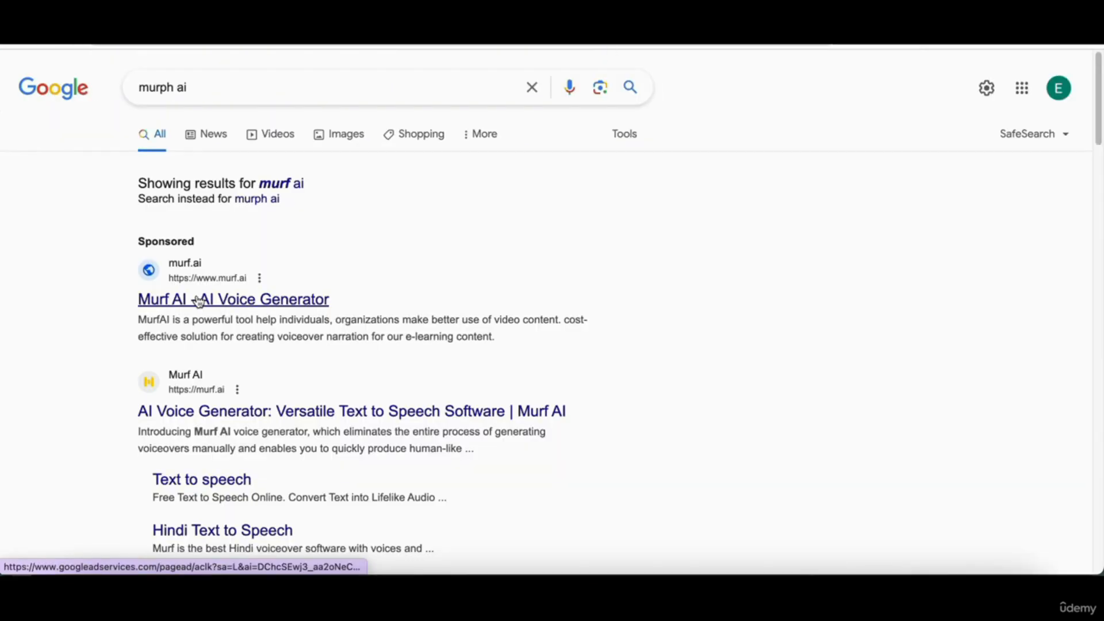
{"action": "left_click", "coordinate": [198, 300]}
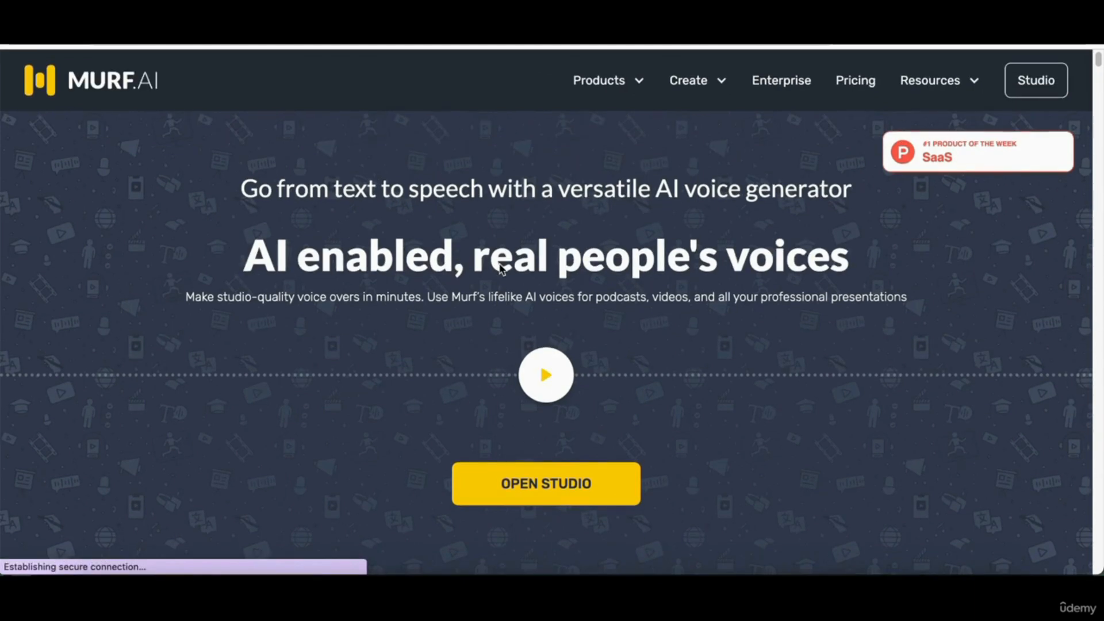
{"action": "scroll", "coordinate": [502, 269], "scroll_direction": "down", "scroll_amount": 3}
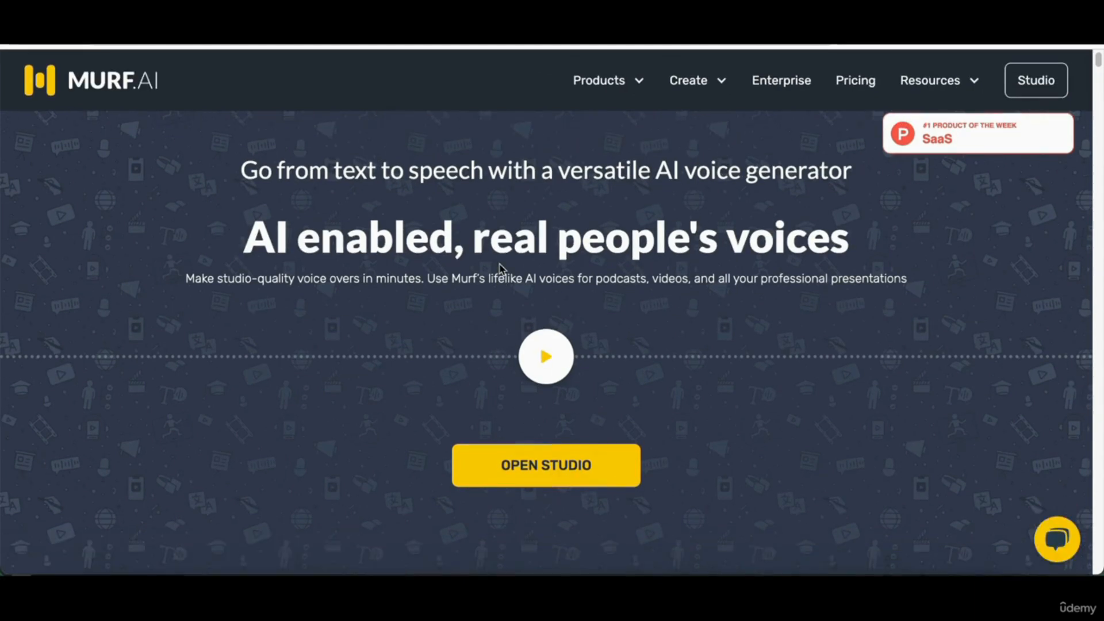
{"action": "scroll", "coordinate": [502, 268], "scroll_direction": "down", "scroll_amount": 15}
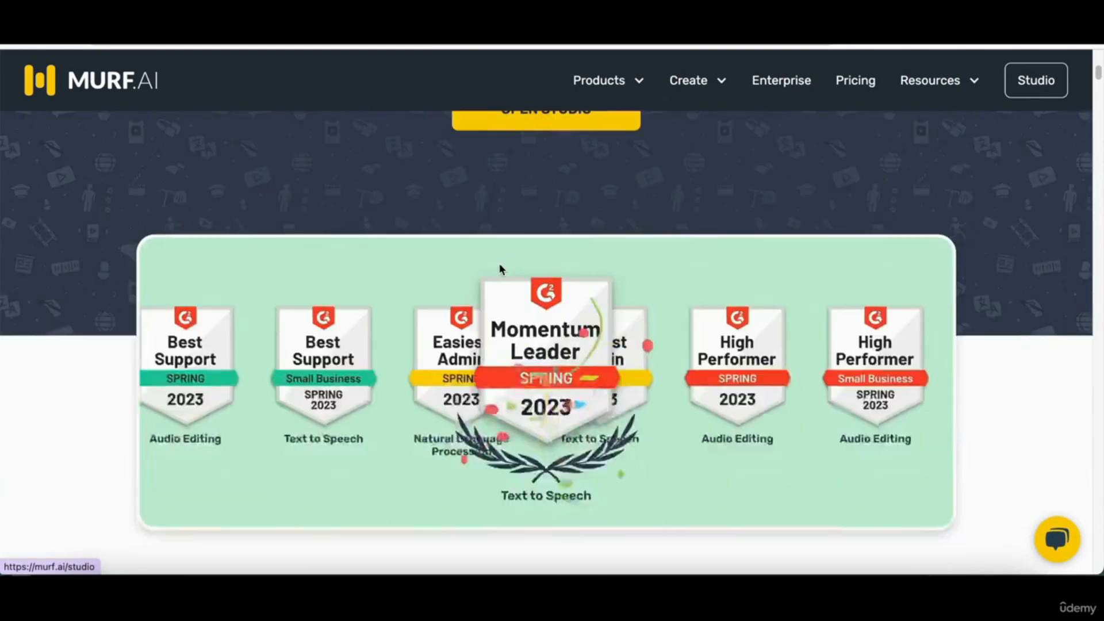
{"action": "scroll", "coordinate": [500, 265], "scroll_direction": "up", "scroll_amount": 6}
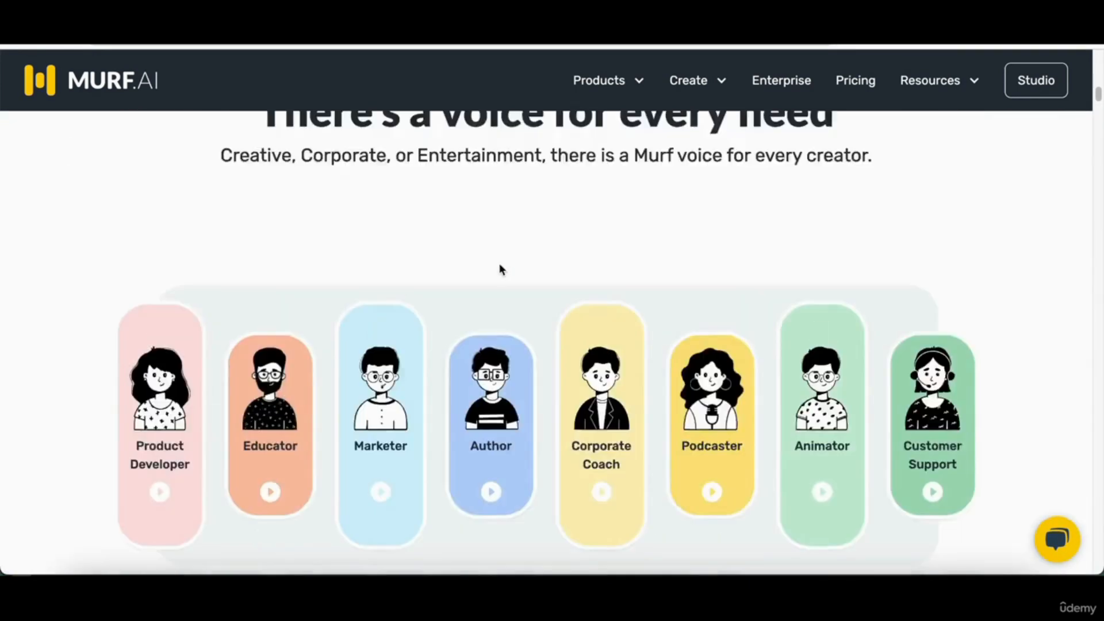
{"action": "scroll", "coordinate": [500, 268], "scroll_direction": "down", "scroll_amount": 3}
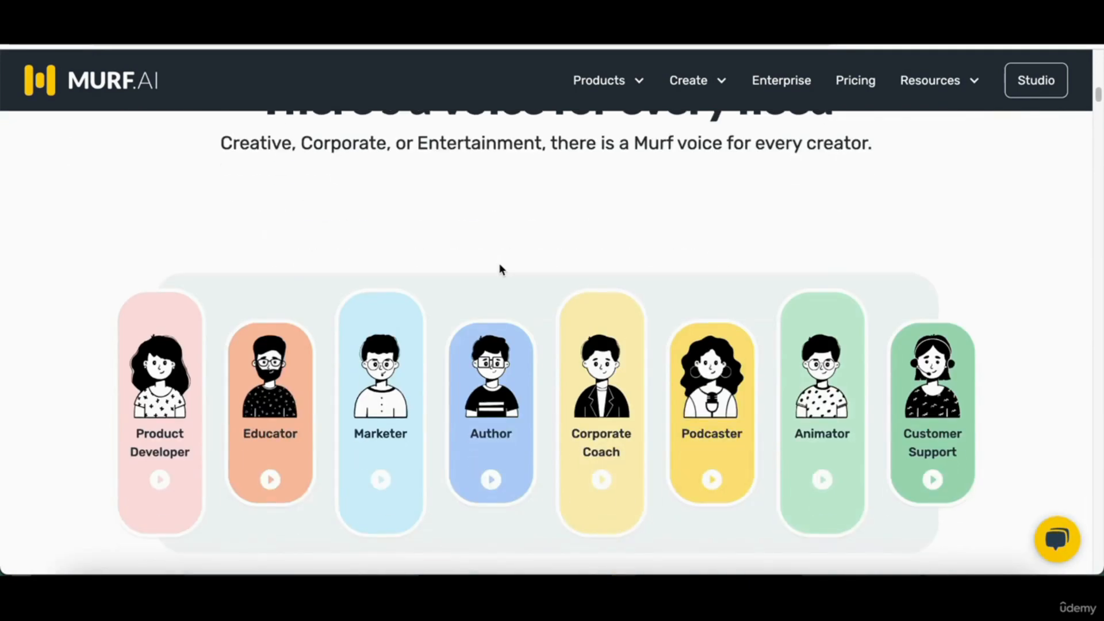
{"action": "scroll", "coordinate": [500, 266], "scroll_direction": "down", "scroll_amount": 6}
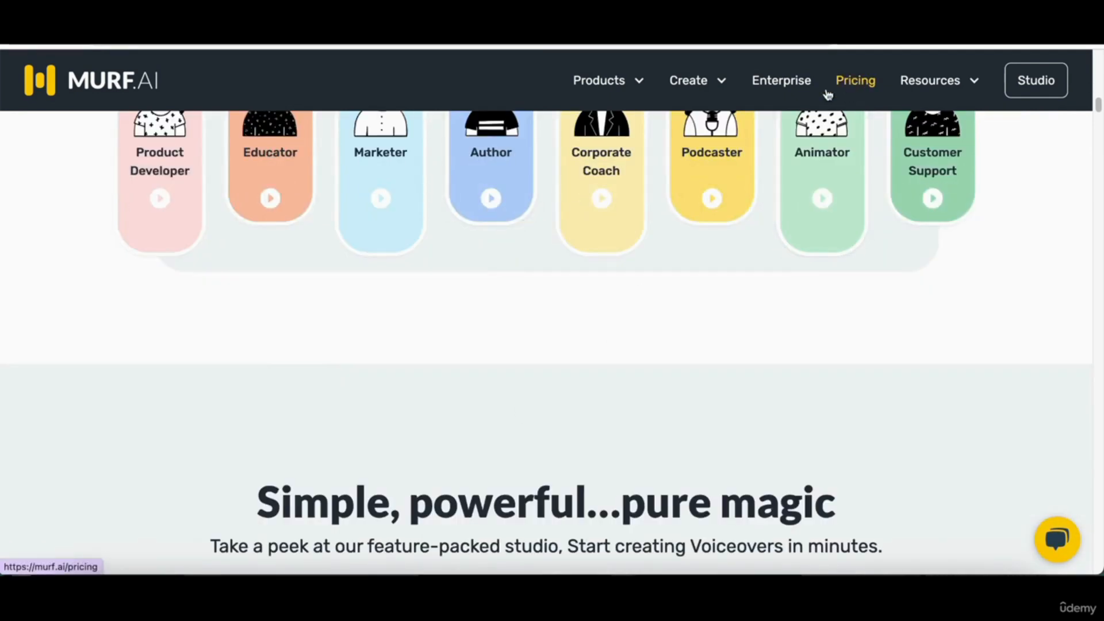
- Open Murf AI's pricing page and compare the plans, examining the Basic plan's price, voices and voice generation hours
{"action": "left_click", "coordinate": [856, 81]}
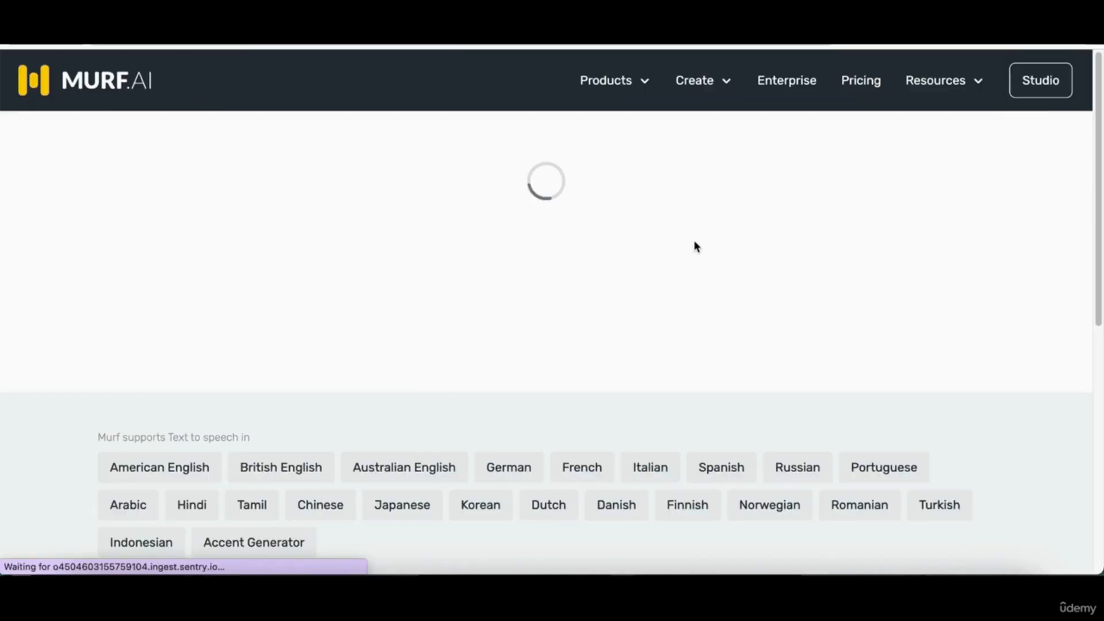
{"action": "scroll", "coordinate": [696, 246], "scroll_direction": "down", "scroll_amount": 1}
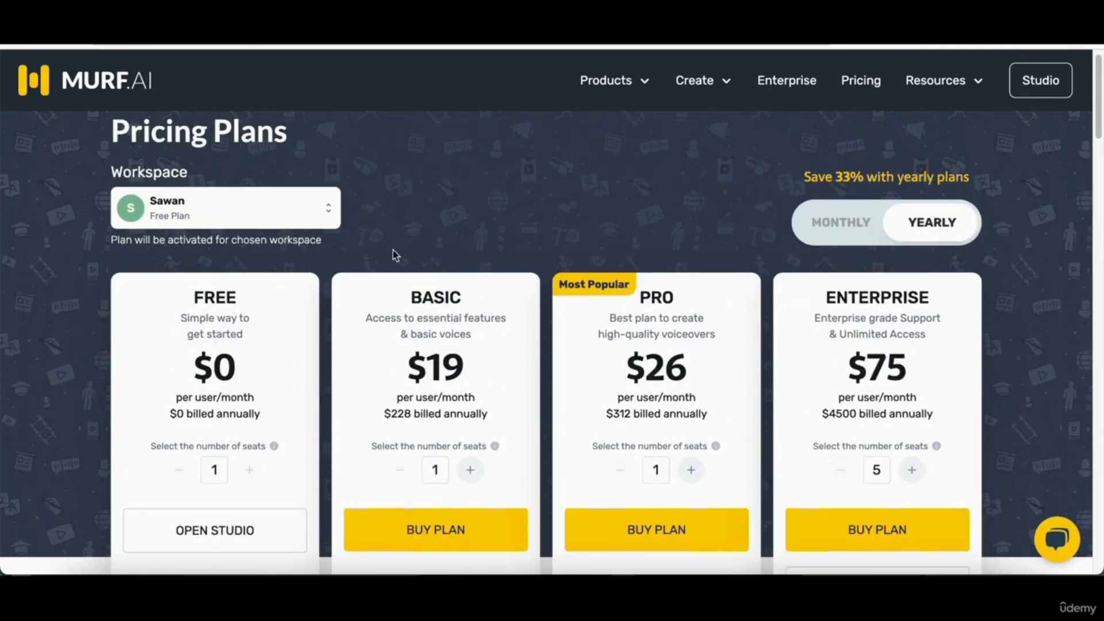
{"action": "left_click", "coordinate": [250, 223]}
{"action": "scroll", "coordinate": [384, 226], "scroll_direction": "down", "scroll_amount": 3}
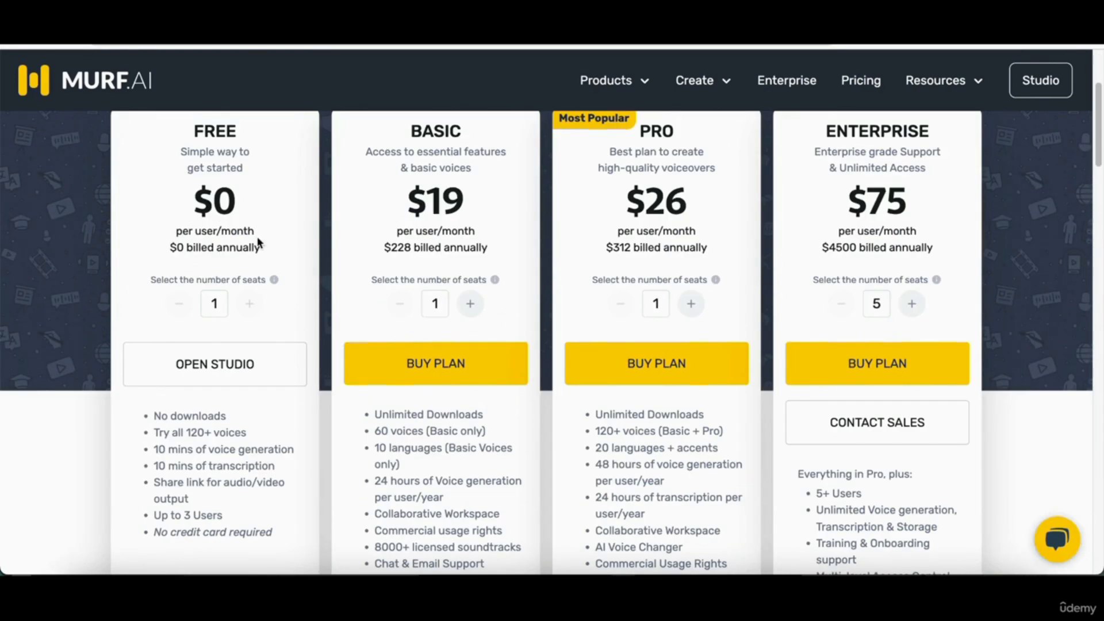
{"action": "scroll", "coordinate": [217, 449], "scroll_direction": "down", "scroll_amount": 1}
{"action": "scroll", "coordinate": [218, 449], "scroll_direction": "up", "scroll_amount": 1}
{"action": "scroll", "coordinate": [214, 451], "scroll_direction": "down", "scroll_amount": 1}
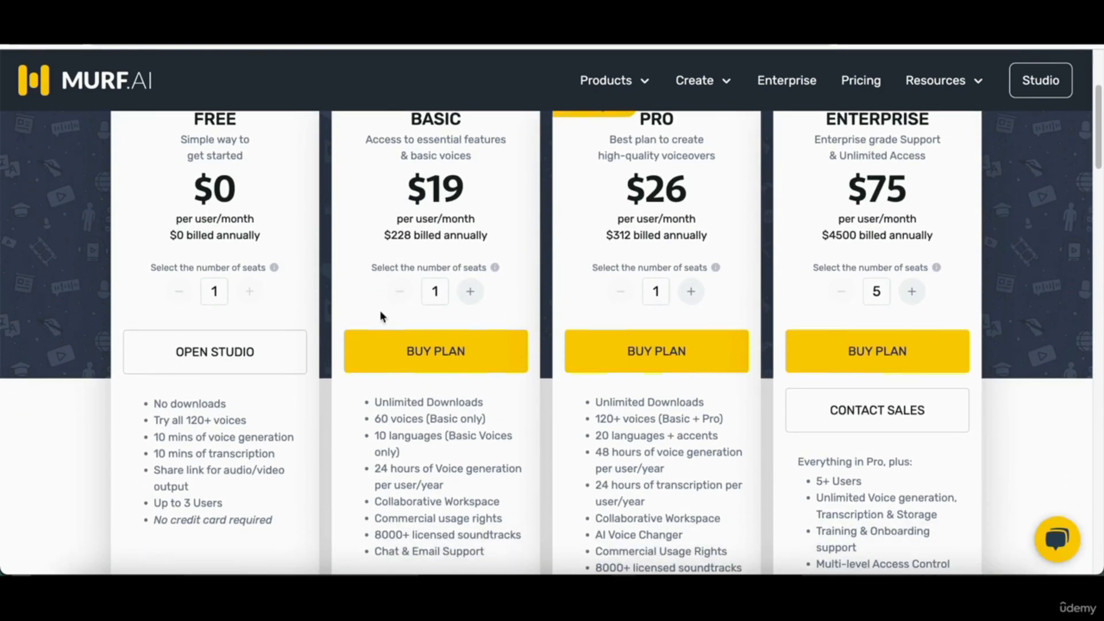
{"action": "left_click_drag", "start_coordinate": [400, 199], "coordinate": [476, 185]}
{"action": "scroll", "coordinate": [476, 185], "scroll_direction": "down", "scroll_amount": 4}
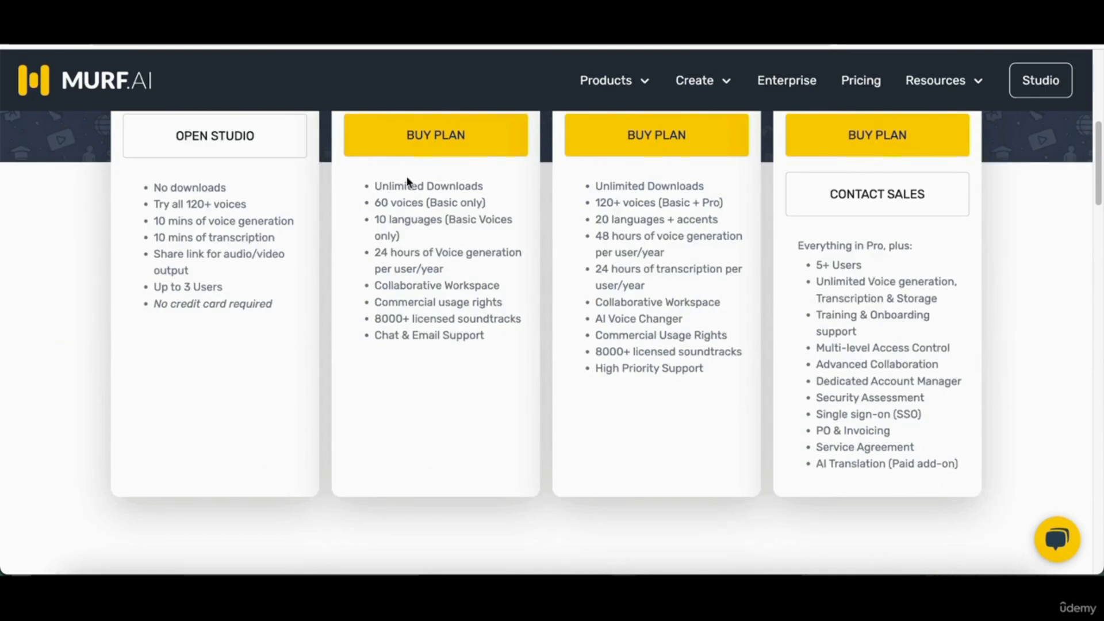
{"action": "left_click_drag", "start_coordinate": [378, 200], "coordinate": [458, 200]}
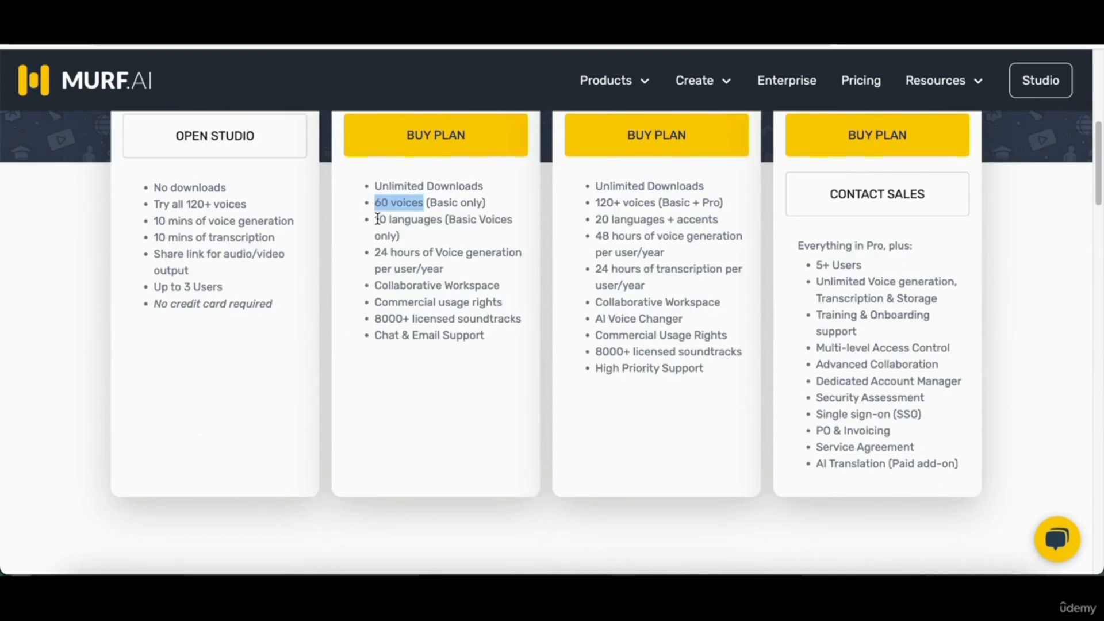
{"action": "left_click_drag", "start_coordinate": [375, 248], "coordinate": [467, 264]}
{"action": "left_click", "coordinate": [467, 264]}
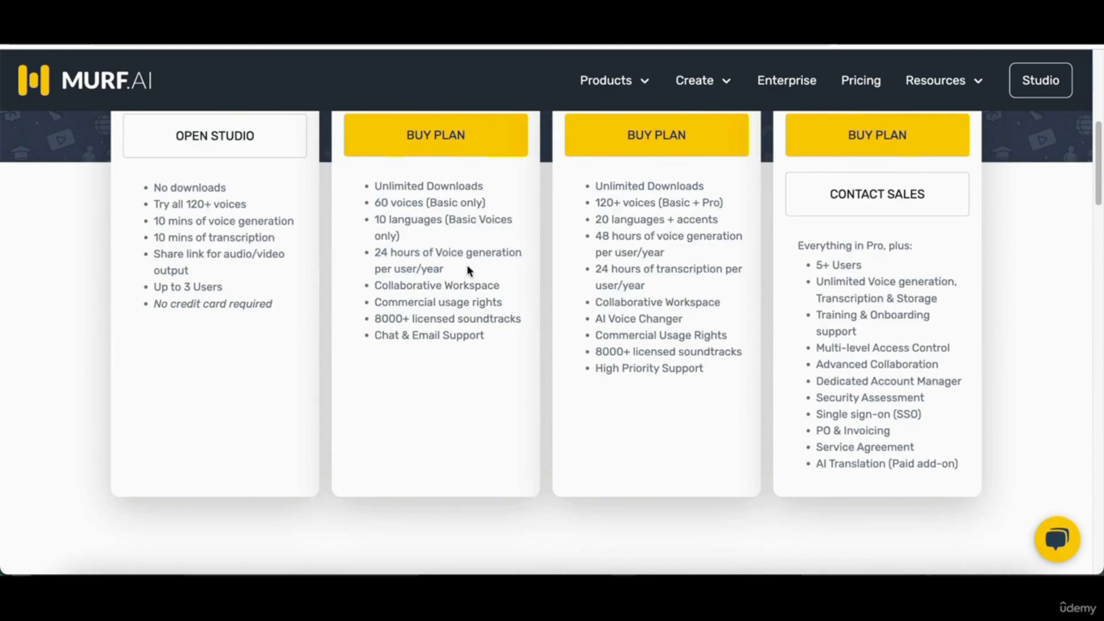
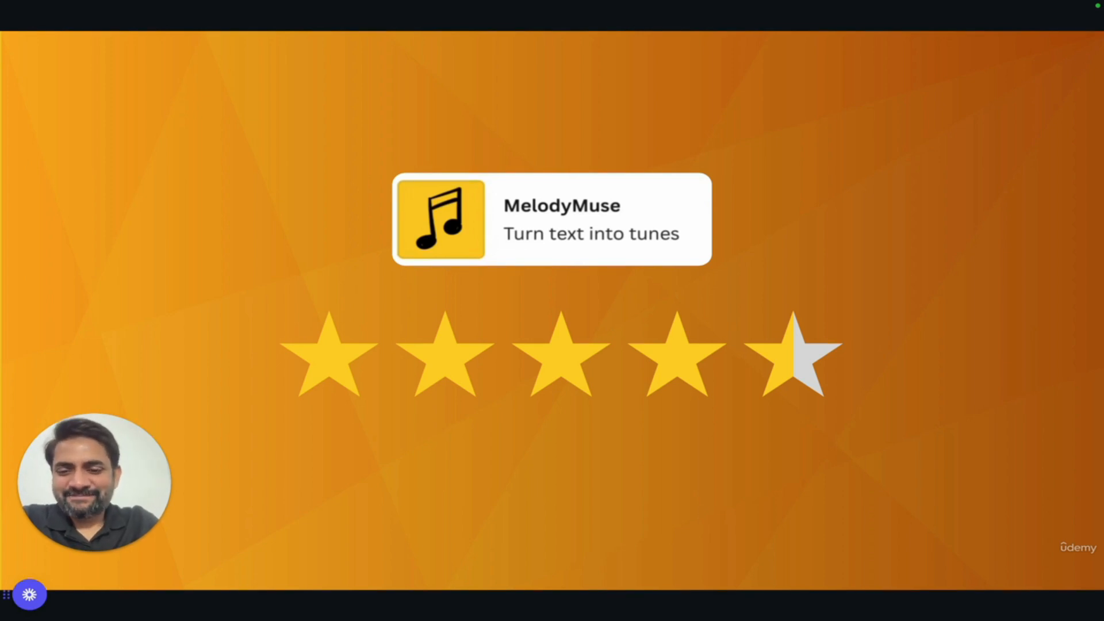
- Leave the presentation, switch to the sales video design in Canva, search its apps for "melodymuse" and open MelodyMuse
{"action": "key", "text": "Escape"}
{"action": "left_click", "coordinate": [405, 38]}
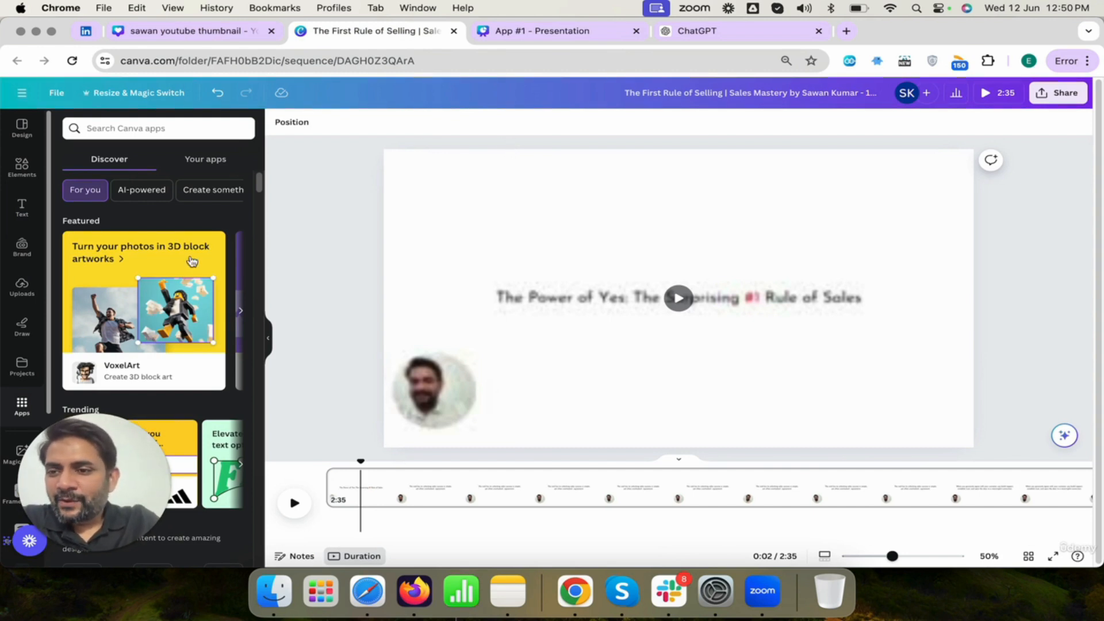
{"action": "left_click", "coordinate": [153, 126]}
{"action": "type", "text": "melodymuse"}
{"action": "key", "text": "Return"}
{"action": "left_click", "coordinate": [85, 174]}
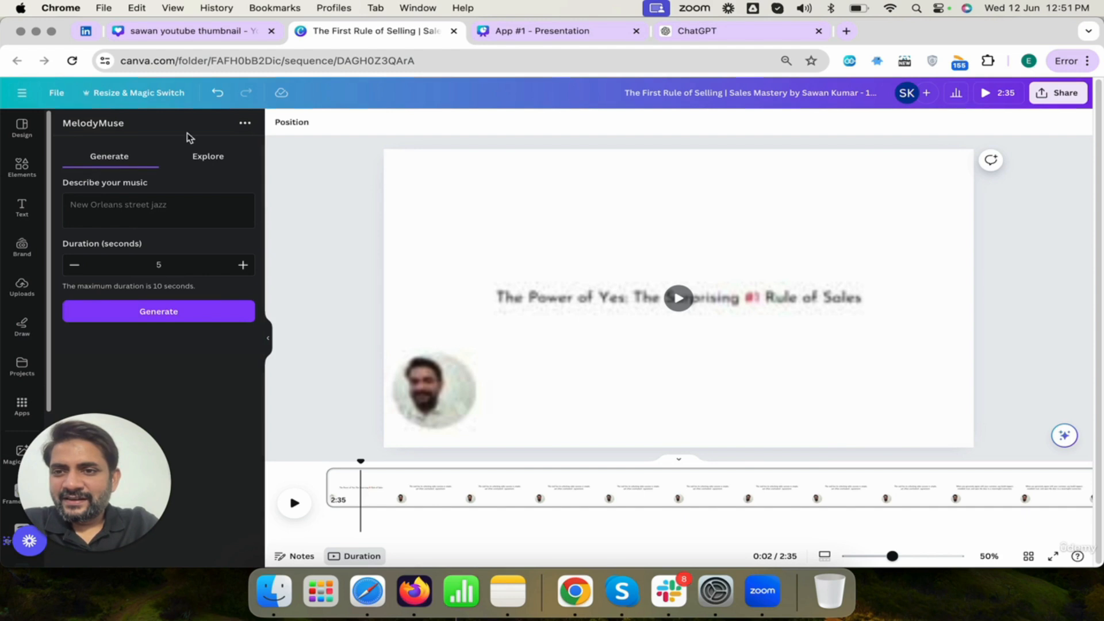
- View MelodyMuse's app details, including its description and permissions, and return to the music generator
{"action": "left_click", "coordinate": [246, 123]}
{"action": "left_click", "coordinate": [269, 207]}
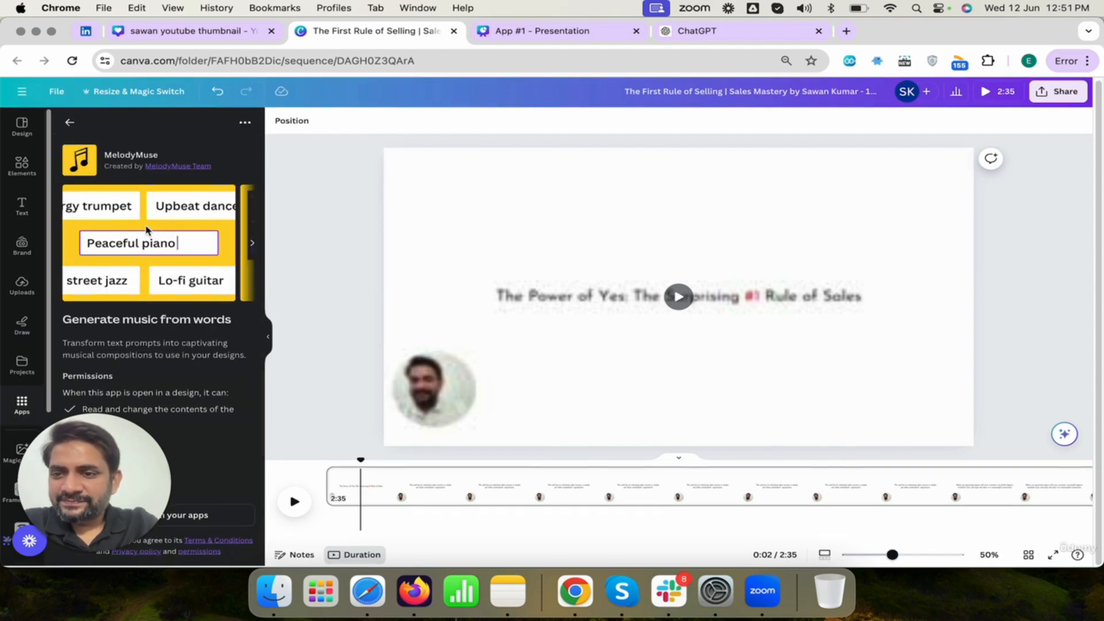
{"action": "left_click_drag", "start_coordinate": [130, 443], "coordinate": [1055, 443]}
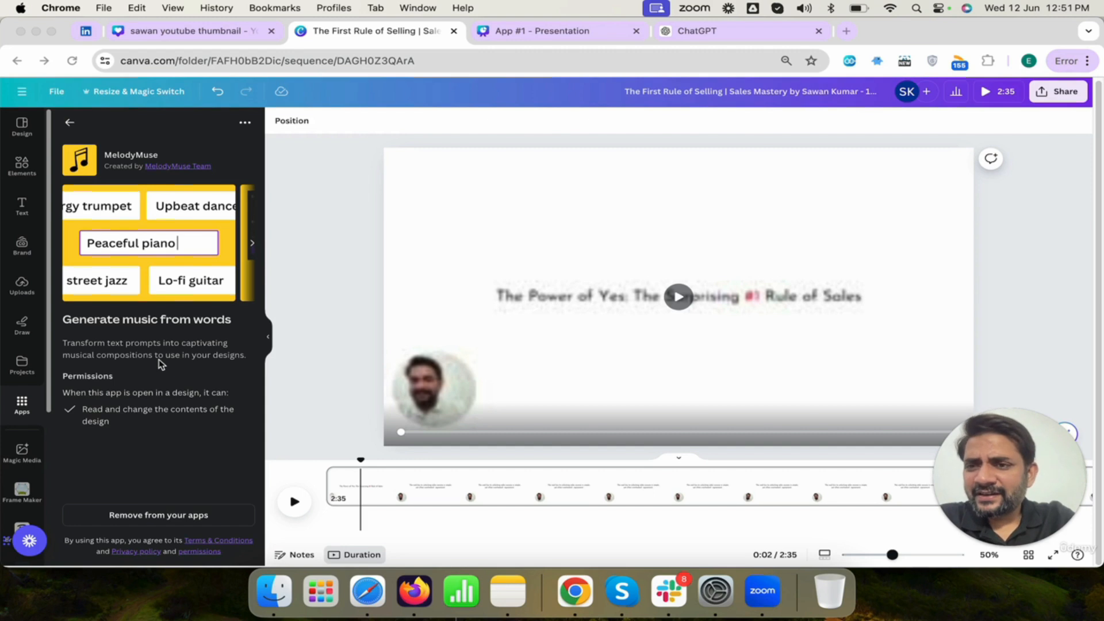
{"action": "left_click", "coordinate": [69, 123]}
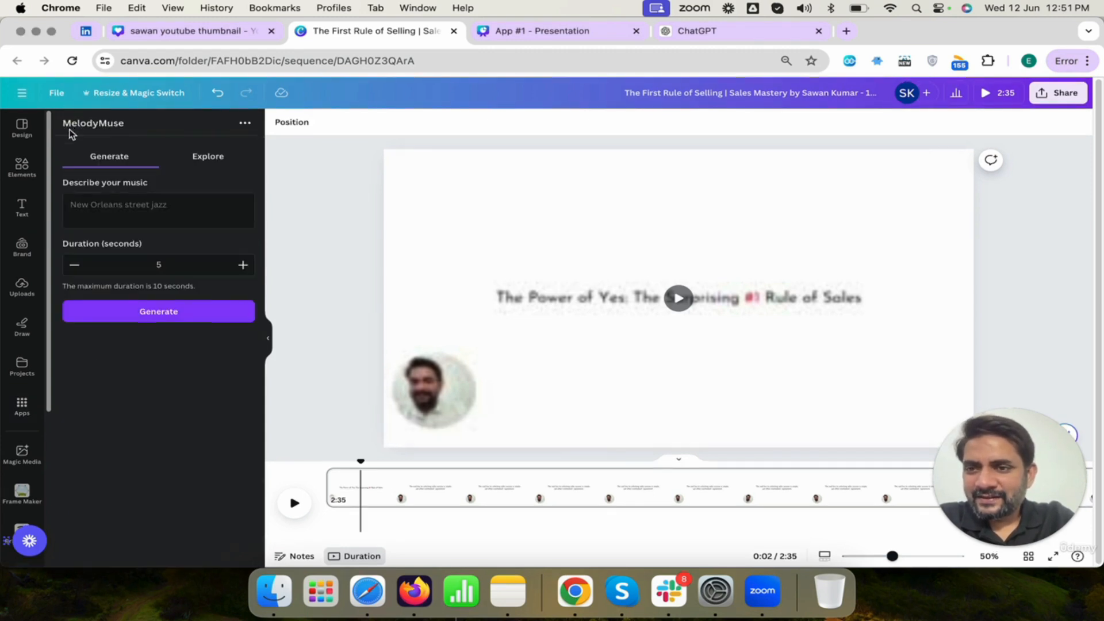
- Explore MelodyMuse's ready-made music, looking through the Ambient, Hip-hop, Jazz, International, Popular and recently generated tracks
{"action": "left_click", "coordinate": [132, 165]}
{"action": "left_click", "coordinate": [195, 163]}
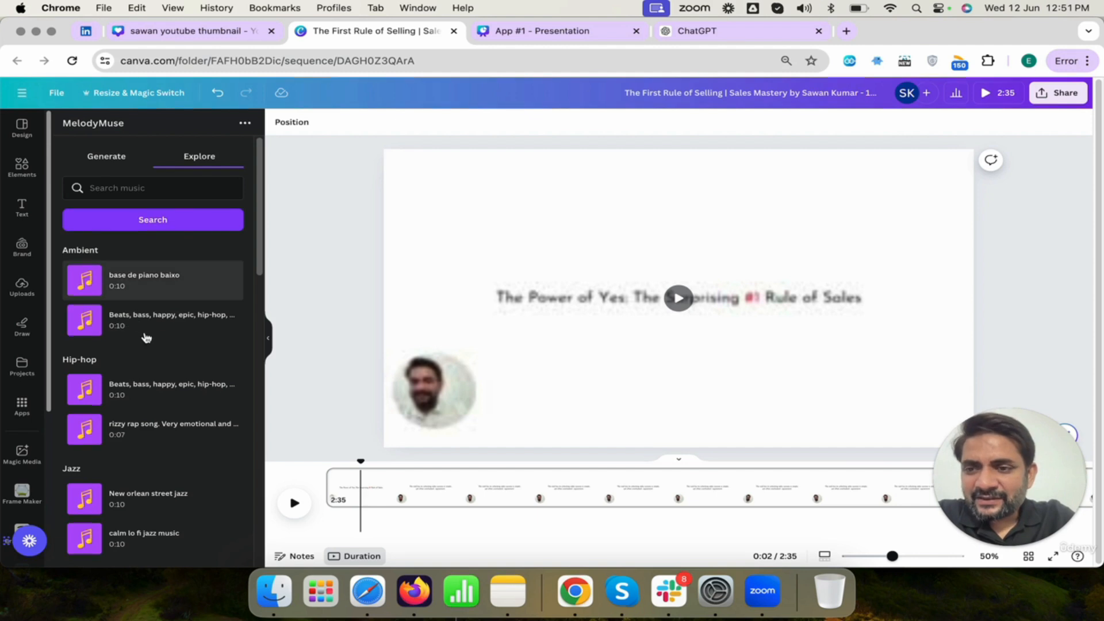
{"action": "scroll", "coordinate": [148, 336], "scroll_direction": "down", "scroll_amount": 1}
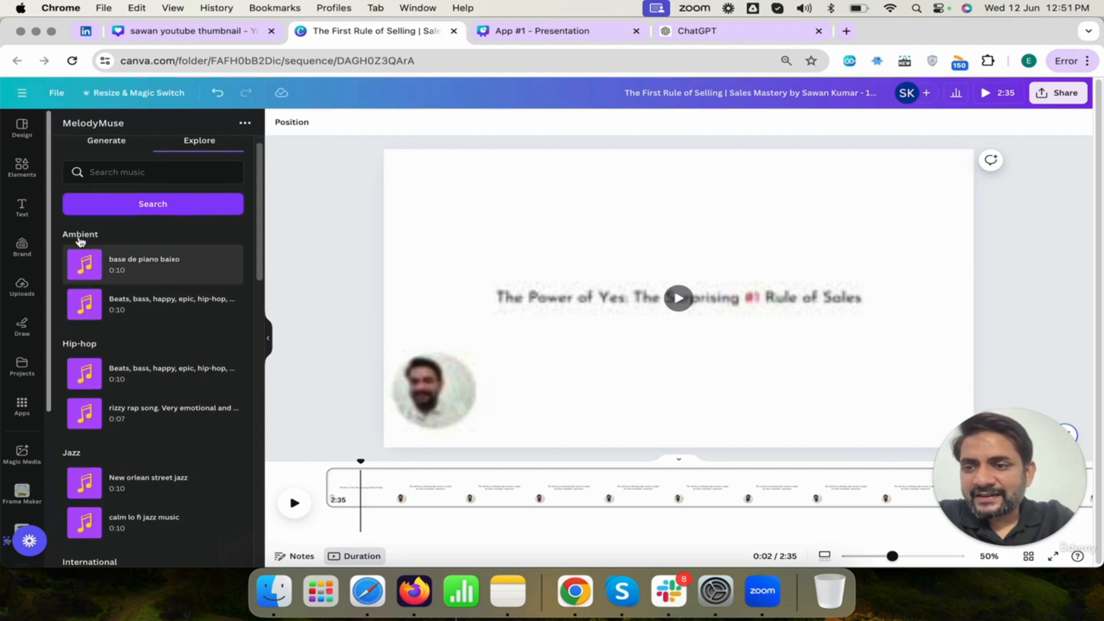
{"action": "scroll", "coordinate": [114, 253], "scroll_direction": "down", "scroll_amount": 5}
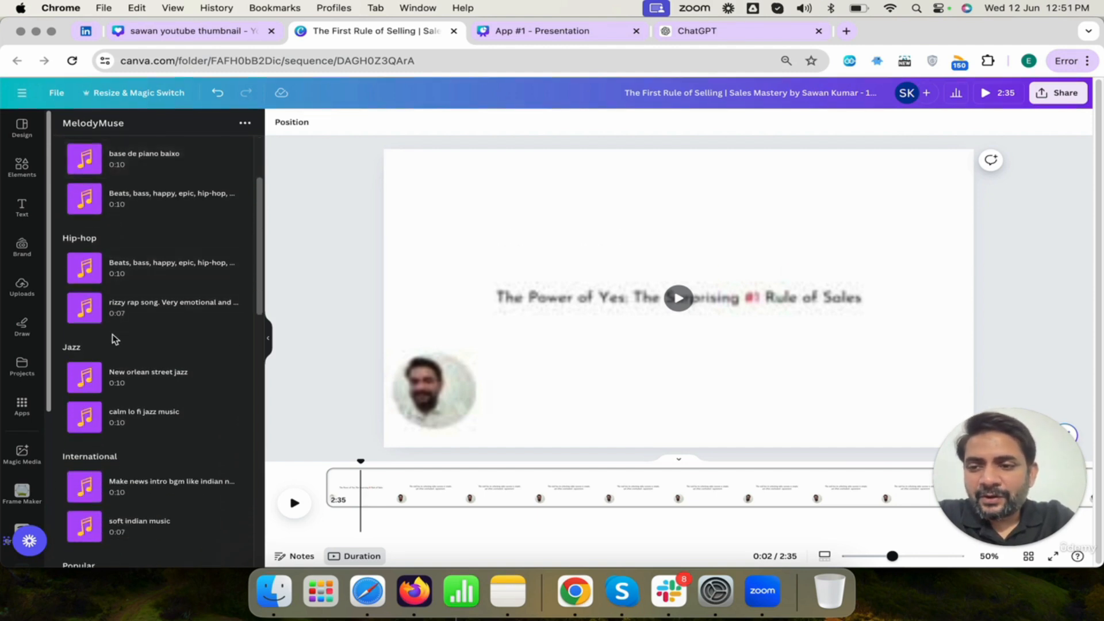
{"action": "scroll", "coordinate": [114, 338], "scroll_direction": "down", "scroll_amount": 5}
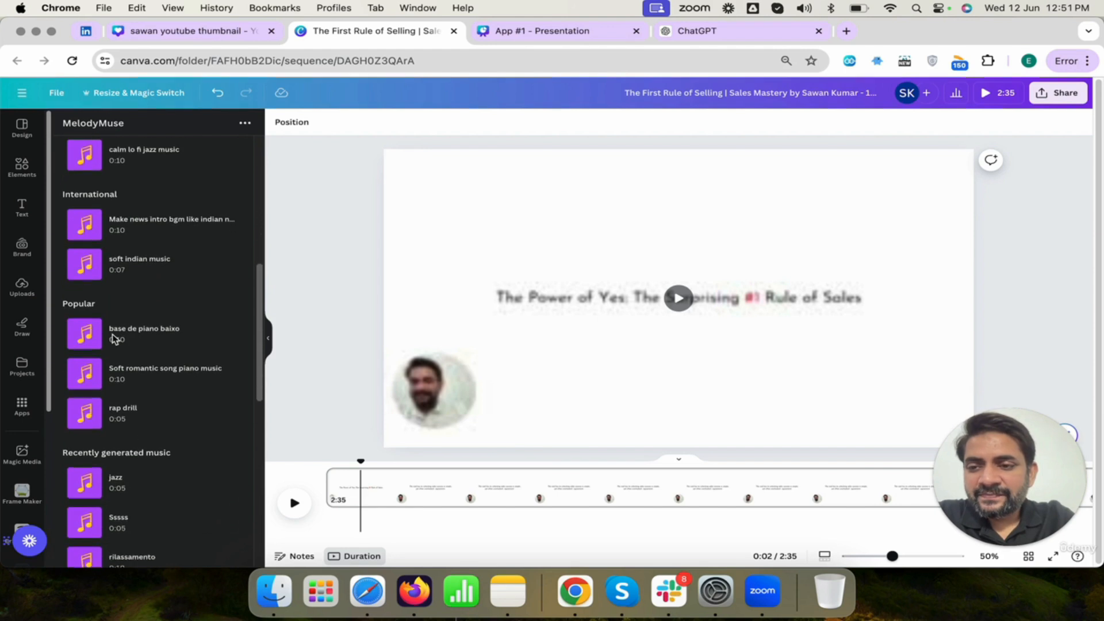
{"action": "scroll", "coordinate": [113, 339], "scroll_direction": "down", "scroll_amount": 3}
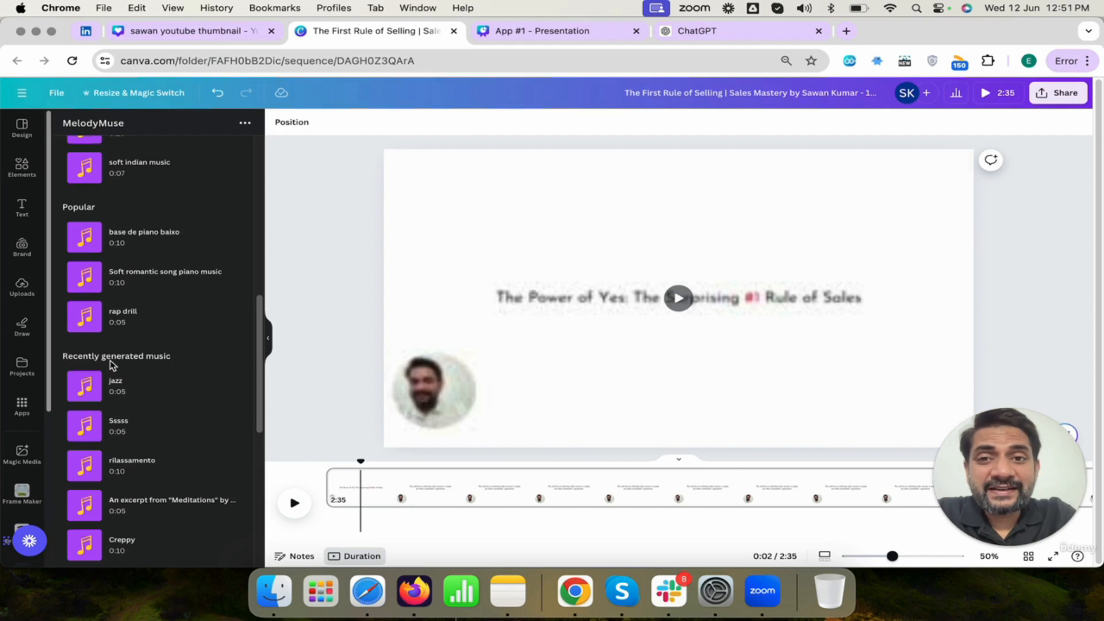
{"action": "scroll", "coordinate": [113, 368], "scroll_direction": "down", "scroll_amount": 10}
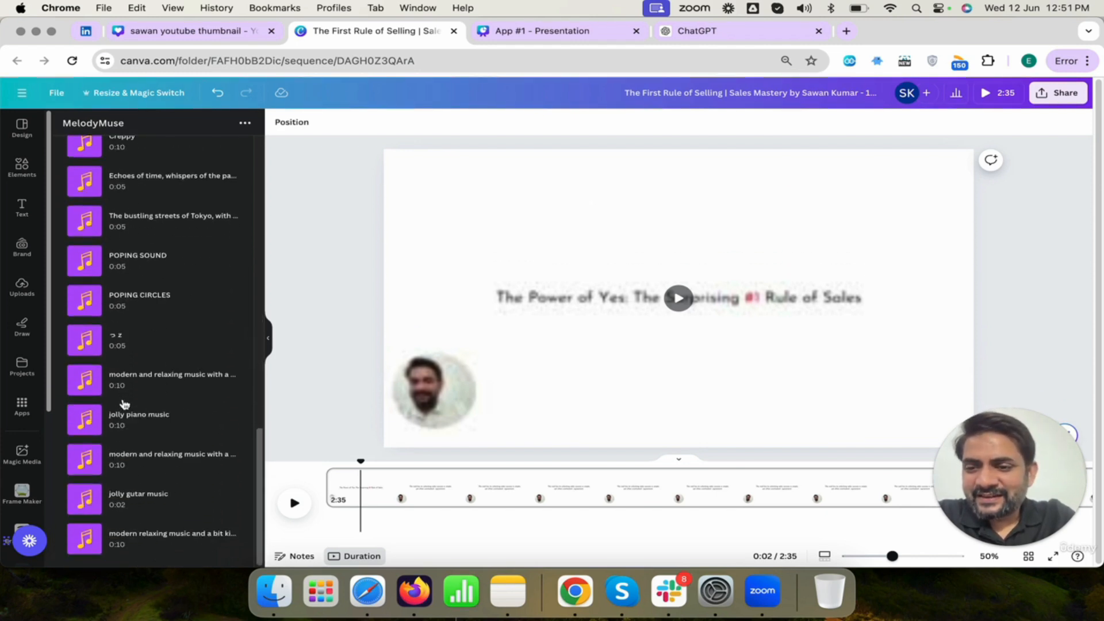
{"action": "scroll", "coordinate": [123, 404], "scroll_direction": "up", "scroll_amount": 14}
{"action": "scroll", "coordinate": [123, 404], "scroll_direction": "up", "scroll_amount": 7}
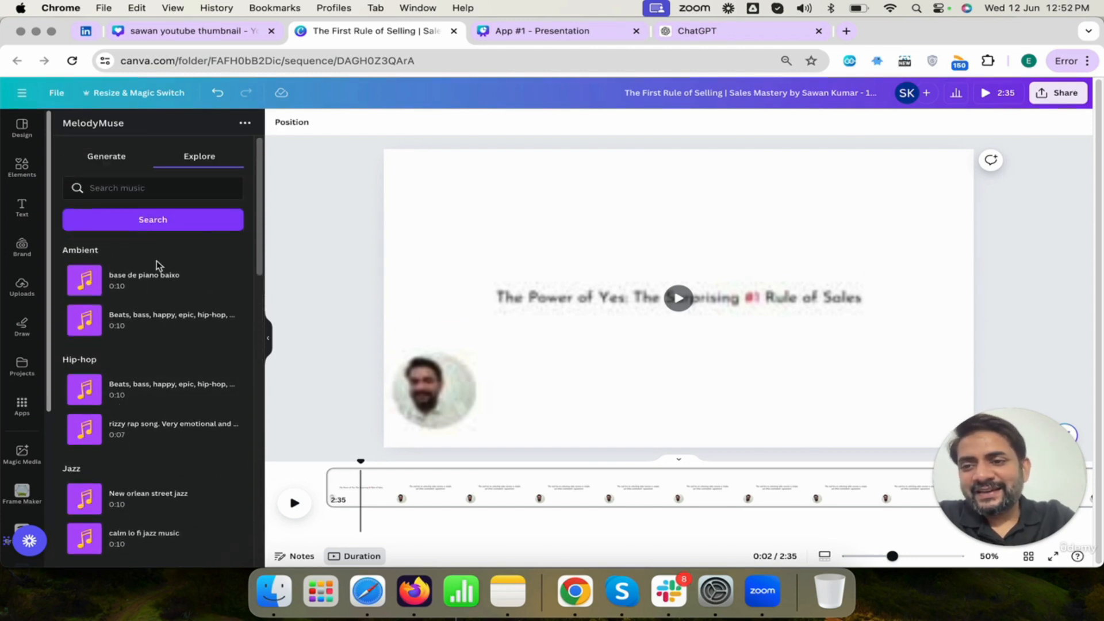
- Play a preview of the 5-second "jazz" track among the recently generated music
{"action": "scroll", "coordinate": [115, 334], "scroll_direction": "down", "scroll_amount": 3}
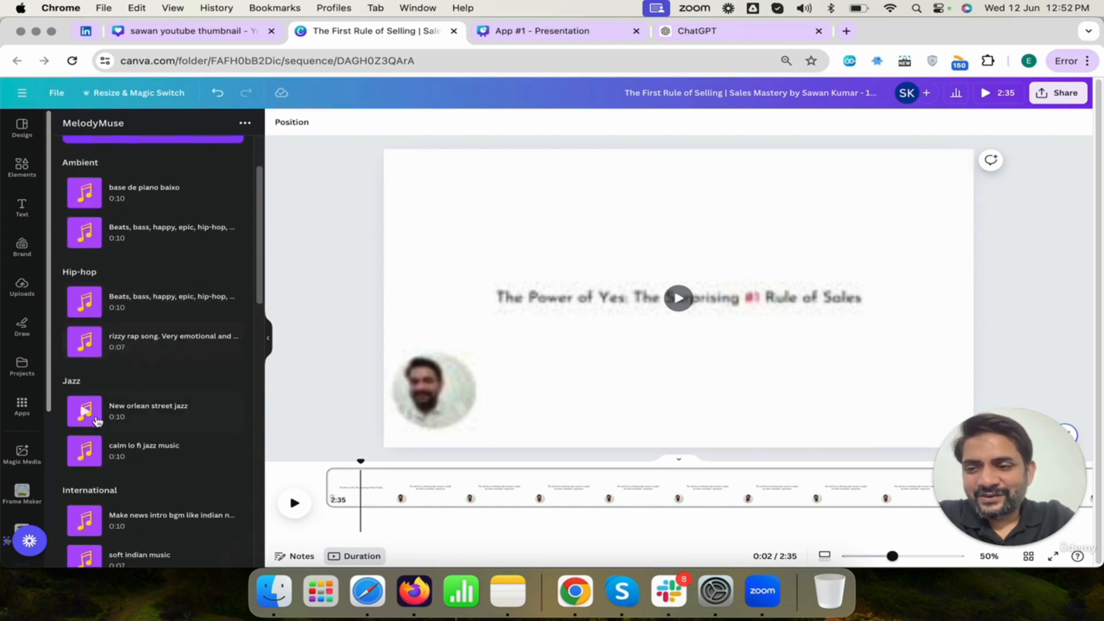
{"action": "scroll", "coordinate": [96, 422], "scroll_direction": "down", "scroll_amount": 8}
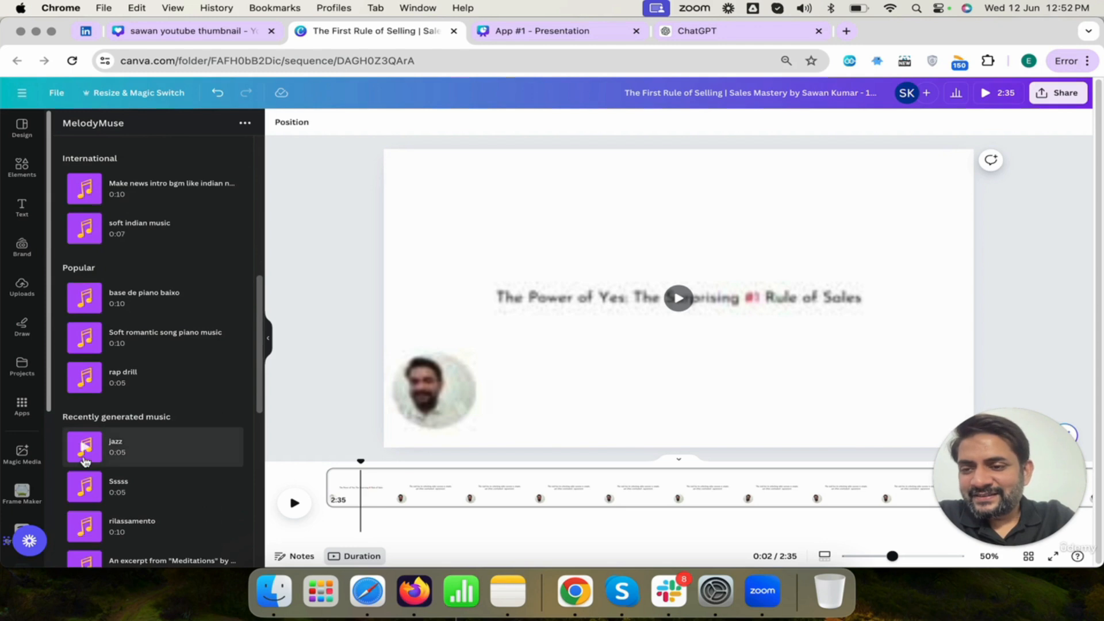
{"action": "left_click", "coordinate": [85, 447]}
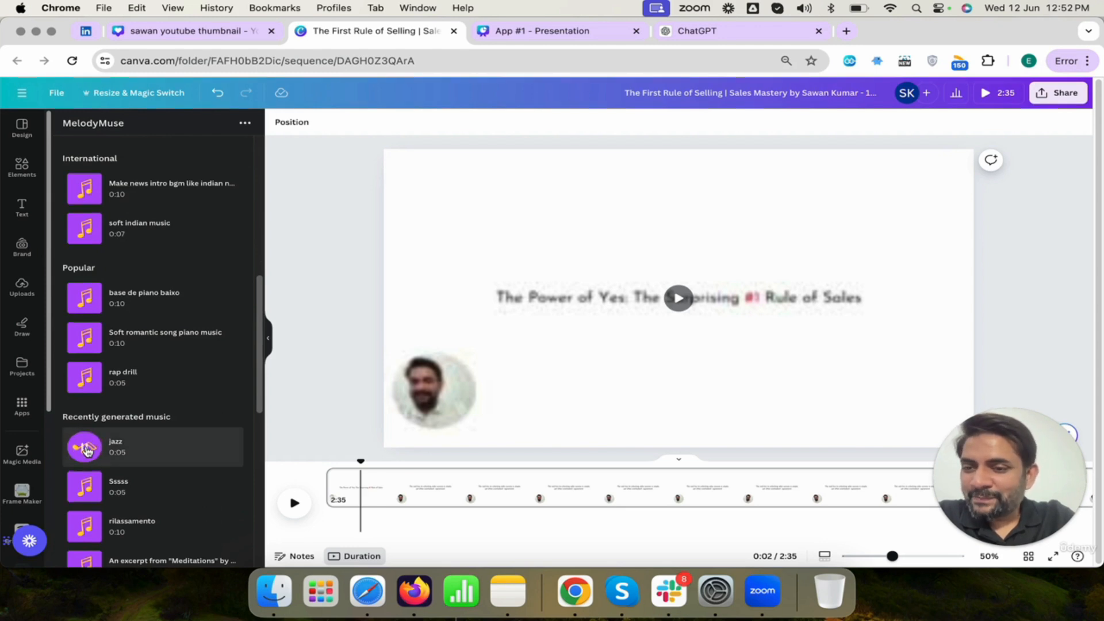
- Play previews of the "Sssss", "rilassamento" and "Creppy" tracks among the recently generated music
{"action": "left_click", "coordinate": [84, 488]}
{"action": "scroll", "coordinate": [85, 490], "scroll_direction": "down", "scroll_amount": 2}
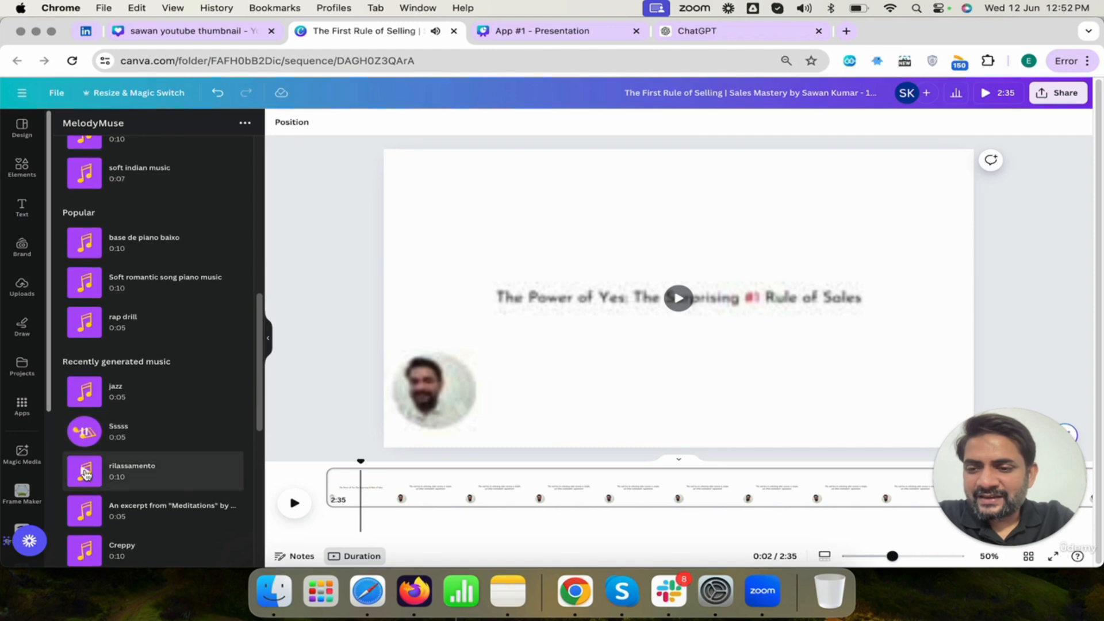
{"action": "left_click", "coordinate": [85, 475]}
{"action": "scroll", "coordinate": [84, 483], "scroll_direction": "down", "scroll_amount": 1}
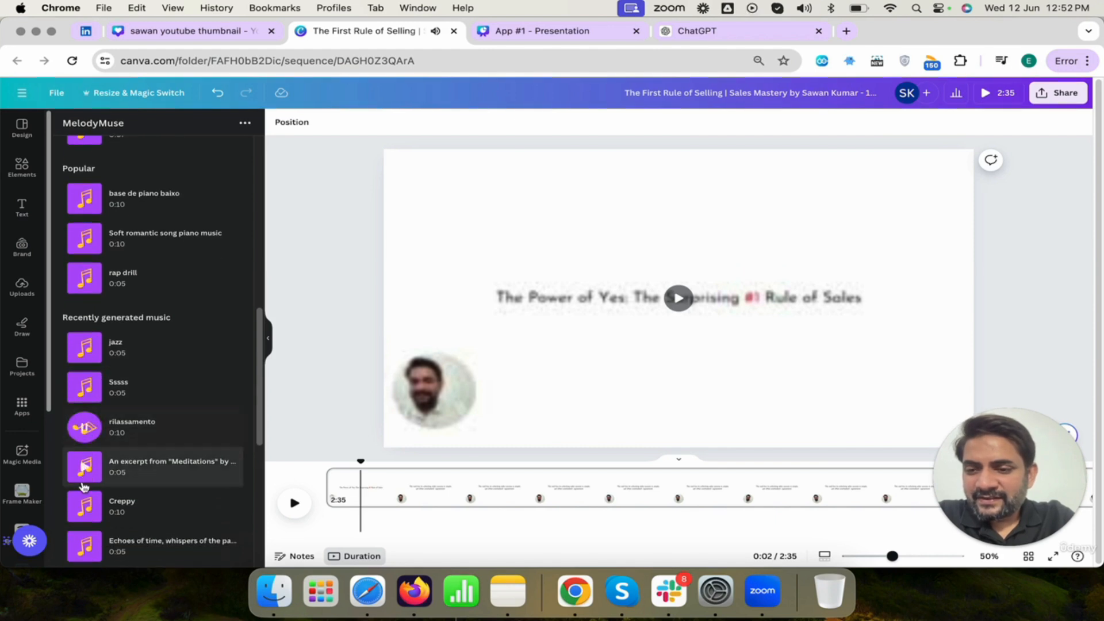
{"action": "left_click", "coordinate": [84, 507]}
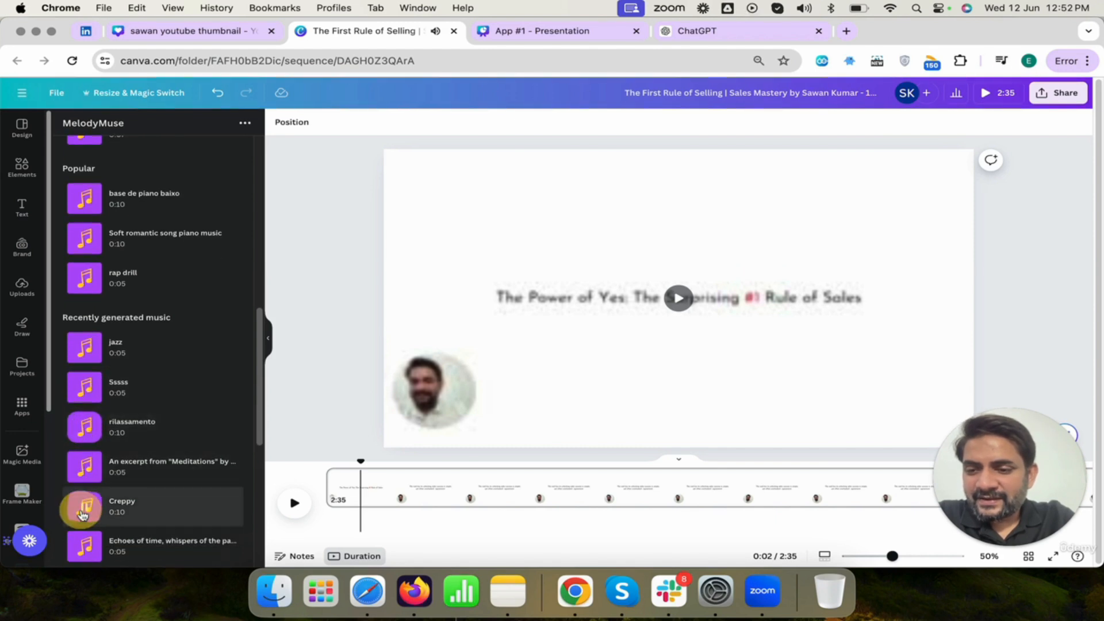
{"action": "scroll", "coordinate": [83, 506], "scroll_direction": "down", "scroll_amount": 3}
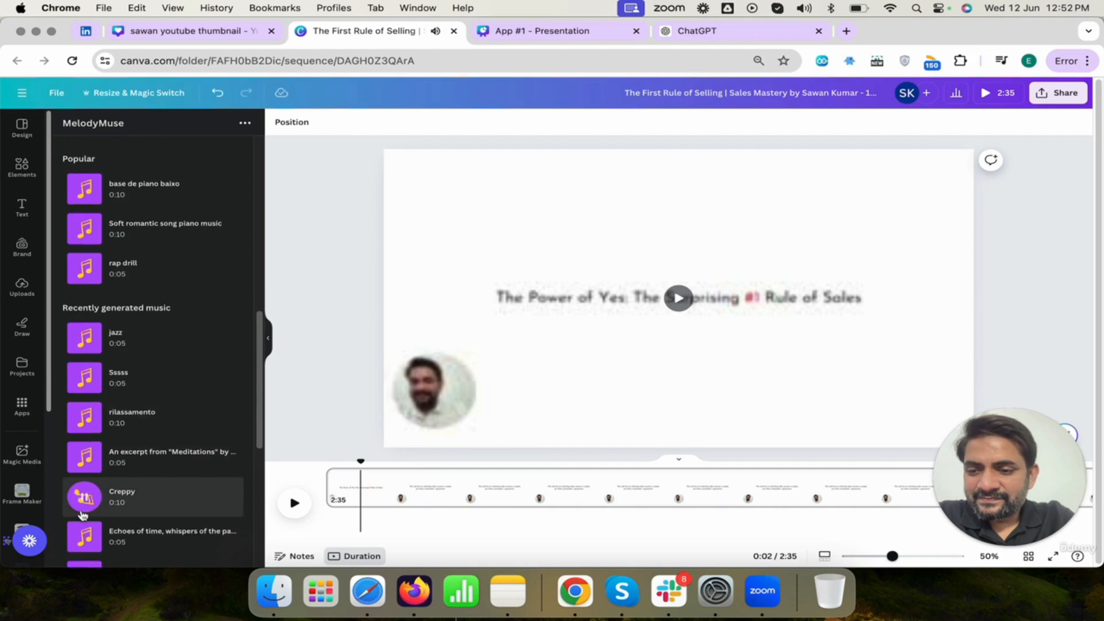
- Preview the "Echoes of time", "The bustling streets of Tokyo", "POPING SOUND" and "POPING CIRCLES" tracks
{"action": "left_click", "coordinate": [88, 452]}
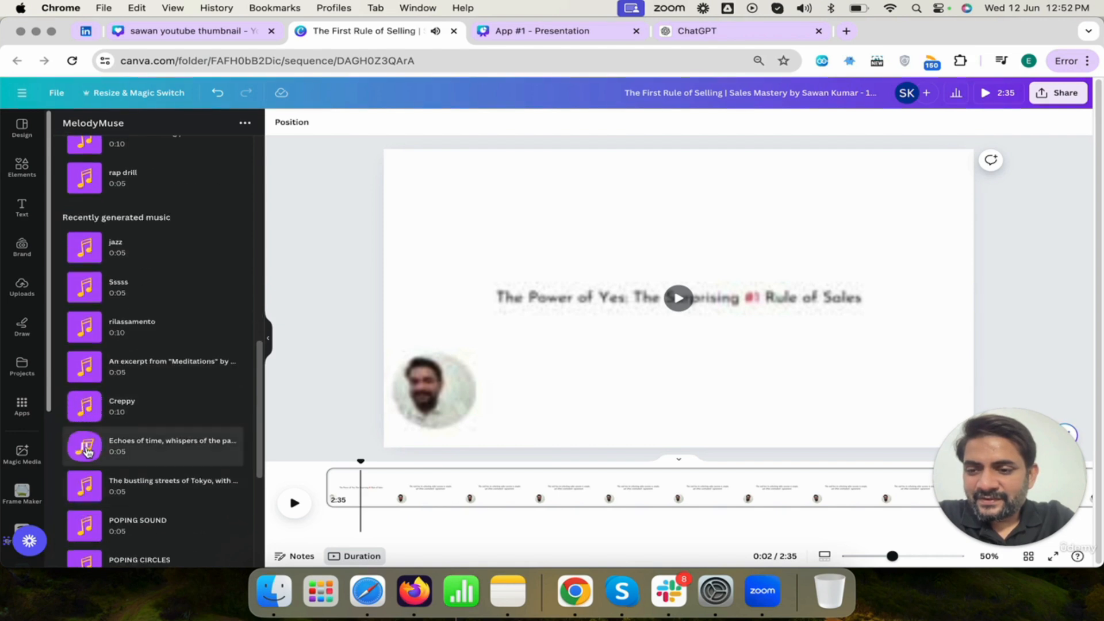
{"action": "left_click", "coordinate": [85, 480]}
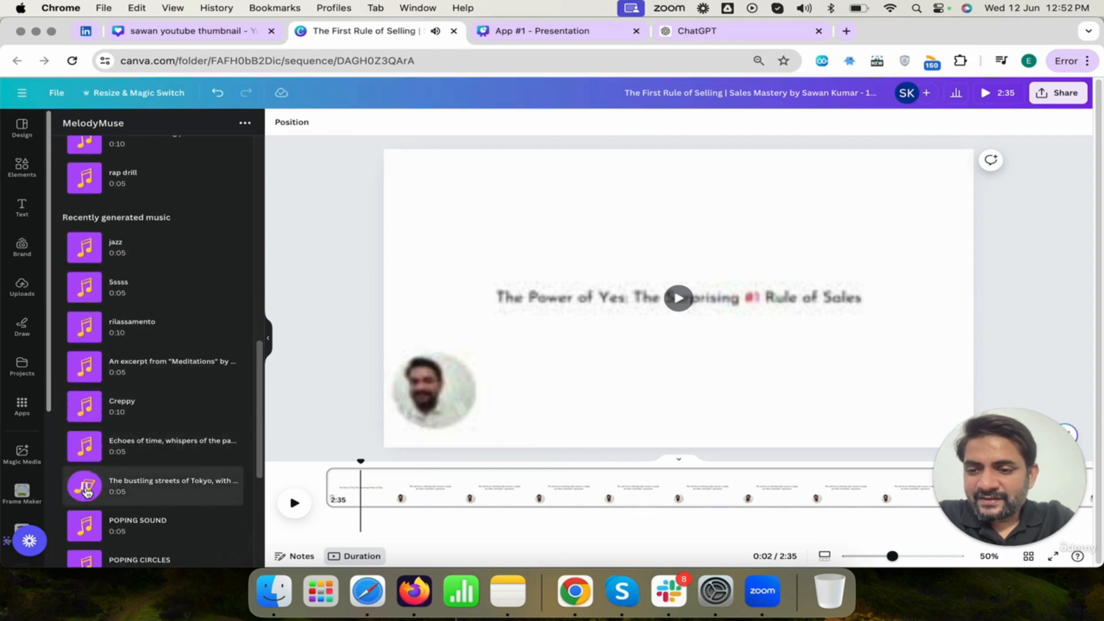
{"action": "scroll", "coordinate": [85, 472], "scroll_direction": "down", "scroll_amount": 2}
{"action": "left_click", "coordinate": [86, 470]}
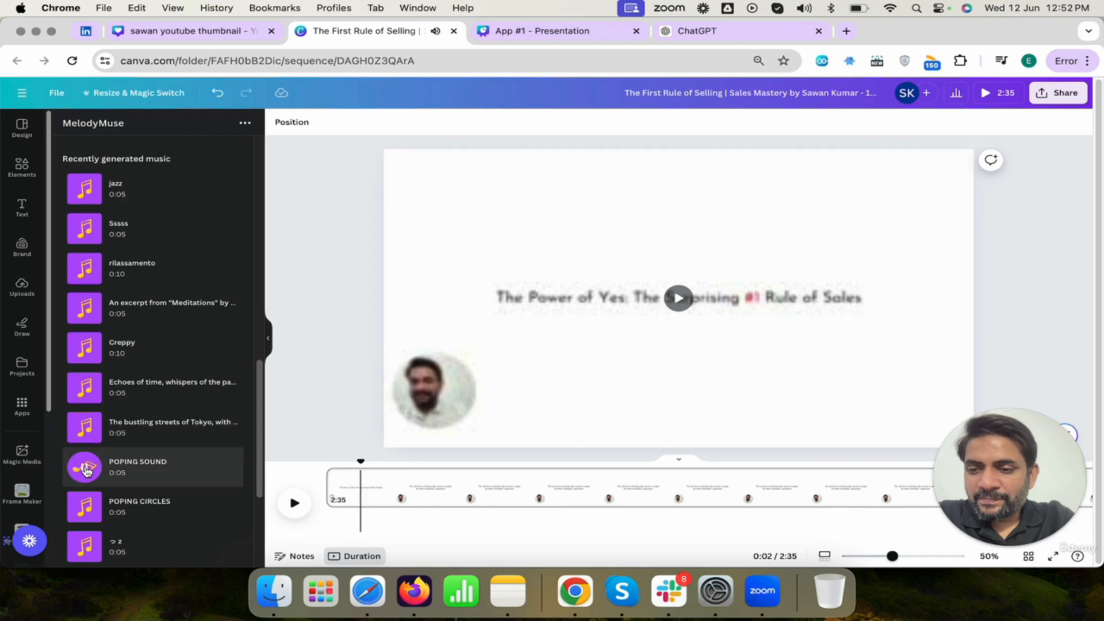
{"action": "left_click", "coordinate": [85, 507]}
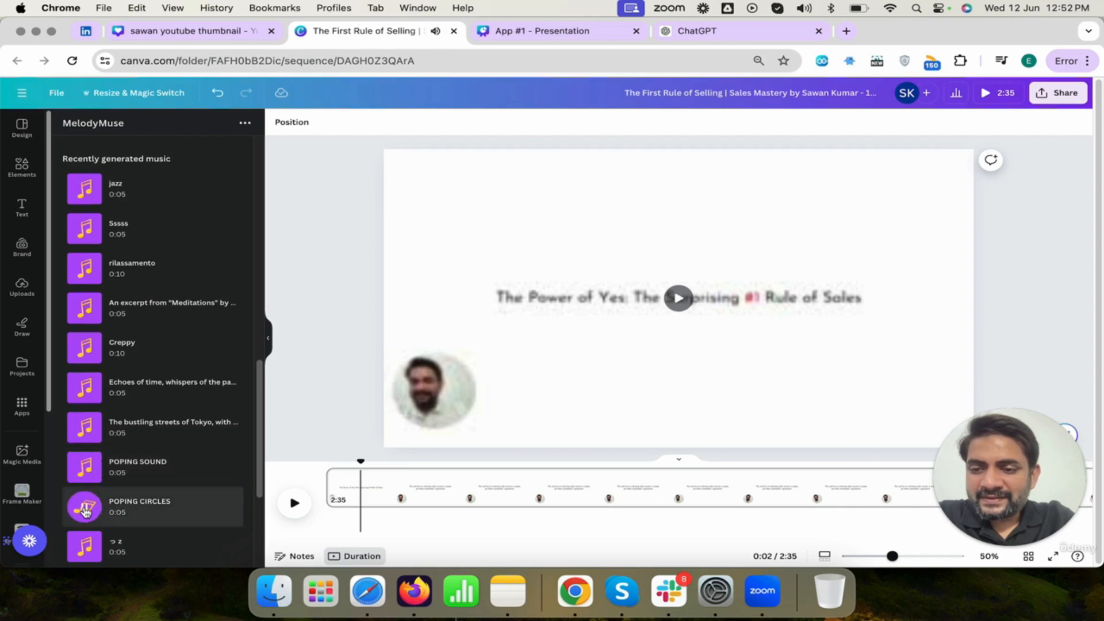
- Return to MelodyMuse's music generation form and activate the music description field
{"action": "scroll", "coordinate": [144, 419], "scroll_direction": "up", "scroll_amount": 10}
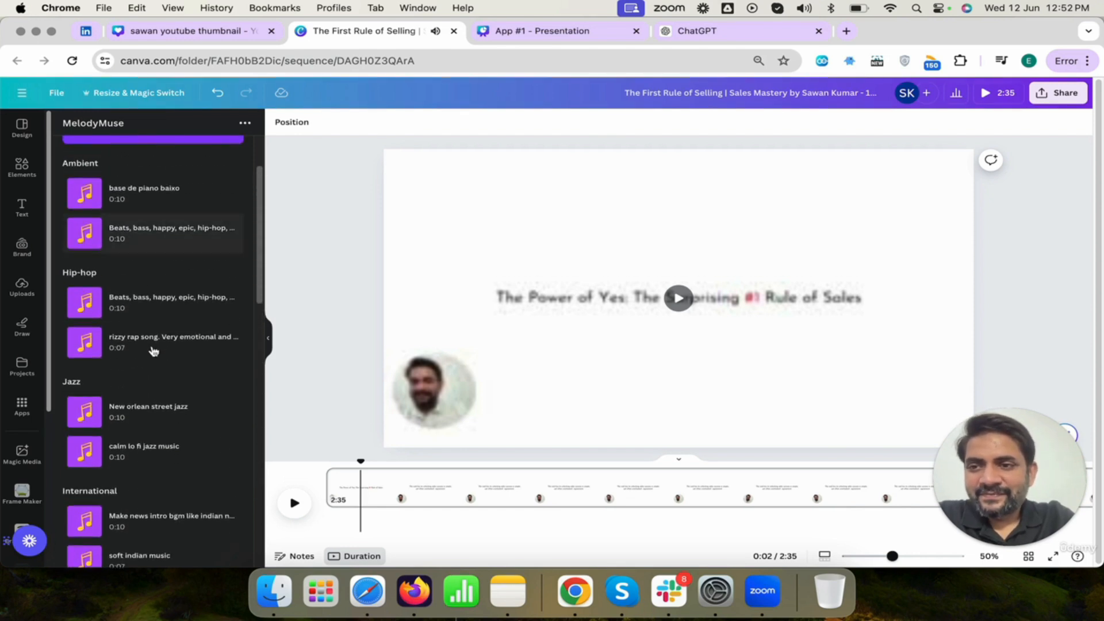
{"action": "left_click", "coordinate": [119, 160]}
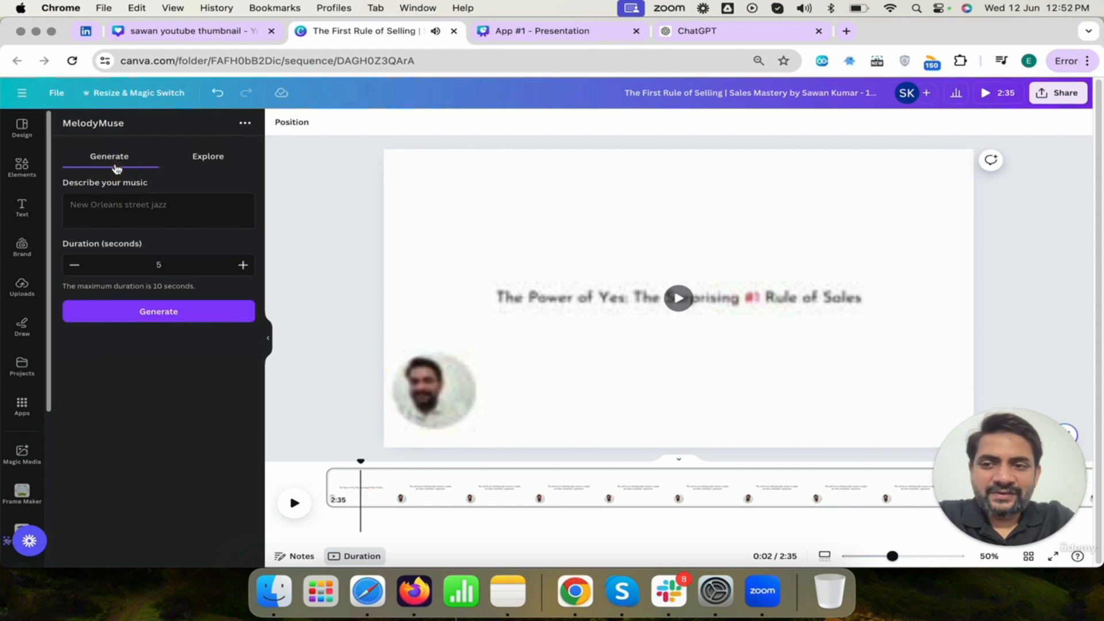
{"action": "left_click", "coordinate": [114, 210]}
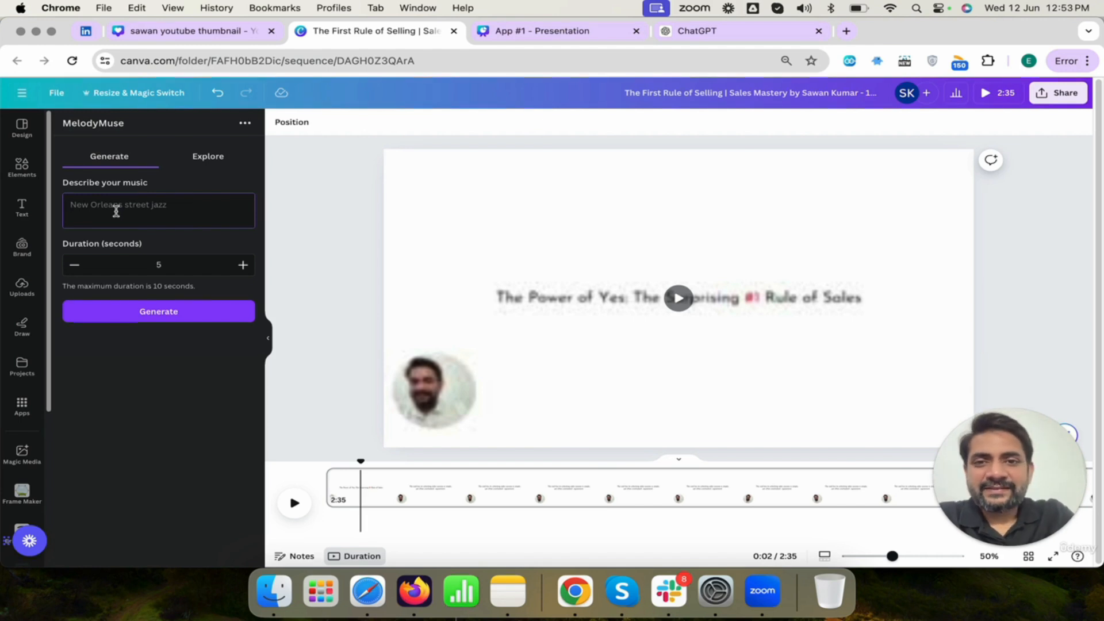
- Switch to ChatGPT, hide the chat sidebar and review the start of the Melody Muse text ideas conversation
{"action": "left_click", "coordinate": [714, 33]}
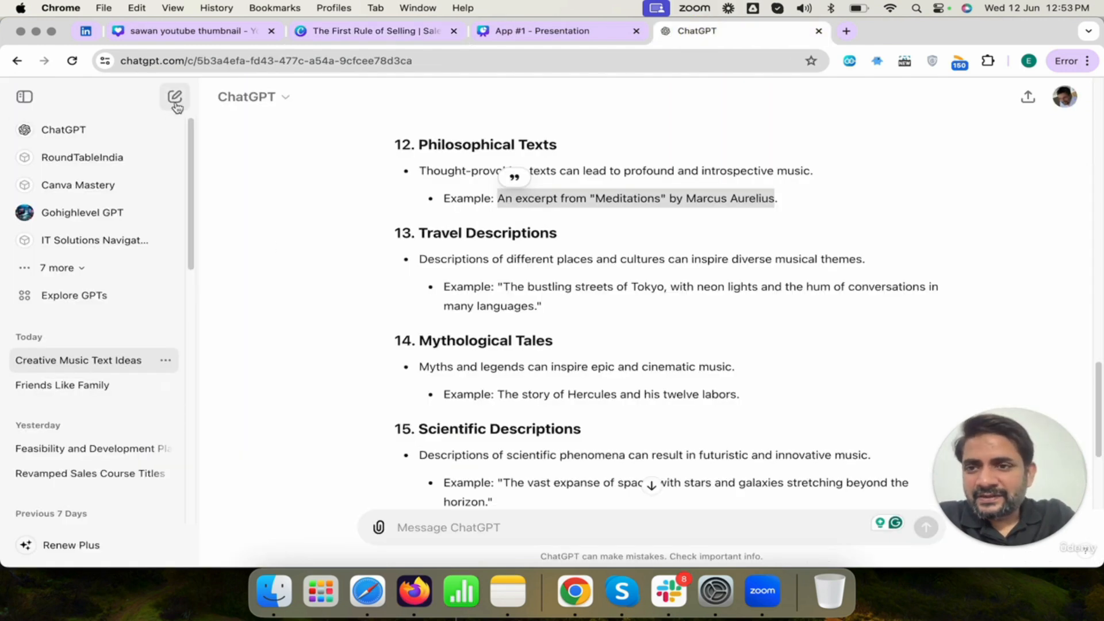
{"action": "left_click", "coordinate": [23, 96]}
{"action": "left_click", "coordinate": [416, 283]}
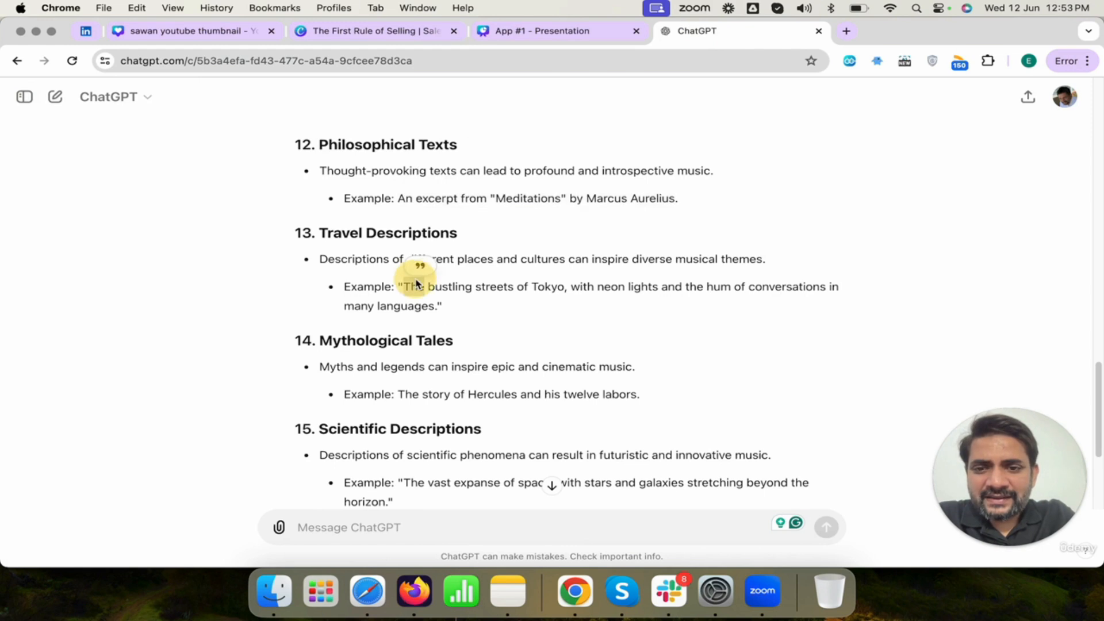
{"action": "scroll", "coordinate": [416, 283], "scroll_direction": "up", "scroll_amount": 10}
{"action": "scroll", "coordinate": [417, 283], "scroll_direction": "up", "scroll_amount": 10}
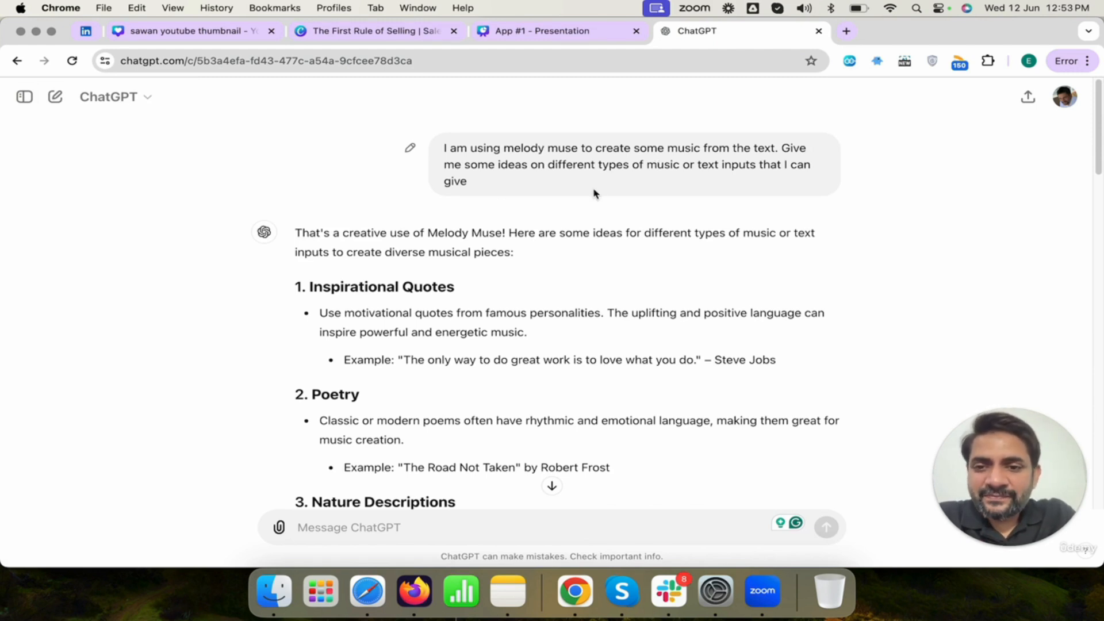
{"action": "scroll", "coordinate": [593, 193], "scroll_direction": "down", "scroll_amount": 2}
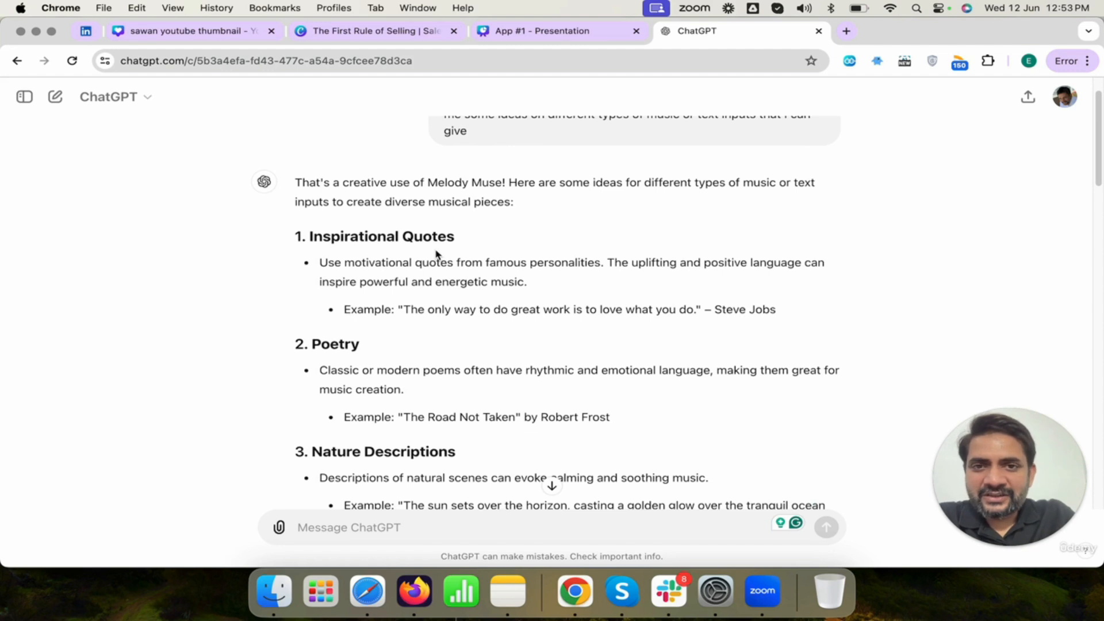
- Copy the Steve Jobs quote "The only way to do great work is to love what you do." from ChatGPT into MelodyMuse's music description in Canva
{"action": "left_click_drag", "start_coordinate": [403, 310], "coordinate": [776, 313]}
{"action": "key", "text": "super+c"}
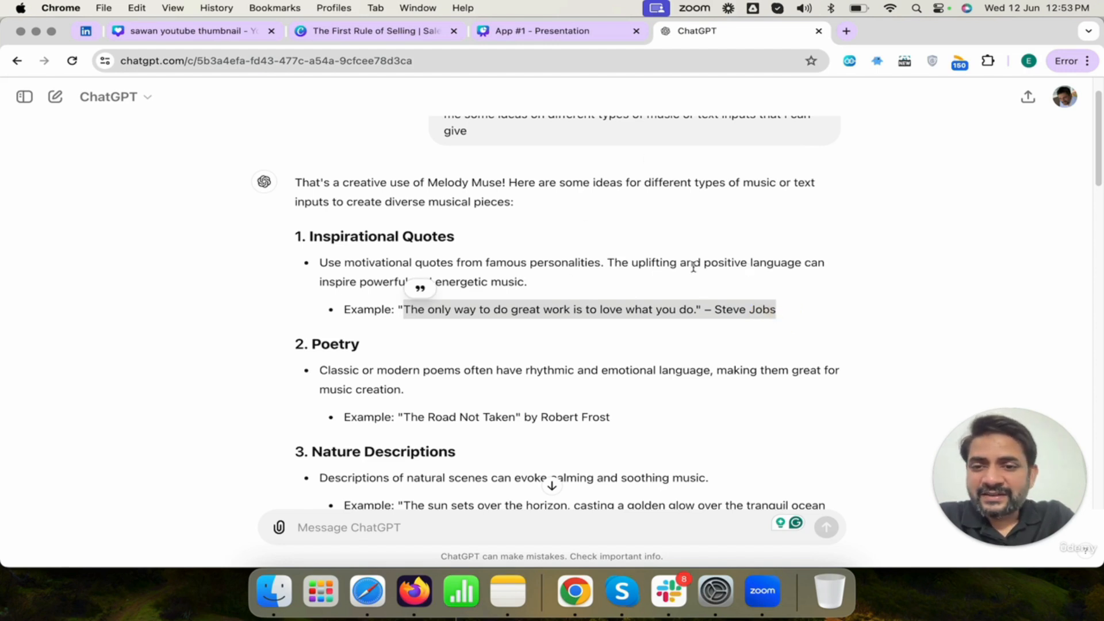
{"action": "scroll", "coordinate": [694, 266], "scroll_direction": "down", "scroll_amount": 1}
{"action": "left_click", "coordinate": [650, 272]}
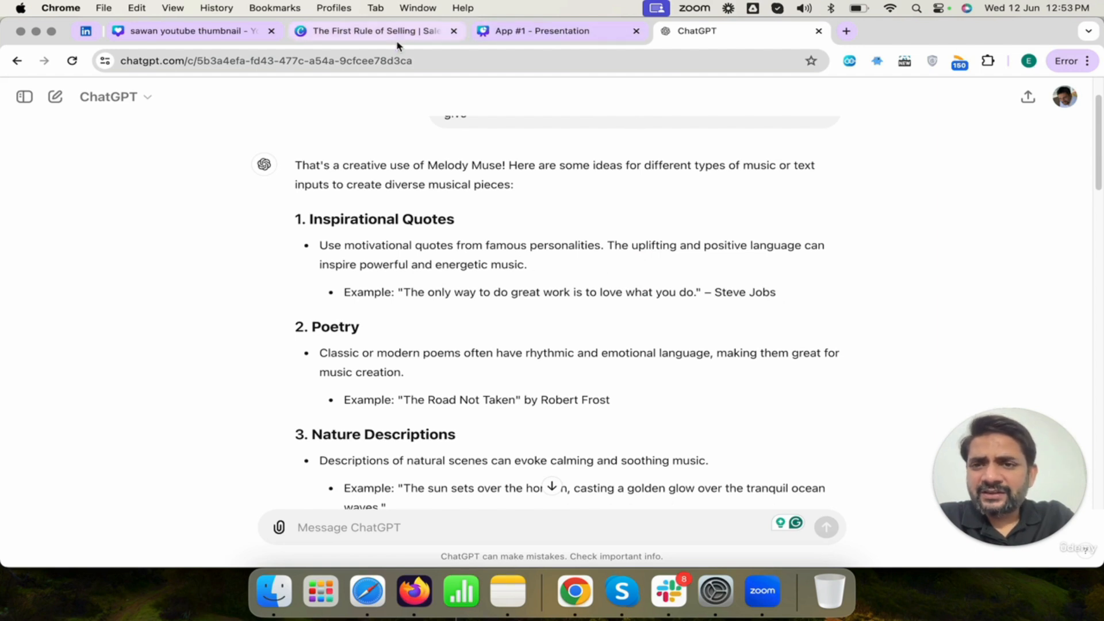
{"action": "left_click", "coordinate": [516, 31]}
{"action": "left_click", "coordinate": [217, 32]}
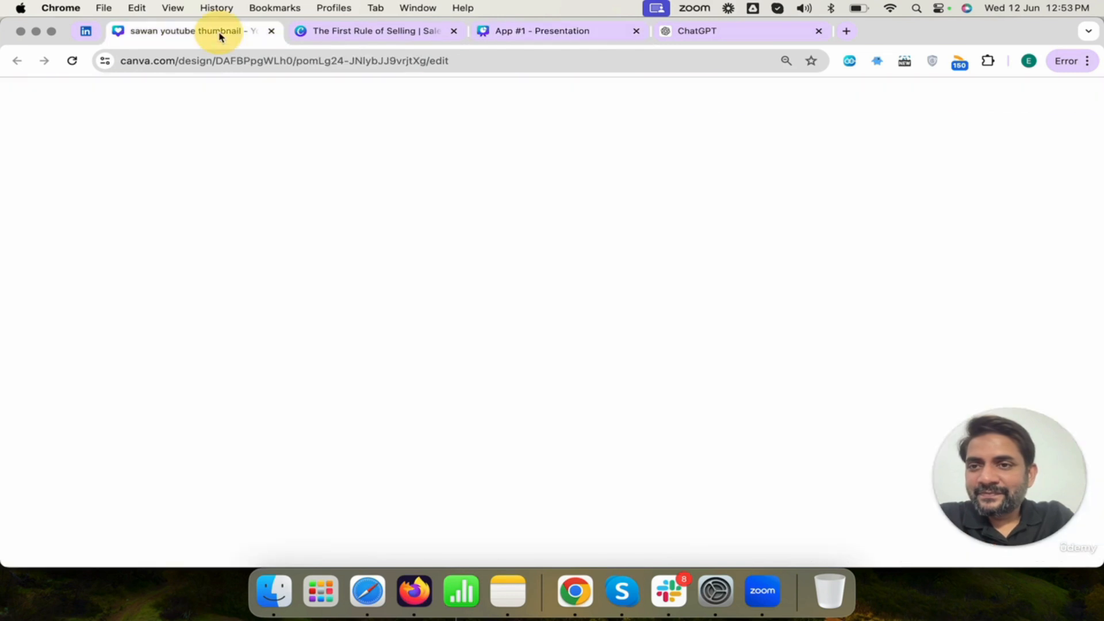
{"action": "left_click", "coordinate": [337, 32]}
{"action": "left_click", "coordinate": [149, 207]}
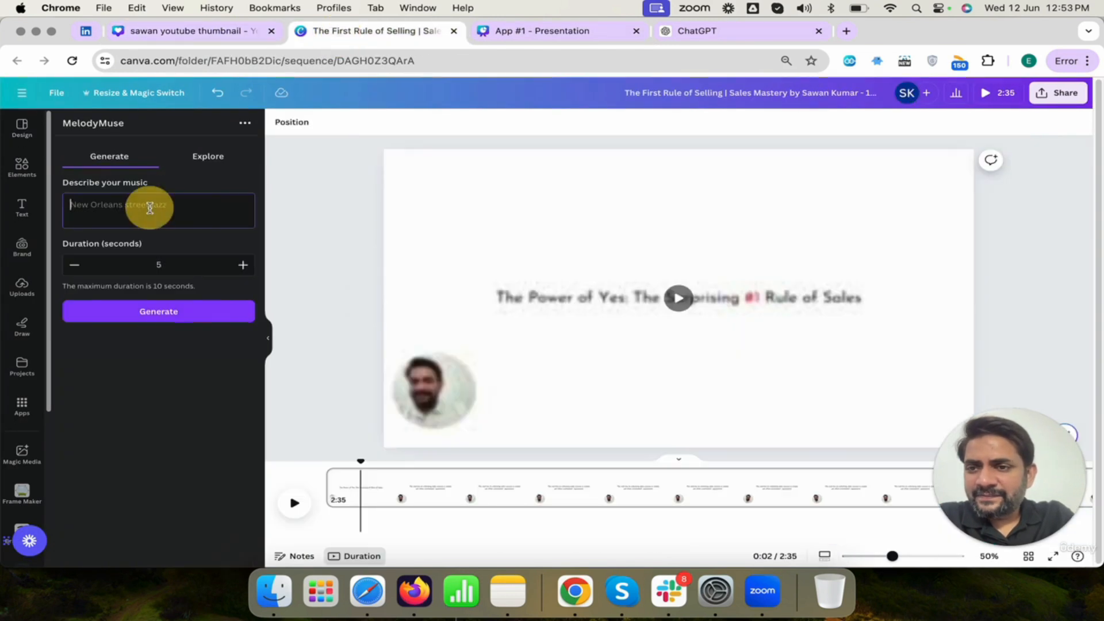
{"action": "key", "text": "super+v"}
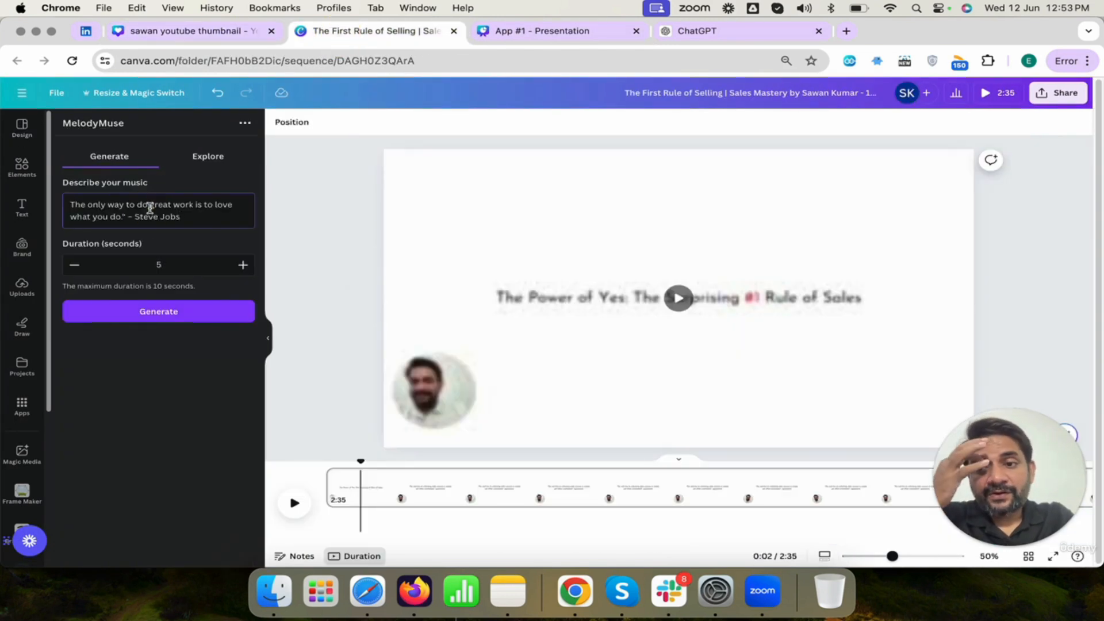
- Set the music duration to 10 seconds and generate the track for the sales video
{"action": "left_click", "coordinate": [243, 265]}
{"action": "left_click", "coordinate": [244, 266]}
{"action": "left_click", "coordinate": [244, 266]}
{"action": "left_click", "coordinate": [244, 266]}
{"action": "left_click", "coordinate": [244, 266]}
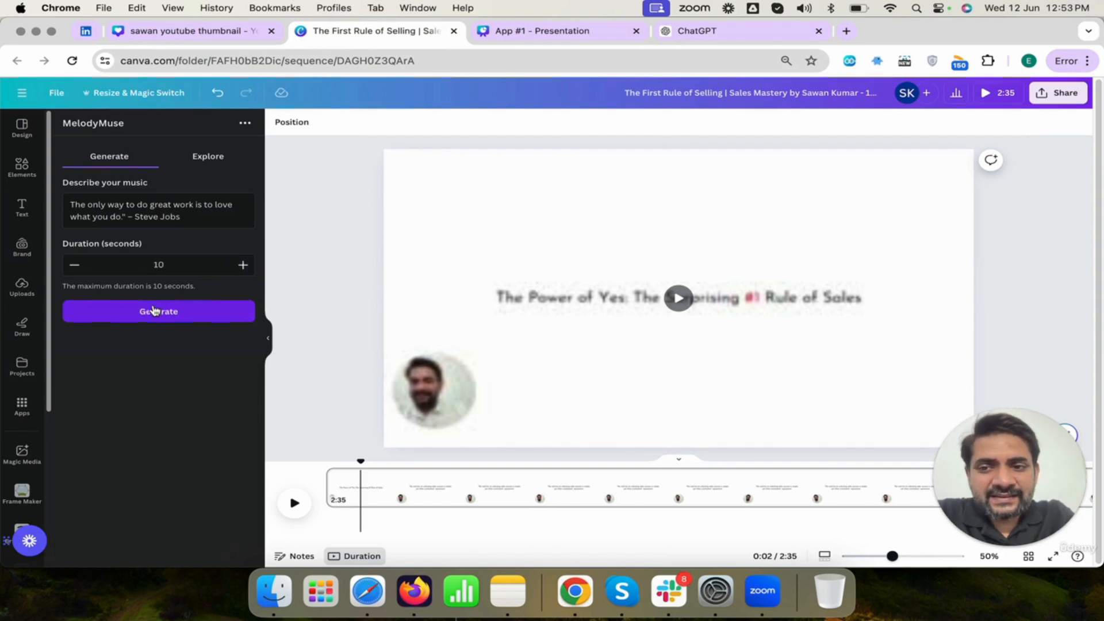
{"action": "left_click", "coordinate": [154, 310]}
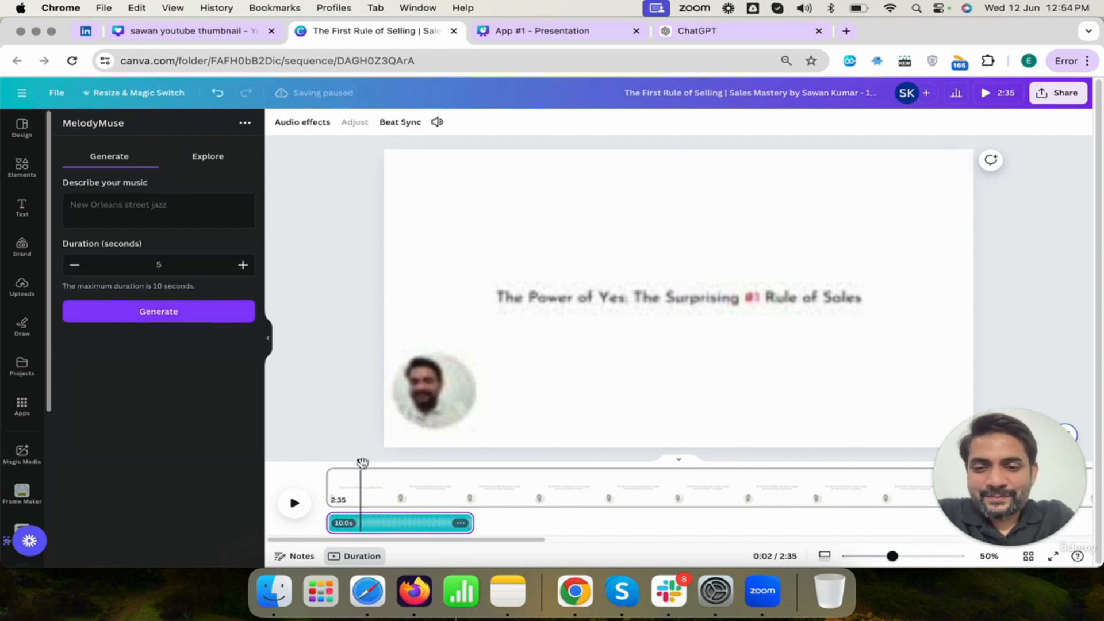
- Play the sales video from its beginning to hear the generated music, and stop the playback
{"action": "left_click_drag", "start_coordinate": [361, 462], "coordinate": [328, 464]}
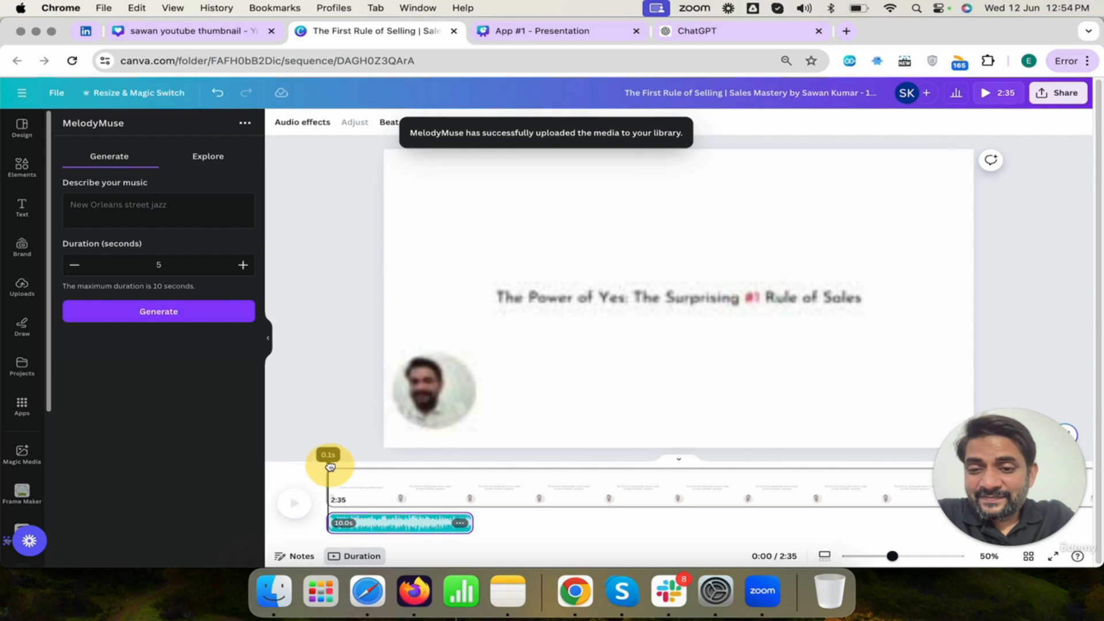
{"action": "left_click", "coordinate": [386, 524]}
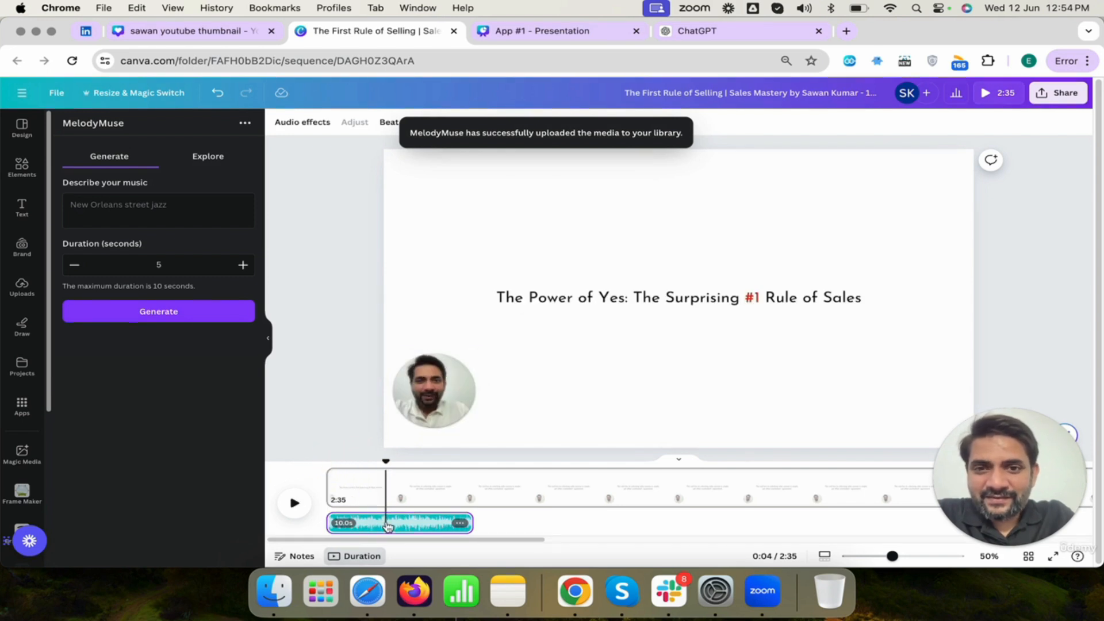
{"action": "left_click_drag", "start_coordinate": [385, 463], "coordinate": [326, 465]}
{"action": "left_click", "coordinate": [294, 504]}
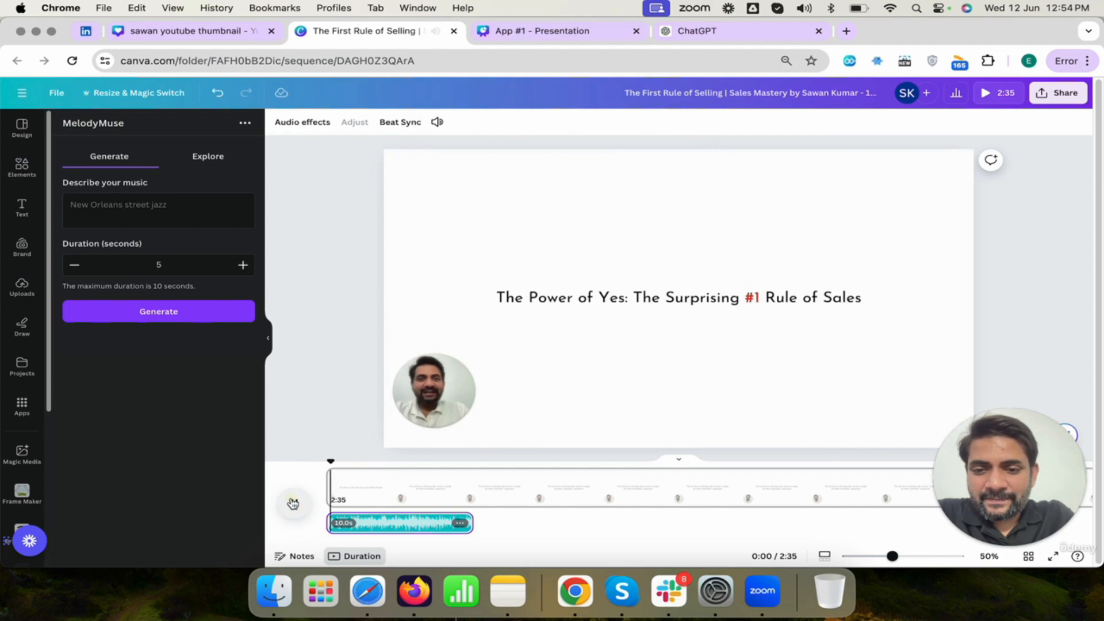
{"action": "left_click", "coordinate": [293, 504]}
- Copy the example "The Road Not Taken" by Robert Frost from ChatGPT and try to generate 5 seconds of music from it in MelodyMuse
{"action": "left_click", "coordinate": [748, 30]}
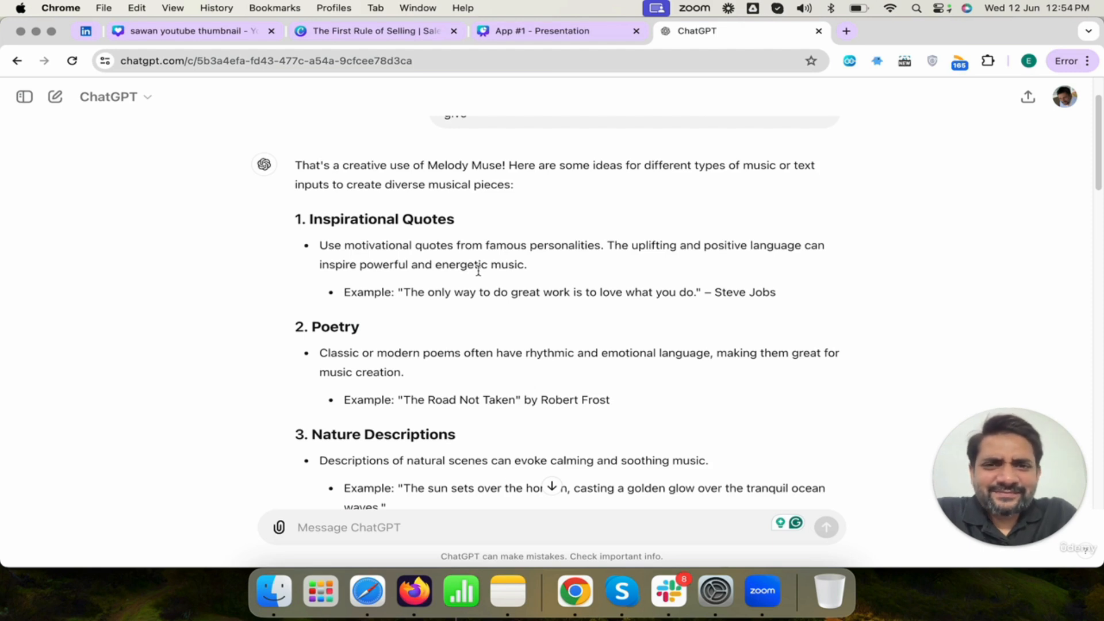
{"action": "scroll", "coordinate": [478, 270], "scroll_direction": "down", "scroll_amount": 1}
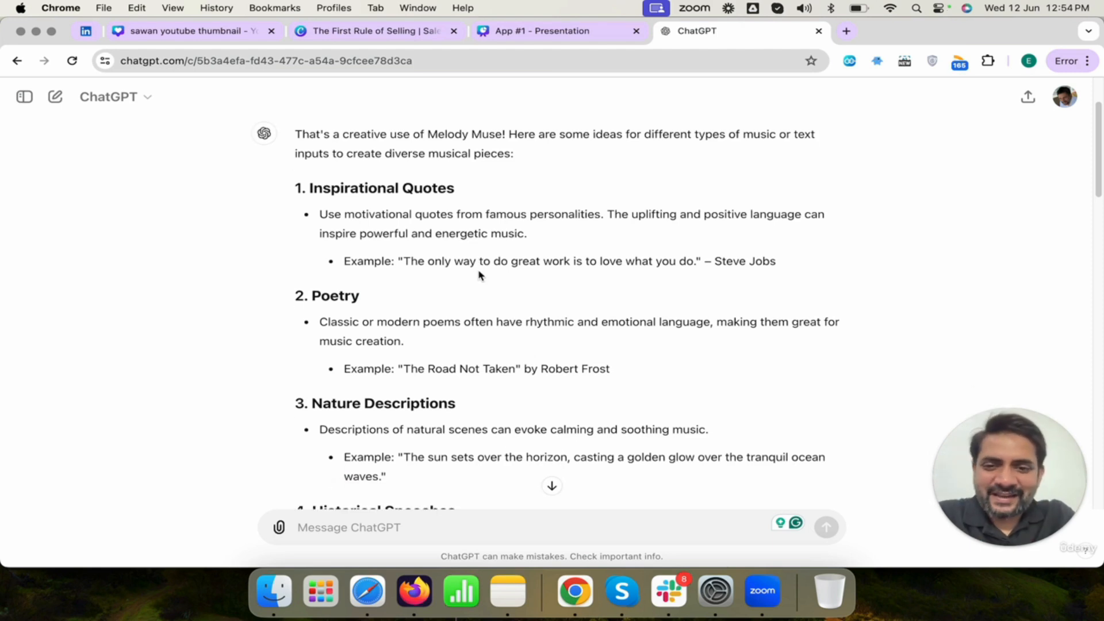
{"action": "left_click_drag", "start_coordinate": [406, 369], "coordinate": [616, 377]}
{"action": "key", "text": "super+c"}
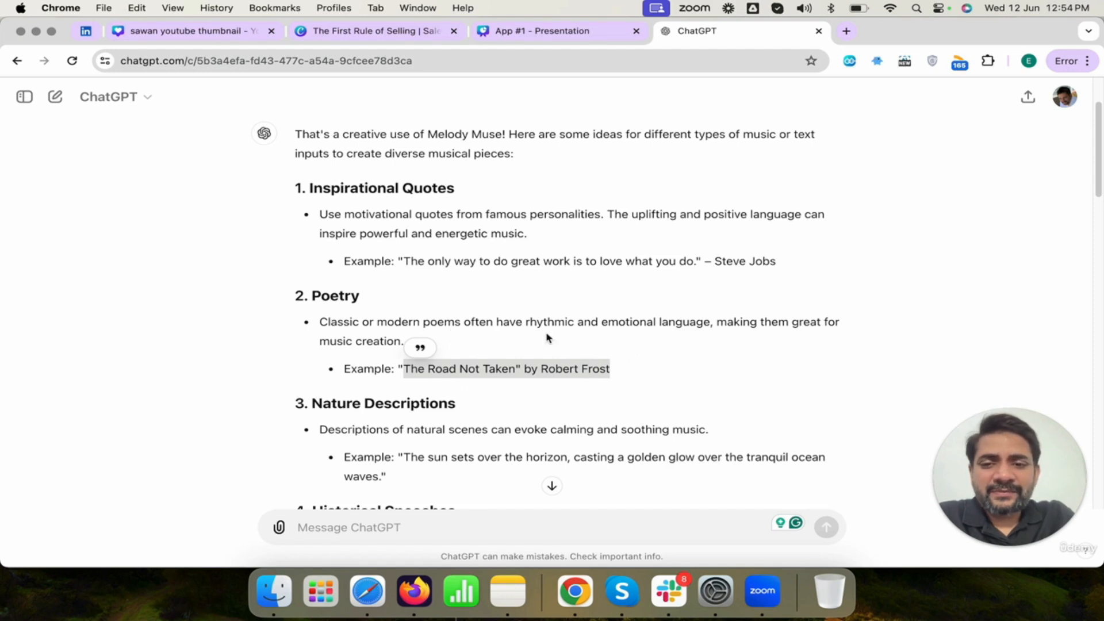
{"action": "left_click", "coordinate": [505, 333]}
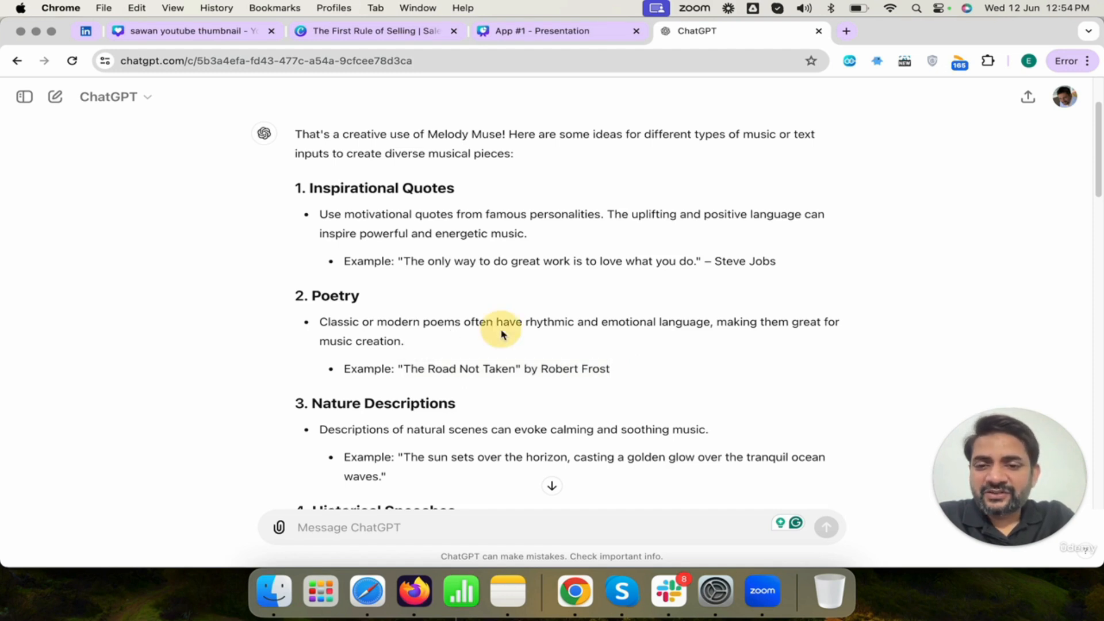
{"action": "left_click", "coordinate": [198, 33]}
{"action": "left_click", "coordinate": [363, 36]}
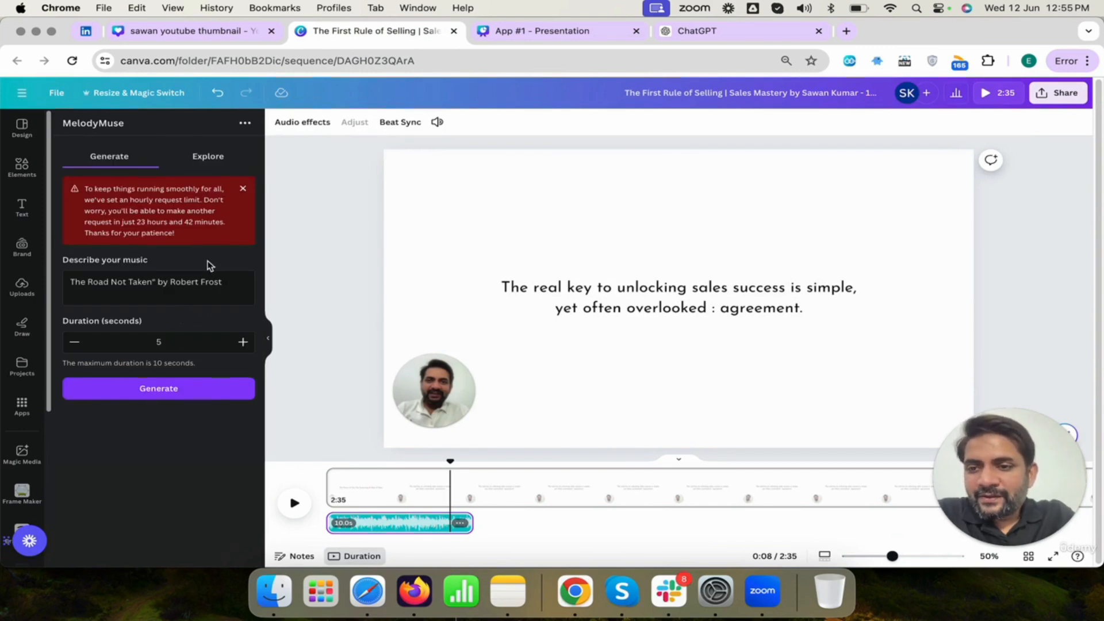
{"action": "left_click", "coordinate": [242, 192]}
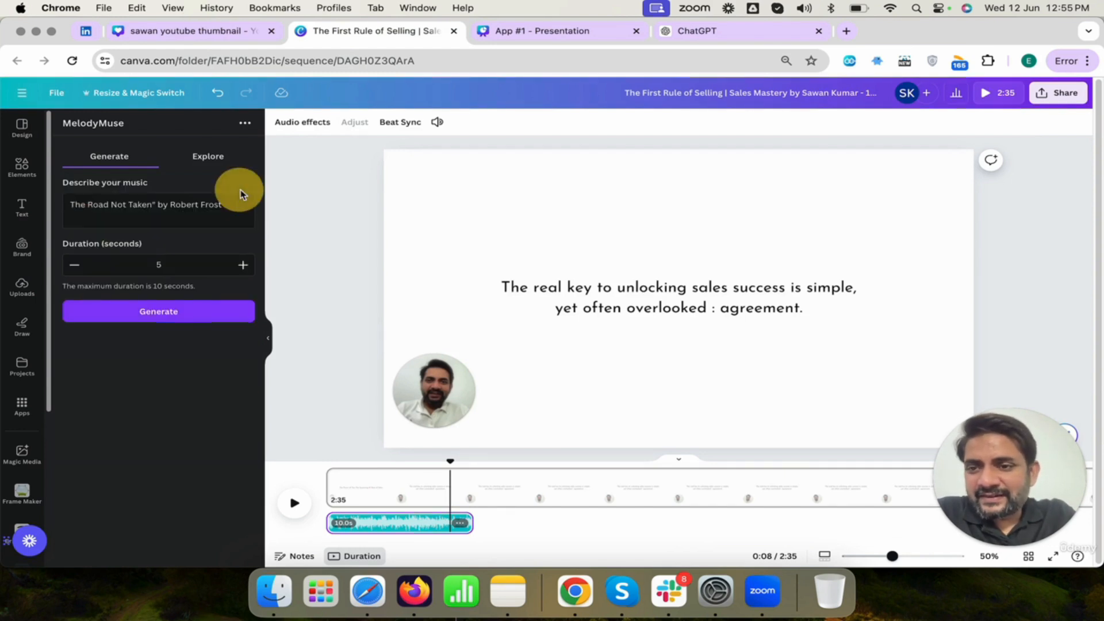
- Explore MelodyMuse's ready-made music down to the recently generated tracks
{"action": "left_click", "coordinate": [218, 165]}
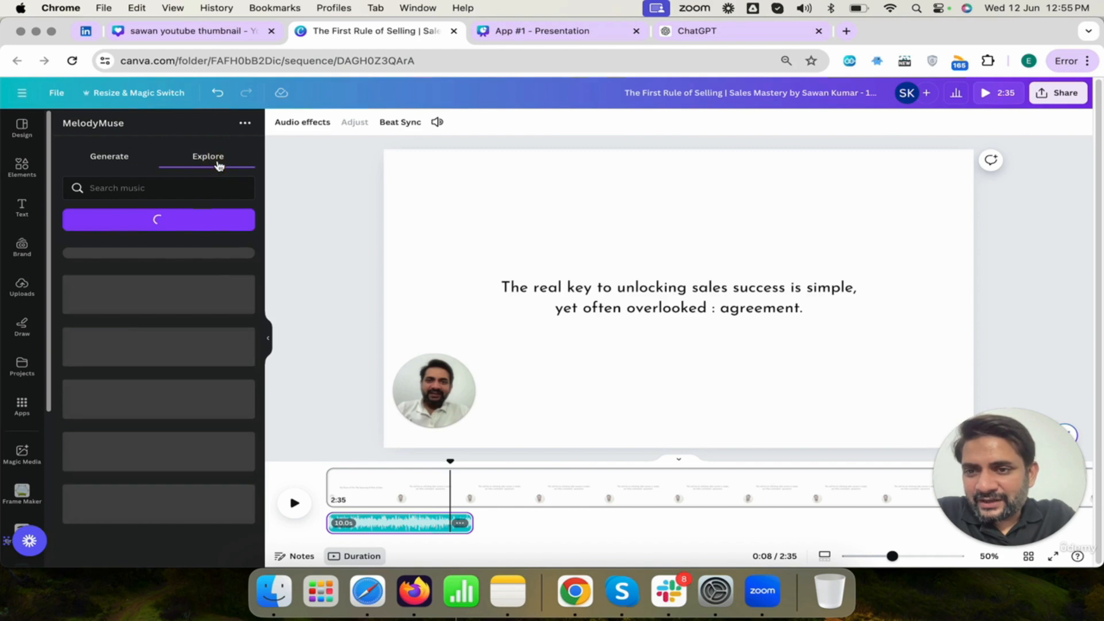
{"action": "scroll", "coordinate": [182, 324], "scroll_direction": "down", "scroll_amount": 2}
{"action": "scroll", "coordinate": [181, 323], "scroll_direction": "down", "scroll_amount": 10}
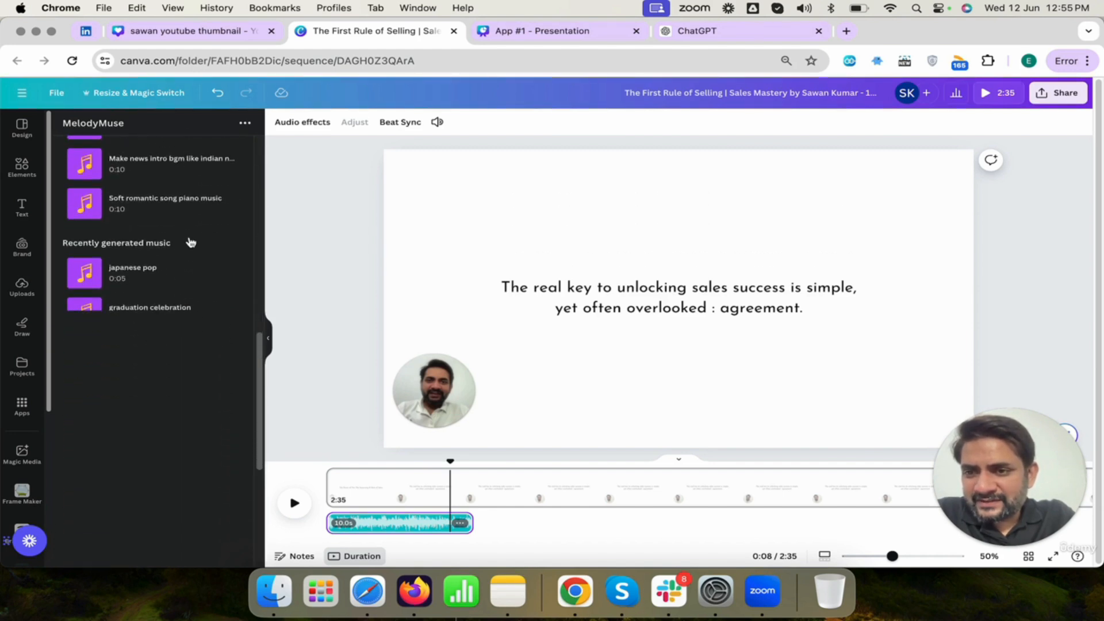
{"action": "scroll", "coordinate": [190, 241], "scroll_direction": "down", "scroll_amount": 3}
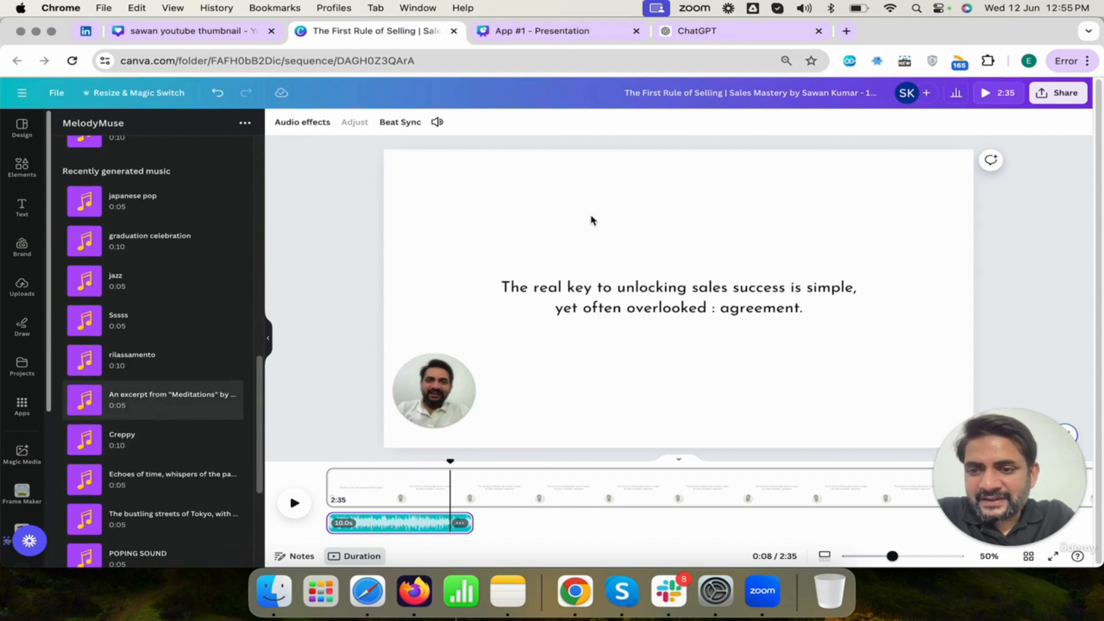
- Switch to ChatGPT and review the later music text ideas, around Philosophical Texts and Travel Descriptions
{"action": "left_click", "coordinate": [725, 32]}
{"action": "scroll", "coordinate": [616, 402], "scroll_direction": "down", "scroll_amount": 5}
{"action": "scroll", "coordinate": [616, 402], "scroll_direction": "down", "scroll_amount": 7}
{"action": "scroll", "coordinate": [616, 402], "scroll_direction": "down", "scroll_amount": 5}
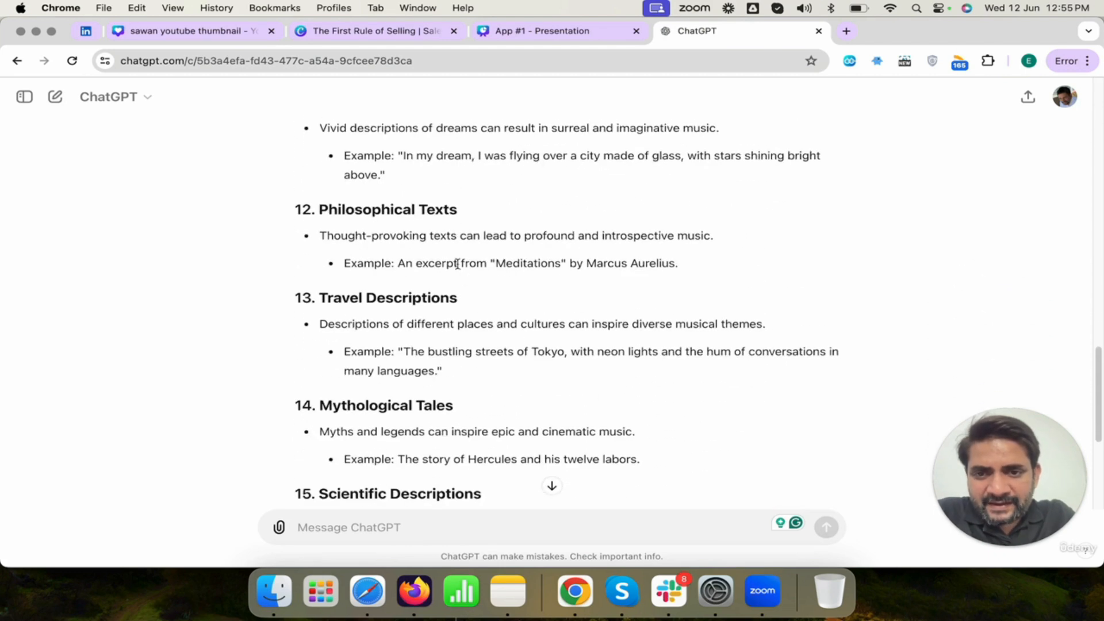
- Add MelodyMuse's "An excerpt from 'Meditations'" track right after the first audio clip in the Canva sales video, and play it
{"action": "left_click_drag", "start_coordinate": [399, 266], "coordinate": [674, 265]}
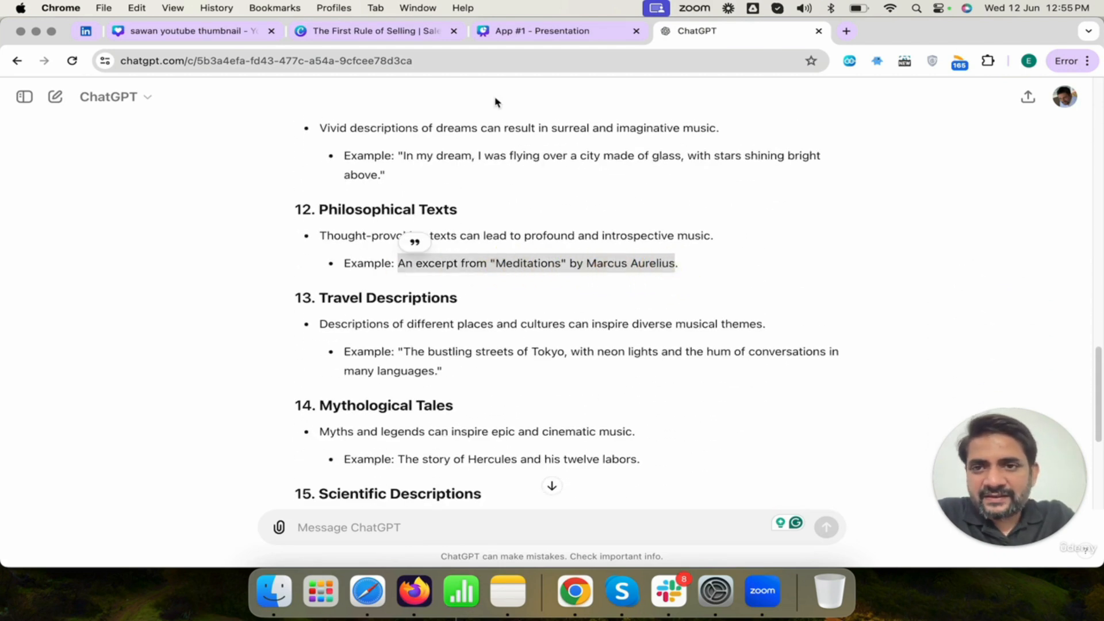
{"action": "left_click", "coordinate": [345, 36]}
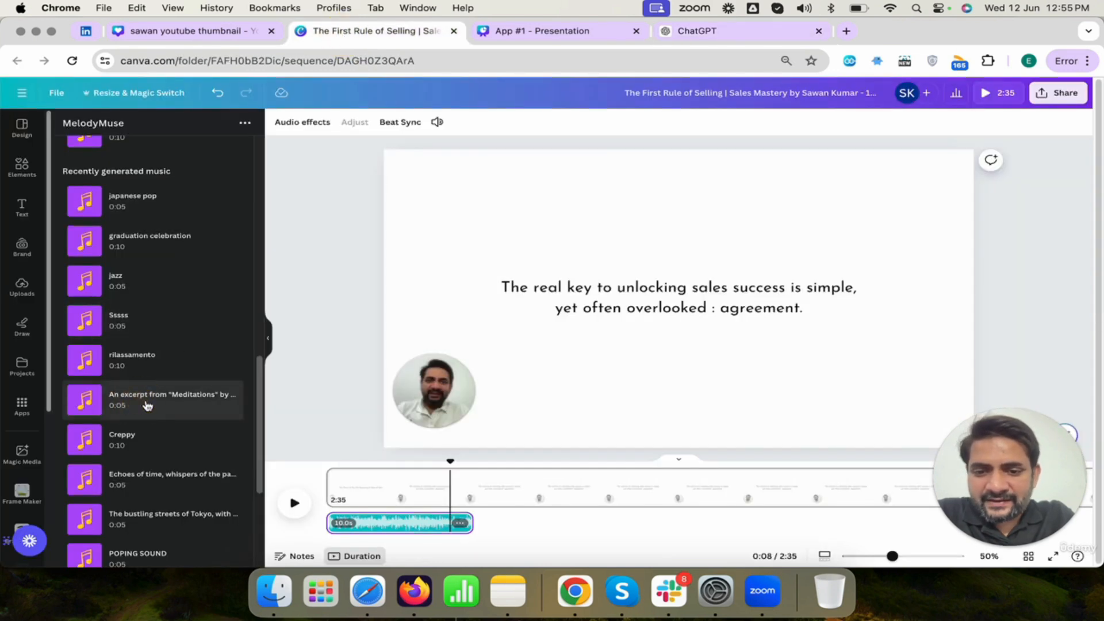
{"action": "left_click", "coordinate": [139, 407]}
{"action": "left_click_drag", "start_coordinate": [371, 519], "coordinate": [522, 527]}
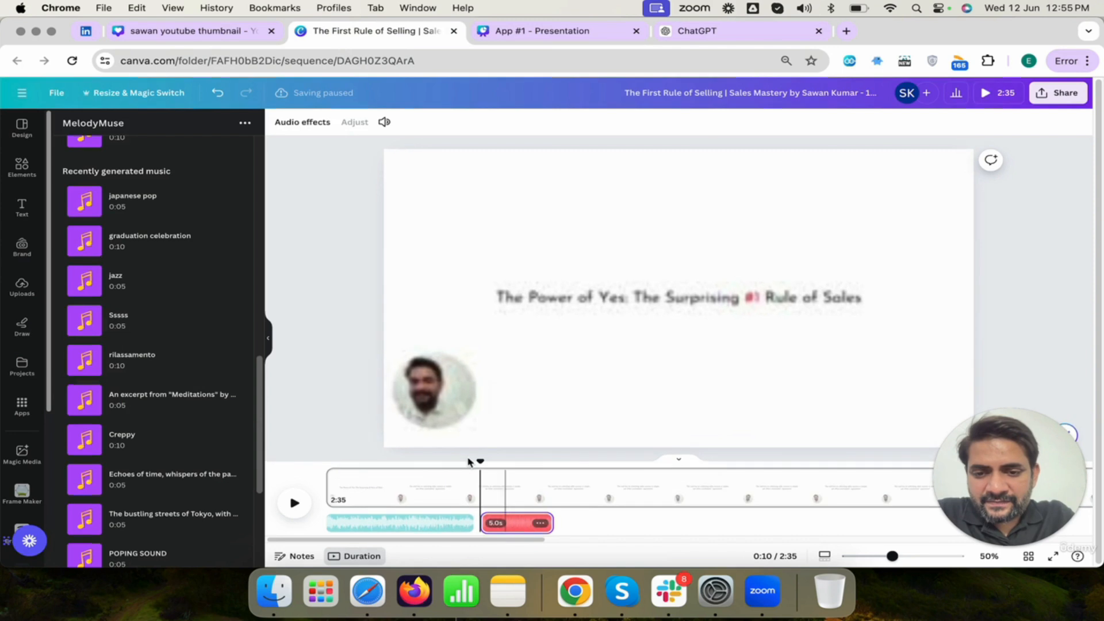
{"action": "left_click", "coordinate": [295, 504]}
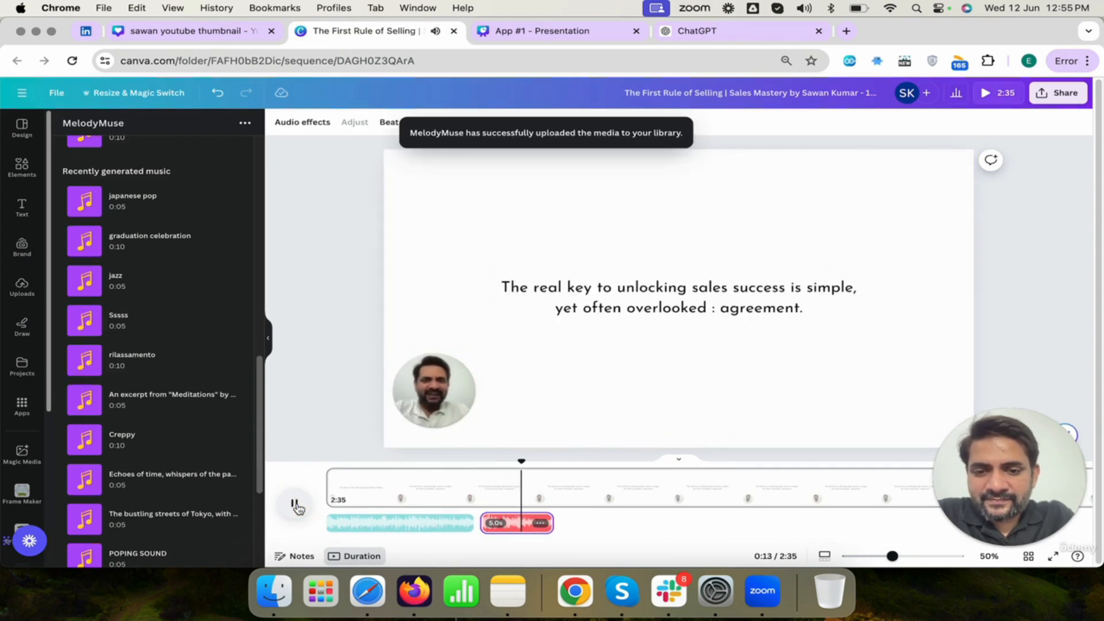
{"action": "left_click", "coordinate": [295, 504]}
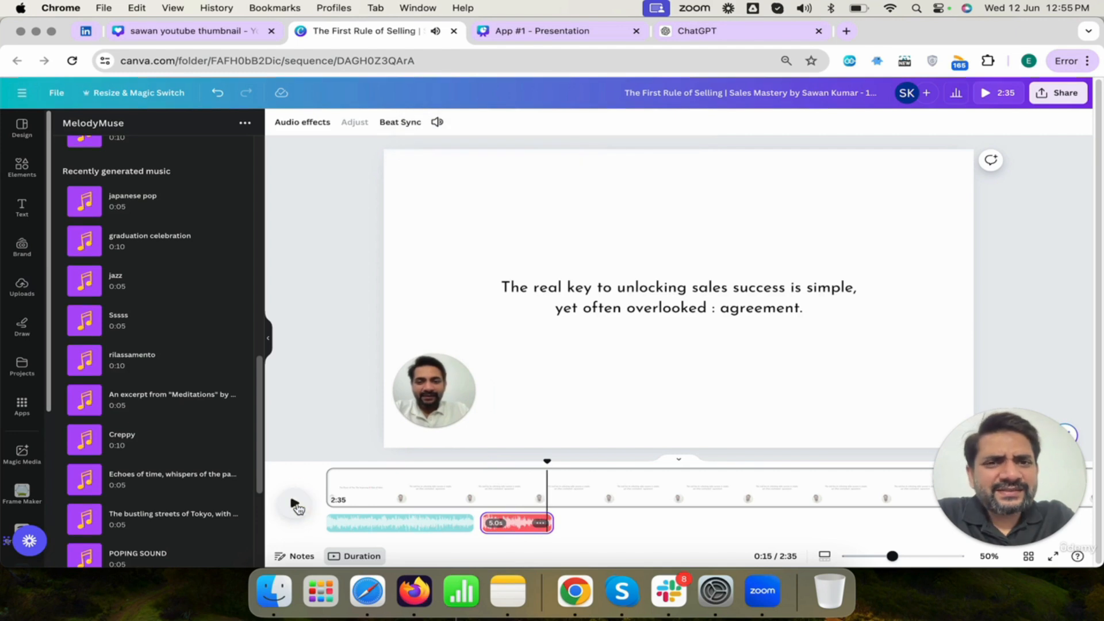
- Lower the volume of the "Meditations" audio clip and replay the video from the start of that clip
{"action": "left_click", "coordinate": [513, 520]}
{"action": "left_click", "coordinate": [437, 122]}
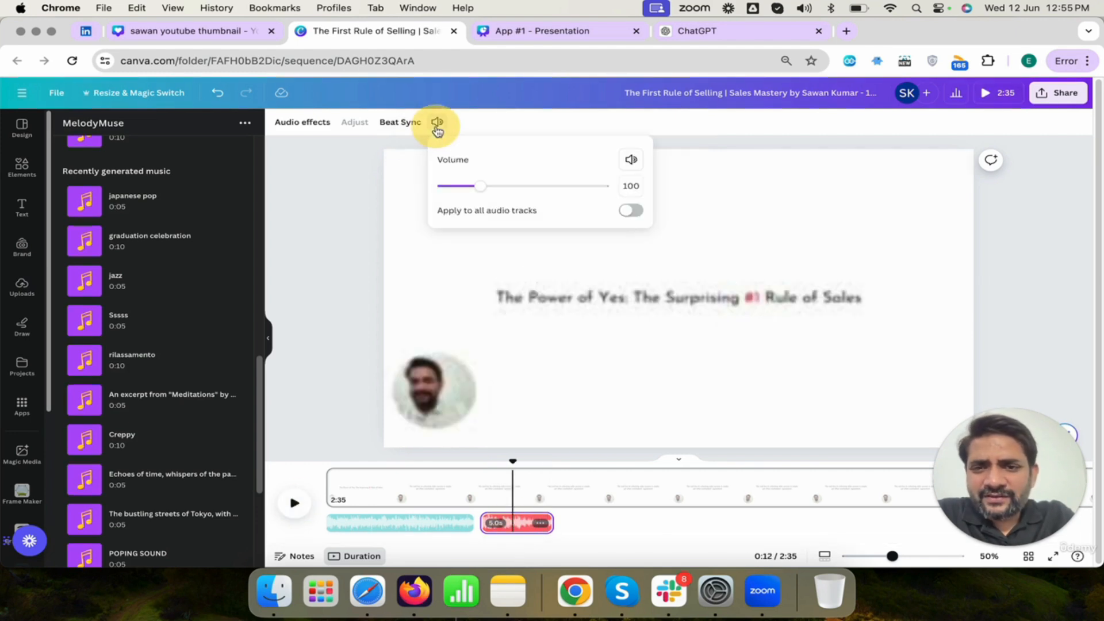
{"action": "left_click_drag", "start_coordinate": [481, 184], "coordinate": [447, 185]}
{"action": "left_click_drag", "start_coordinate": [512, 461], "coordinate": [481, 461]}
{"action": "left_click", "coordinate": [294, 504]}
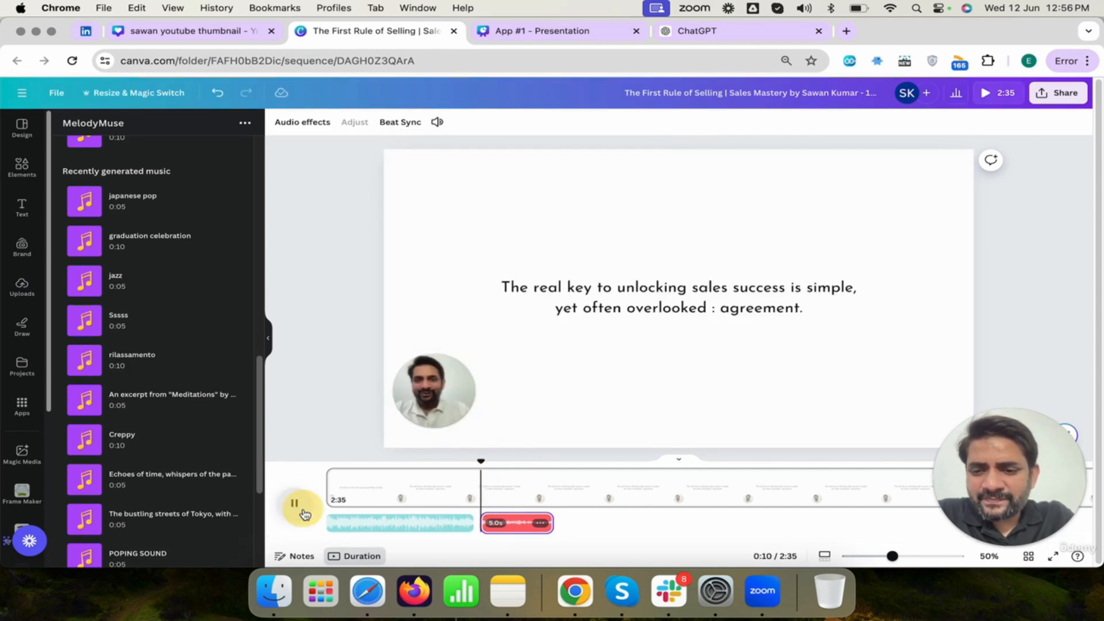
{"action": "left_click", "coordinate": [294, 503]}
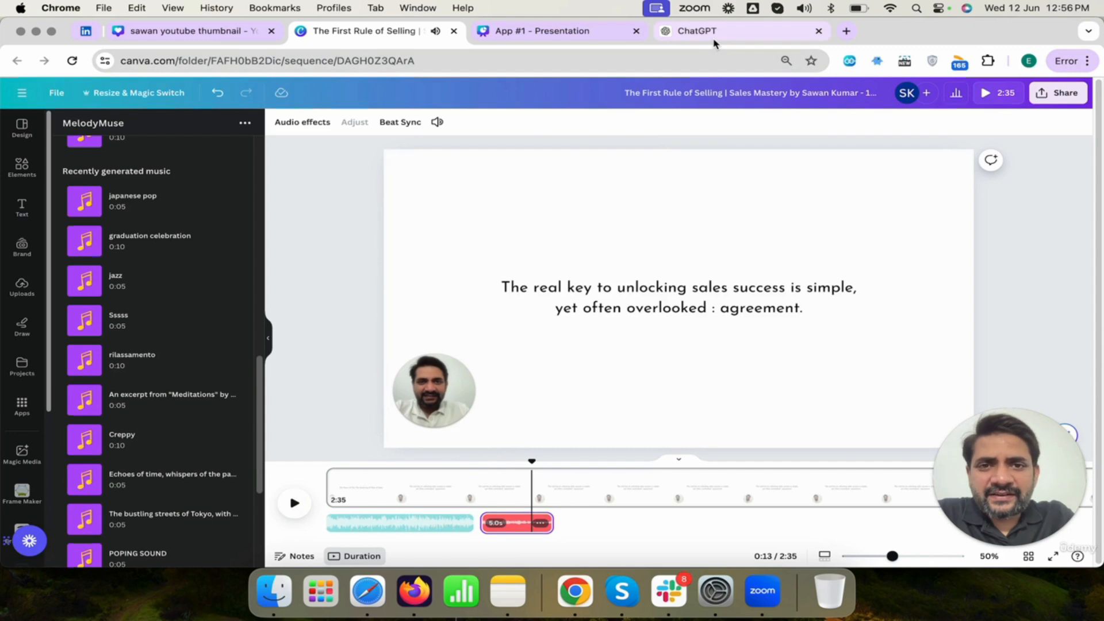
- Check the ChatGPT ideas, and add MelodyMuse's "Echoes of time, whispers of the past" track to the Canva video at about 0:25
{"action": "left_click", "coordinate": [717, 34]}
{"action": "scroll", "coordinate": [618, 303], "scroll_direction": "down", "scroll_amount": 1}
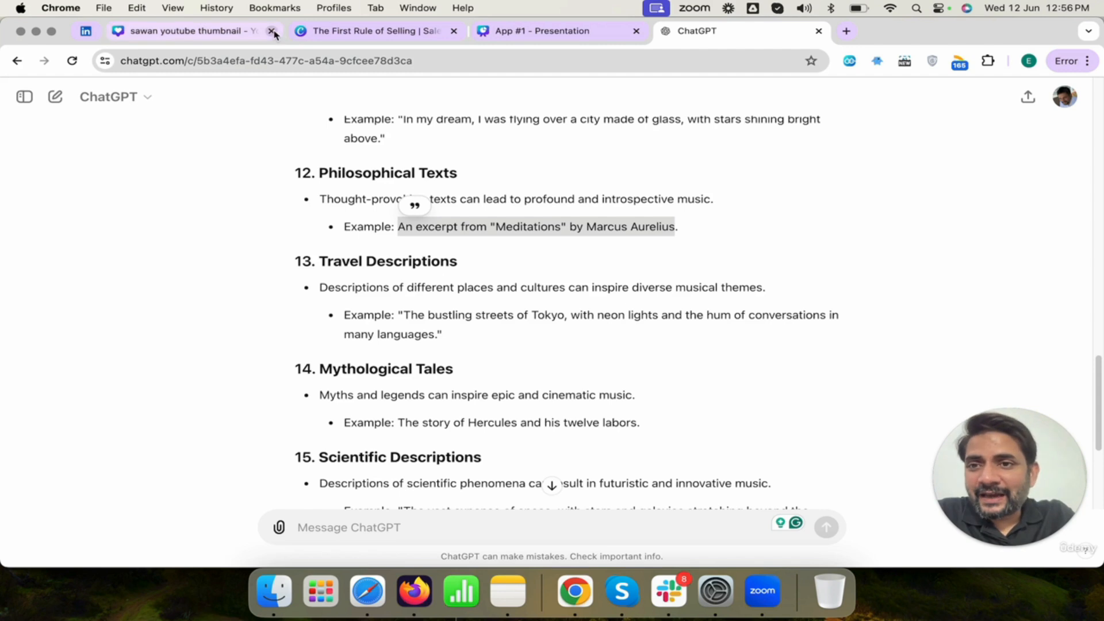
{"action": "left_click", "coordinate": [375, 32]}
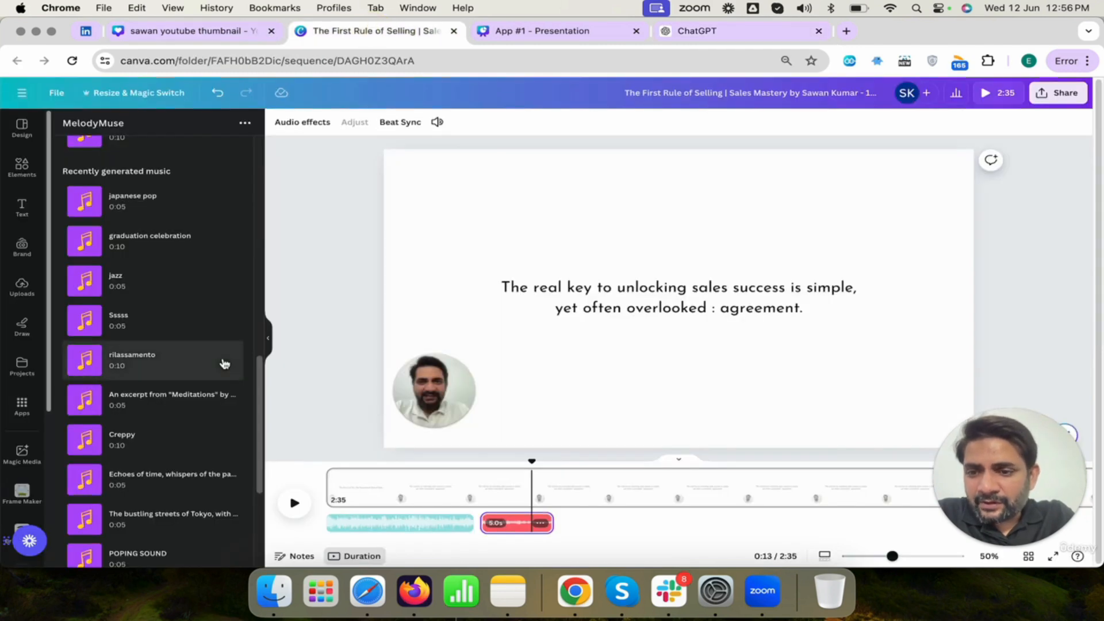
{"action": "scroll", "coordinate": [222, 362], "scroll_direction": "down", "scroll_amount": 2}
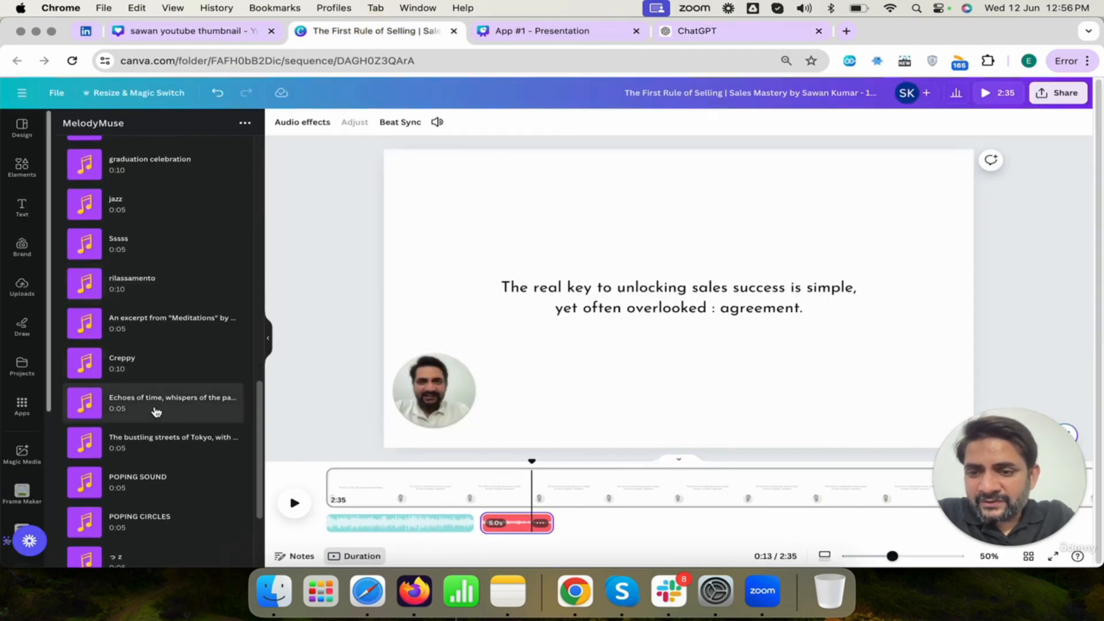
{"action": "left_click", "coordinate": [156, 412]}
{"action": "left_click_drag", "start_coordinate": [366, 526], "coordinate": [735, 521]}
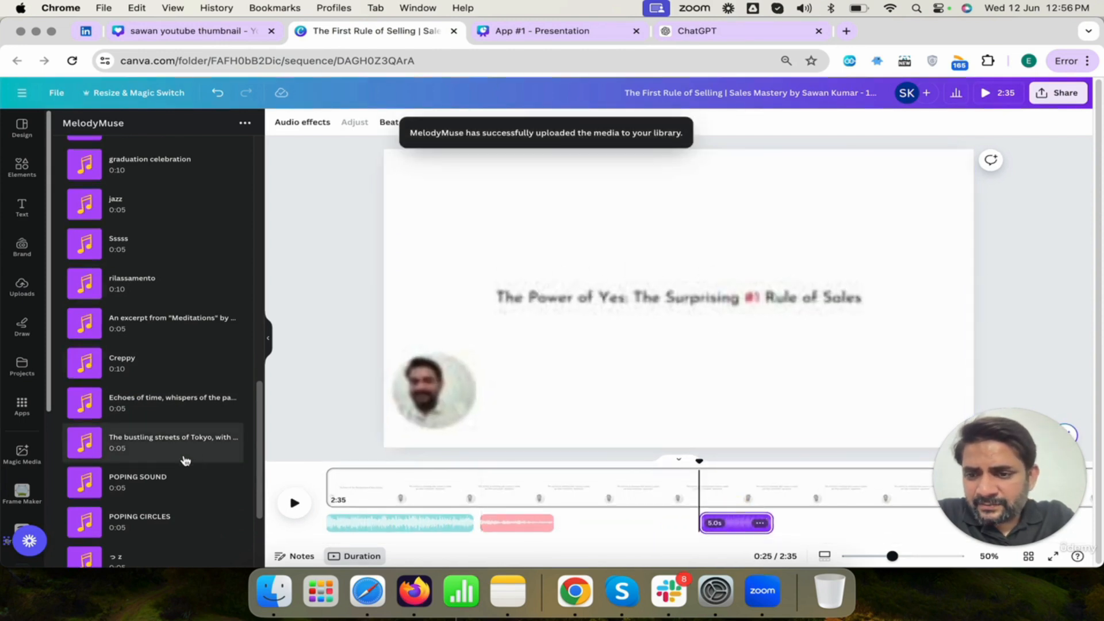
- Add the "The bustling streets of Tokyo" track directly after the "Meditations" clip at 0:15, and play it
{"action": "left_click", "coordinate": [179, 447]}
{"action": "left_click_drag", "start_coordinate": [364, 529], "coordinate": [592, 512]}
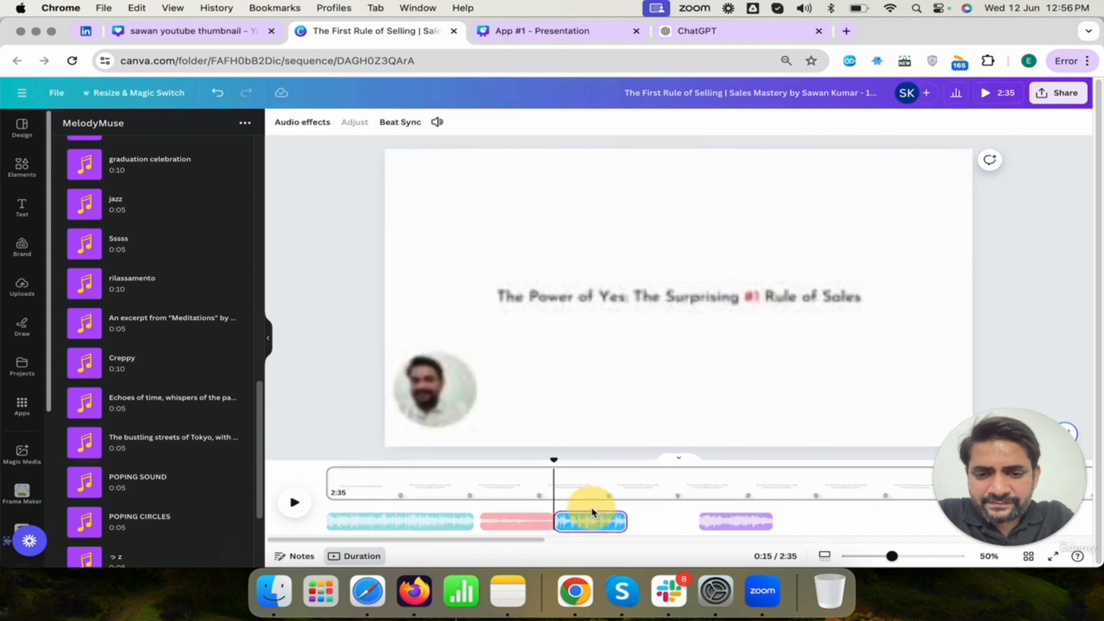
{"action": "left_click", "coordinate": [294, 504]}
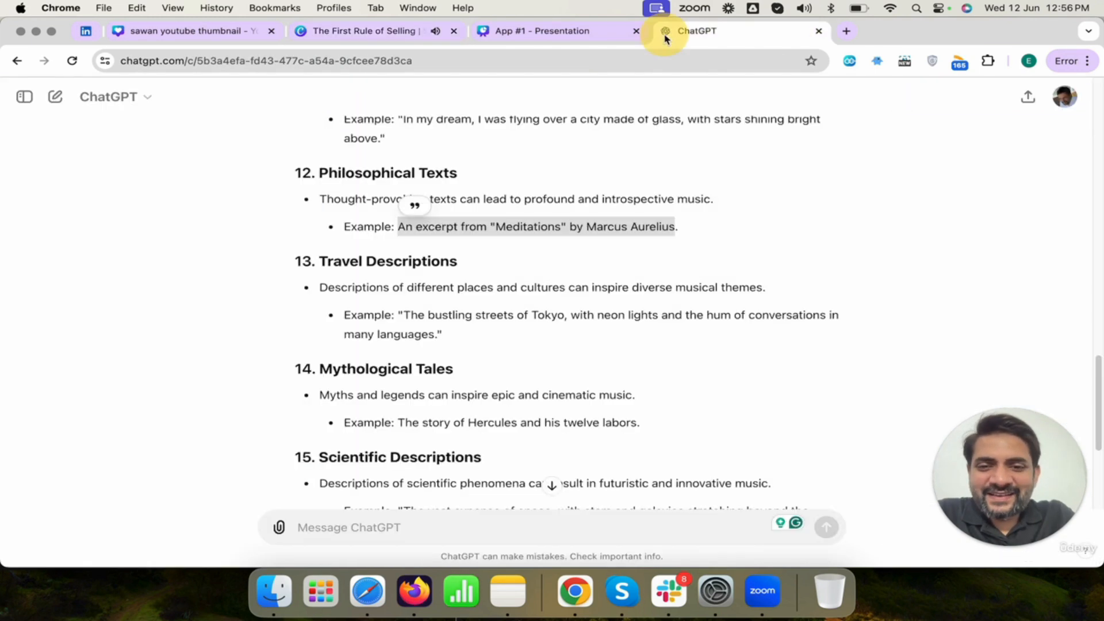
- Review the ChatGPT ideas down to Random Words or Phrases, and play the "Echoes of time" clip in the Canva video
{"action": "left_click", "coordinate": [693, 31]}
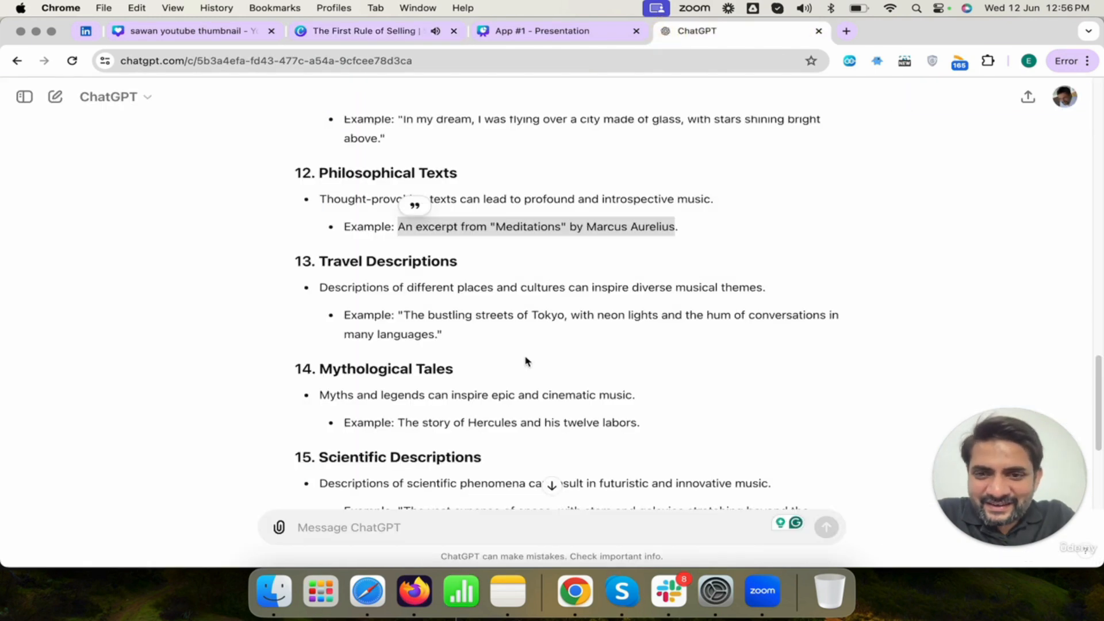
{"action": "scroll", "coordinate": [528, 361], "scroll_direction": "down", "scroll_amount": 6}
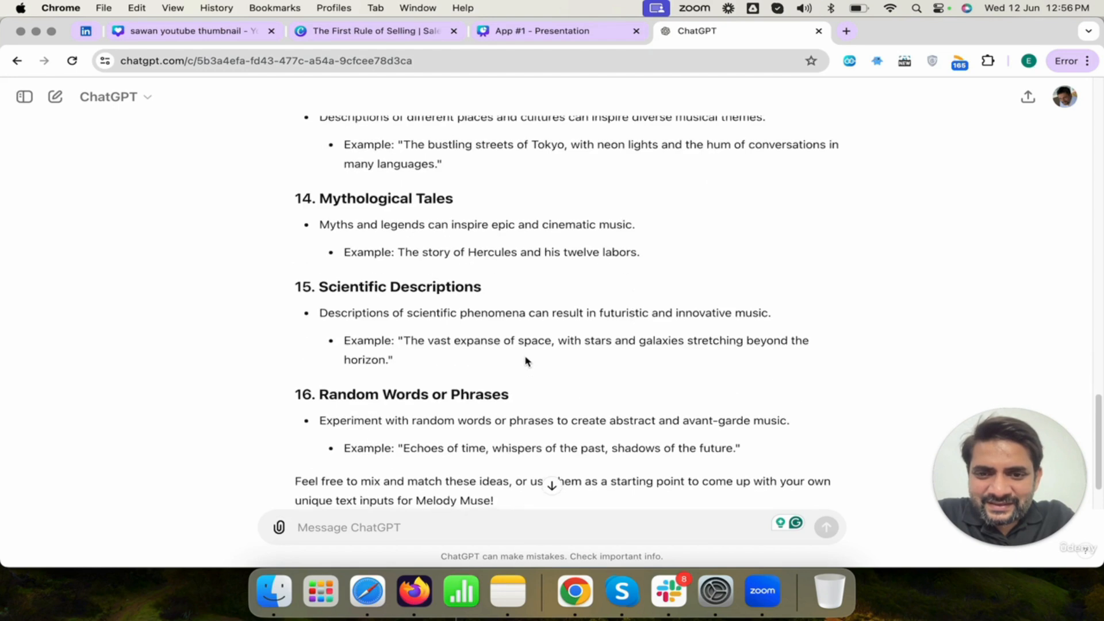
{"action": "scroll", "coordinate": [527, 361], "scroll_direction": "down", "scroll_amount": 2}
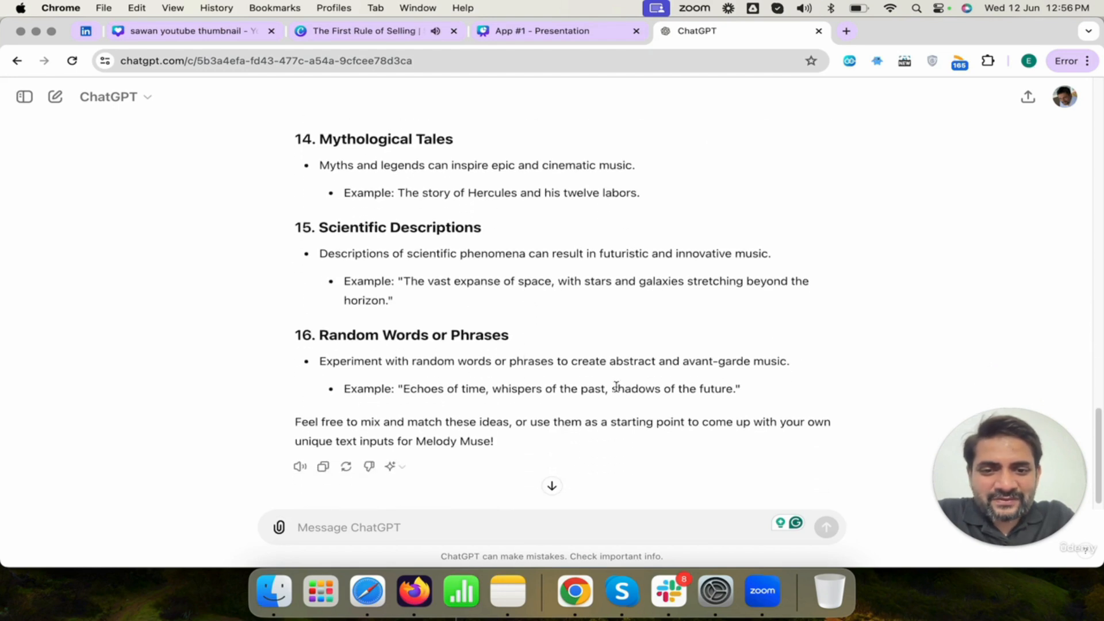
{"action": "left_click", "coordinate": [369, 33]}
{"action": "left_click_drag", "start_coordinate": [767, 463], "coordinate": [697, 473]}
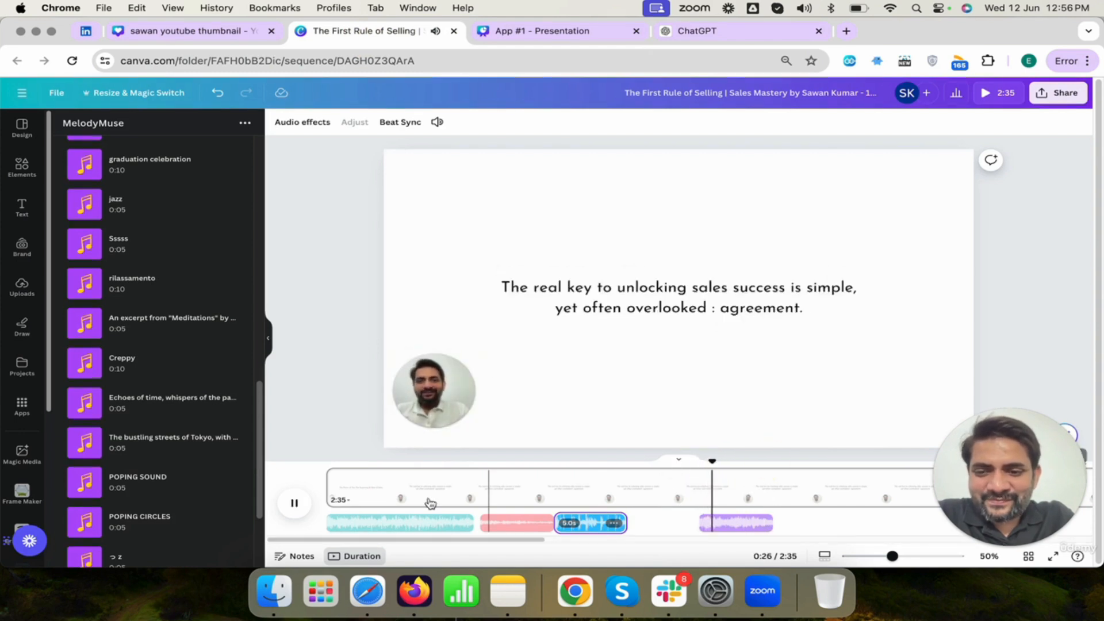
{"action": "left_click", "coordinate": [295, 506]}
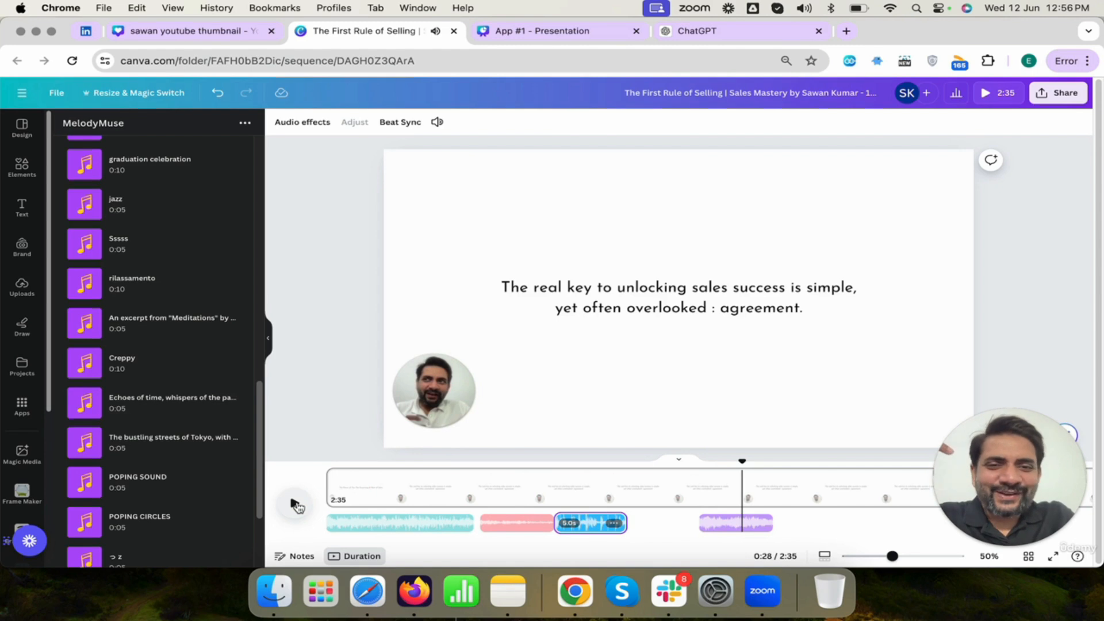
- Recheck the "Echoes of time" example in ChatGPT, replay its clip in Canva, and return to the start of MelodyMuse's Explore list
{"action": "left_click", "coordinate": [702, 32]}
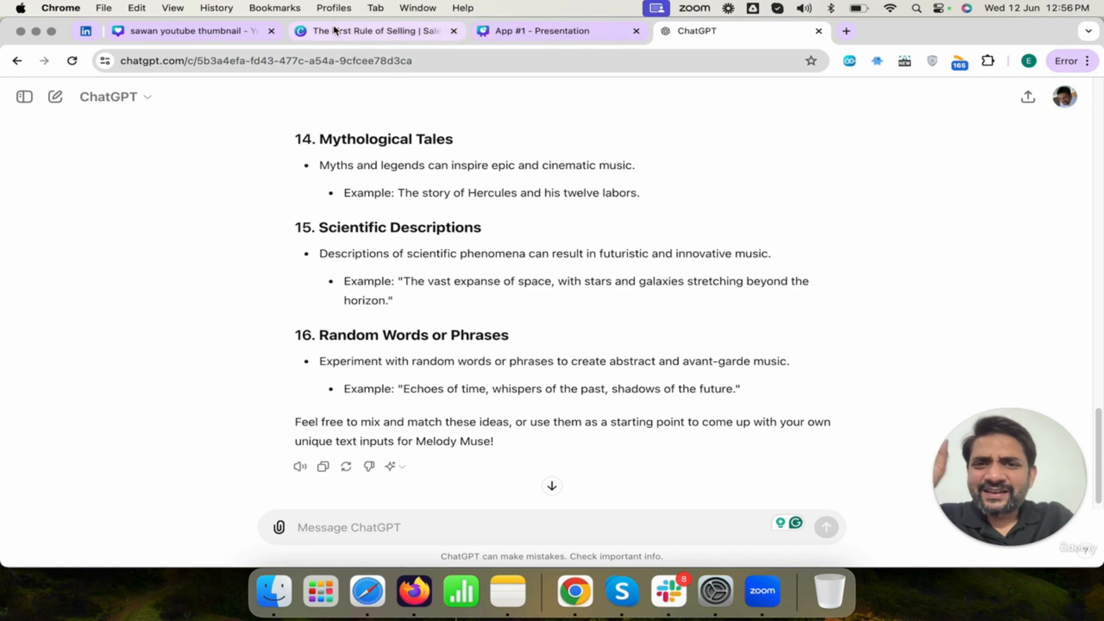
{"action": "left_click", "coordinate": [397, 36]}
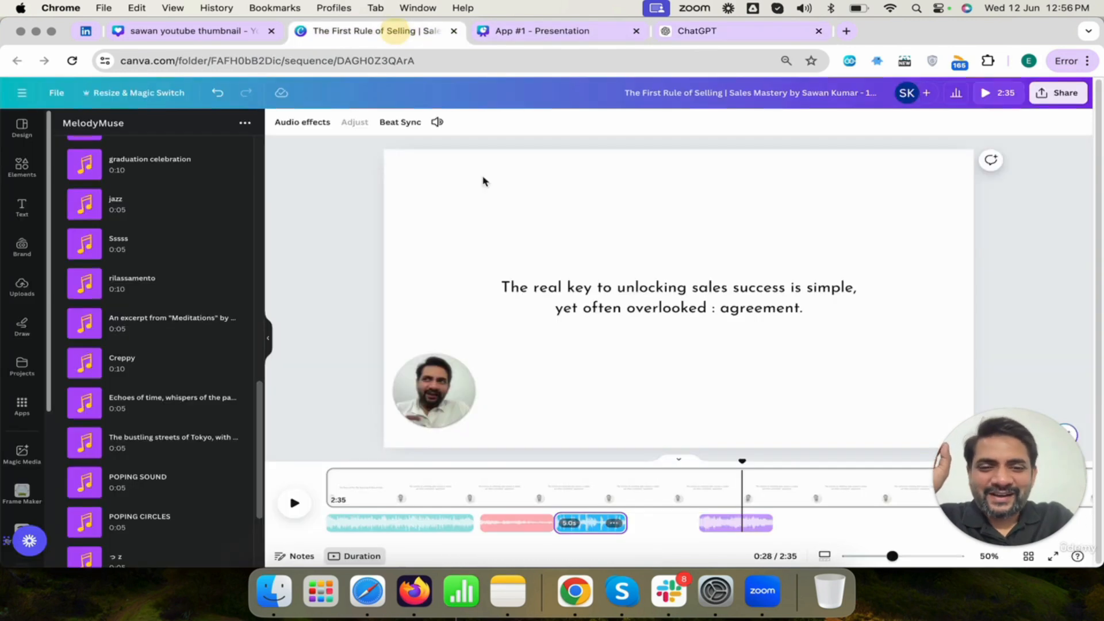
{"action": "left_click_drag", "start_coordinate": [745, 459], "coordinate": [693, 460]}
{"action": "left_click", "coordinate": [294, 504]}
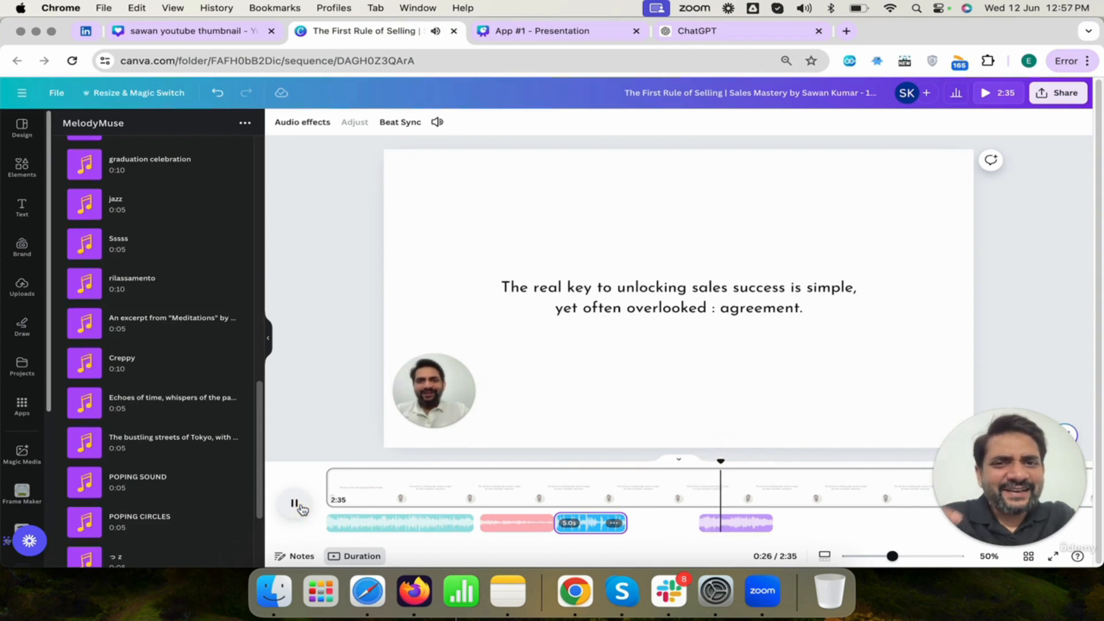
{"action": "left_click", "coordinate": [294, 503]}
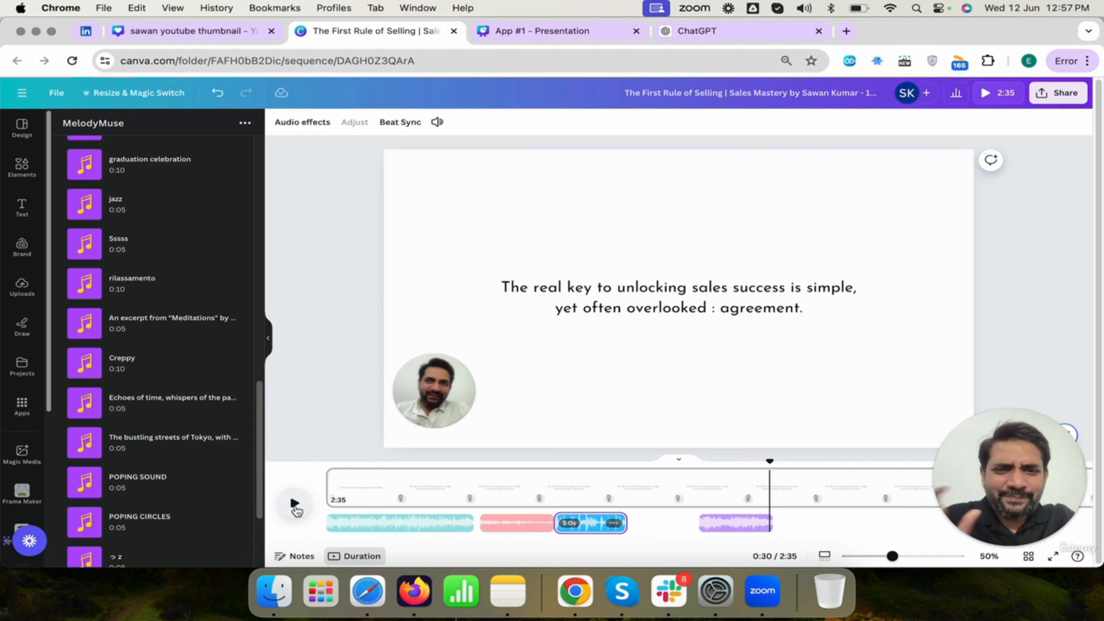
{"action": "scroll", "coordinate": [126, 315], "scroll_direction": "up", "scroll_amount": 5}
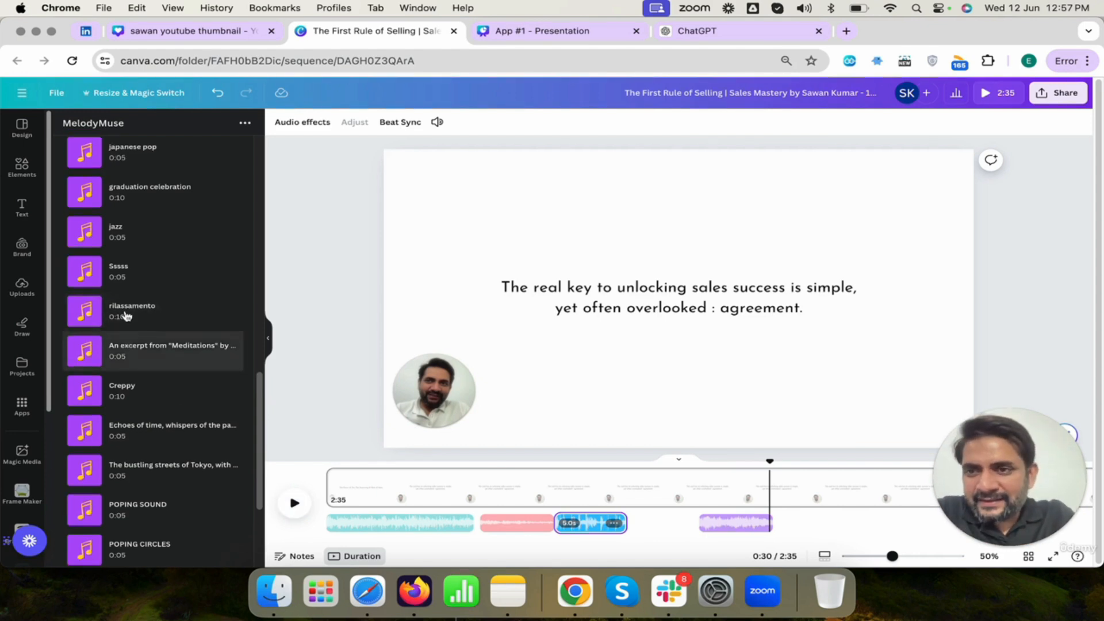
{"action": "scroll", "coordinate": [126, 315], "scroll_direction": "up", "scroll_amount": 5}
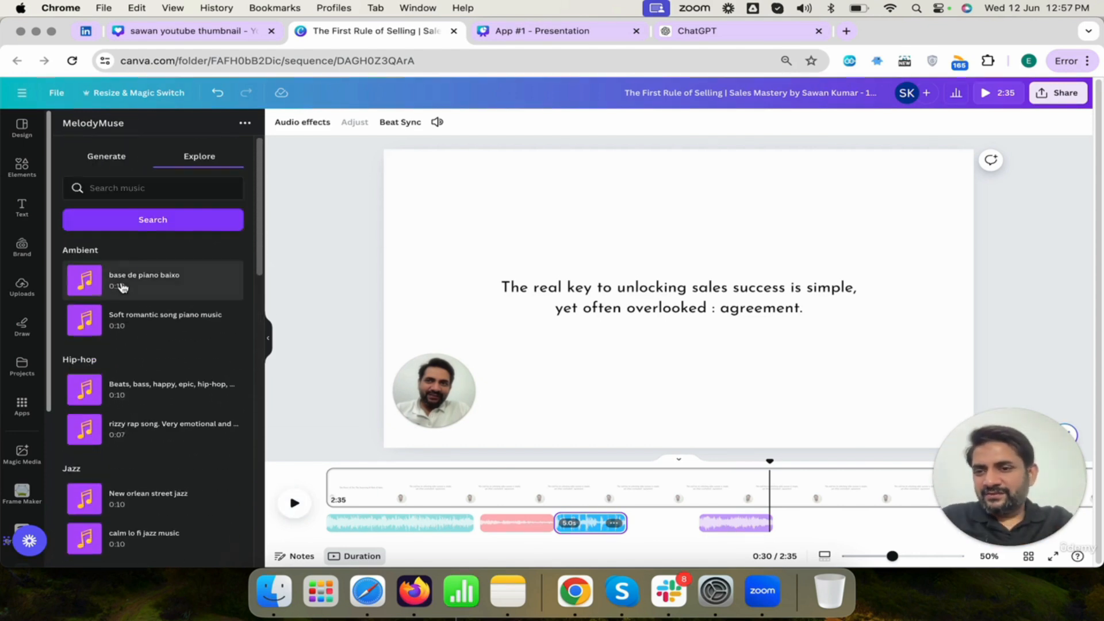